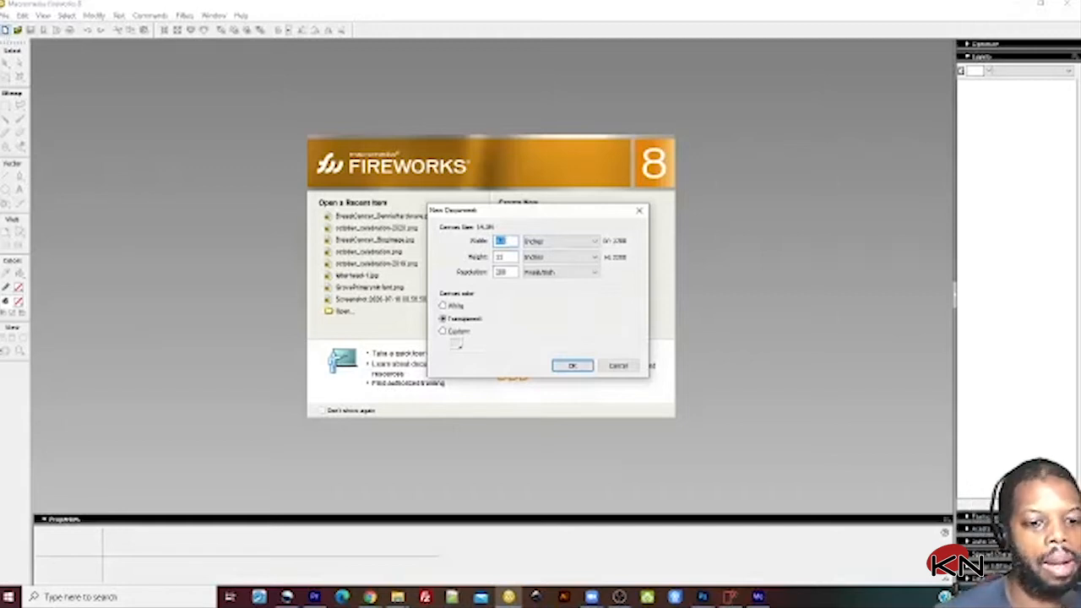
pyautogui.moveTo(397, 596)
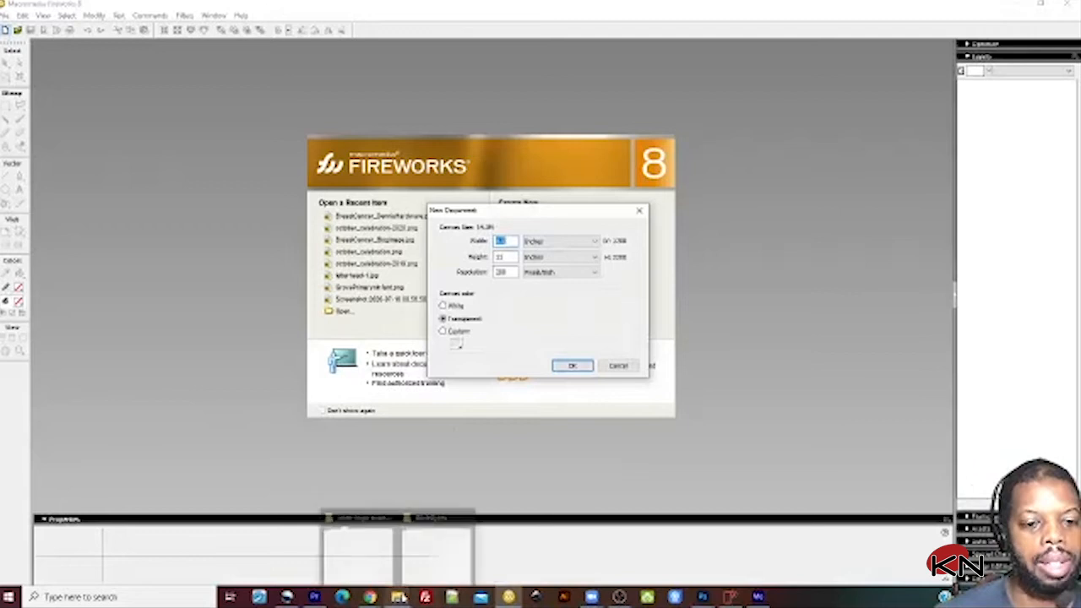
pyautogui.click(434, 547)
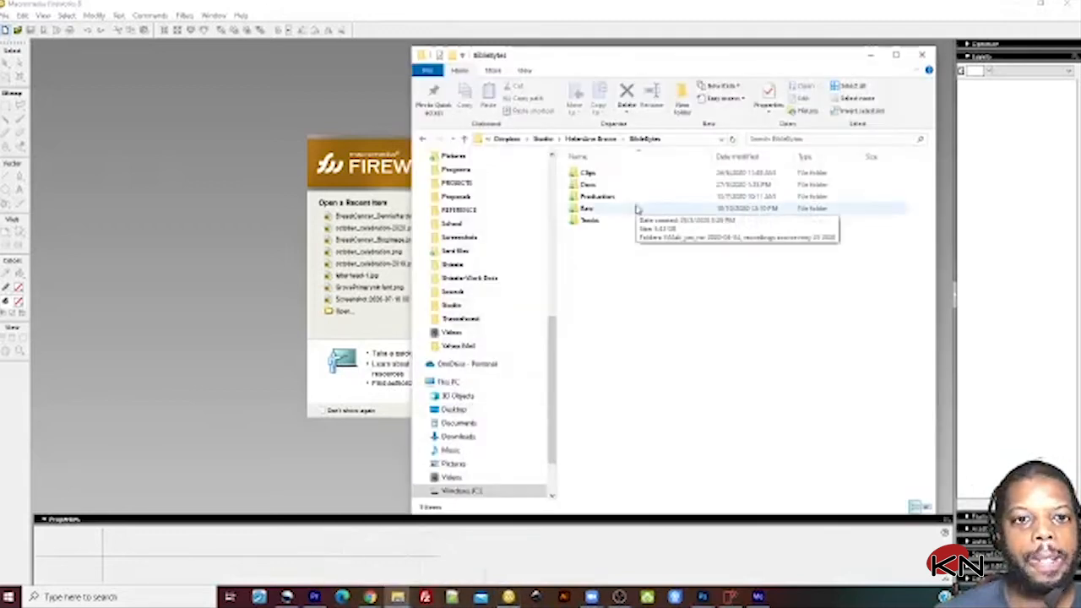
pyautogui.click(239, 162)
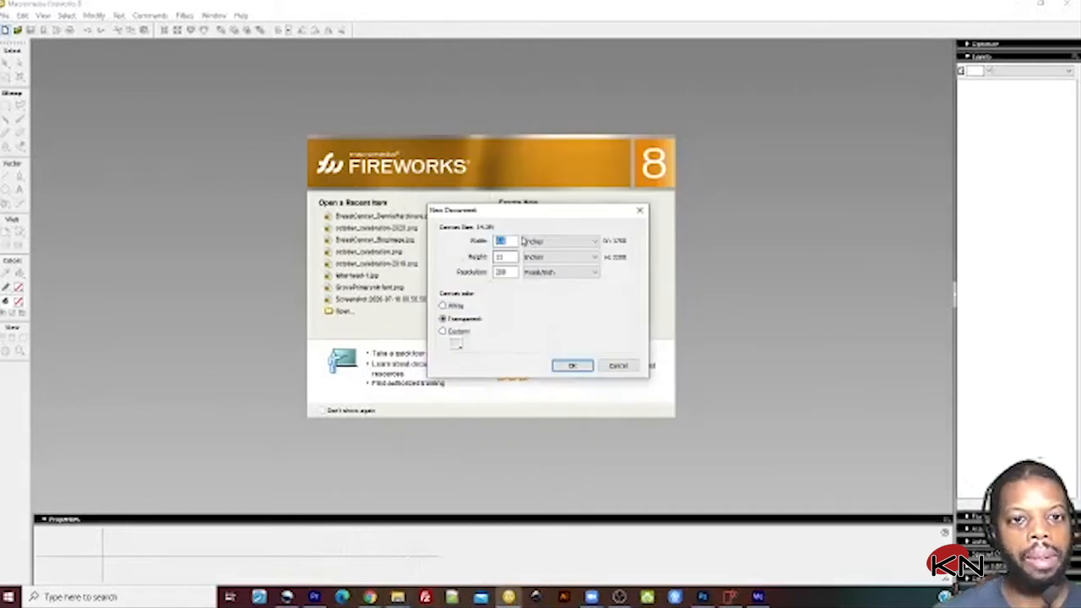
# Step: Set the new document's resolution to 72 pixels/inch
pyautogui.moveTo(532, 220); pyautogui.dragTo(595, 196)
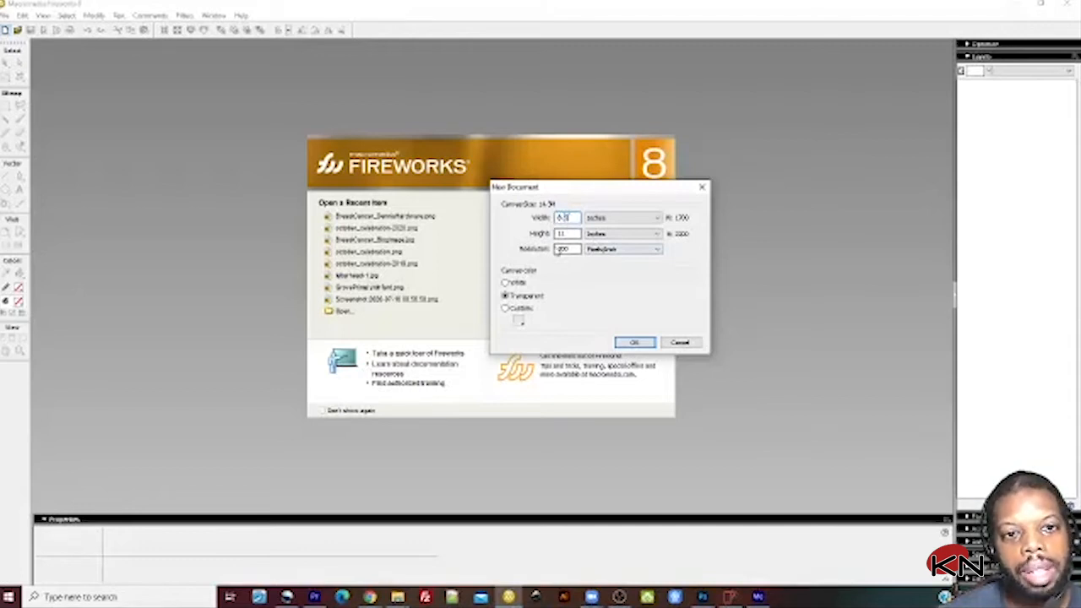
pyautogui.doubleClick(564, 249)
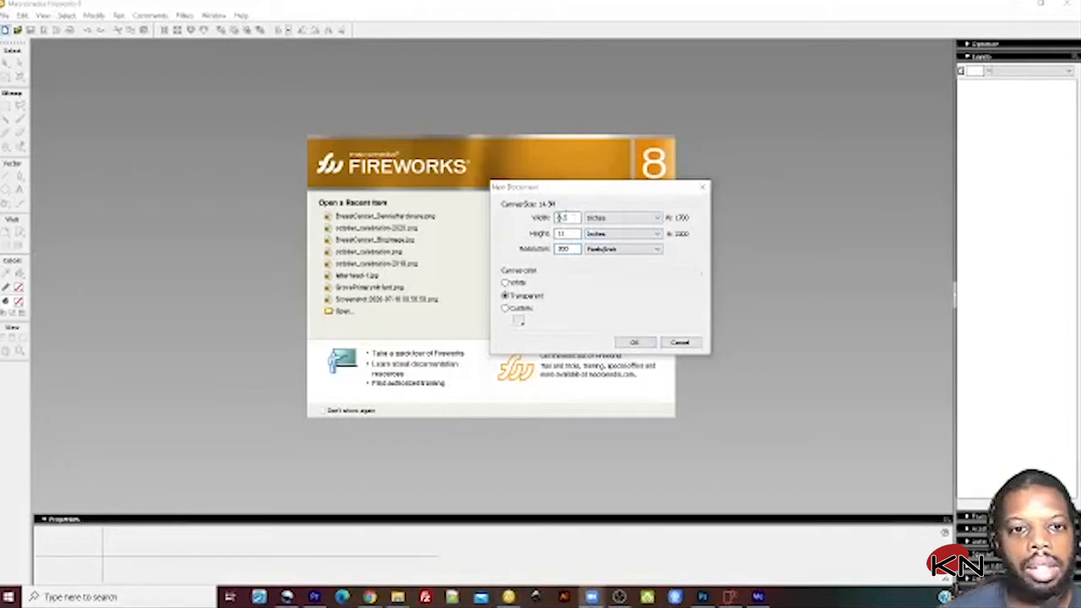
pyautogui.doubleClick(564, 218)
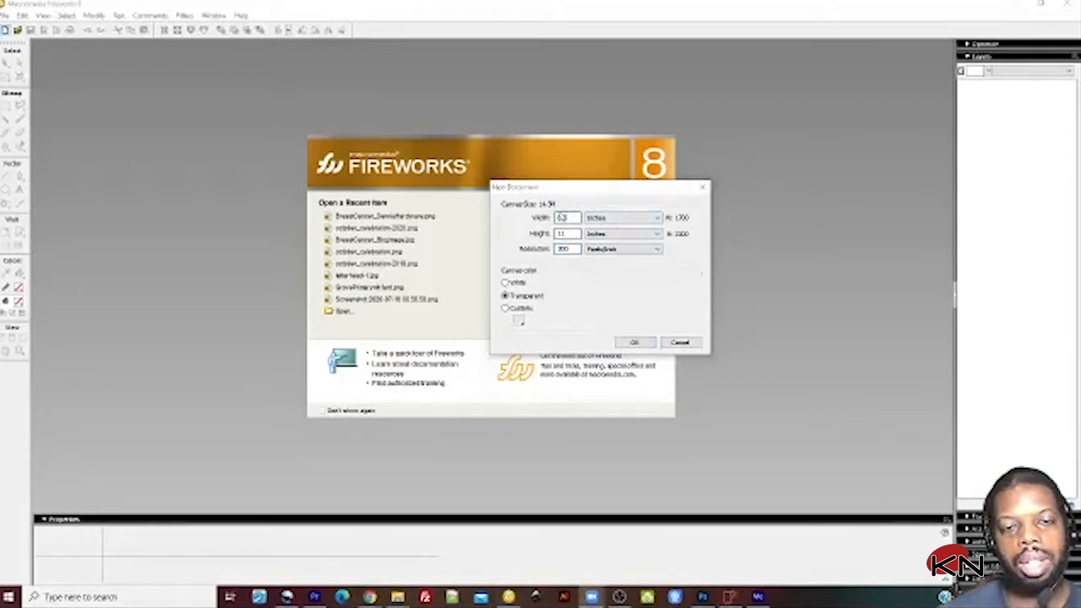
pyautogui.doubleClick(566, 247)
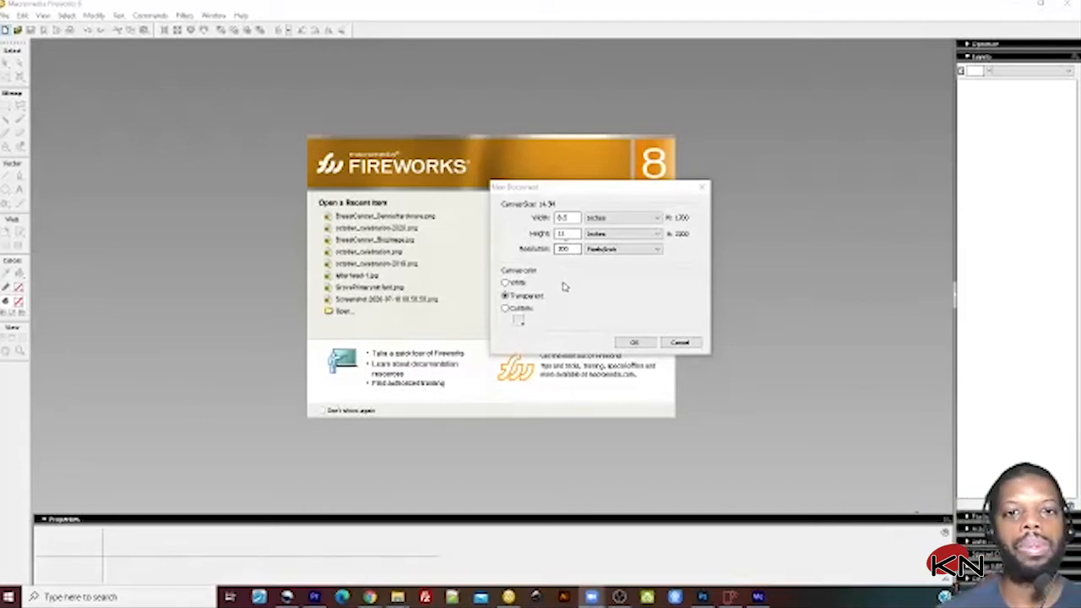
pyautogui.moveTo(572, 249); pyautogui.dragTo(430, 251)
pyautogui.write('72')
# Step: Switch the canvas width and height units to pixels, keeping the resolution unit at pixels/inch
pyautogui.click(619, 217)
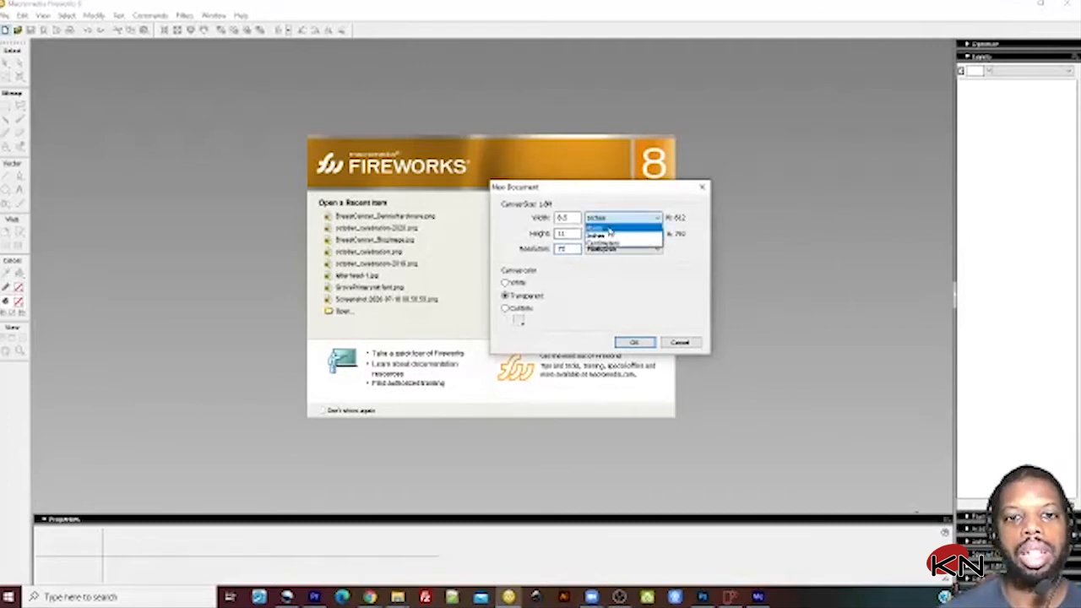
pyautogui.click(611, 227)
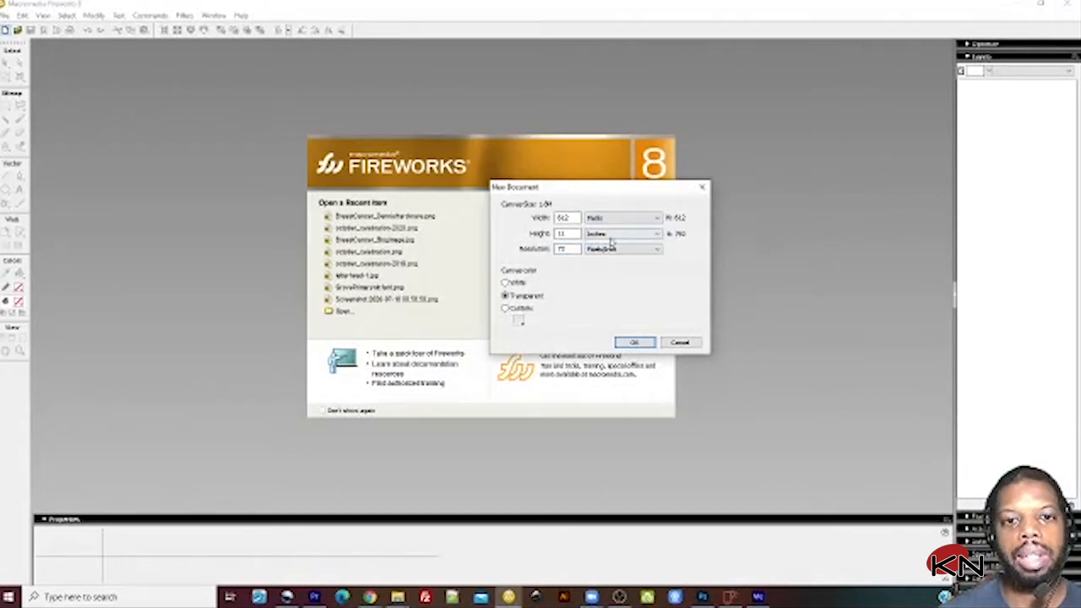
pyautogui.click(611, 234)
pyautogui.click(610, 245)
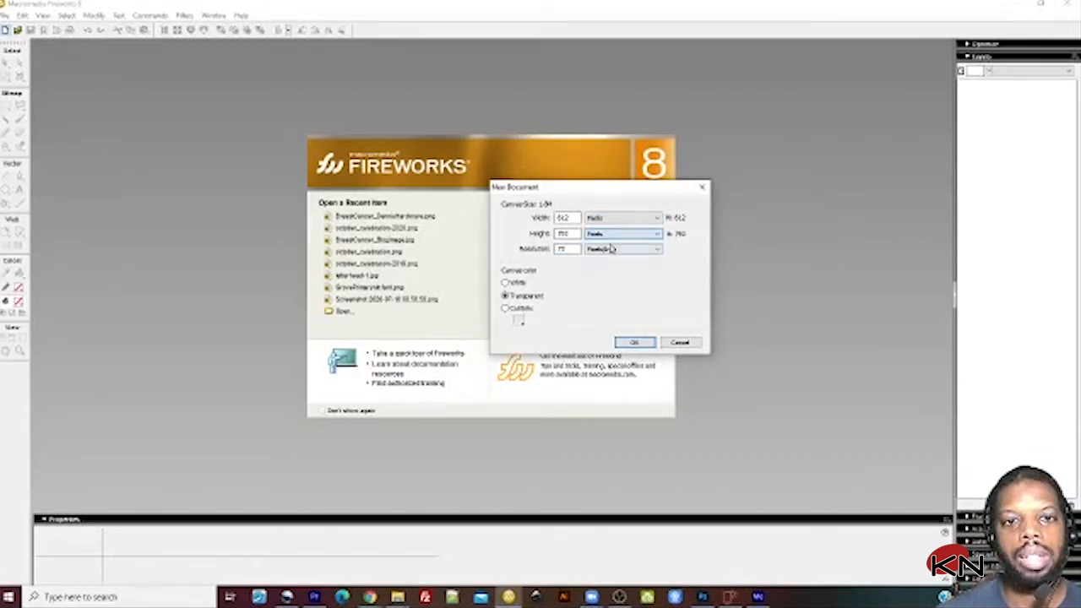
pyautogui.click(614, 253)
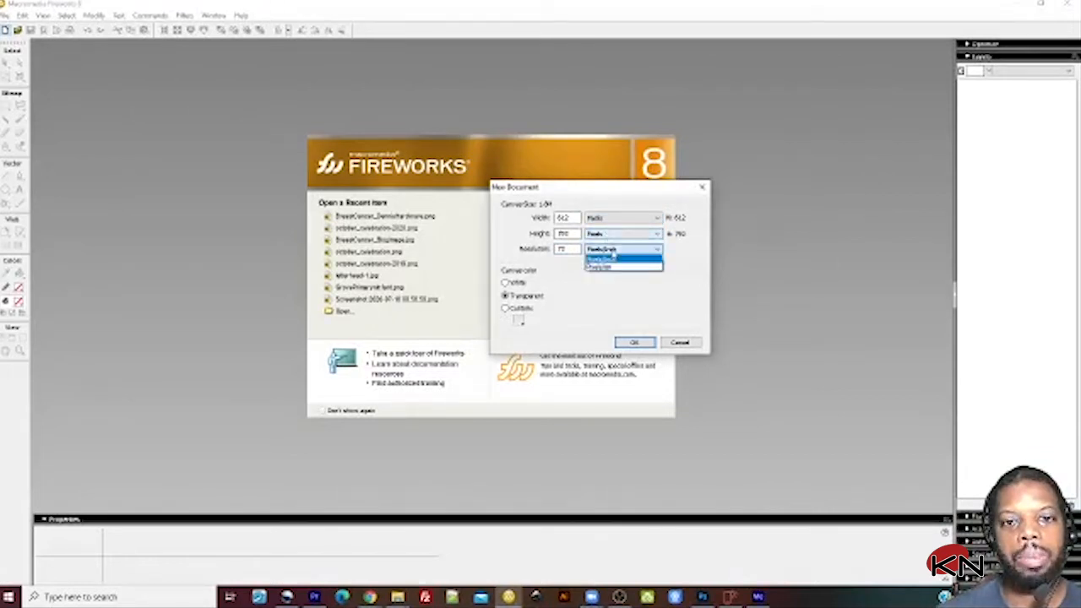
pyautogui.click(614, 260)
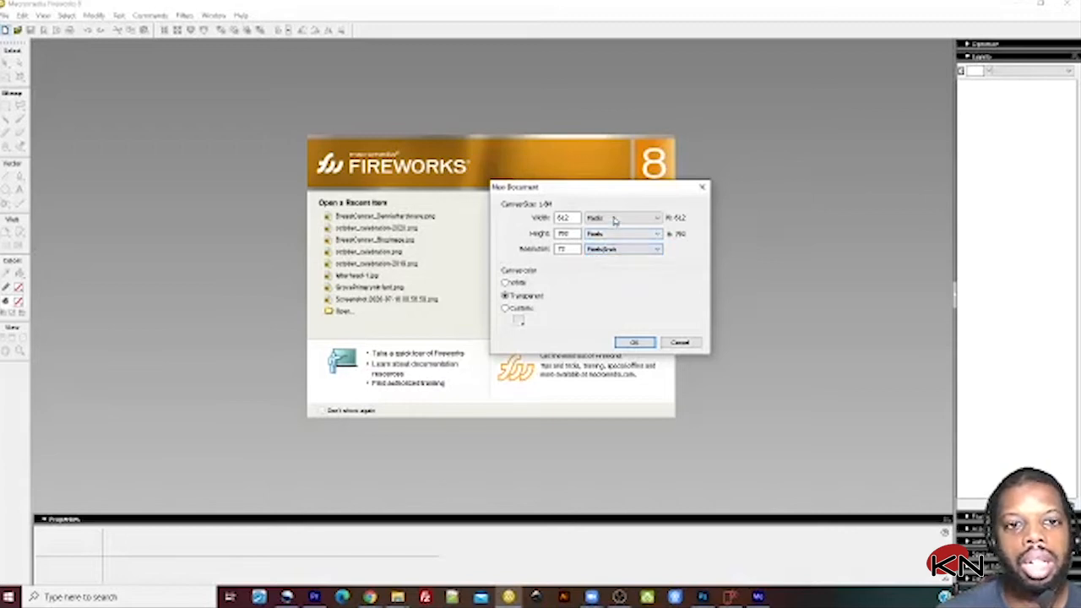
# Step: Set the canvas to 1920 pixels wide and 1080 pixels high and create the transparent document
pyautogui.doubleClick(574, 217)
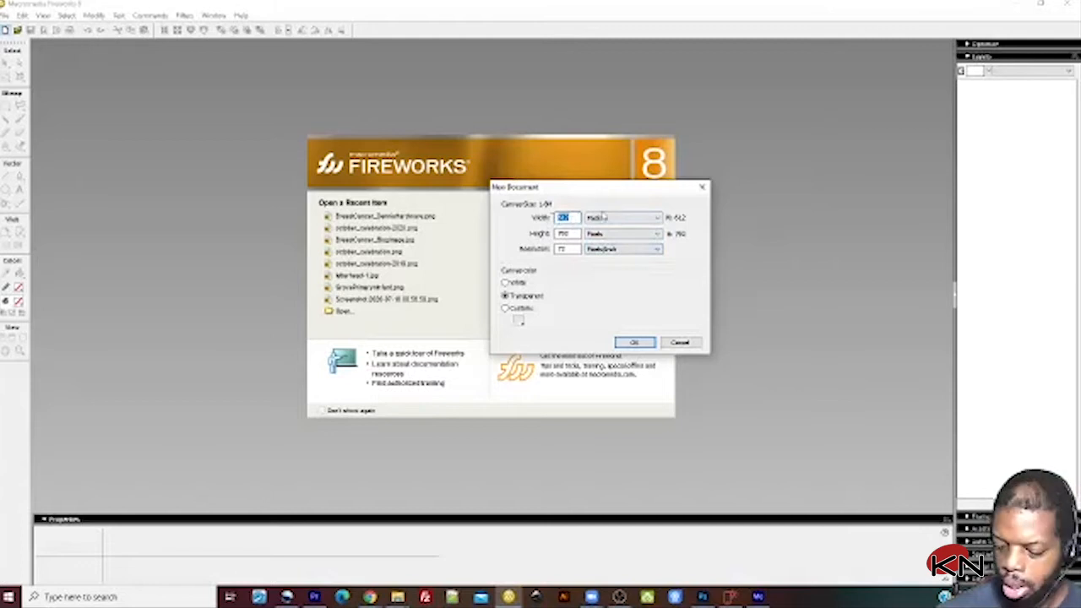
pyautogui.write('1500')
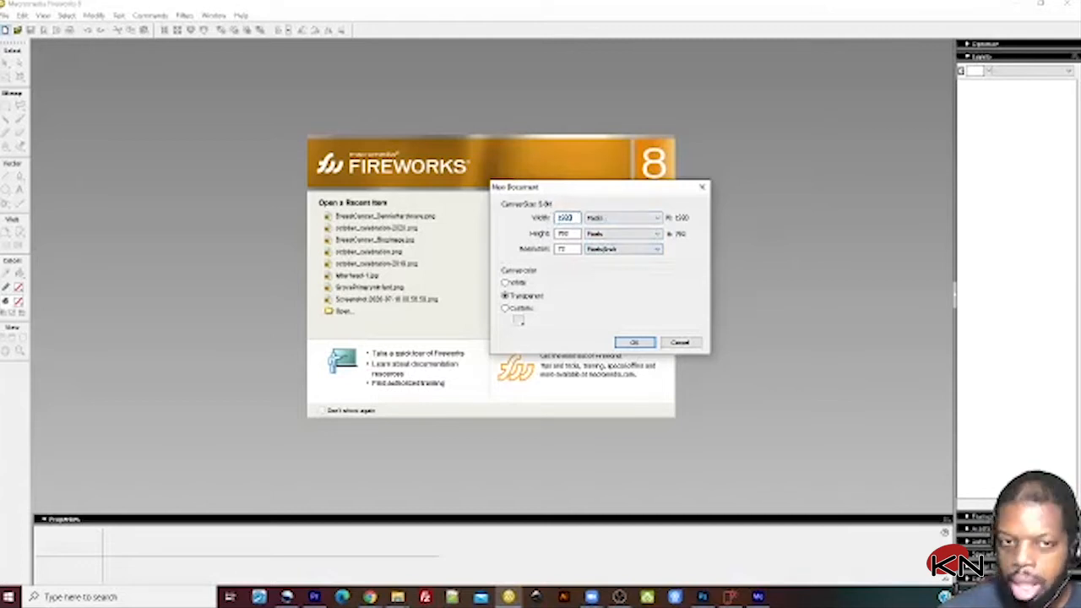
pyautogui.doubleClick(564, 233)
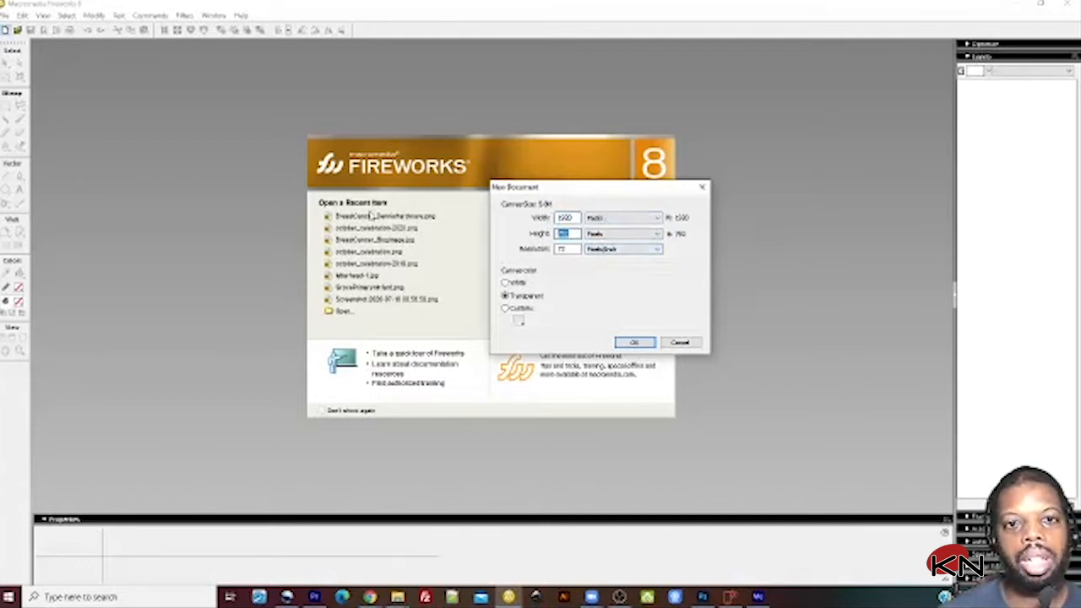
pyautogui.write('1080')
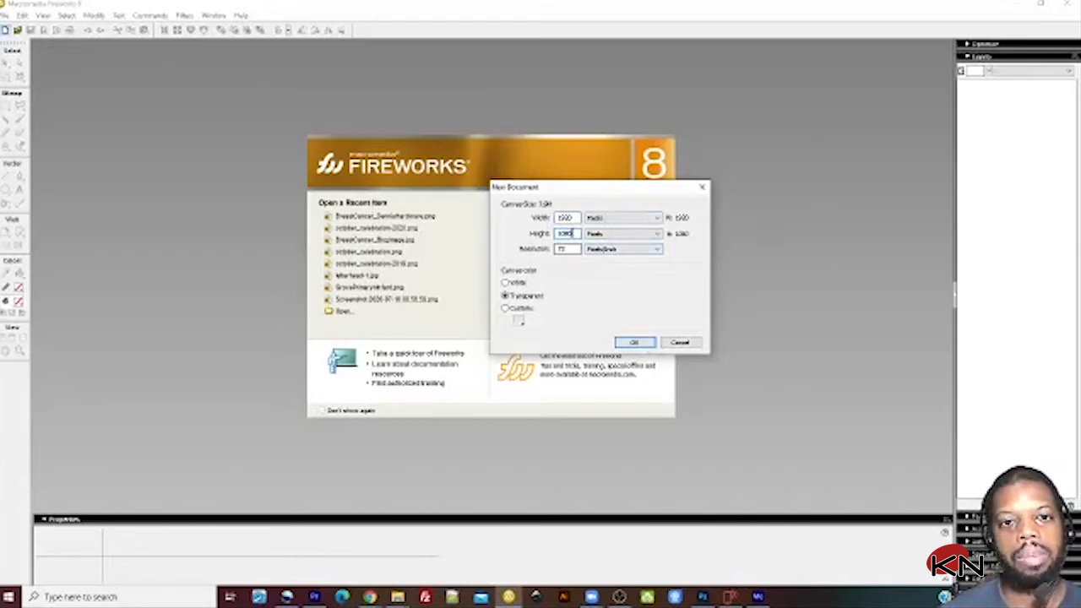
pyautogui.doubleClick(568, 233)
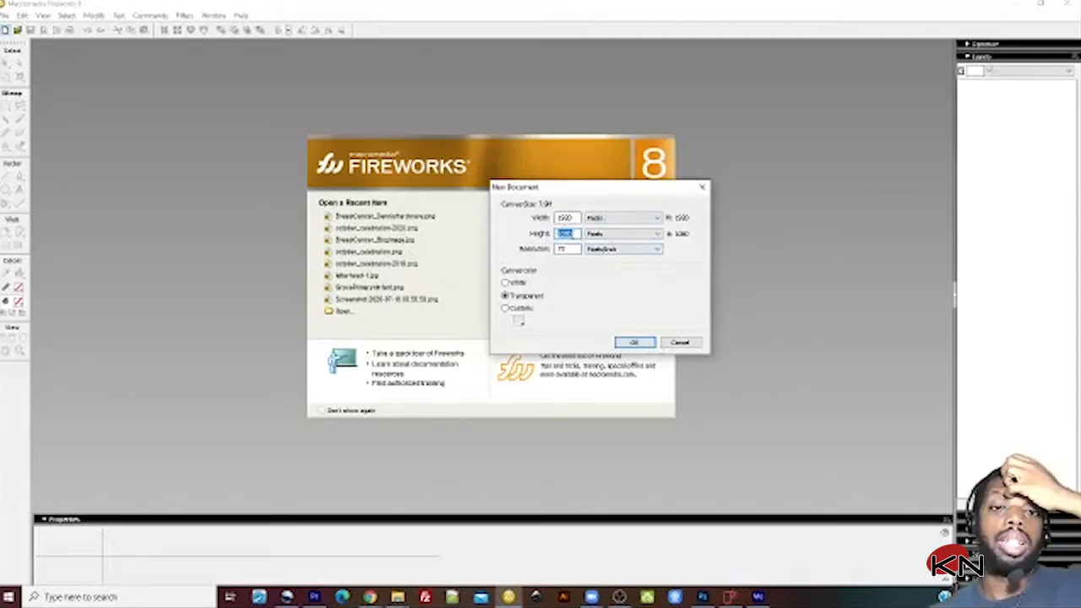
pyautogui.click(629, 342)
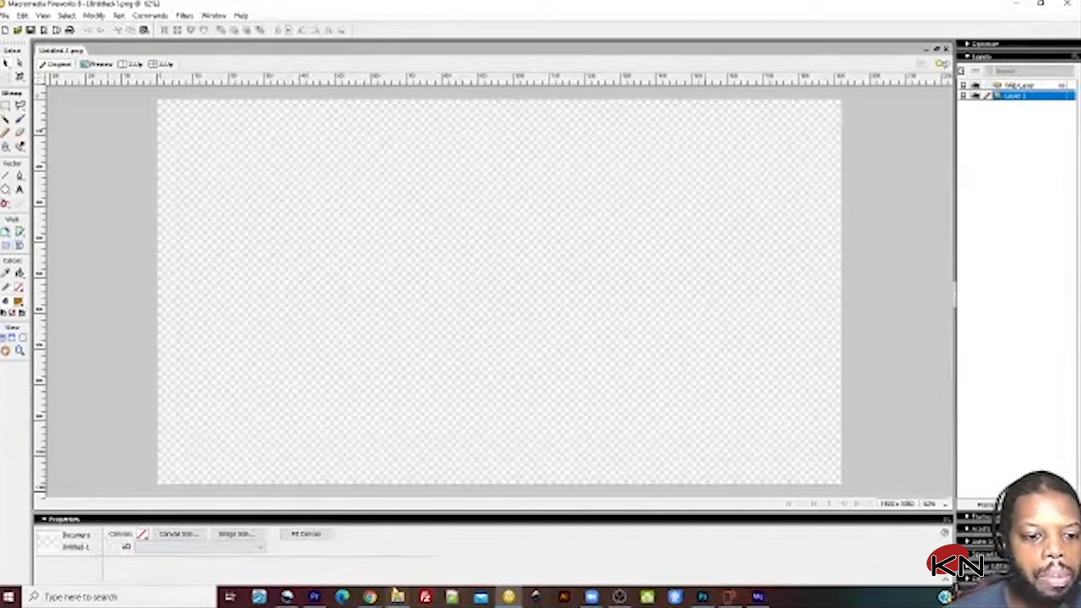
pyautogui.moveTo(591, 597)
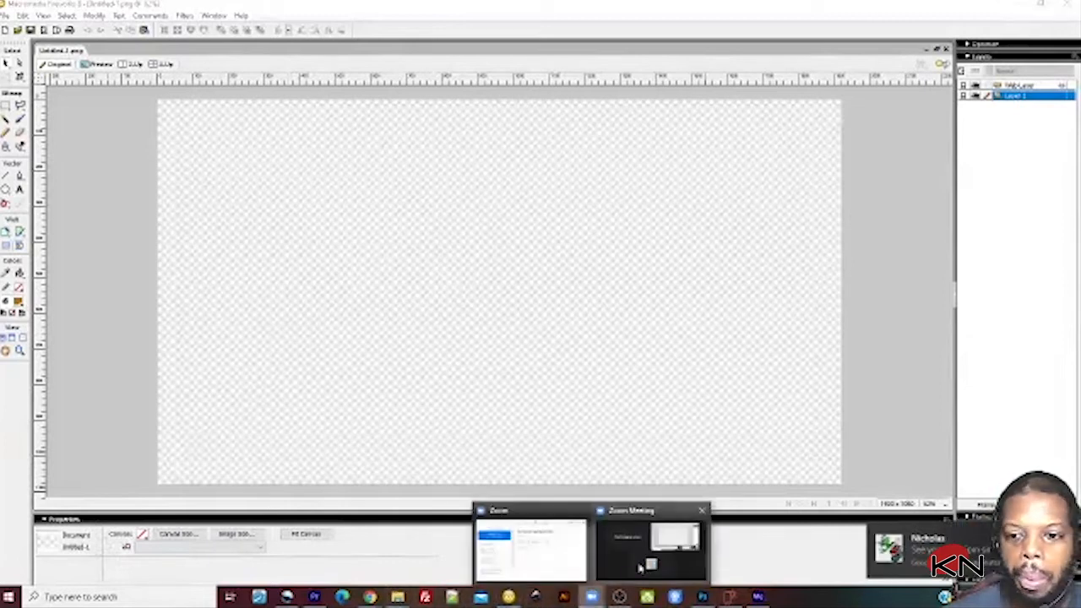
pyautogui.click(559, 547)
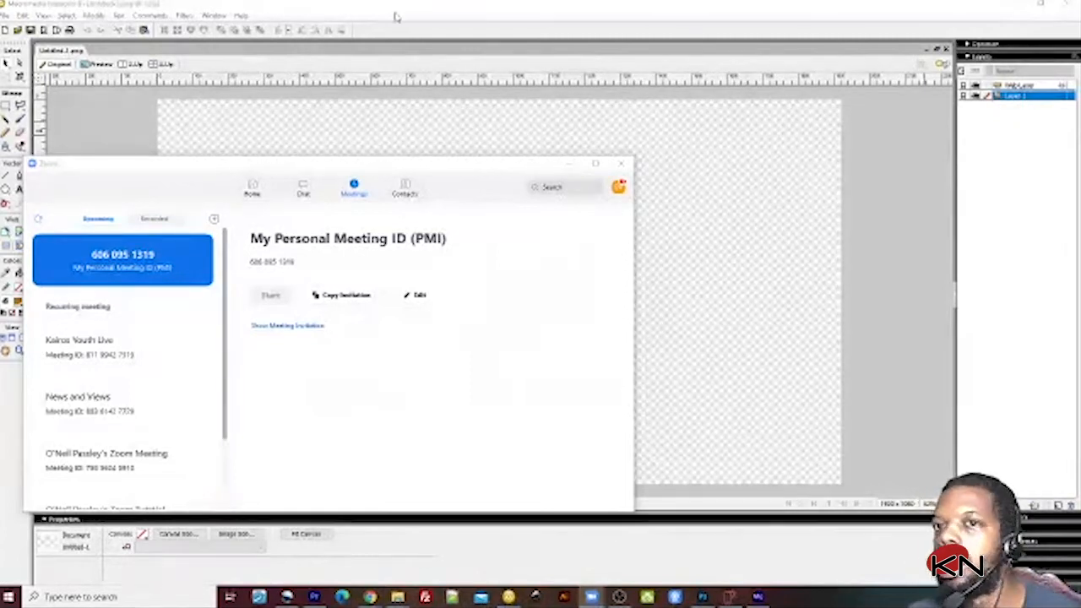
pyautogui.click(482, 9)
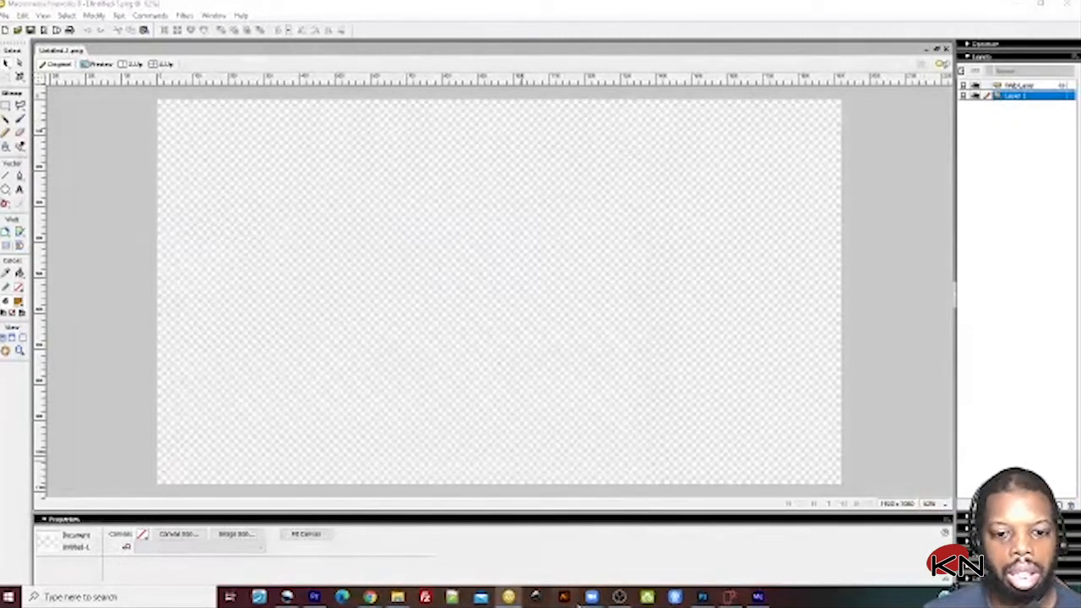
pyautogui.moveTo(592, 596)
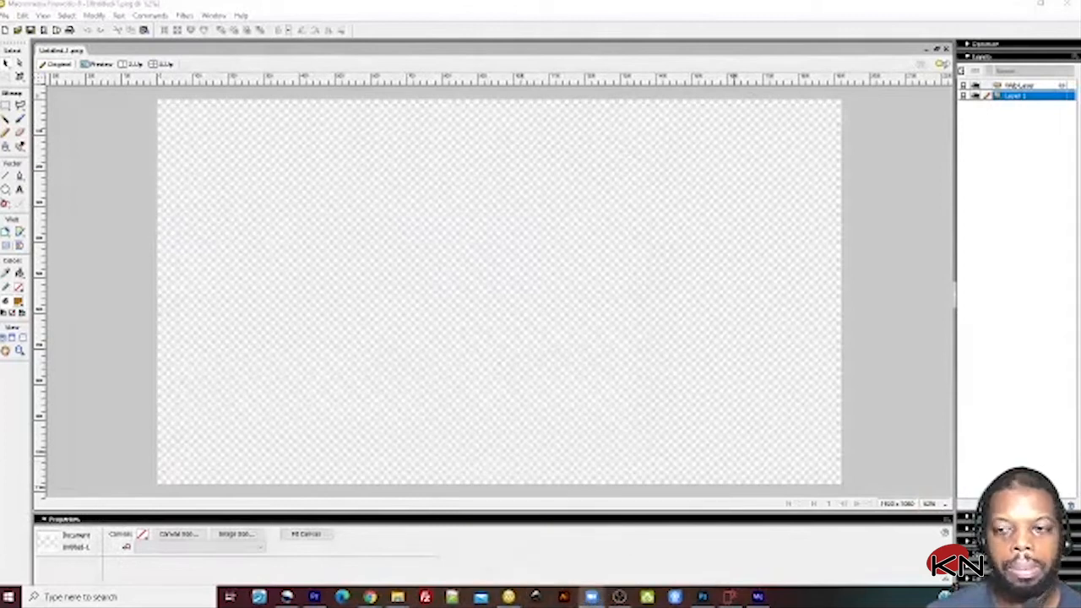
# Step: Change the document's canvas color from transparent to white
pyautogui.click(397, 395)
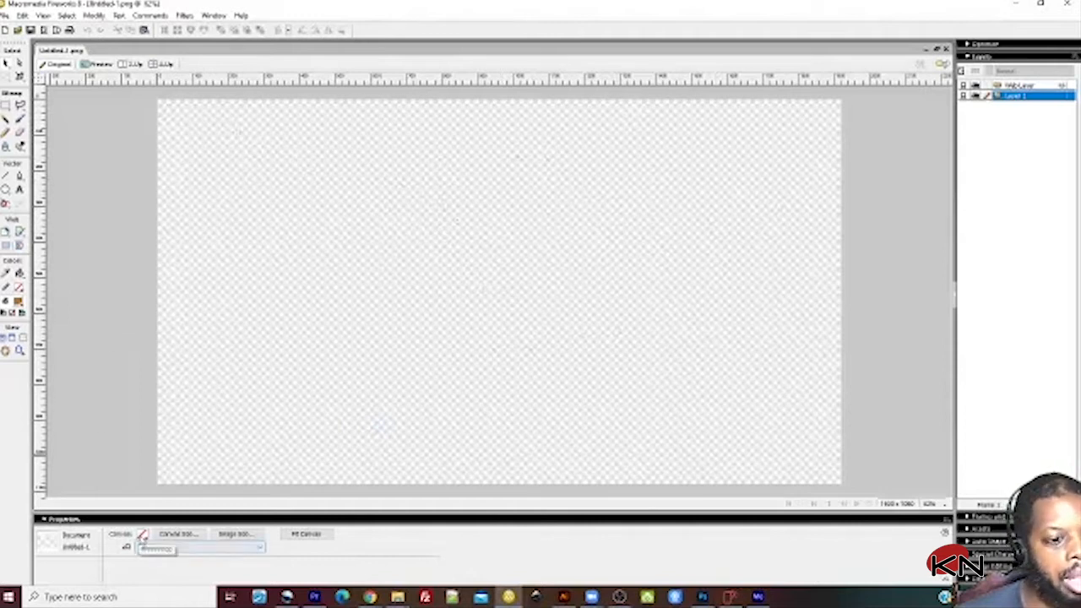
pyautogui.click(143, 538)
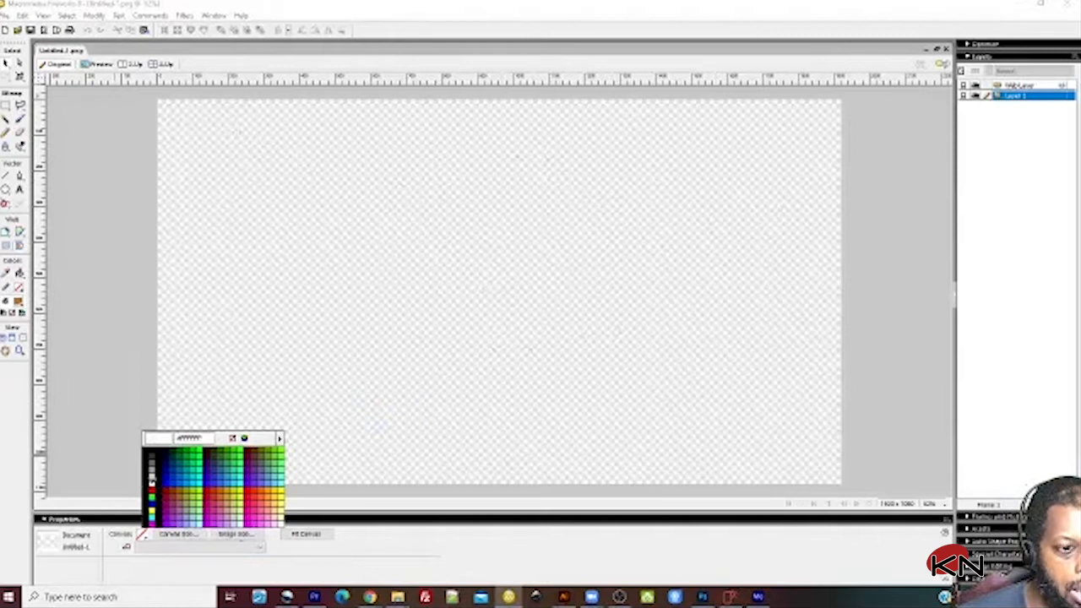
pyautogui.click(152, 485)
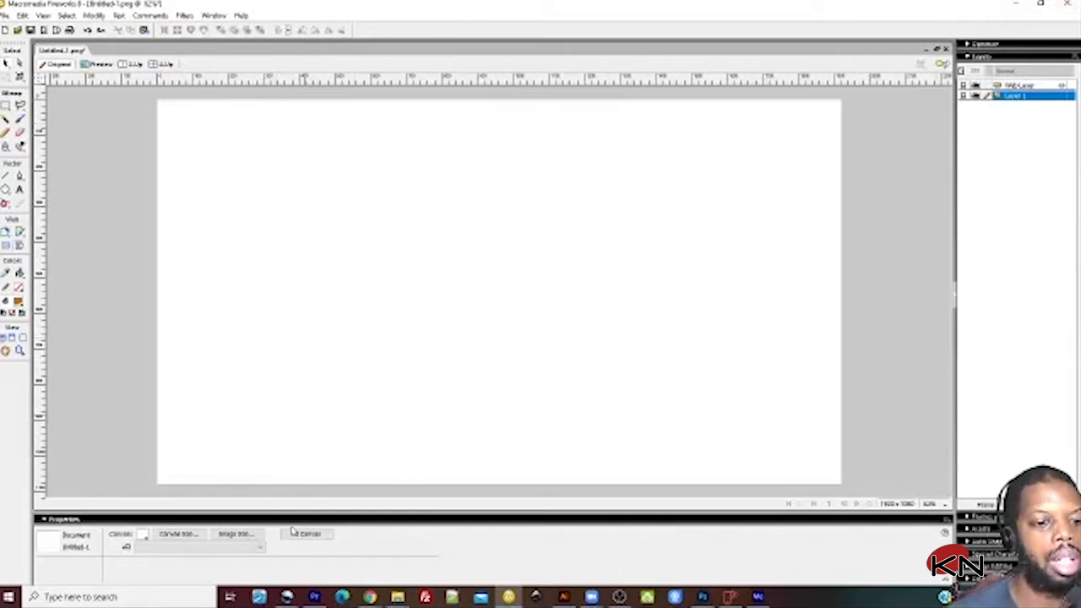
# Step: Switch to Google Chrome and search Google for "lower third" in the image results
pyautogui.moveTo(397, 597)
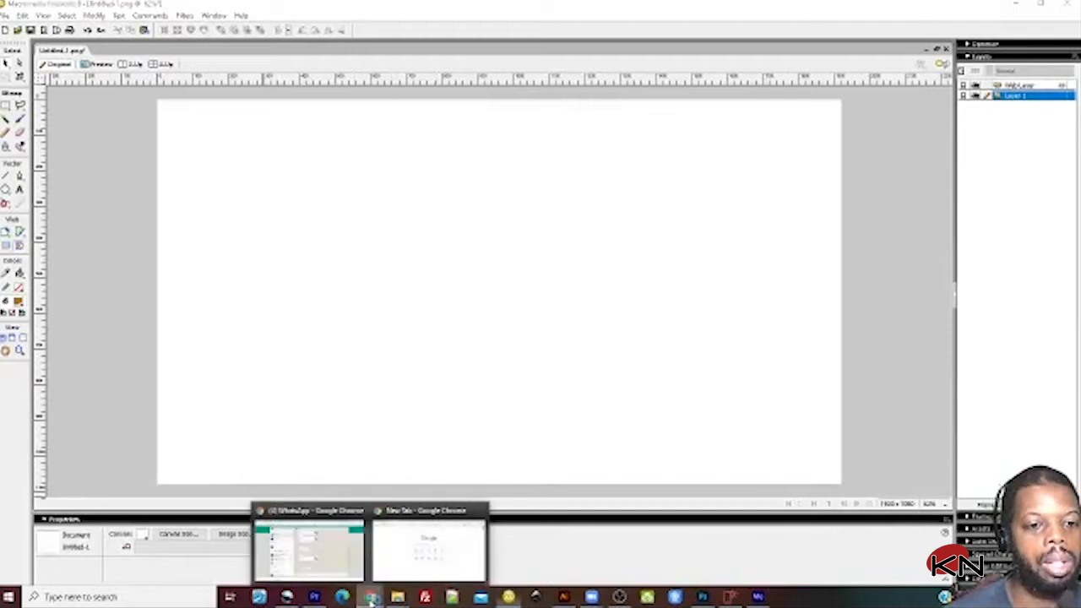
pyautogui.click(384, 550)
pyautogui.moveTo(147, 26); pyautogui.dragTo(3, 14)
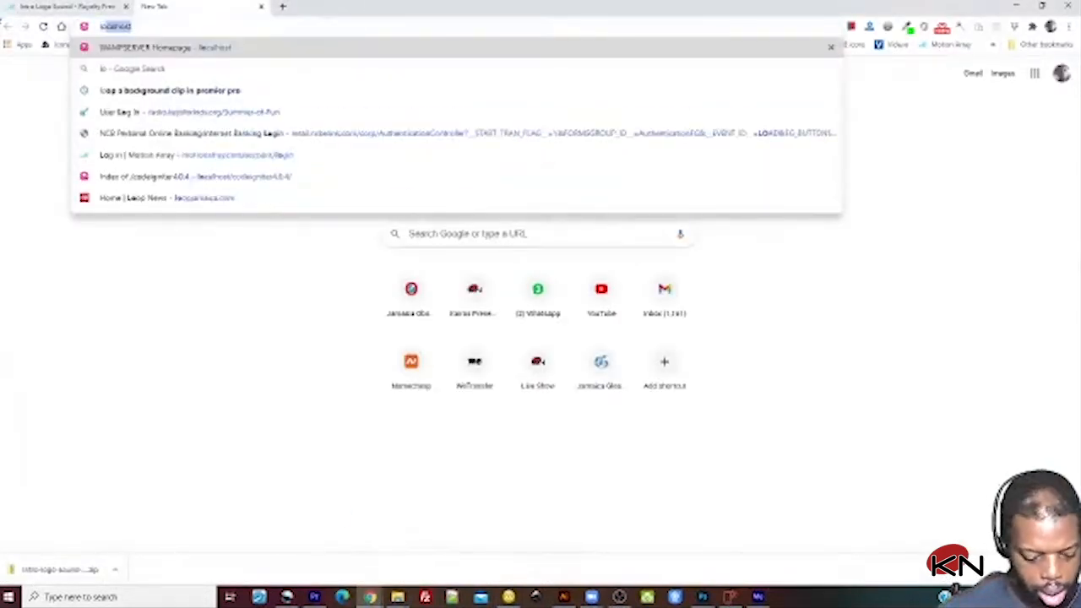
pyautogui.write('lower third')
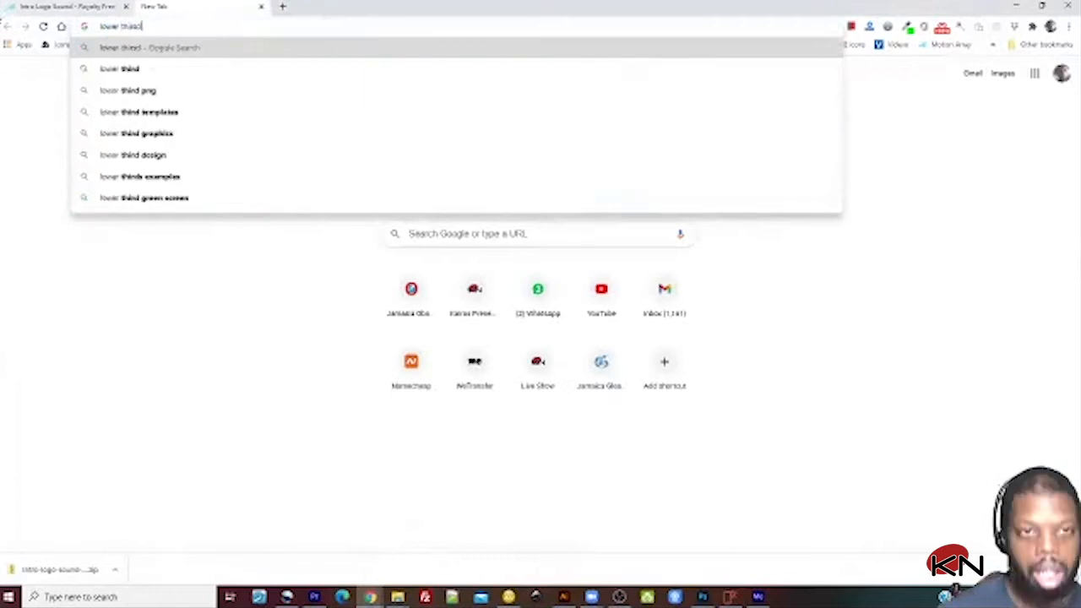
pyautogui.press('Down')
pyautogui.press('Down')
pyautogui.press('Up')
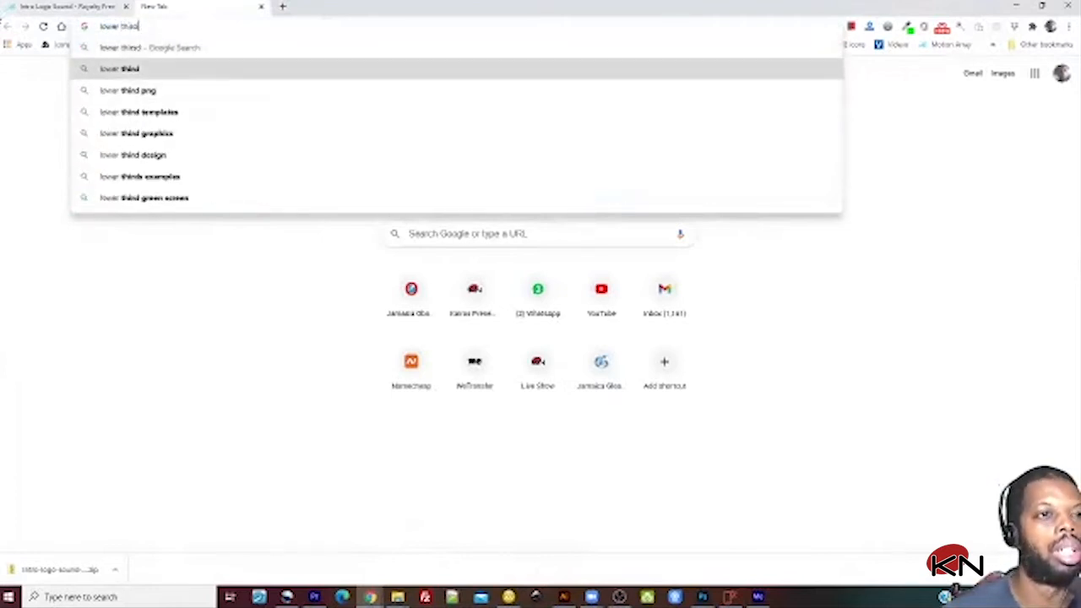
pyautogui.press('Return')
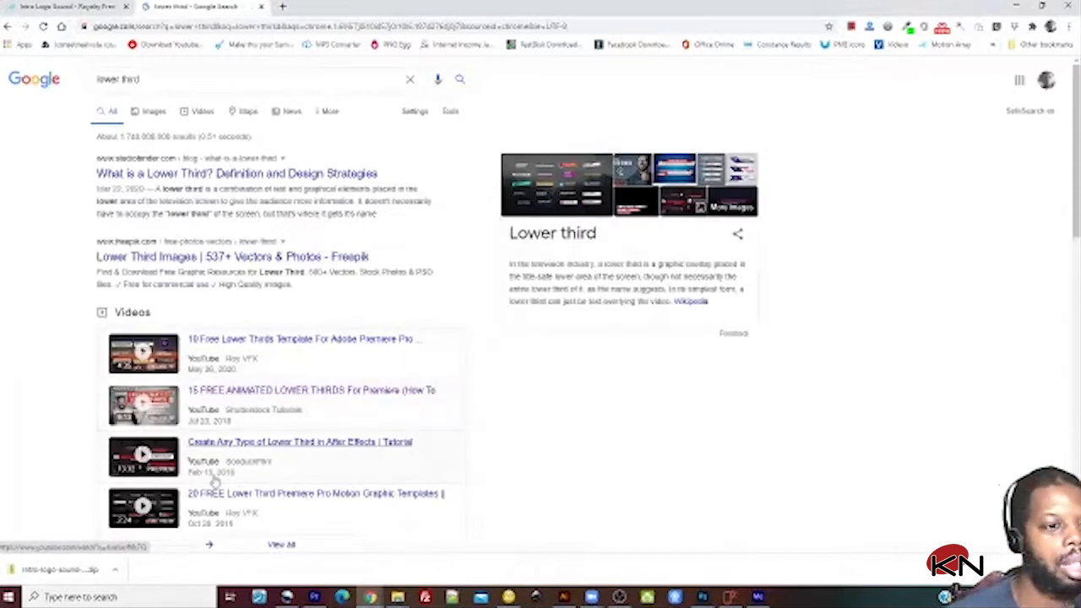
pyautogui.click(160, 112)
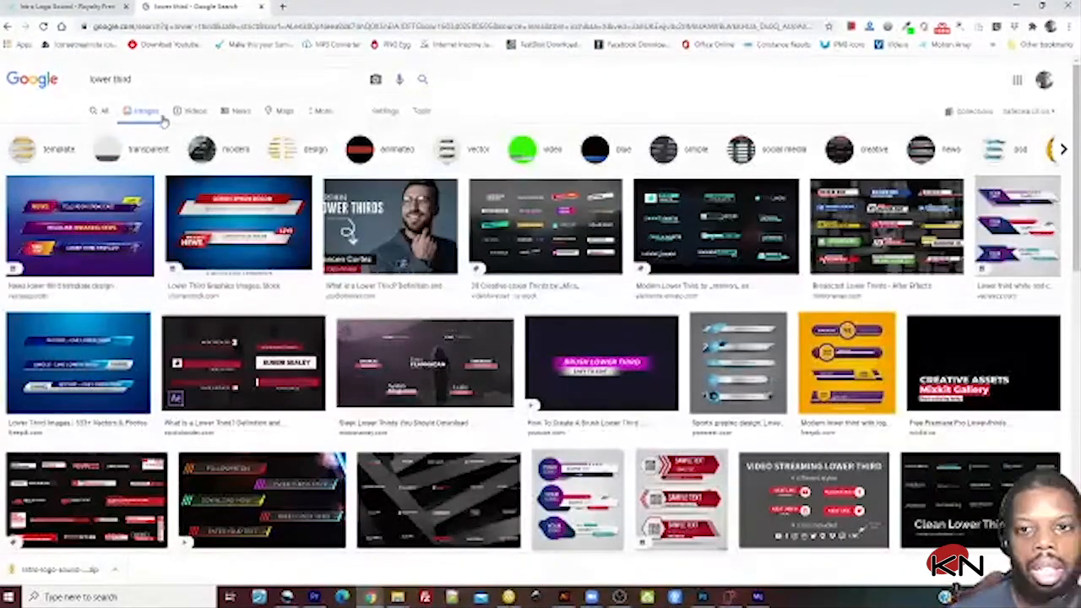
# Step: Browse the lower third images and open the source page of the example with a woman before a green background
pyautogui.scroll(-7, 530, 399)
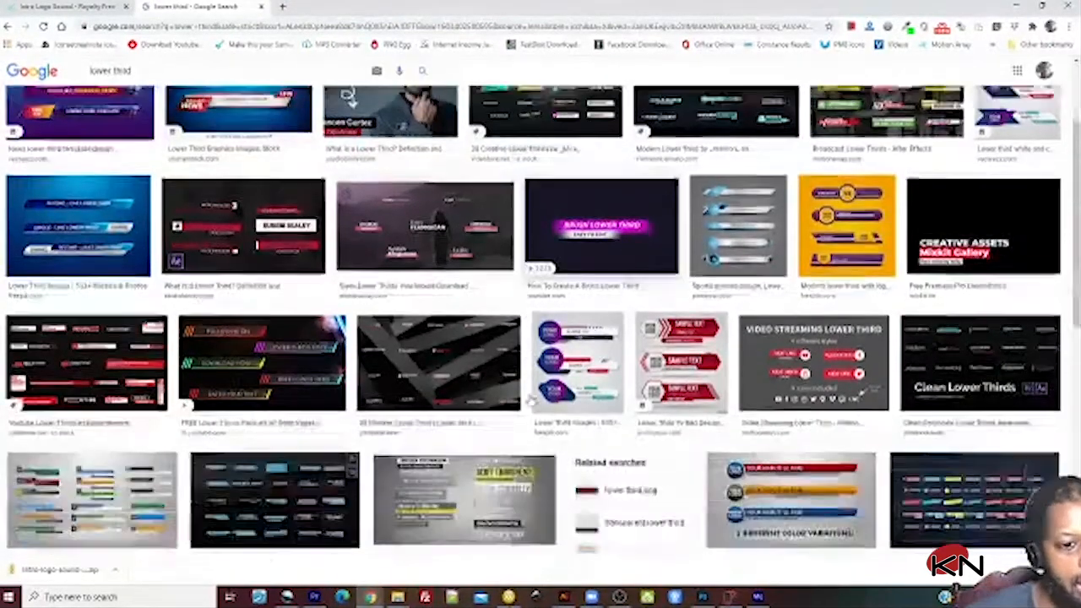
pyautogui.scroll(-2, 532, 401)
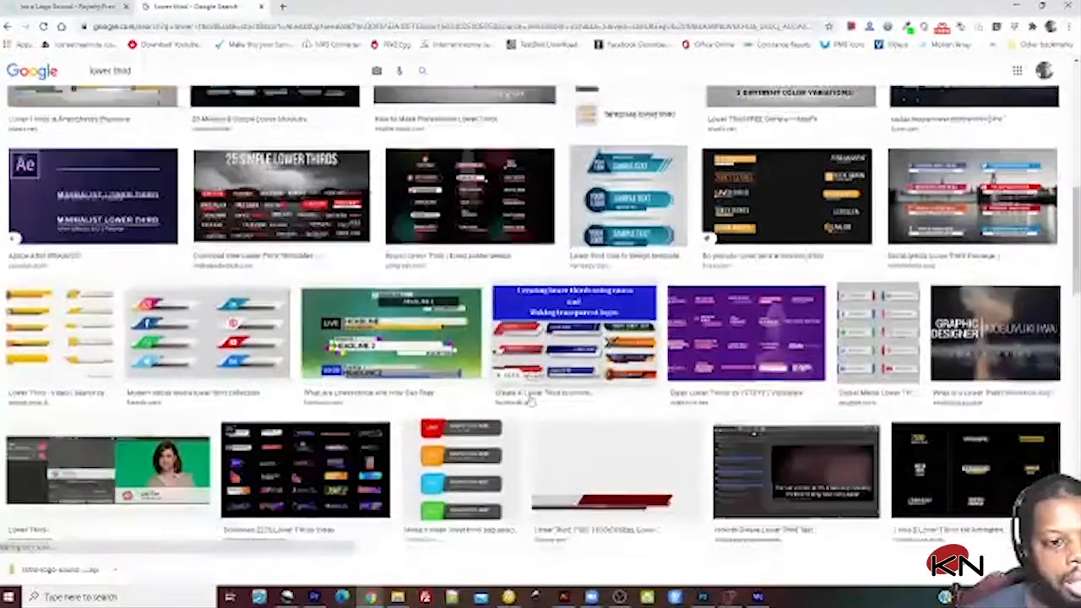
pyautogui.click(167, 370)
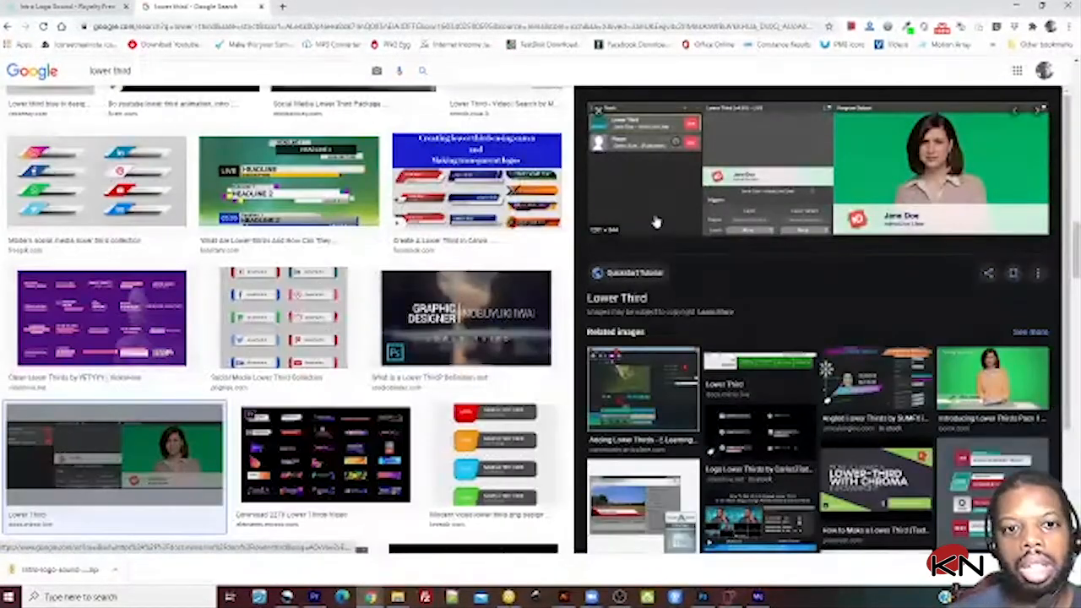
pyautogui.click(802, 168)
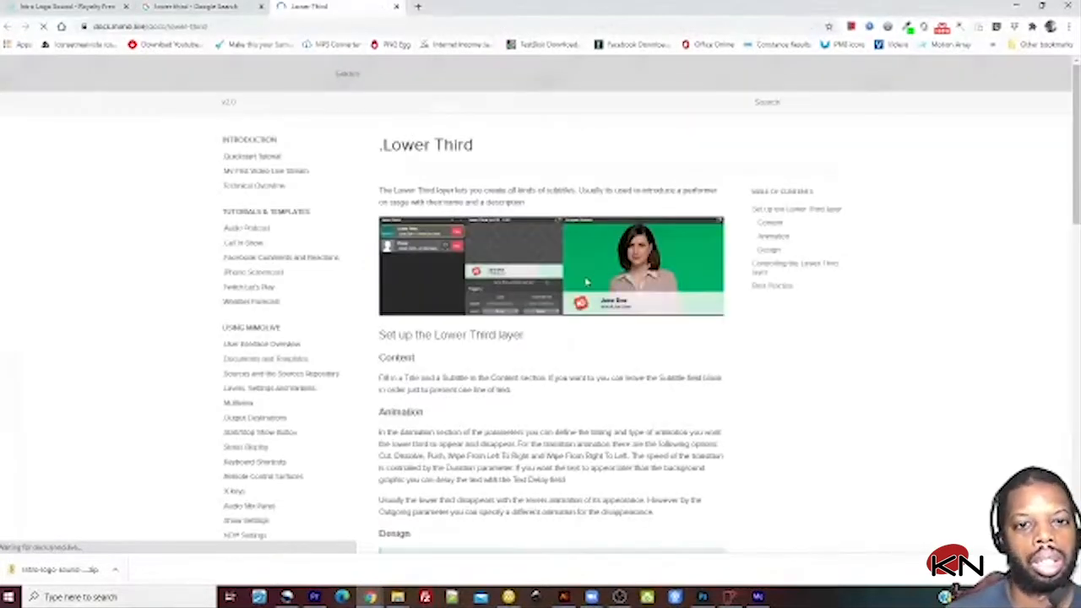
# Step: Open the page's lower third screenshot in its own tab and copy the image
pyautogui.rightClick(586, 280)
pyautogui.click(665, 284)
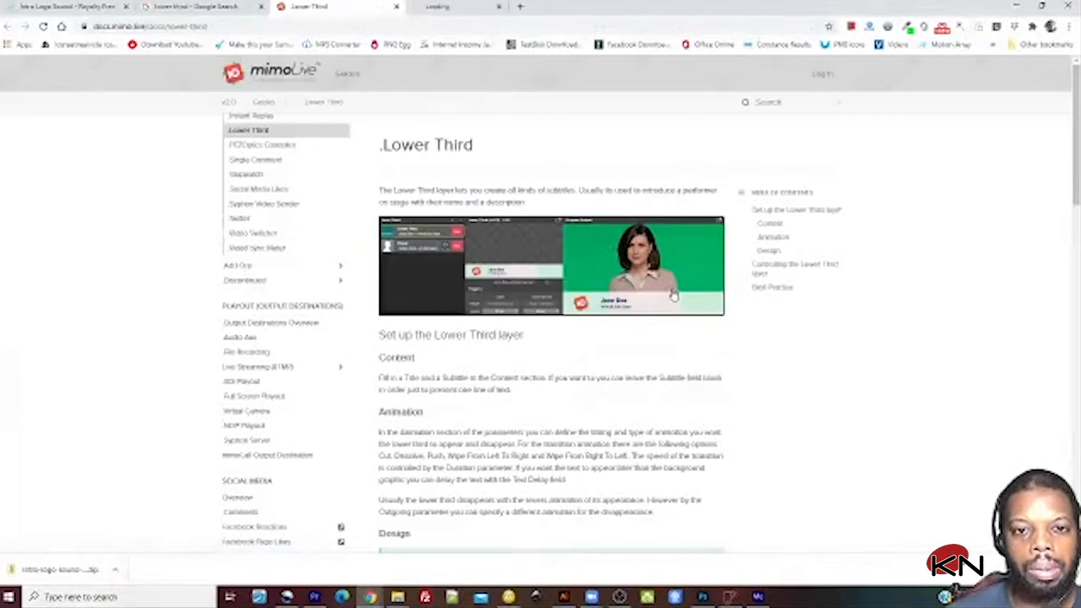
pyautogui.click(494, 10)
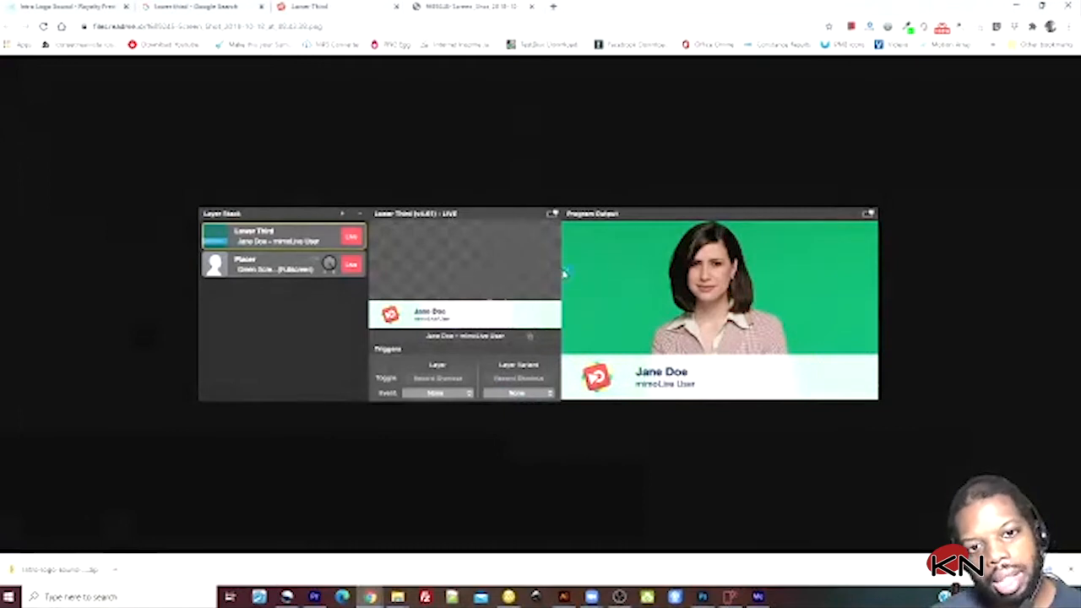
pyautogui.rightClick(605, 281)
pyautogui.click(629, 309)
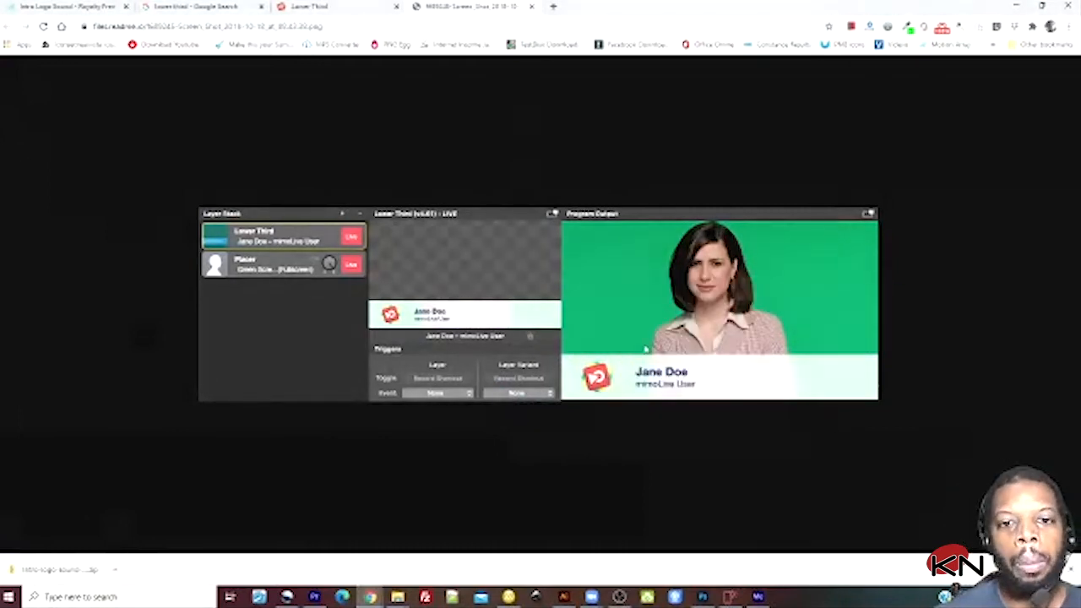
# Step: Switch to Fireworks, create a new document at the copied image's size and paste the screenshot into it
pyautogui.click(514, 596)
pyautogui.click(7, 31)
pyautogui.click(563, 367)
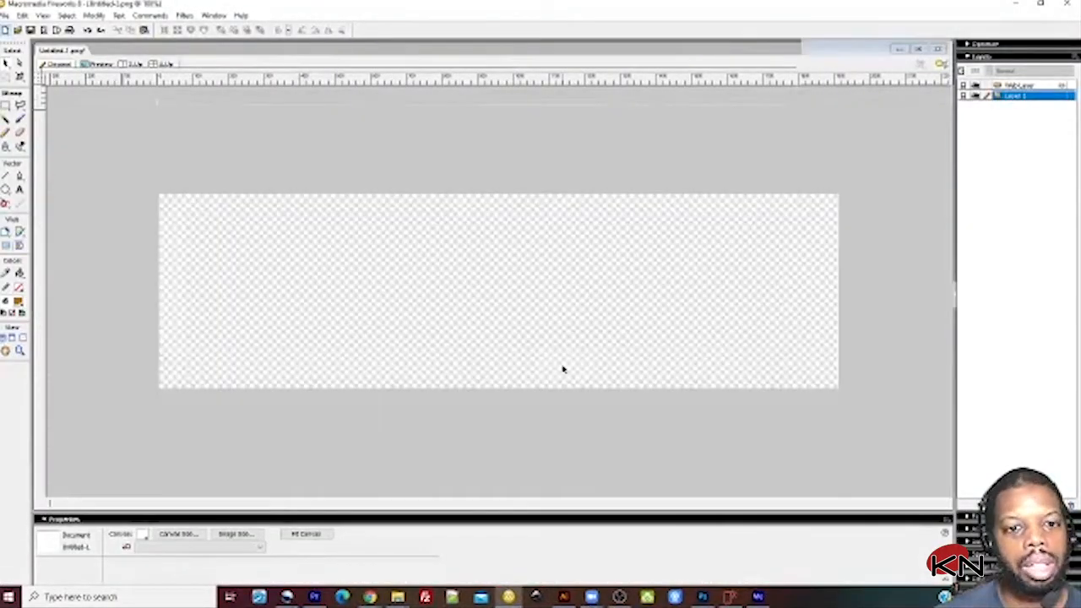
pyautogui.hotkey('ctrl', 'v')
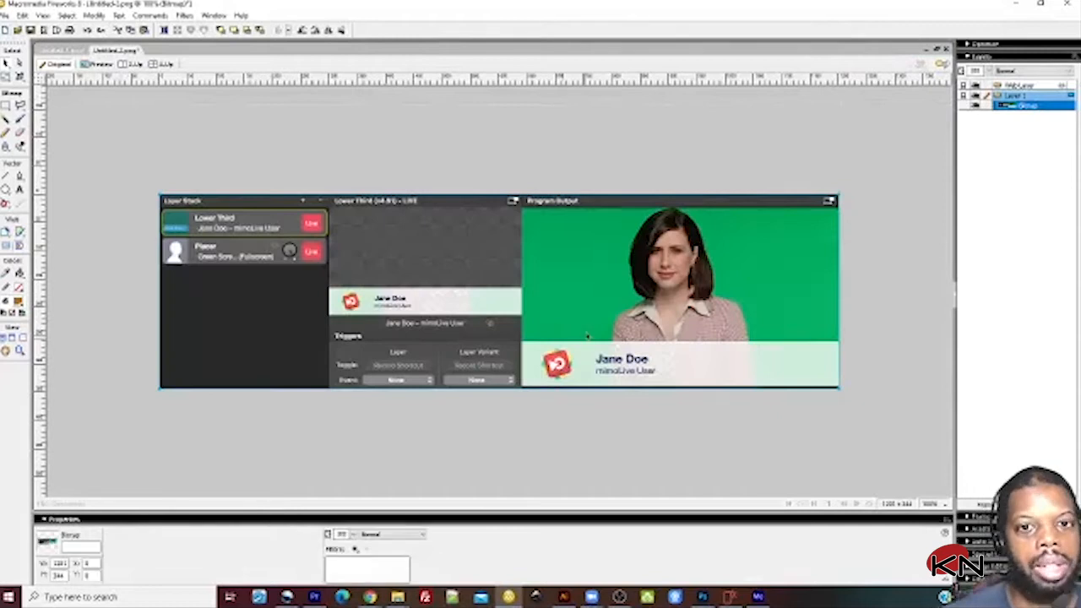
# Step: Add a horizontal guide across the screenshot and draw a filled rectangle covering the Program Output part
pyautogui.click(7, 176)
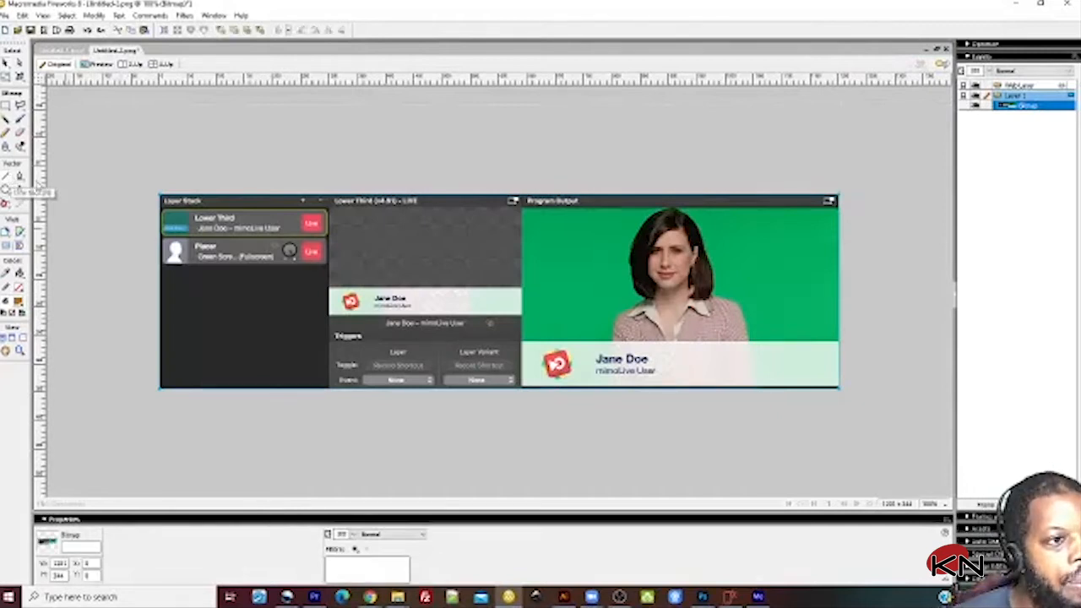
pyautogui.moveTo(501, 78); pyautogui.dragTo(629, 250)
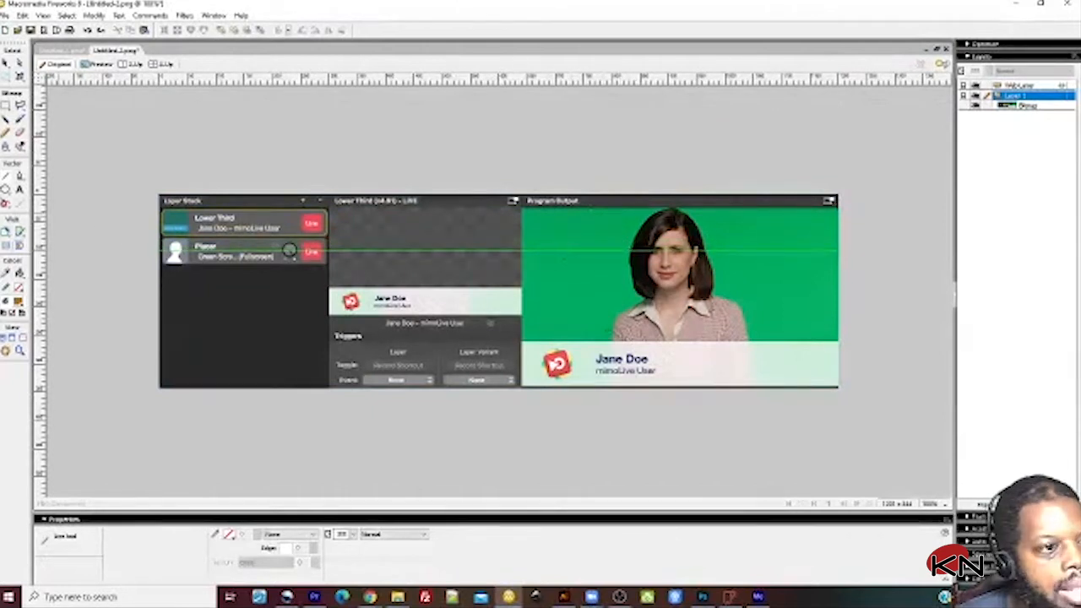
pyautogui.moveTo(7, 191); pyautogui.dragTo(50, 197)
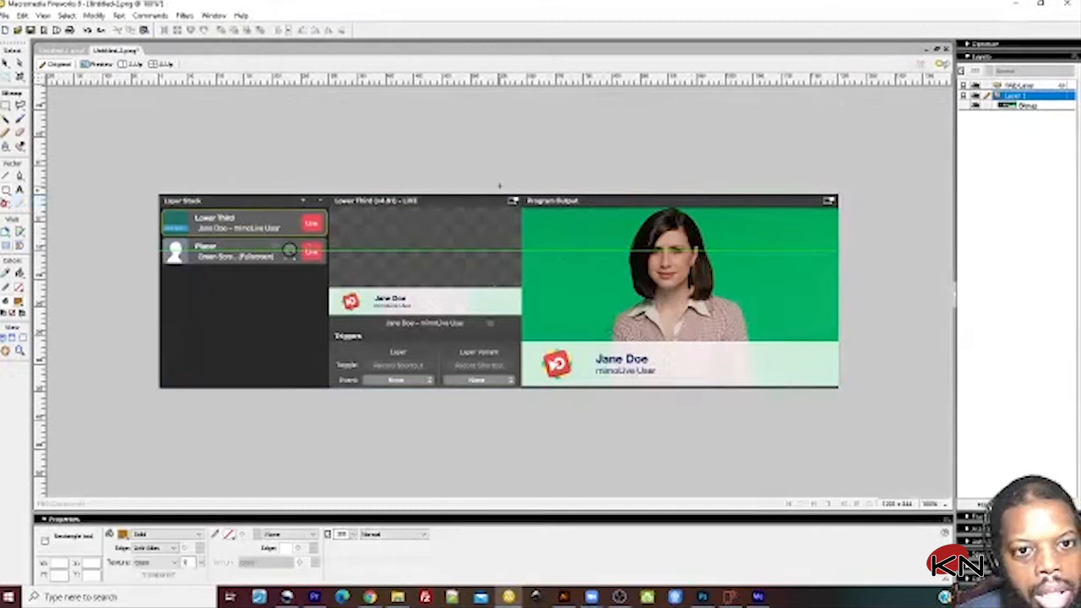
pyautogui.moveTo(511, 184); pyautogui.dragTo(838, 386)
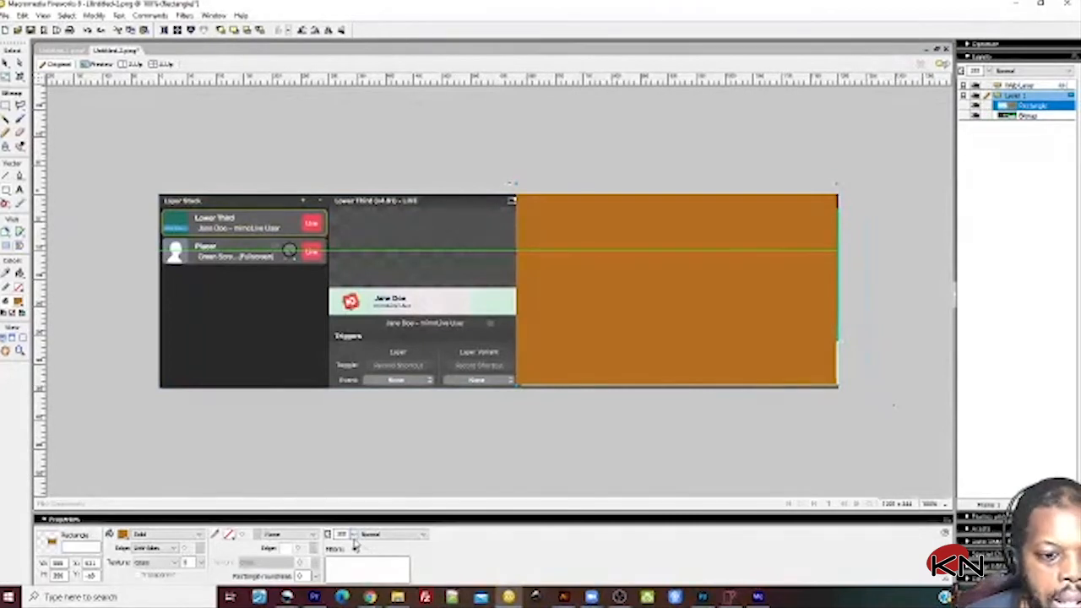
# Step: Lower the orange rectangle's opacity to a faint tint so the Program Output picture shows through
pyautogui.moveTo(360, 579); pyautogui.dragTo(361, 579)
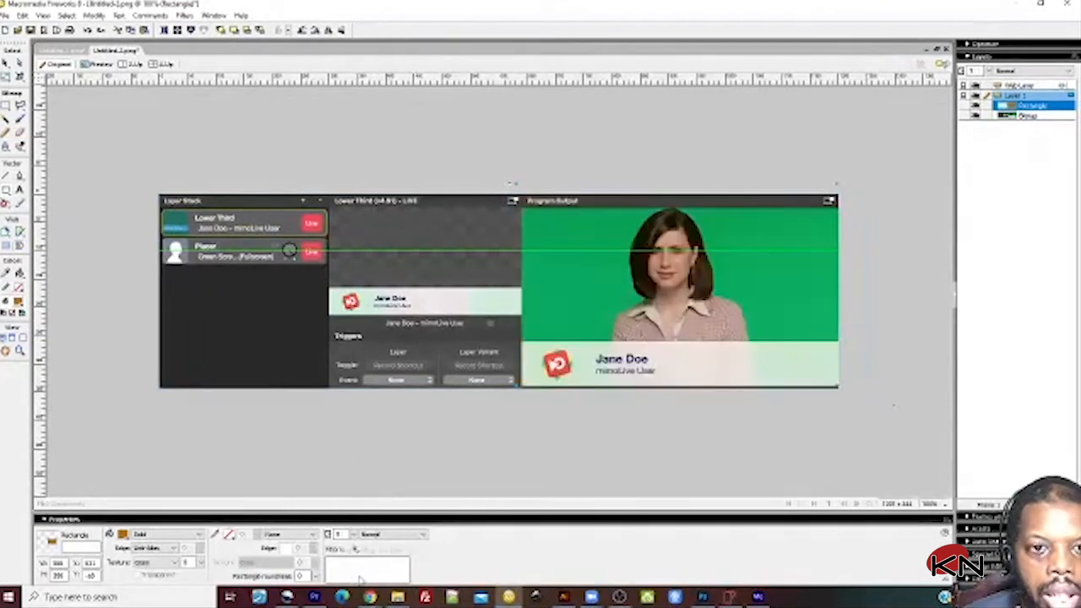
pyautogui.moveTo(355, 535); pyautogui.dragTo(357, 529)
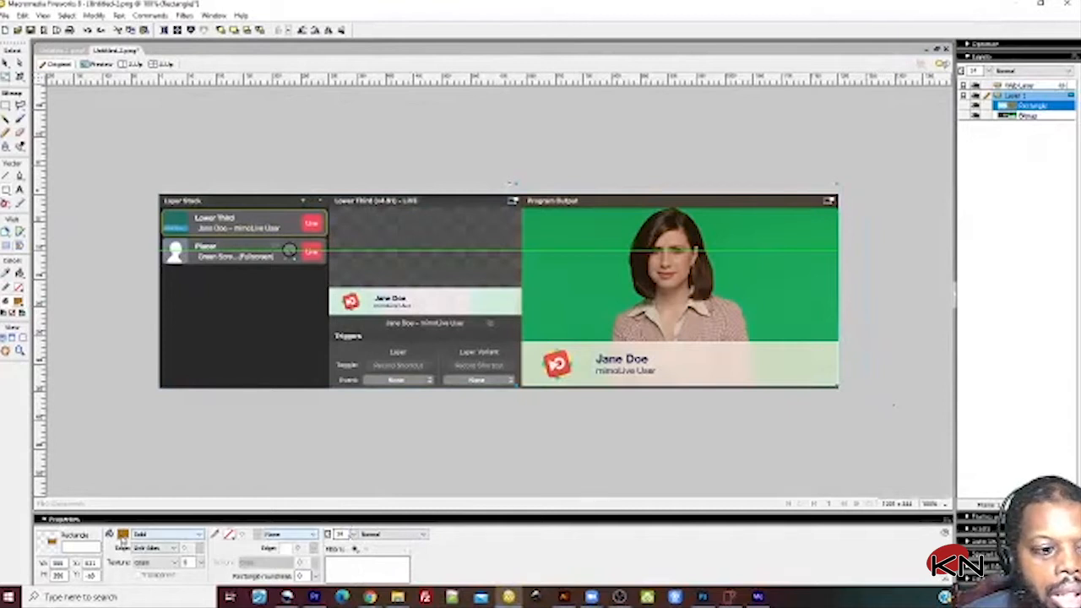
pyautogui.click(123, 535)
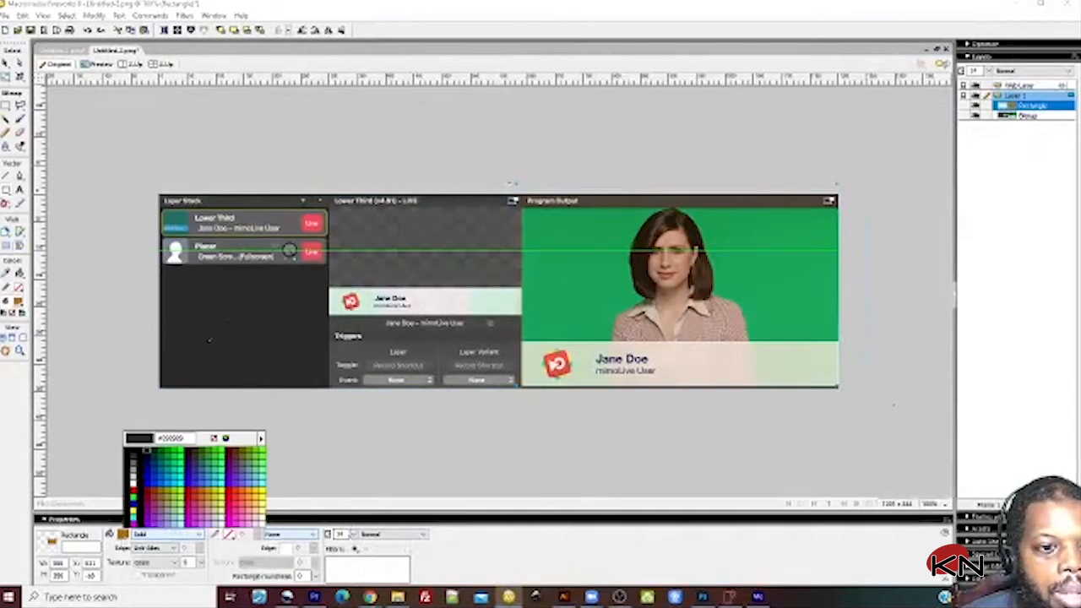
pyautogui.click(228, 296)
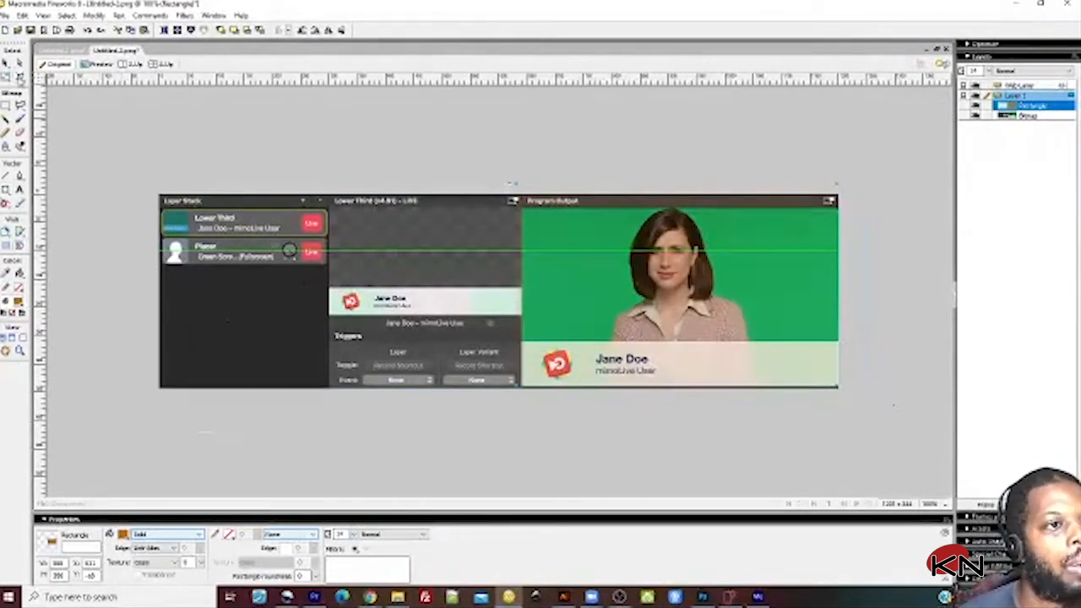
# Step: Crop the document to the Program Output area of the screenshot
pyautogui.moveTo(142, 178); pyautogui.dragTo(893, 414)
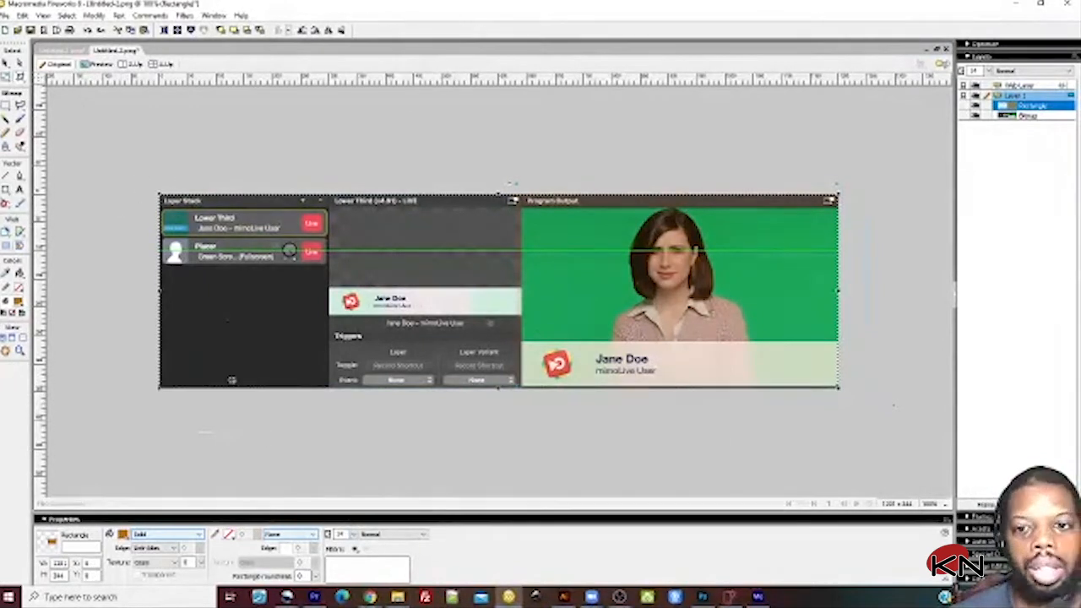
pyautogui.moveTo(160, 292); pyautogui.dragTo(524, 345)
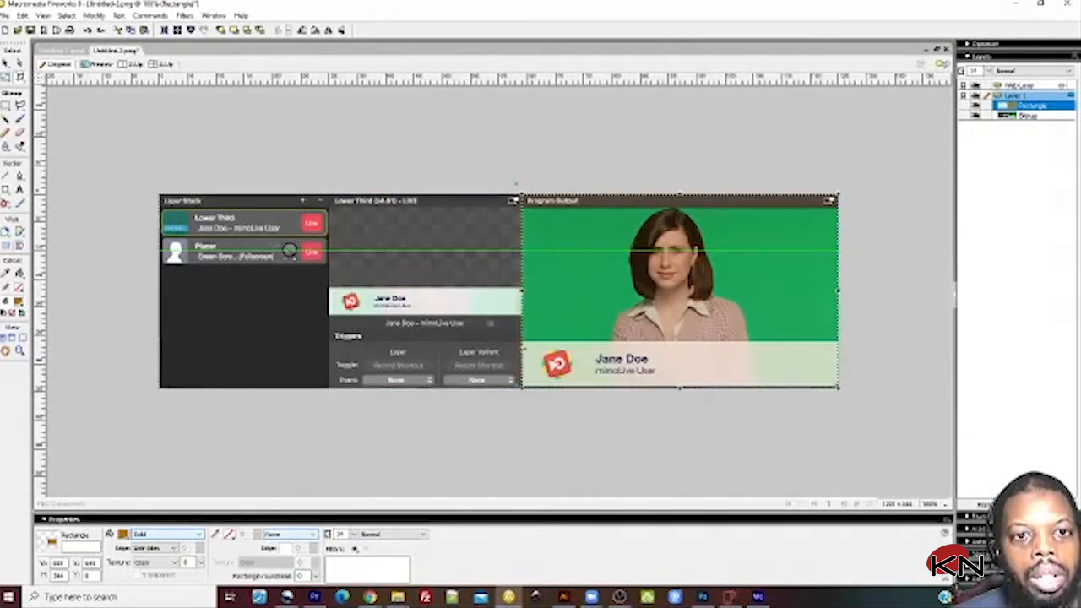
pyautogui.doubleClick(523, 348)
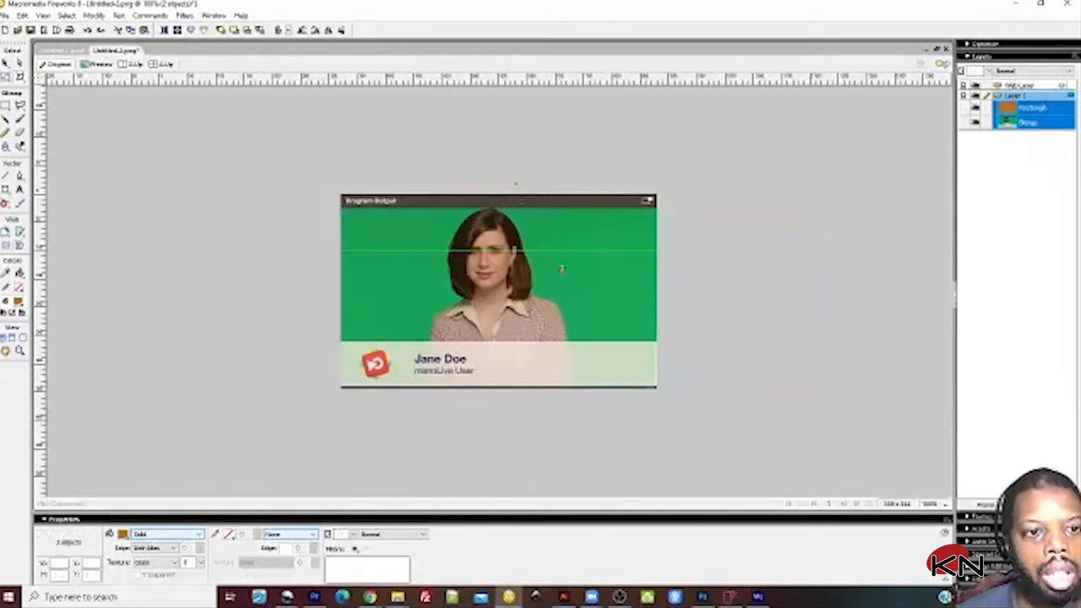
# Step: Place two horizontal guides about one third and two thirds of the way down the Program Output picture
pyautogui.click(935, 505)
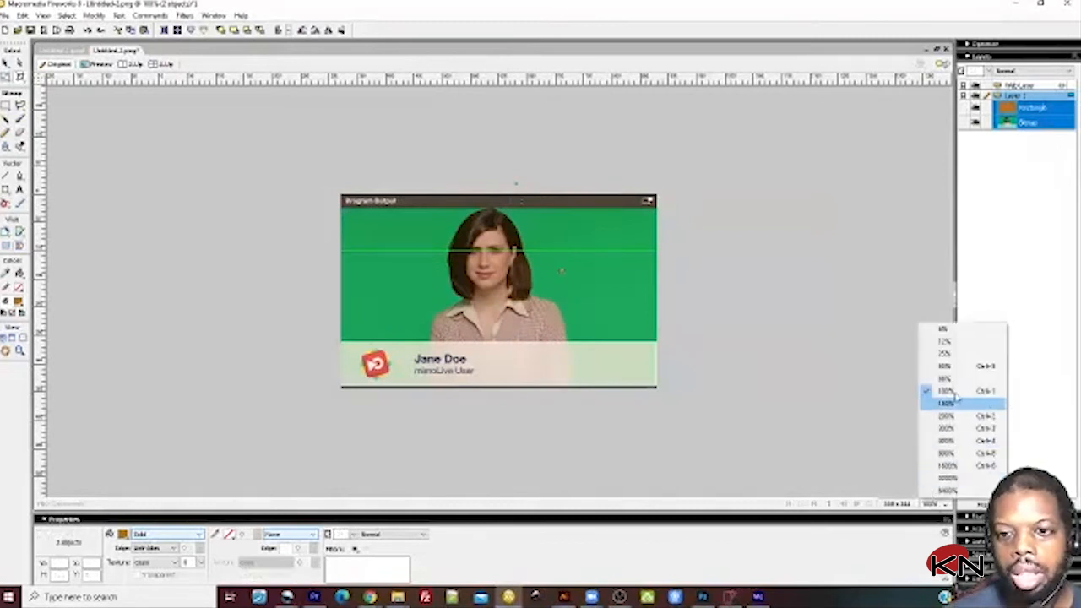
pyautogui.click(959, 413)
pyautogui.click(6, 64)
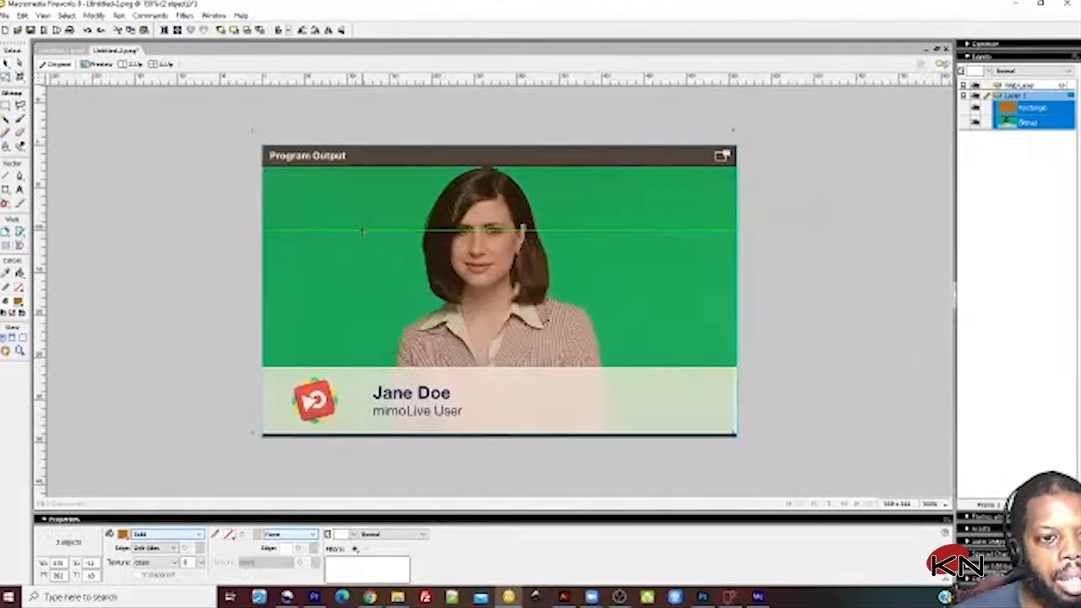
pyautogui.moveTo(363, 231); pyautogui.dragTo(403, 232)
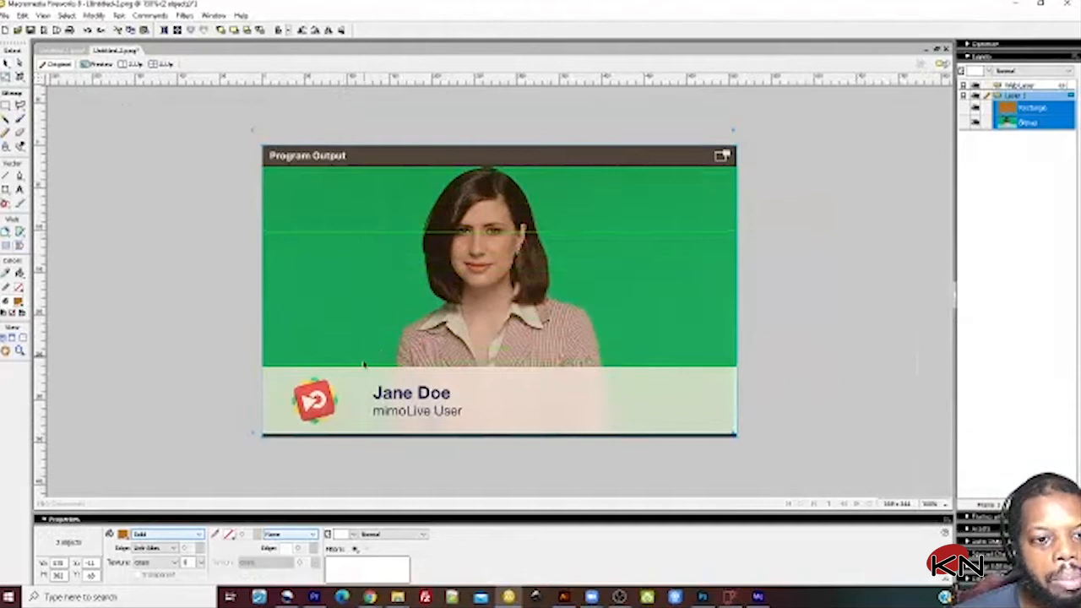
pyautogui.moveTo(365, 363); pyautogui.dragTo(372, 342)
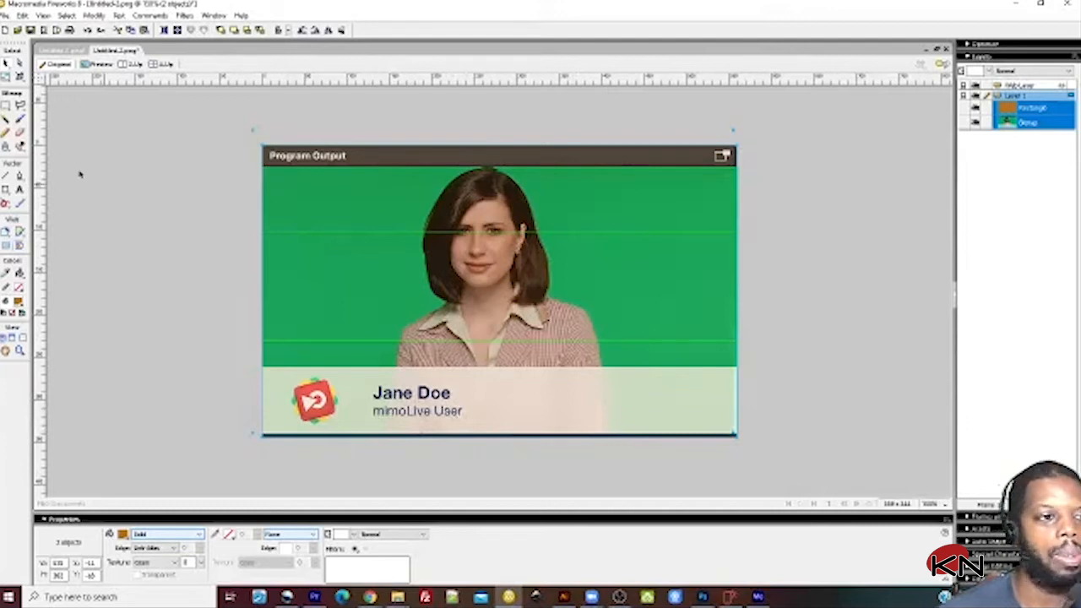
# Step: Brush black marks around the logo, beside the two text lines and around the woman's figure
pyautogui.click(20, 120)
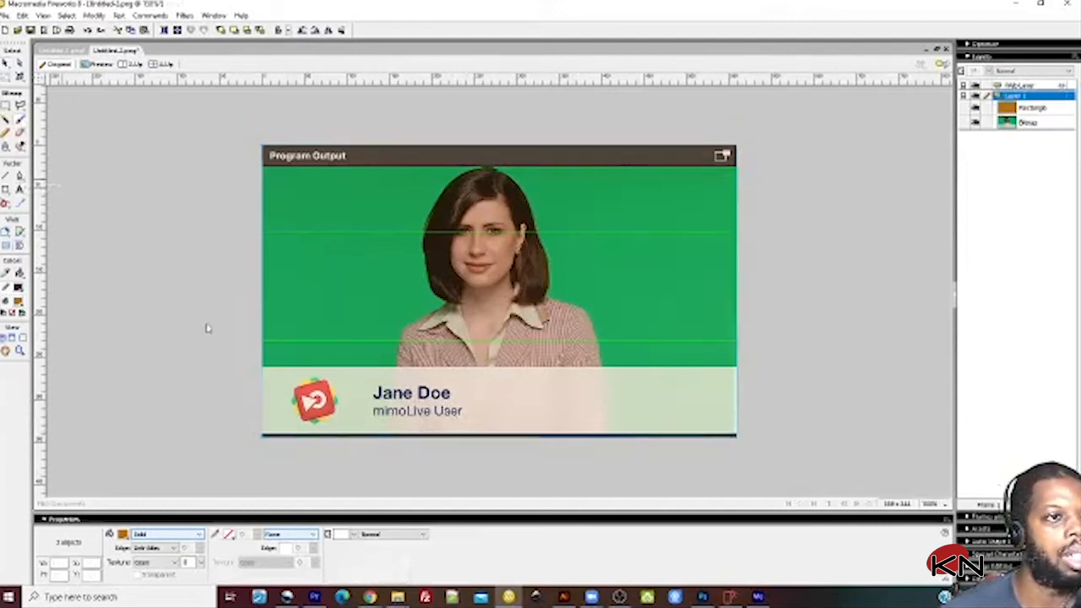
pyautogui.moveTo(299, 373)
pyautogui.mouseDown()
pyautogui.moveTo(335, 461)
pyautogui.moveTo(355, 375)
pyautogui.moveTo(280, 381)
pyautogui.moveTo(265, 403)
pyautogui.mouseUp()
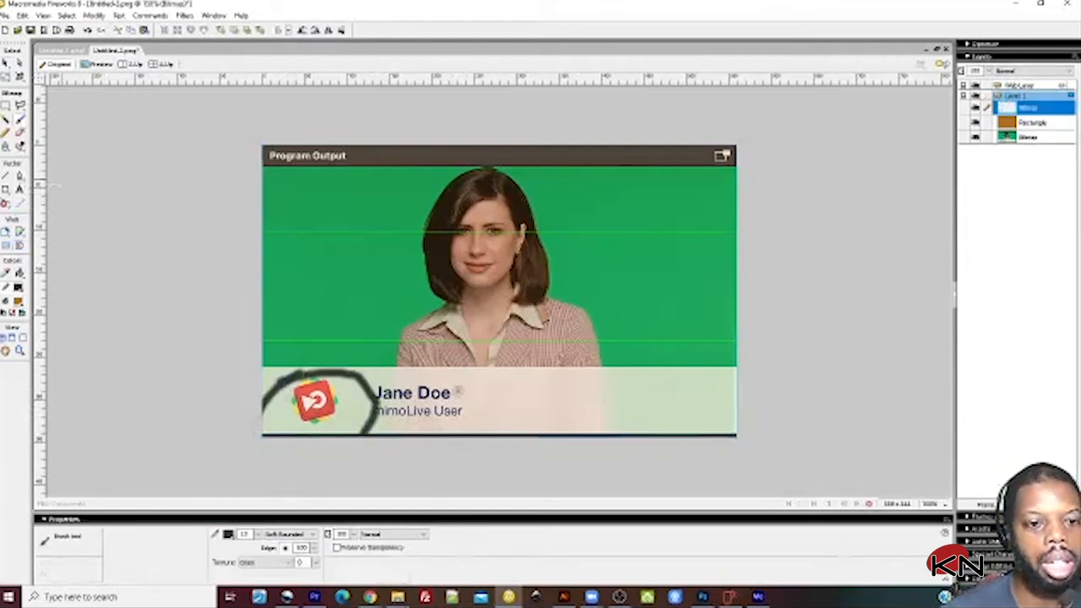
pyautogui.moveTo(456, 391); pyautogui.dragTo(622, 354)
pyautogui.moveTo(462, 409); pyautogui.dragTo(534, 434)
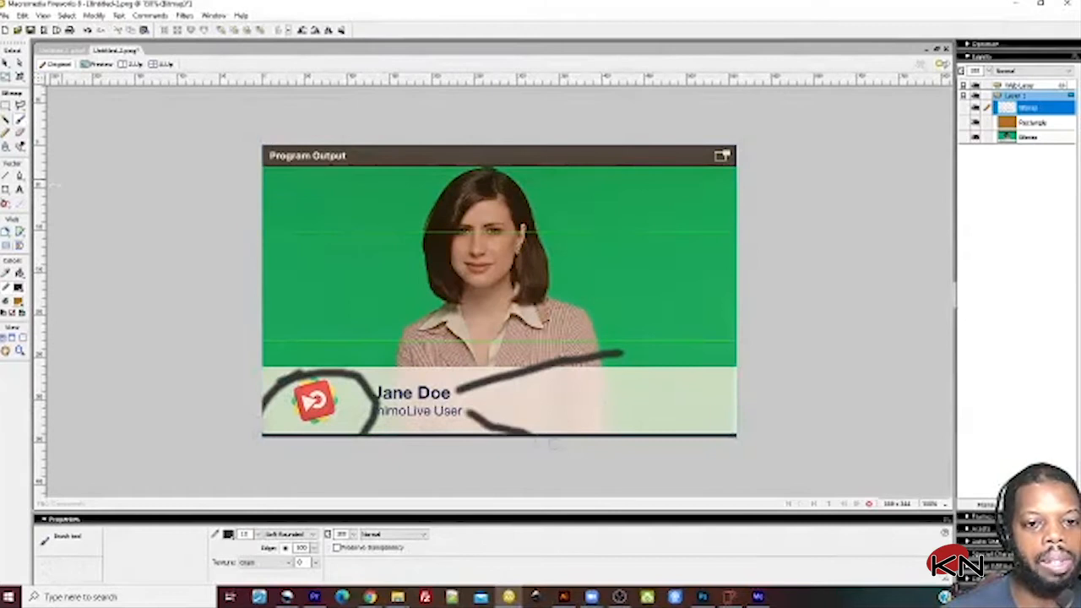
pyautogui.moveTo(390, 166)
pyautogui.mouseDown()
pyautogui.moveTo(357, 344)
pyautogui.moveTo(591, 401)
pyautogui.moveTo(653, 302)
pyautogui.moveTo(623, 150)
pyautogui.mouseUp()
pyautogui.moveTo(409, 154); pyautogui.dragTo(613, 173)
# Step: Try to copy the picture area between the header and the lower third bar into a new bitmap
pyautogui.click(6, 64)
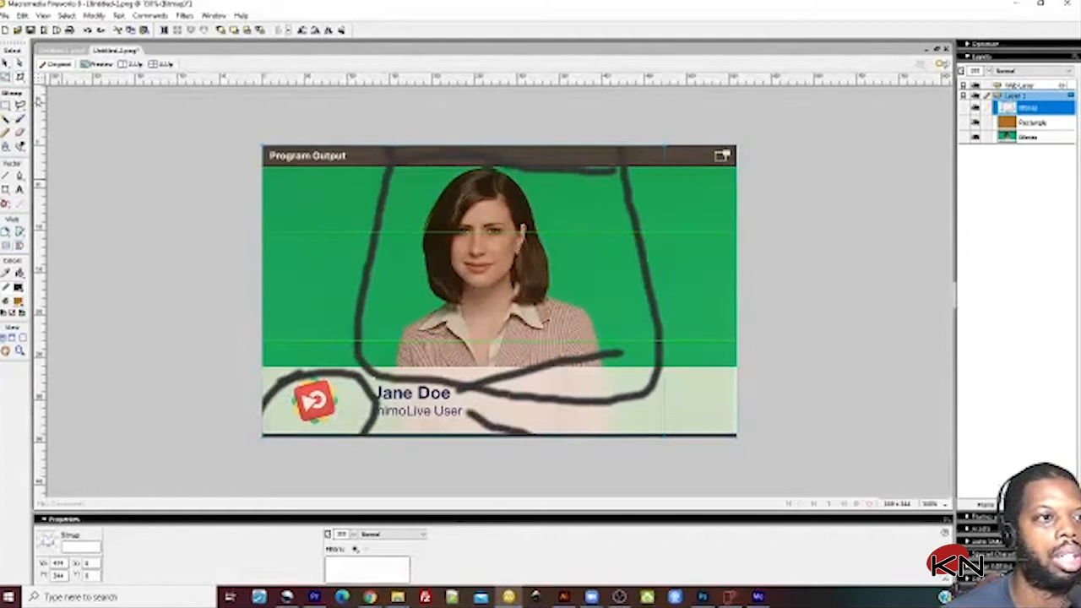
pyautogui.click(347, 425)
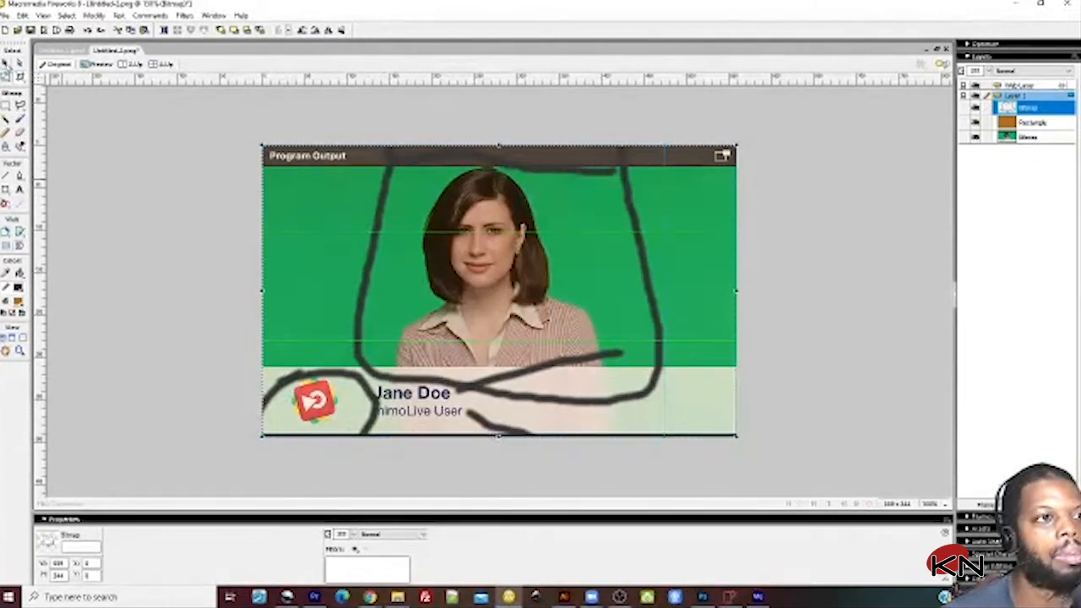
pyautogui.click(152, 302)
pyautogui.click(7, 104)
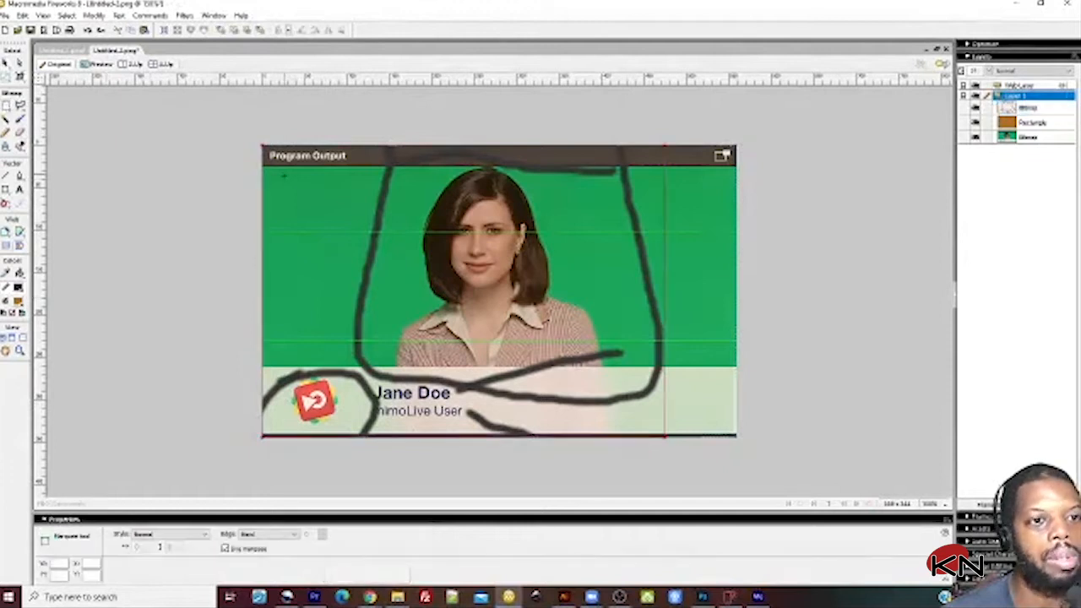
pyautogui.moveTo(262, 165); pyautogui.dragTo(750, 367)
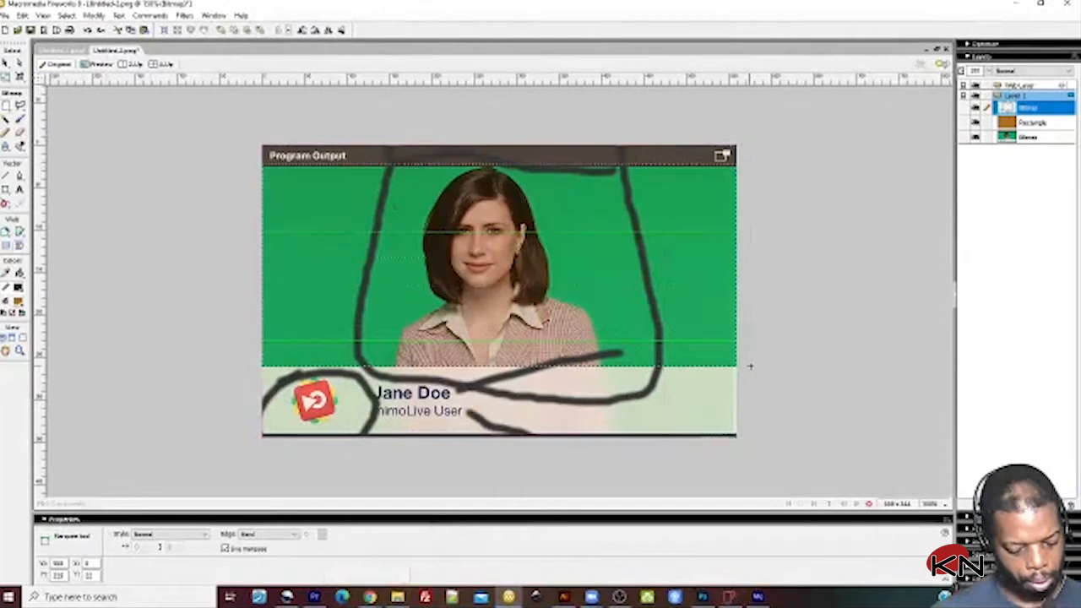
pyautogui.hotkey('ctrl', 'c')
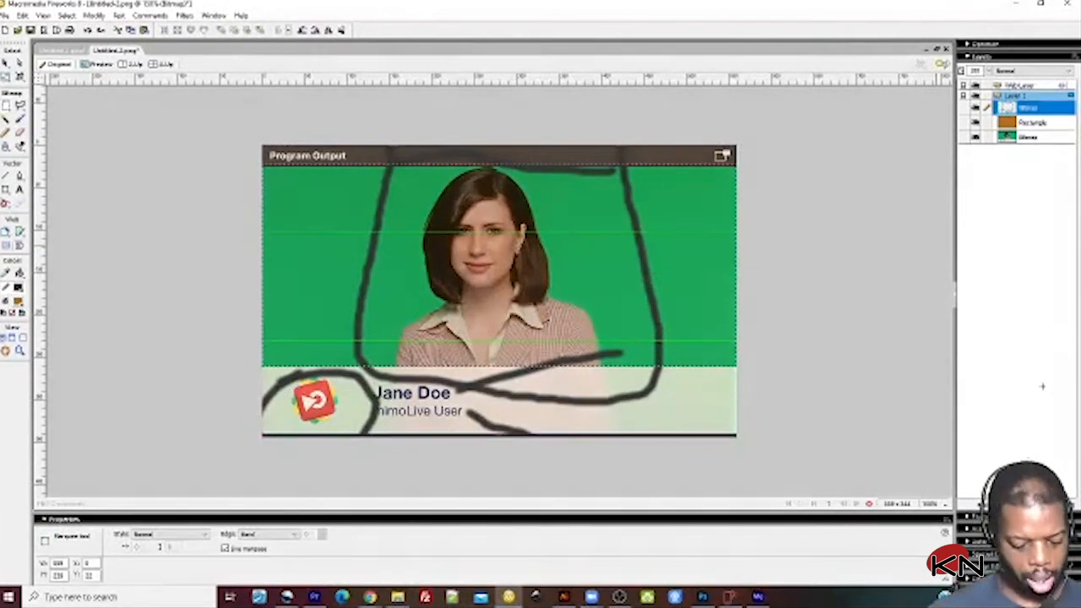
pyautogui.hotkey('ctrl', 'v')
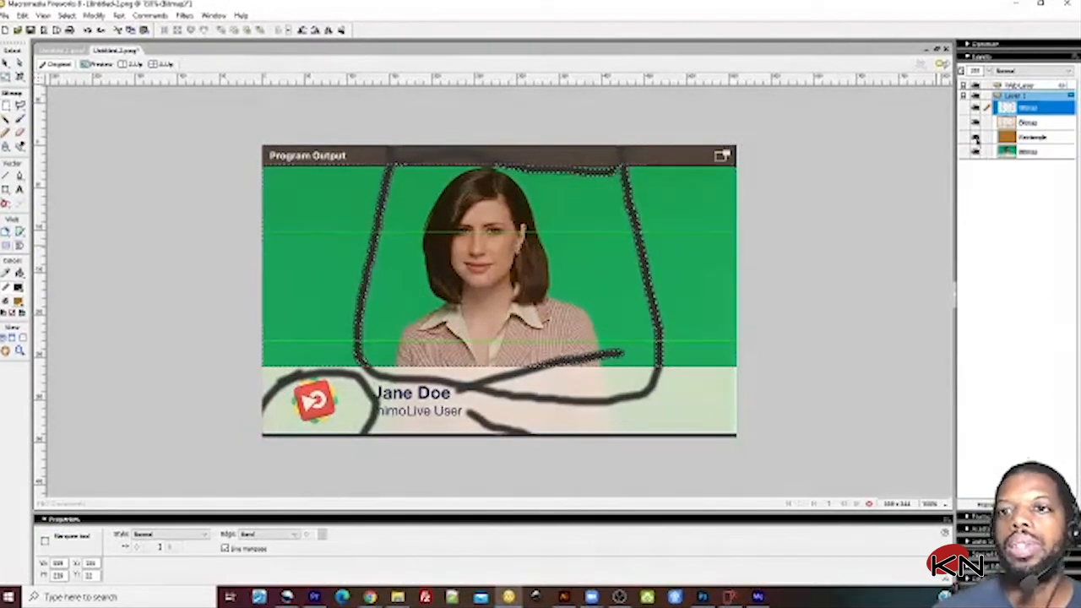
# Step: Select the photo bitmap and duplicate its area between the header and the lower third bar as a new bitmap
pyautogui.click(1026, 151)
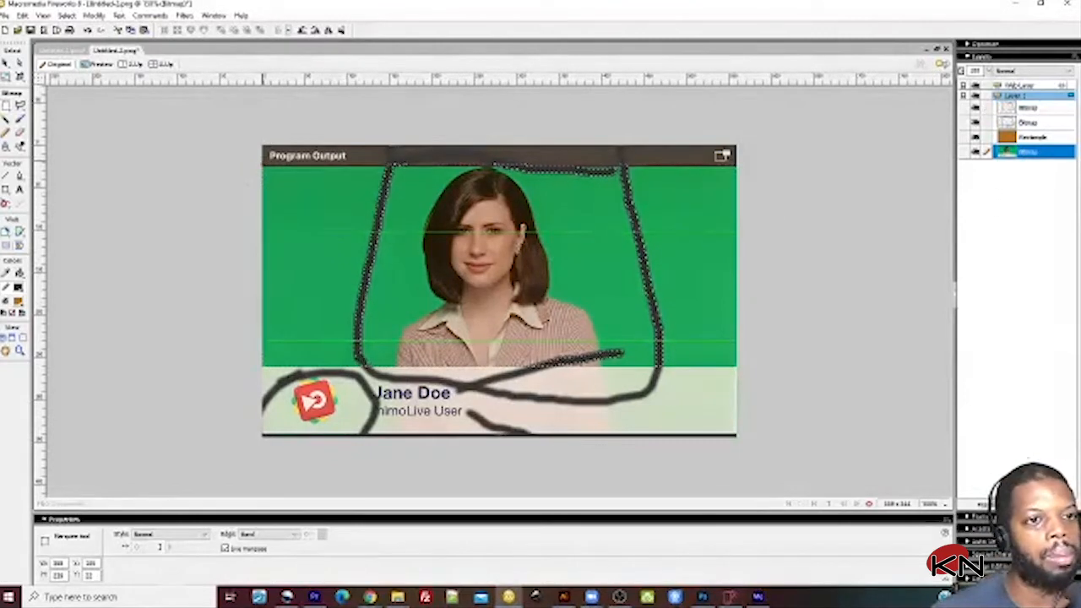
pyautogui.click(260, 166)
pyautogui.moveTo(259, 165); pyautogui.dragTo(757, 367)
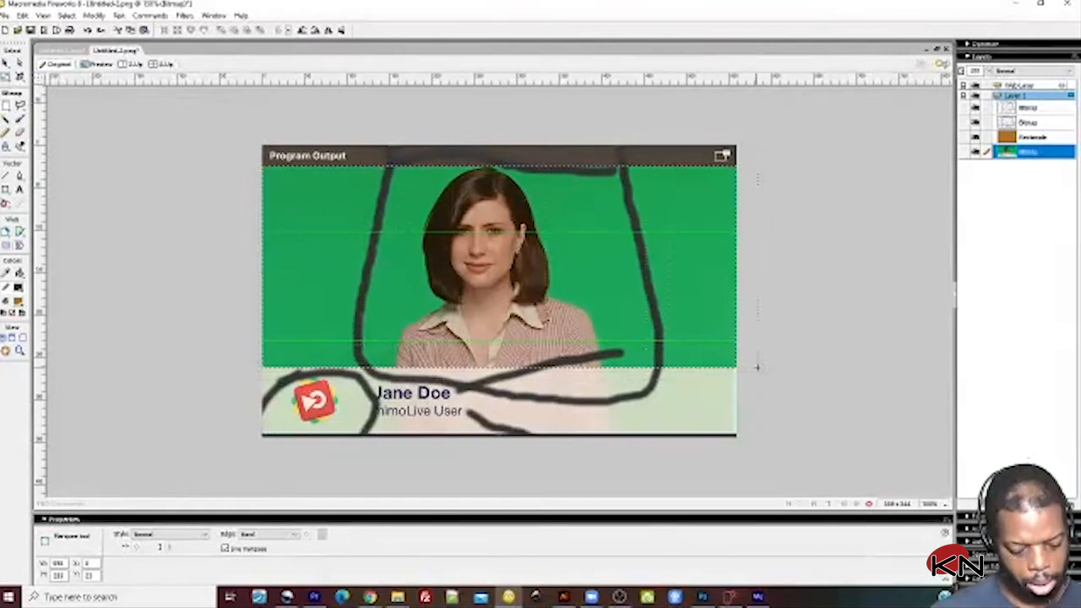
pyautogui.hotkey('ctrl', 'c')
pyautogui.hotkey('ctrl', 'v')
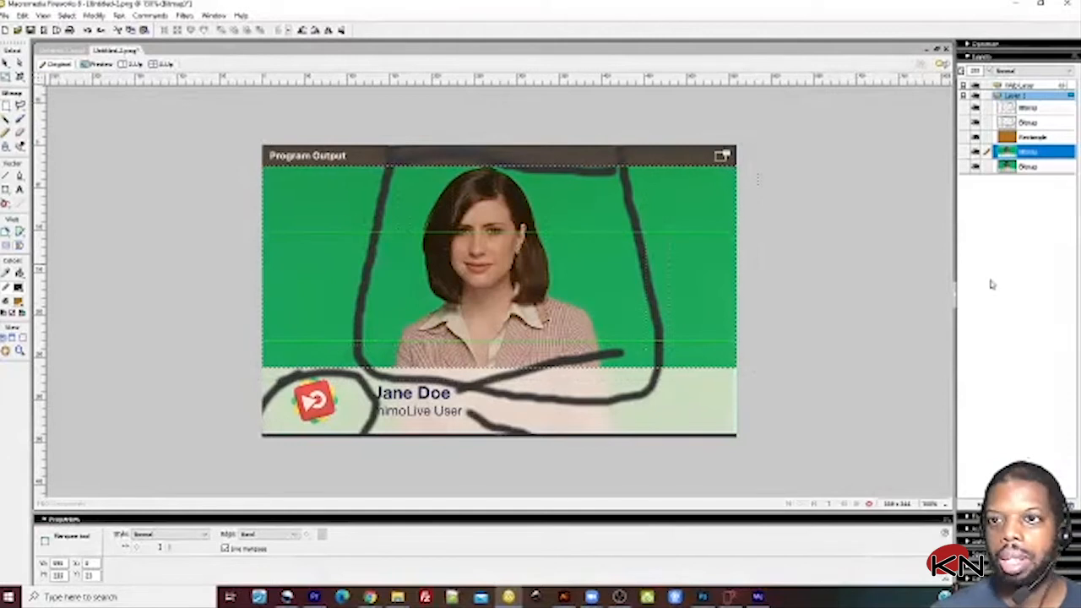
# Step: Hide the rectangle, both brush-mark bitmaps and the original photo bitmap, leaving only the copied picture area shown
pyautogui.click(976, 137)
pyautogui.click(981, 125)
pyautogui.click(974, 108)
pyautogui.click(976, 97)
pyautogui.click(976, 98)
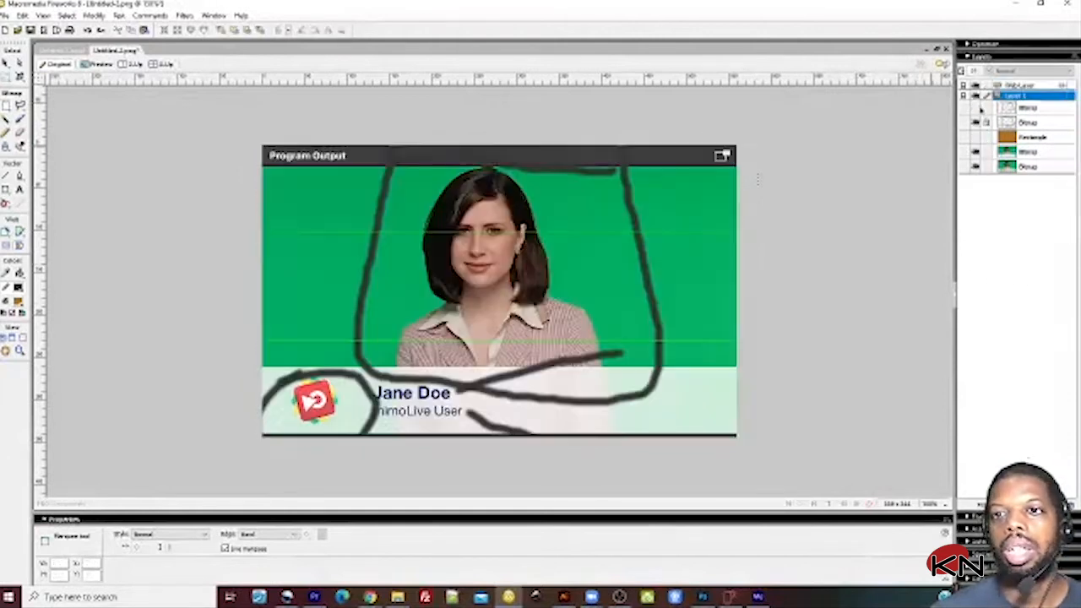
pyautogui.click(976, 166)
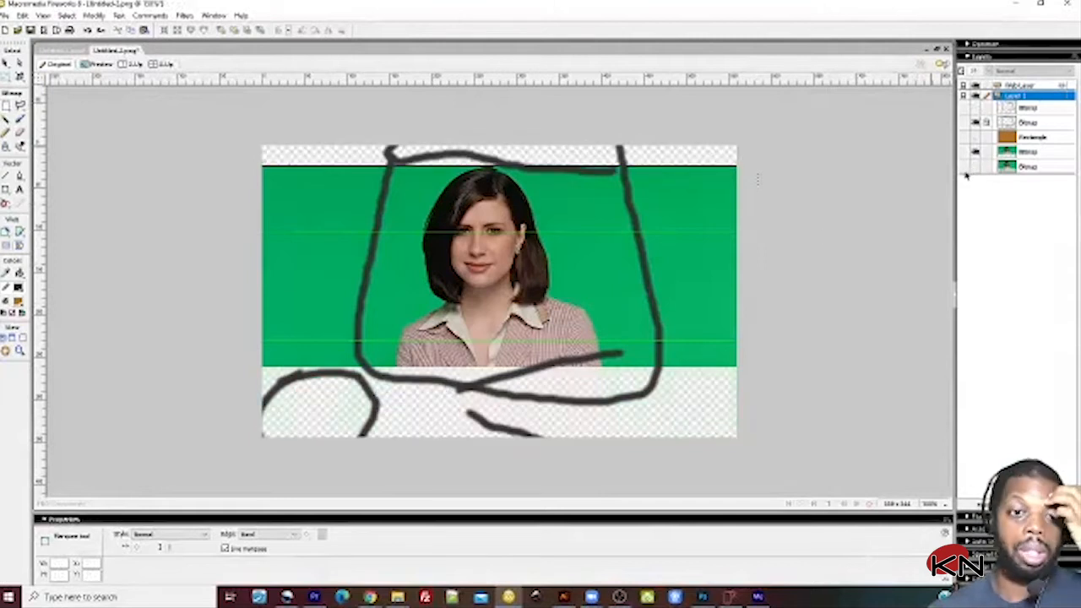
pyautogui.click(975, 123)
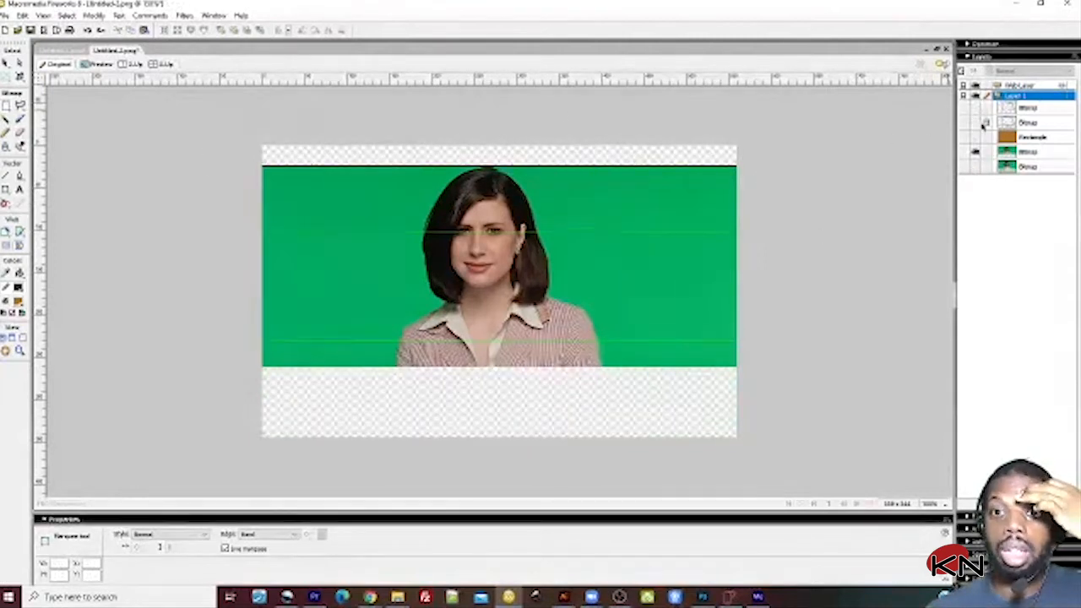
pyautogui.click(1000, 122)
pyautogui.click(183, 282)
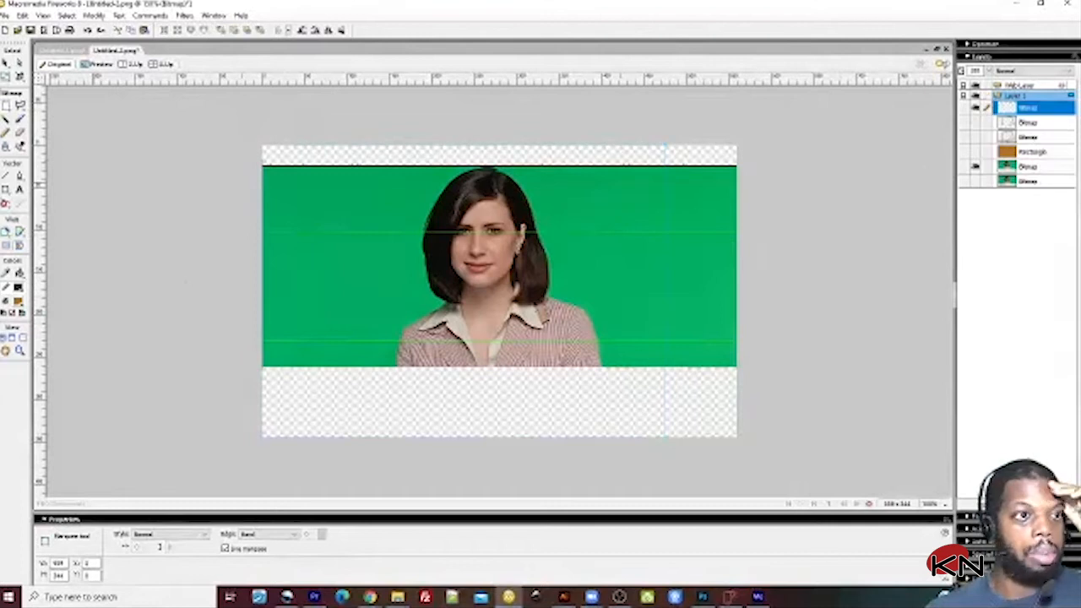
pyautogui.press('Delete')
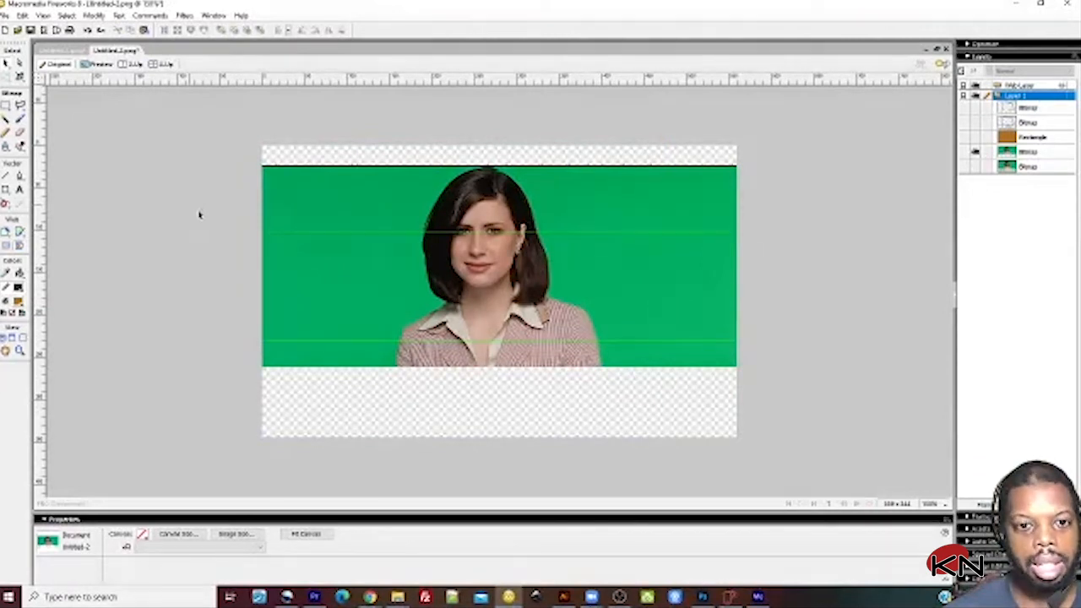
# Step: Scale up the copied photo bitmap and reposition it so the woman's picture fills the whole canvas
pyautogui.click(337, 243)
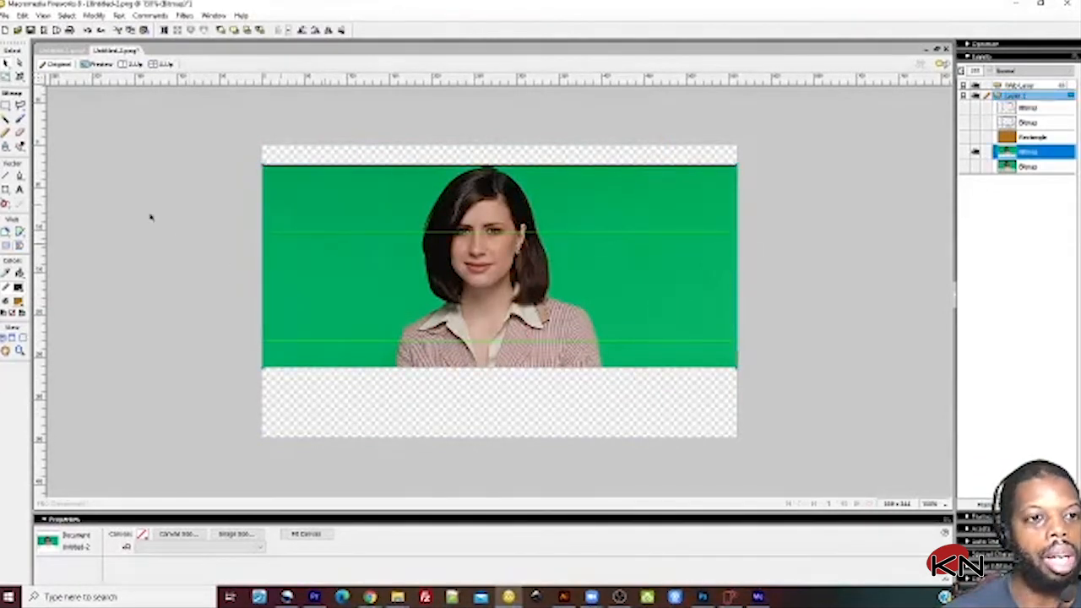
pyautogui.moveTo(737, 367); pyautogui.dragTo(897, 436)
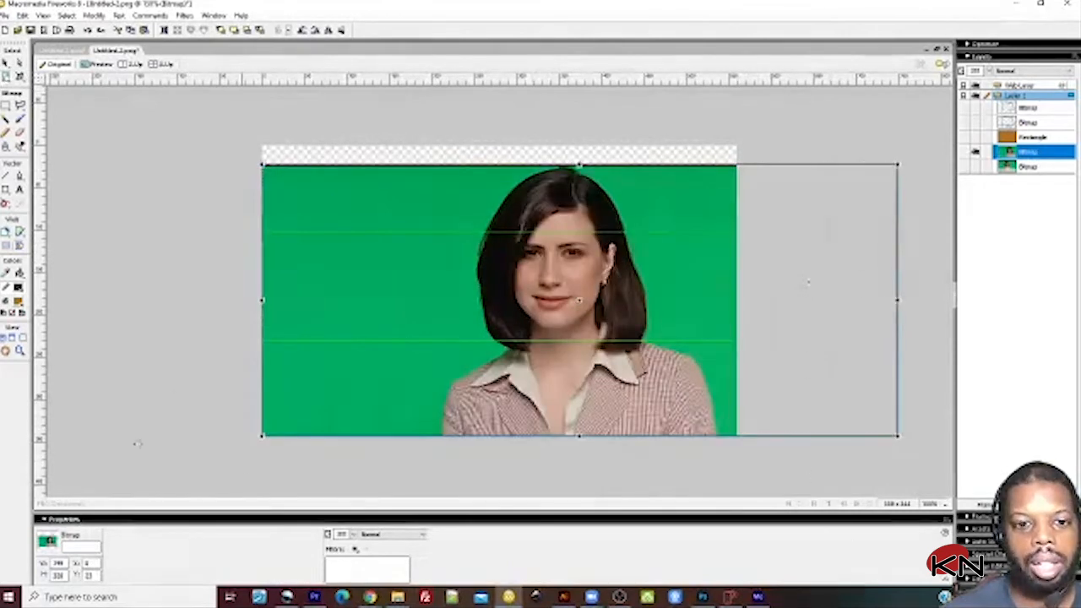
pyautogui.moveTo(262, 166); pyautogui.dragTo(187, 132)
pyautogui.moveTo(561, 284); pyautogui.dragTo(514, 297)
pyautogui.press('Return')
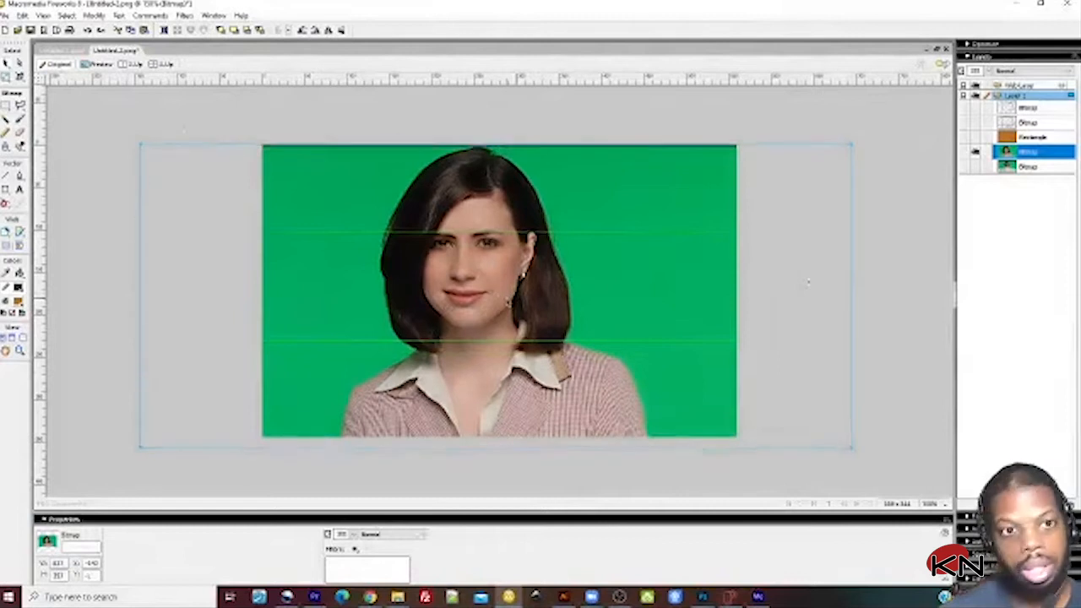
pyautogui.click(98, 355)
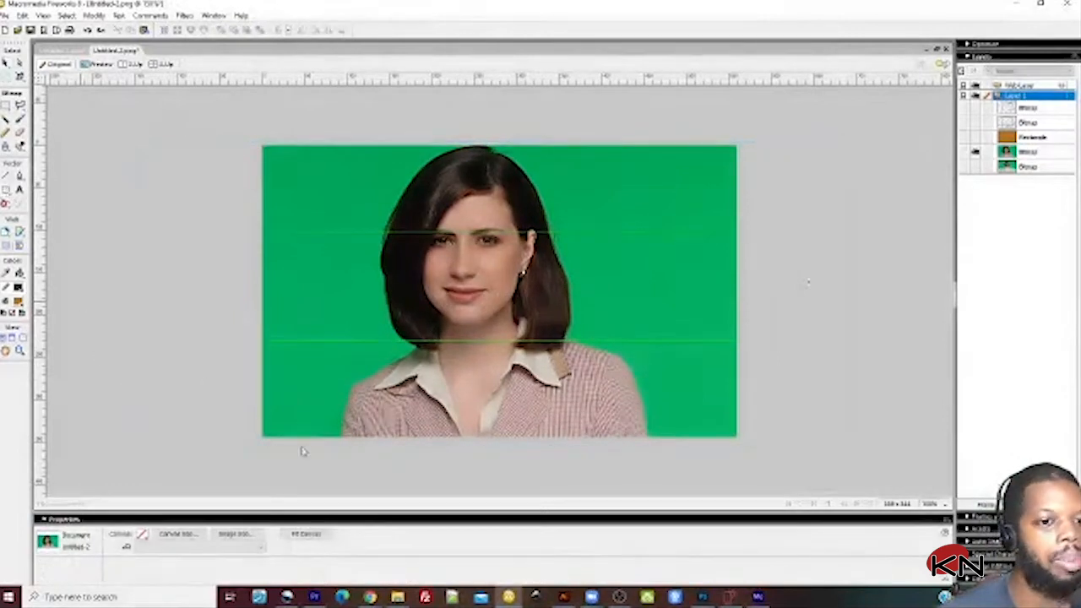
# Step: Draw an orange rectangle about 57 px high across the full width of the canvas's lower edge, without a stroke
pyautogui.press('u')
pyautogui.moveTo(262, 388); pyautogui.dragTo(736, 437)
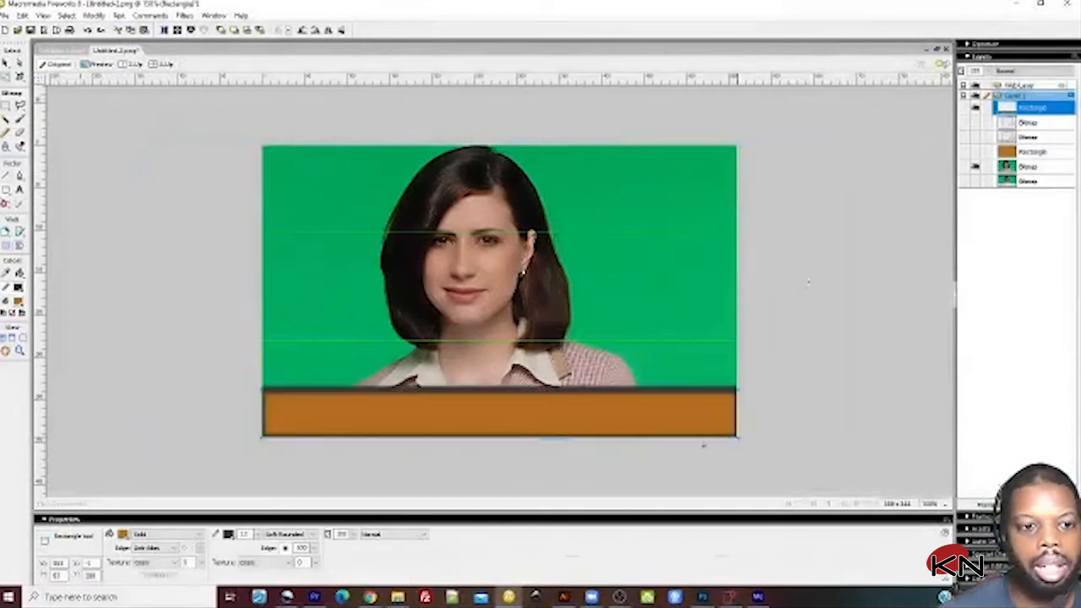
pyautogui.click(228, 535)
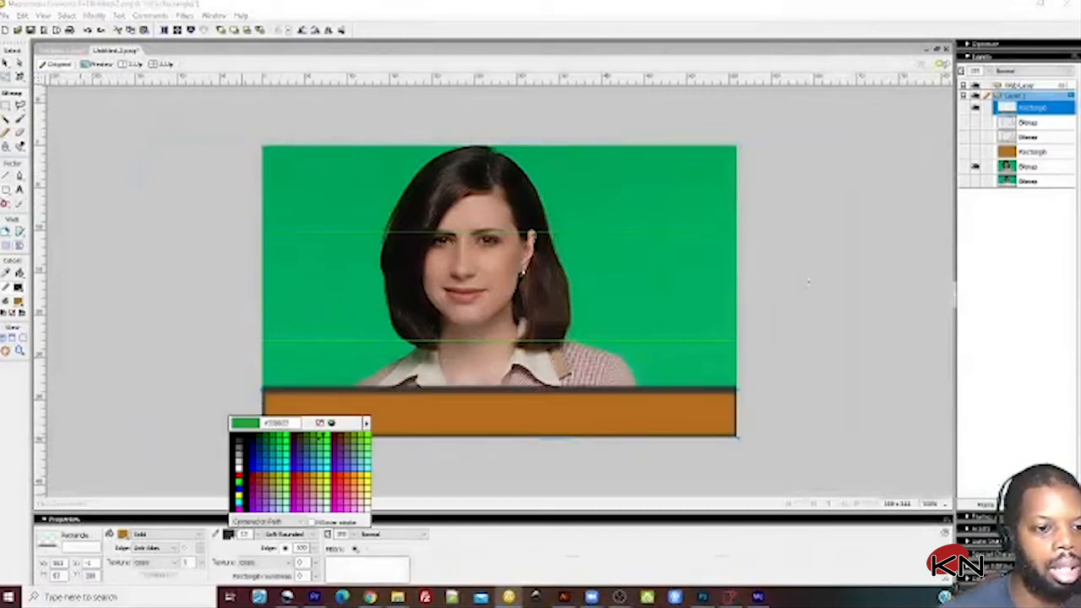
pyautogui.click(319, 422)
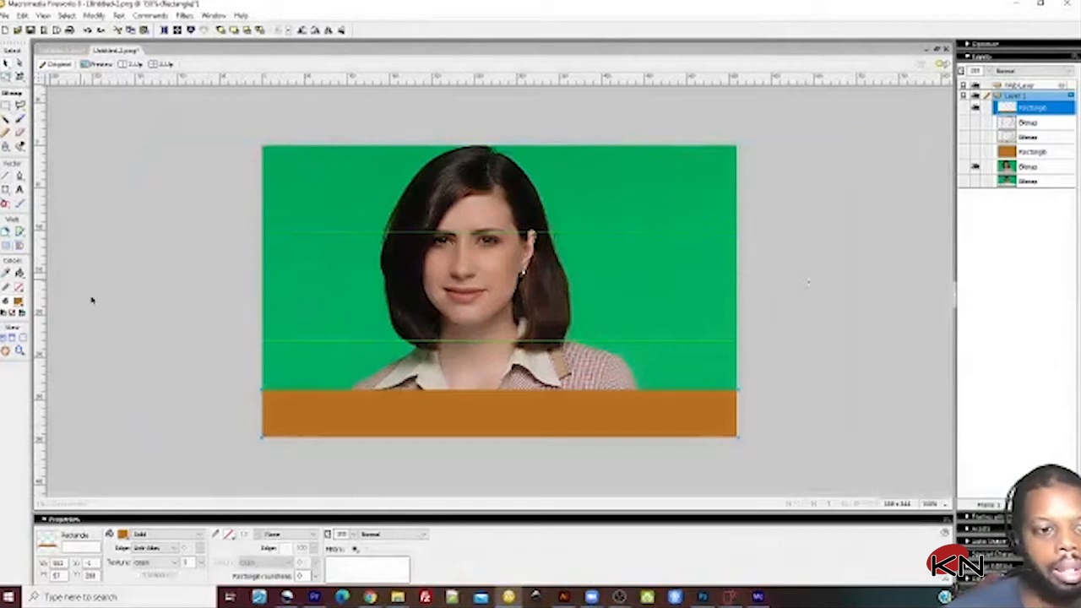
# Step: Lock the enlarged photo bitmap and give the lower third rectangle a slightly transparent white fill
pyautogui.click(174, 393)
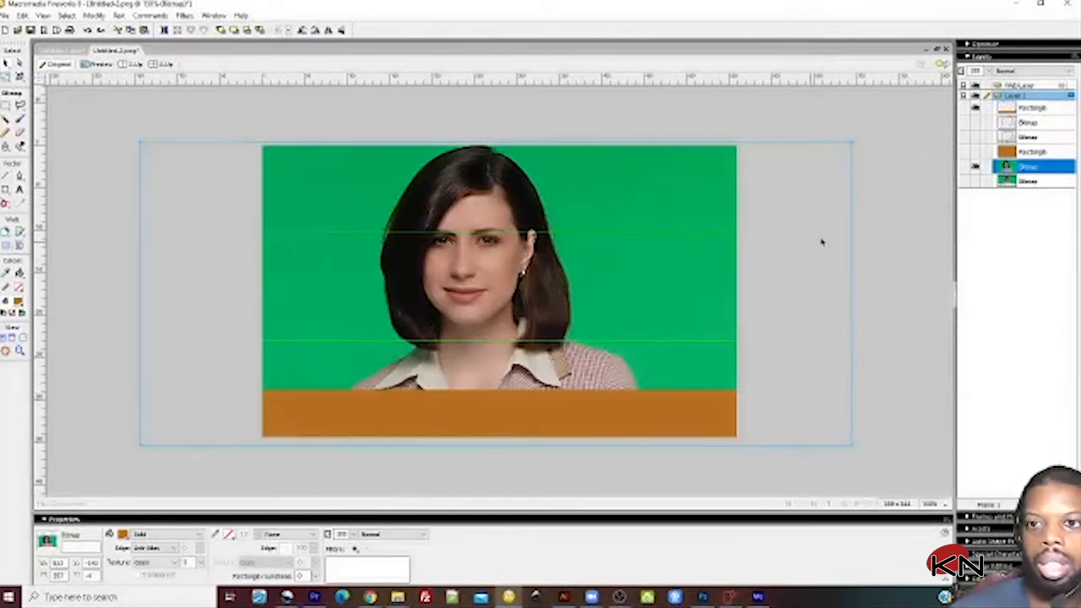
pyautogui.click(986, 168)
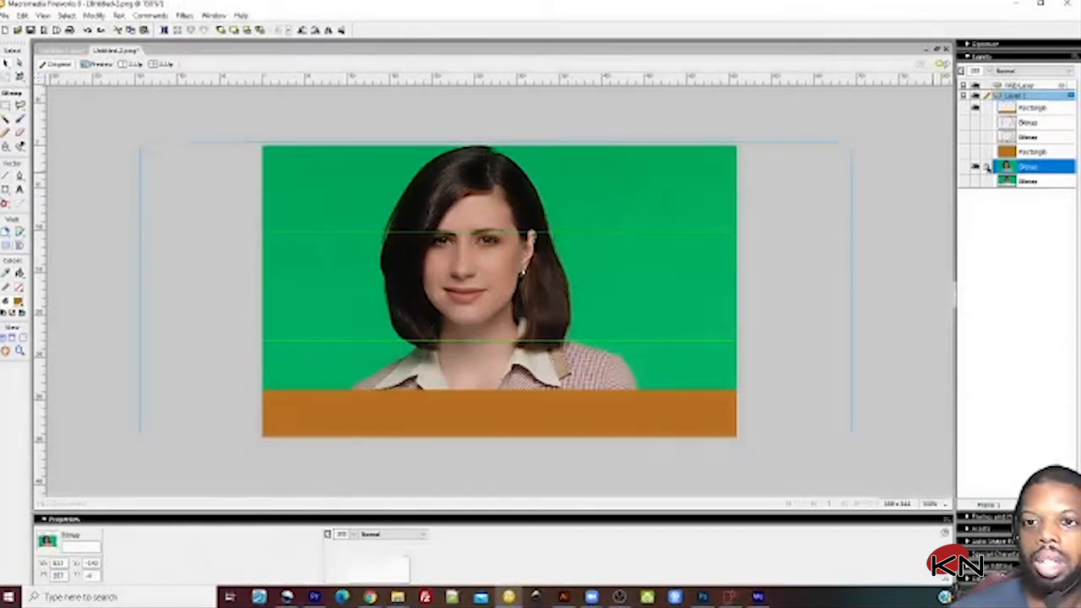
pyautogui.click(264, 395)
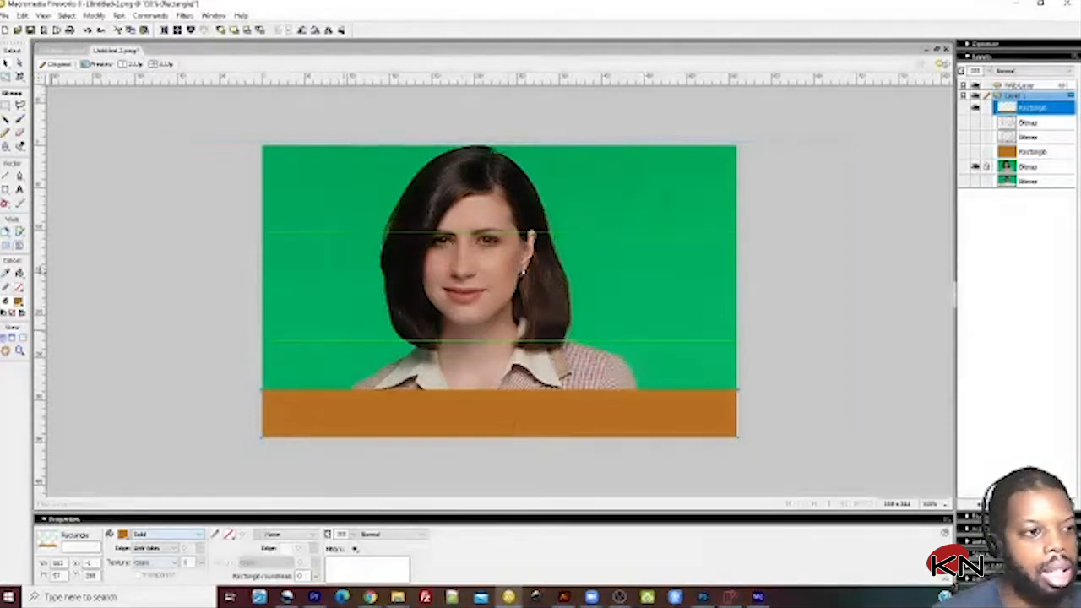
pyautogui.click(124, 535)
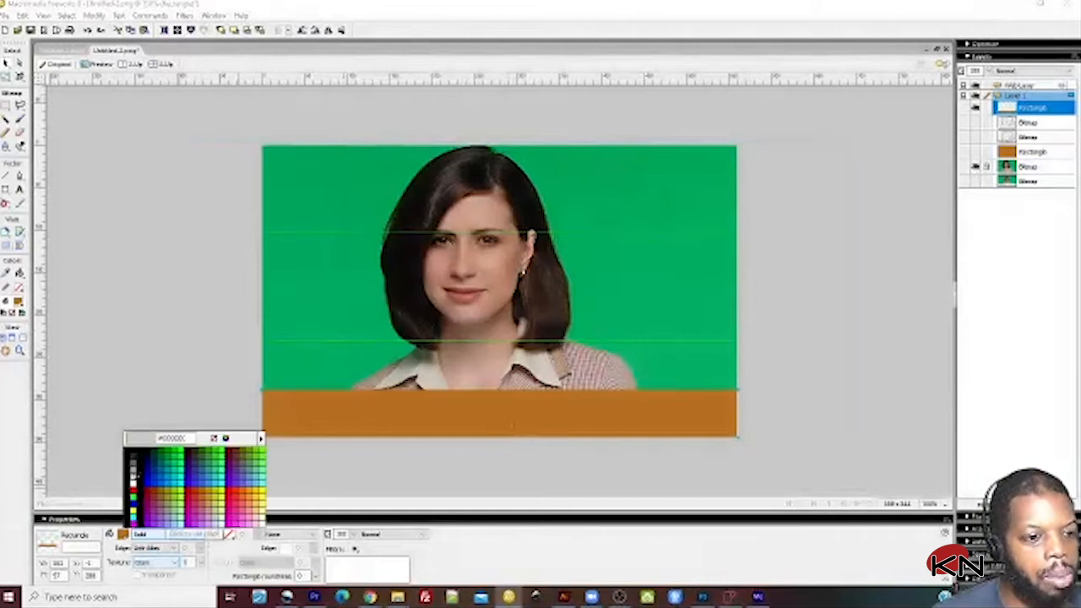
pyautogui.click(136, 486)
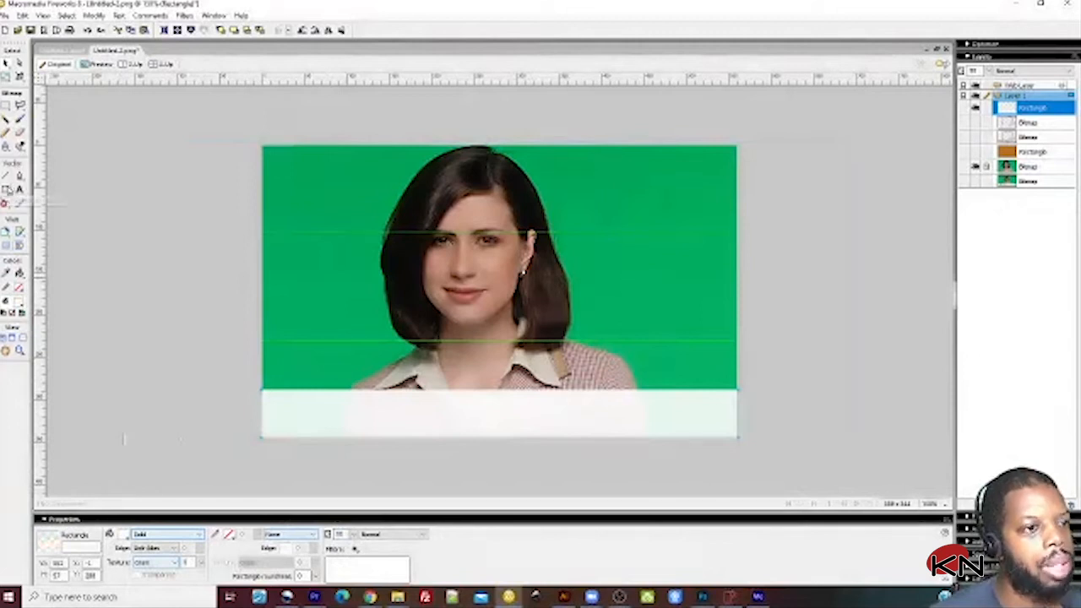
# Step: Draw a white circle about 80 px across overlapping the bar's left end, deleting any surplus ellipse
pyautogui.click(5, 193)
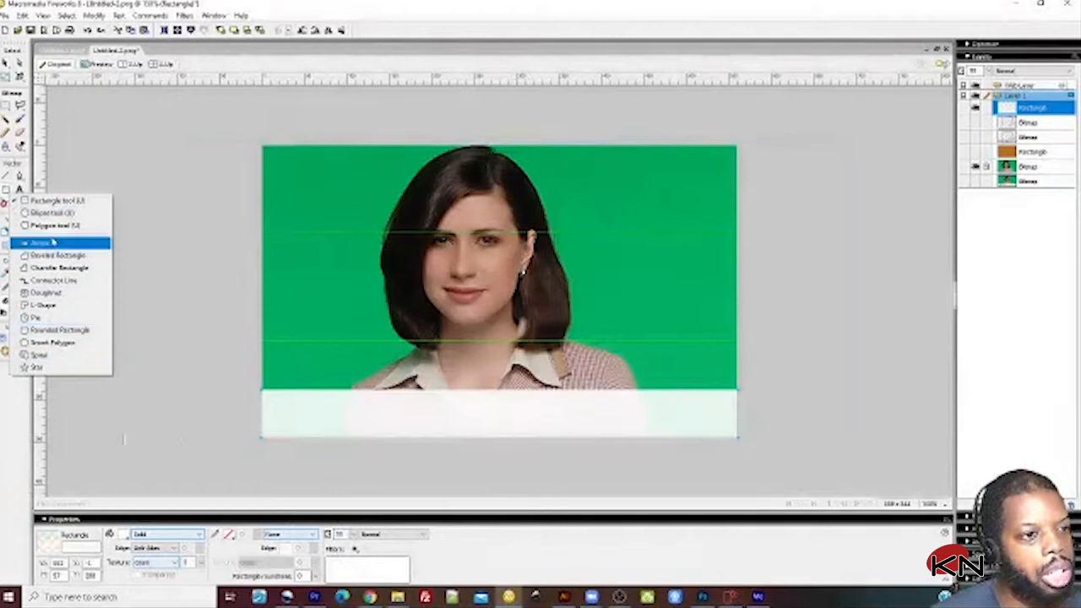
pyautogui.click(53, 214)
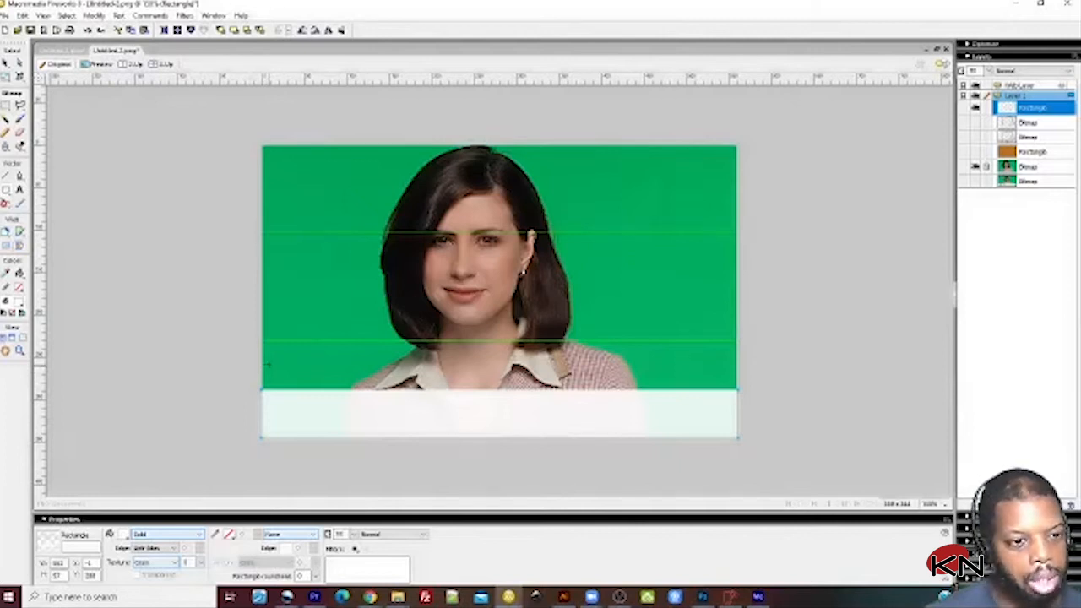
pyautogui.moveTo(267, 365); pyautogui.dragTo(337, 417)
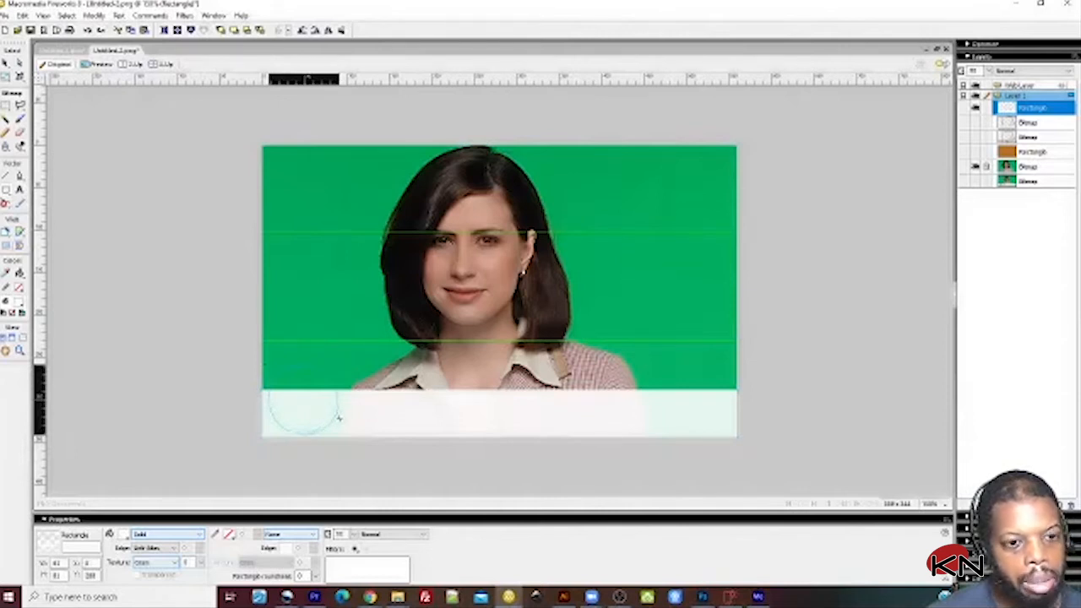
pyautogui.moveTo(337, 417); pyautogui.dragTo(338, 416)
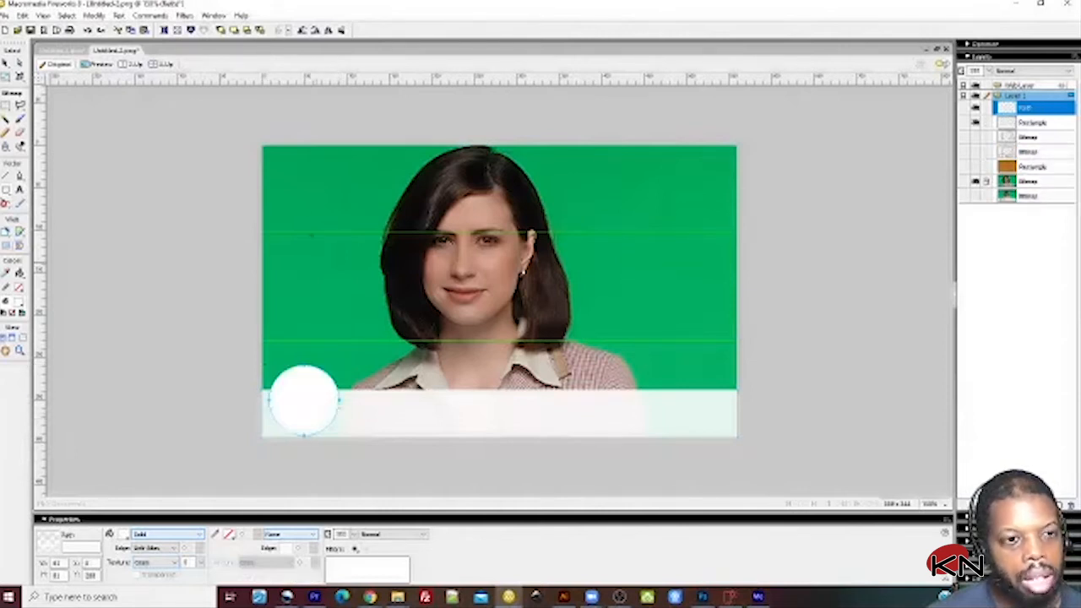
pyautogui.moveTo(281, 175); pyautogui.dragTo(387, 326)
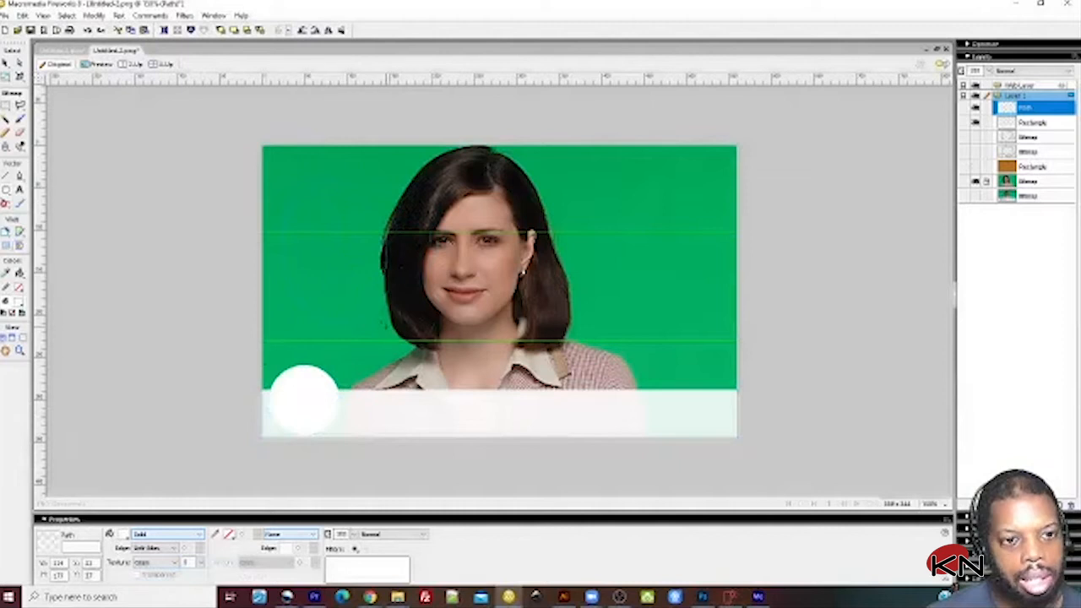
pyautogui.press('Delete')
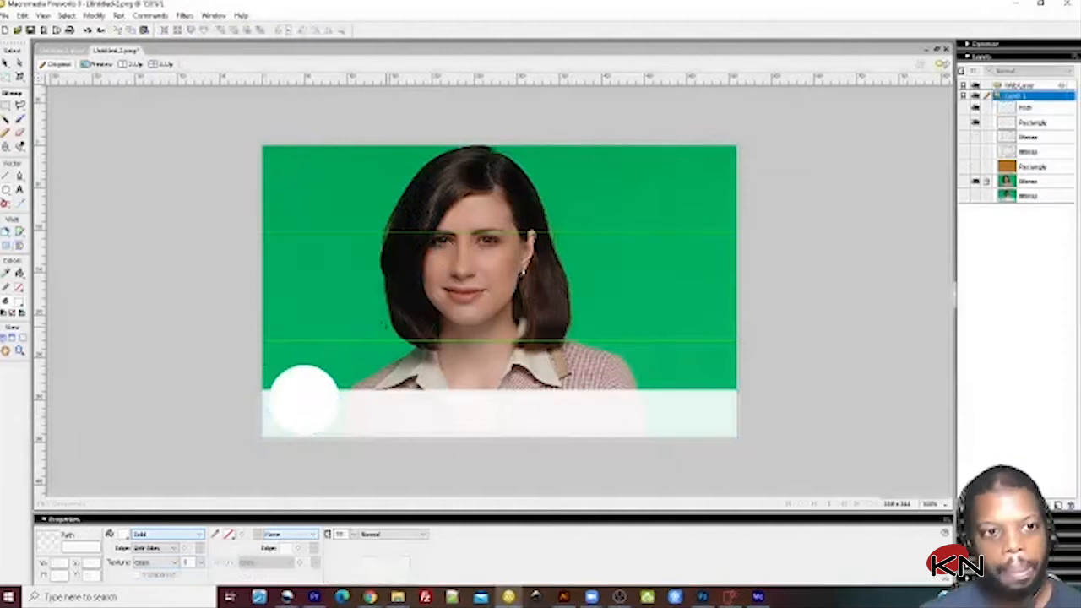
pyautogui.click(293, 409)
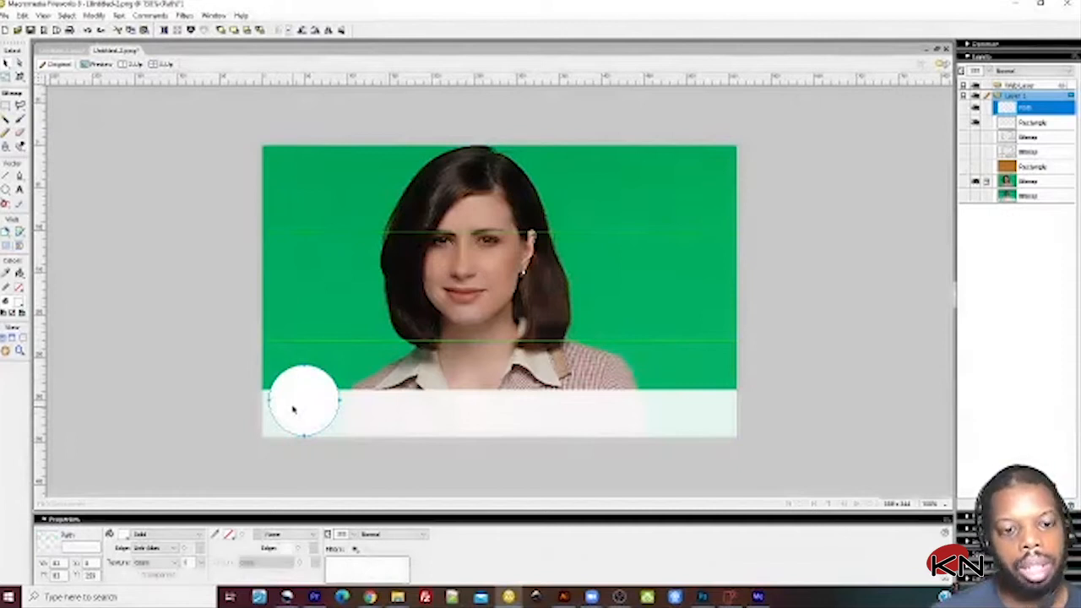
# Step: Add a text line with the woman's full name beside the white circle
pyautogui.press('t')
pyautogui.click(379, 397)
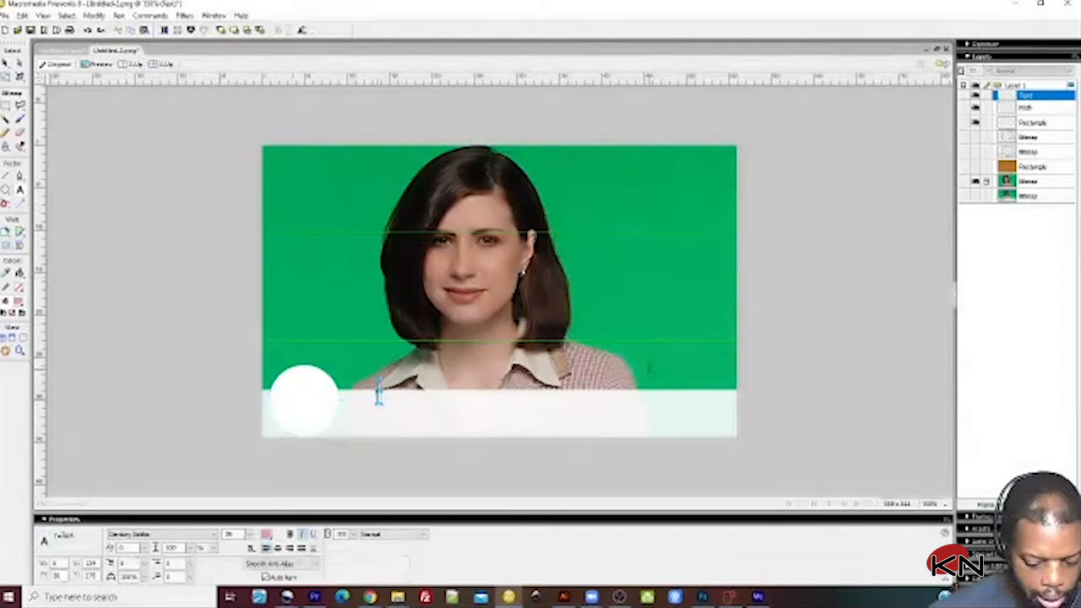
pyautogui.write('Jane Doe')
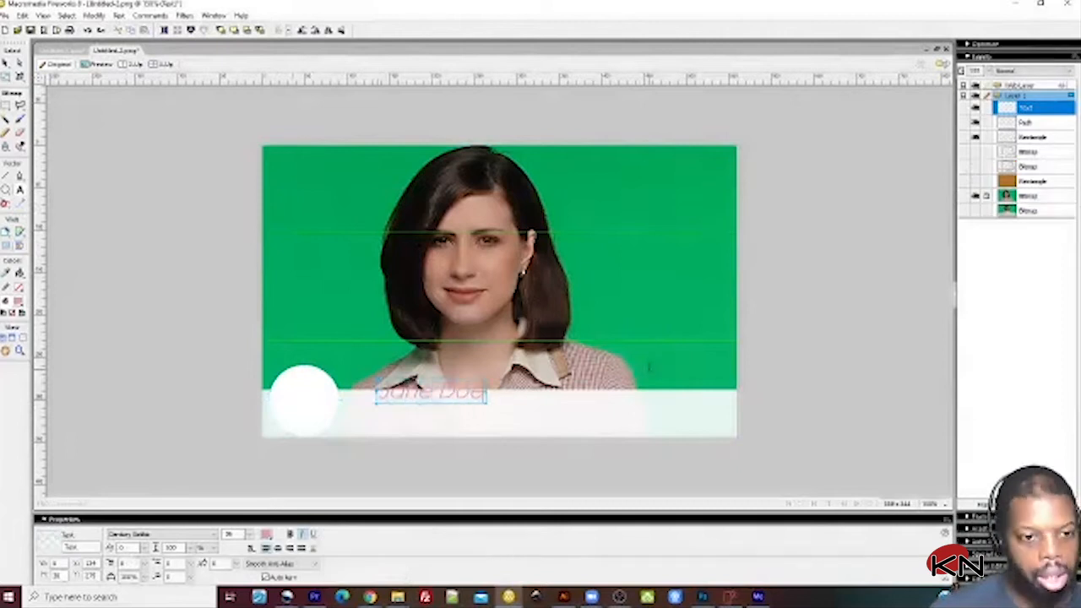
pyautogui.click(8, 66)
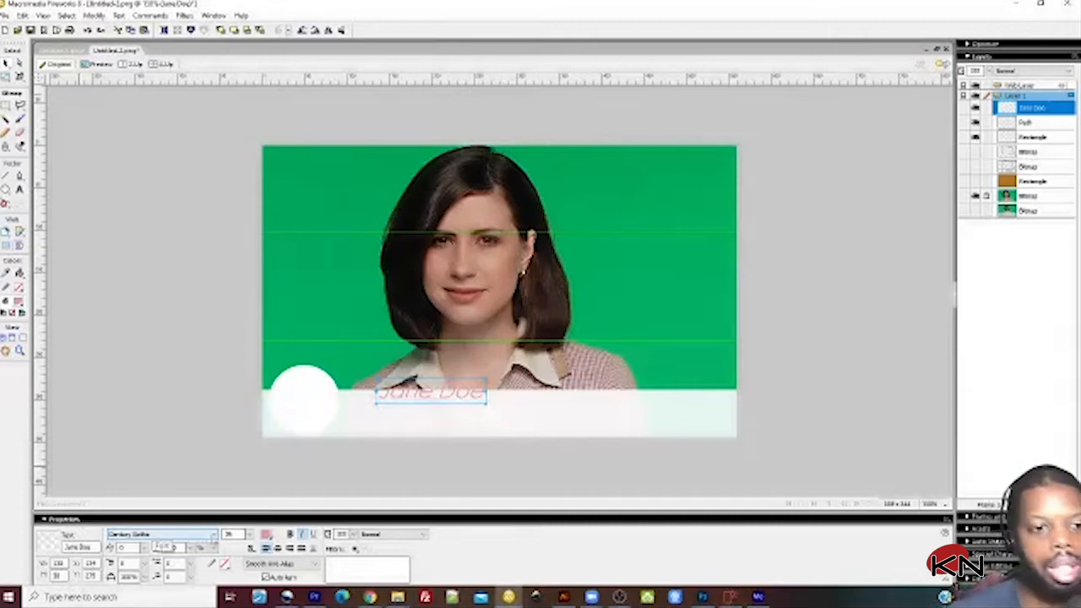
# Step: Set the name text's font to Arial Black and remove its italic style
pyautogui.click(213, 535)
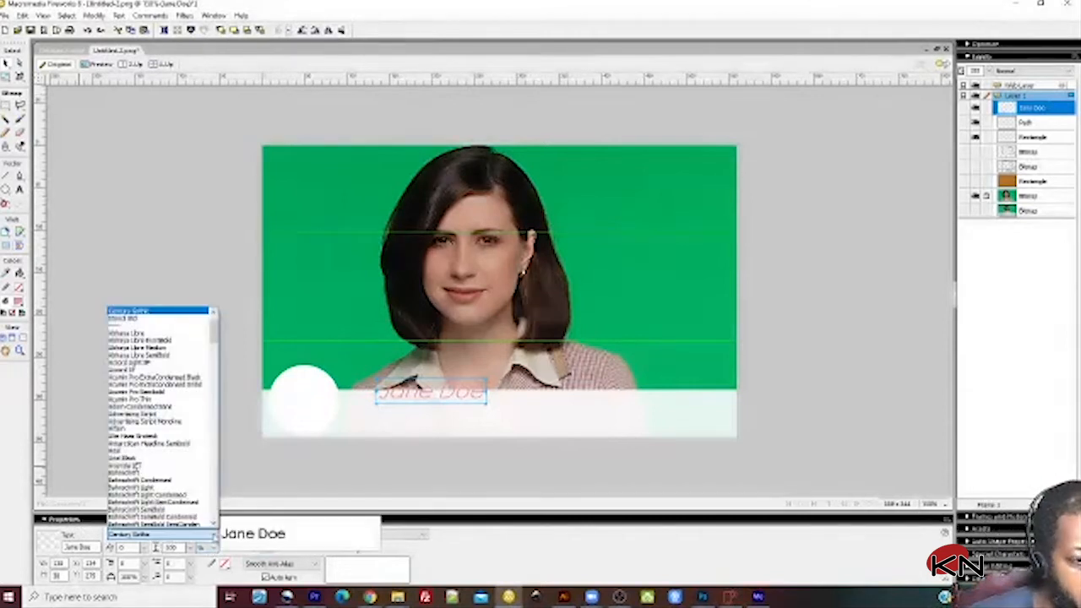
pyautogui.click(163, 319)
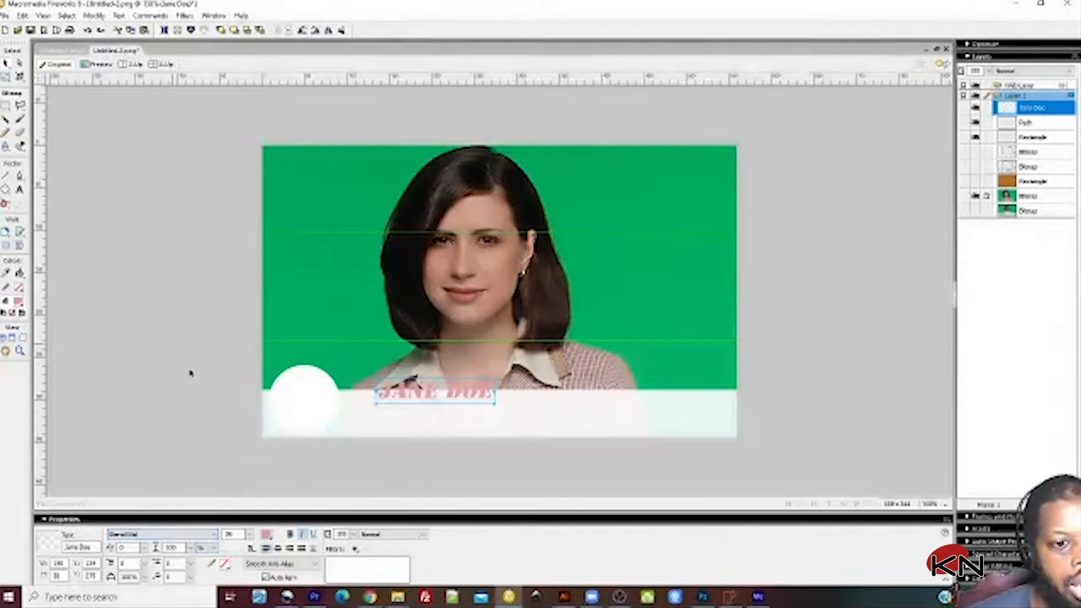
pyautogui.click(213, 535)
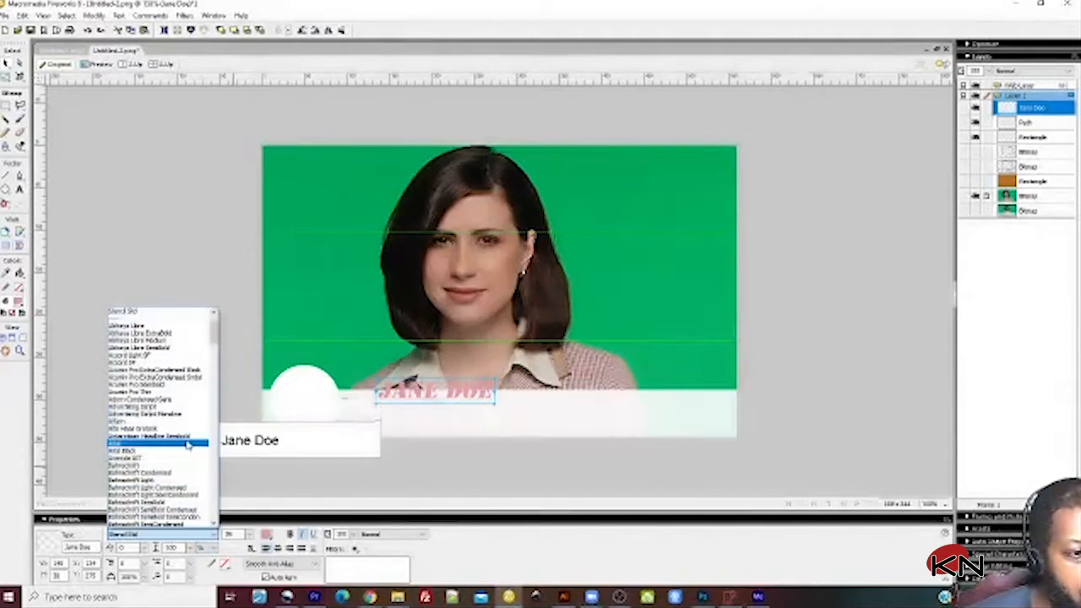
pyautogui.click(192, 454)
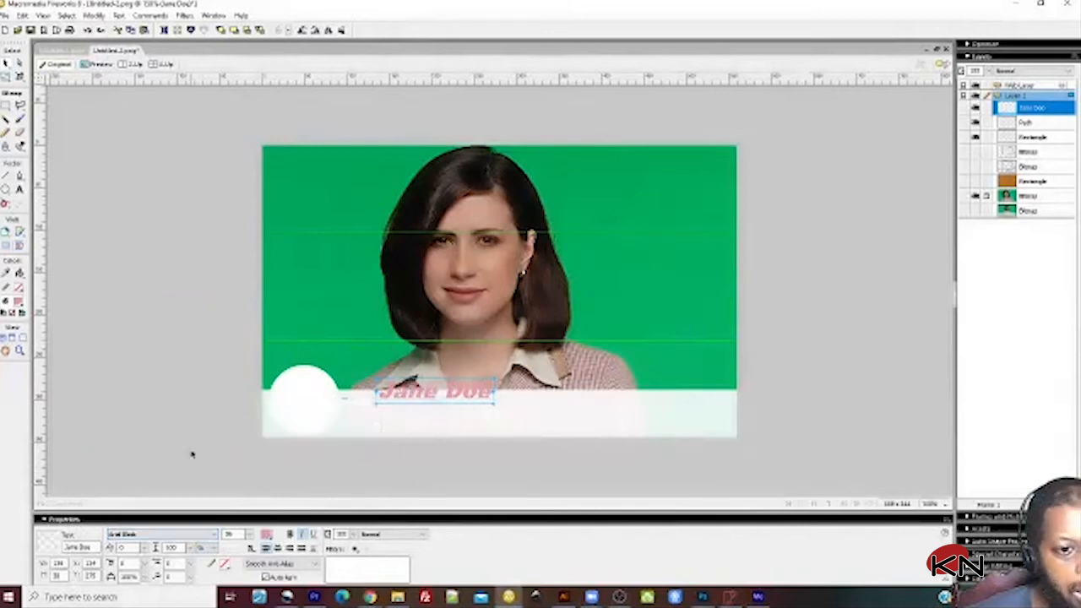
pyautogui.click(302, 536)
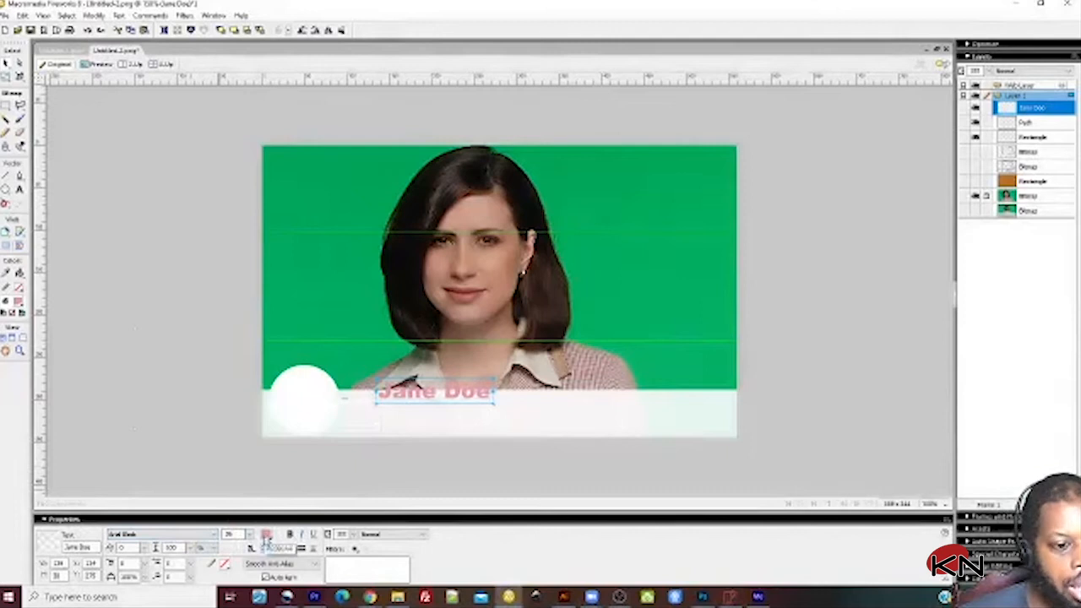
# Step: Position the name text fully inside the white bar beside the circle and color it black
pyautogui.click(266, 534)
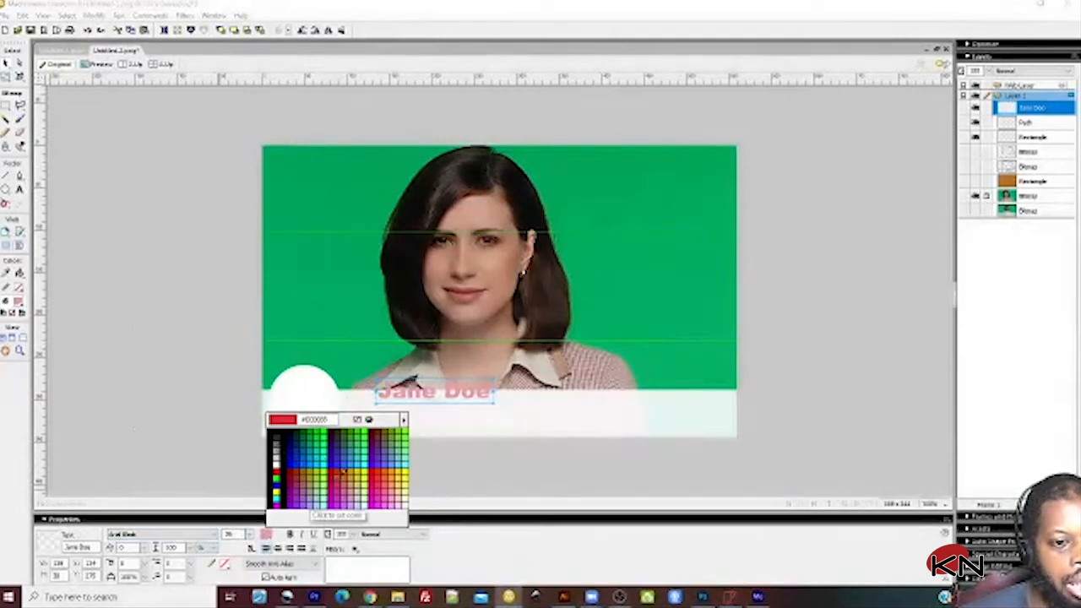
pyautogui.click(372, 471)
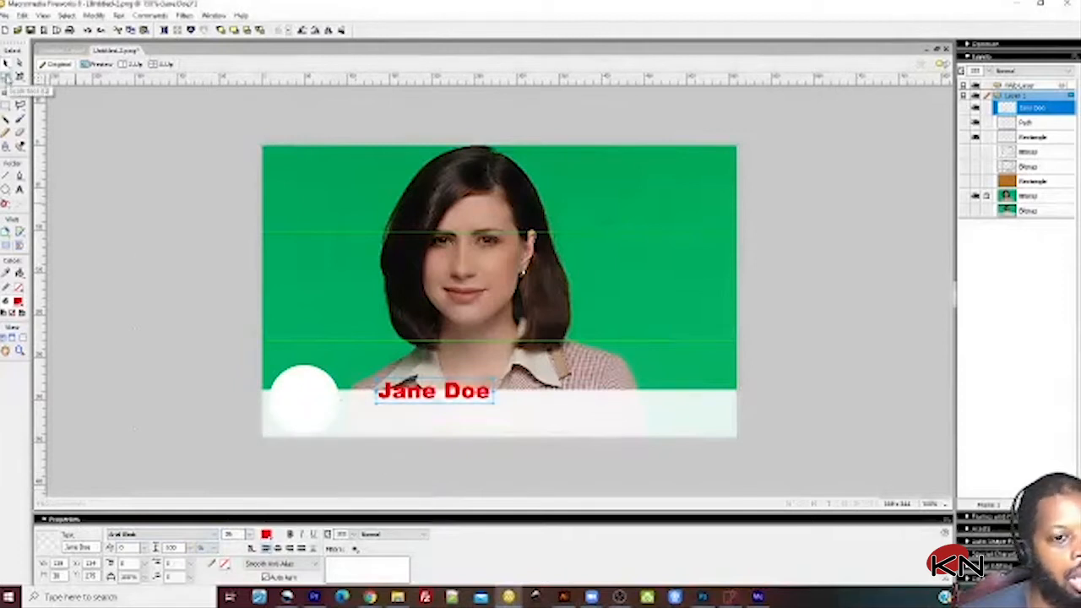
pyautogui.moveTo(402, 394); pyautogui.dragTo(386, 410)
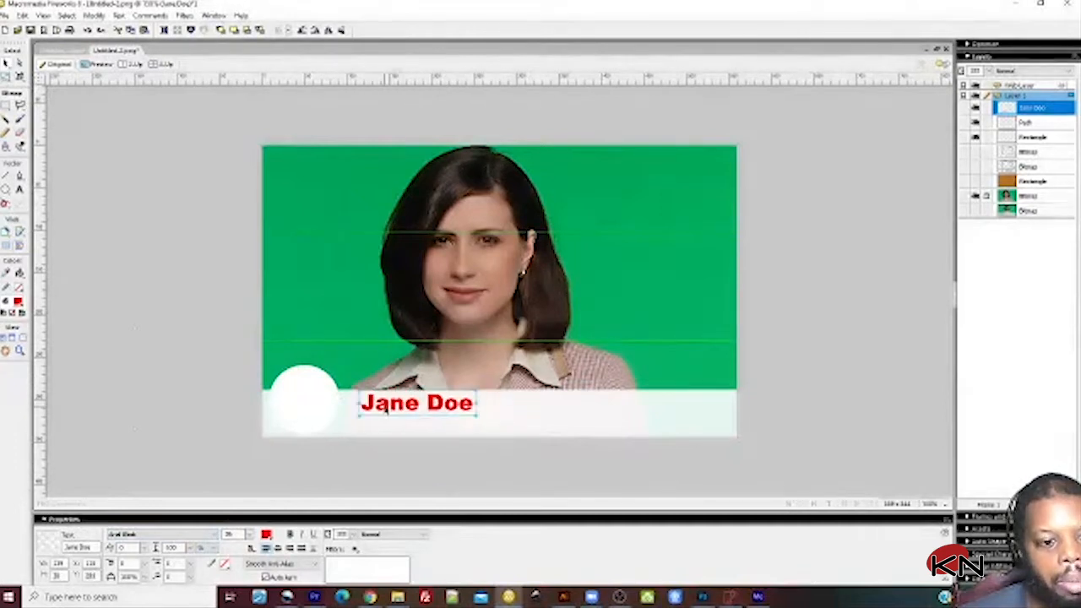
pyautogui.click(266, 533)
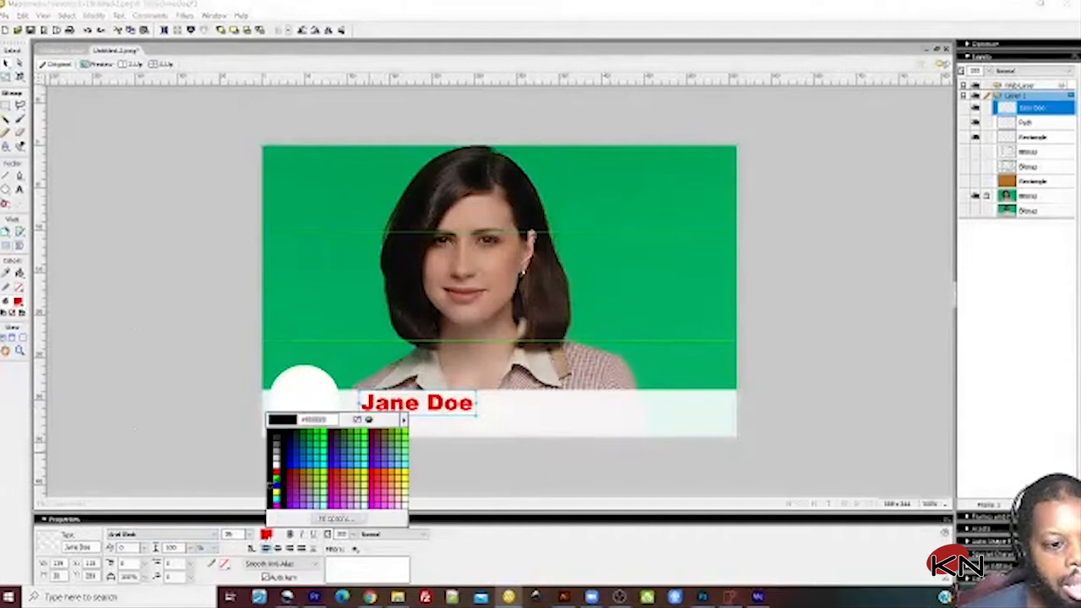
pyautogui.click(269, 487)
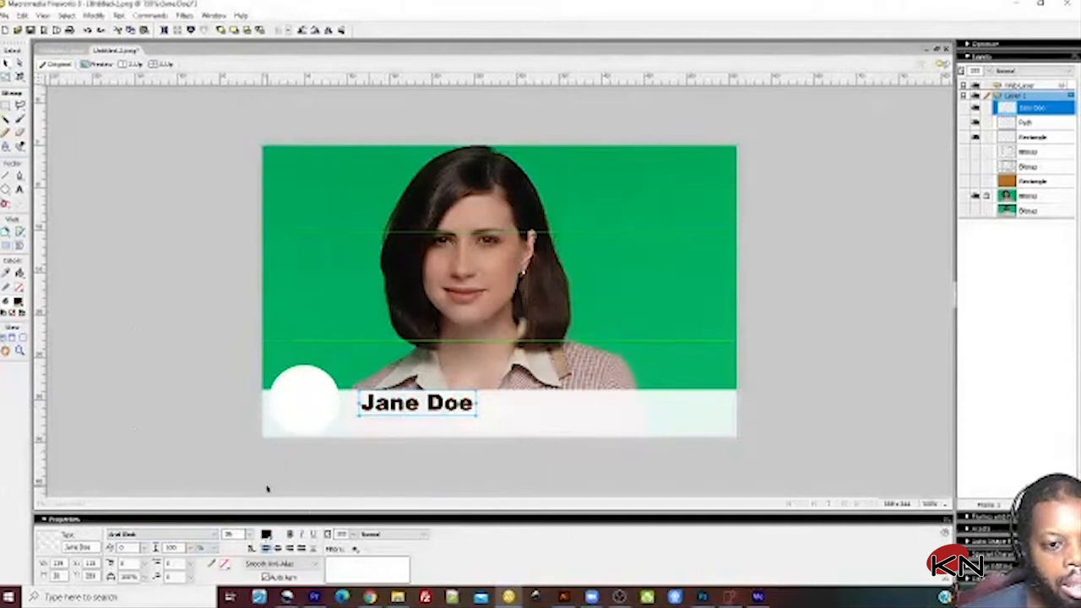
pyautogui.click(415, 447)
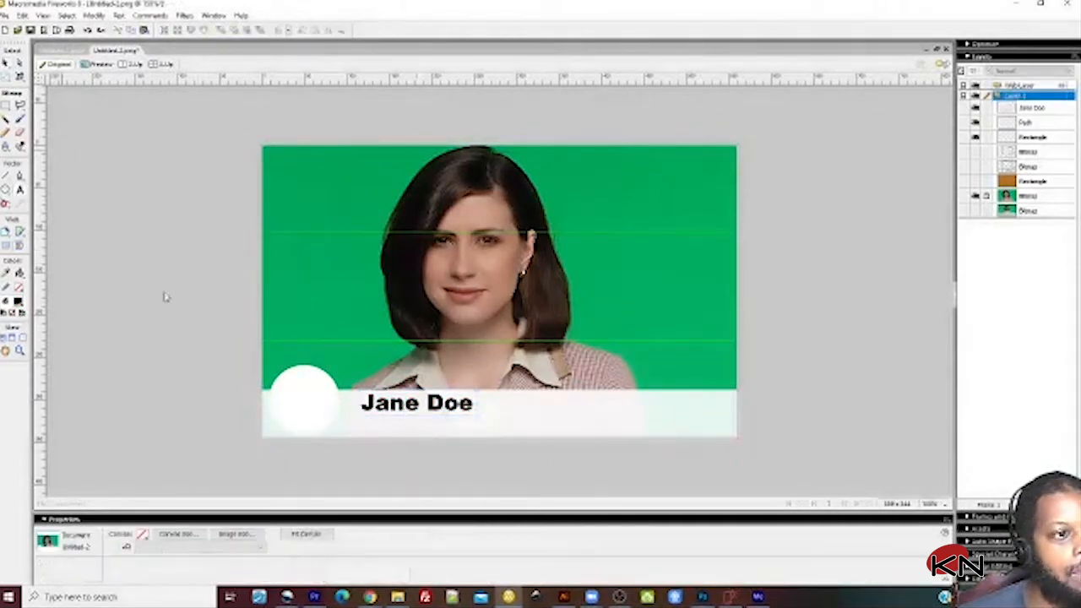
# Step: Add a text line reading "Physics Teacher" and place it directly beneath the name in the white bar
pyautogui.click(297, 296)
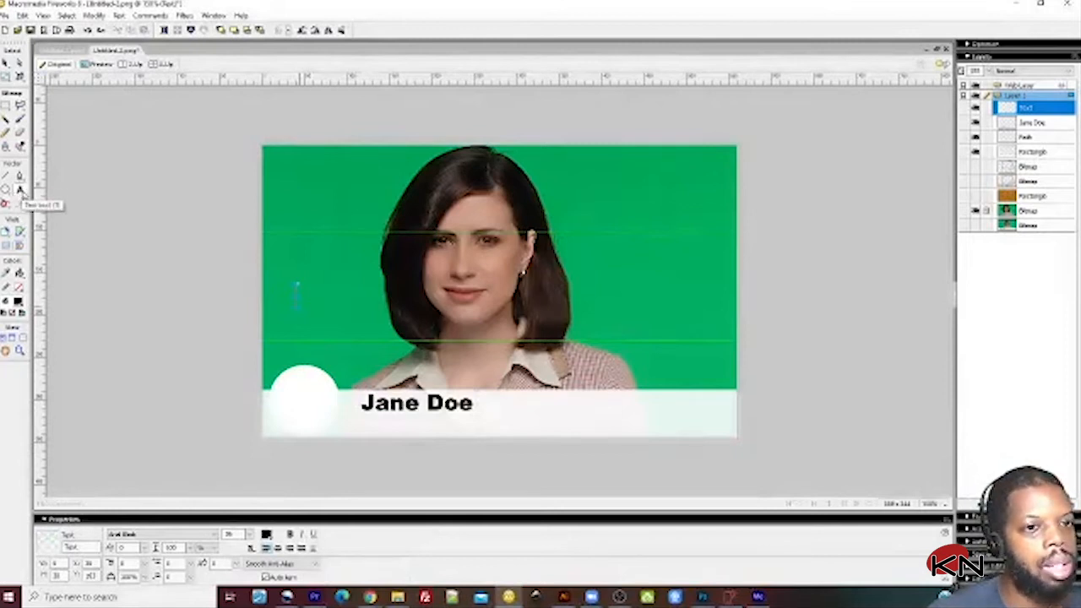
pyautogui.click(20, 191)
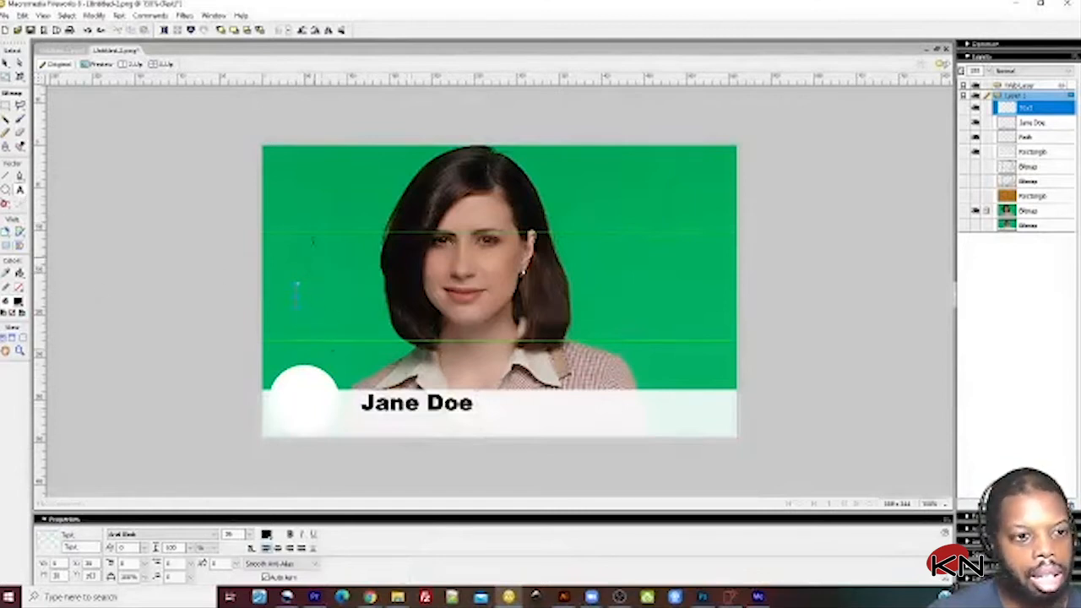
pyautogui.press('Escape')
pyautogui.click(338, 195)
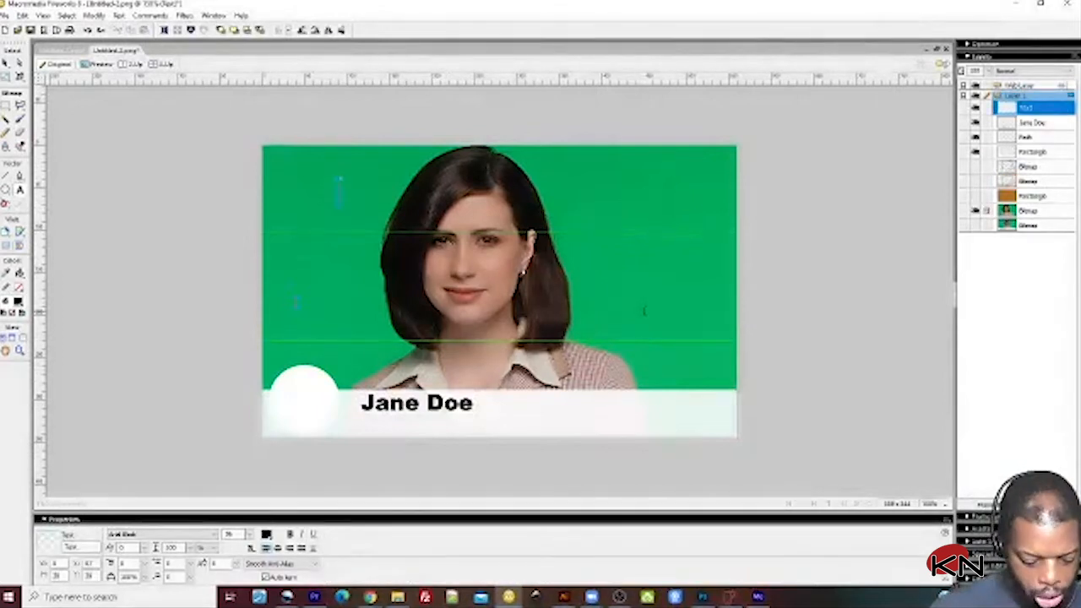
pyautogui.write('Physi')
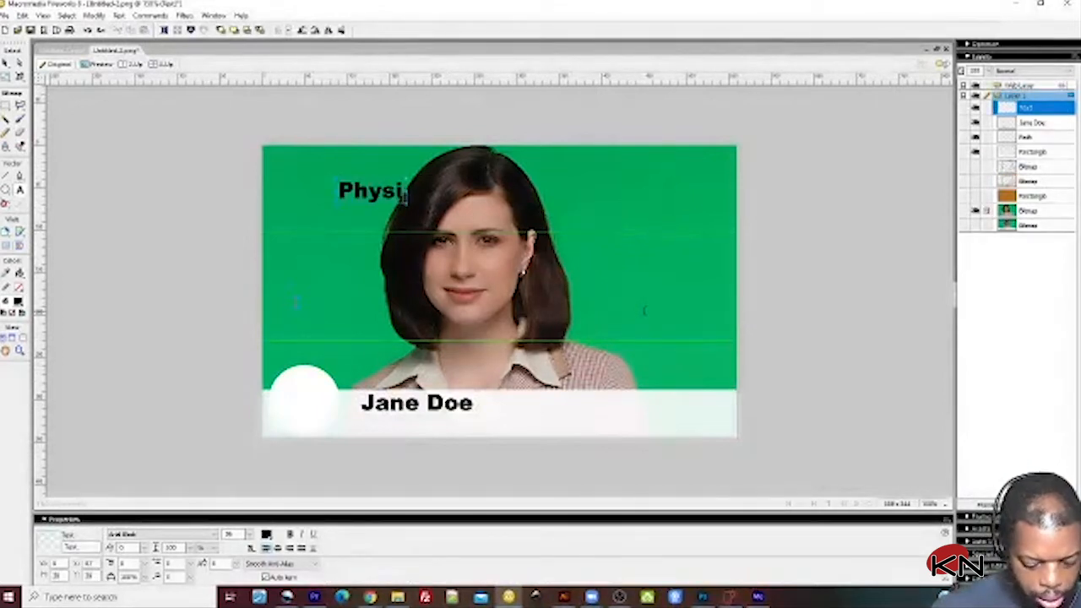
pyautogui.write('cs Teacher')
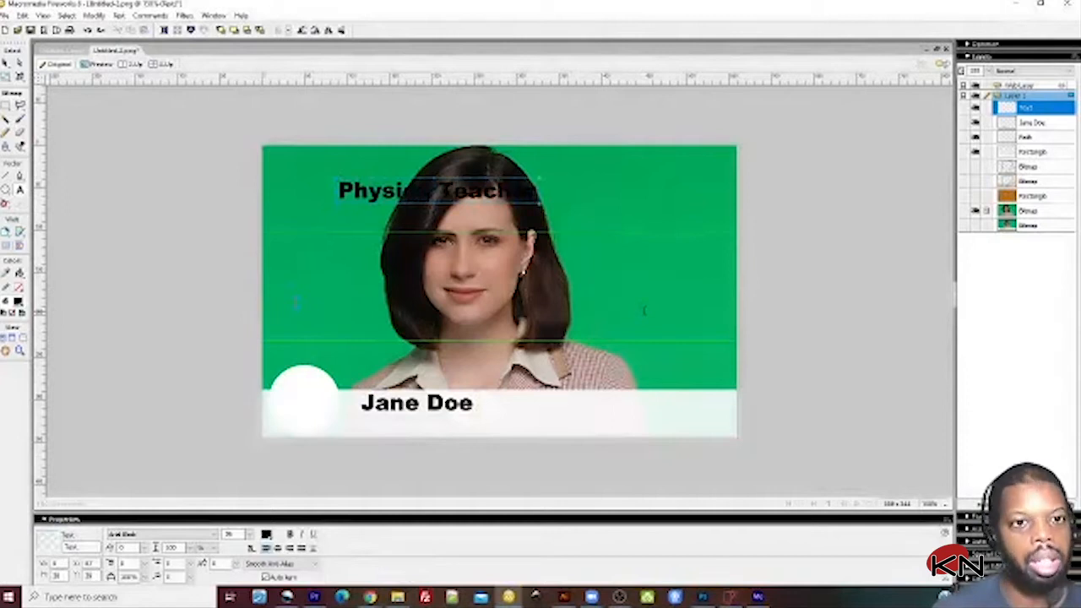
pyautogui.click(9, 65)
pyautogui.moveTo(376, 198)
pyautogui.mouseDown()
pyautogui.moveTo(362, 335)
pyautogui.moveTo(372, 444)
pyautogui.moveTo(392, 430)
pyautogui.mouseUp()
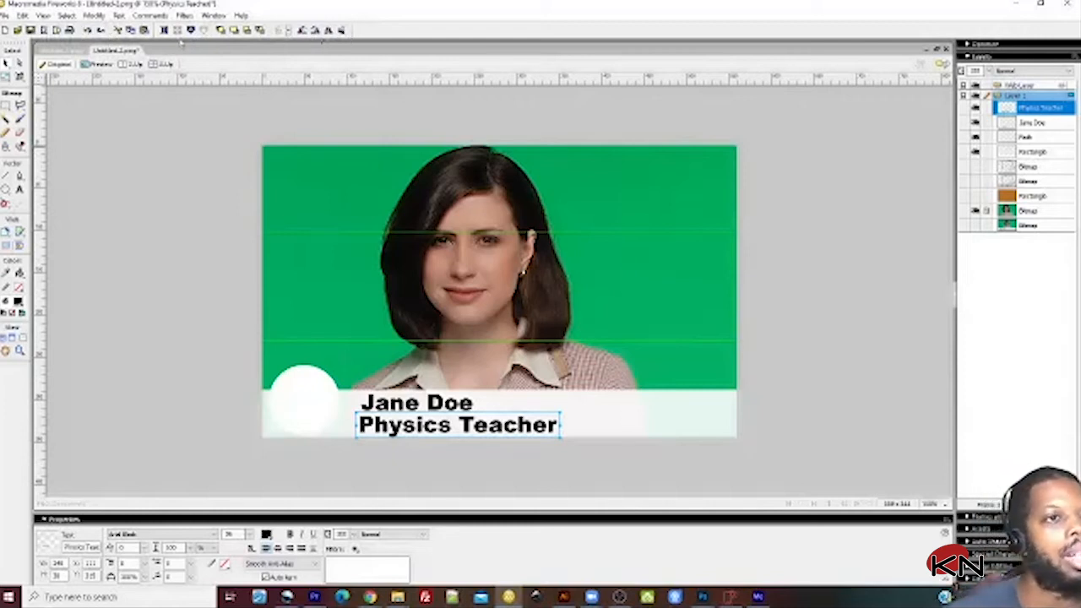
# Step: Hide the Main and Modify toolbars from the workspace
pyautogui.click(209, 16)
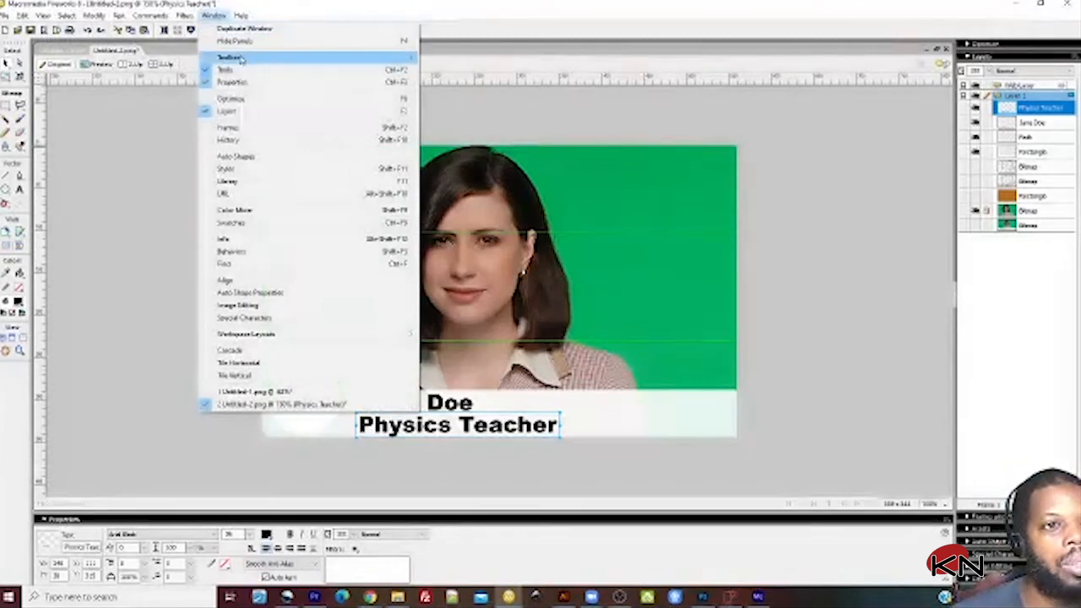
pyautogui.moveTo(242, 60)
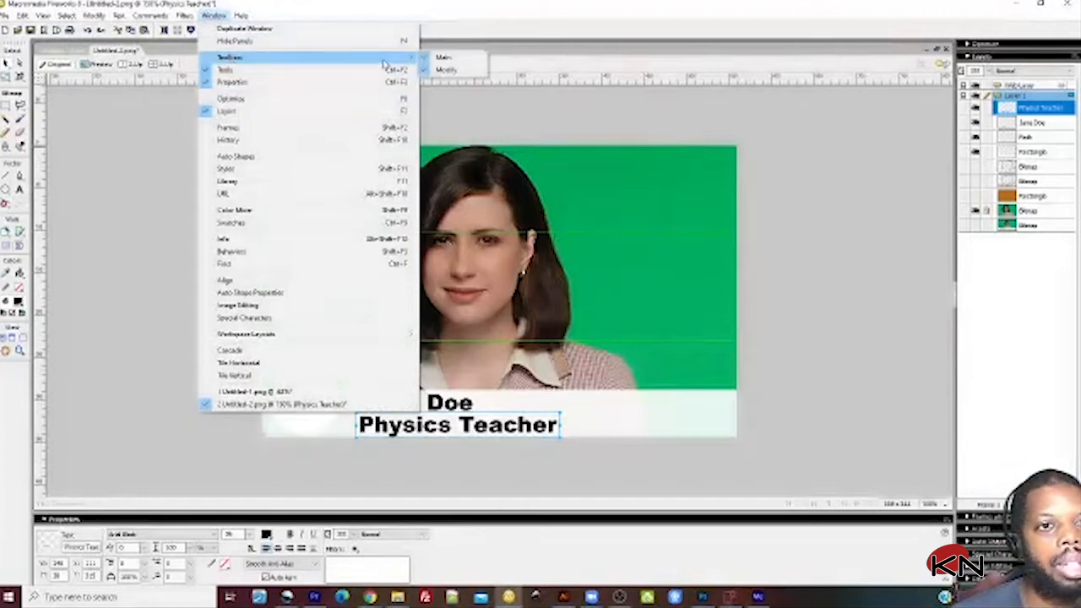
pyautogui.click(426, 57)
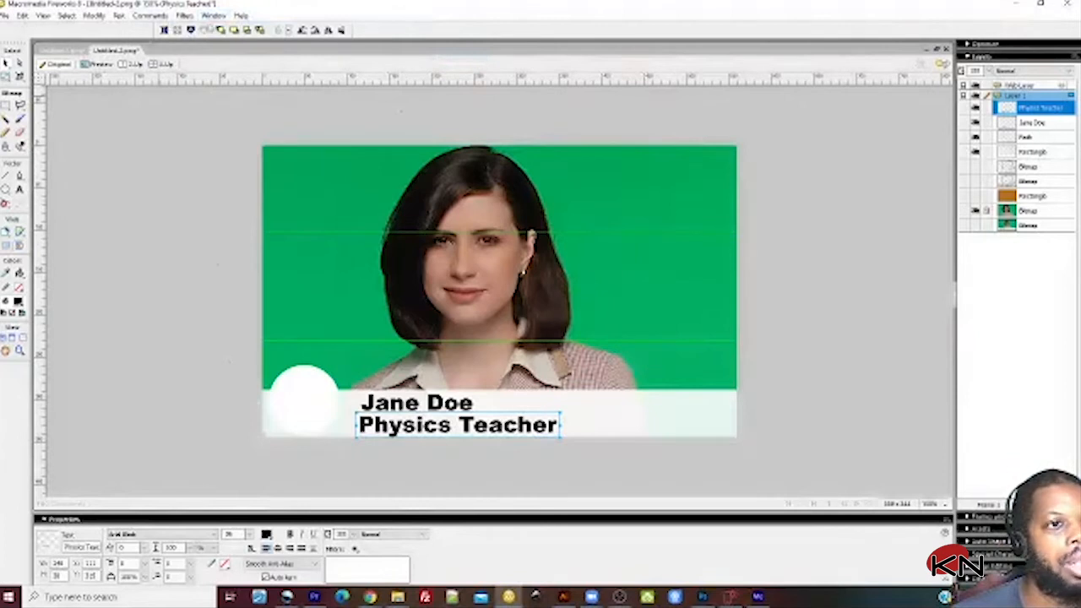
pyautogui.click(215, 16)
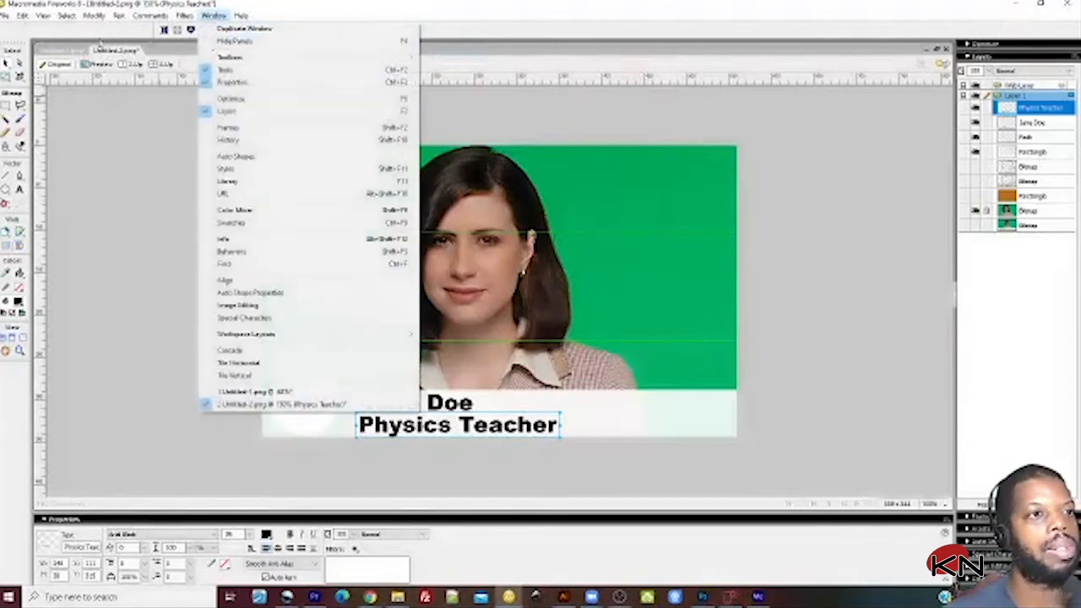
pyautogui.moveTo(359, 57)
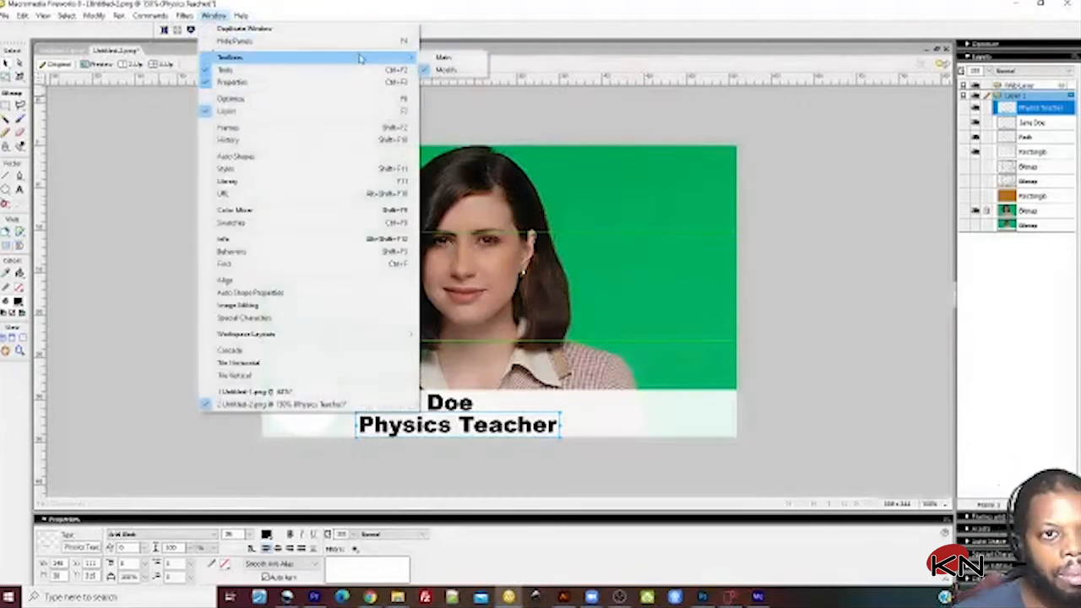
pyautogui.click(433, 69)
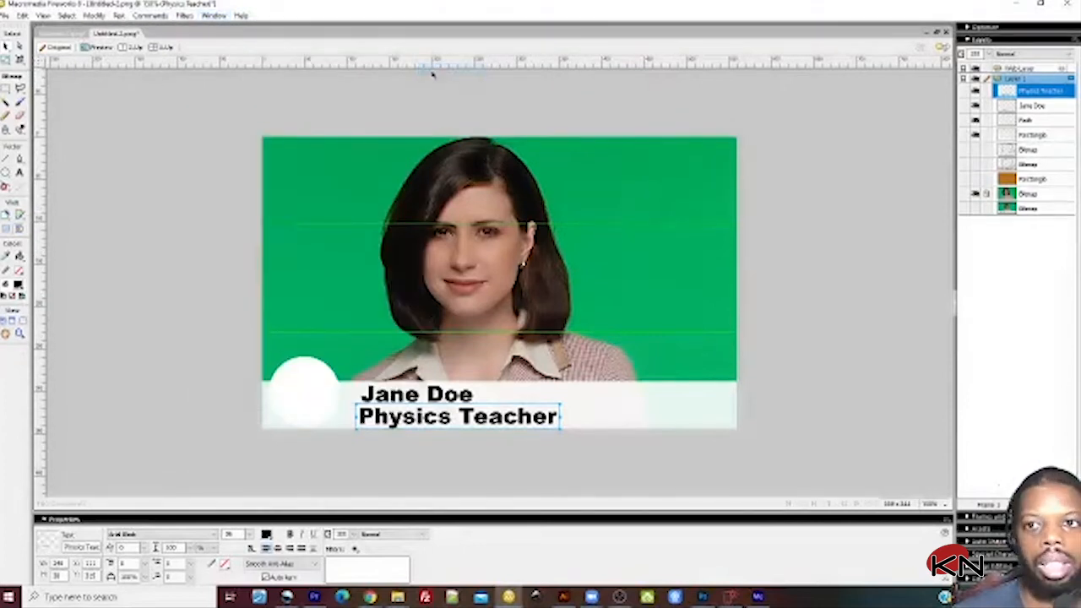
# Step: Show the Main and Modify toolbars again above the document
pyautogui.click(212, 16)
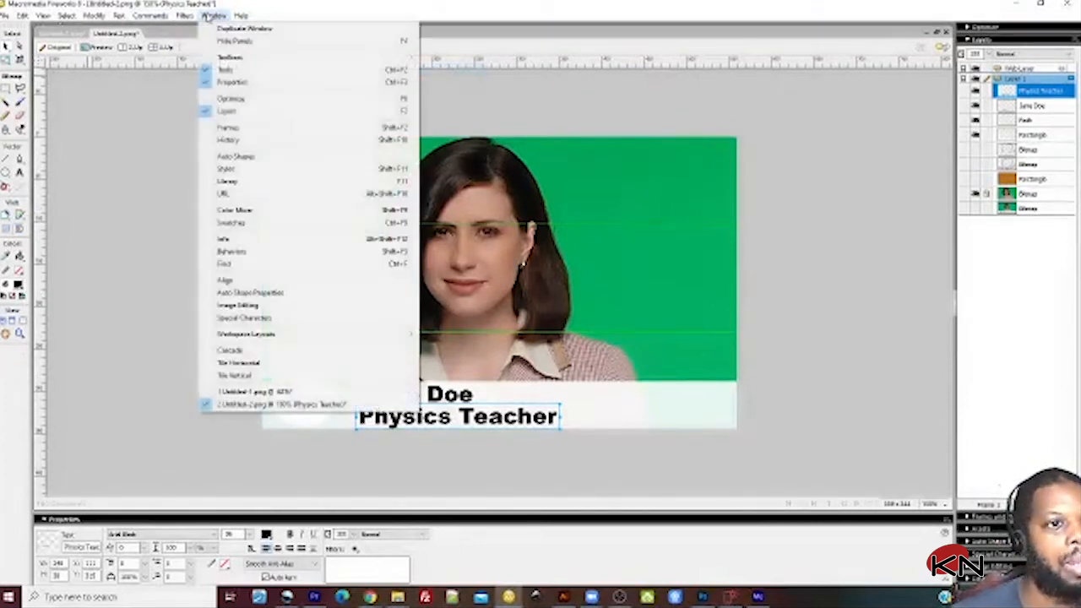
pyautogui.moveTo(355, 57)
pyautogui.click(456, 57)
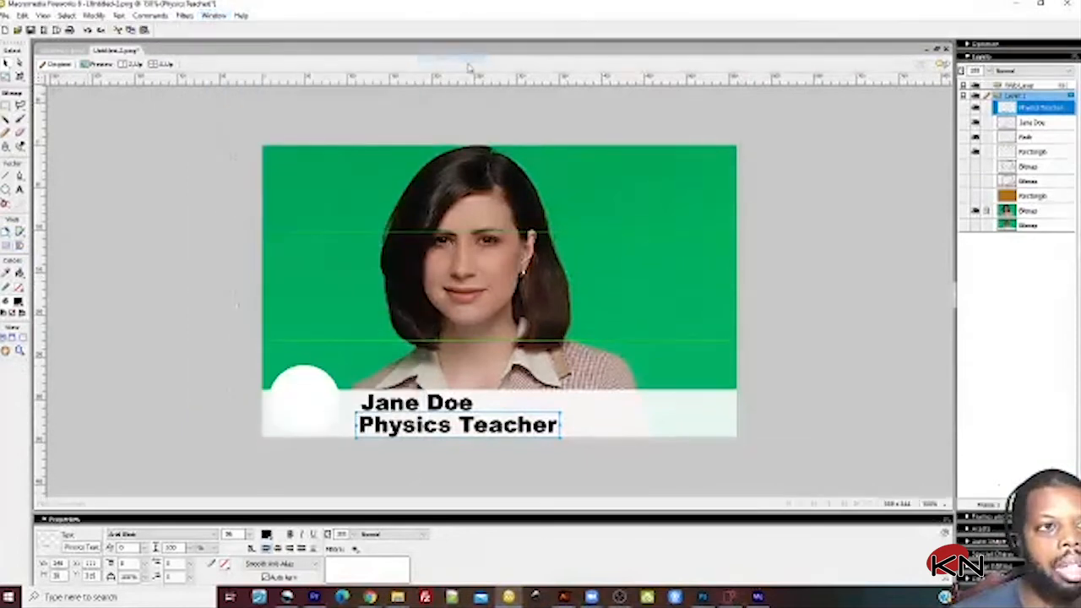
pyautogui.click(213, 16)
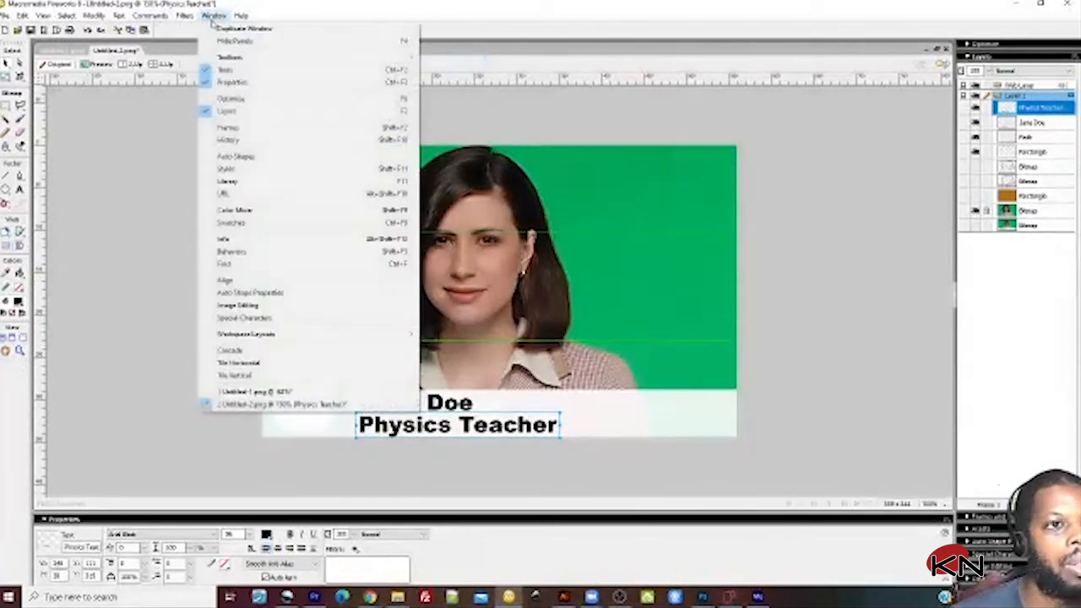
pyautogui.moveTo(265, 57)
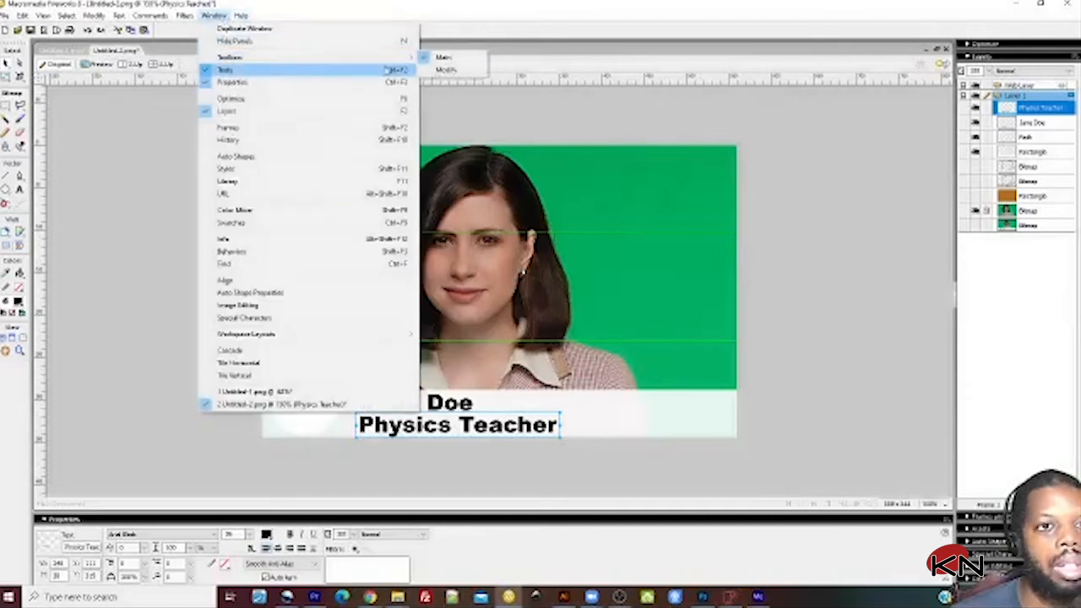
pyautogui.click(451, 71)
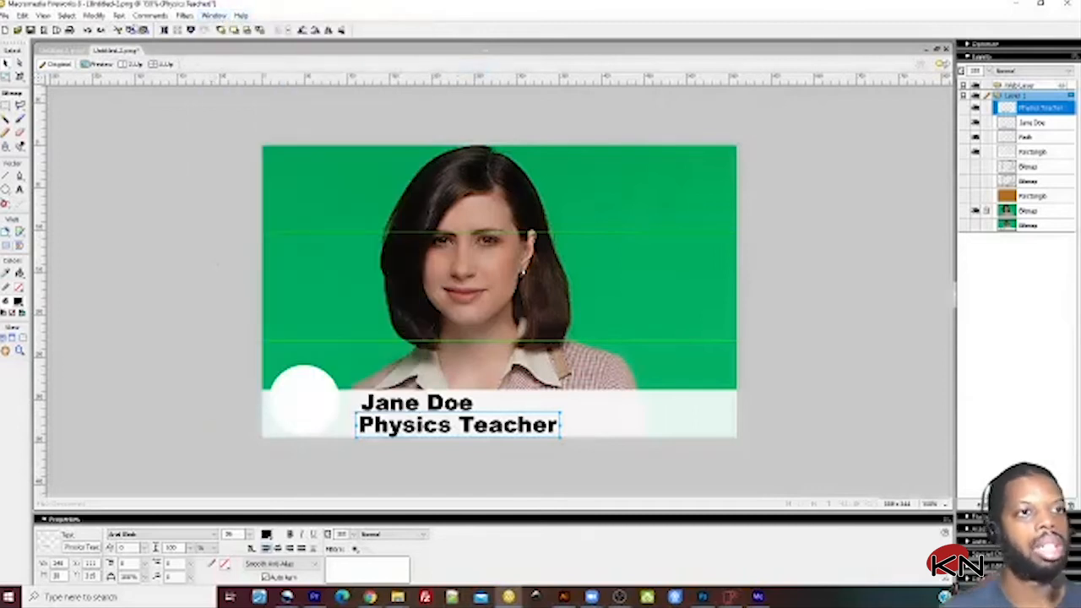
pyautogui.moveTo(157, 32); pyautogui.dragTo(197, 24)
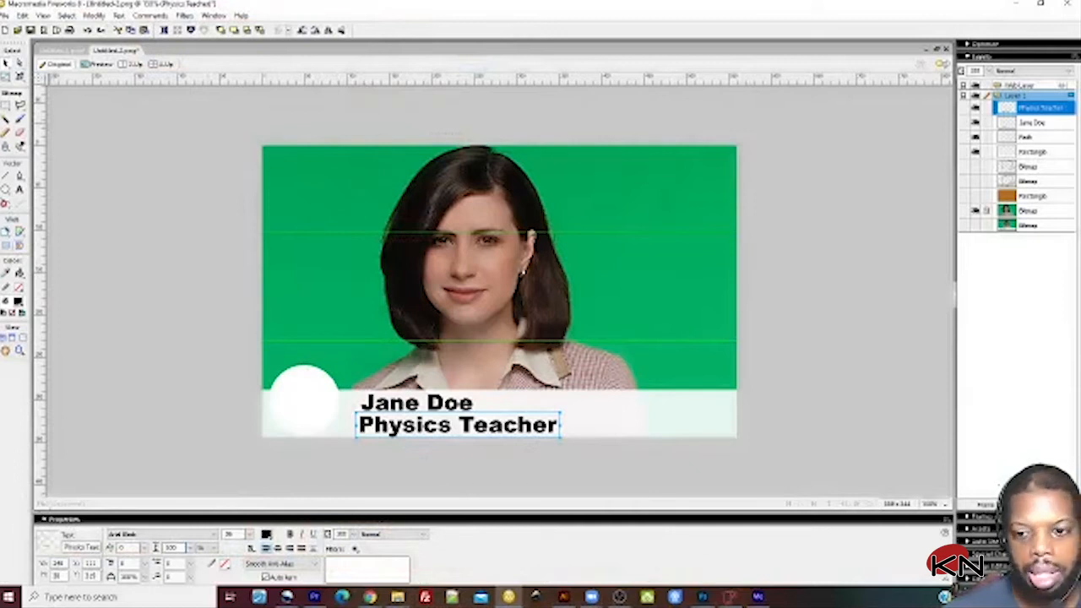
# Step: Collapse the Properties inspector and expand it again
pyautogui.click(56, 521)
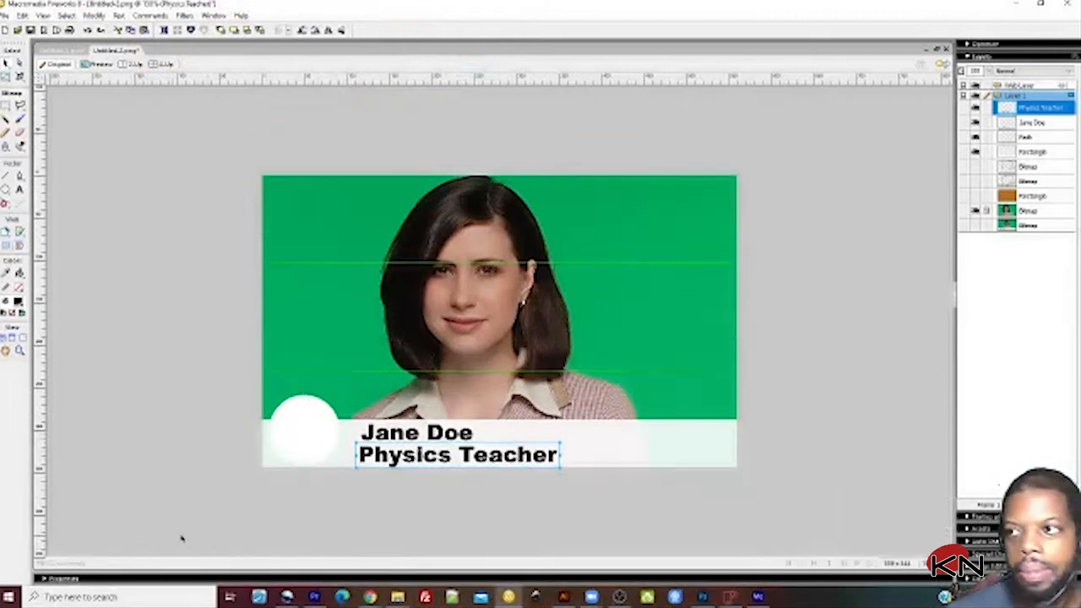
pyautogui.click(68, 580)
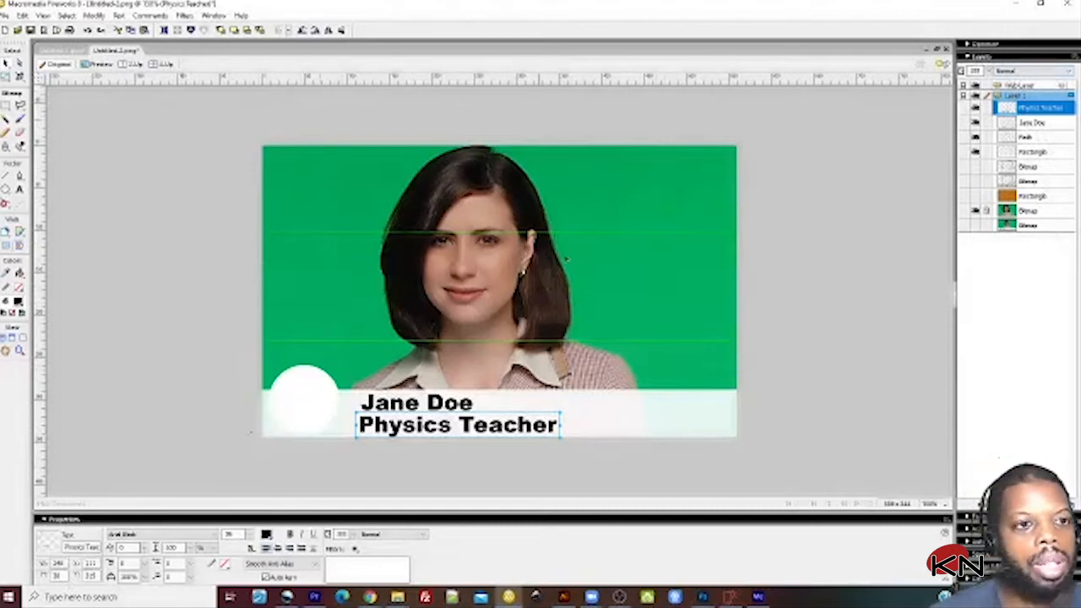
# Step: Show the two hidden brush-stroke bitmaps and the orange rectangle over the photo, and hide all three again
pyautogui.click(976, 167)
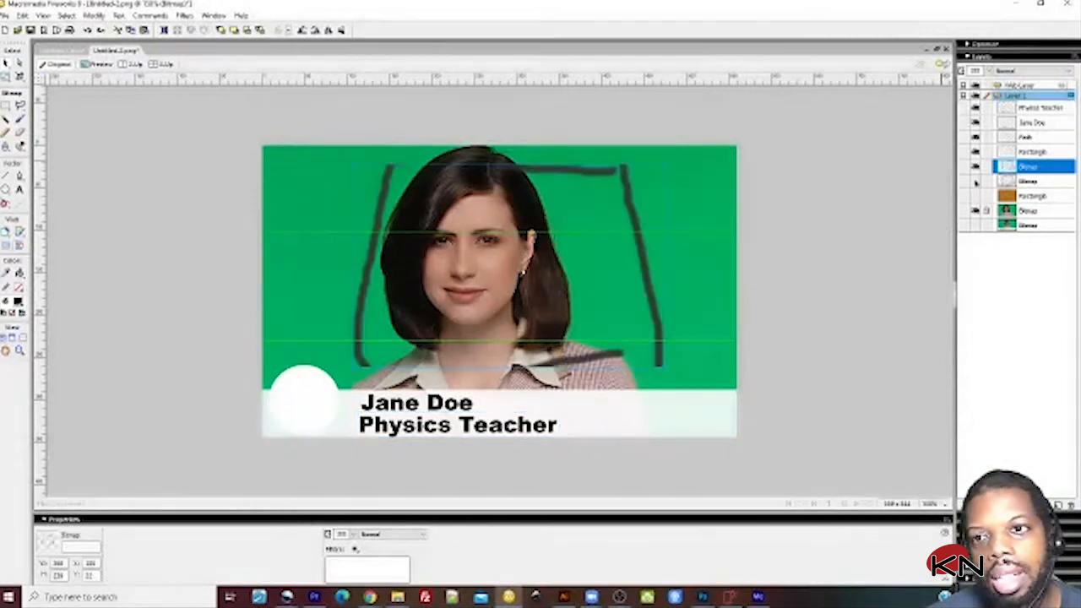
pyautogui.click(976, 182)
pyautogui.click(976, 196)
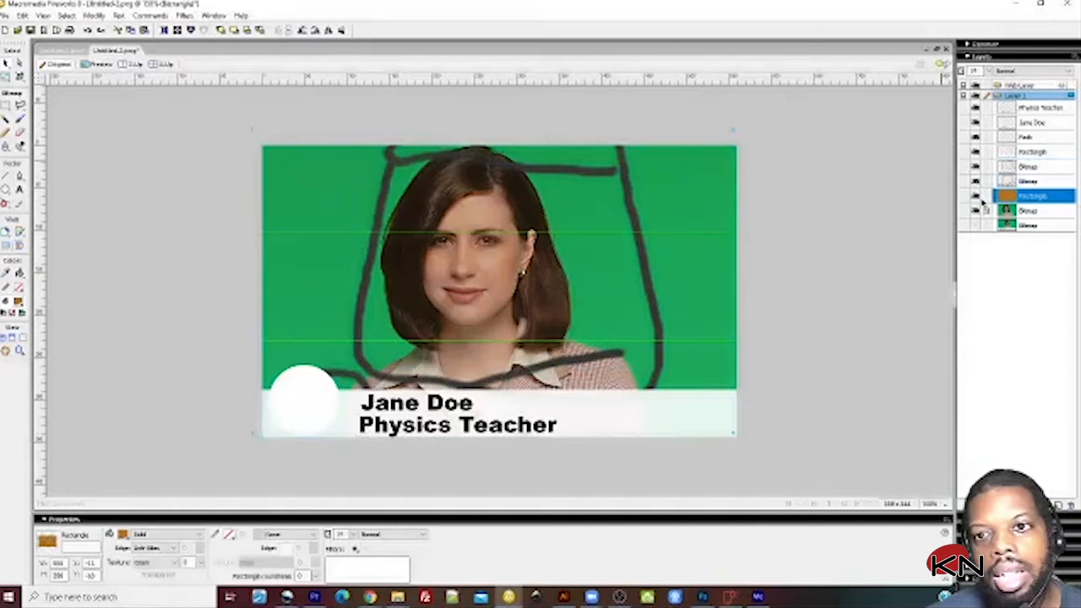
pyautogui.click(976, 195)
pyautogui.click(976, 181)
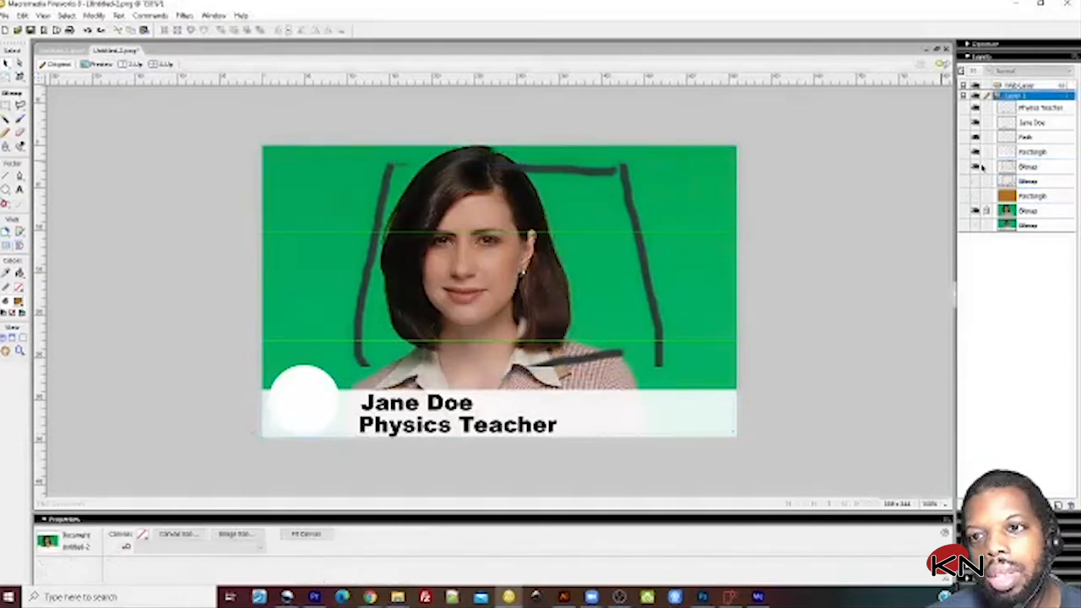
pyautogui.click(976, 167)
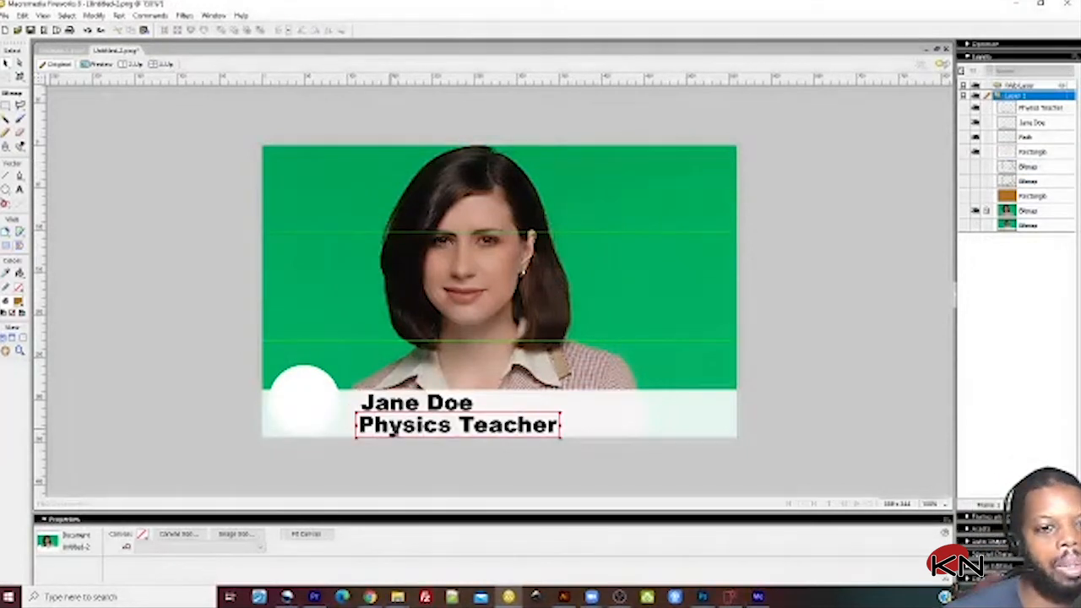
# Step: Align the "Physics Teacher" text with the start of the name above it and set its font to Arial
pyautogui.click(388, 430)
pyautogui.moveTo(388, 430); pyautogui.dragTo(390, 429)
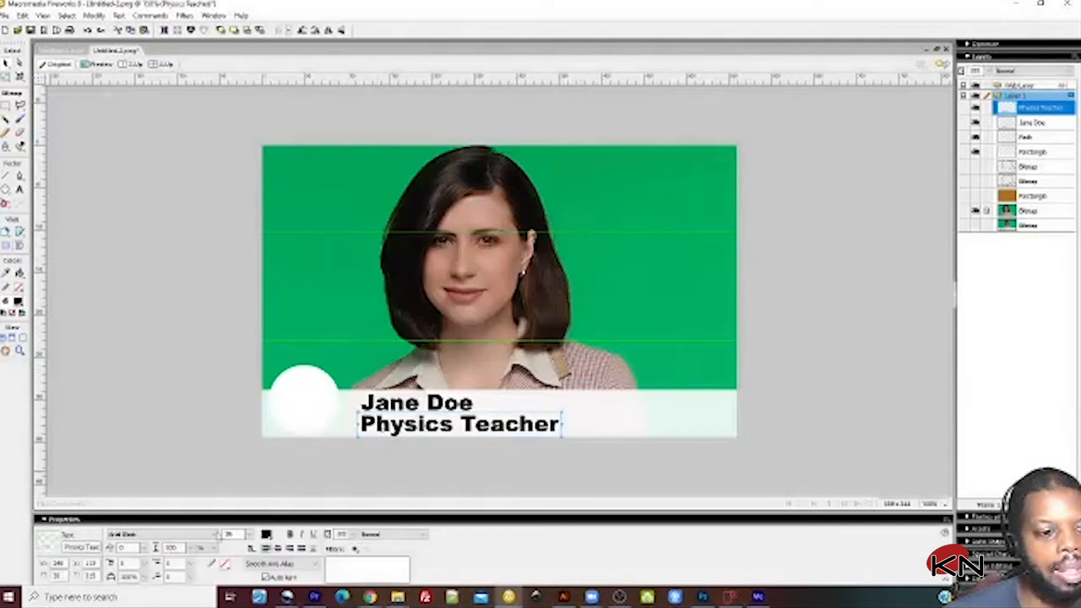
pyautogui.click(215, 535)
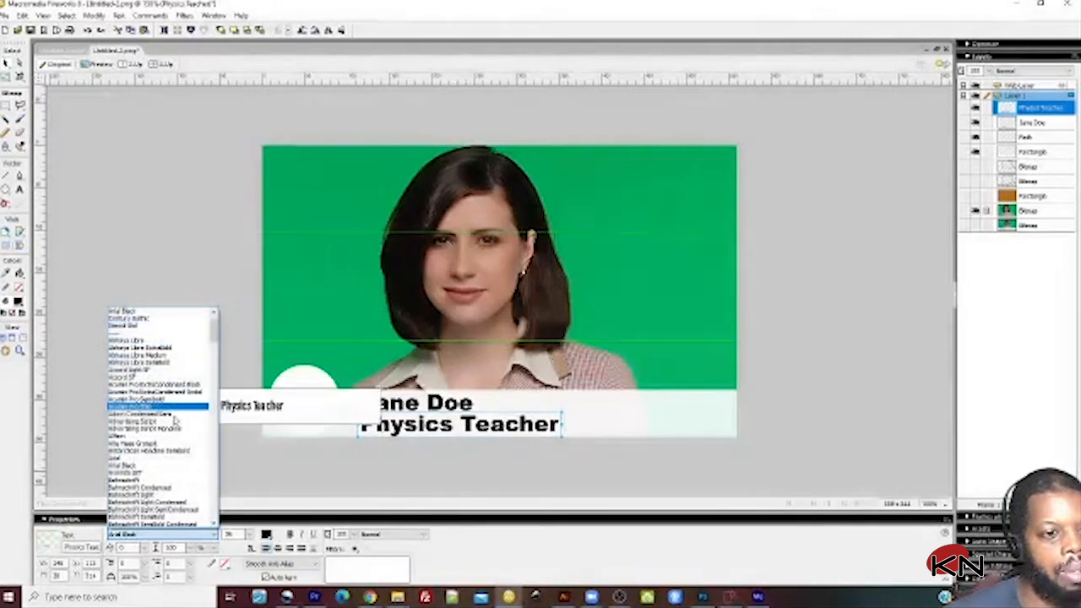
pyautogui.click(183, 460)
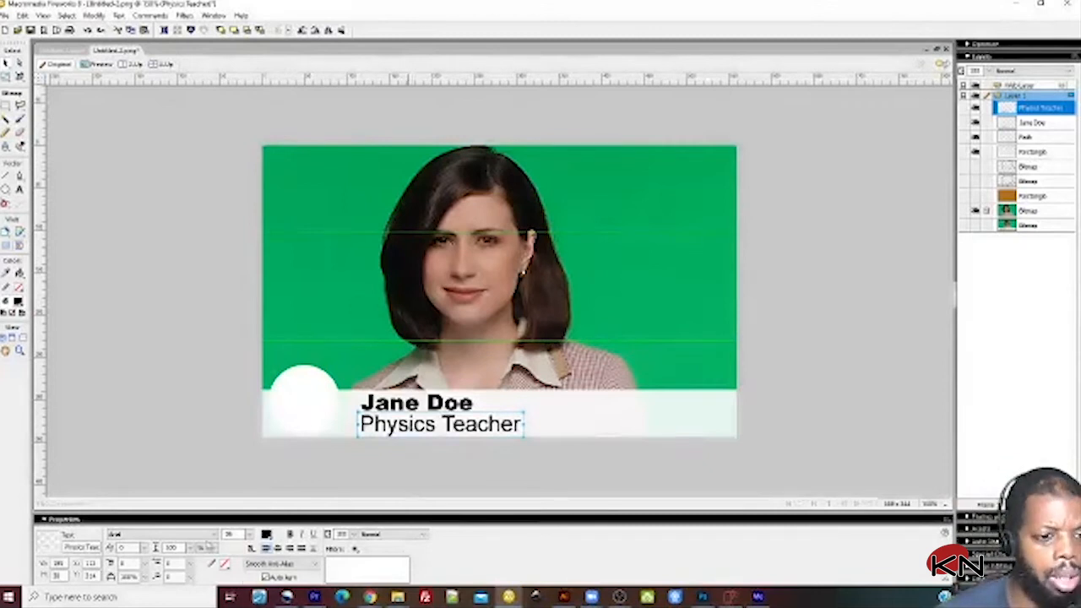
# Step: Try a heavy decorative slanted font on the "Physics Teacher" text
pyautogui.click(214, 535)
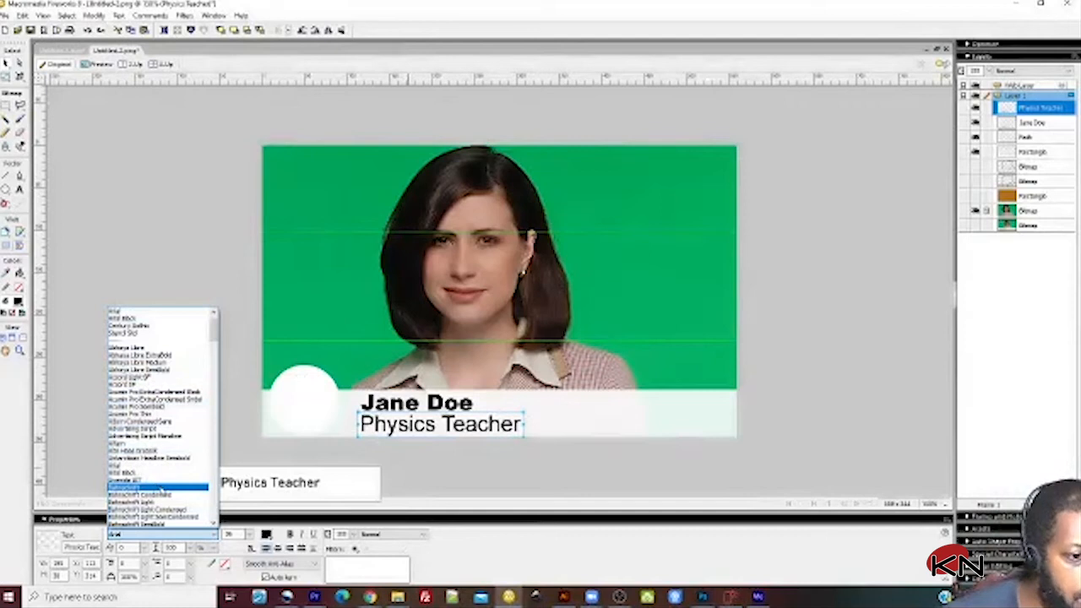
pyautogui.scroll(-5, 160, 489)
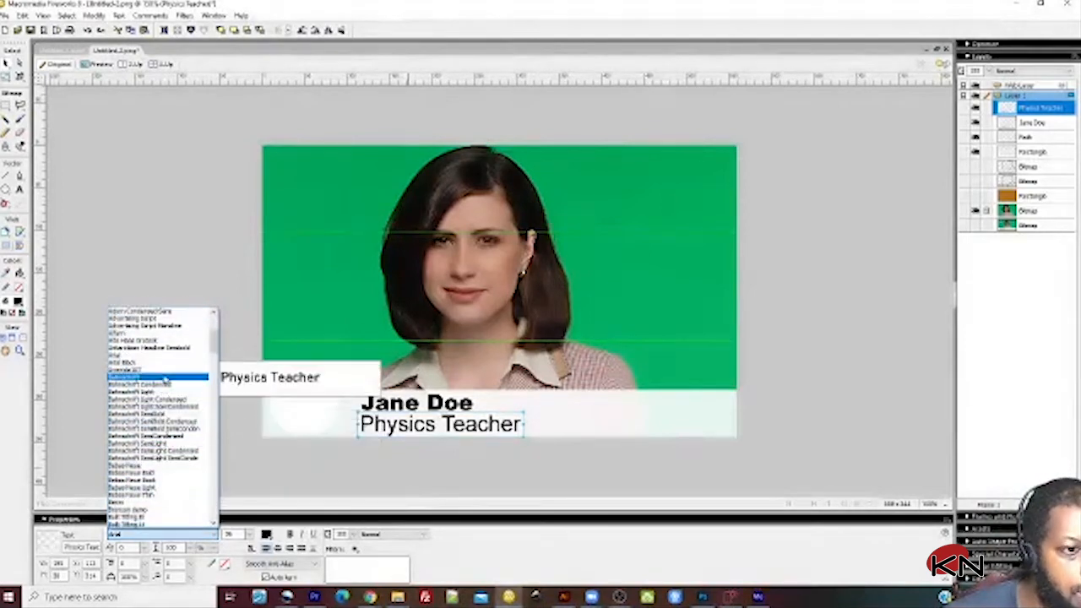
pyautogui.scroll(-6, 165, 389)
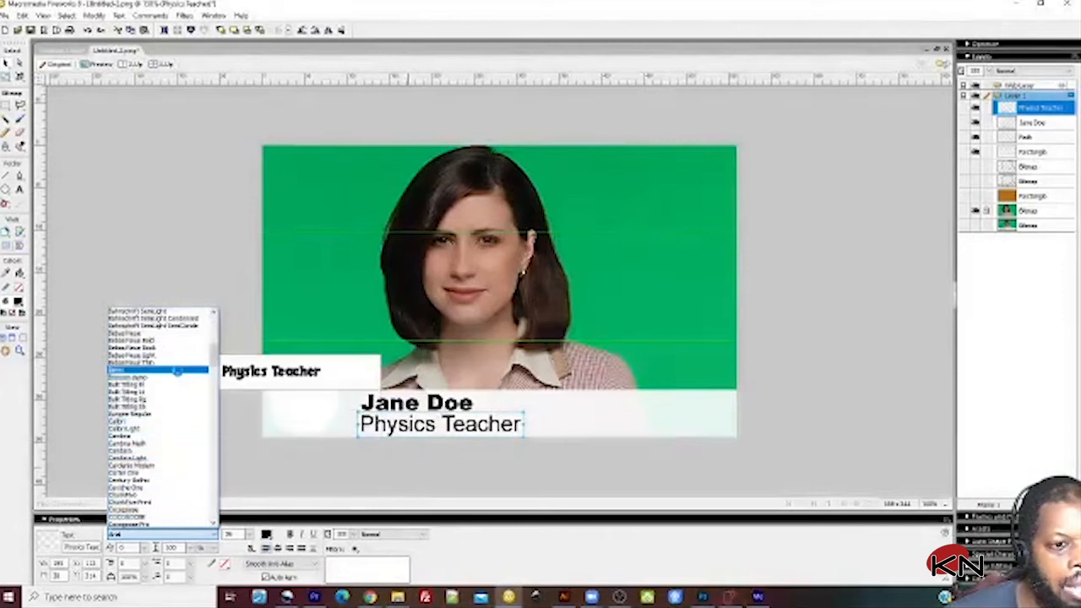
pyautogui.scroll(-4, 179, 355)
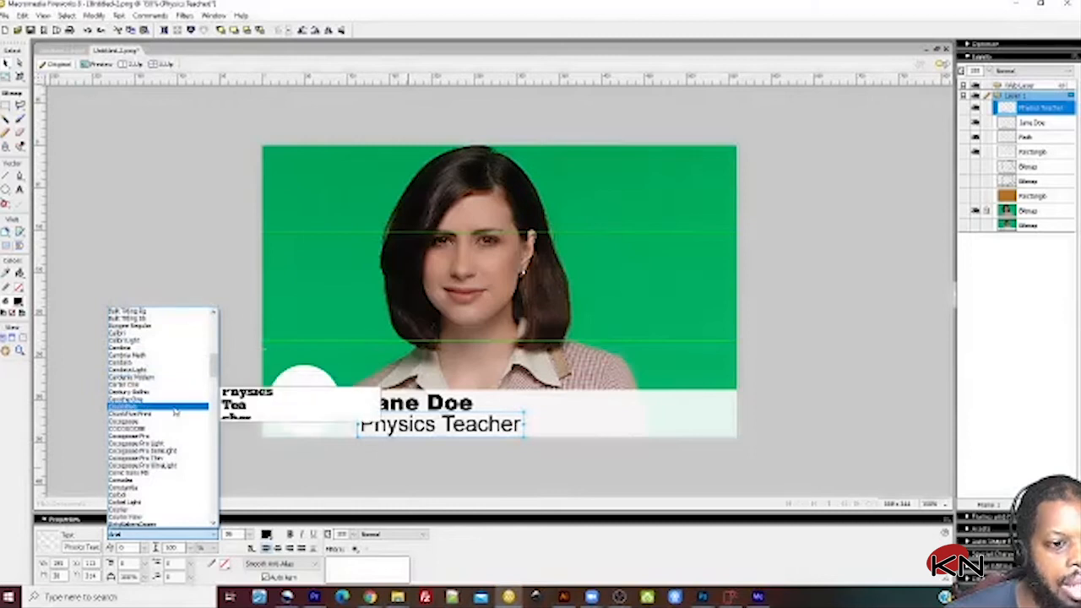
pyautogui.click(178, 399)
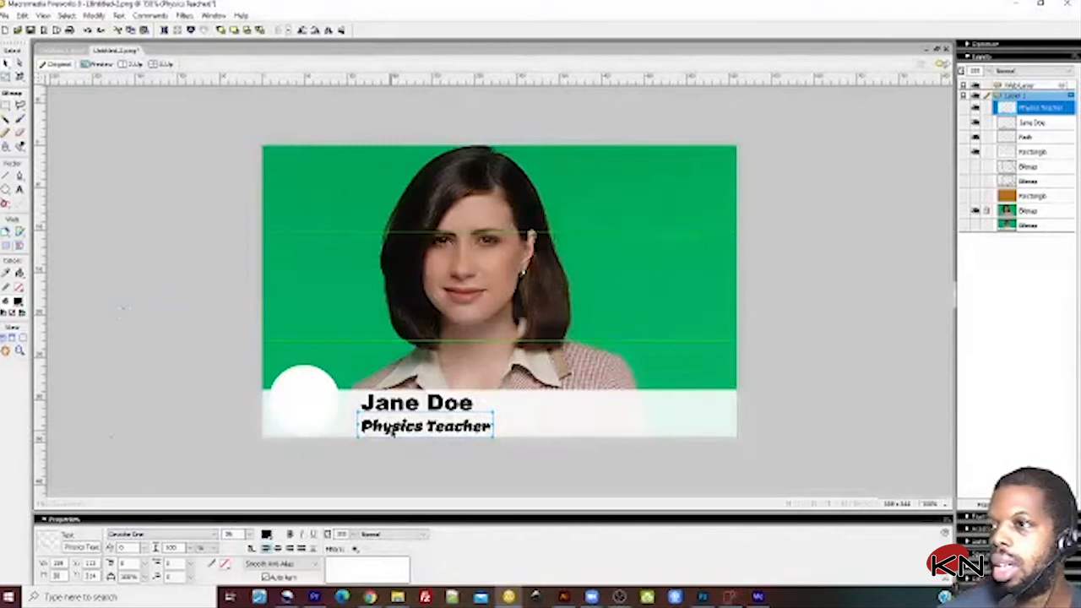
# Step: Set the "Physics Teacher" text back to Arial and nudge it into line under the name
pyautogui.click(169, 534)
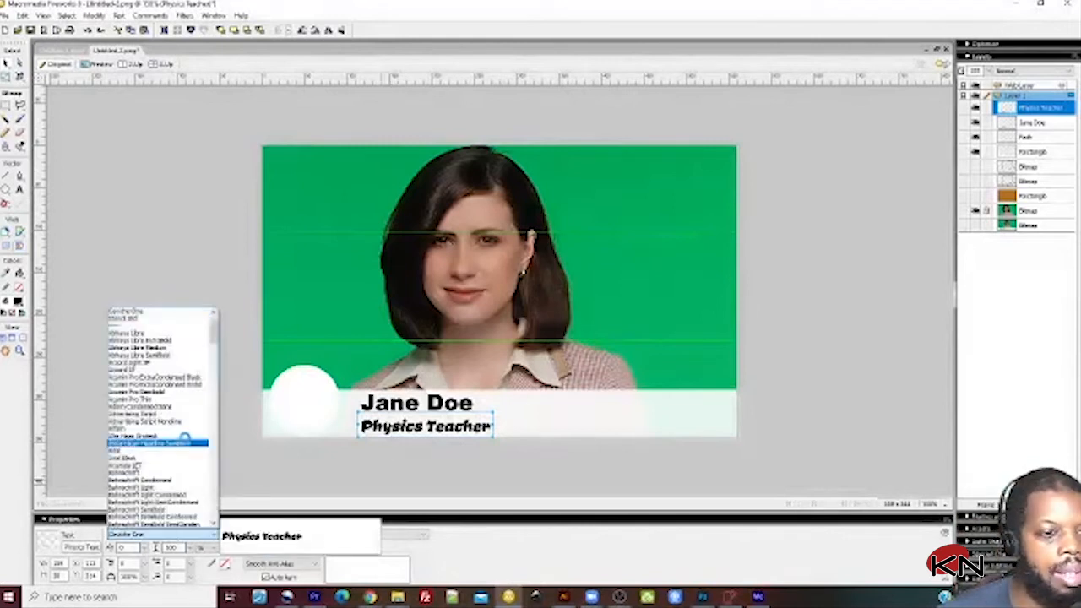
pyautogui.click(166, 450)
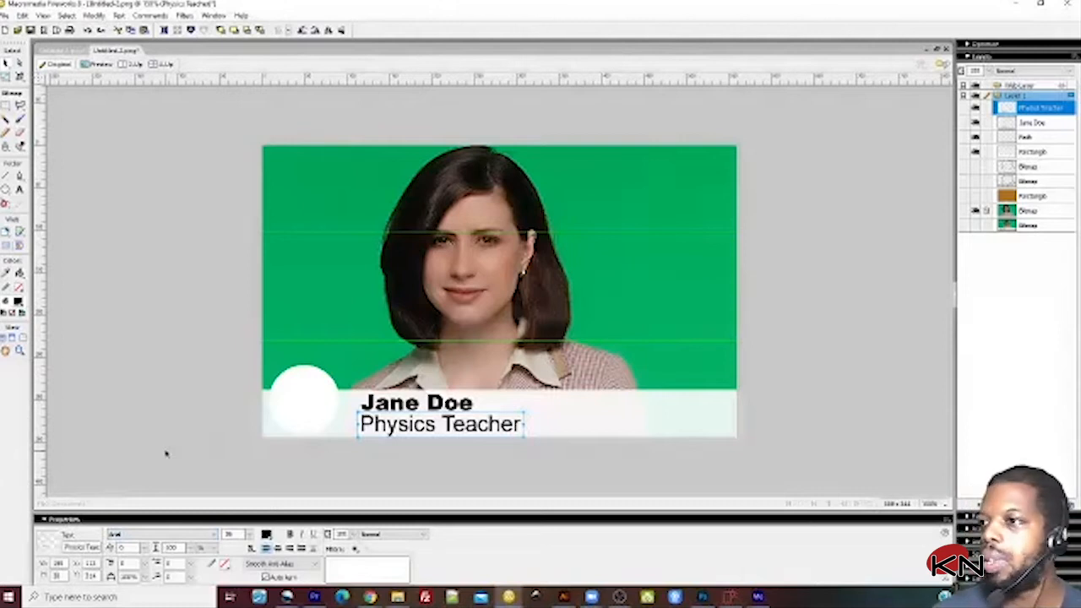
pyautogui.moveTo(374, 425); pyautogui.dragTo(376, 421)
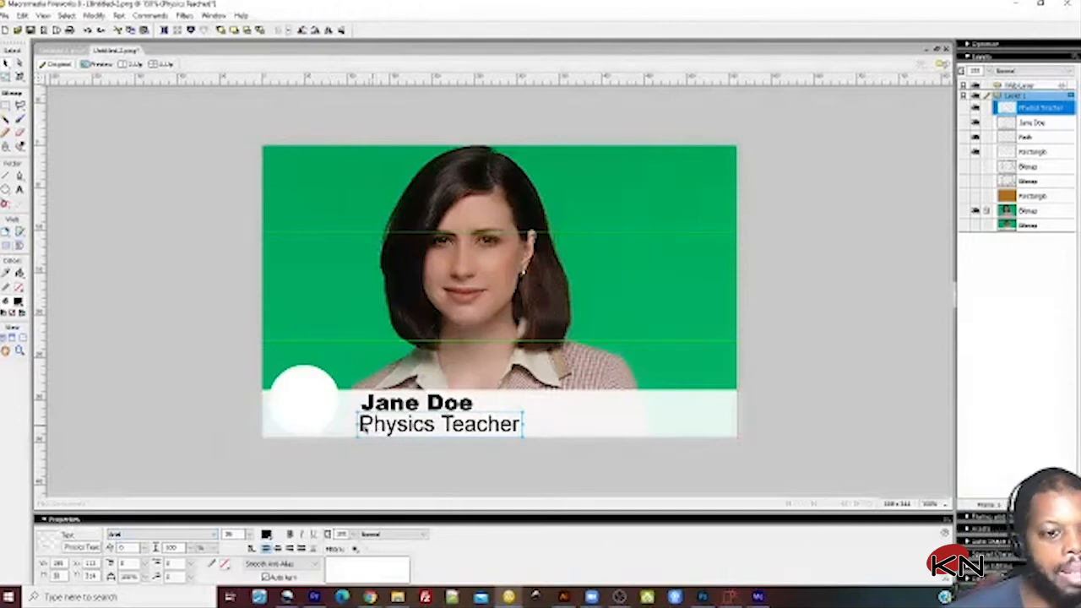
# Step: Recolour the "Physics Teacher" text blue and nudge the white logo circle slightly closer to the name
pyautogui.click(266, 534)
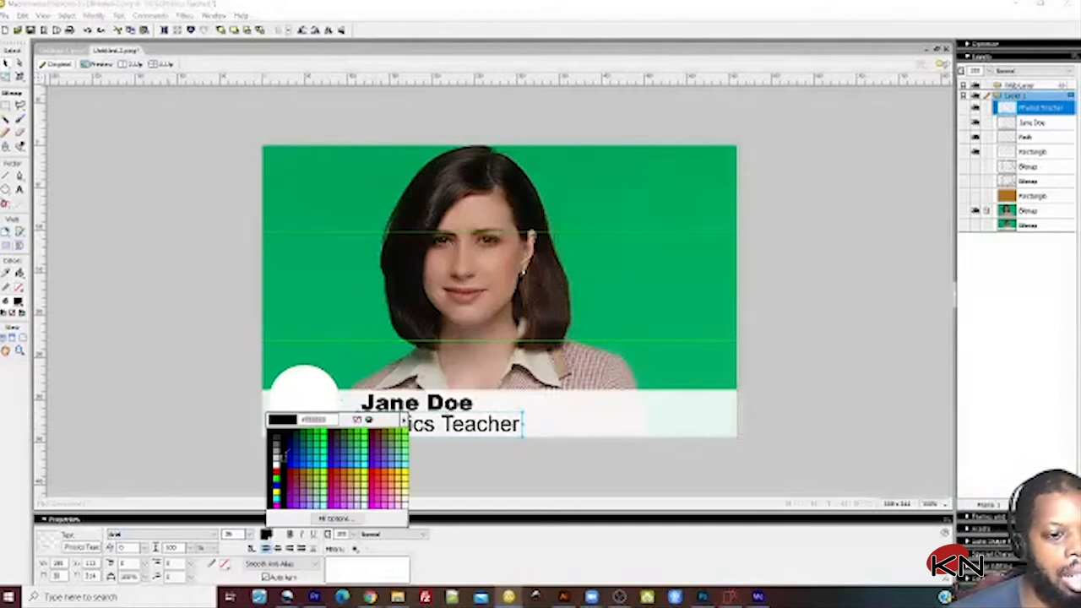
pyautogui.click(347, 452)
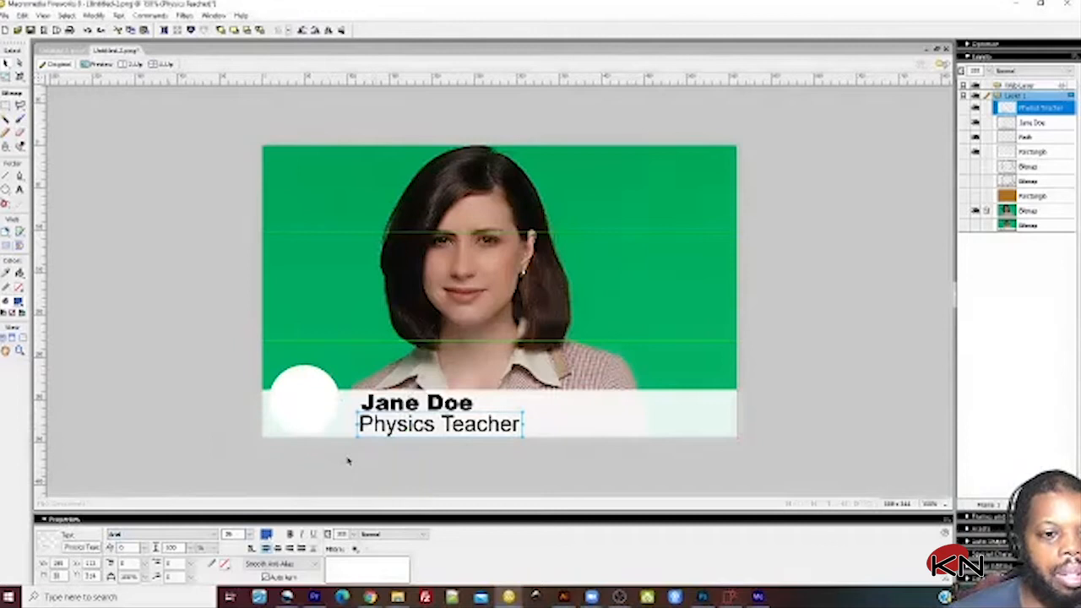
pyautogui.click(213, 377)
pyautogui.click(278, 420)
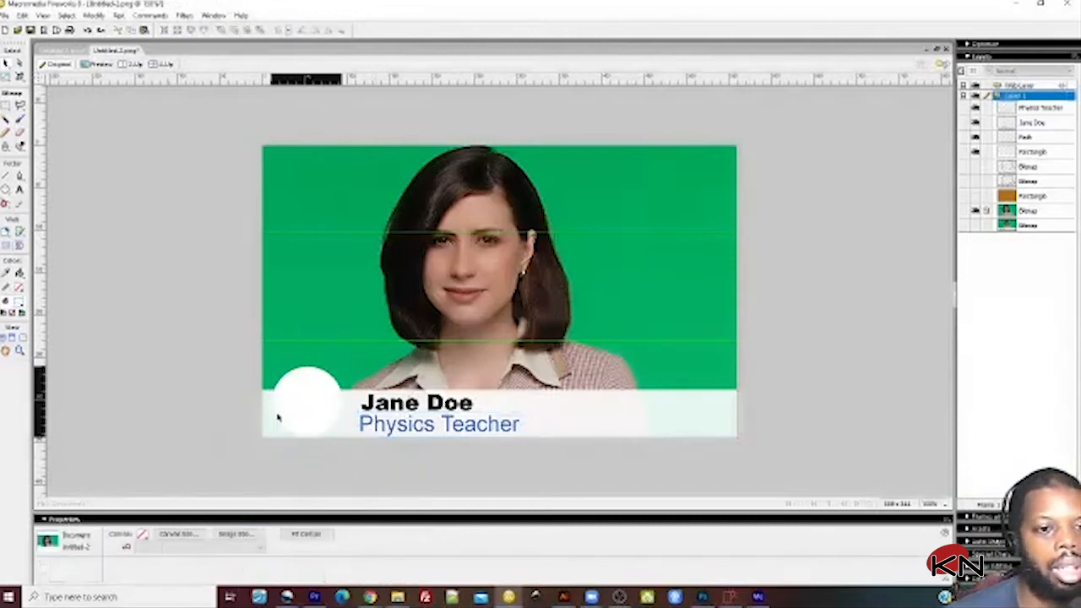
pyautogui.moveTo(281, 412); pyautogui.dragTo(288, 410)
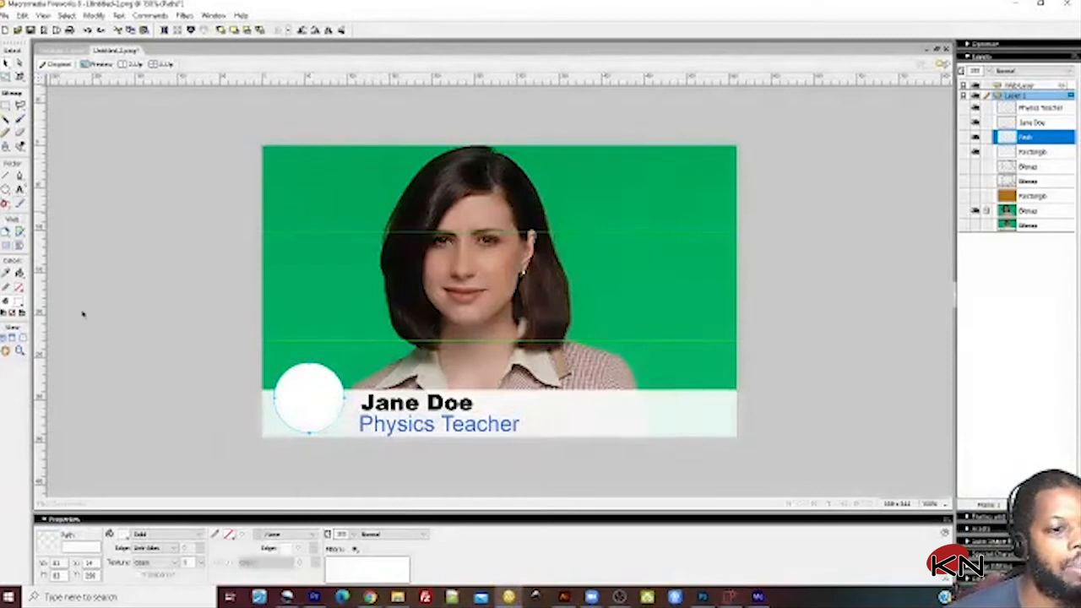
# Step: Switch to Chrome, open the PNGWing website and search it for "logo"
pyautogui.click(370, 597)
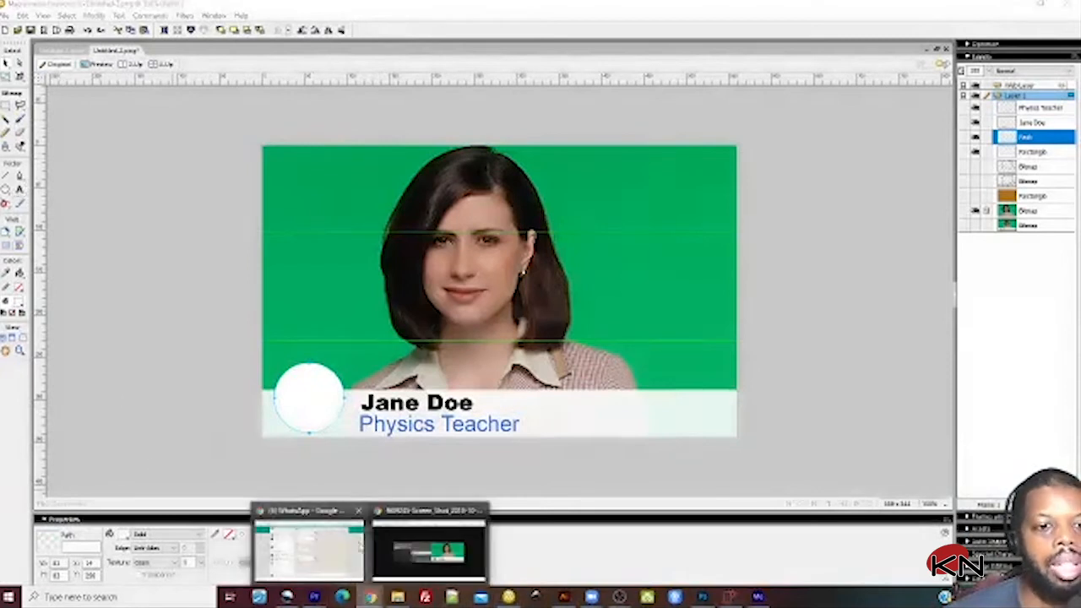
pyautogui.click(427, 533)
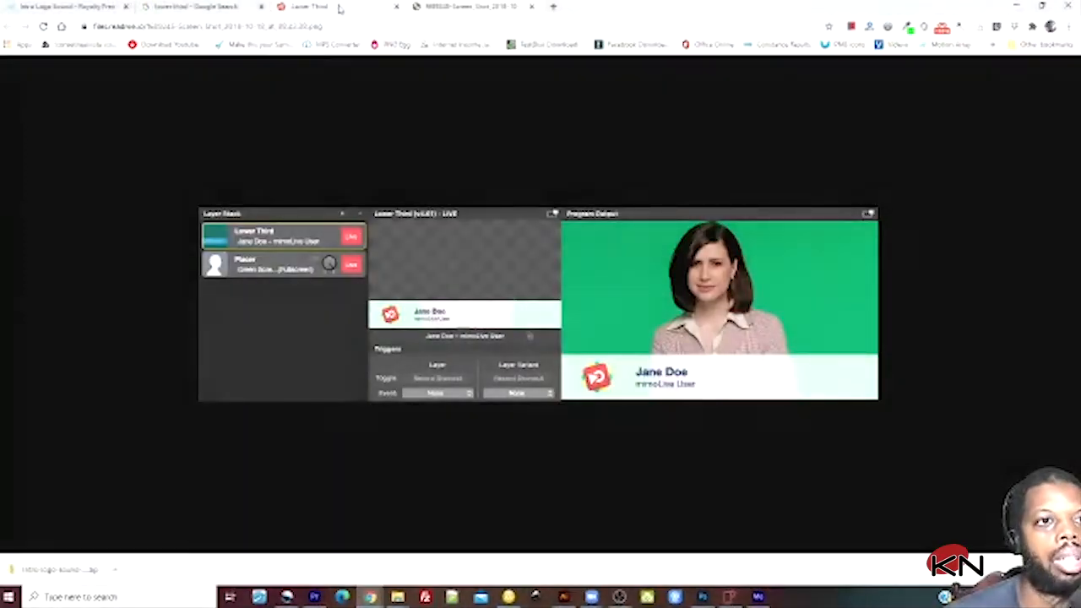
pyautogui.click(338, 7)
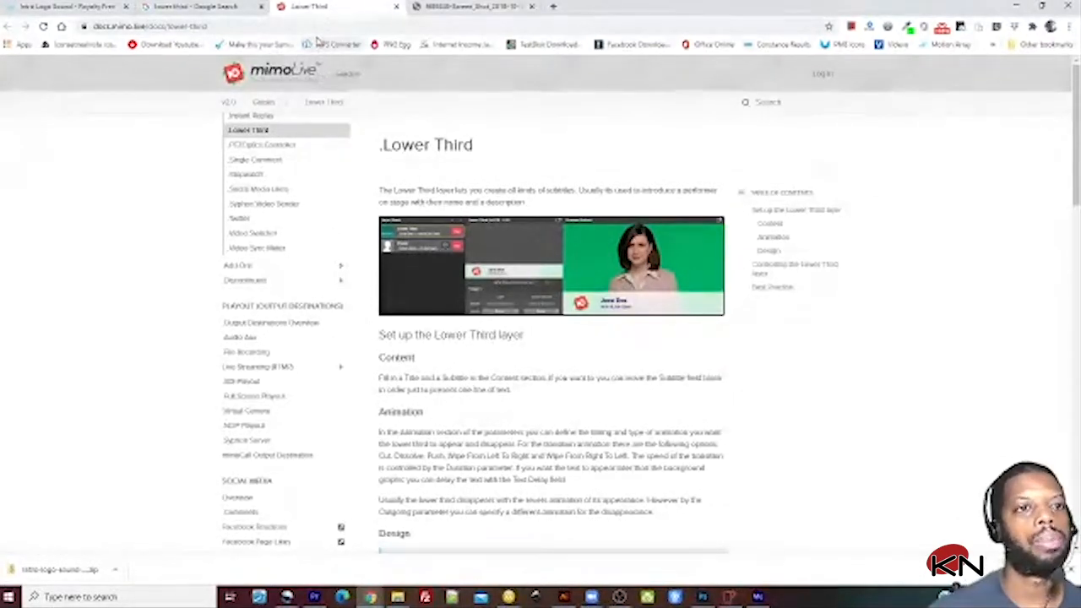
pyautogui.click(889, 45)
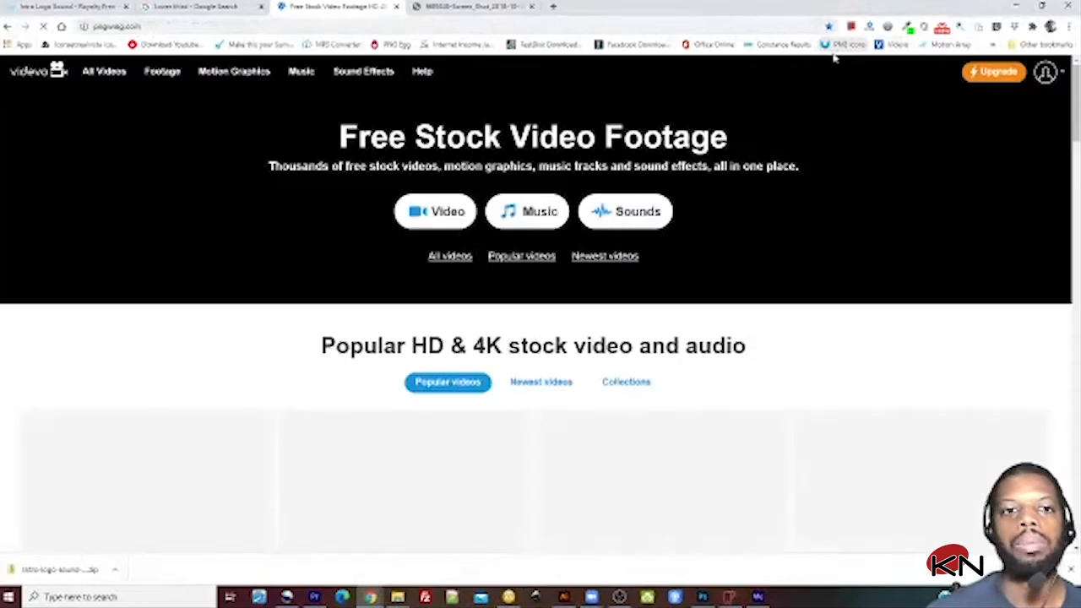
pyautogui.click(847, 45)
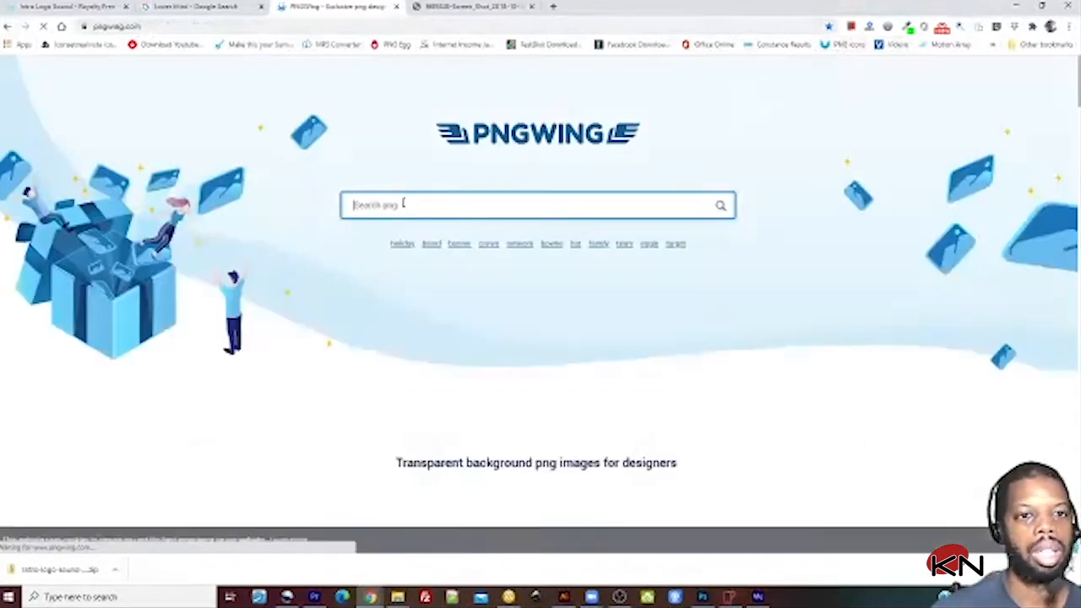
pyautogui.write('logo')
pyautogui.press('Return')
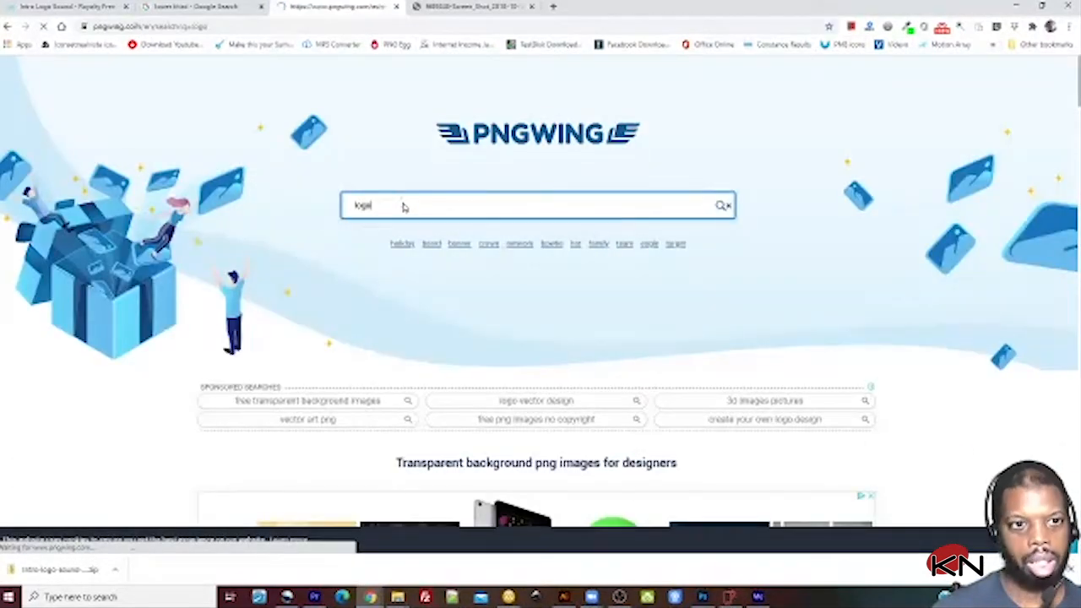
# Step: Find the Superman logo among the PNGWing results and copy its image
pyautogui.scroll(-5, 397, 328)
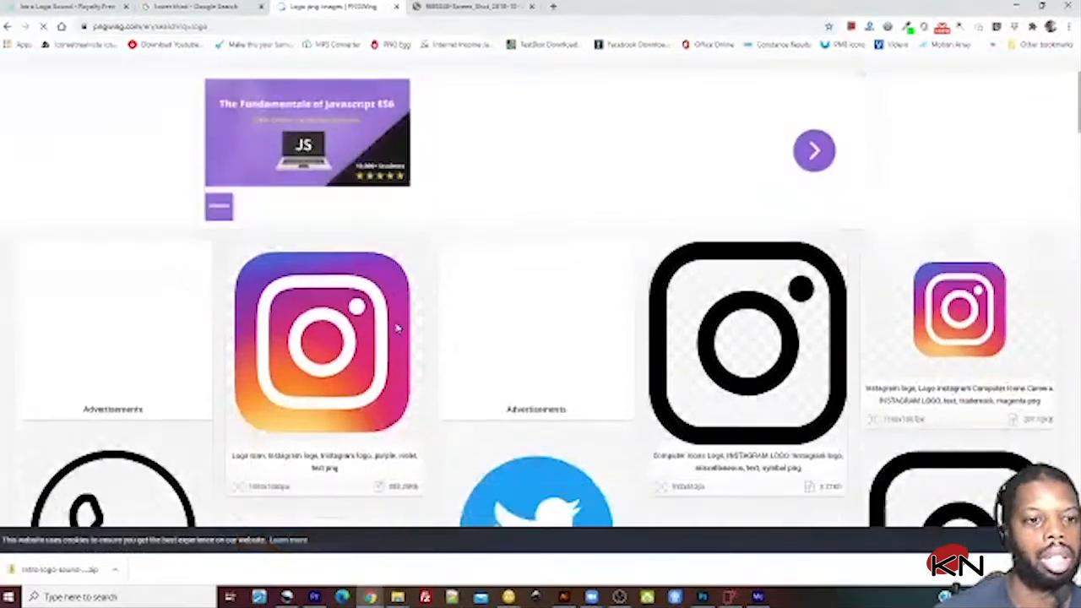
pyautogui.scroll(-4, 397, 327)
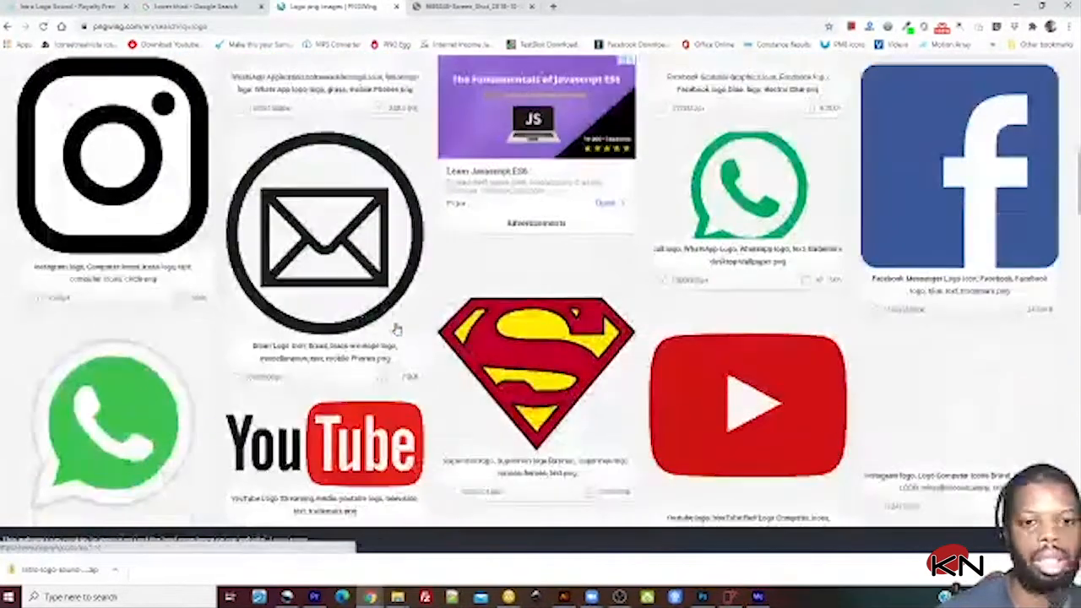
pyautogui.rightClick(525, 359)
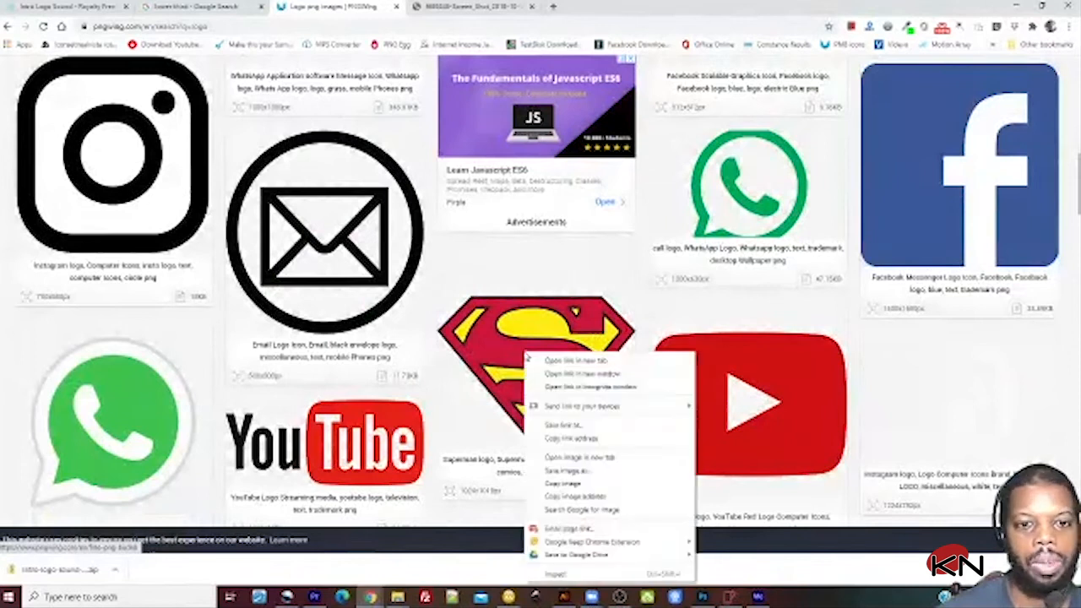
pyautogui.click(581, 484)
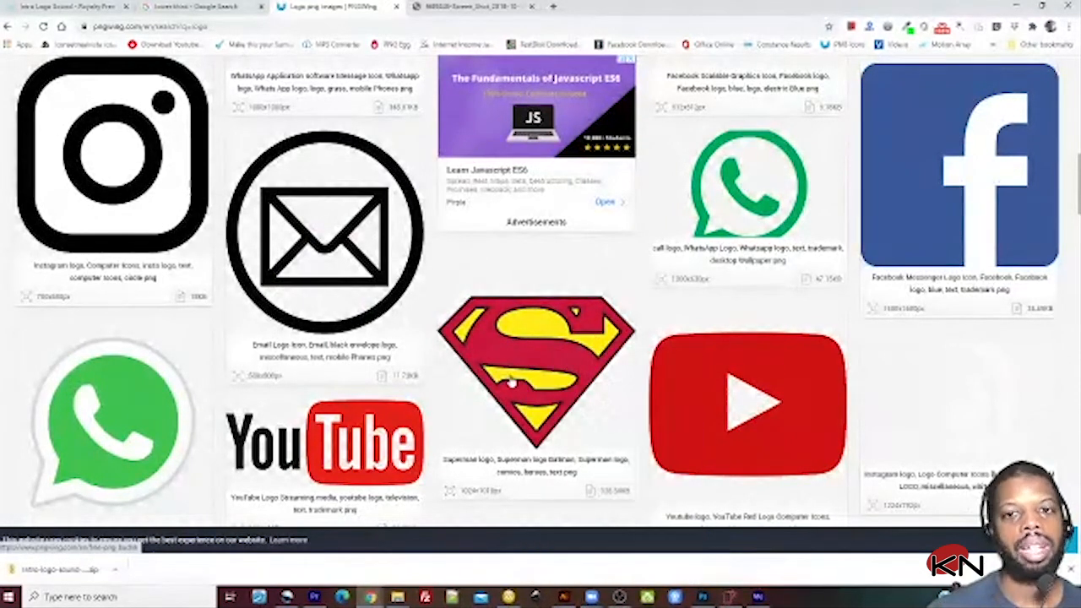
# Step: Switch back to Fireworks, paste the copied Superman logo into the document and reposition it over the middle of the photo
pyautogui.hotkey('alt', 'Tab')
pyautogui.hotkey('alt', 'Tab')
pyautogui.hotkey('alt', 'Tab')
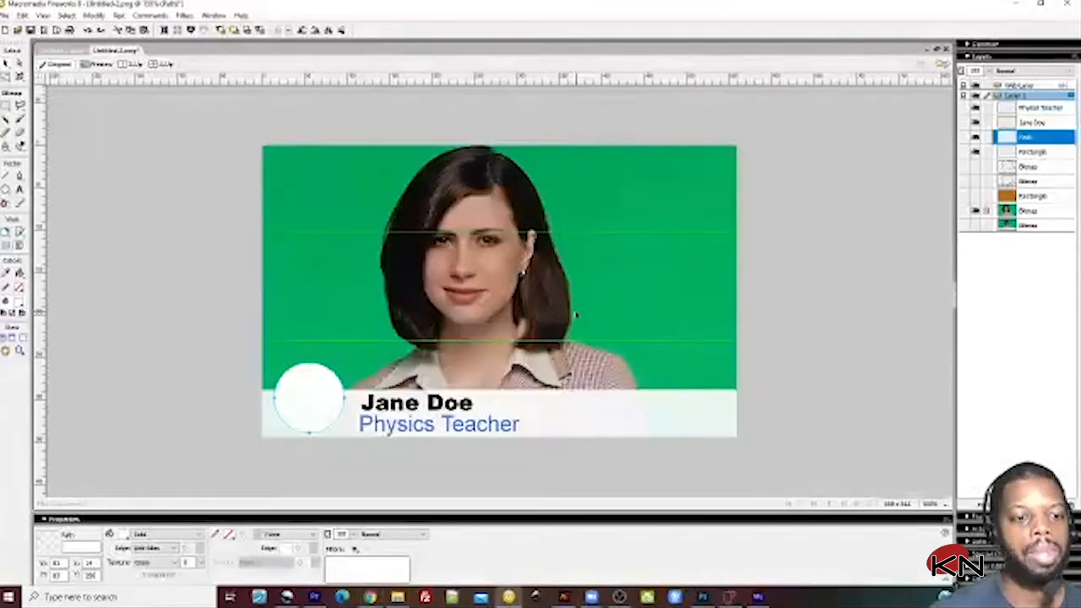
pyautogui.hotkey('ctrl', 'v')
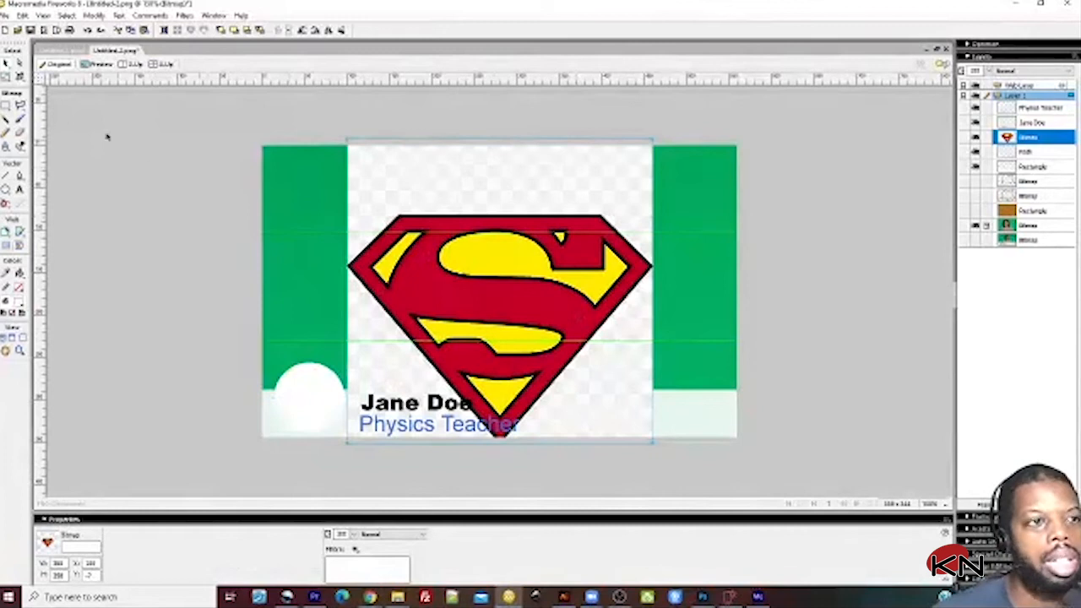
pyautogui.moveTo(428, 283); pyautogui.dragTo(485, 264)
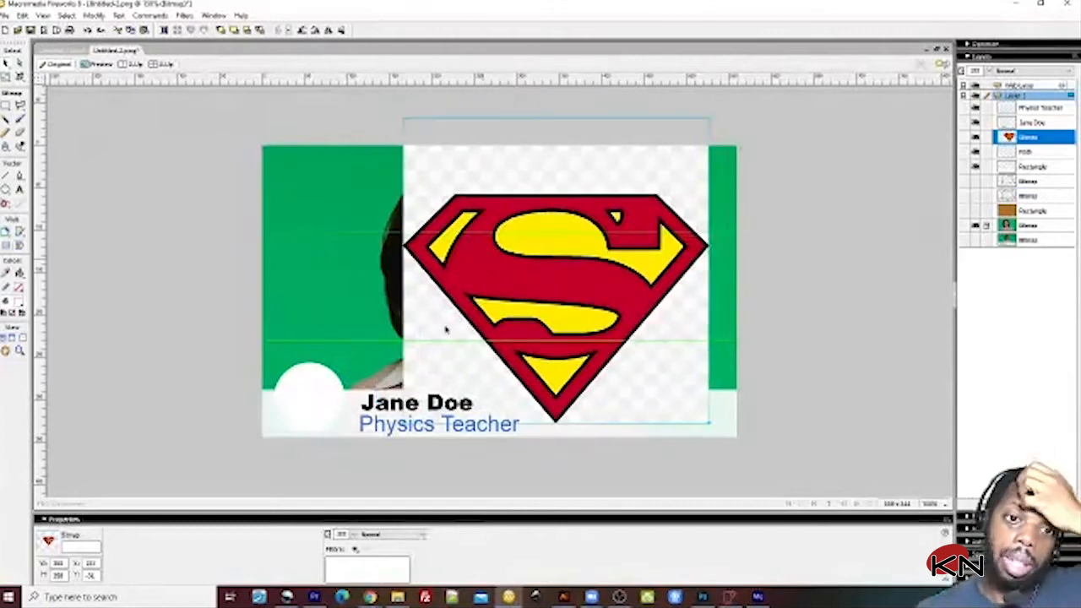
pyautogui.moveTo(538, 203); pyautogui.dragTo(483, 237)
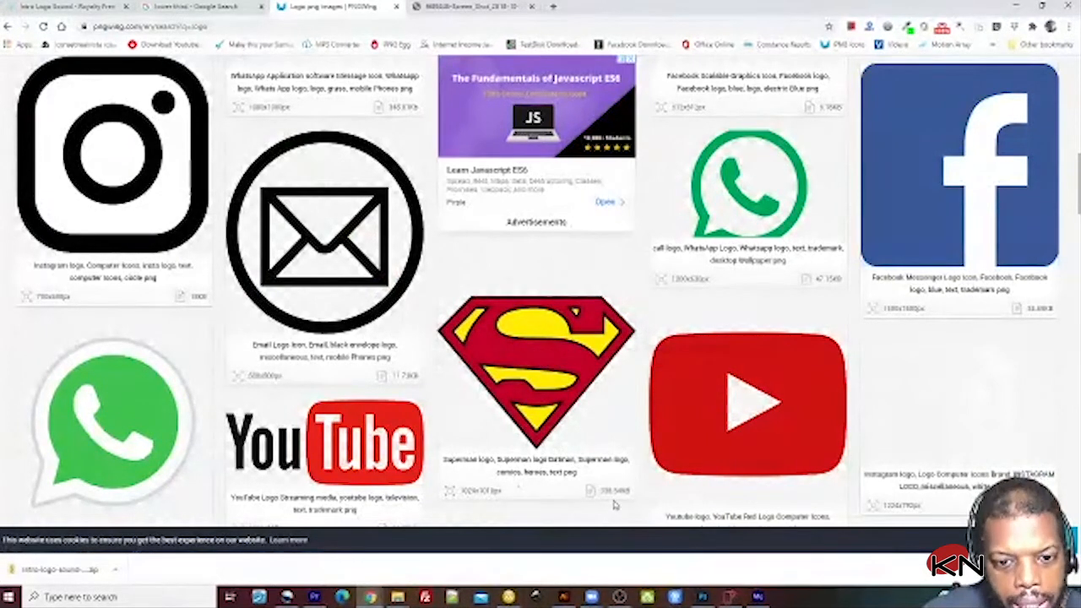
# Step: Open the Superman logo's own page on PNGWing in Chrome and start its free PNG download
pyautogui.click(533, 354)
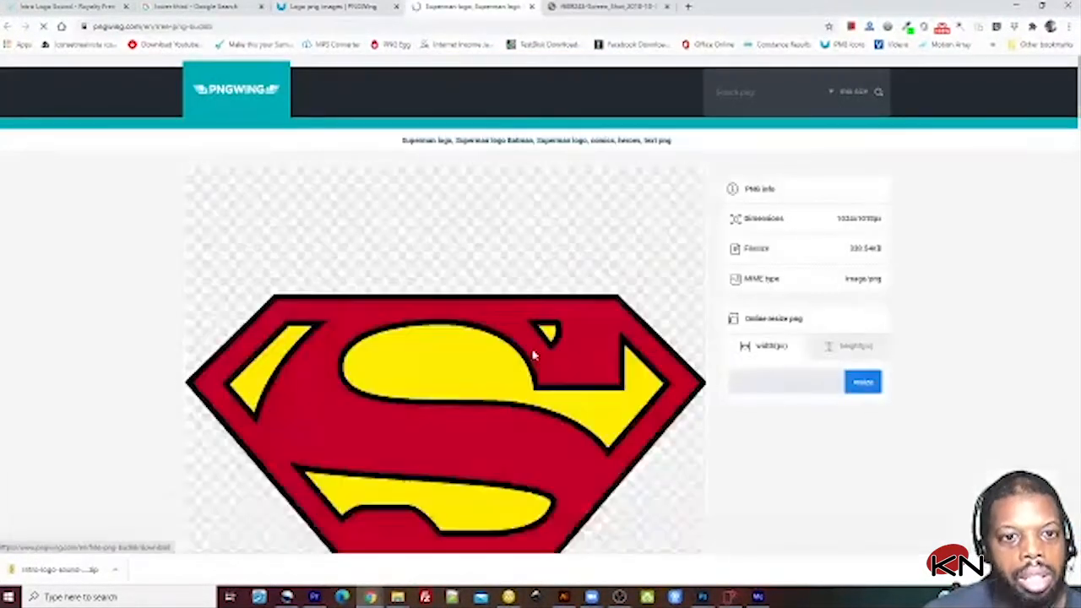
pyautogui.scroll(-6, 445, 340)
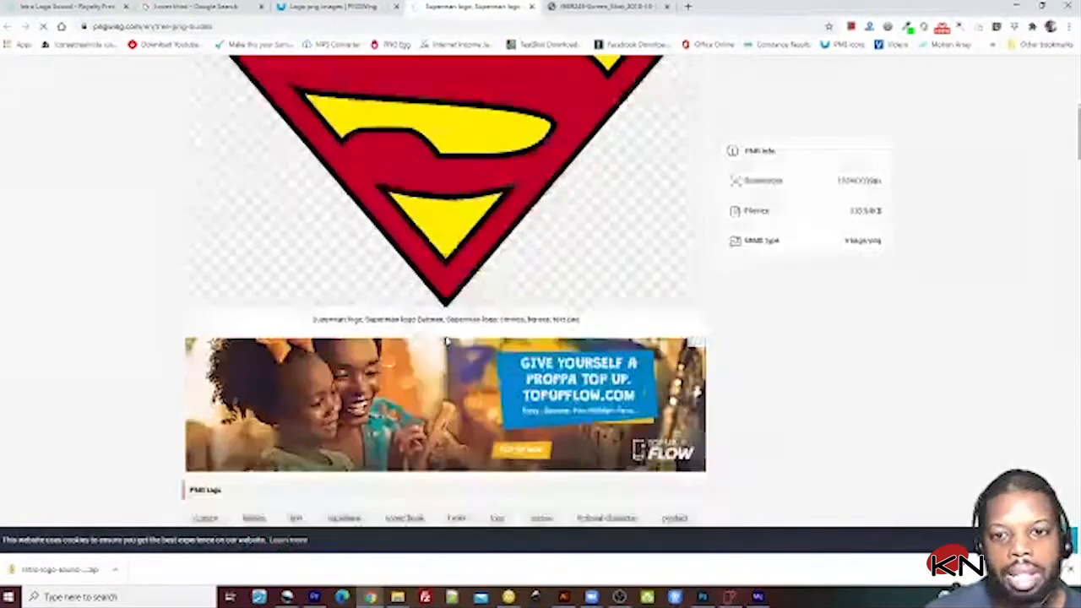
pyautogui.scroll(-3, 446, 341)
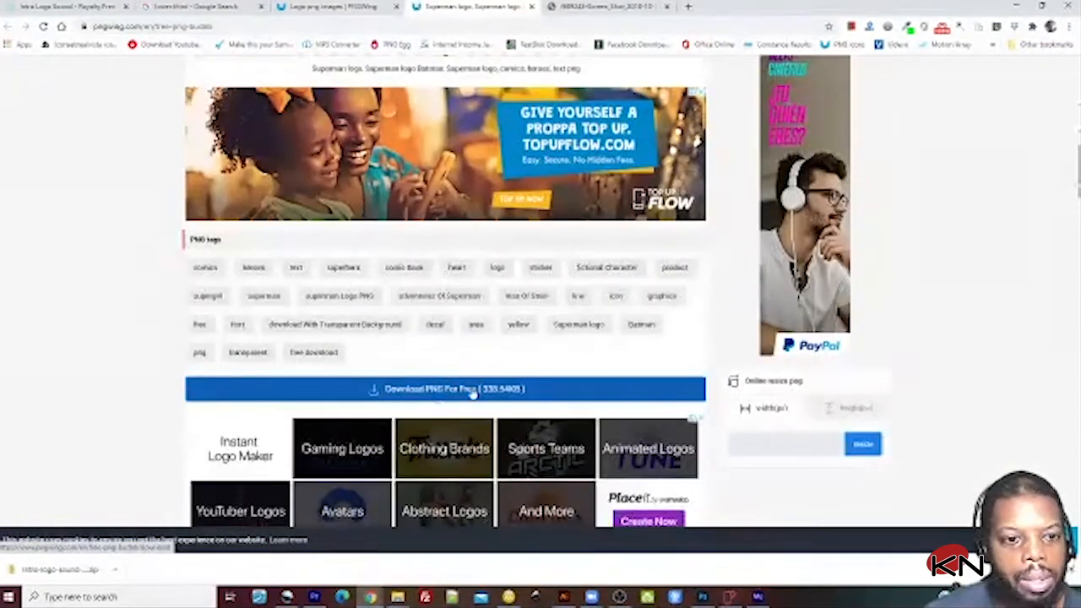
pyautogui.click(440, 393)
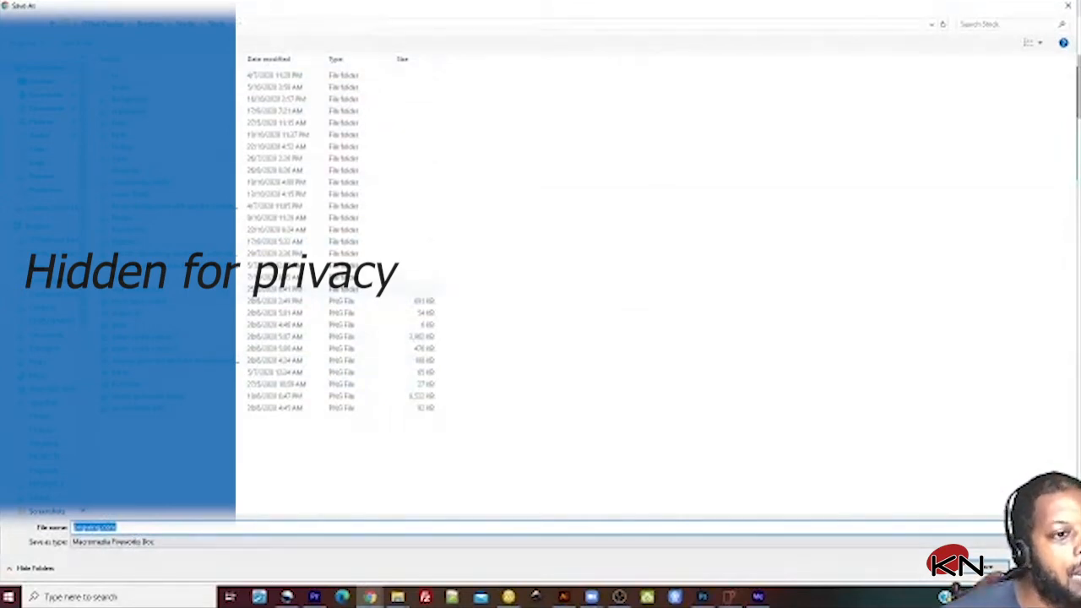
# Step: Browse to the Training folder for the download, create a folder named Stock there and open it
pyautogui.click(194, 24)
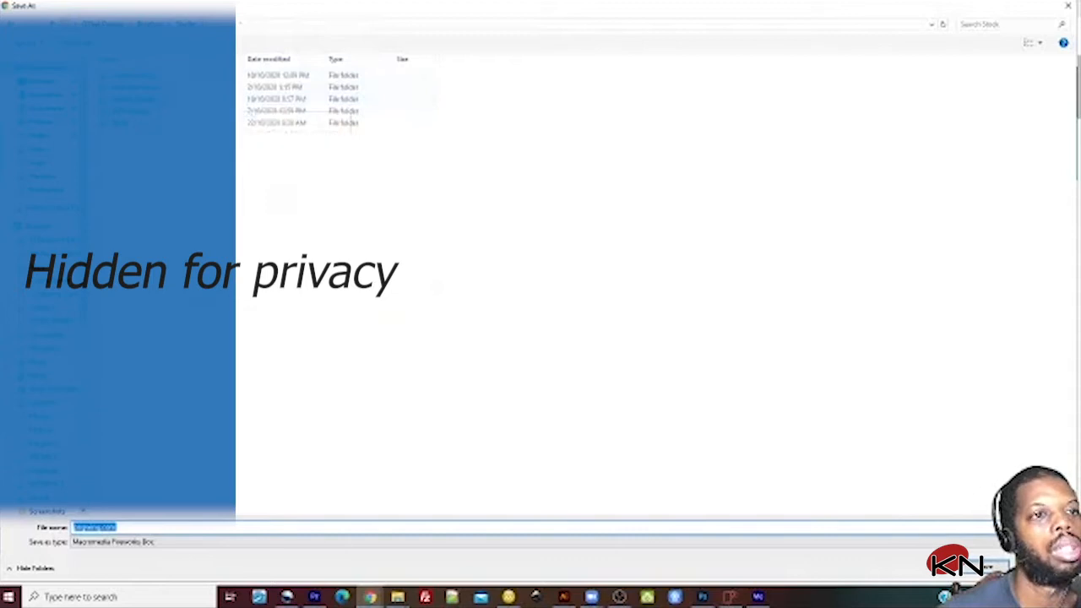
pyautogui.doubleClick(287, 99)
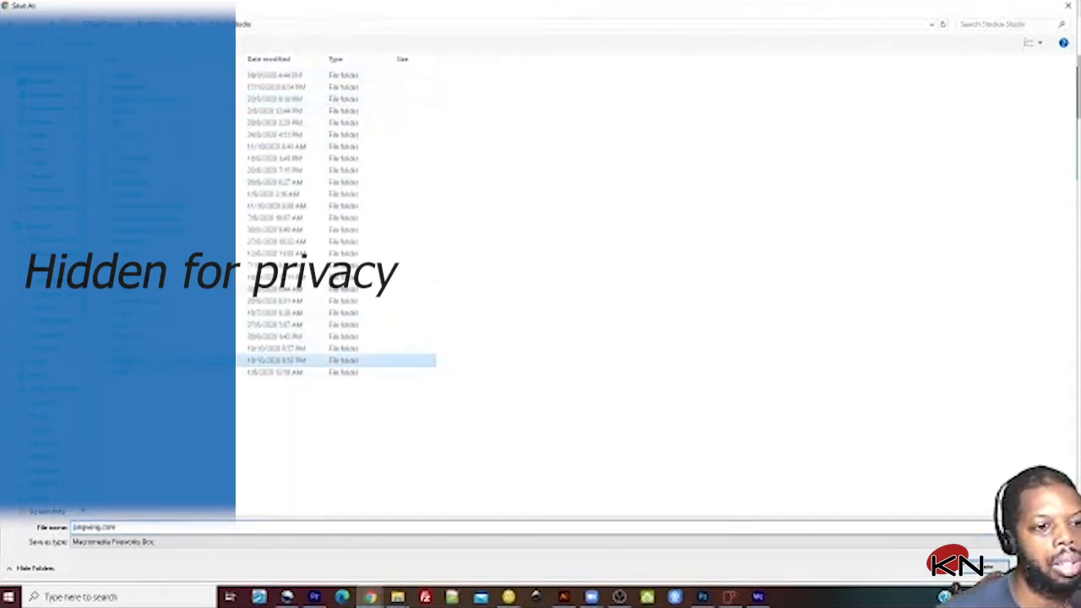
pyautogui.doubleClick(279, 360)
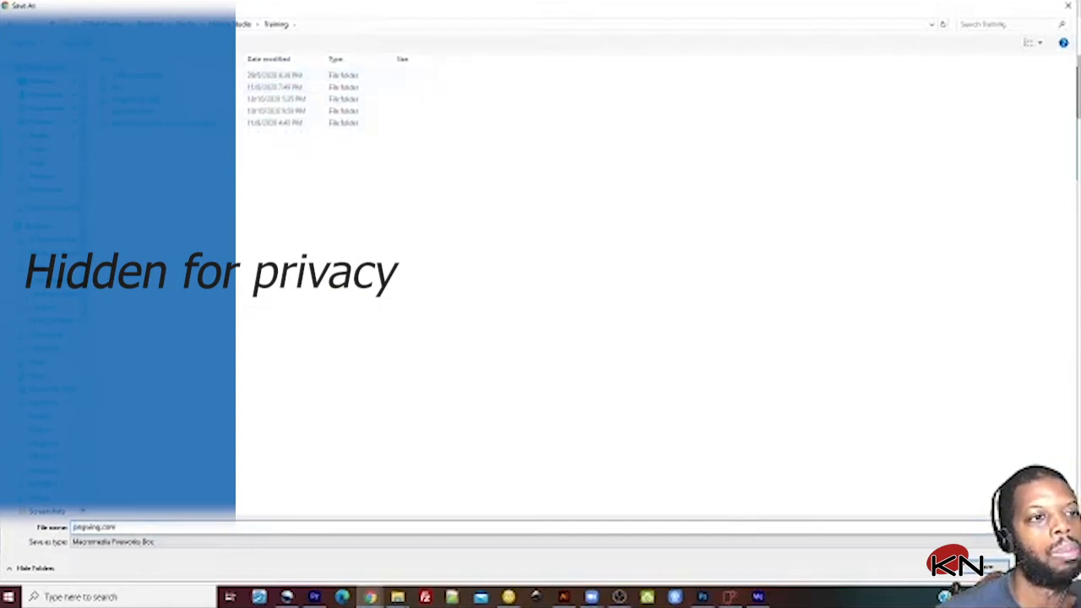
pyautogui.hotkey('ctrl', 'shift', 'n')
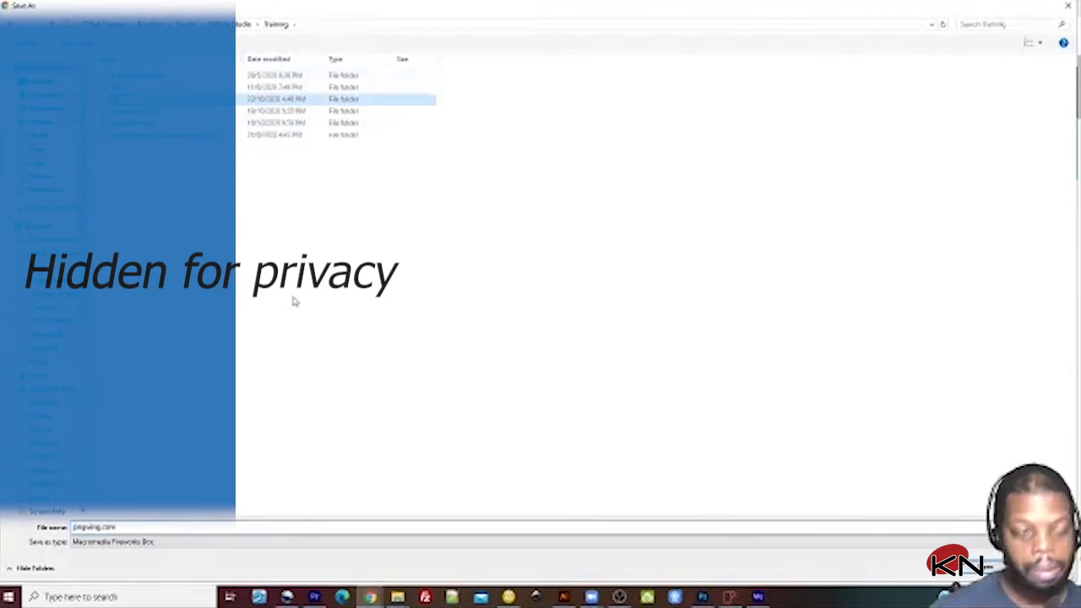
pyautogui.press('Return')
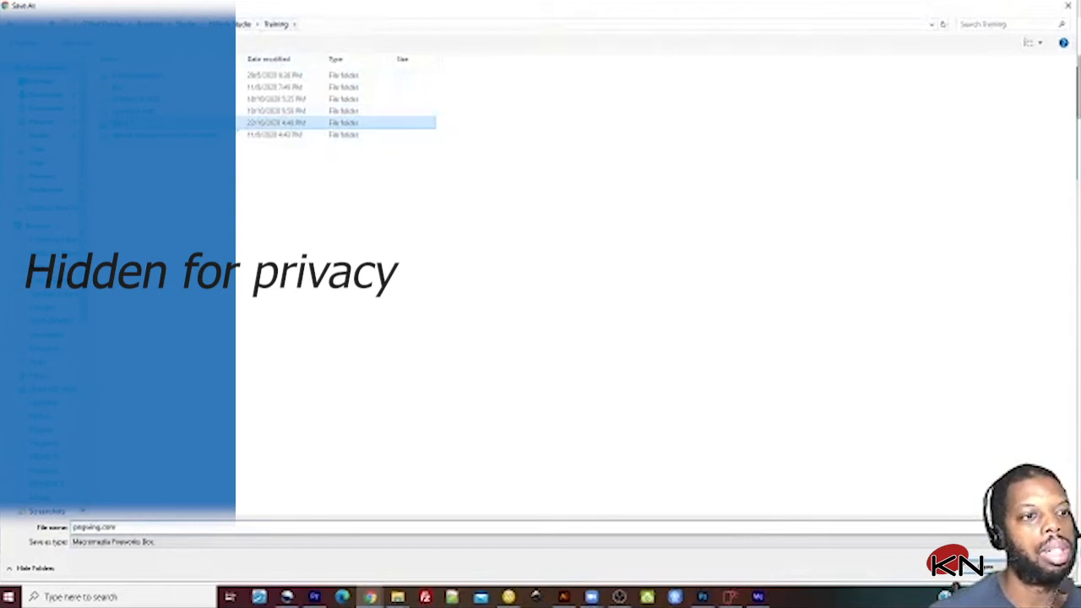
pyautogui.doubleClick(262, 123)
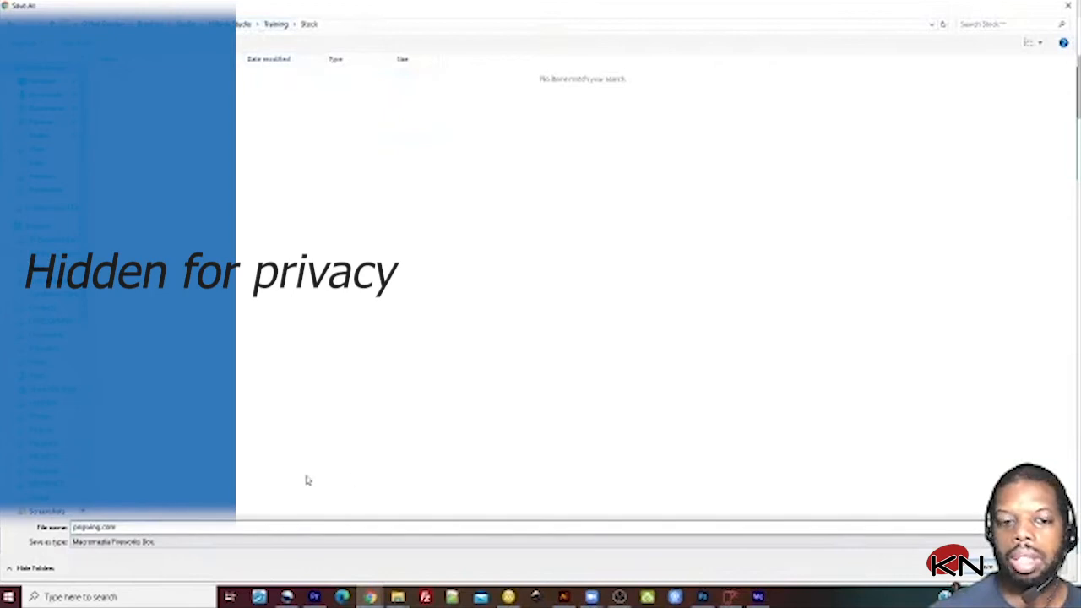
# Step: Save the downloaded image under the file name superman-logo
pyautogui.doubleClick(93, 528)
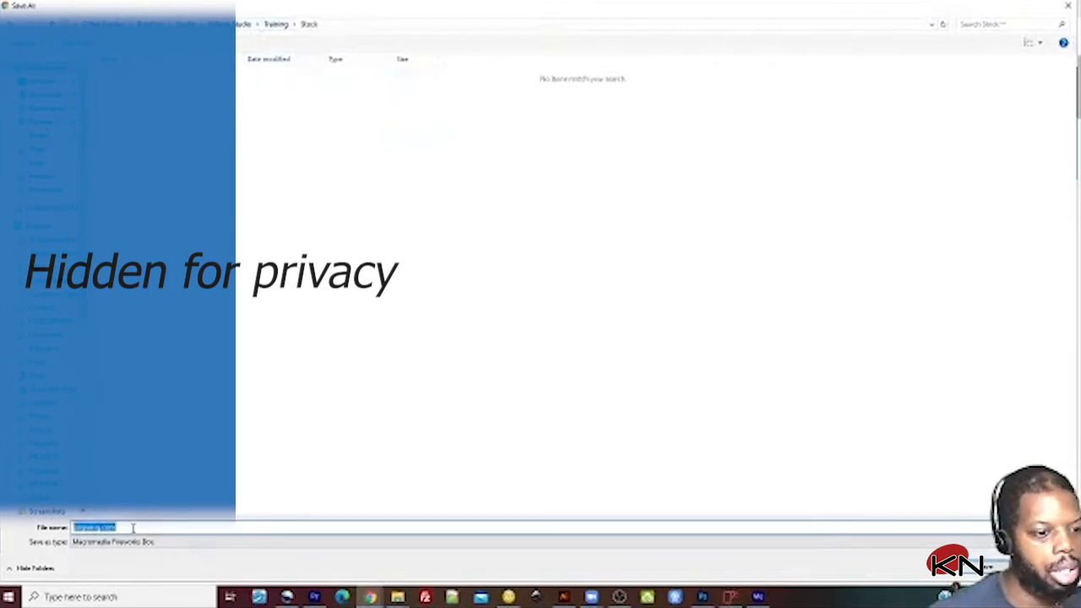
pyautogui.write('fi')
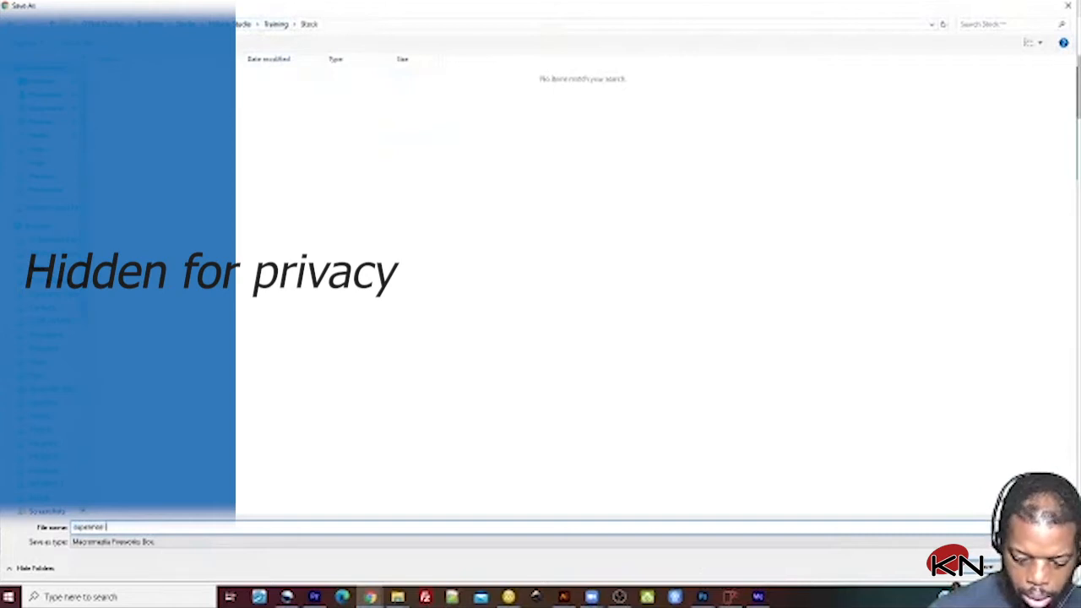
pyautogui.press('Return')
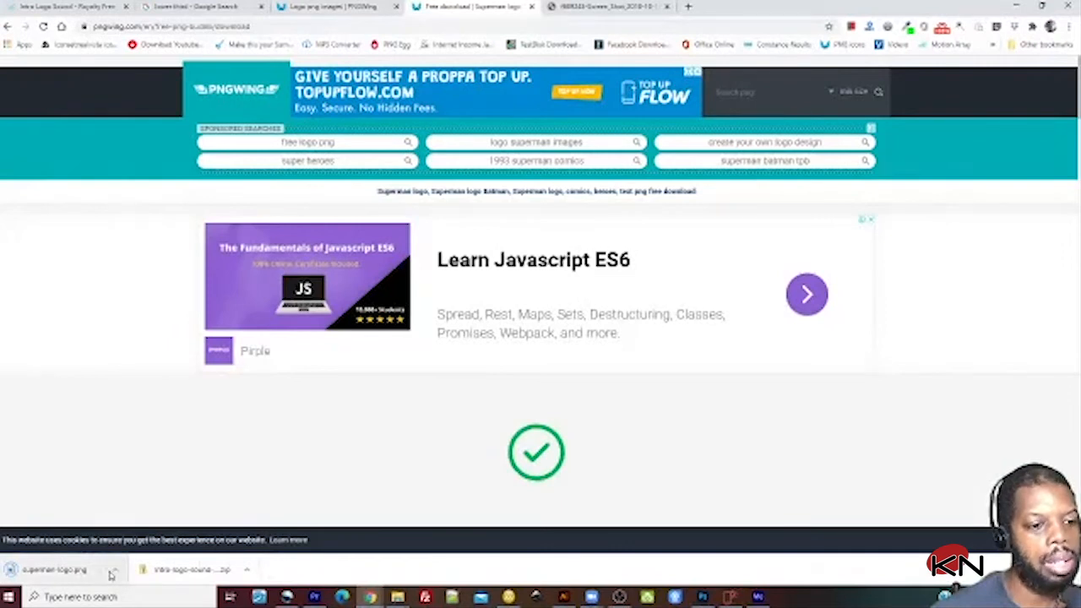
# Step: Show the downloaded superman-logo file in its folder and bring it into the Fireworks document
pyautogui.click(116, 570)
pyautogui.click(140, 534)
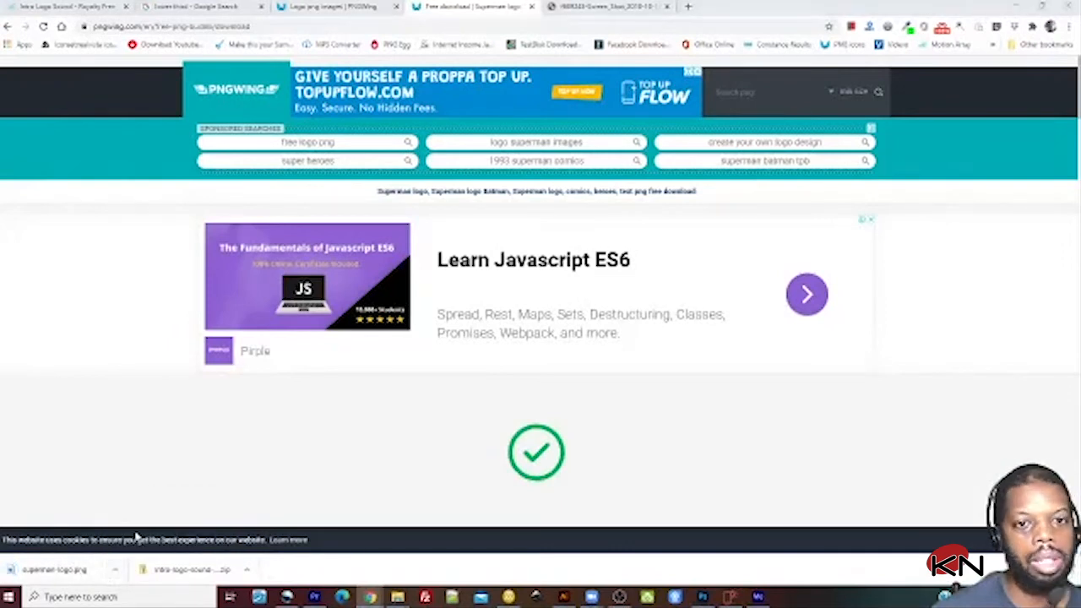
pyautogui.scroll(-5, 497, 340)
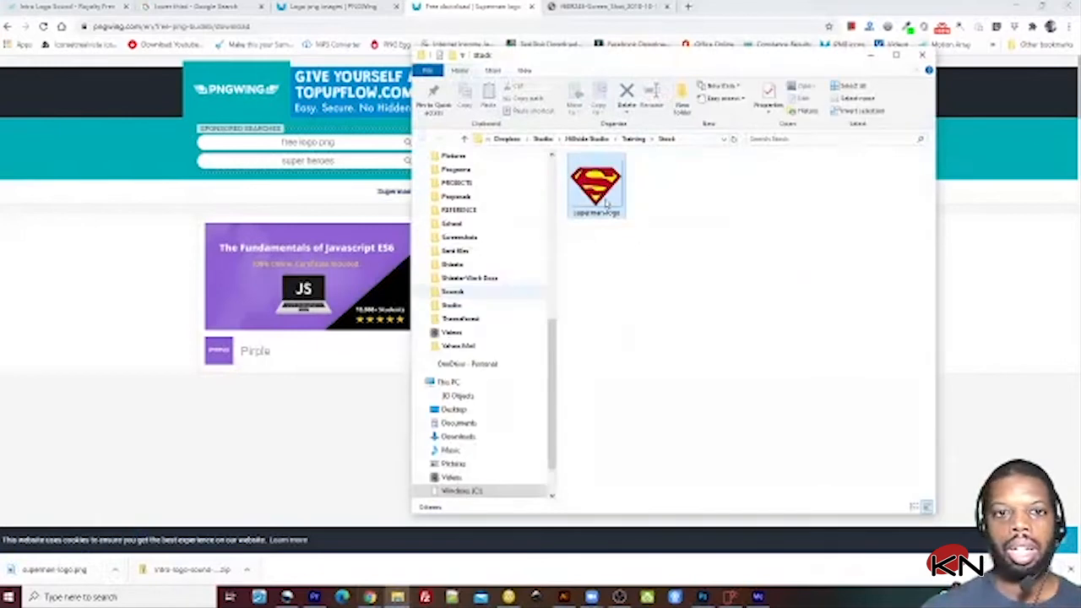
pyautogui.moveTo(595, 190); pyautogui.dragTo(310, 201)
# Step: Move the imported full-size Superman logo down across the lower part of the canvas, uncovering most of the pasted copy
pyautogui.moveTo(548, 429); pyautogui.dragTo(672, 223)
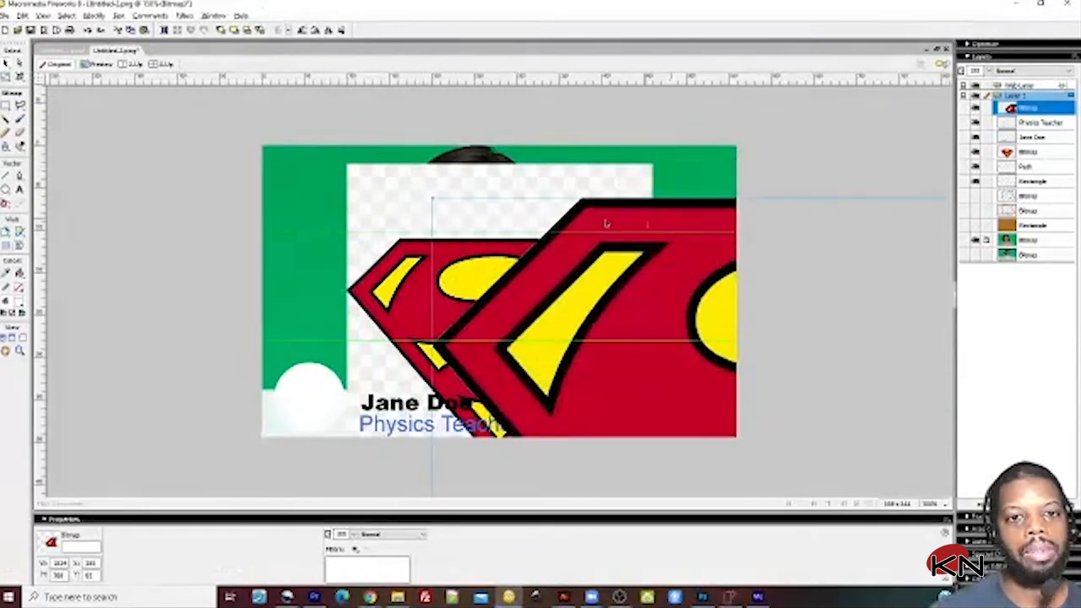
pyautogui.moveTo(544, 270); pyautogui.dragTo(478, 251)
pyautogui.moveTo(411, 206); pyautogui.dragTo(532, 401)
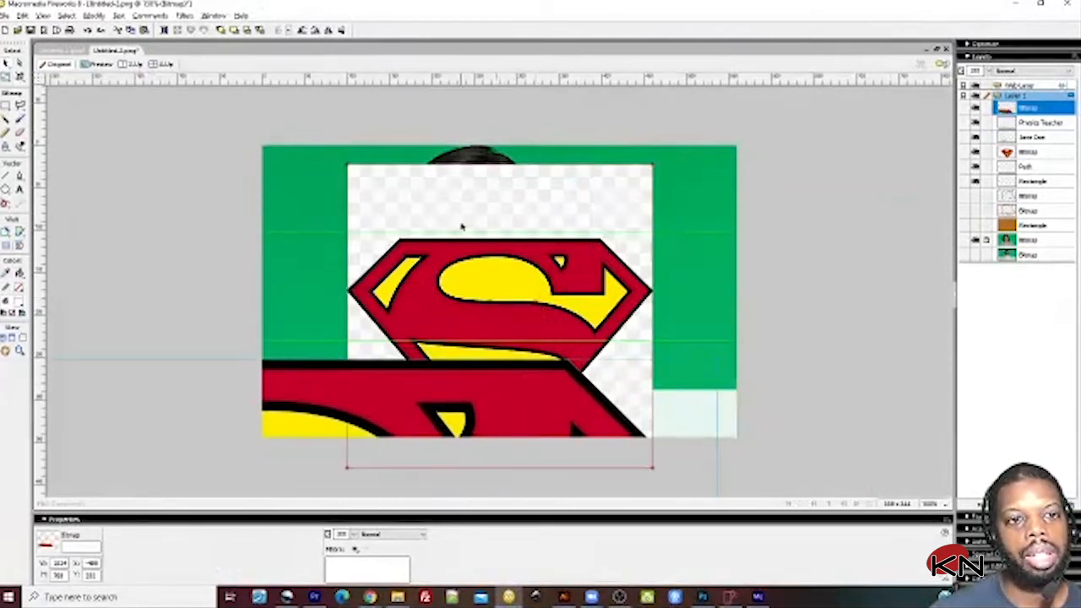
# Step: Move the pasted Superman logo with the checkerboard background to the lower-right corner of the canvas and deselect it
pyautogui.click(456, 211)
pyautogui.moveTo(461, 323); pyautogui.dragTo(732, 401)
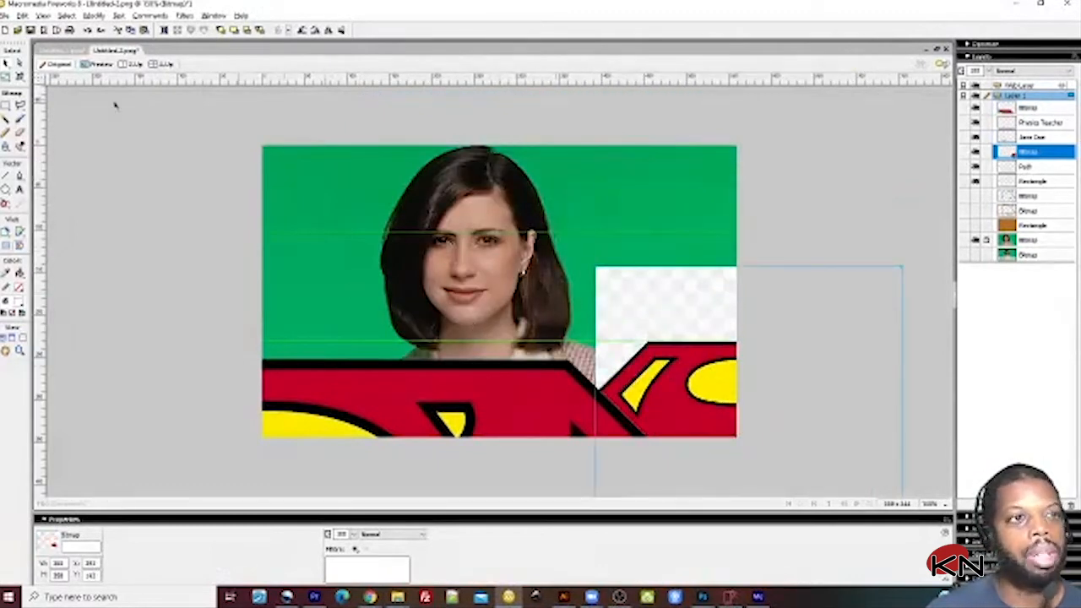
pyautogui.click(568, 125)
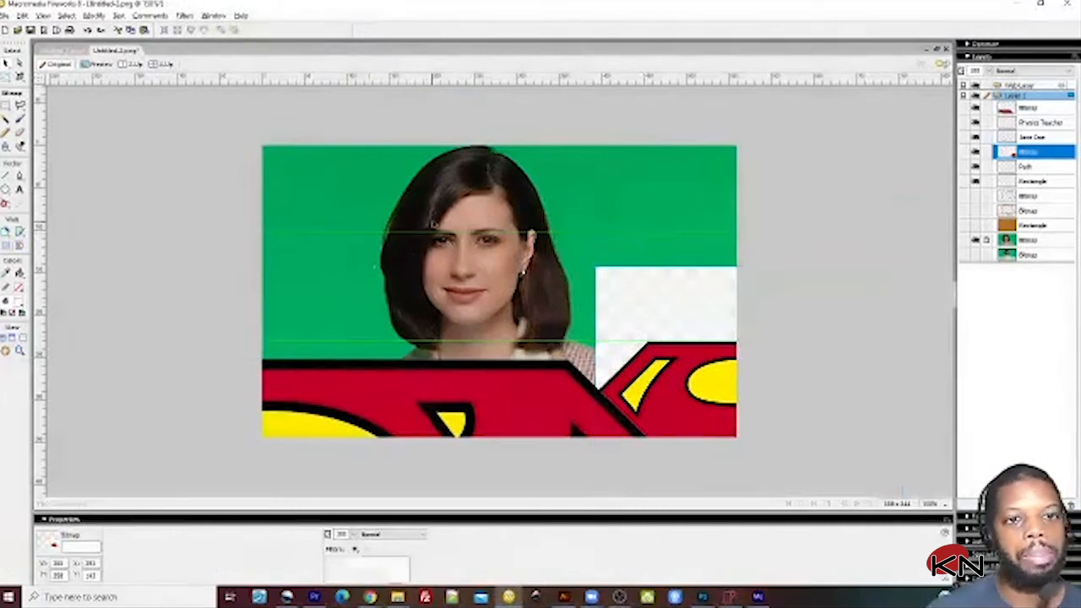
# Step: Switch to the browser, view the image options of the lower-third reference screenshot, and return to Fireworks
pyautogui.hotkey('alt', 'Tab')
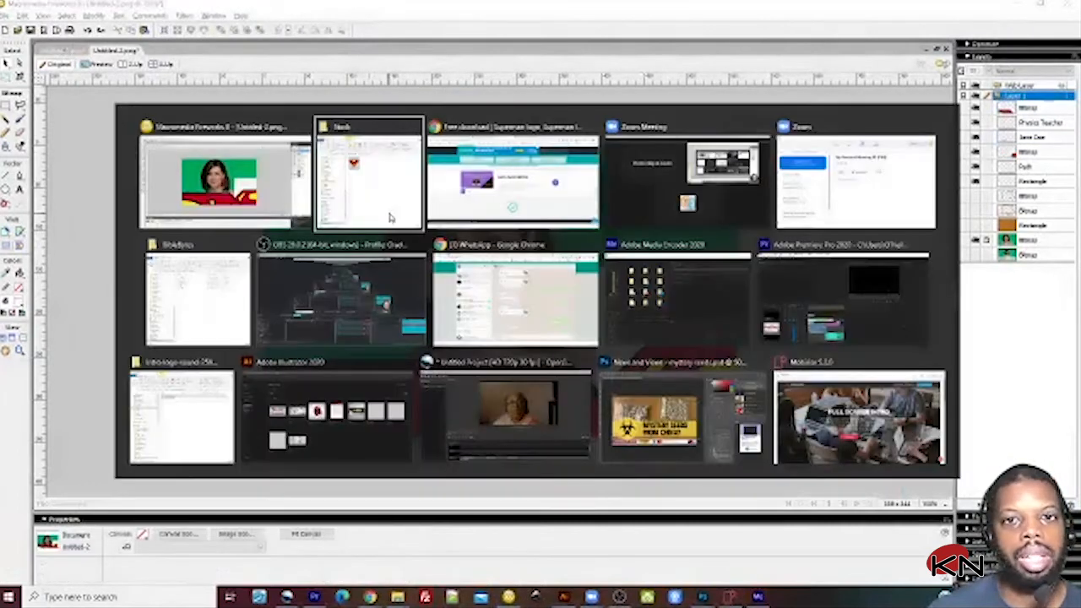
pyautogui.hotkey('alt', 'Tab')
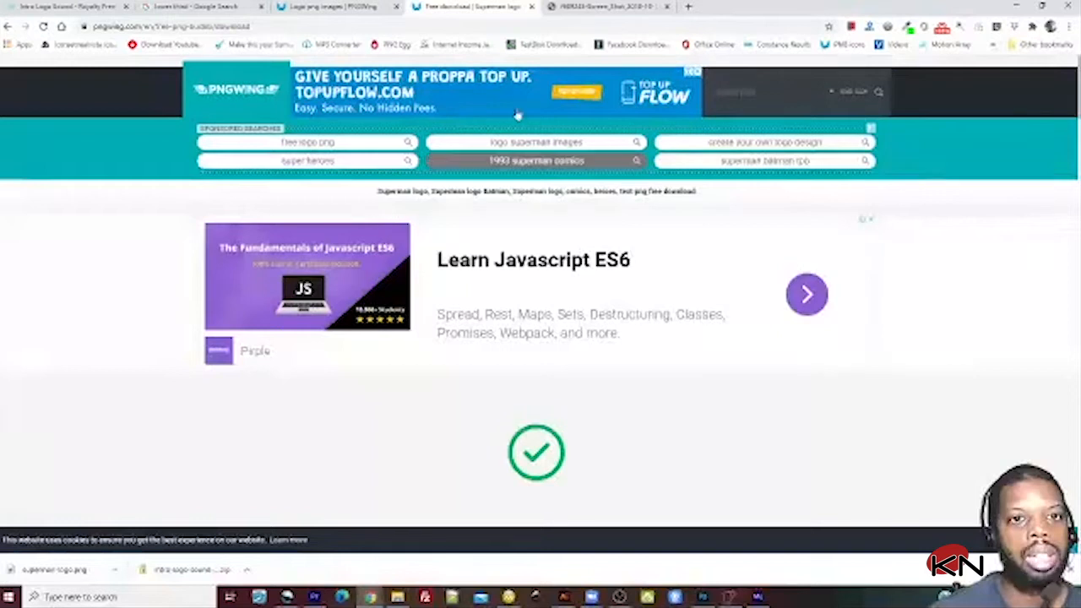
pyautogui.click(570, 5)
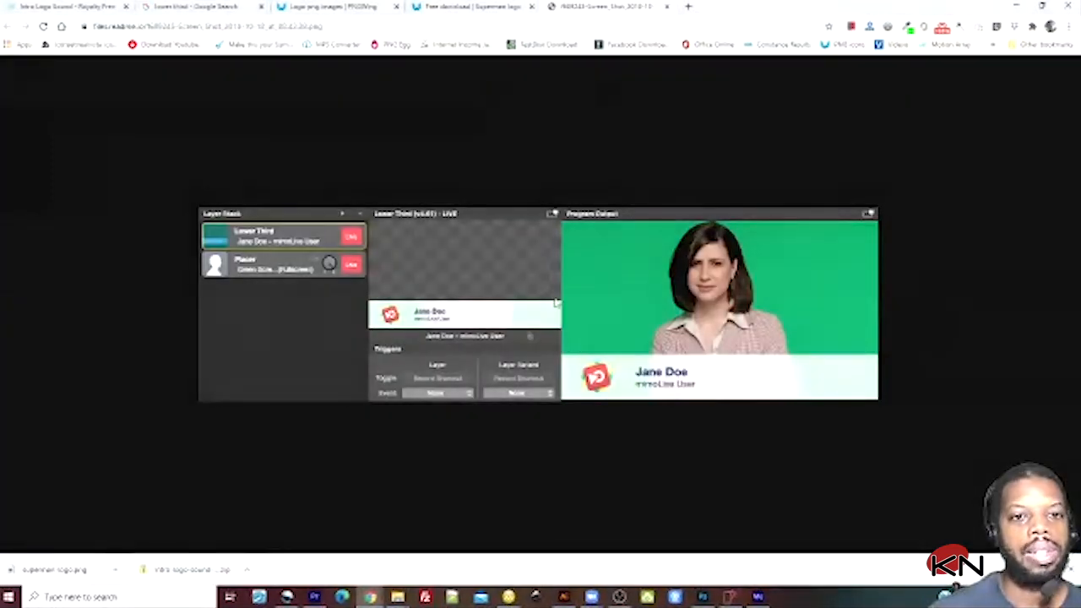
pyautogui.rightClick(556, 301)
pyautogui.click(596, 334)
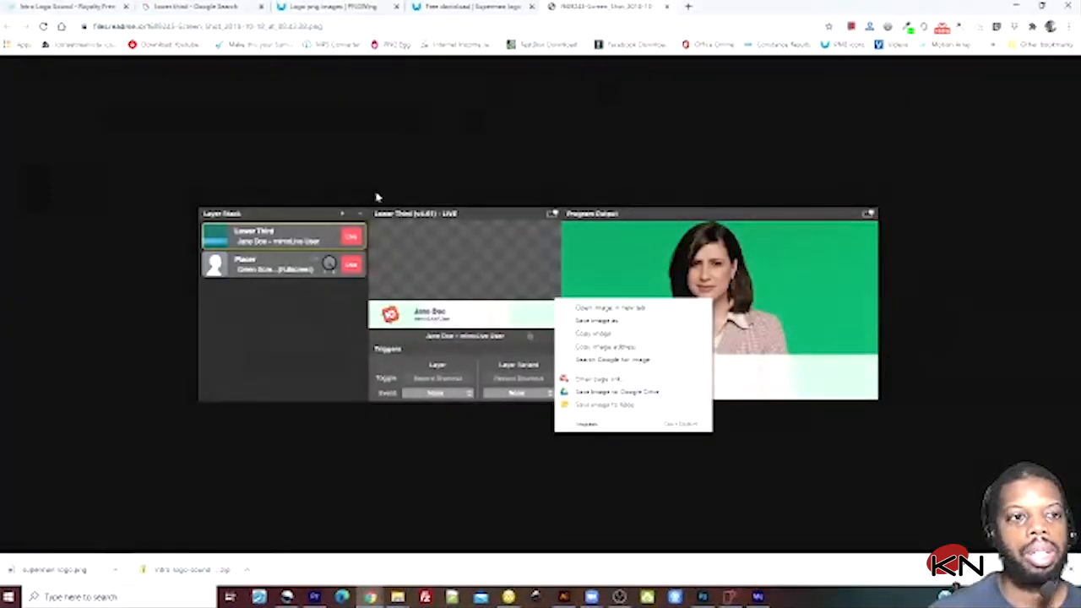
pyautogui.hotkey('alt', 'Tab')
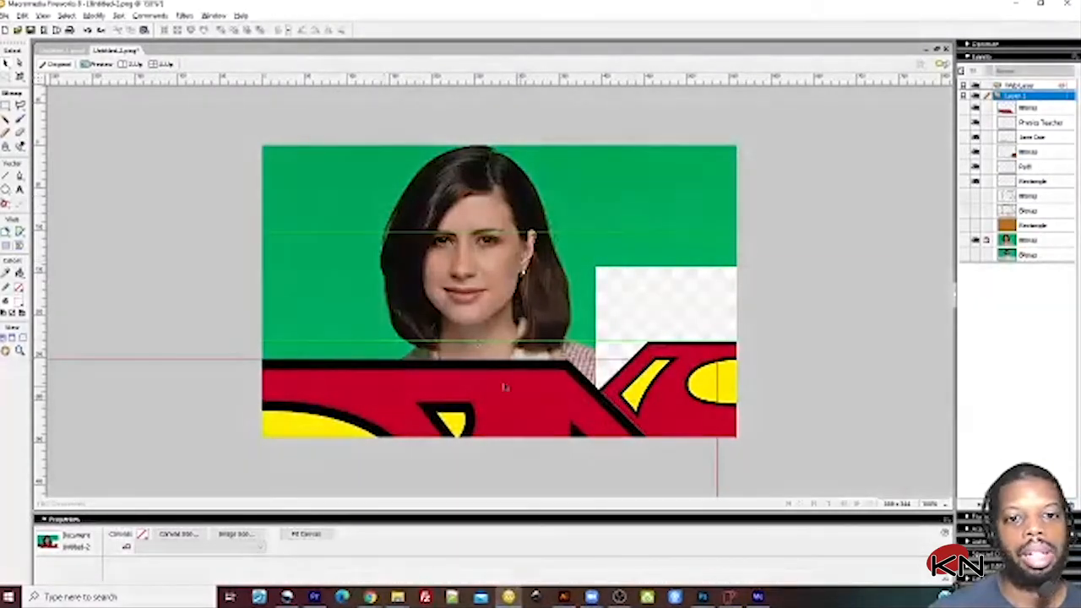
# Step: Scale the imported full-size Superman logo down to about 378 px wide and place it over the woman's portrait
pyautogui.hotkey('ctrl', 'v')
pyautogui.moveTo(626, 223); pyautogui.dragTo(784, 273)
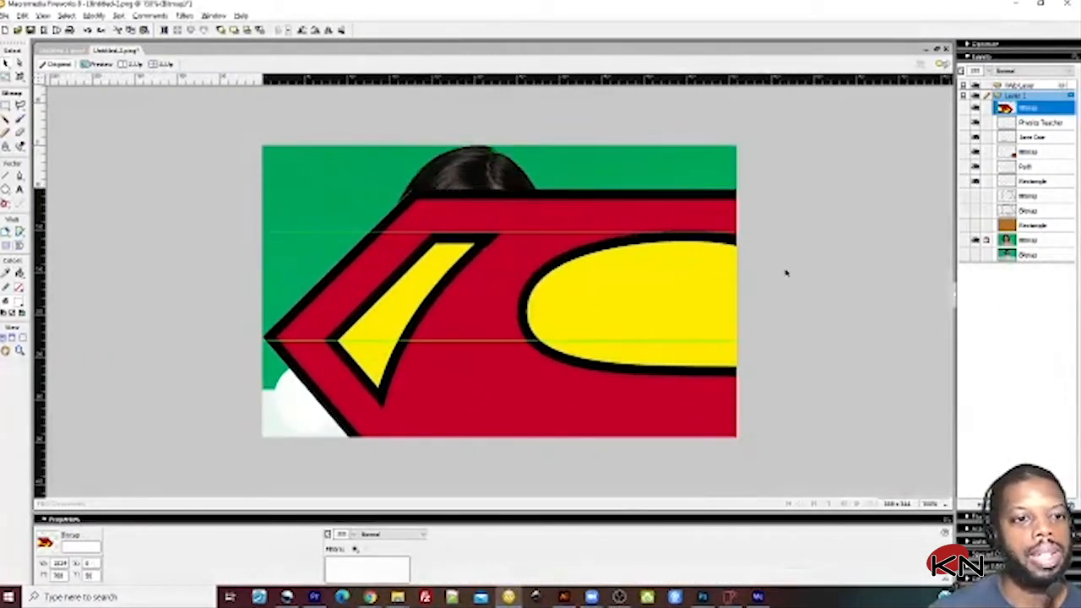
pyautogui.moveTo(292, 274); pyautogui.dragTo(244, 177)
pyautogui.click(7, 76)
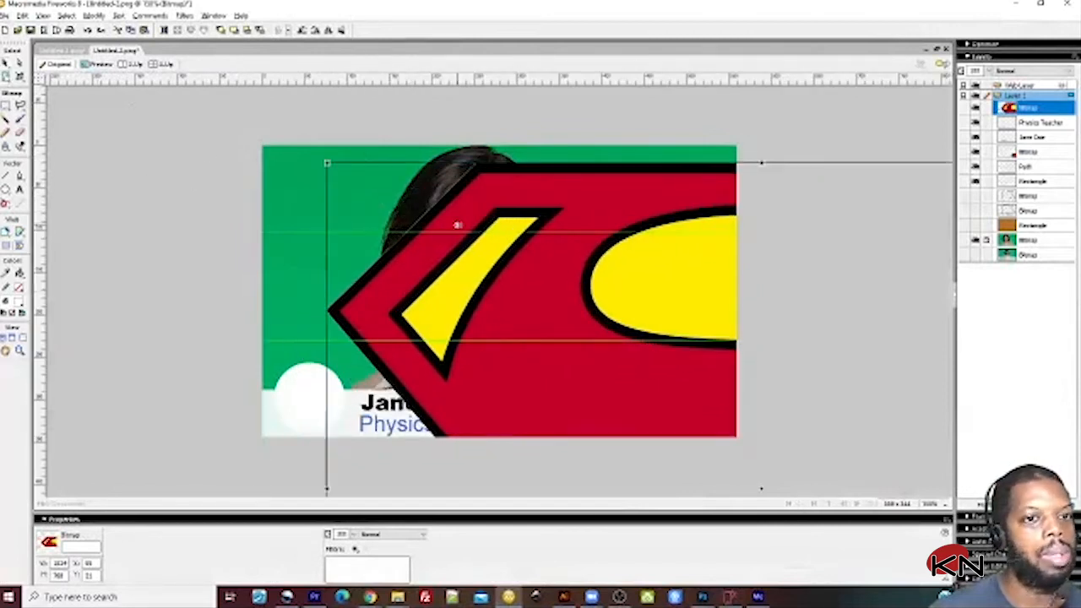
pyautogui.moveTo(326, 163); pyautogui.dragTo(596, 345)
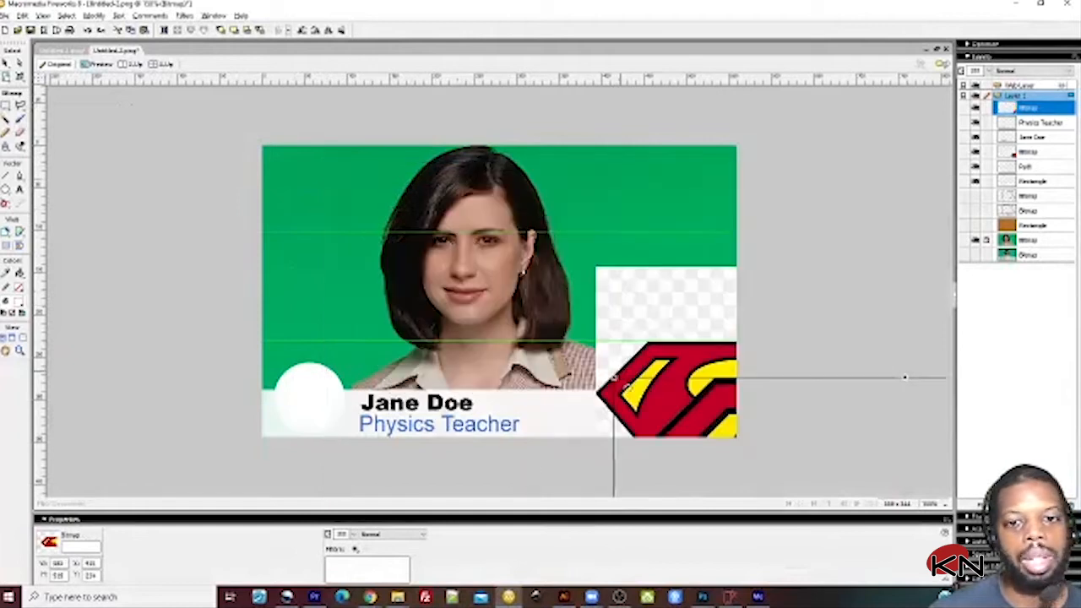
pyautogui.moveTo(322, 205); pyautogui.dragTo(541, 372)
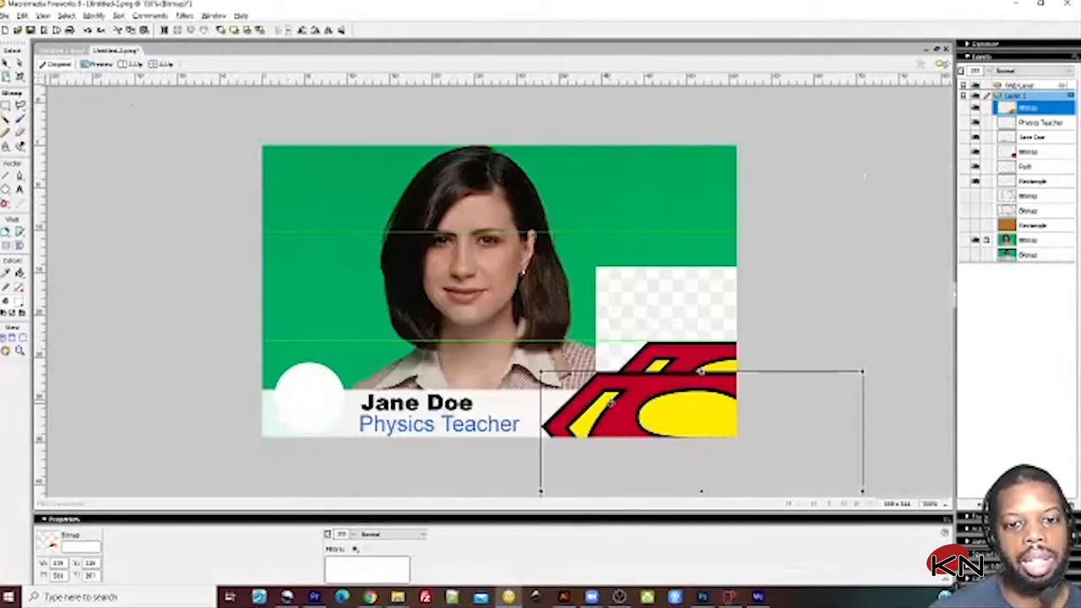
pyautogui.moveTo(356, 227)
pyautogui.mouseDown()
pyautogui.moveTo(359, 180)
pyautogui.moveTo(345, 189)
pyautogui.mouseUp()
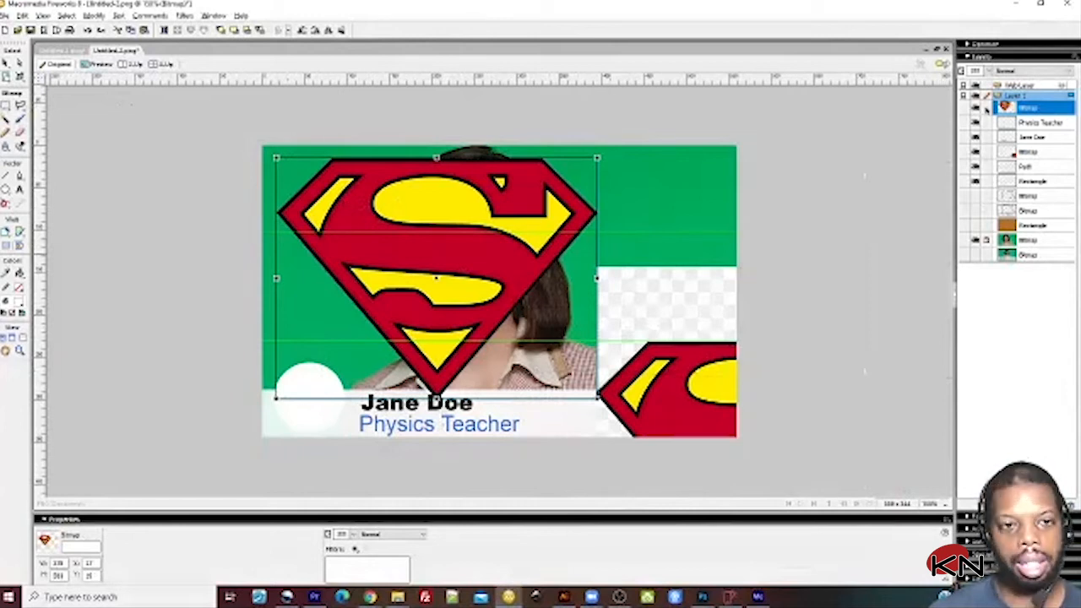
# Step: Move the scaled transparent logo beside and over the pasted copy for a 300% comparison, and hide the transparent one
pyautogui.moveTo(363, 217); pyautogui.dragTo(709, 258)
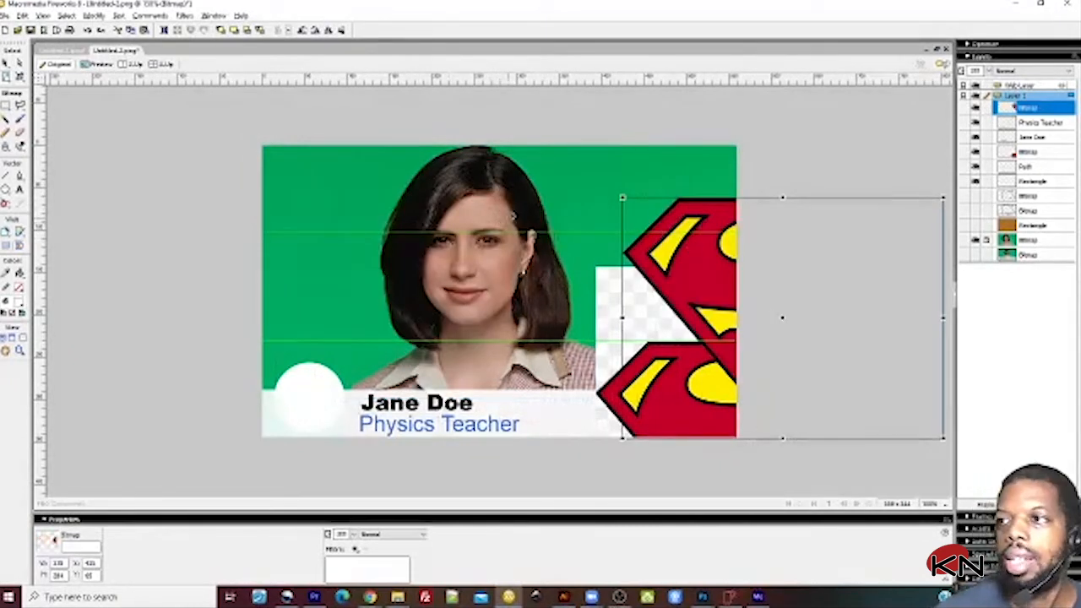
pyautogui.click(932, 504)
pyautogui.click(959, 428)
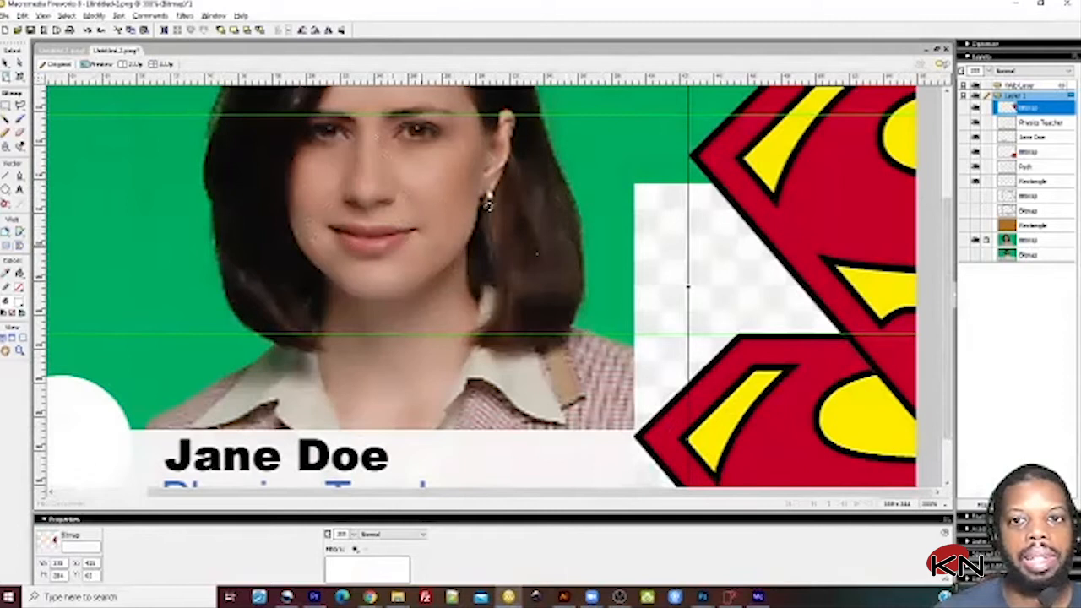
pyautogui.moveTo(949, 292); pyautogui.dragTo(947, 326)
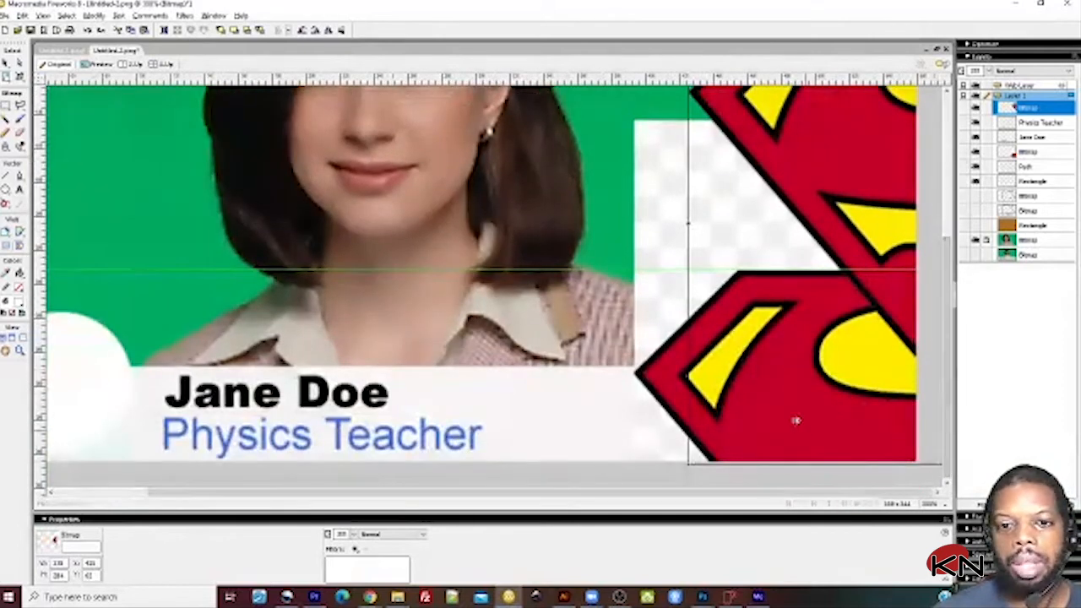
pyautogui.moveTo(802, 168); pyautogui.dragTo(251, 307)
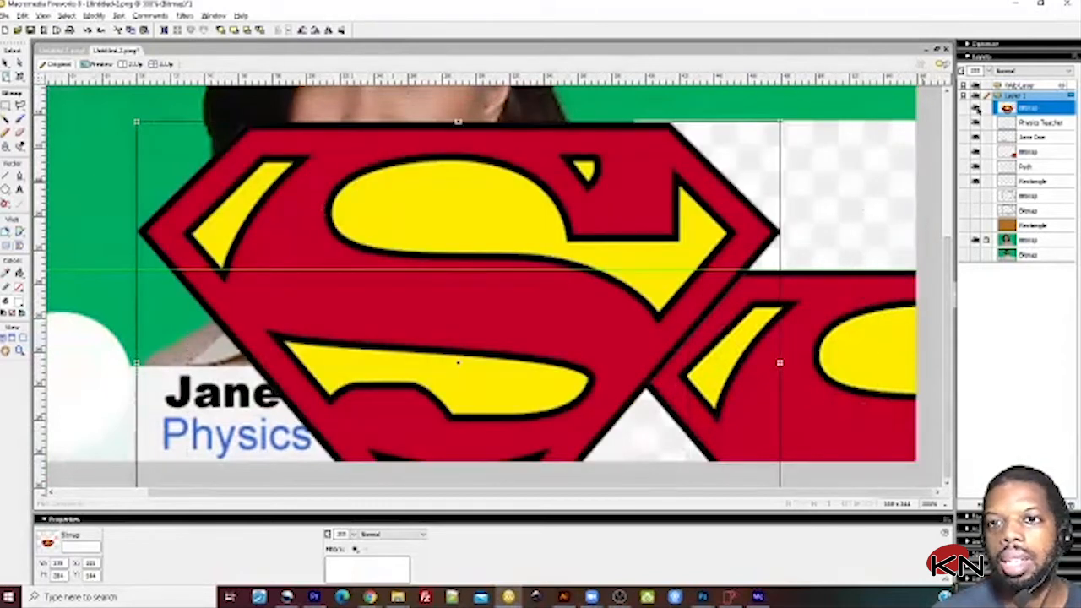
pyautogui.click(977, 109)
# Step: Move the pasted logo copy to the middle of the lower third and delete its checkerboard areas using the Magic Wand
pyautogui.moveTo(851, 378); pyautogui.dragTo(412, 321)
pyautogui.moveTo(323, 214); pyautogui.dragTo(396, 235)
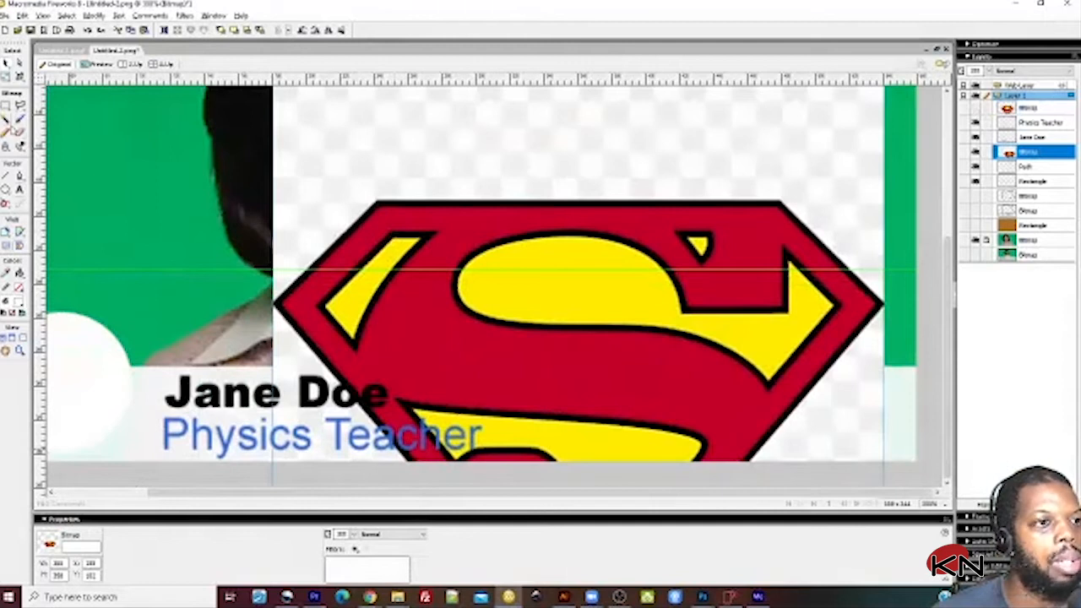
pyautogui.click(7, 121)
pyautogui.click(406, 153)
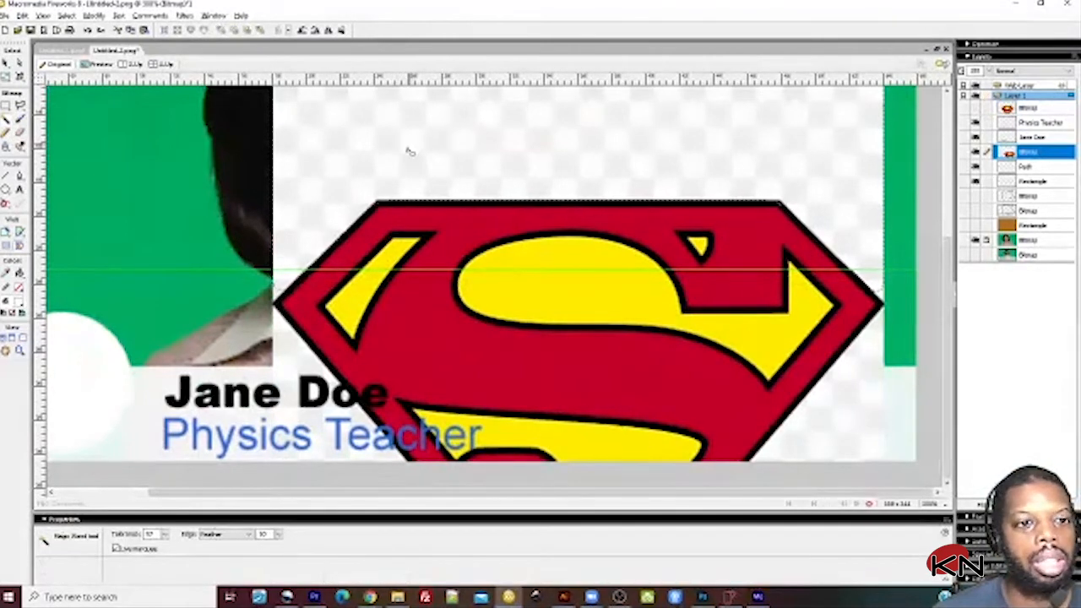
pyautogui.press('Delete')
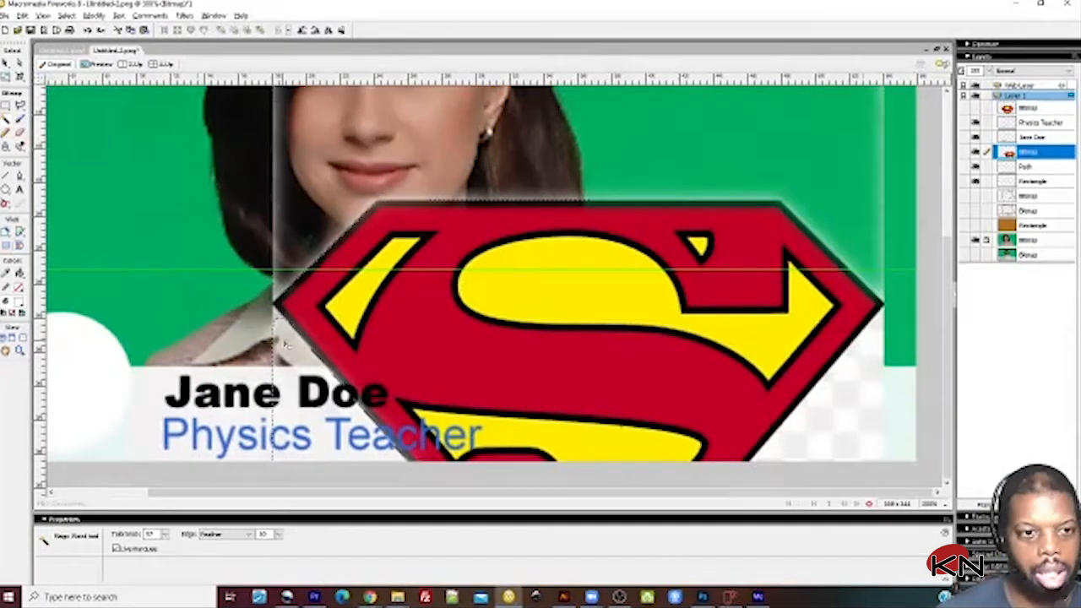
pyautogui.press('Delete')
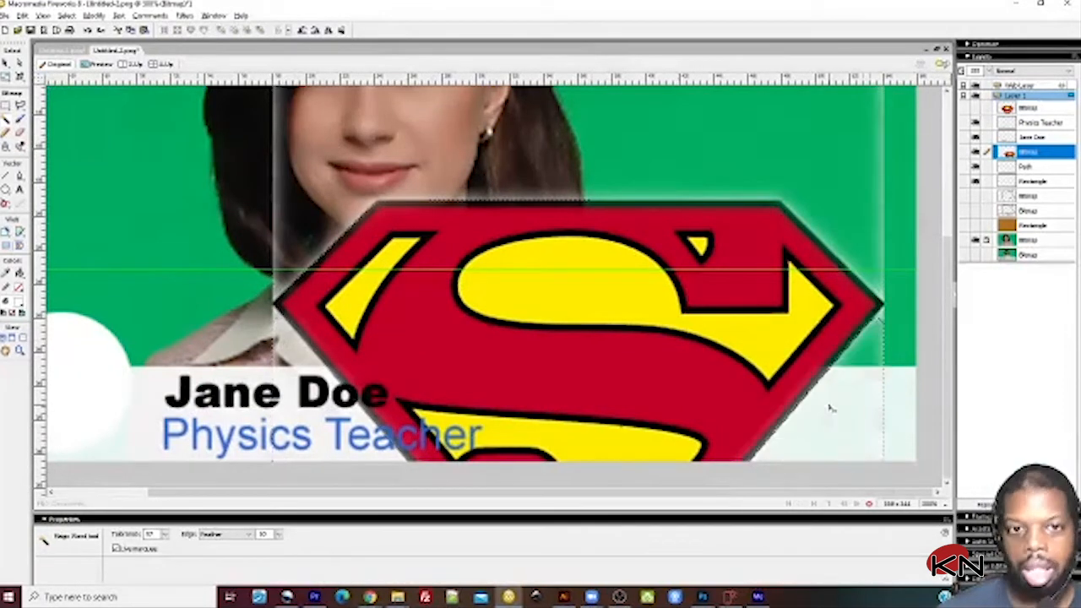
# Step: Shift the pasted logo down and to the left, and delete the leftover halo above it with a rectangular marquee
pyautogui.press('v')
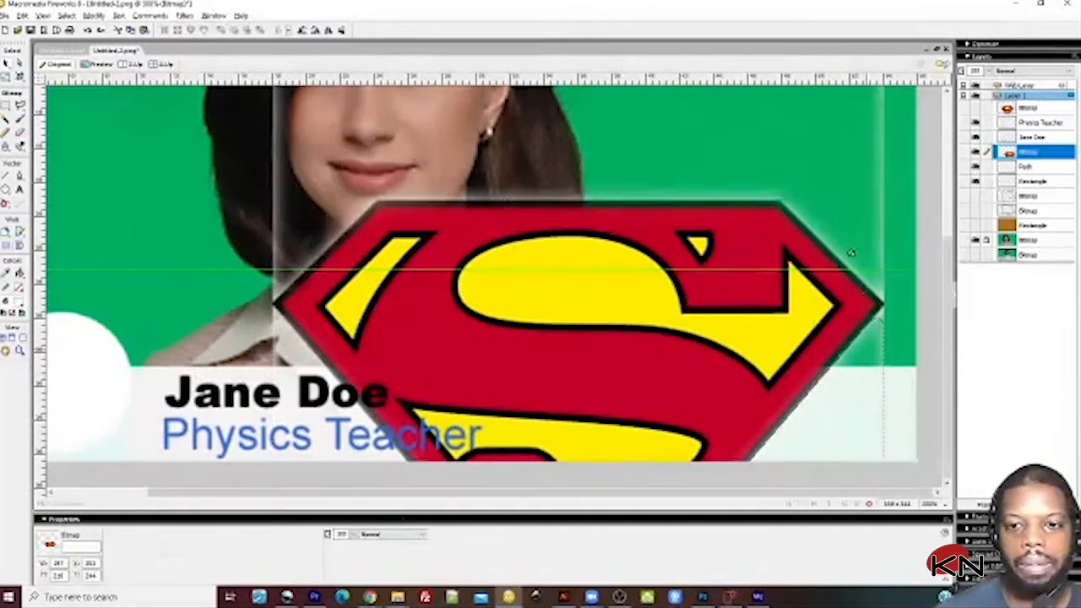
pyautogui.moveTo(468, 250); pyautogui.dragTo(474, 284)
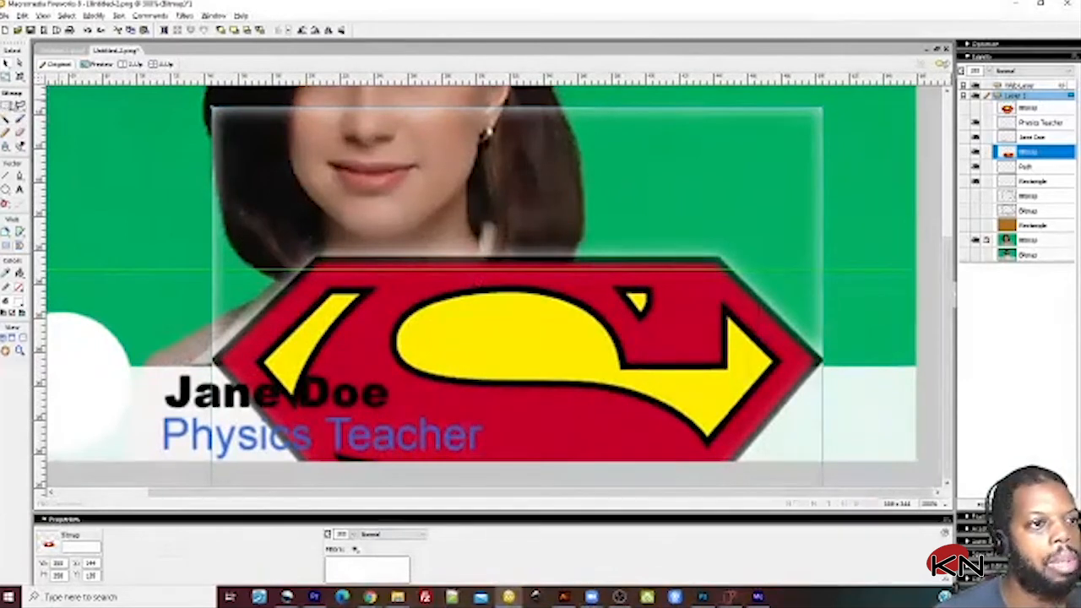
pyautogui.click(6, 107)
pyautogui.moveTo(191, 91); pyautogui.dragTo(901, 255)
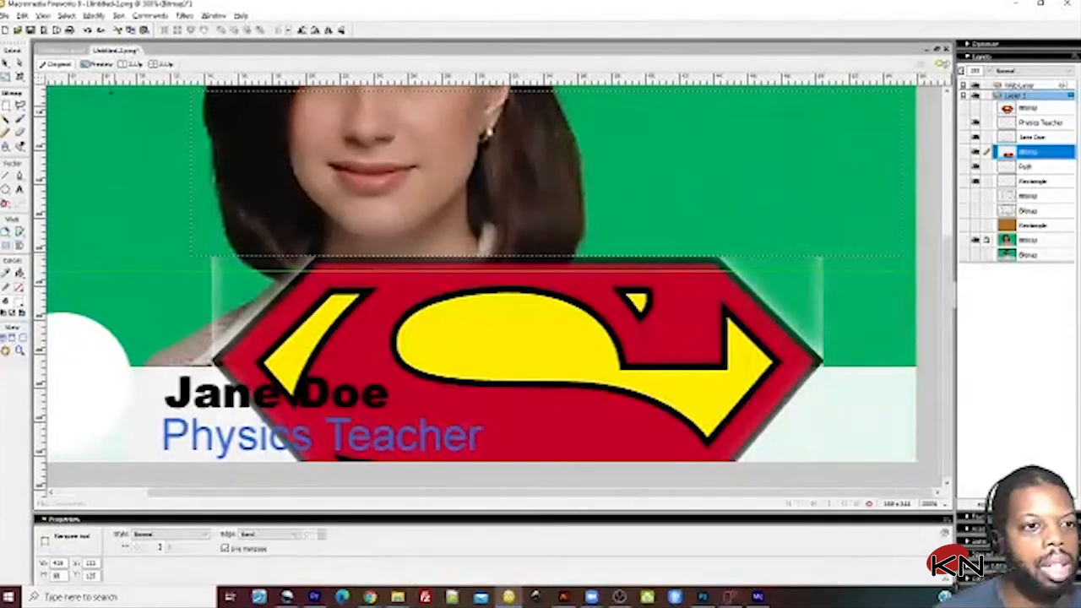
pyautogui.press('v')
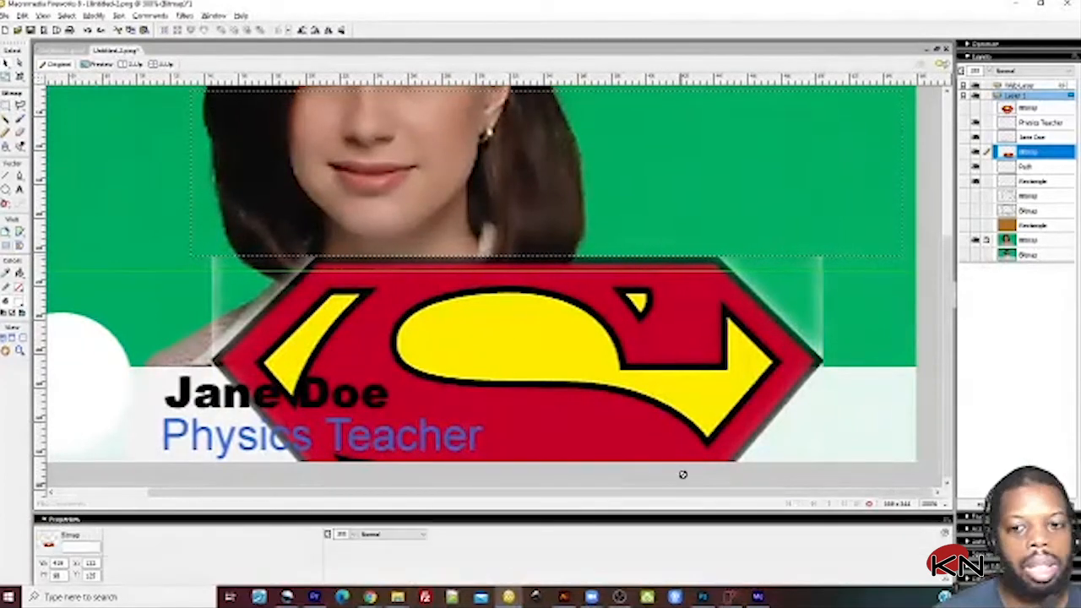
# Step: At 100% magnification, clear the selection and move the pasted logo up over the portrait so all of it lies on the canvas
pyautogui.click(930, 504)
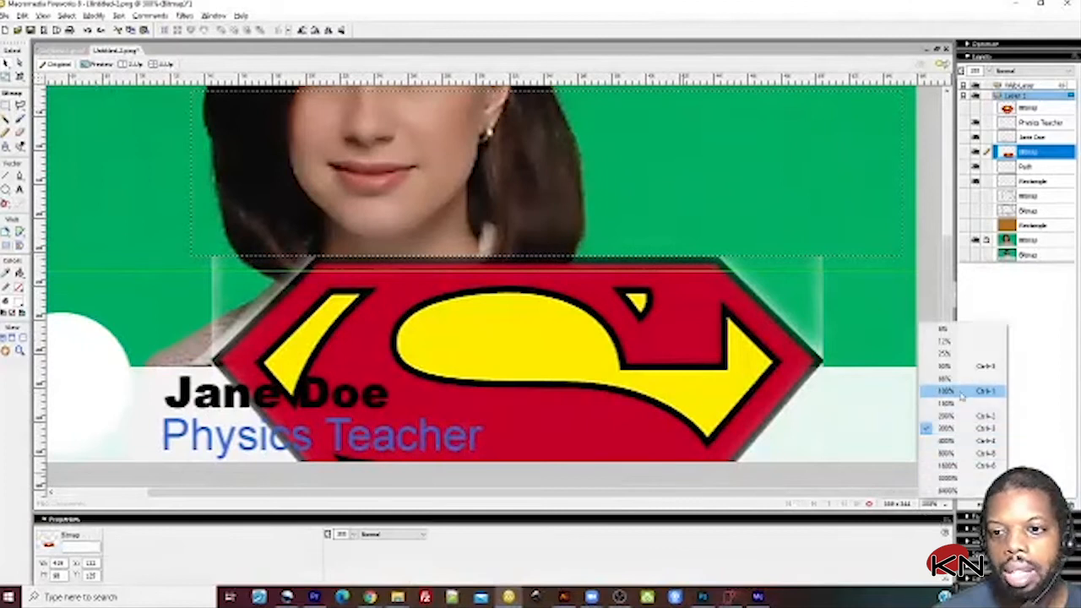
pyautogui.click(954, 393)
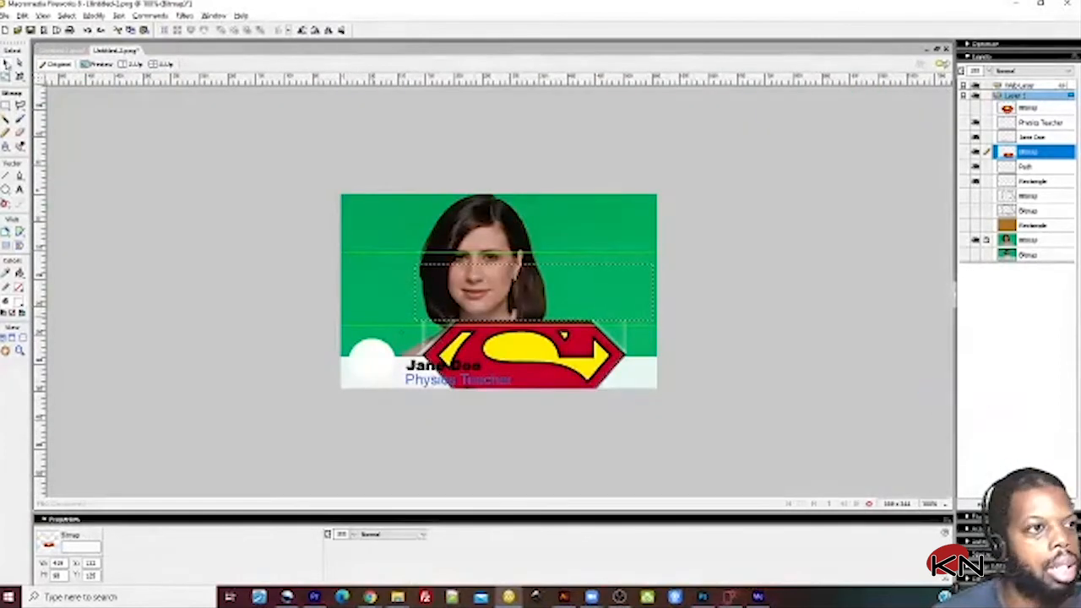
pyautogui.click(343, 207)
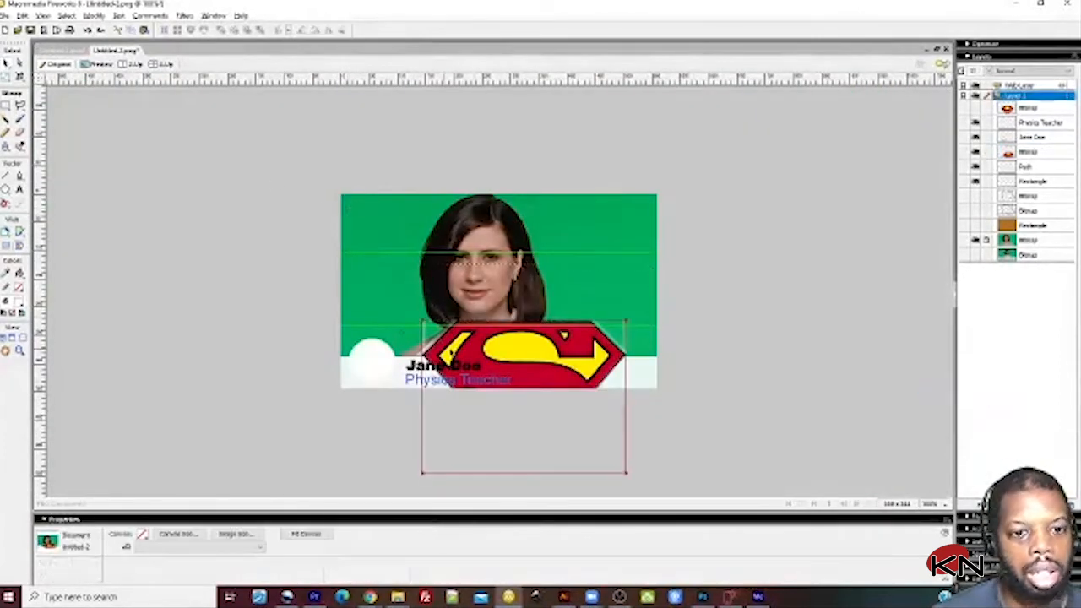
pyautogui.moveTo(514, 368); pyautogui.dragTo(493, 248)
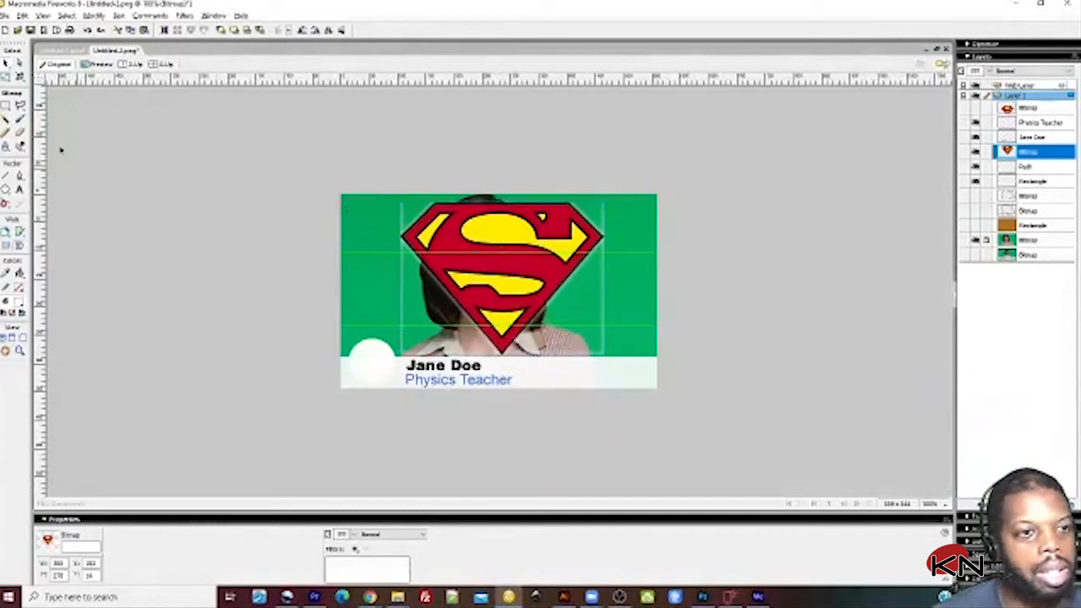
# Step: Try outlining the area beside the pasted logo's lower-left edge with the Polygon Lasso, and clear the selection
pyautogui.click(7, 105)
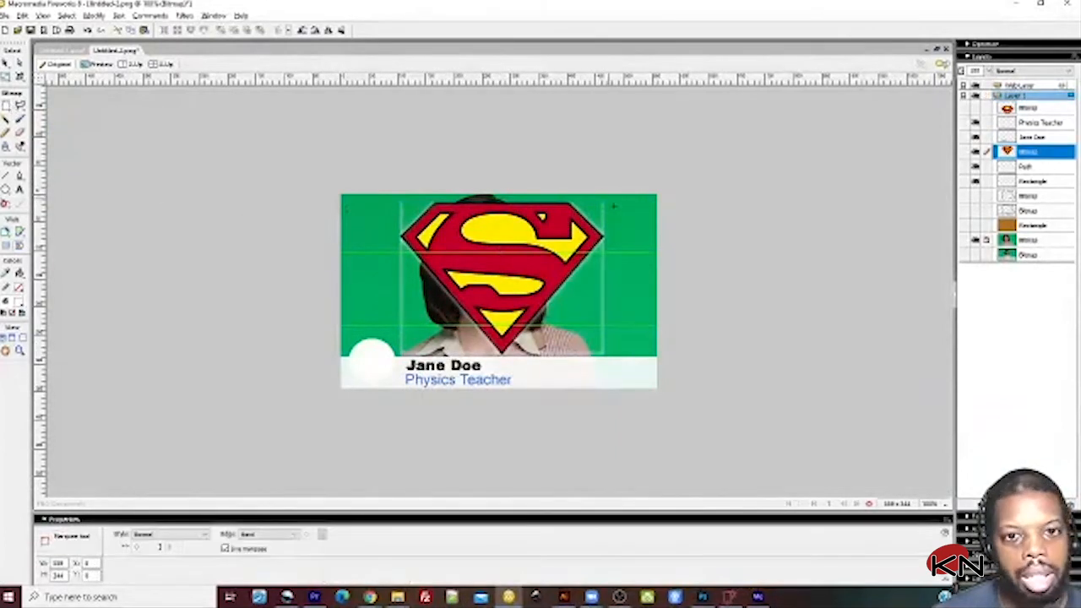
pyautogui.click(20, 105)
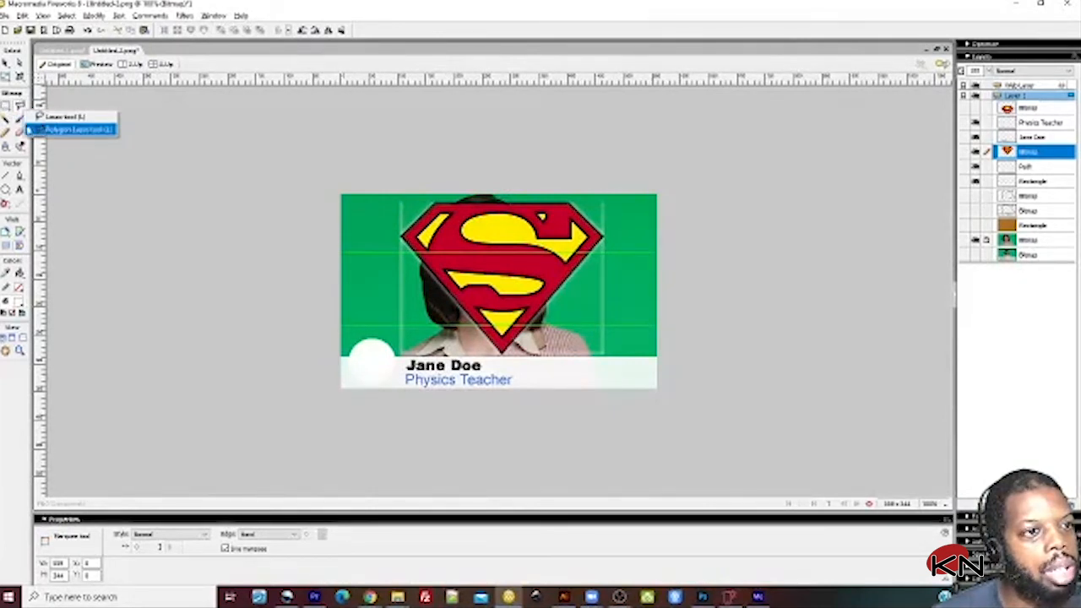
pyautogui.click(102, 129)
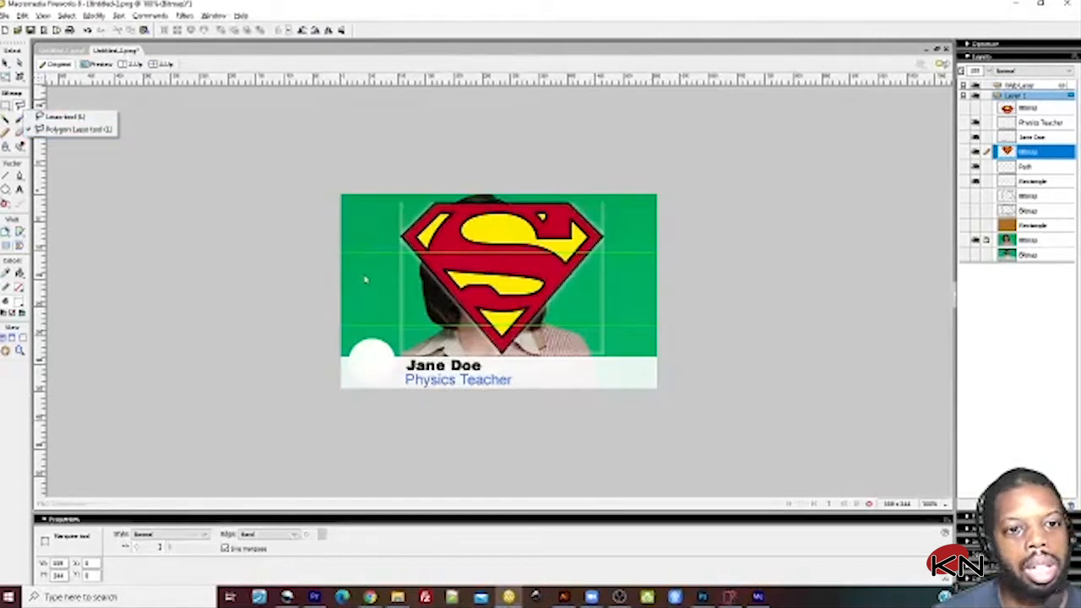
pyautogui.click(69, 131)
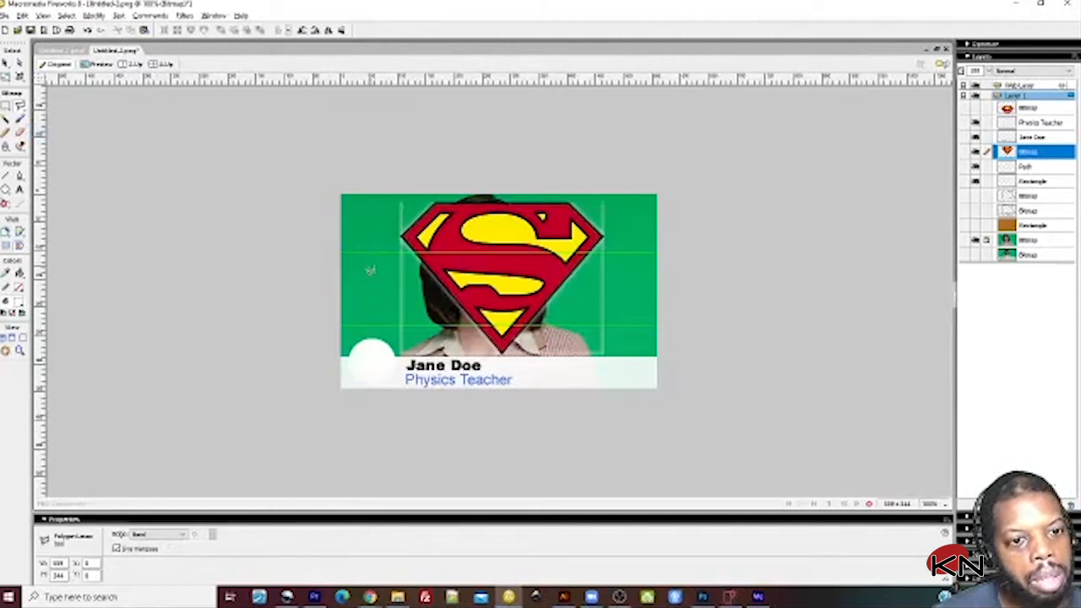
pyautogui.click(375, 255)
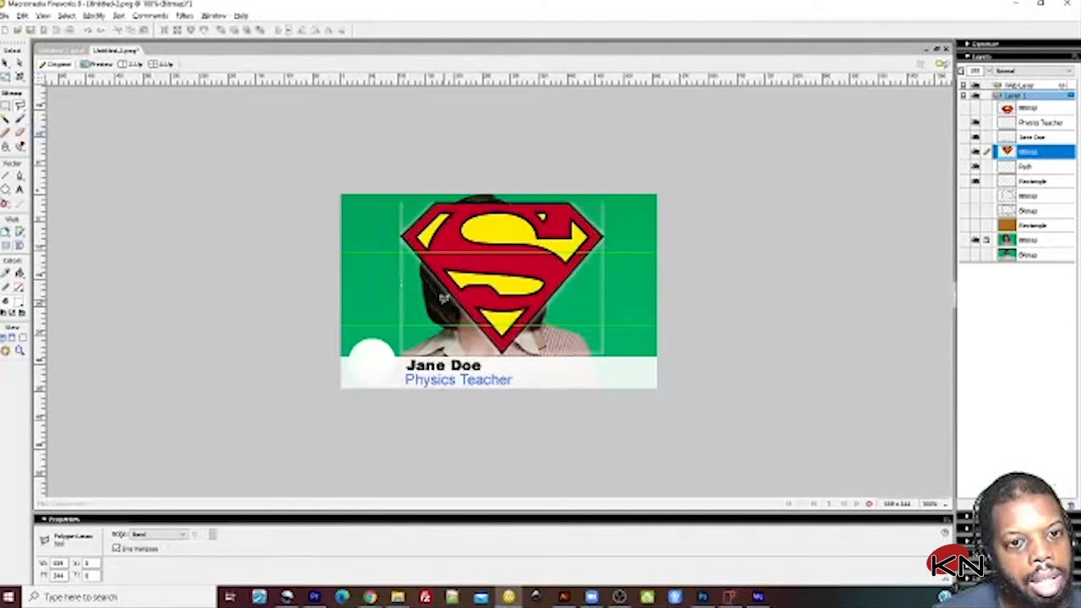
pyautogui.click(522, 380)
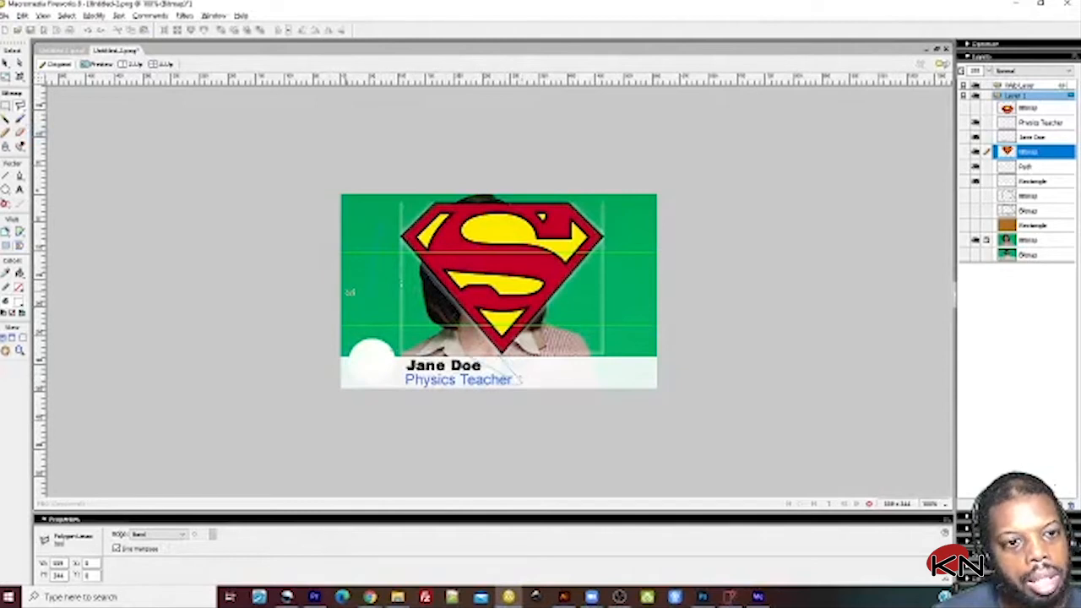
pyautogui.click(384, 374)
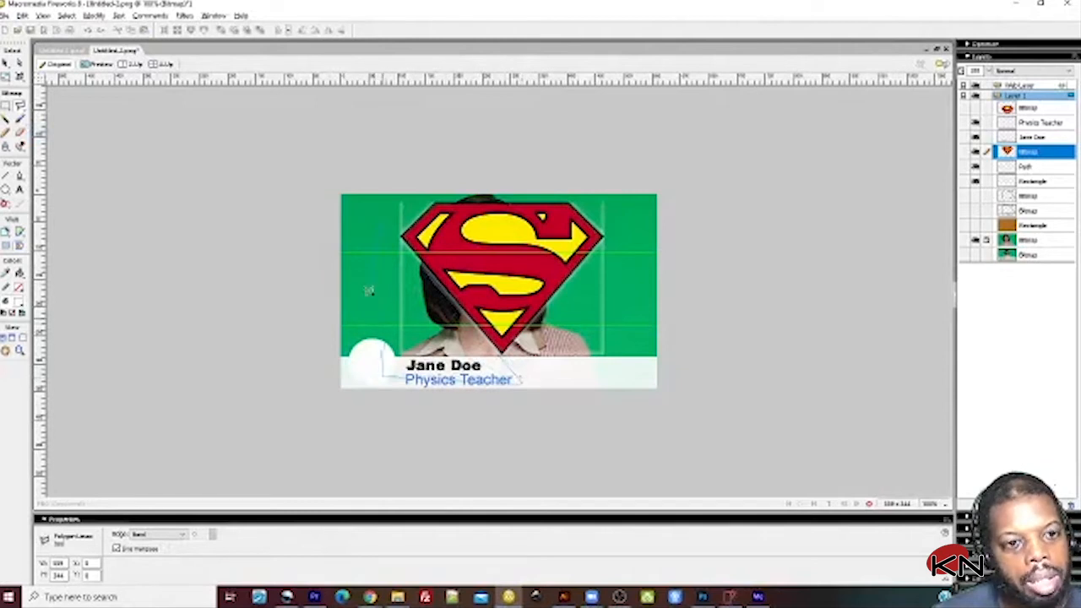
pyautogui.doubleClick(369, 294)
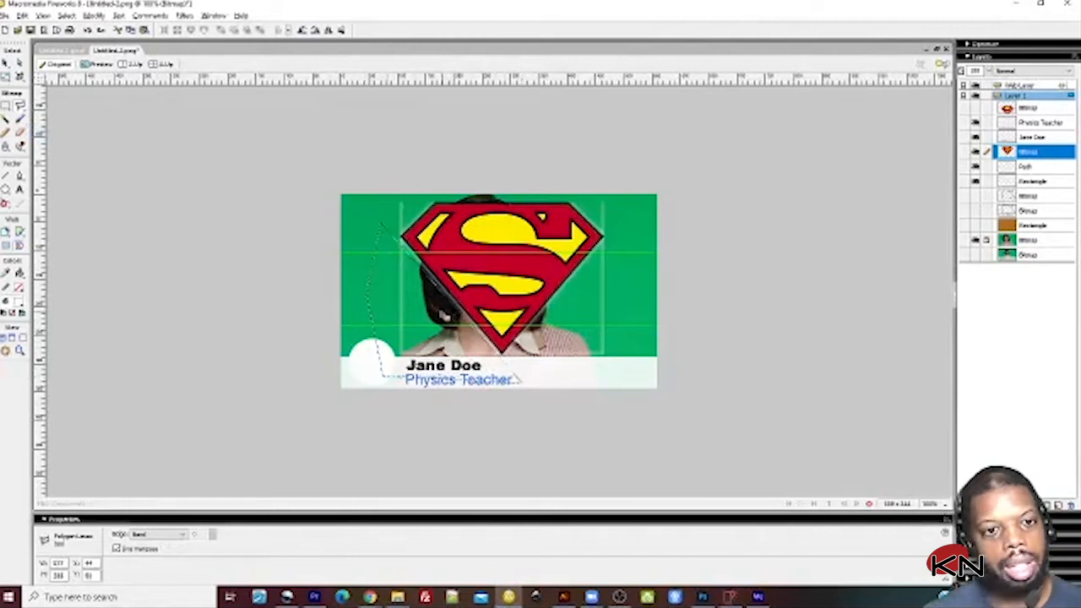
pyautogui.press('v')
pyautogui.hotkey('ctrl', 'd')
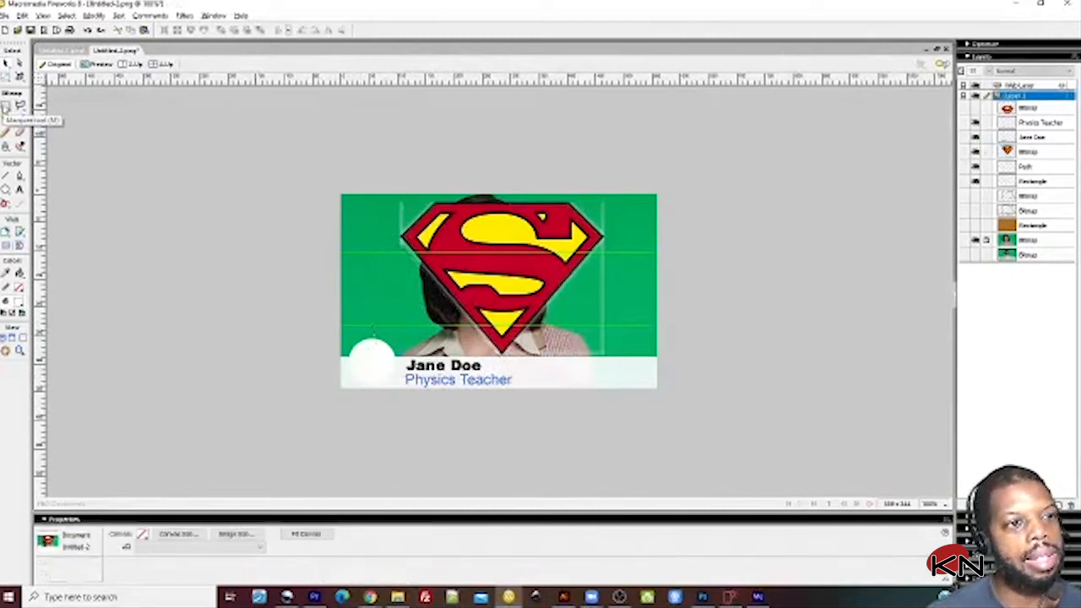
# Step: Try a freehand Lasso selection around the pasted logo's lower-right side, discard the empty bitmap, and keep the transparent logo hidden
pyautogui.click(6, 105)
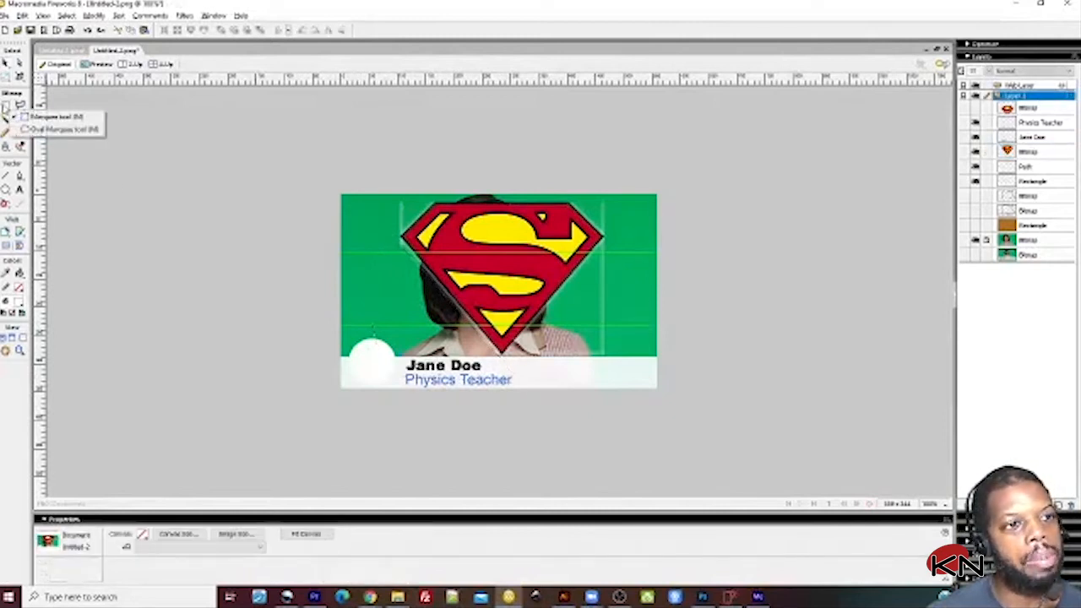
pyautogui.click(66, 130)
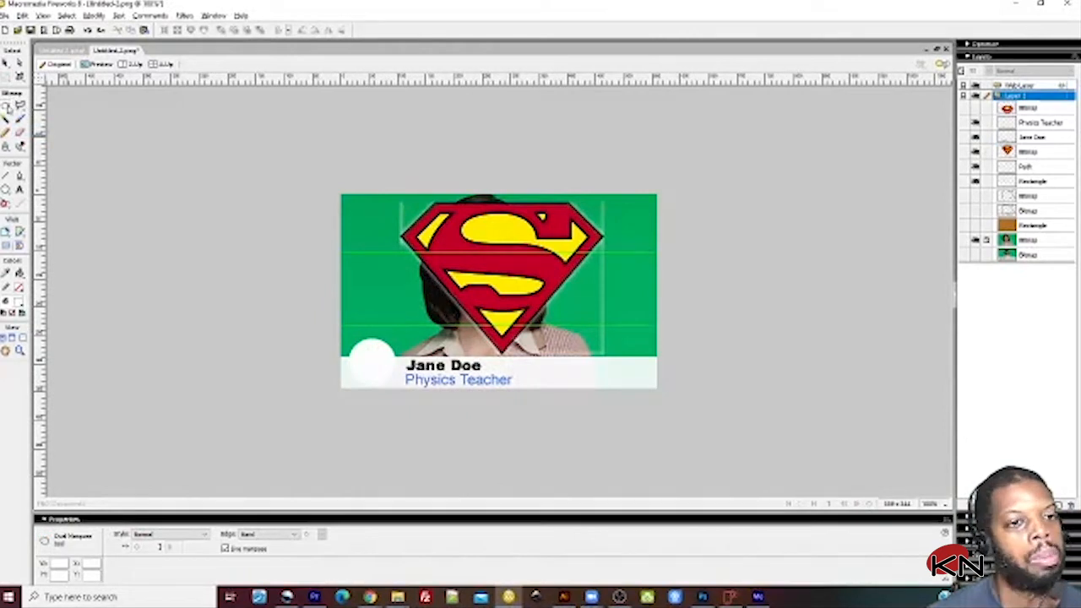
pyautogui.click(20, 106)
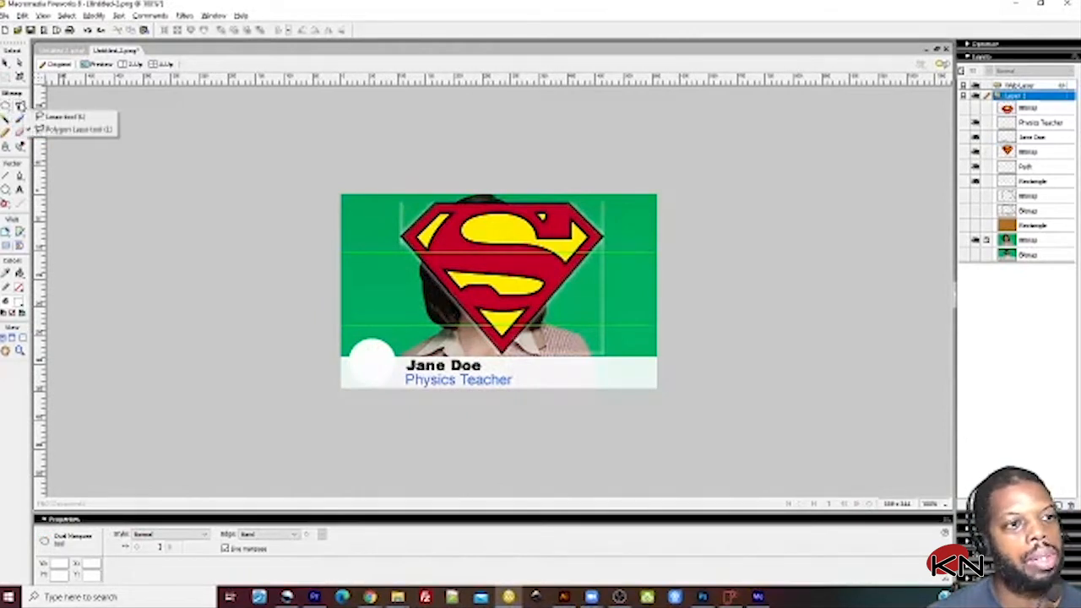
pyautogui.click(66, 117)
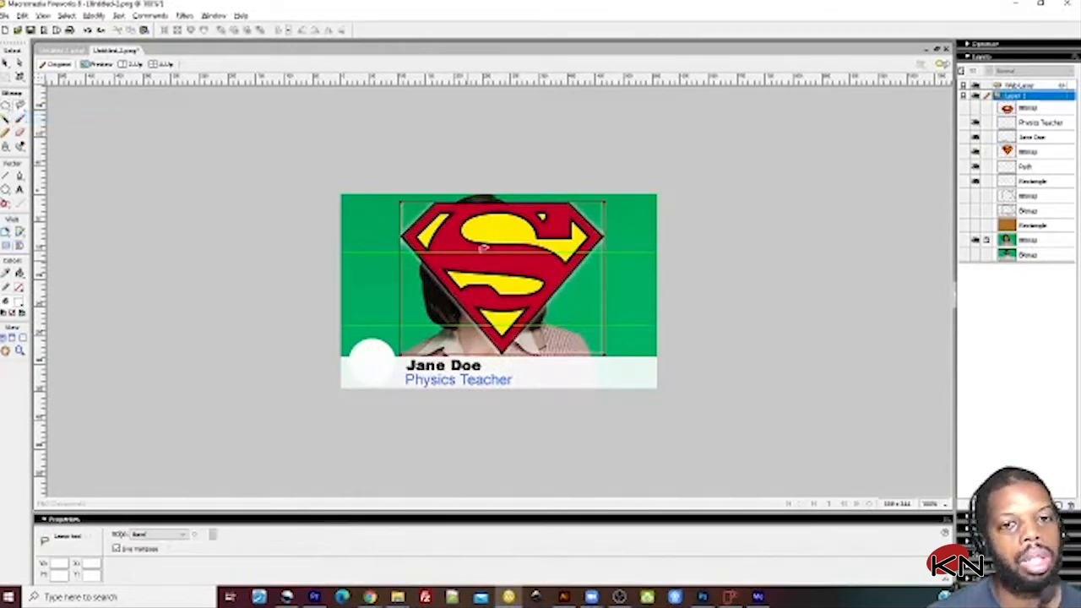
pyautogui.moveTo(631, 220)
pyautogui.mouseDown()
pyautogui.moveTo(646, 285)
pyautogui.moveTo(617, 366)
pyautogui.moveTo(545, 385)
pyautogui.moveTo(489, 350)
pyautogui.moveTo(441, 372)
pyautogui.moveTo(502, 357)
pyautogui.moveTo(575, 285)
pyautogui.moveTo(602, 239)
pyautogui.moveTo(580, 196)
pyautogui.moveTo(625, 195)
pyautogui.moveTo(629, 211)
pyautogui.mouseUp()
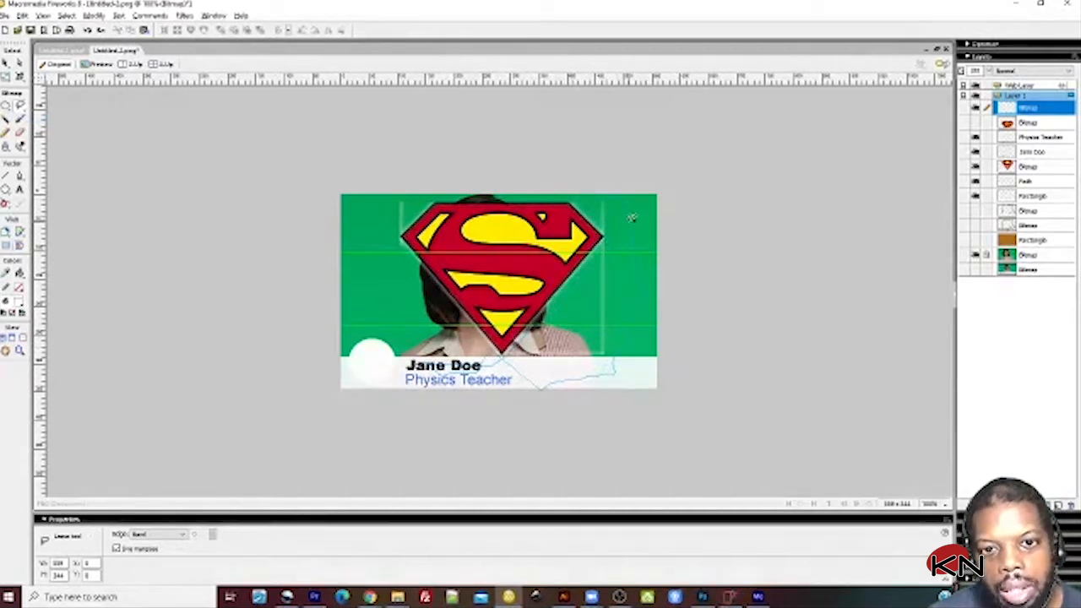
pyautogui.moveTo(632, 218); pyautogui.dragTo(627, 217)
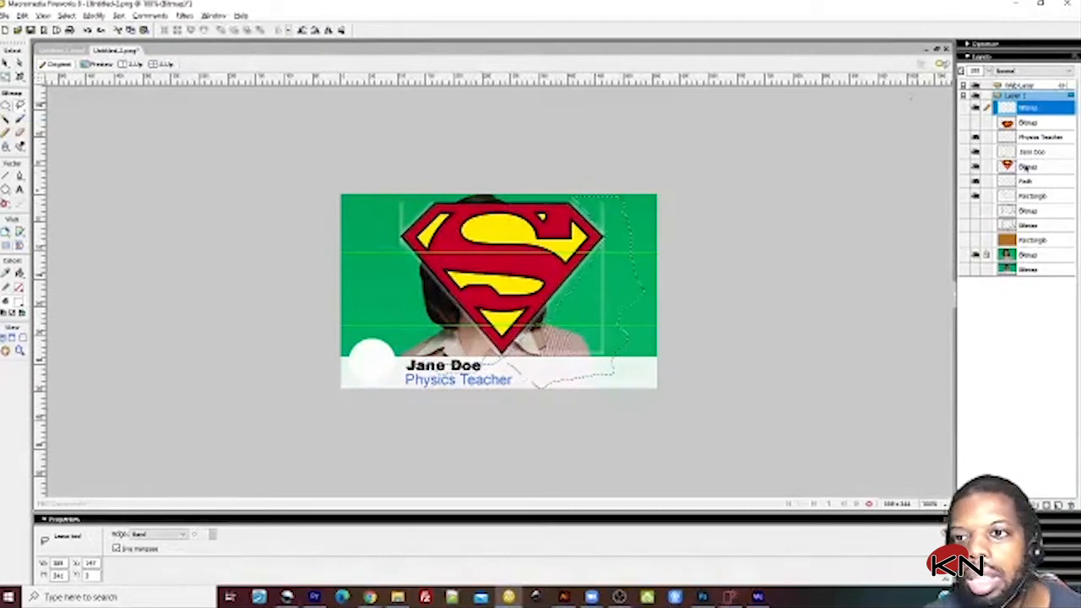
pyautogui.click(1009, 127)
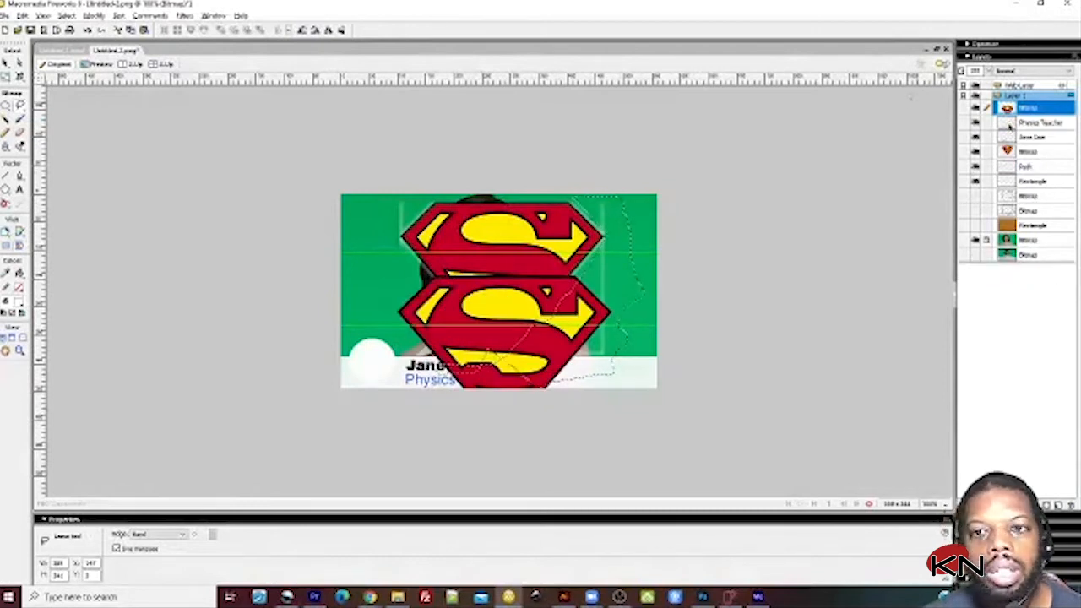
pyautogui.click(980, 109)
# Step: Scale down the pasted logo and place it inside the white circle on the lower third
pyautogui.click(1014, 154)
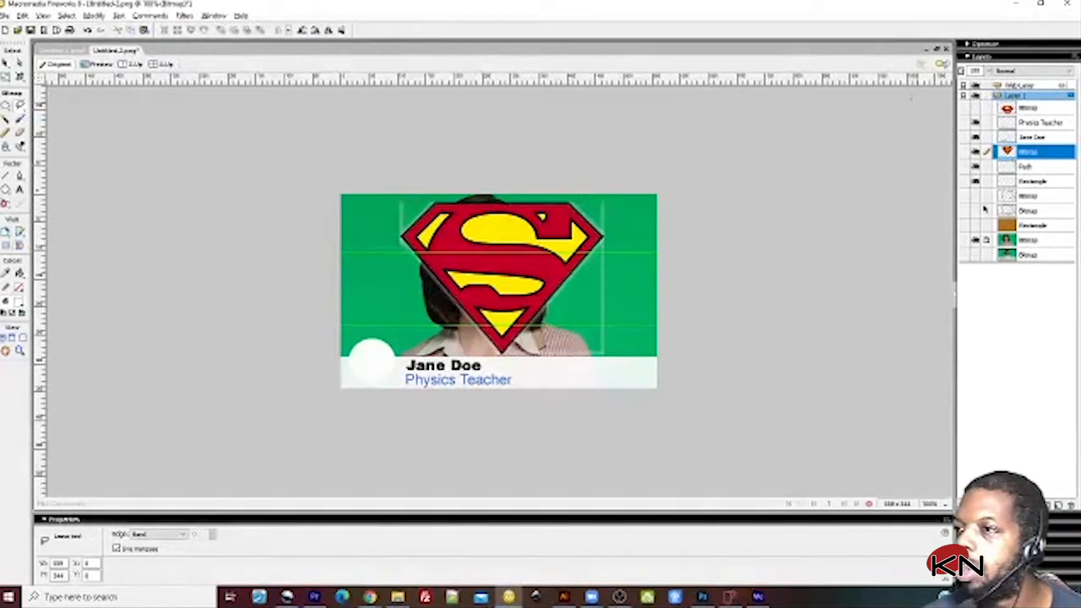
pyautogui.click(10, 71)
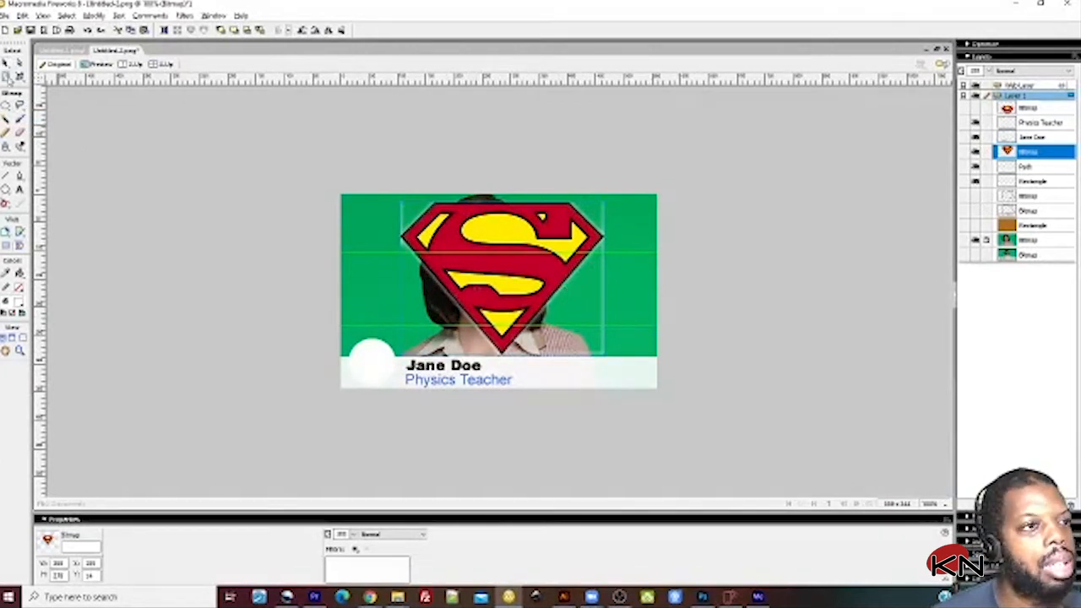
pyautogui.click(8, 76)
pyautogui.moveTo(402, 201); pyautogui.dragTo(532, 301)
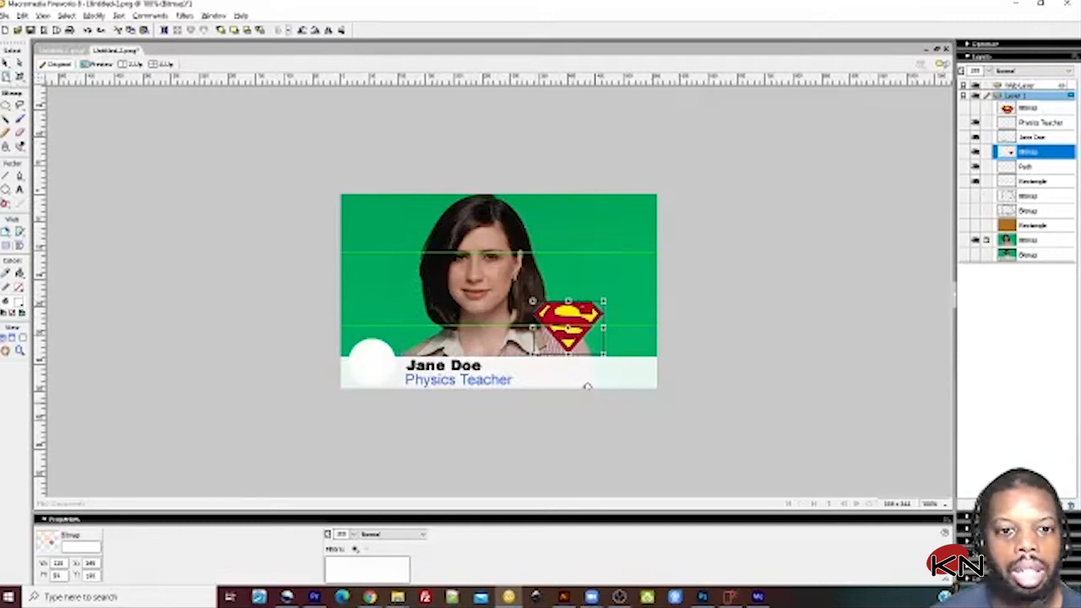
pyautogui.moveTo(567, 318); pyautogui.dragTo(370, 354)
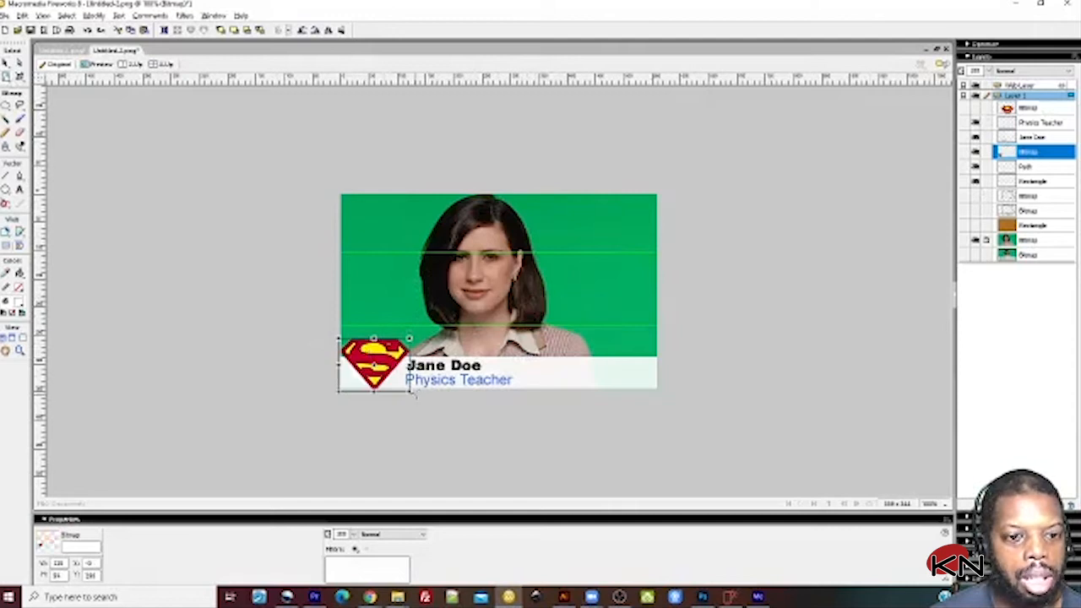
pyautogui.moveTo(408, 389); pyautogui.dragTo(393, 380)
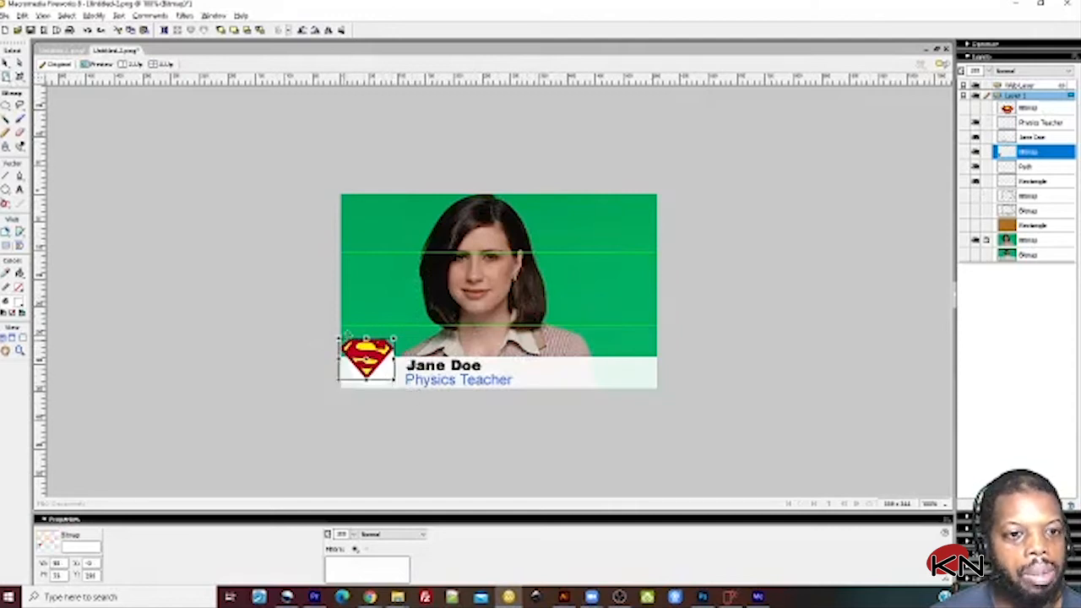
pyautogui.moveTo(337, 339); pyautogui.dragTo(352, 342)
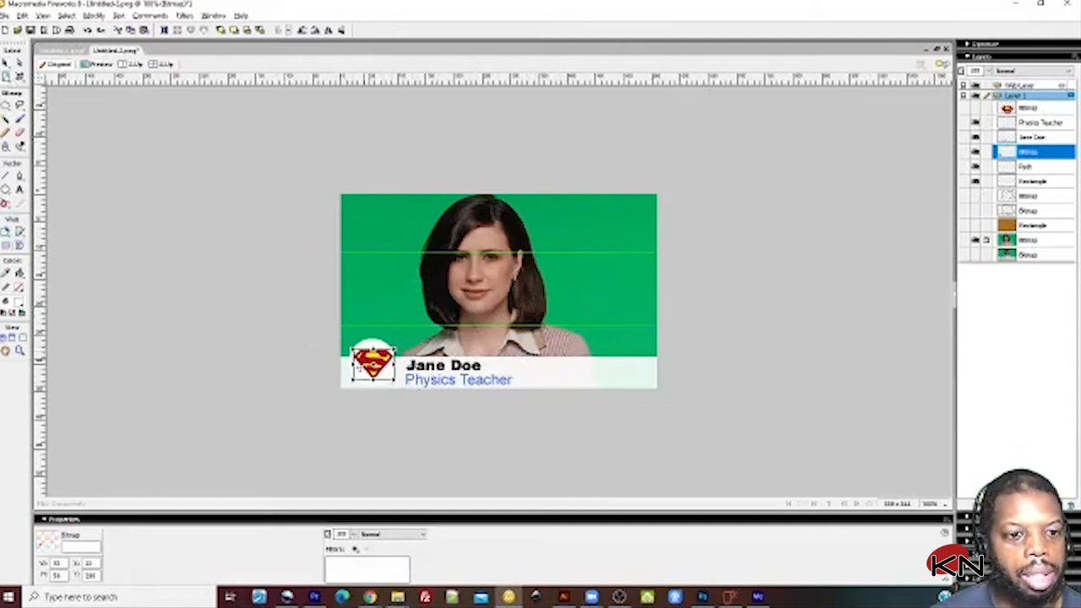
pyautogui.press('Return')
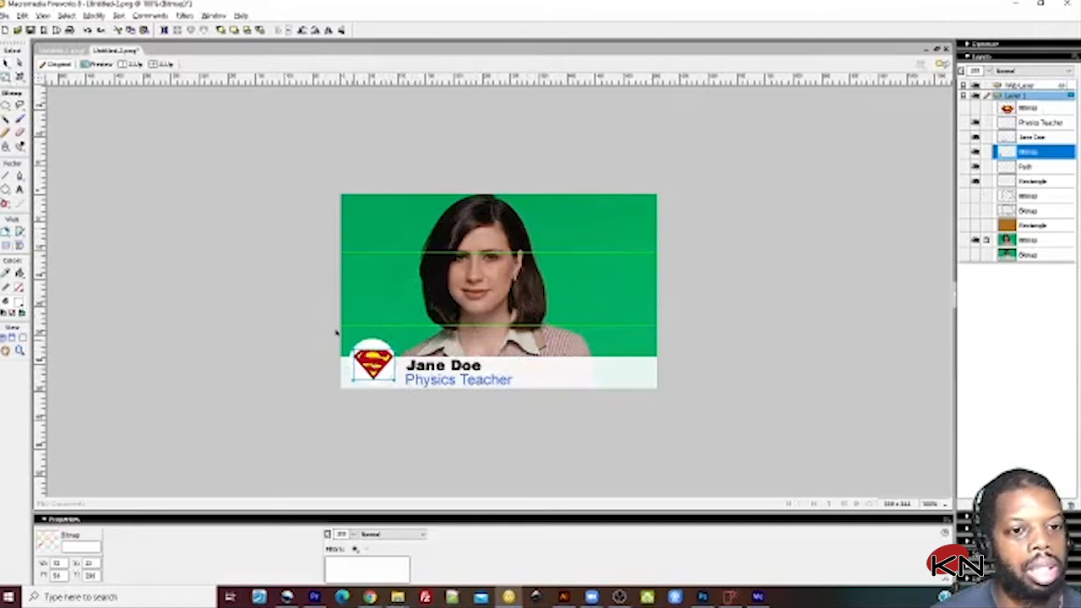
pyautogui.click(320, 322)
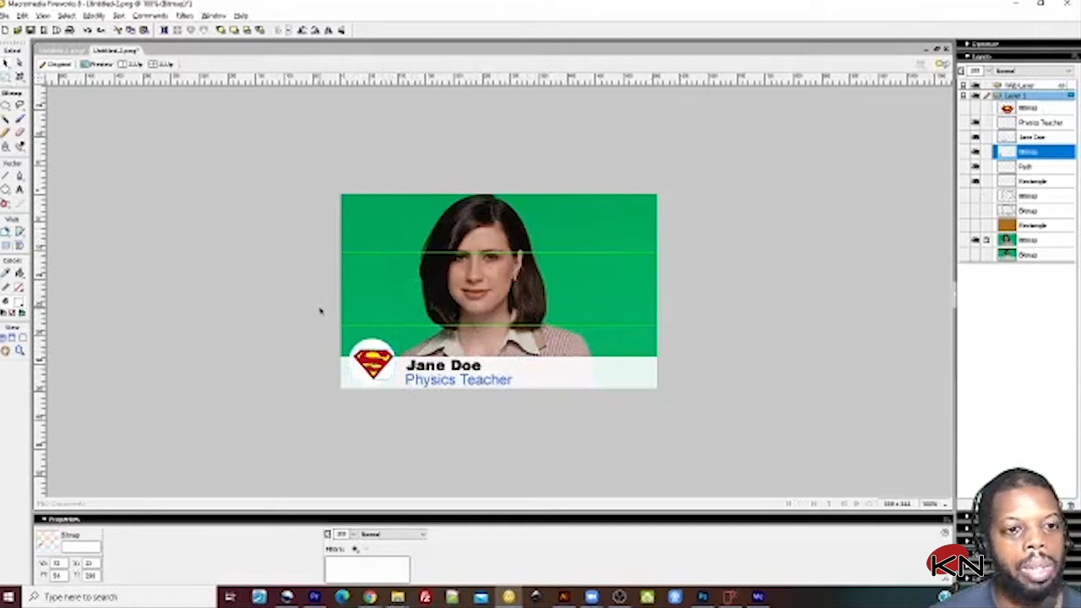
# Step: Nudge the small logo slightly to the left and down to center it in the white circle
pyautogui.click(929, 504)
pyautogui.click(970, 405)
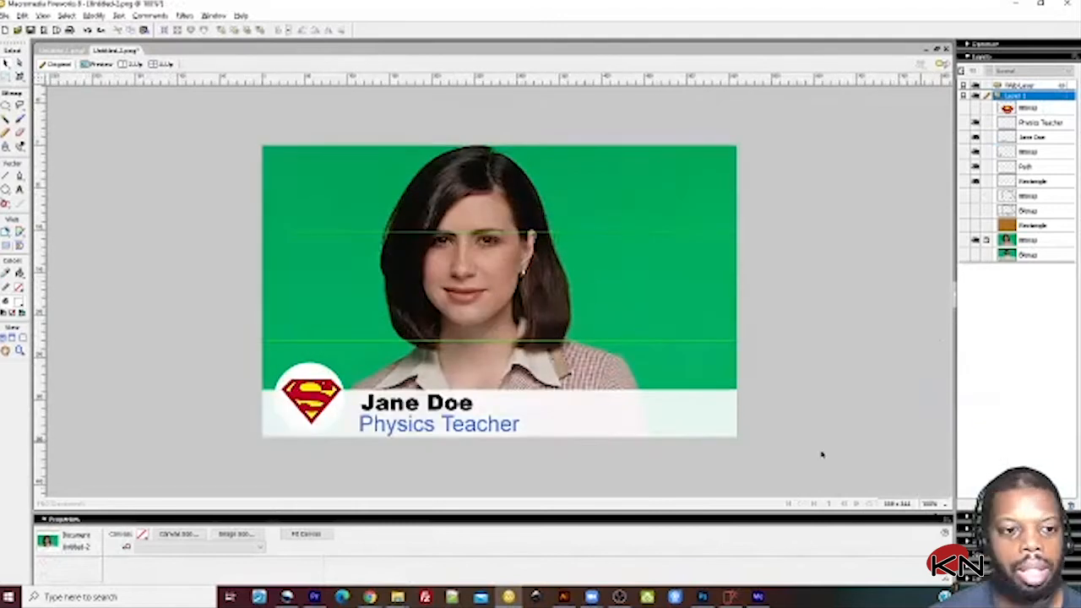
pyautogui.moveTo(302, 398); pyautogui.dragTo(305, 397)
pyautogui.click(208, 364)
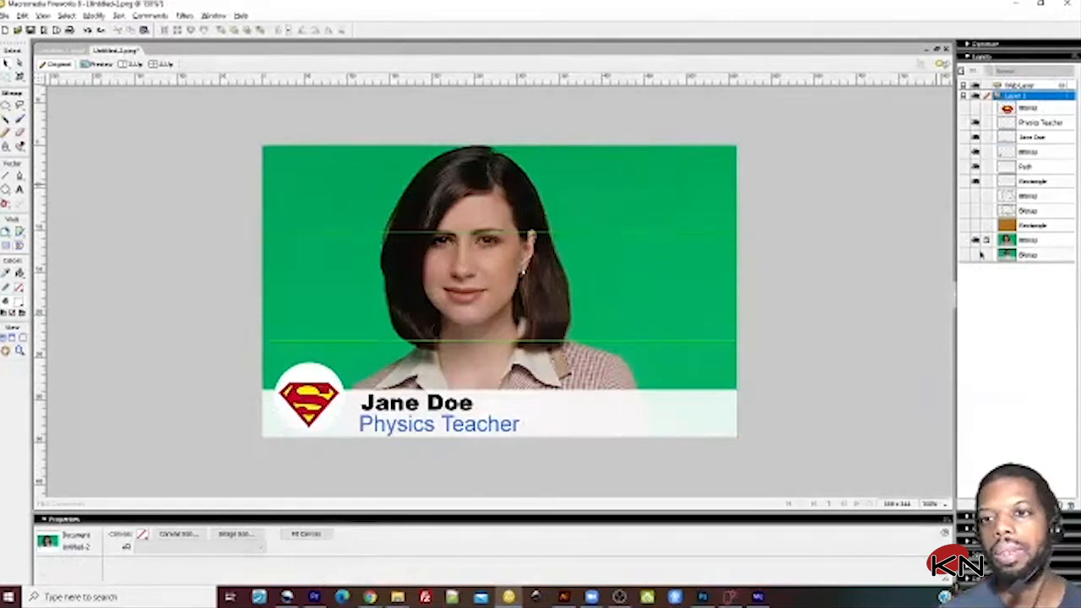
# Step: Hide the title, name, logo, circle and white bar, and show them all again to compare the portrait with and without the lower third
pyautogui.click(975, 122)
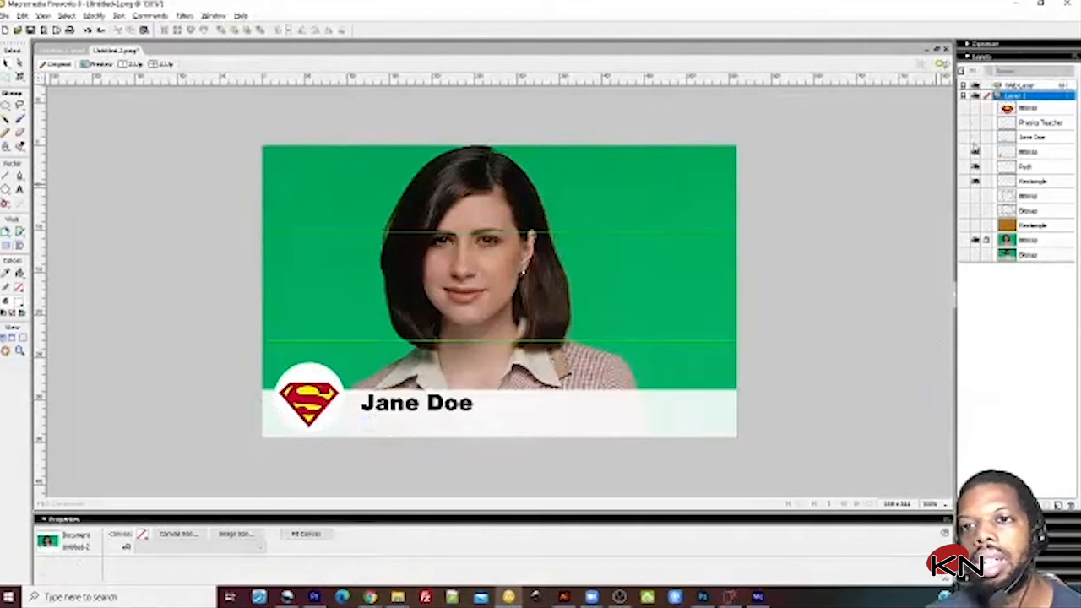
pyautogui.click(975, 137)
pyautogui.click(975, 151)
pyautogui.click(976, 167)
pyautogui.click(976, 181)
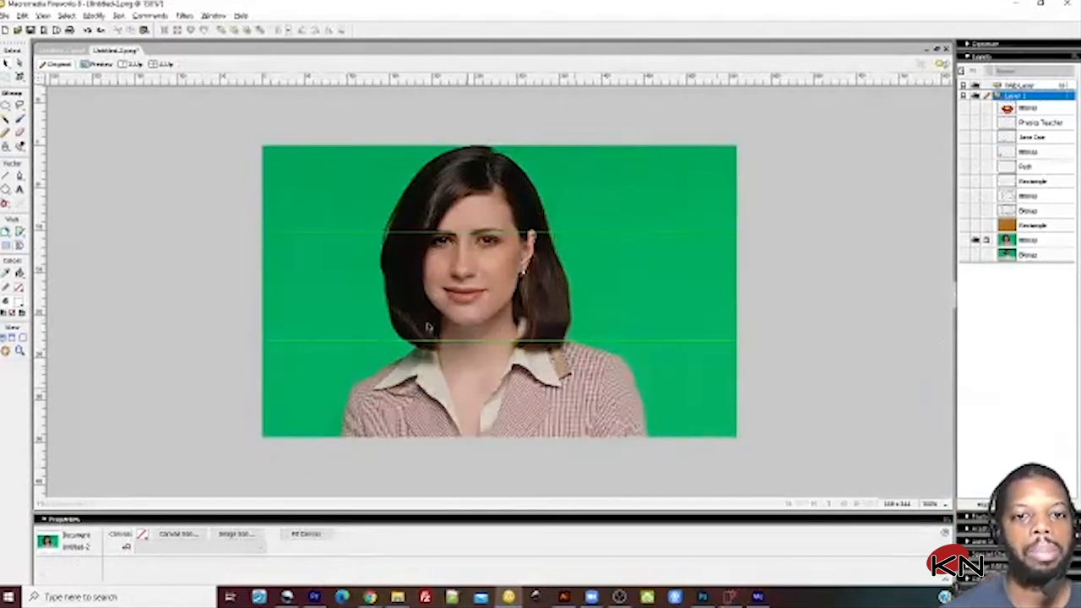
pyautogui.click(975, 124)
pyautogui.click(975, 137)
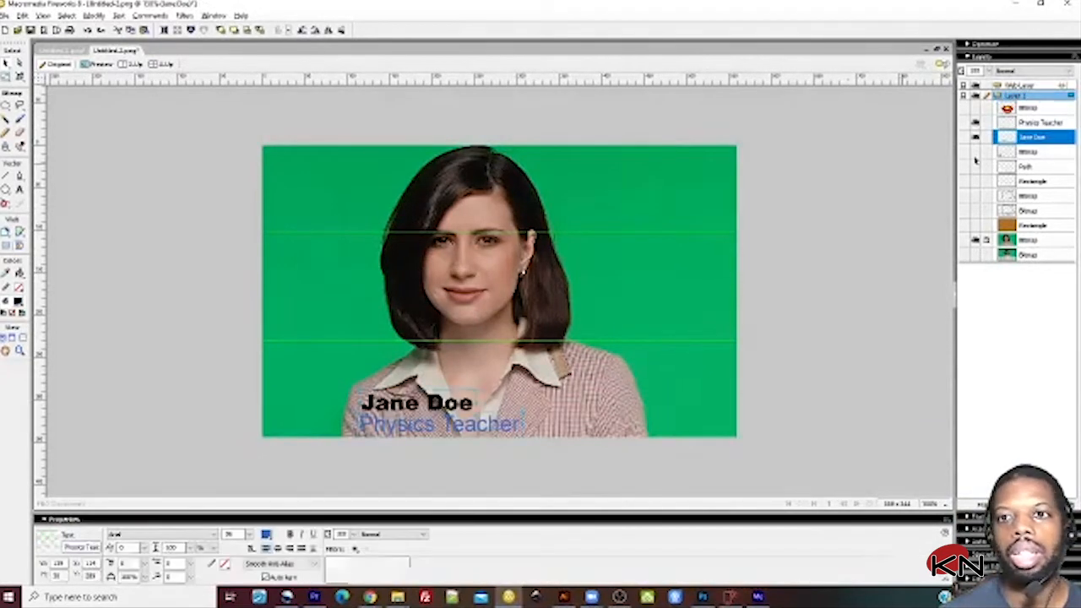
pyautogui.click(975, 151)
pyautogui.click(975, 166)
pyautogui.click(976, 180)
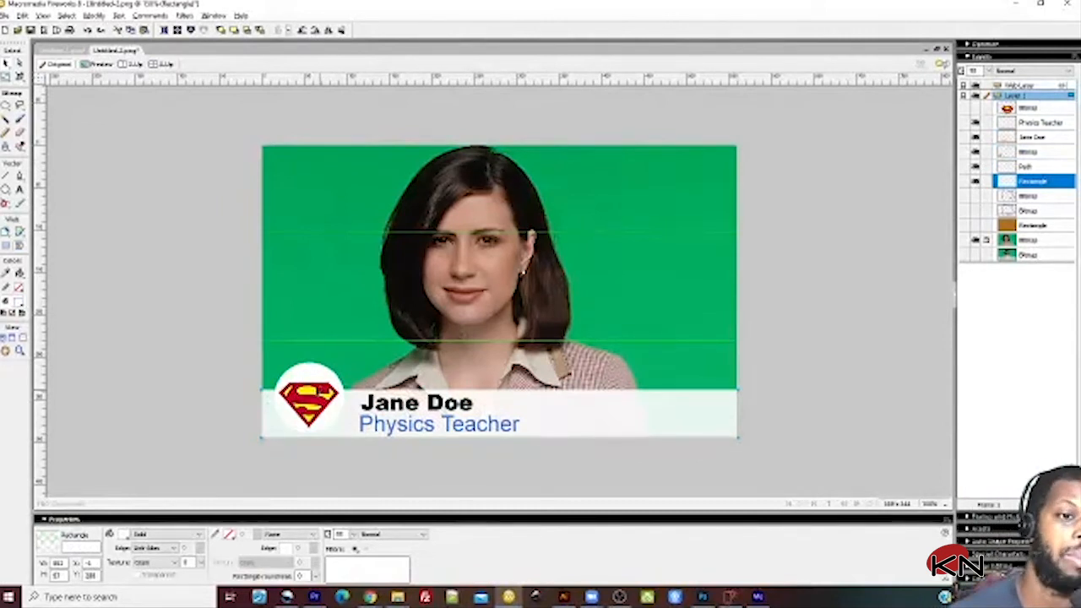
# Step: Give the white circle behind the Superman logo a solid outline in the logo's dark red
pyautogui.click(309, 377)
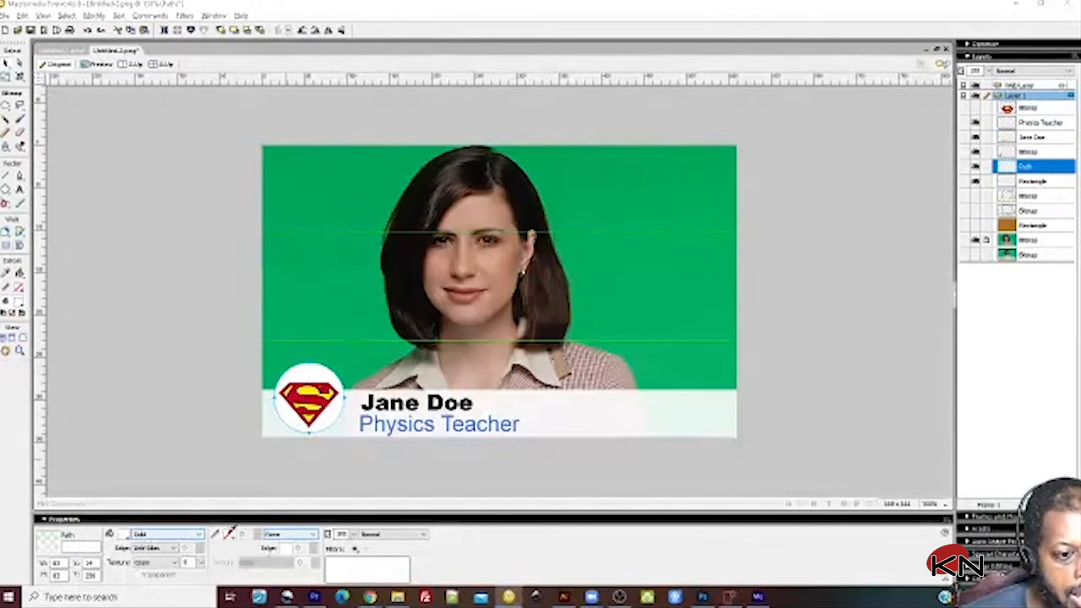
pyautogui.click(228, 536)
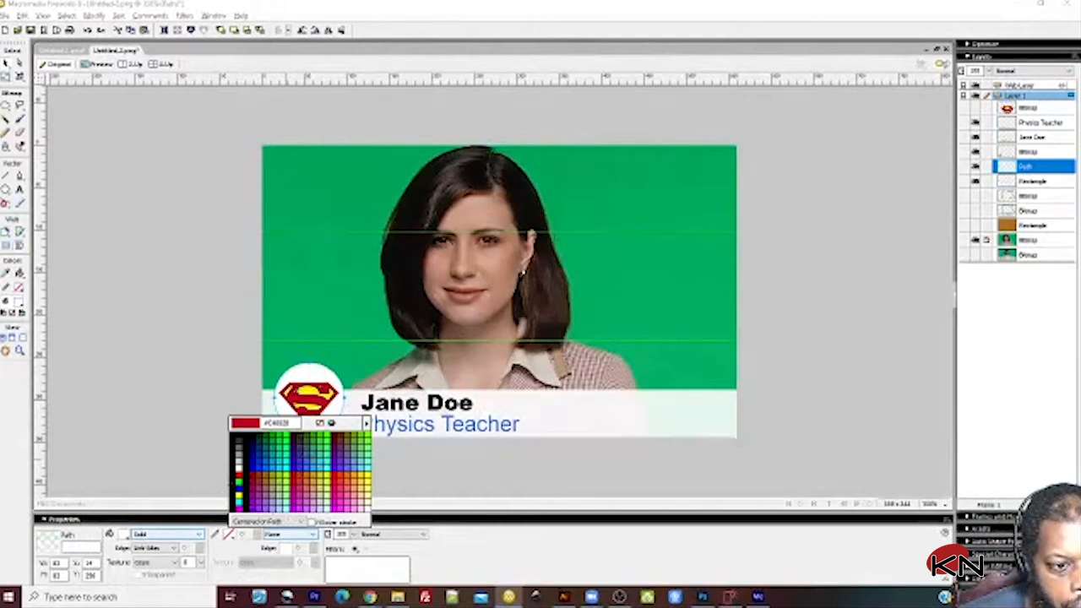
pyautogui.click(293, 402)
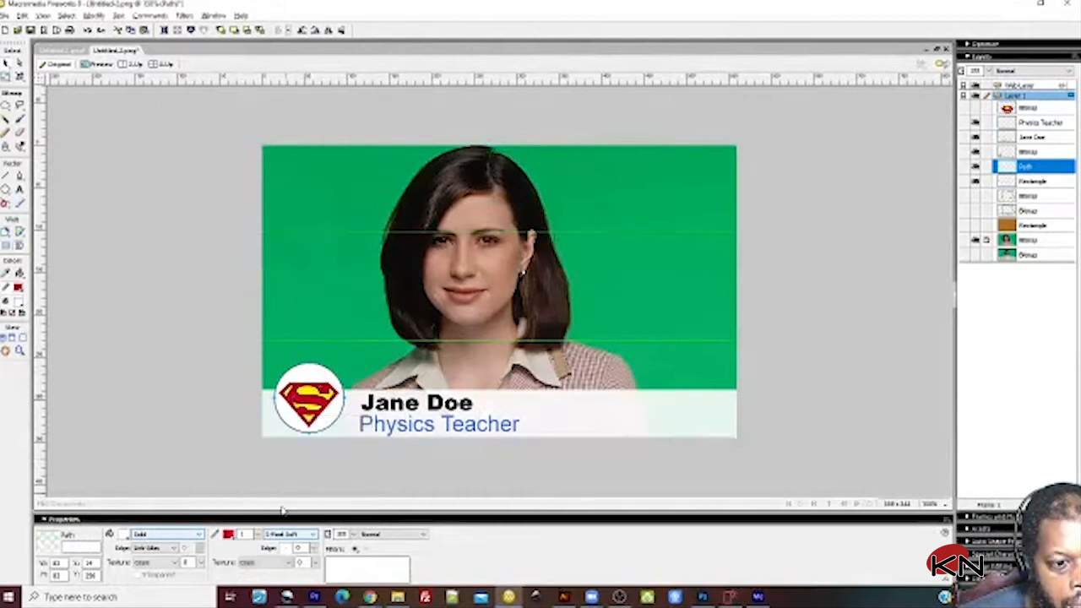
pyautogui.click(930, 505)
pyautogui.click(966, 442)
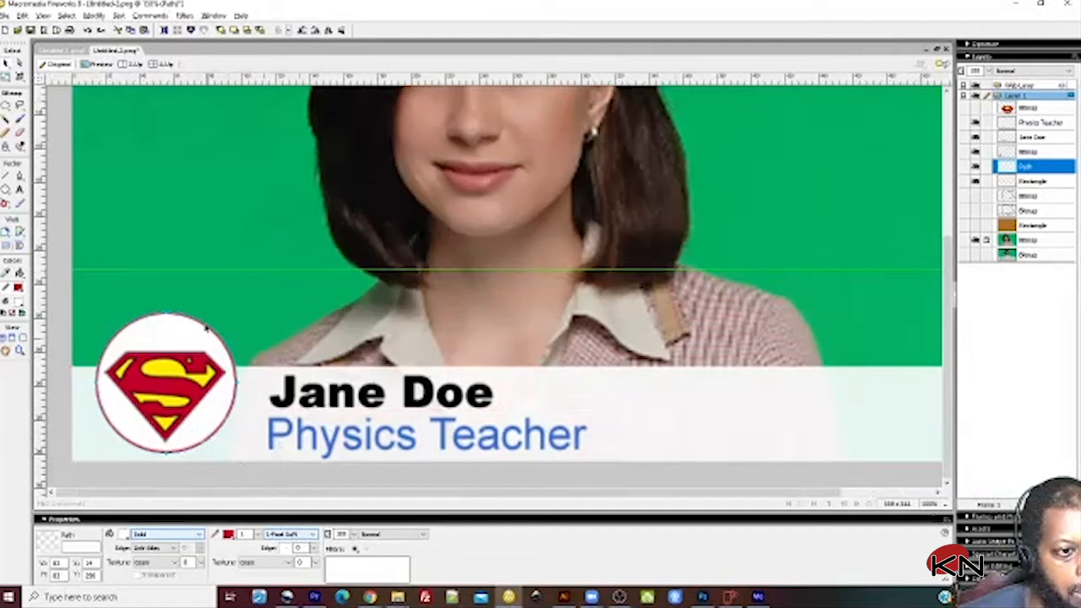
pyautogui.click(228, 534)
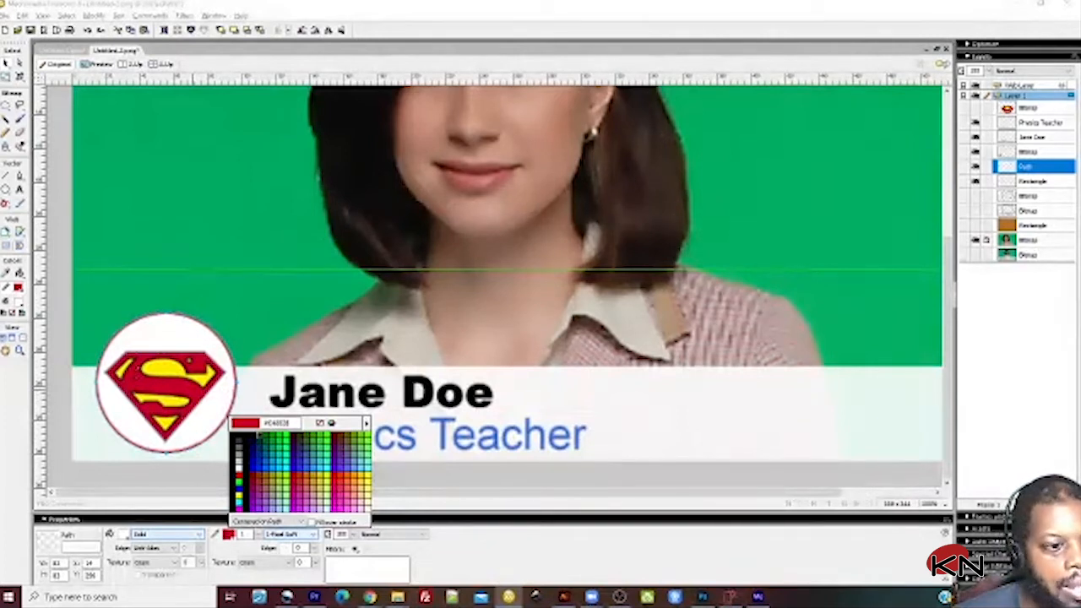
pyautogui.click(133, 377)
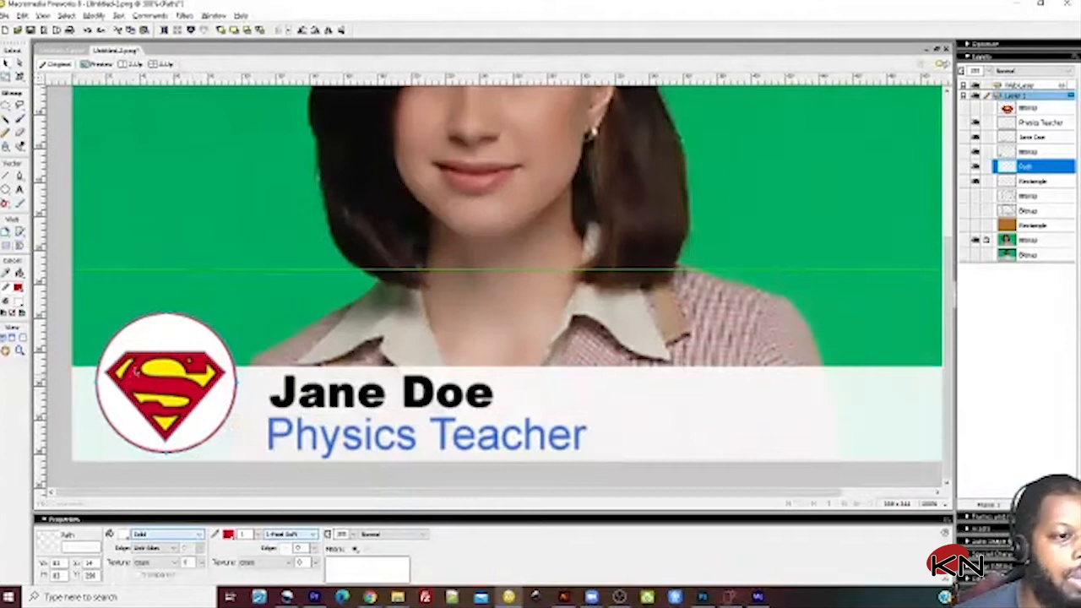
# Step: Fill the circle with the yellow sampled from the Superman logo and thicken its red outline into a wide ring
pyautogui.click(123, 537)
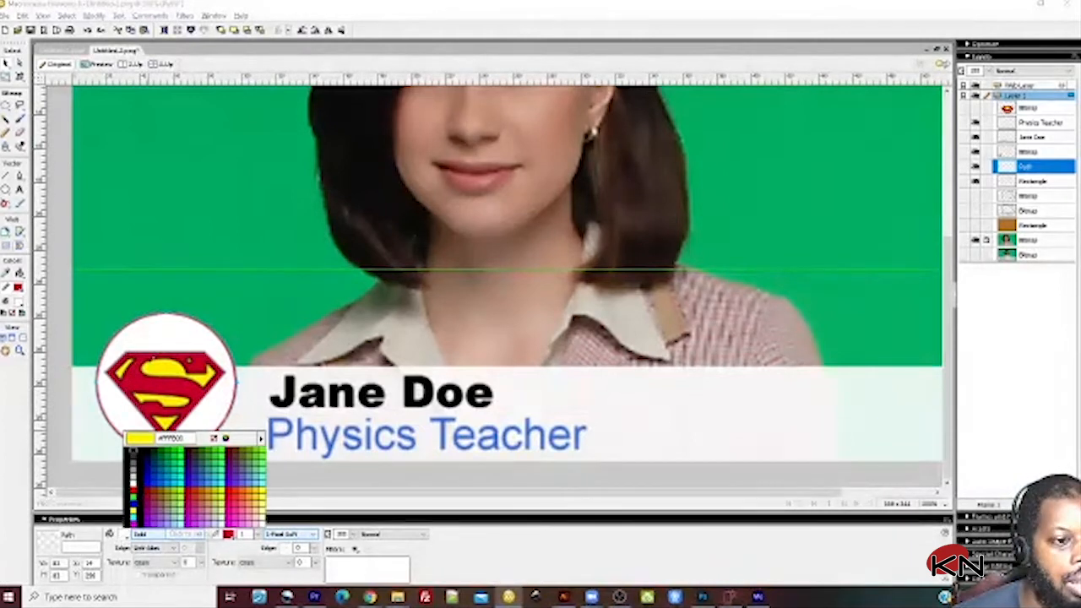
pyautogui.click(157, 359)
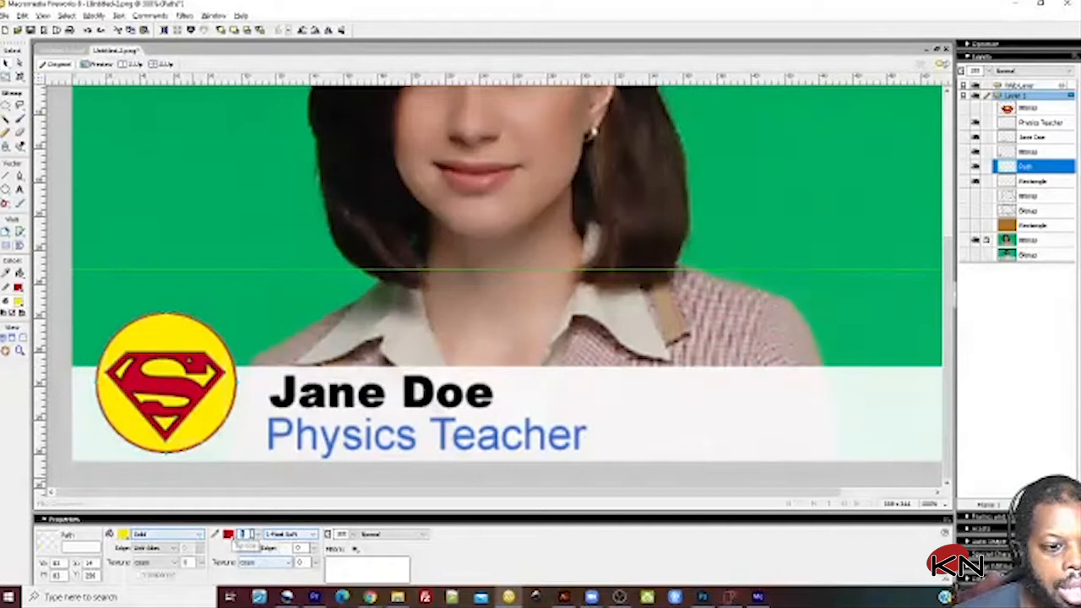
pyautogui.click(255, 535)
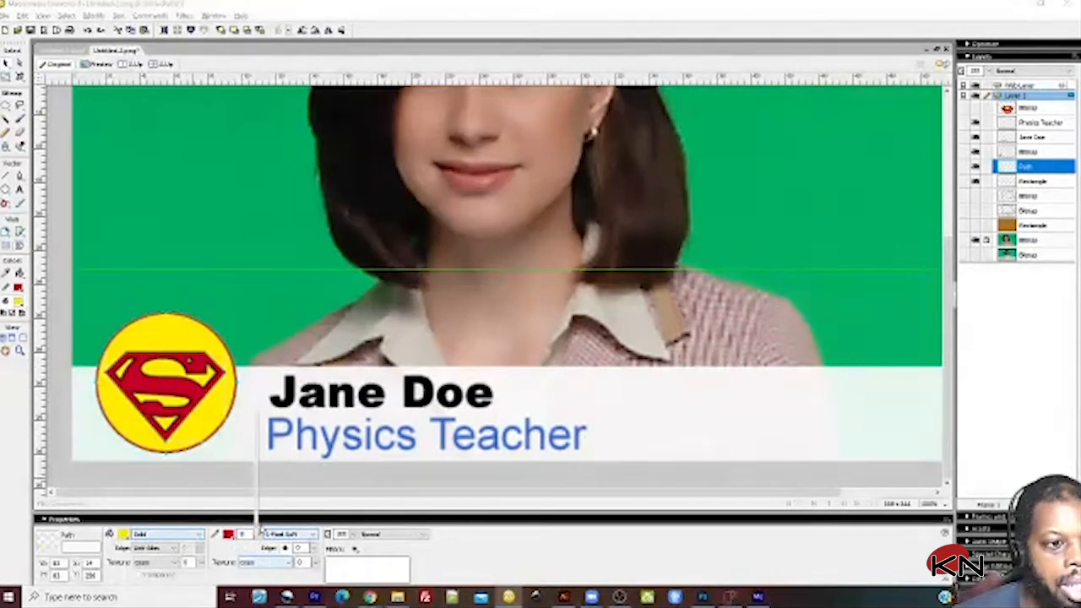
pyautogui.click(229, 541)
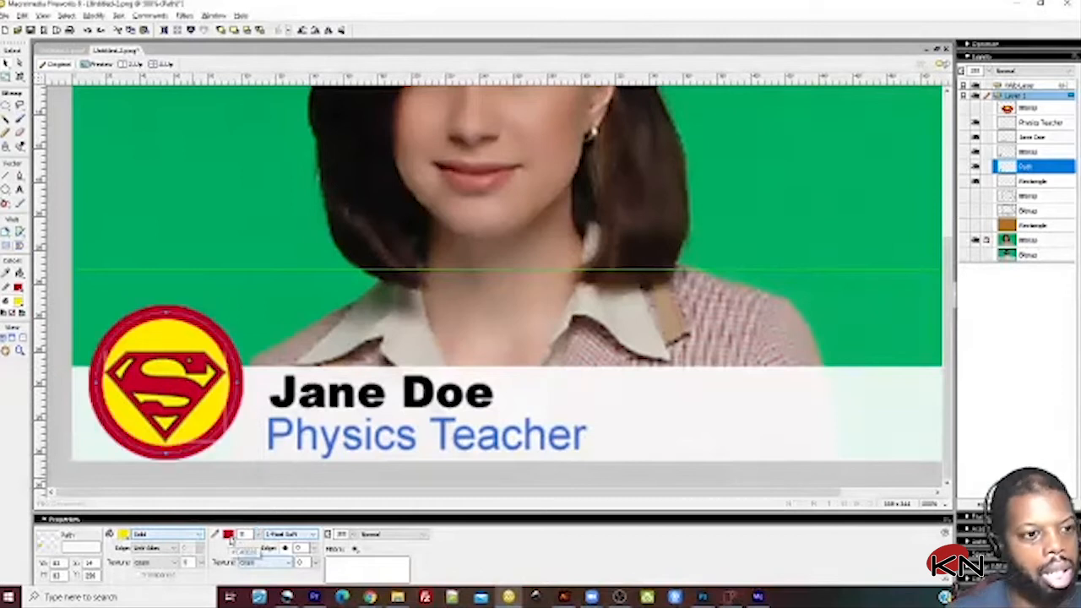
# Step: Give the lower-third bar a thin bright red outline and fill it with the yellow sampled from the Superman logo
pyautogui.click(760, 422)
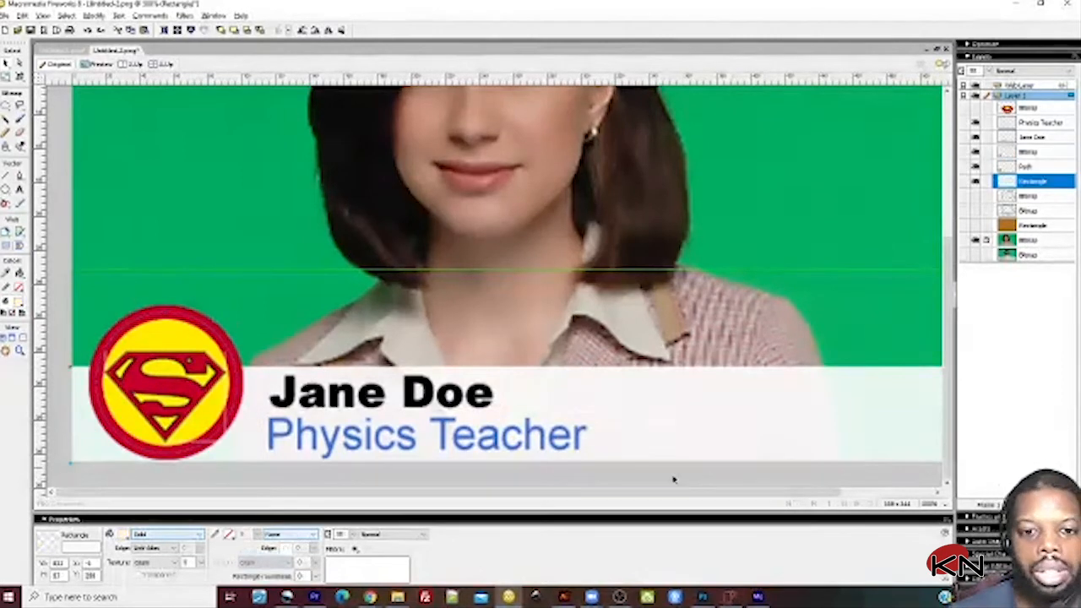
pyautogui.click(933, 503)
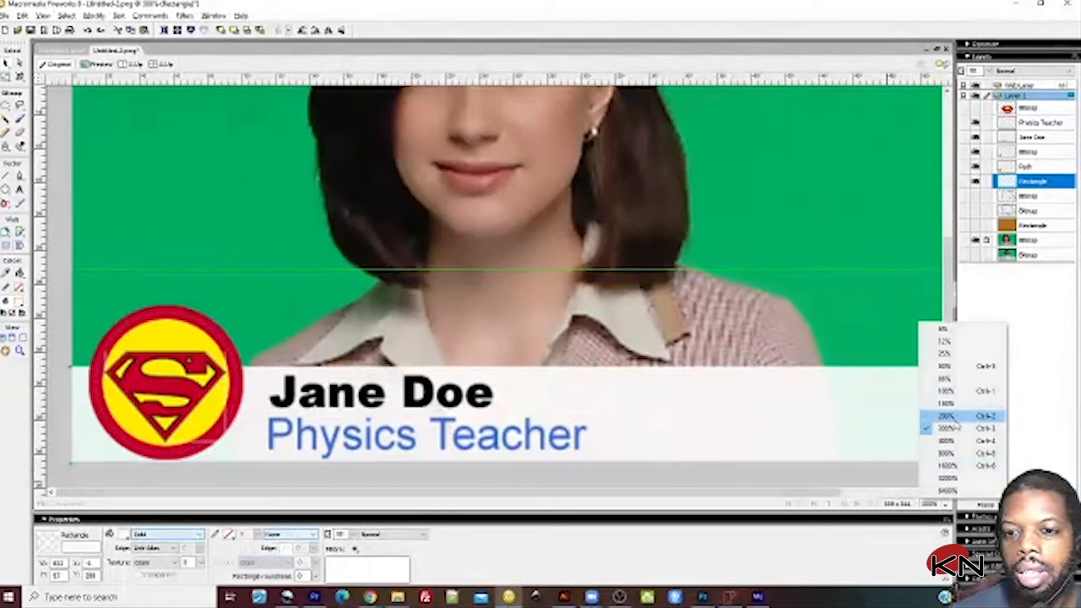
pyautogui.click(954, 416)
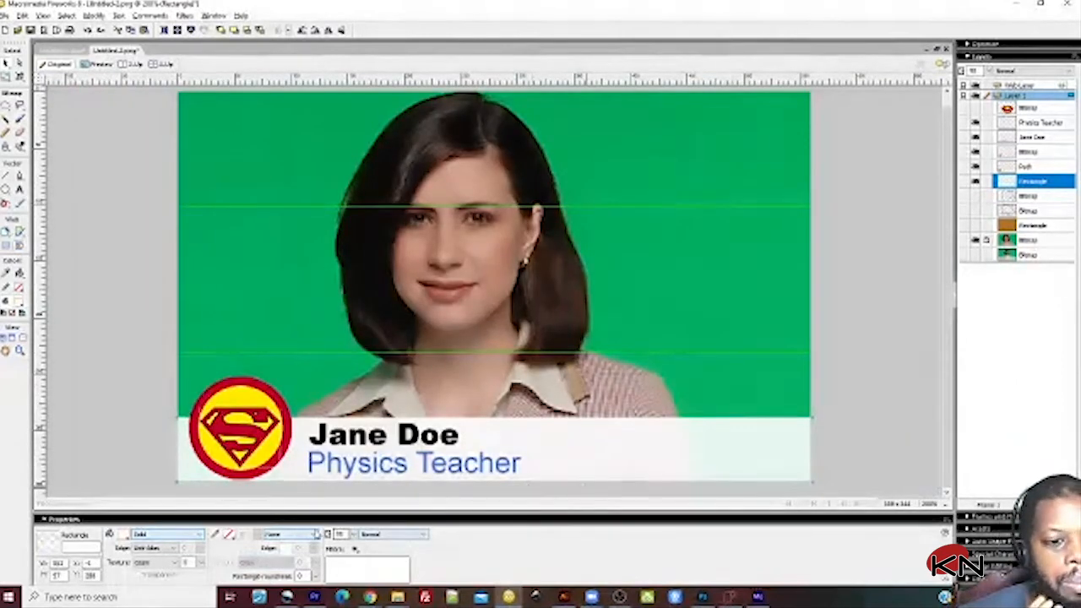
pyautogui.click(229, 537)
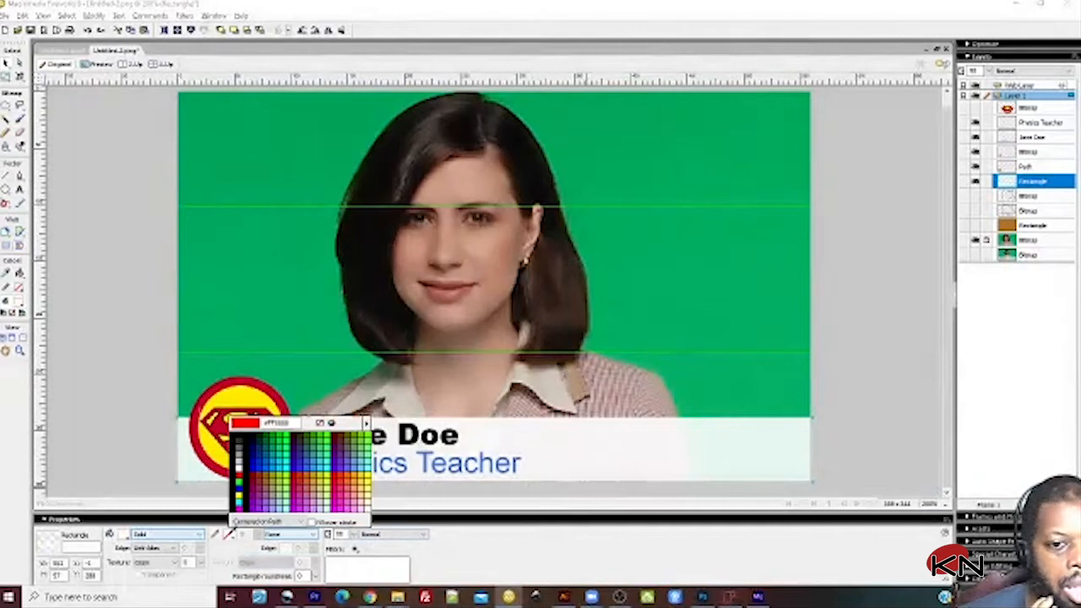
pyautogui.click(239, 481)
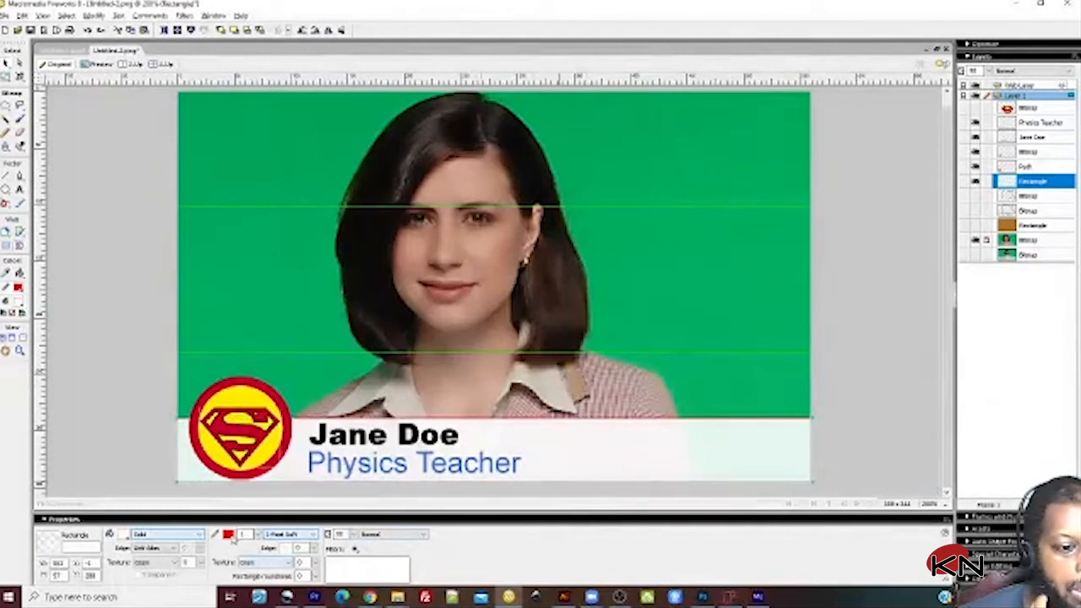
pyautogui.click(125, 536)
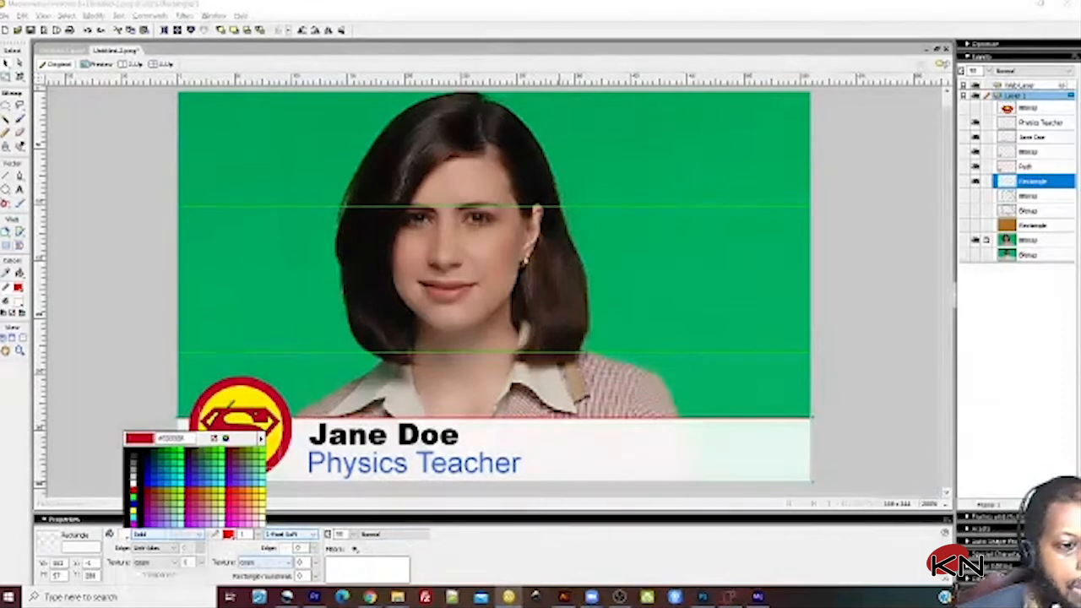
pyautogui.click(236, 403)
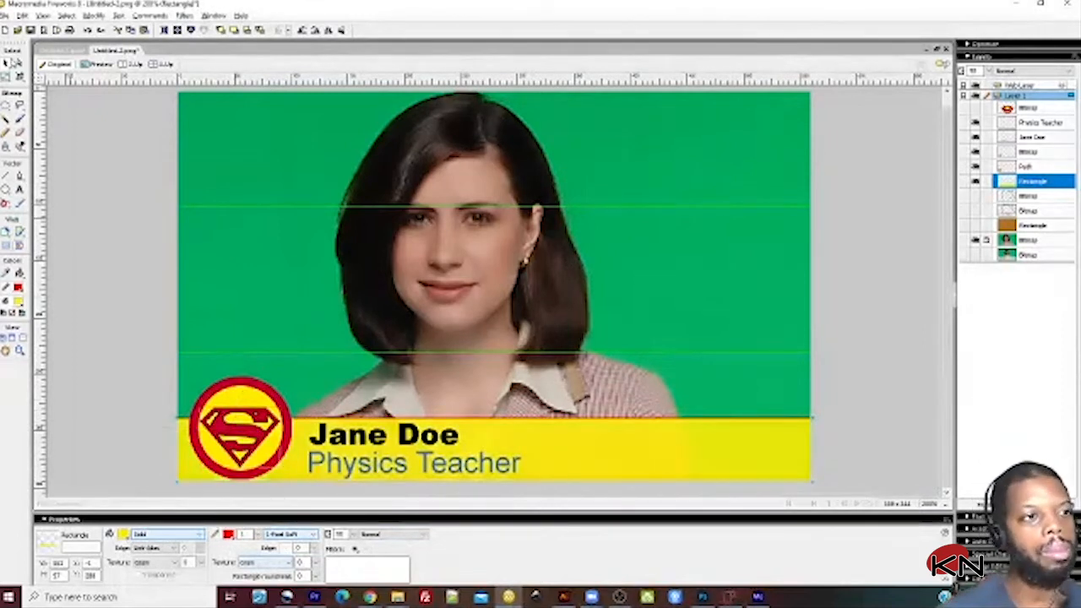
pyautogui.click(89, 259)
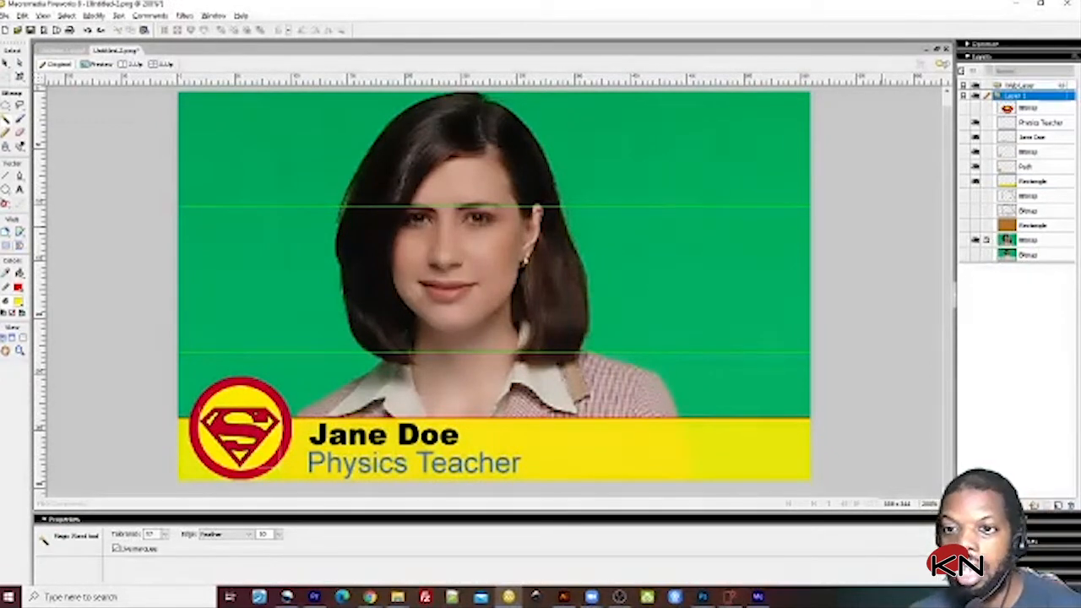
pyautogui.click(7, 63)
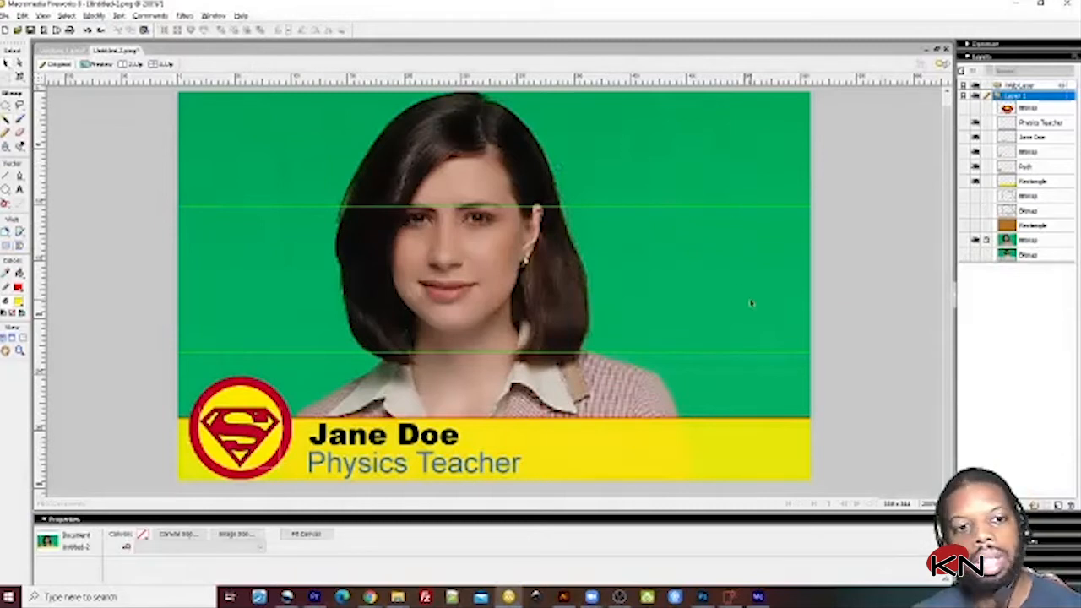
# Step: Unlock the portrait bitmap, try shifting the portrait on the canvas, and undo the move
pyautogui.click(986, 243)
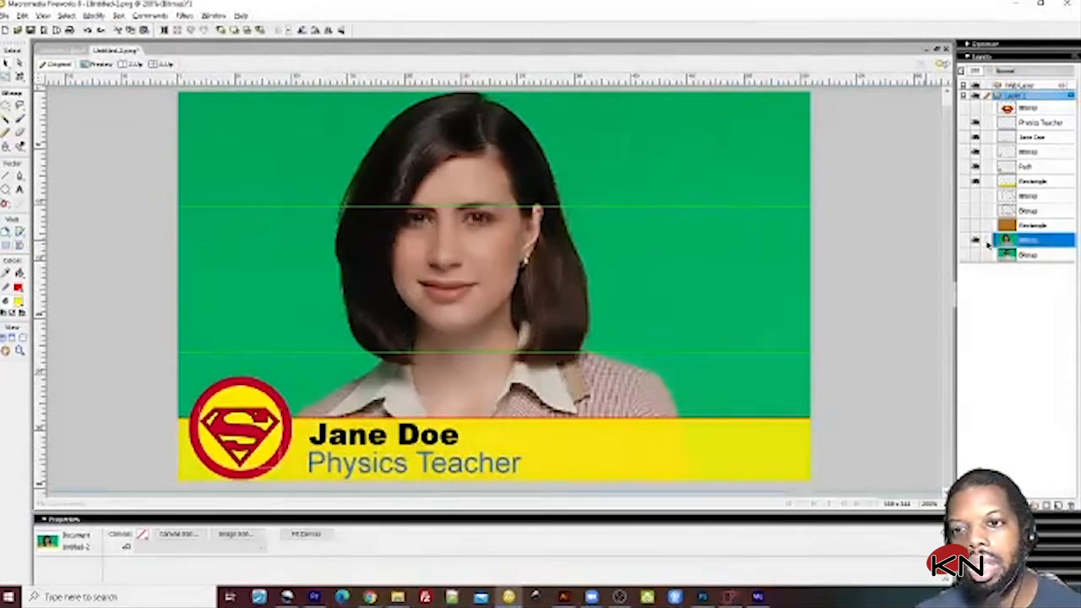
pyautogui.moveTo(469, 256); pyautogui.dragTo(501, 285)
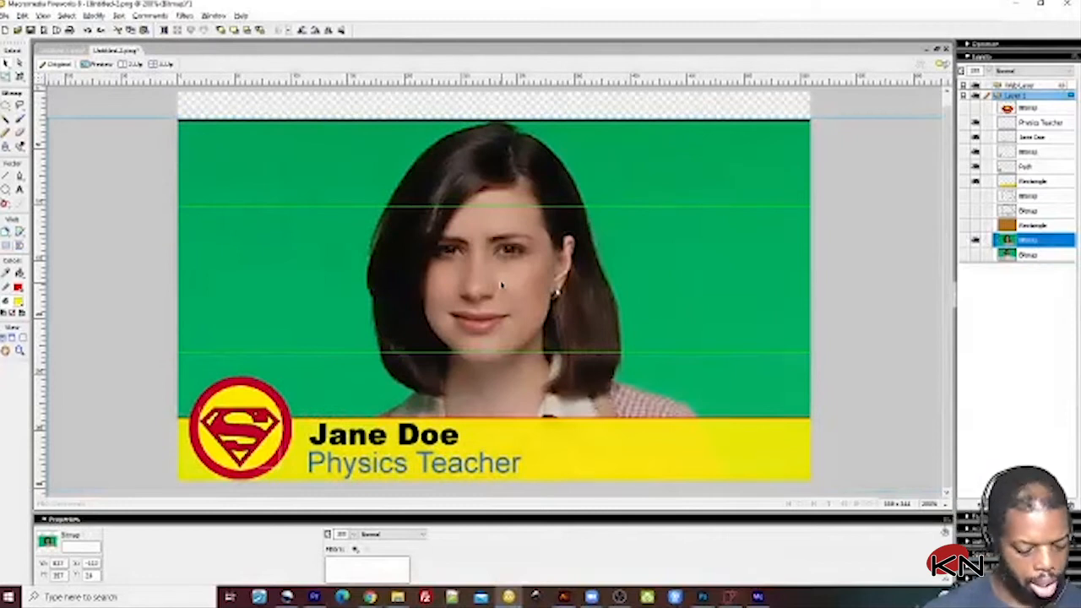
pyautogui.hotkey('ctrl', 'z')
pyautogui.hotkey('ctrl', 'z')
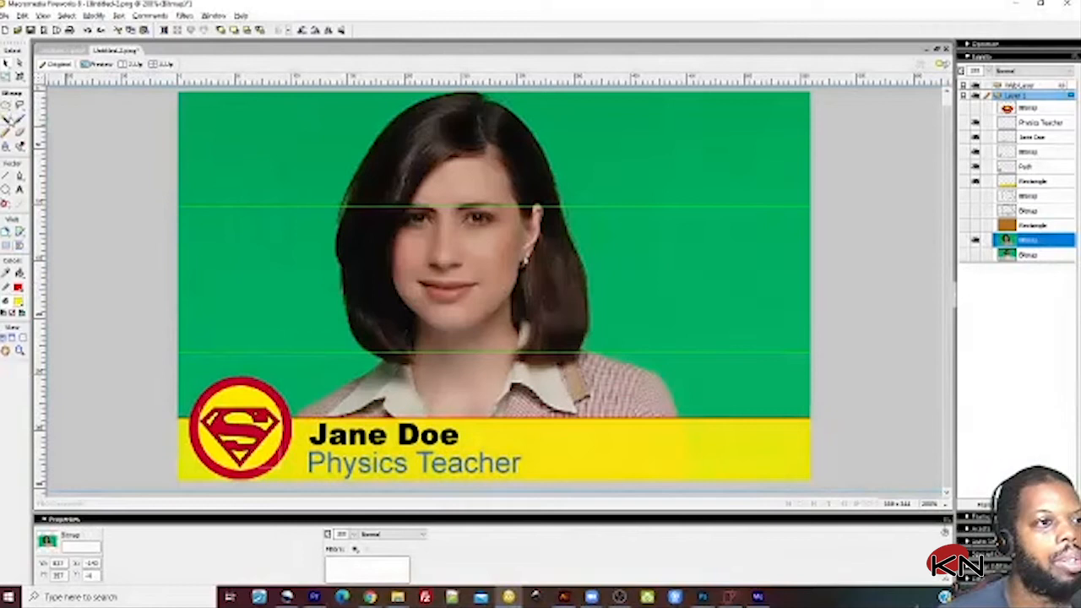
# Step: Select the green background on both sides of the woman with the Magic Wand, delete it, and deselect the portrait
pyautogui.click(7, 118)
pyautogui.click(262, 152)
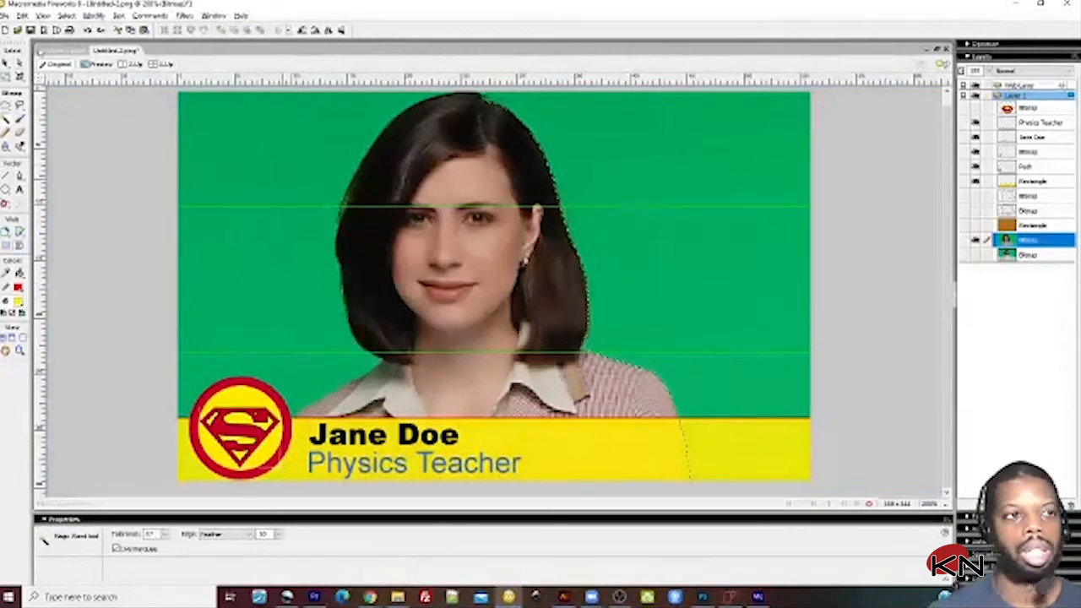
pyautogui.press('Delete')
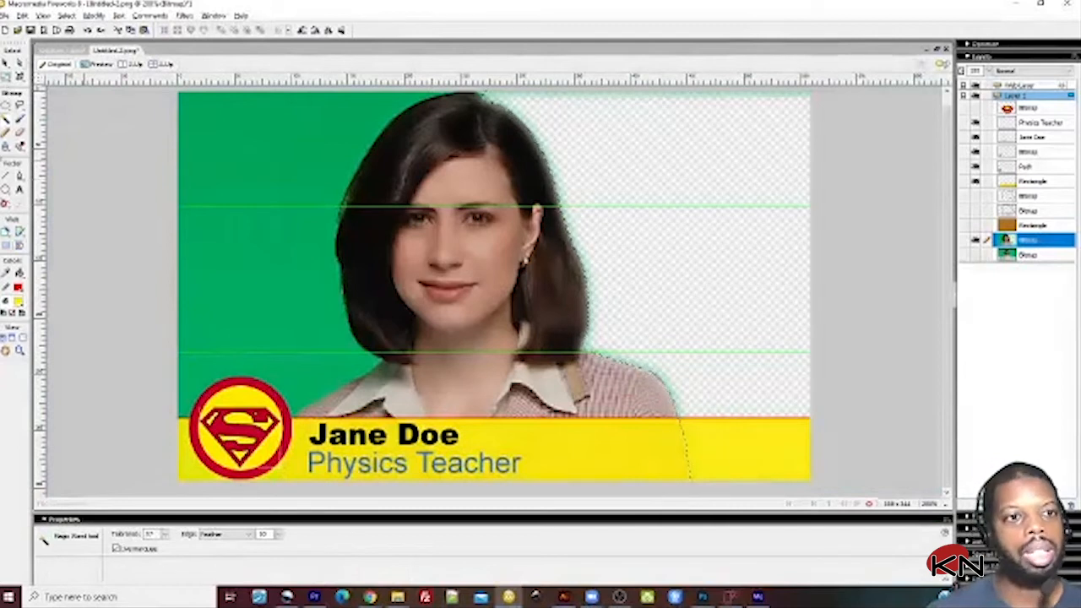
pyautogui.press('Delete')
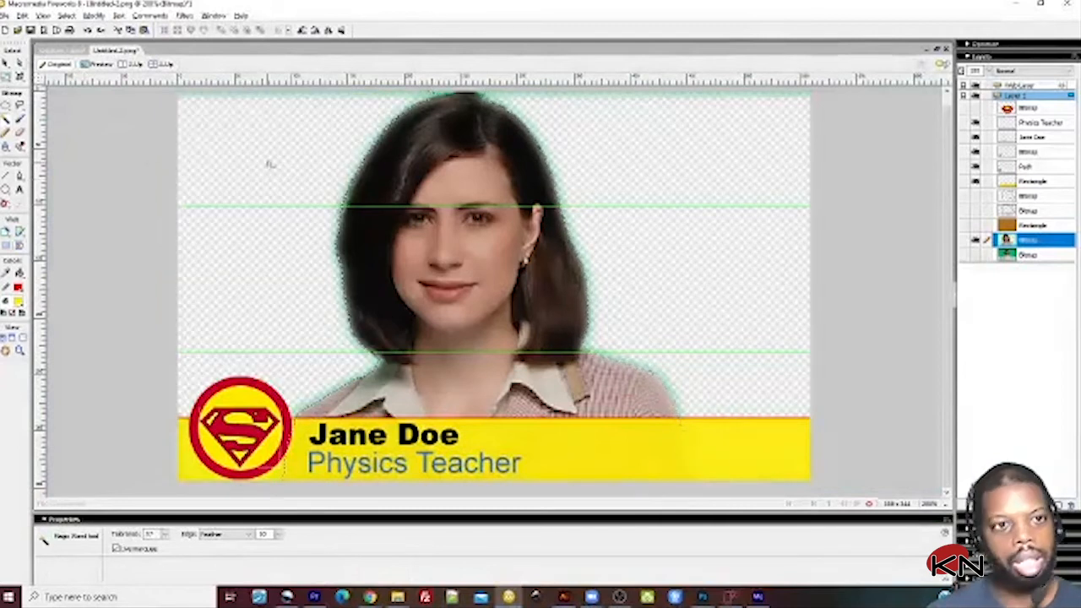
pyautogui.click(6, 64)
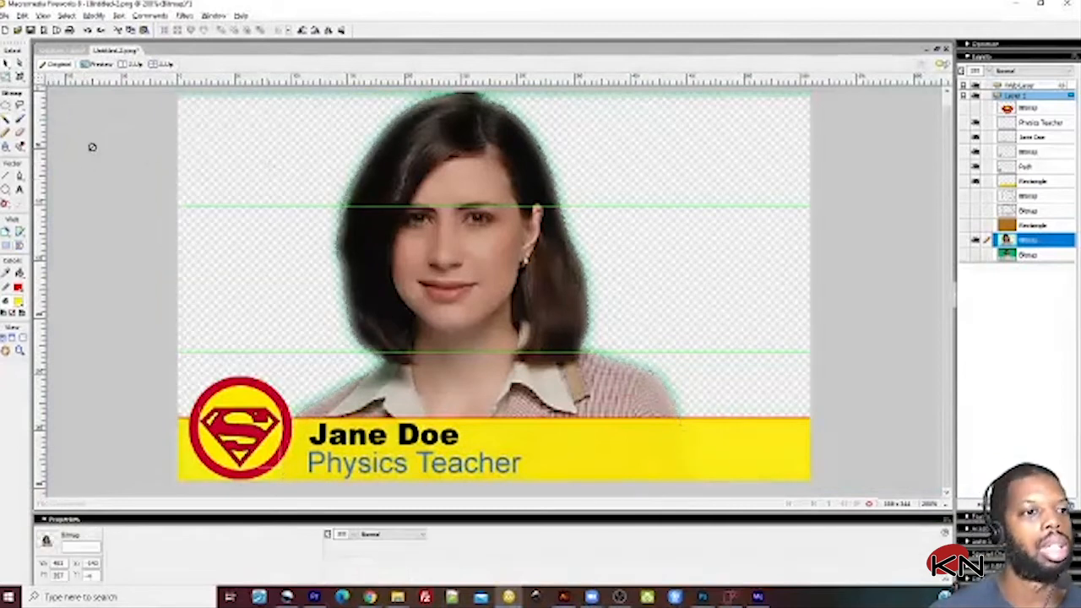
pyautogui.click(116, 179)
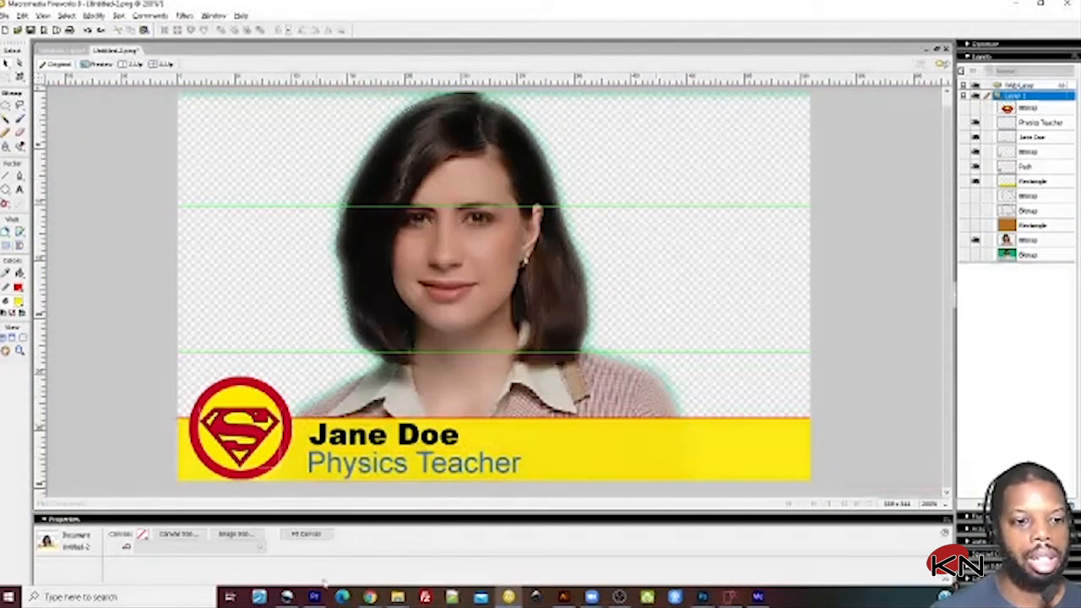
# Step: Switch to Chrome and open freepik.com in place of the PNGWing download page
pyautogui.click(370, 597)
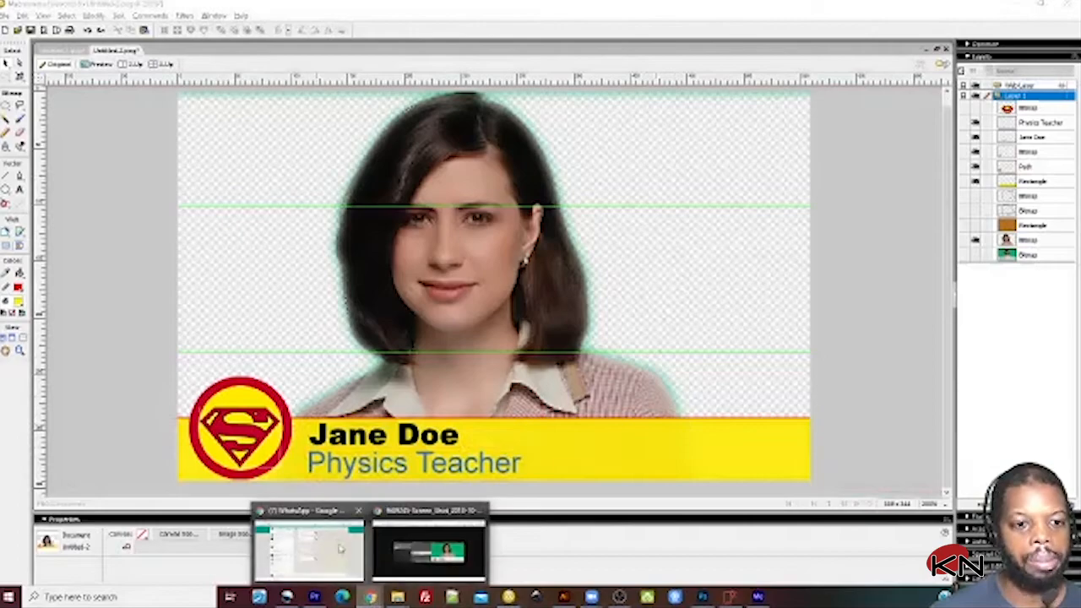
pyautogui.click(439, 553)
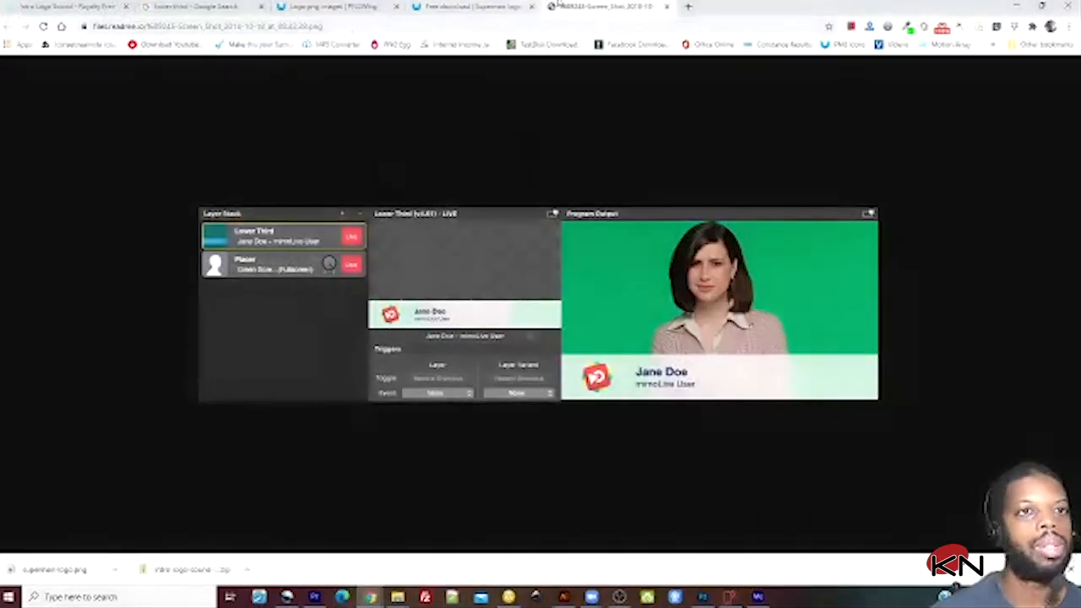
pyautogui.click(468, 8)
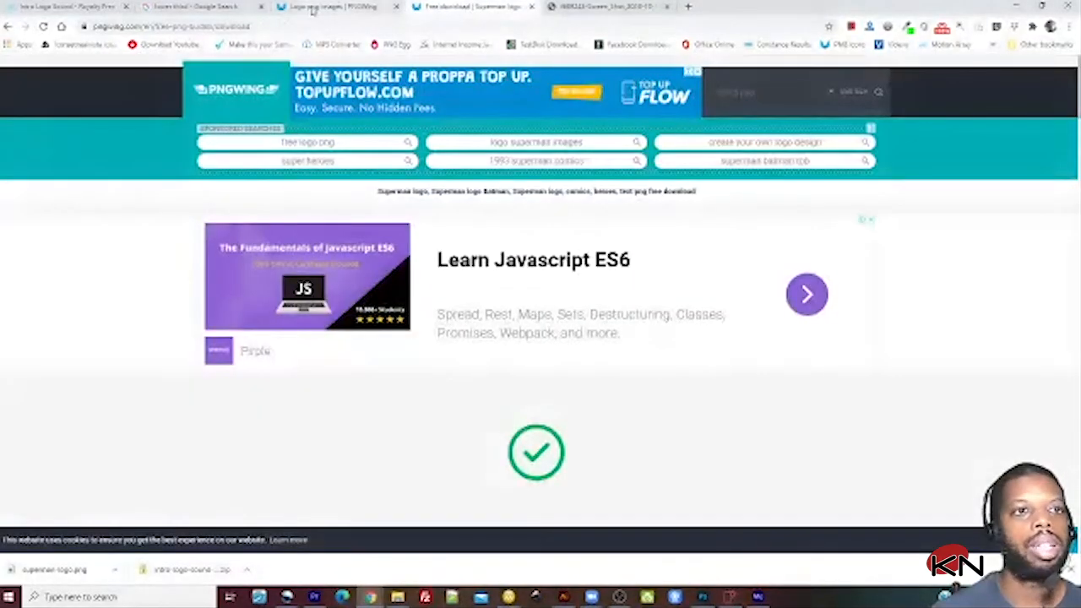
pyautogui.click(470, 29)
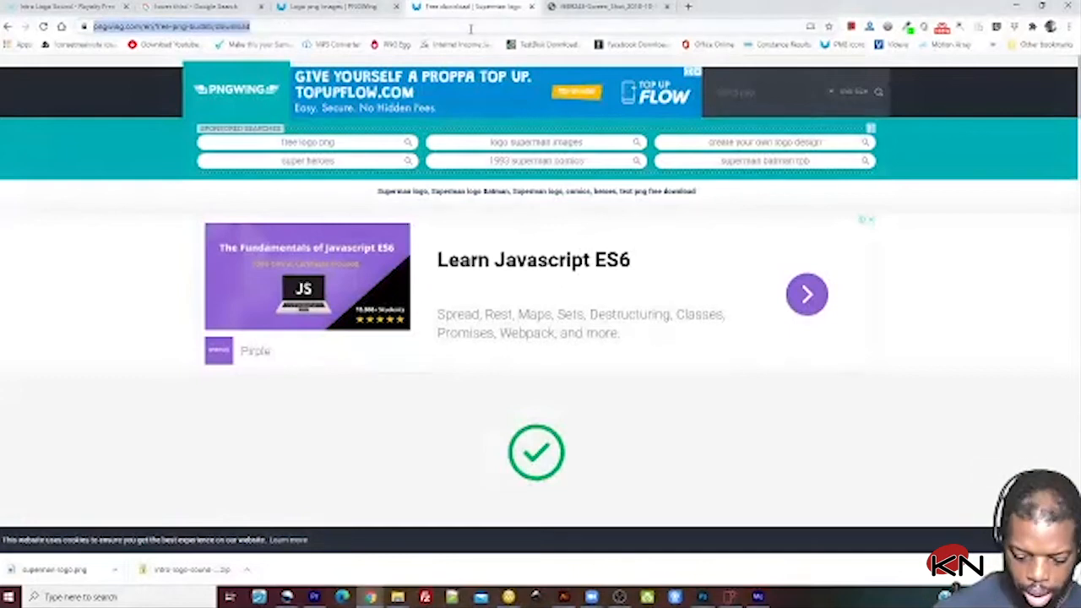
pyautogui.write('freepik.c')
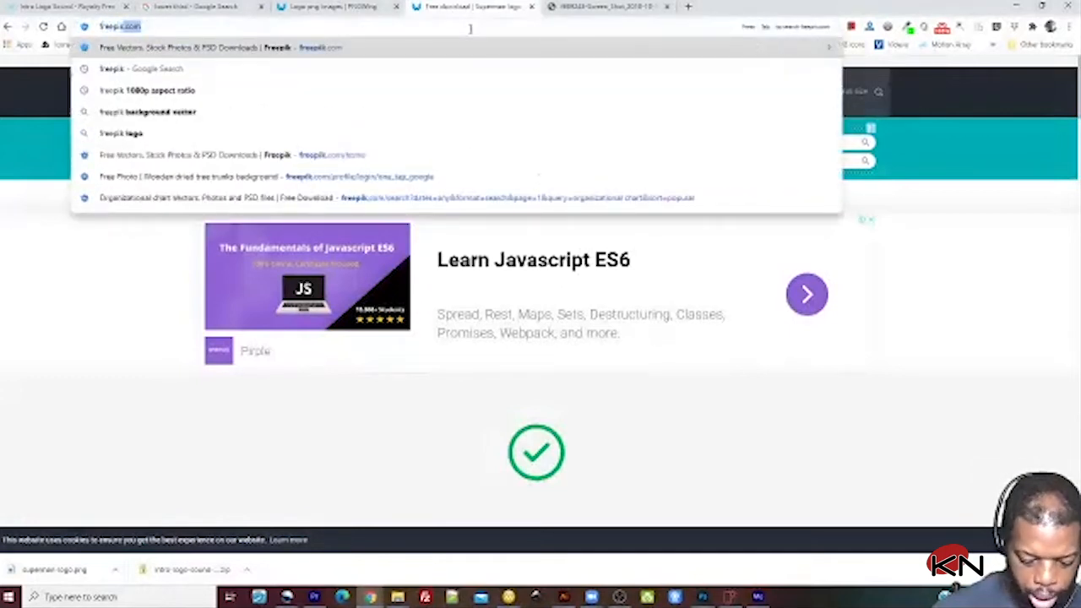
pyautogui.write('om')
pyautogui.press('Return')
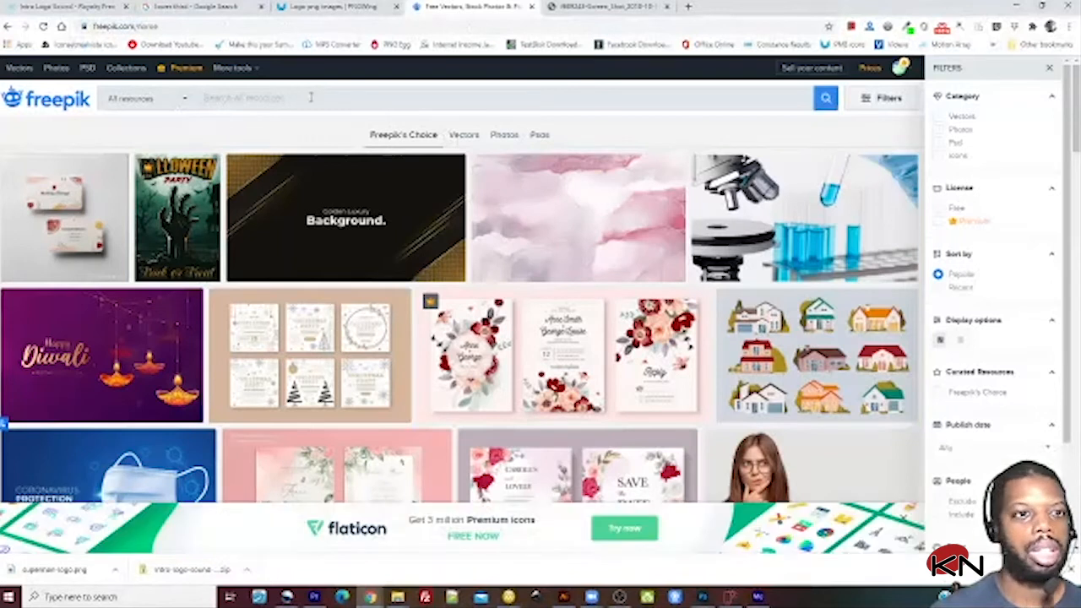
# Step: Search Freepik for "super hero" and open the comic superhero standing silhouette vector
pyautogui.write('lo')
pyautogui.write('per hero')
pyautogui.press('Return')
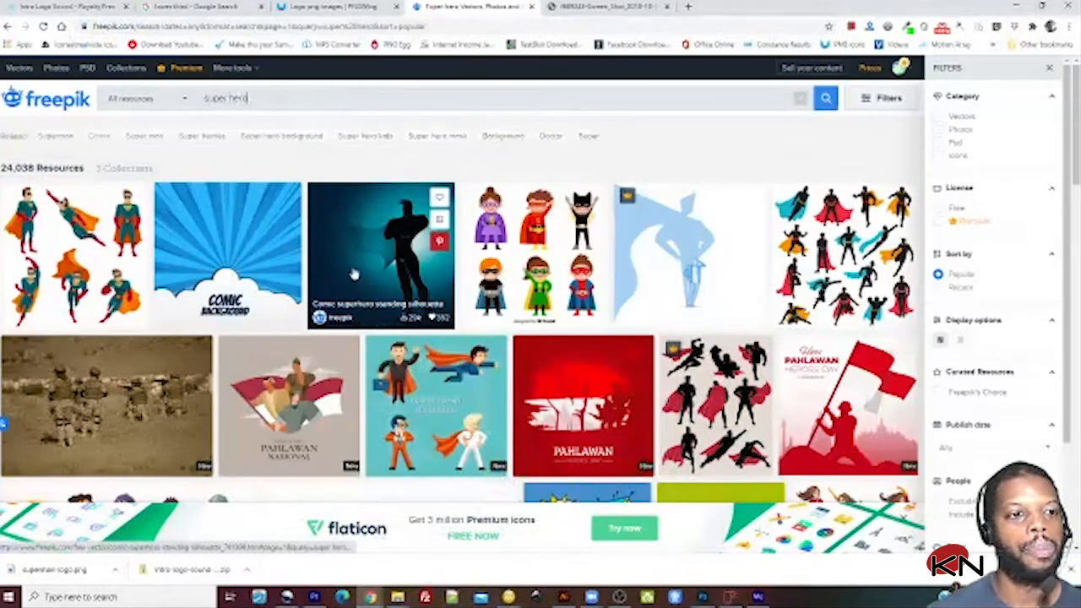
pyautogui.click(379, 263)
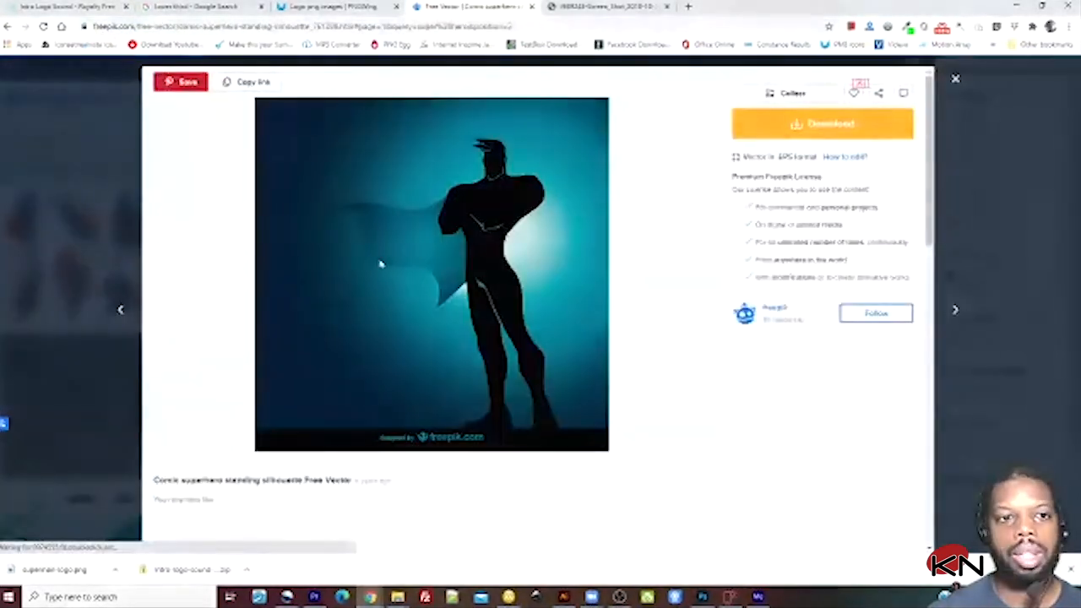
# Step: Copy the superhero silhouette image from Freepik, switch to Fireworks, and paste it into the lower-third document
pyautogui.rightClick(480, 294)
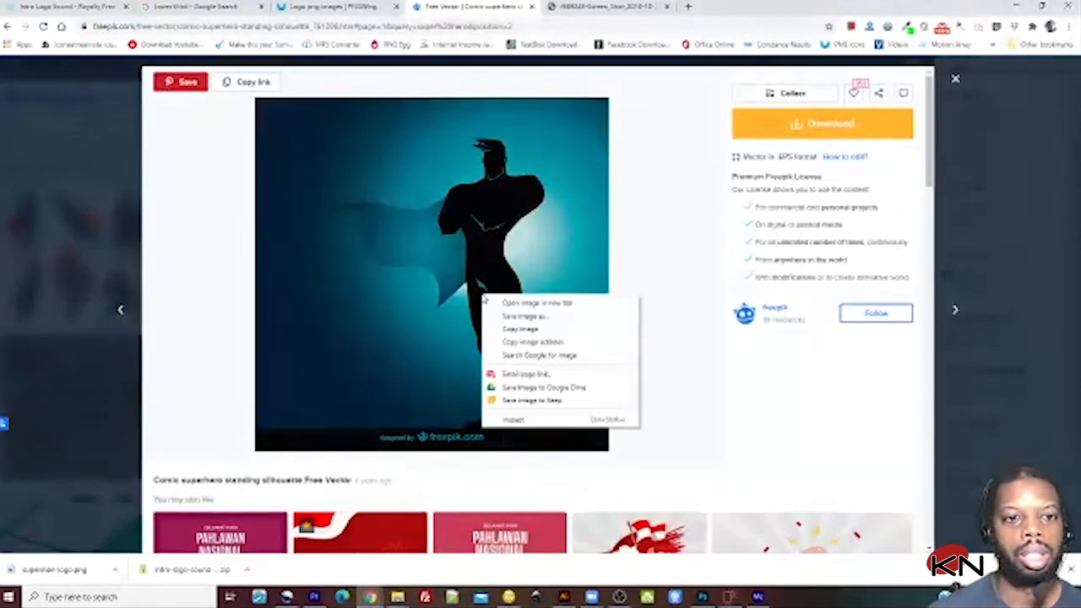
pyautogui.click(557, 335)
pyautogui.hotkey('alt', 'Tab')
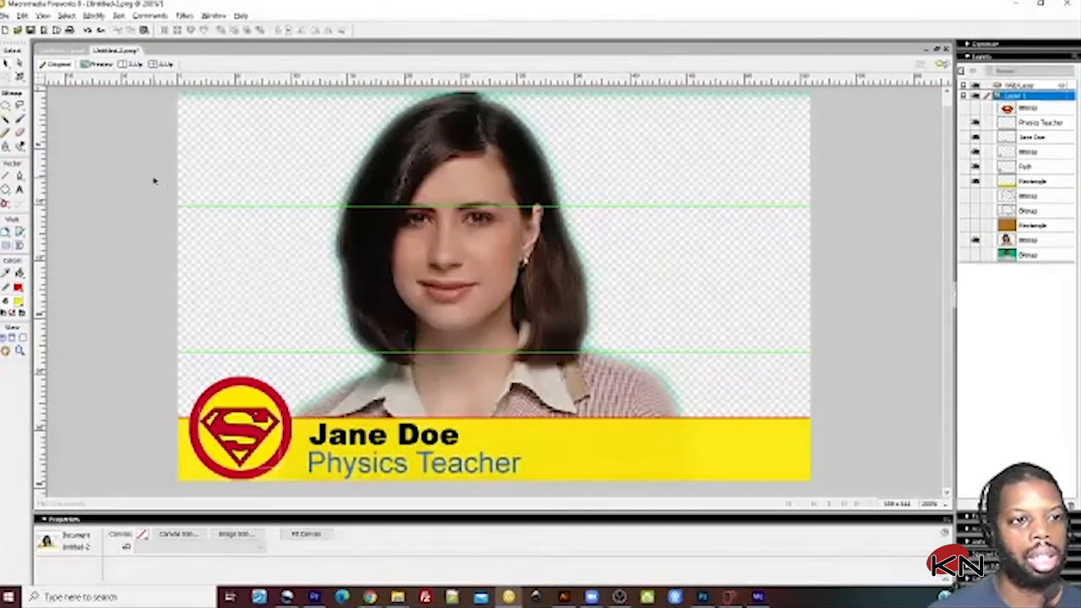
pyautogui.hotkey('ctrl', 'v')
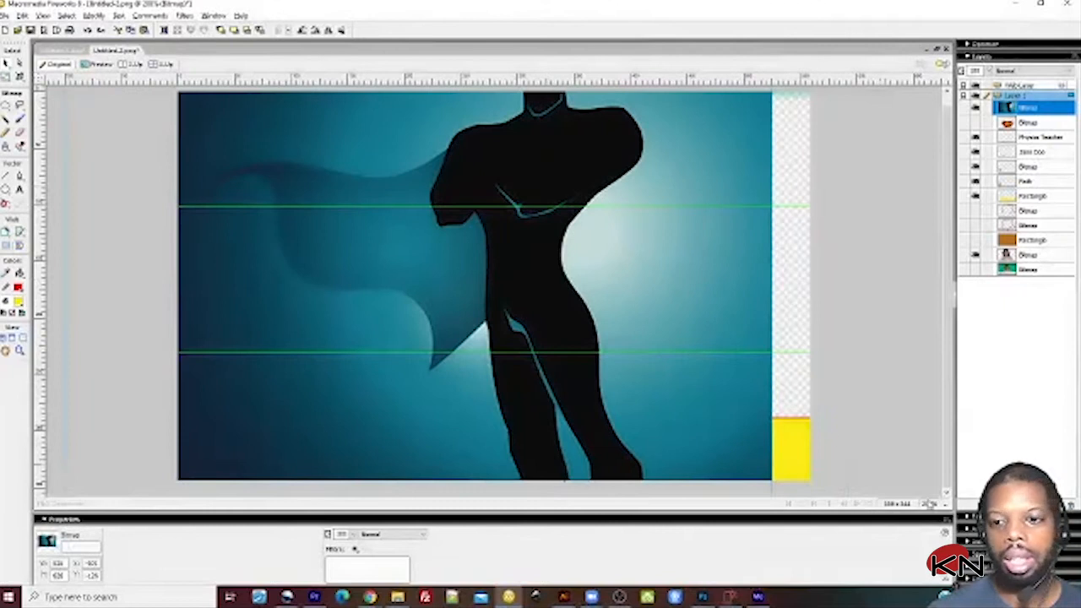
# Step: Position the superhero image so it covers the whole canvas and reorder it directly beneath the woman's portrait bitmap
pyautogui.click(928, 505)
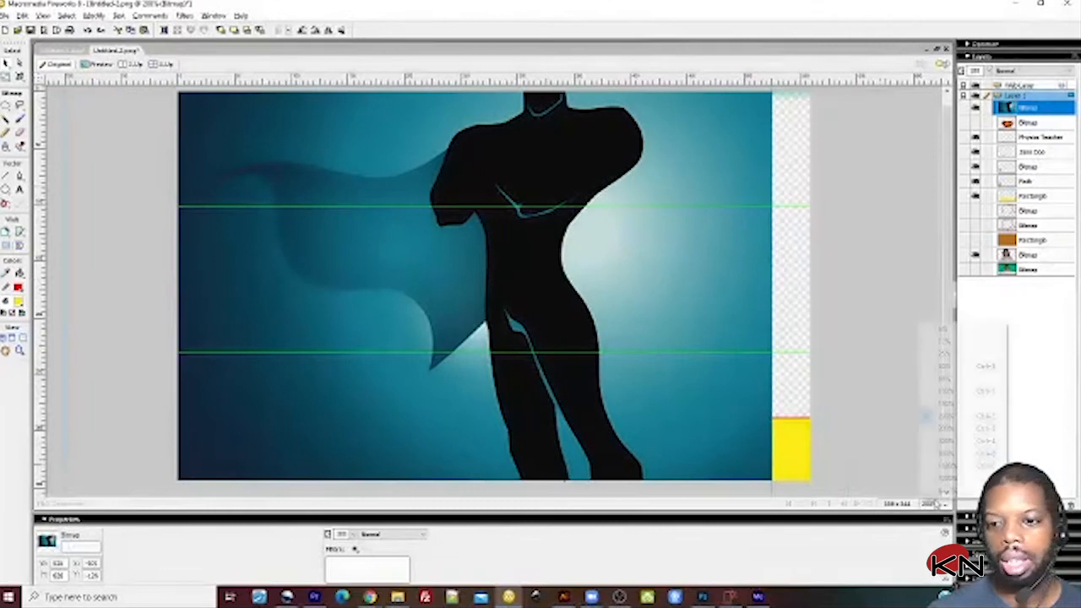
pyautogui.click(944, 391)
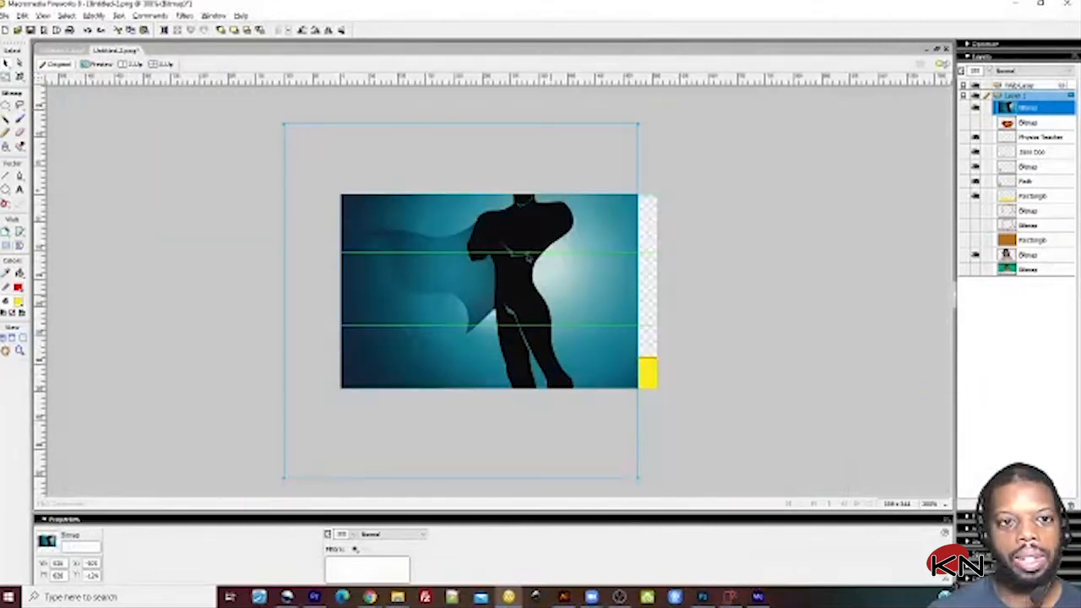
pyautogui.moveTo(534, 238)
pyautogui.mouseDown()
pyautogui.moveTo(512, 248)
pyautogui.moveTo(522, 241)
pyautogui.mouseUp()
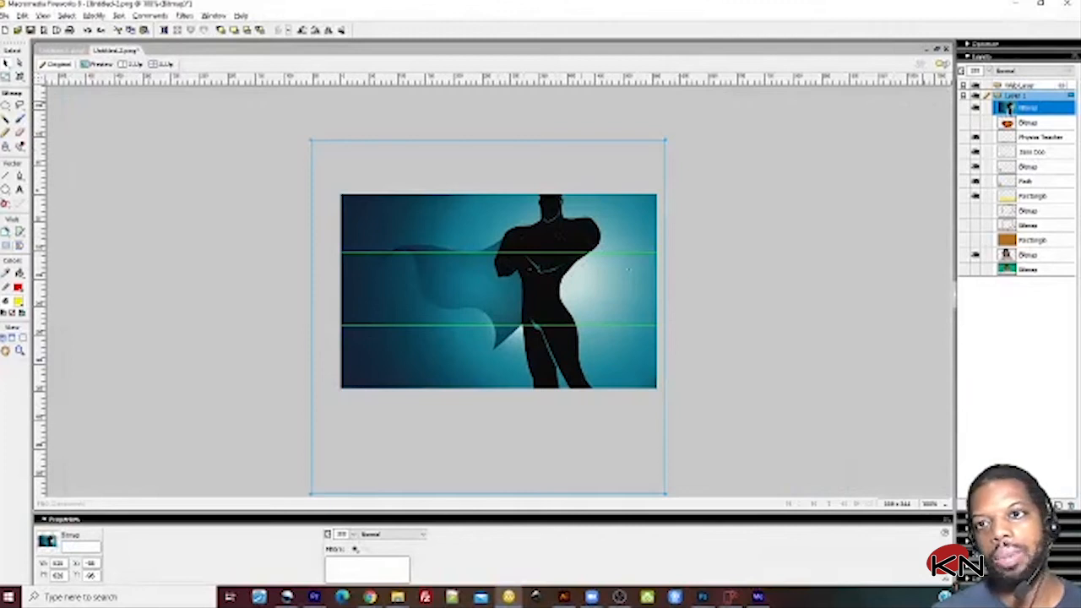
pyautogui.moveTo(1010, 110)
pyautogui.mouseDown()
pyautogui.moveTo(1011, 186)
pyautogui.moveTo(1008, 107)
pyautogui.mouseUp()
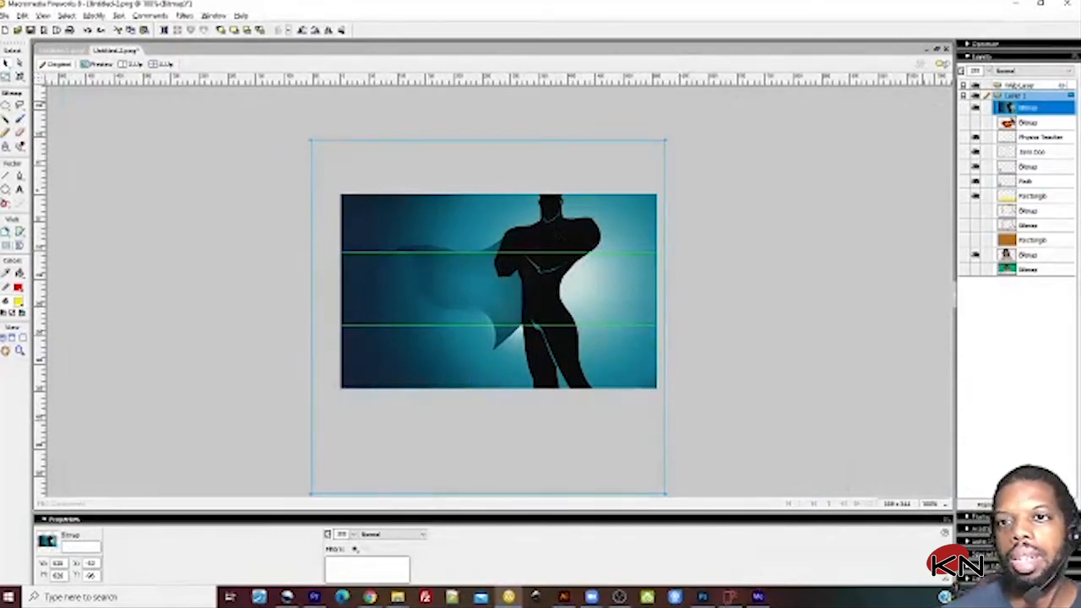
pyautogui.moveTo(1009, 107); pyautogui.dragTo(1008, 267)
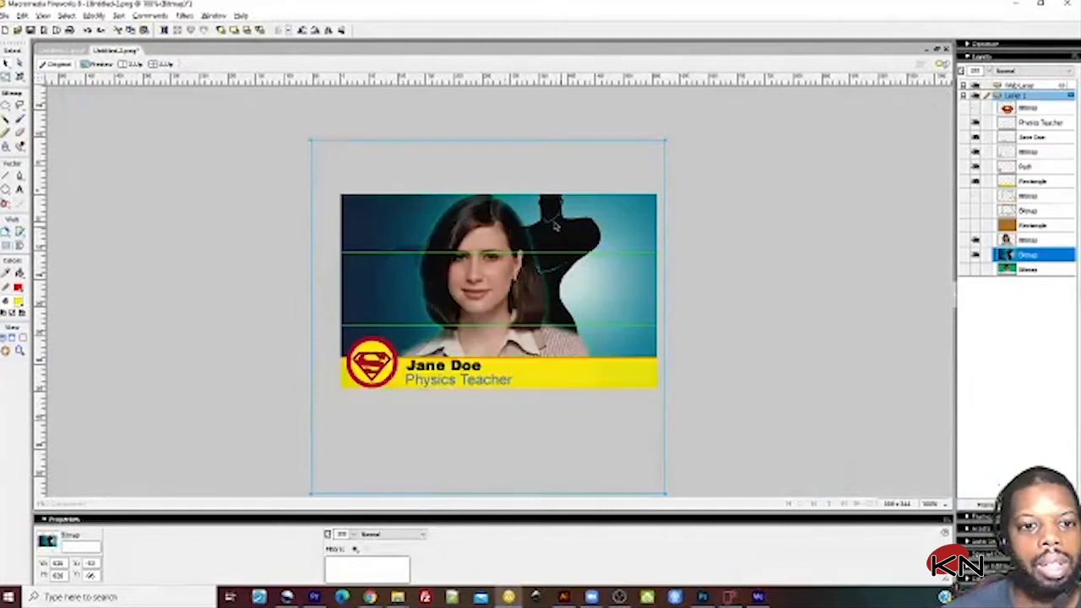
# Step: Scale the superhero background to about 641 px wide from the canvas's left edge, and lower it so the silhouette's head shows beside the portrait
pyautogui.click(6, 76)
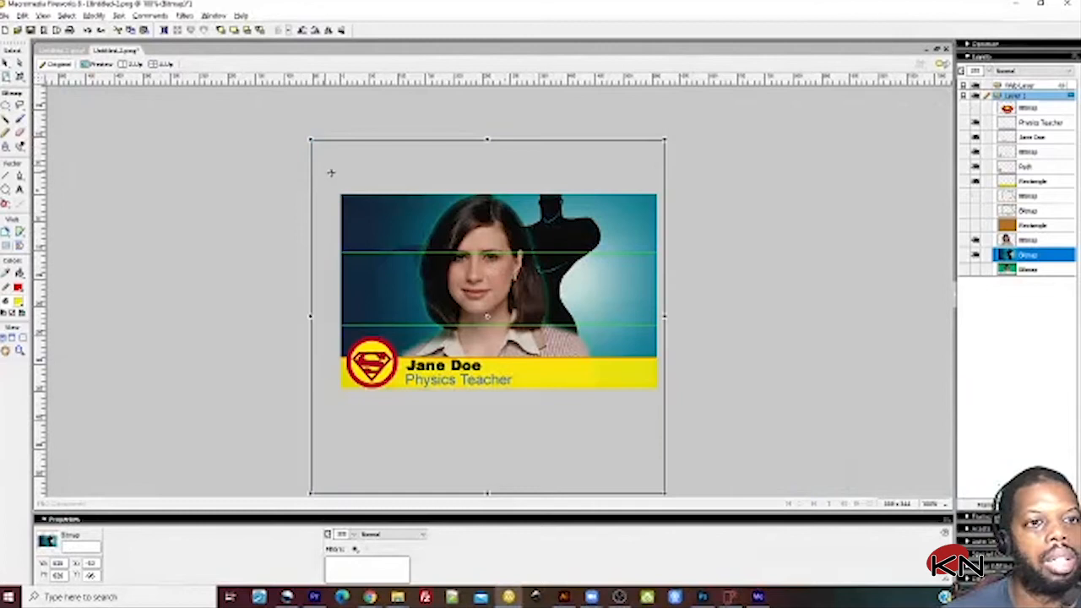
pyautogui.moveTo(309, 137); pyautogui.dragTo(340, 169)
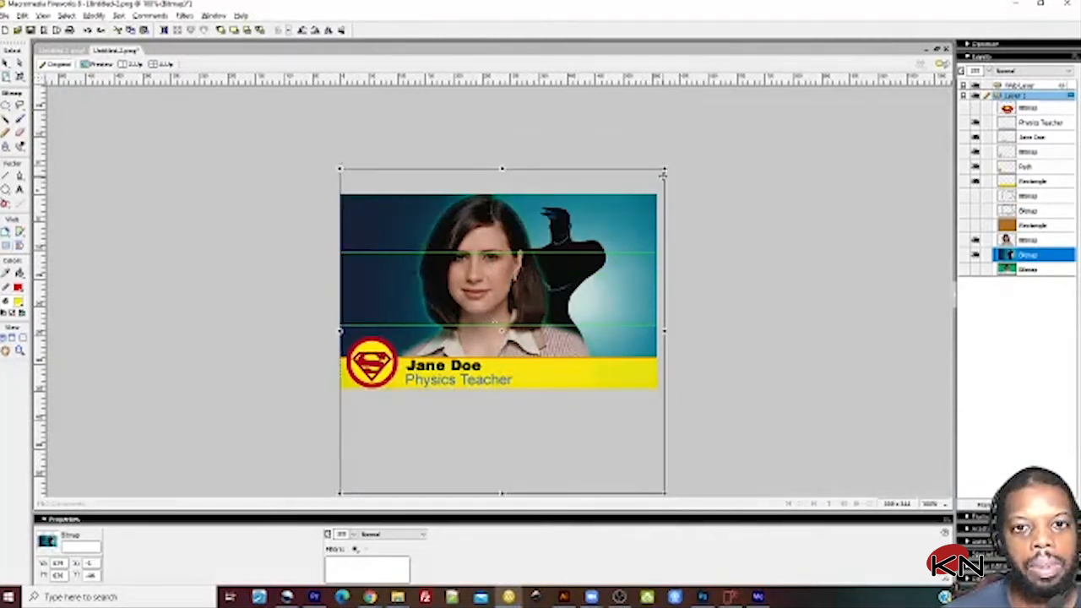
pyautogui.moveTo(663, 170); pyautogui.dragTo(701, 131)
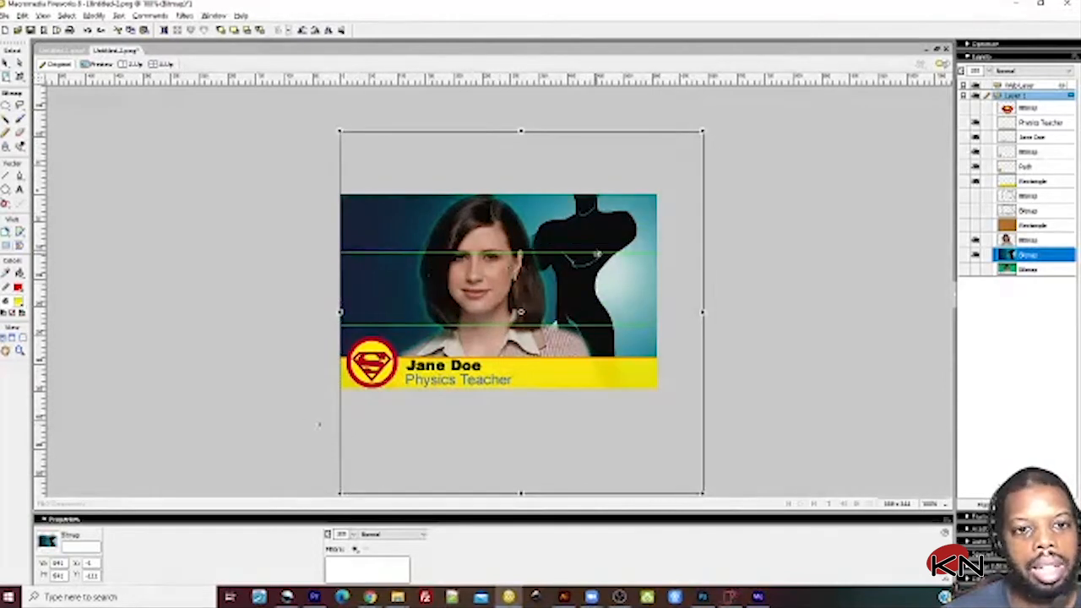
pyautogui.moveTo(613, 224)
pyautogui.mouseDown()
pyautogui.moveTo(597, 243)
pyautogui.moveTo(587, 235)
pyautogui.moveTo(616, 232)
pyautogui.moveTo(591, 230)
pyautogui.moveTo(601, 239)
pyautogui.mouseUp()
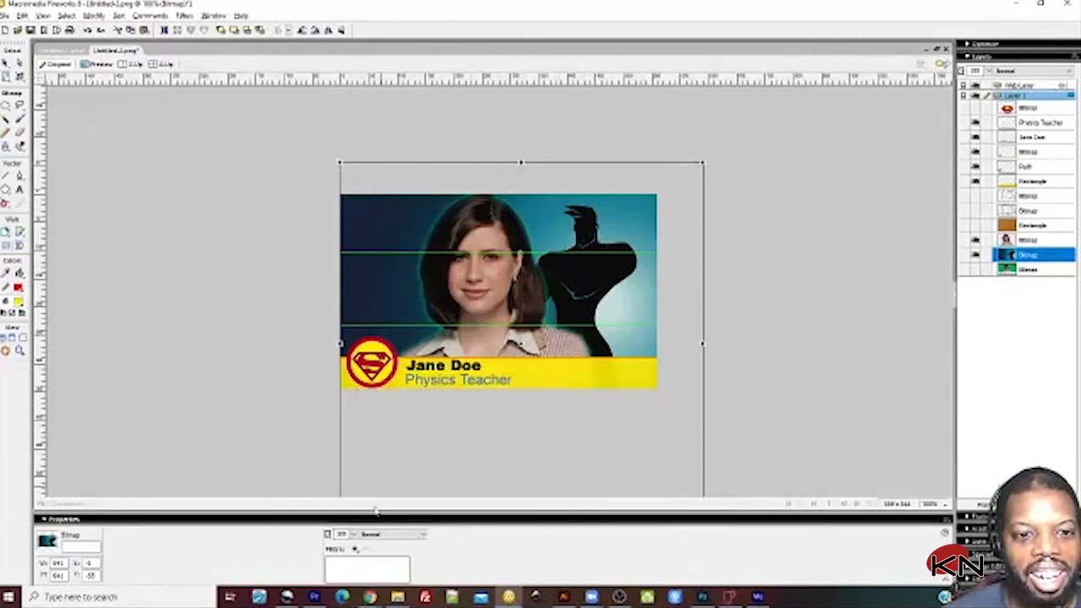
pyautogui.doubleClick(353, 468)
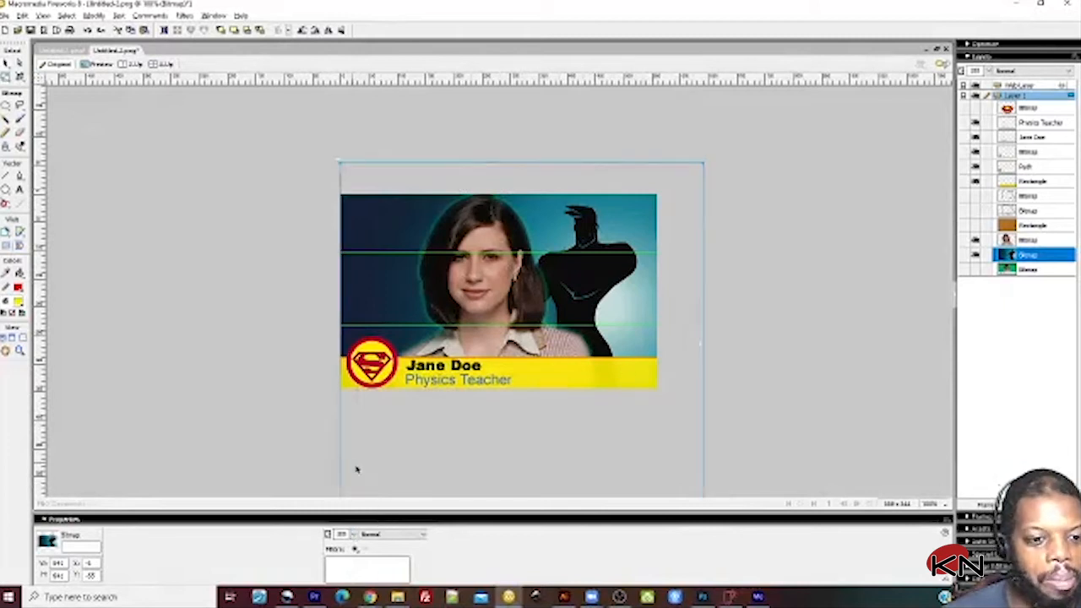
# Step: Try the basic Blur filter on the superhero background bitmap and switch that filter off
pyautogui.click(356, 547)
pyautogui.moveTo(431, 465)
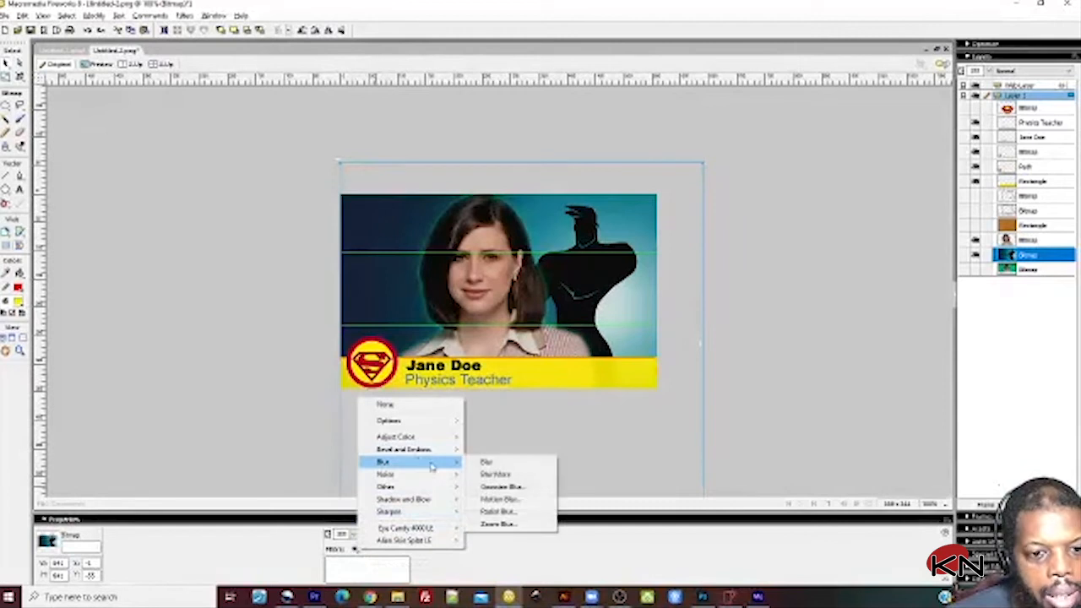
pyautogui.click(505, 464)
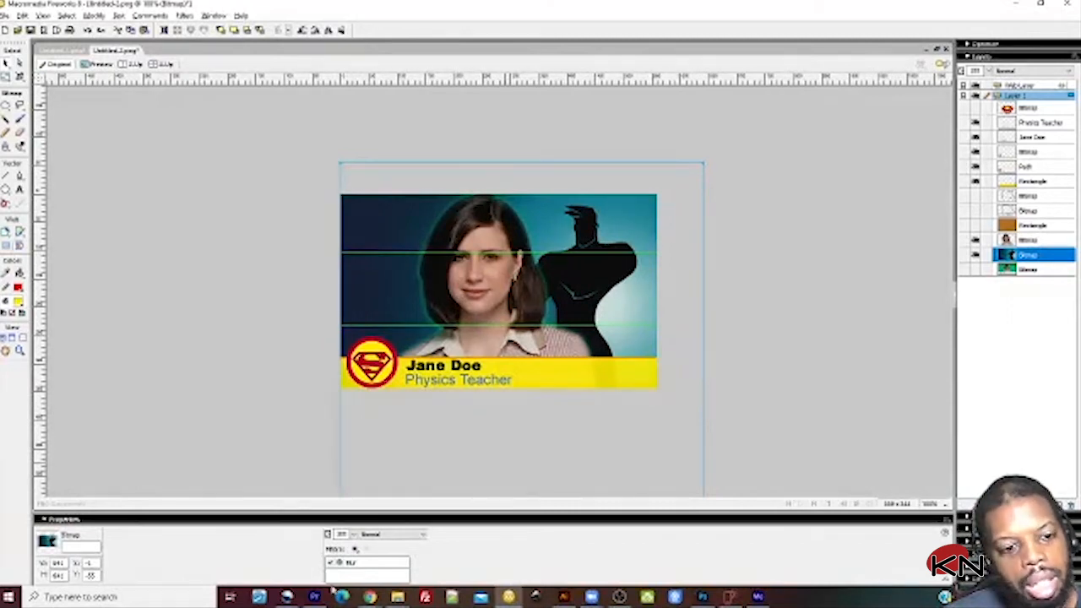
pyautogui.click(353, 566)
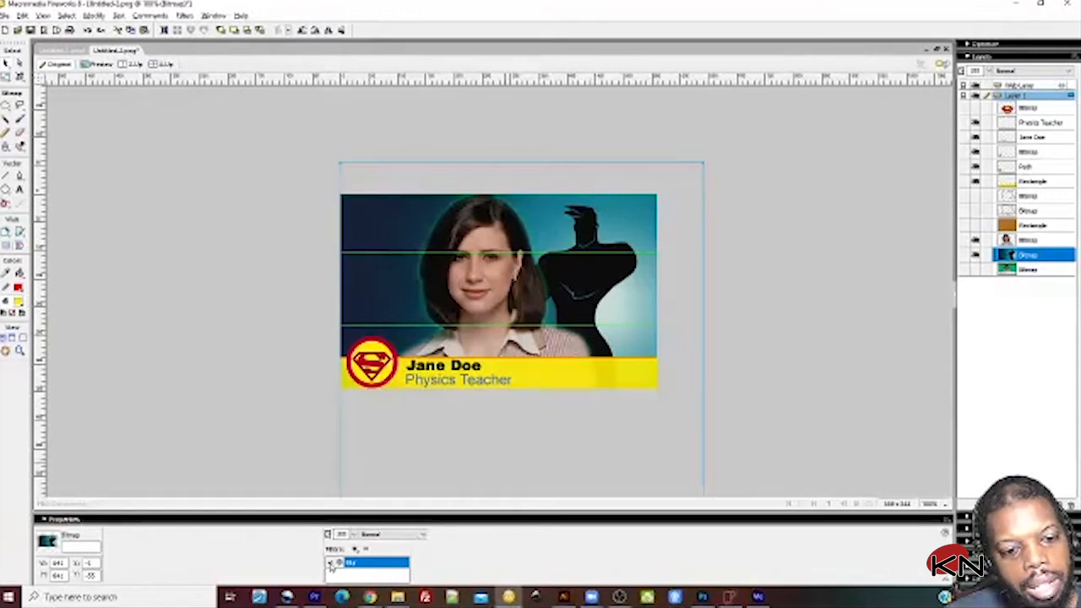
pyautogui.click(331, 564)
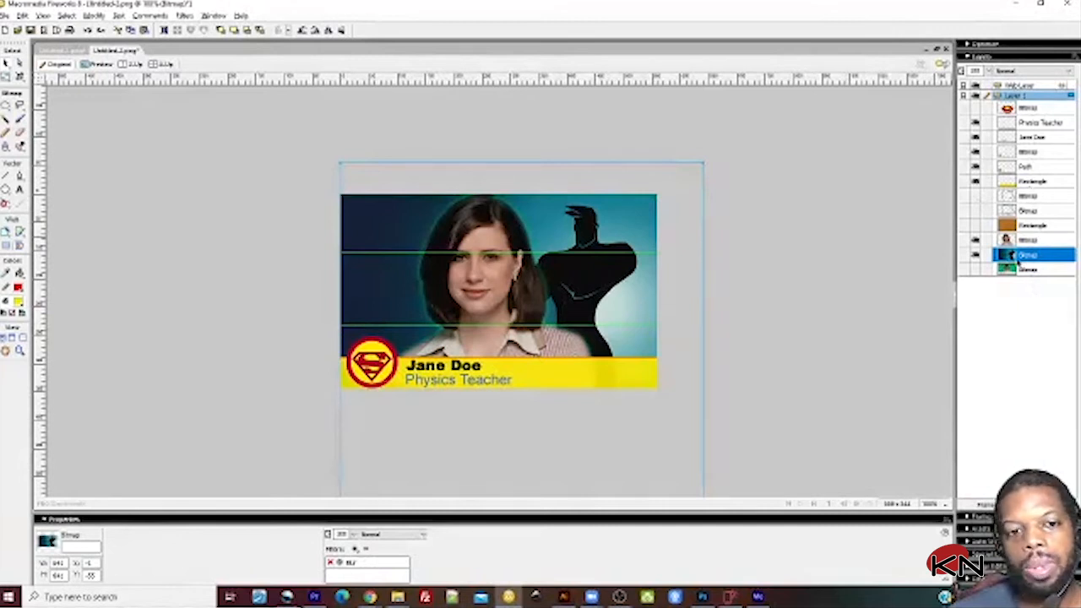
# Step: Add a strong Gaussian Blur filter to the superhero background, tuning its blur radius and comparing the preview off and on
pyautogui.click(354, 549)
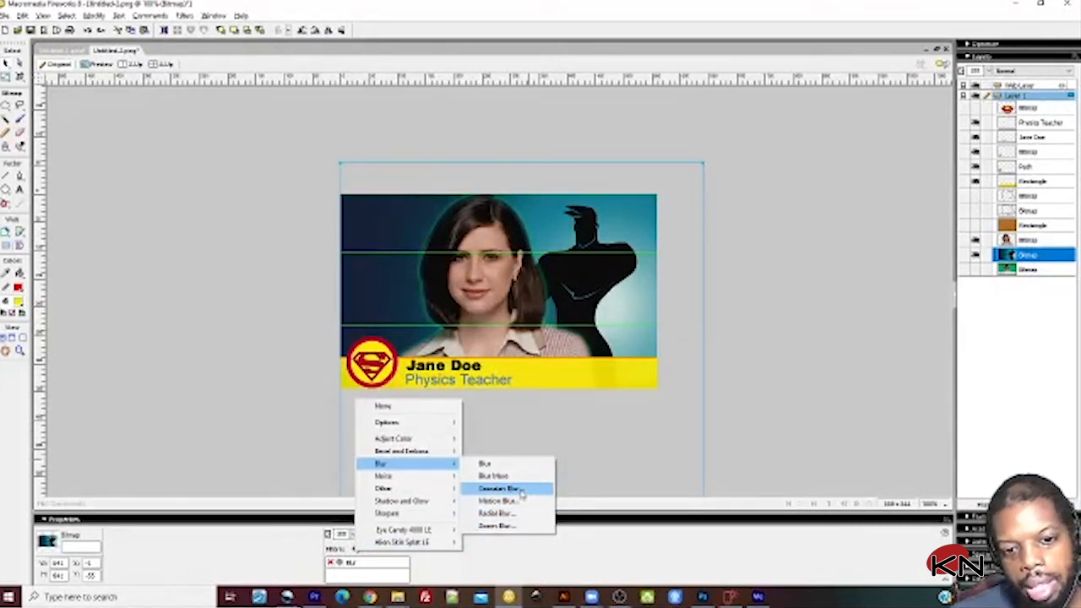
pyautogui.click(512, 490)
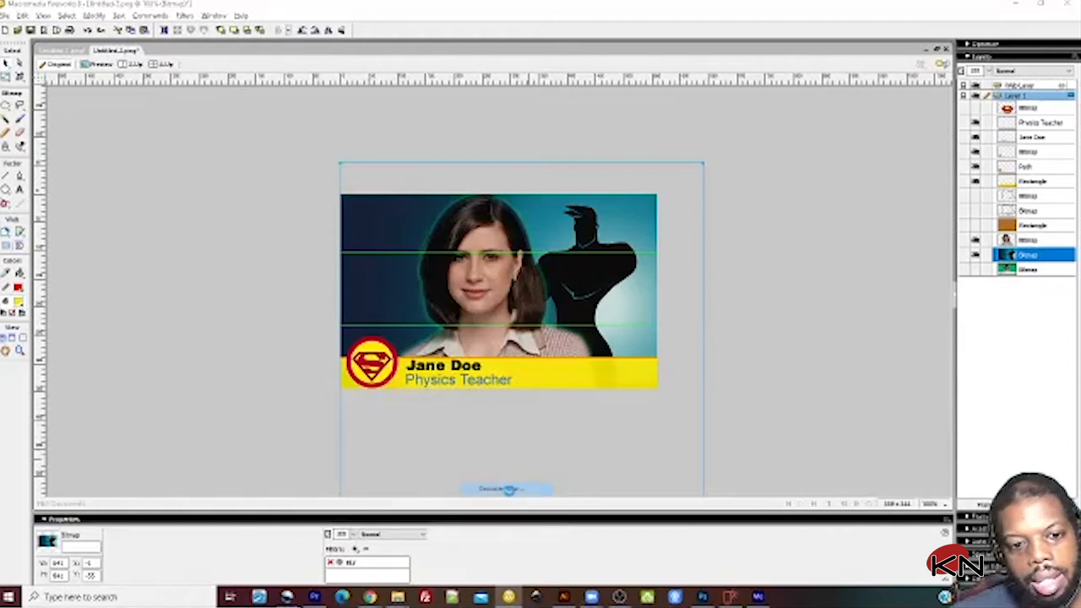
pyautogui.moveTo(498, 277); pyautogui.dragTo(782, 144)
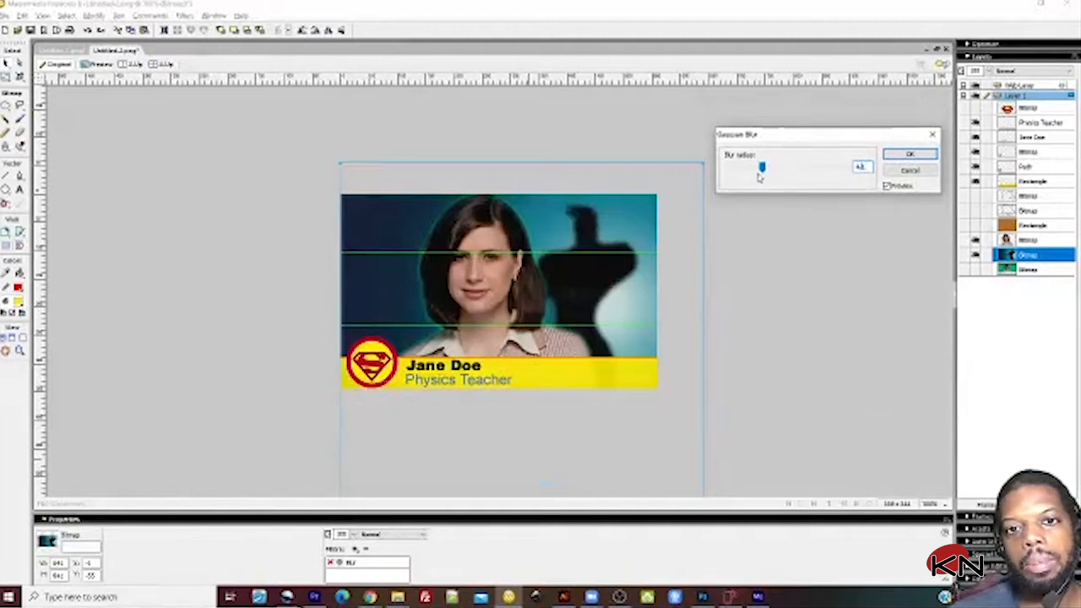
pyautogui.moveTo(762, 168); pyautogui.dragTo(791, 169)
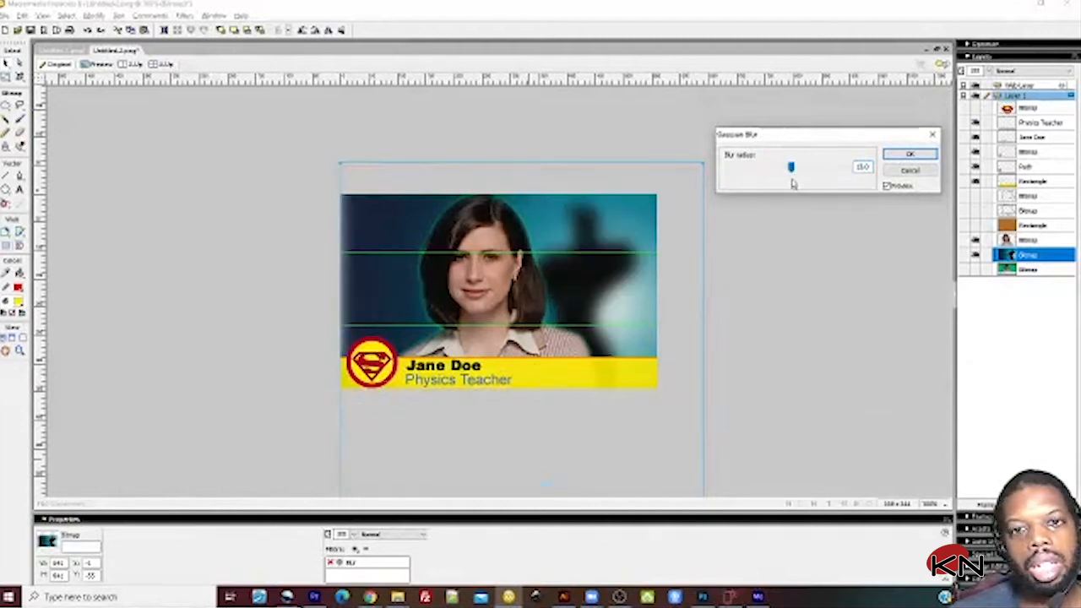
pyautogui.moveTo(794, 169); pyautogui.dragTo(800, 170)
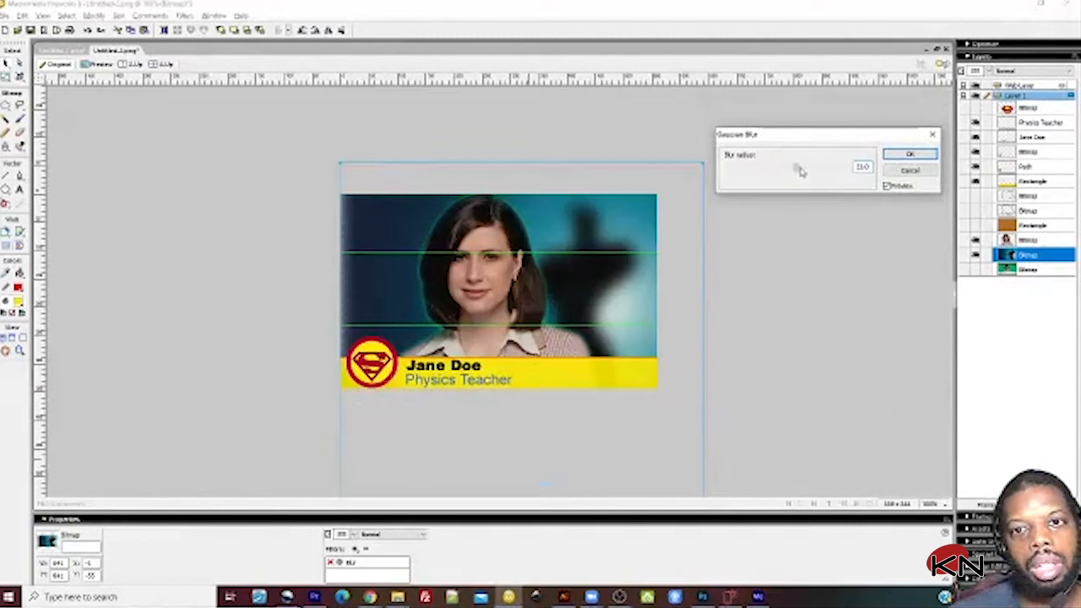
pyautogui.click(887, 186)
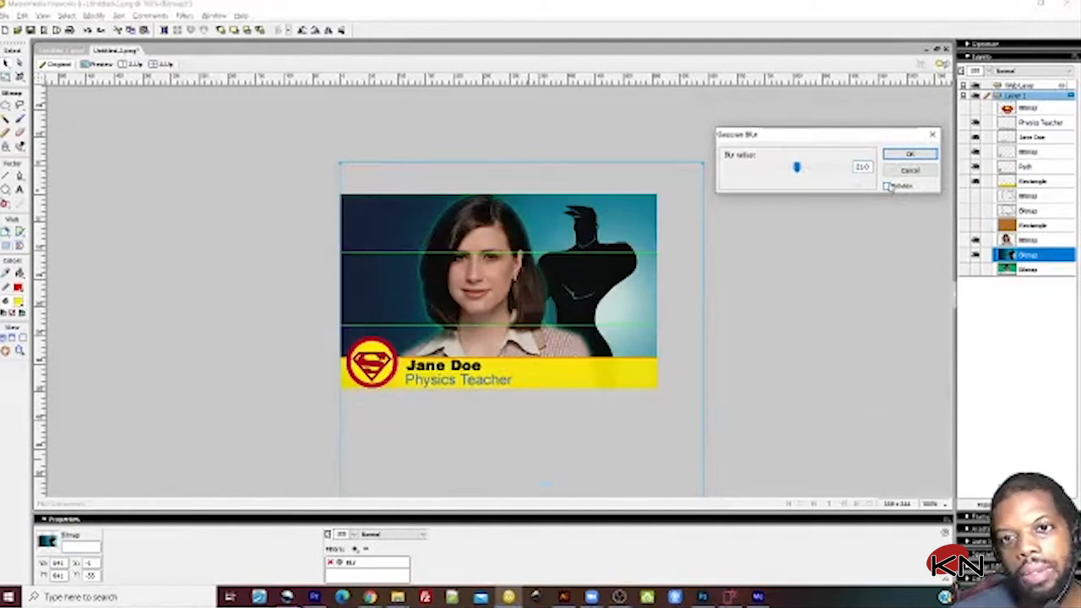
pyautogui.click(887, 186)
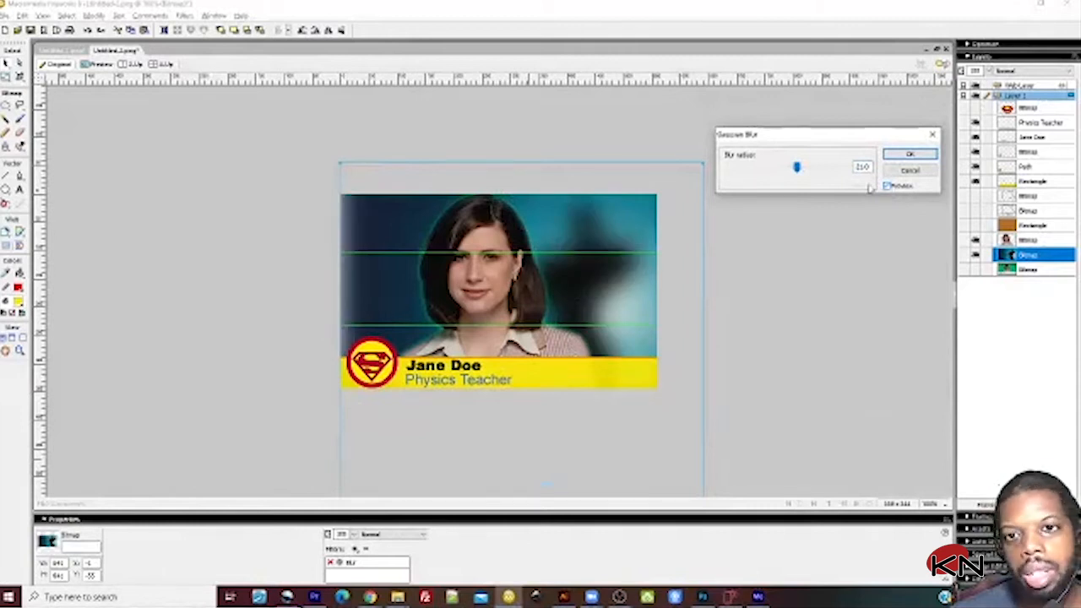
pyautogui.moveTo(794, 168)
pyautogui.mouseDown()
pyautogui.moveTo(780, 169)
pyautogui.moveTo(798, 170)
pyautogui.mouseUp()
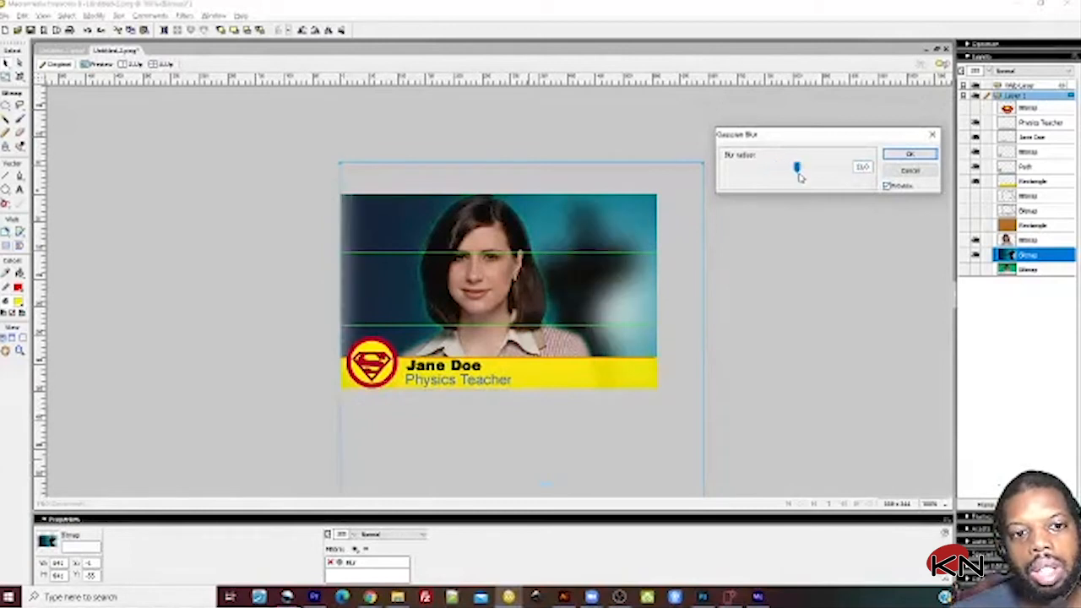
pyautogui.click(900, 155)
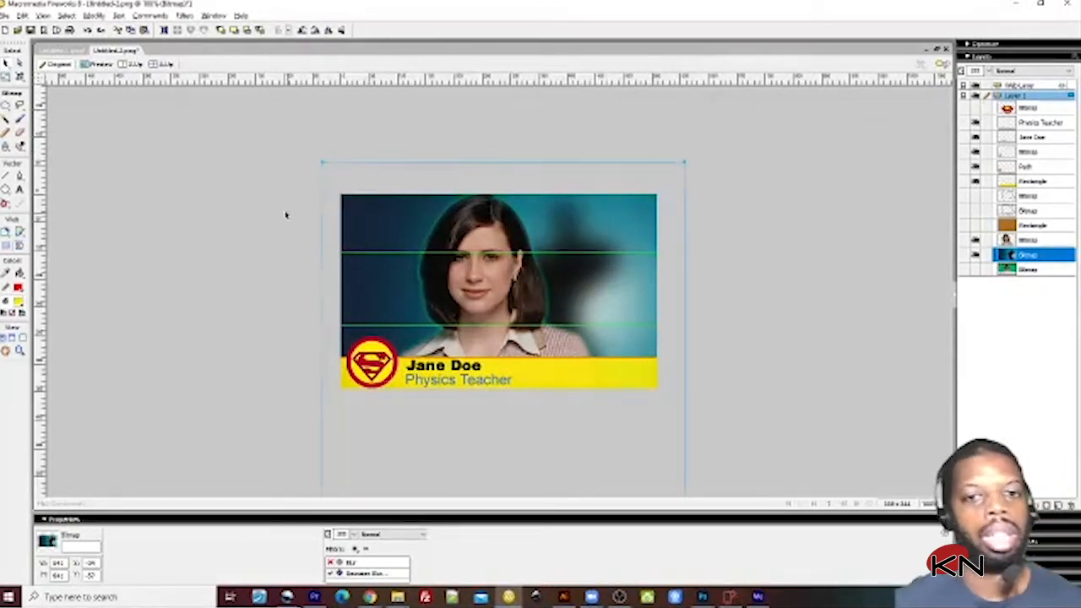
# Step: Try moving the blurred superhero background, undo the move, and lock the background bitmap
pyautogui.click(253, 355)
pyautogui.click(679, 226)
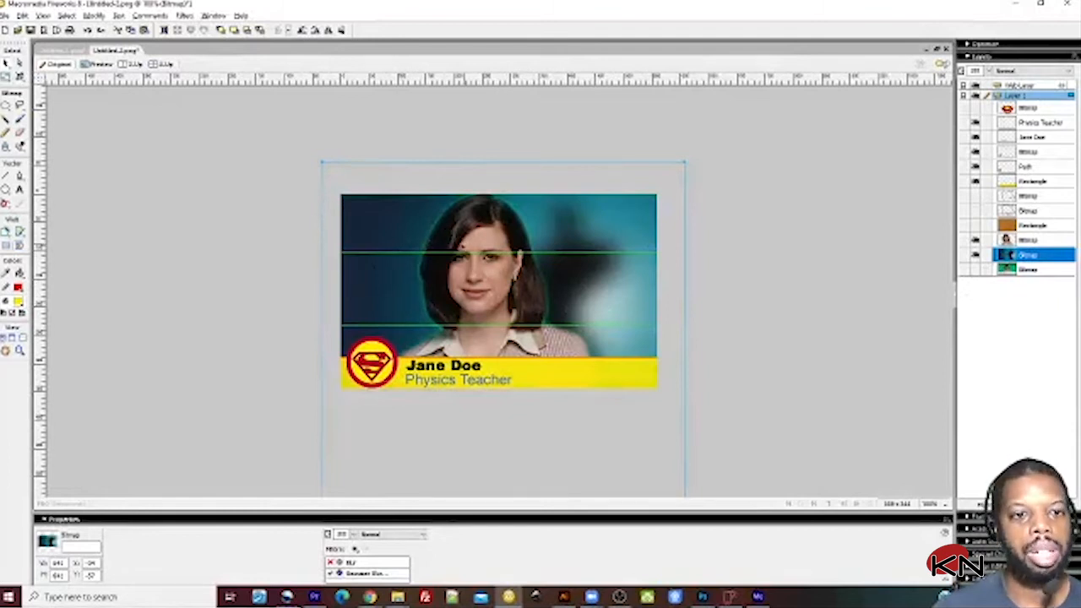
pyautogui.moveTo(374, 217); pyautogui.dragTo(552, 241)
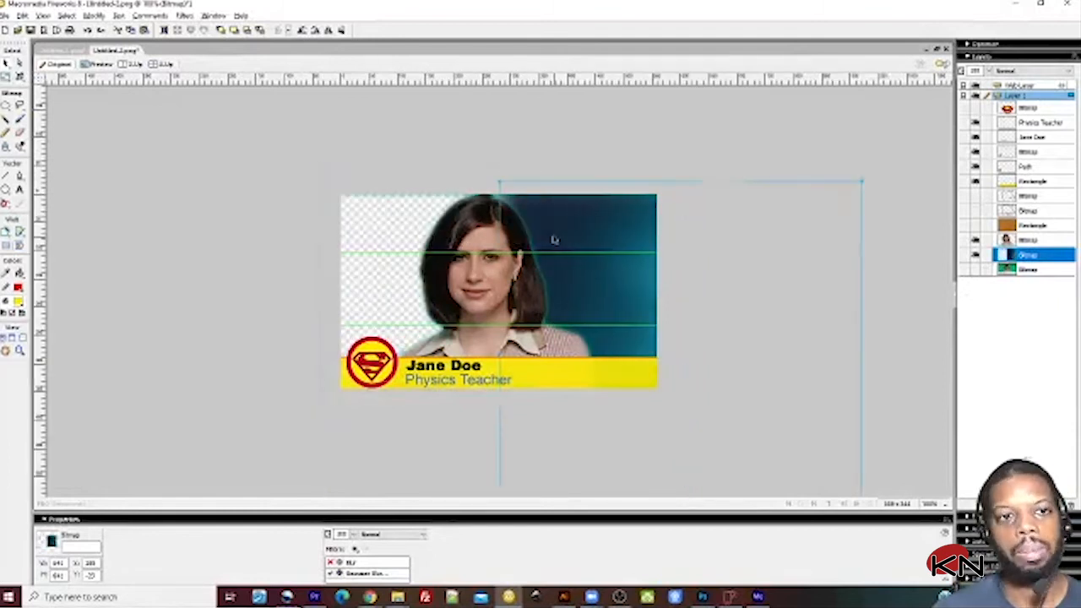
pyautogui.hotkey('ctrl', 'z')
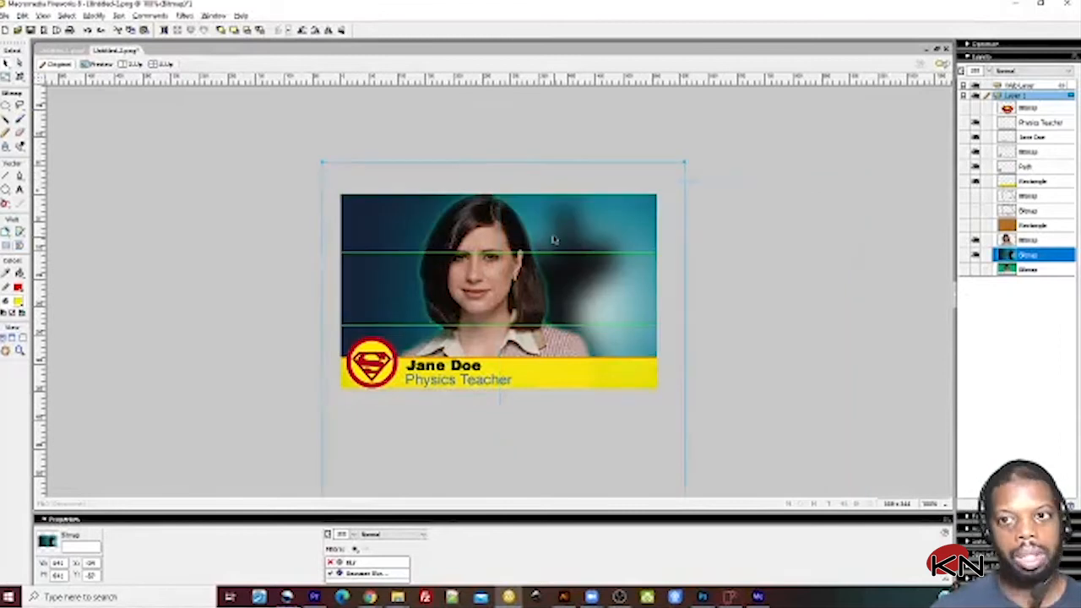
pyautogui.click(984, 255)
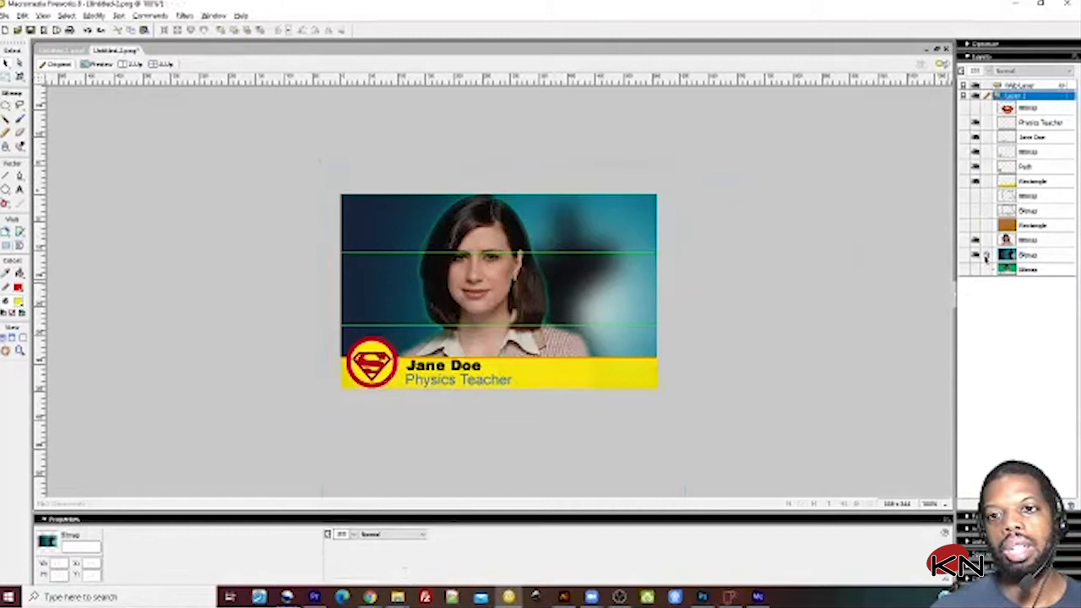
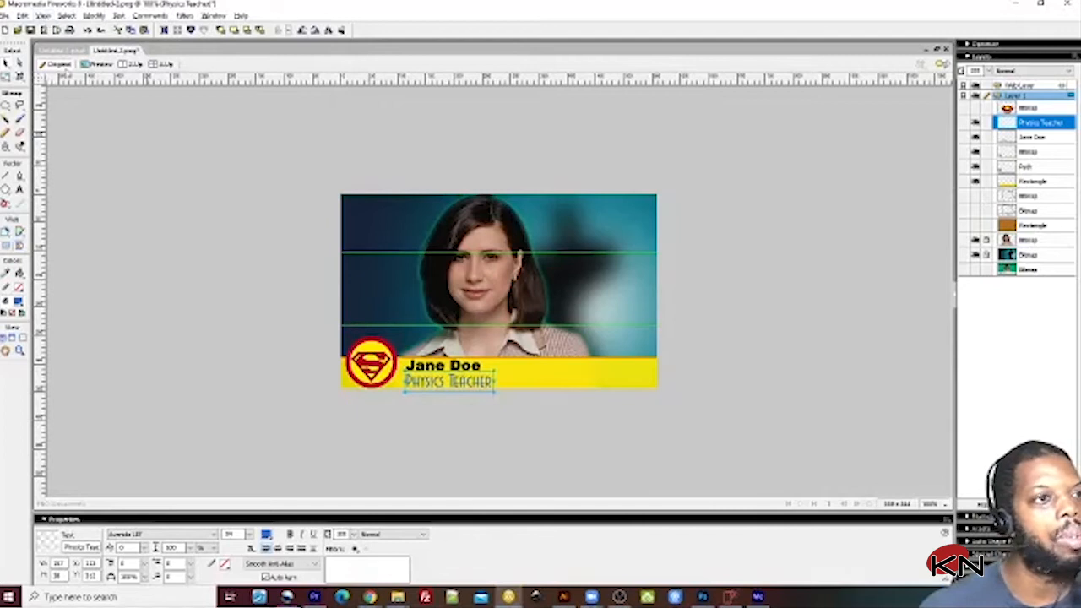
# Step: Hide the document rulers and show them again
pyautogui.click(43, 17)
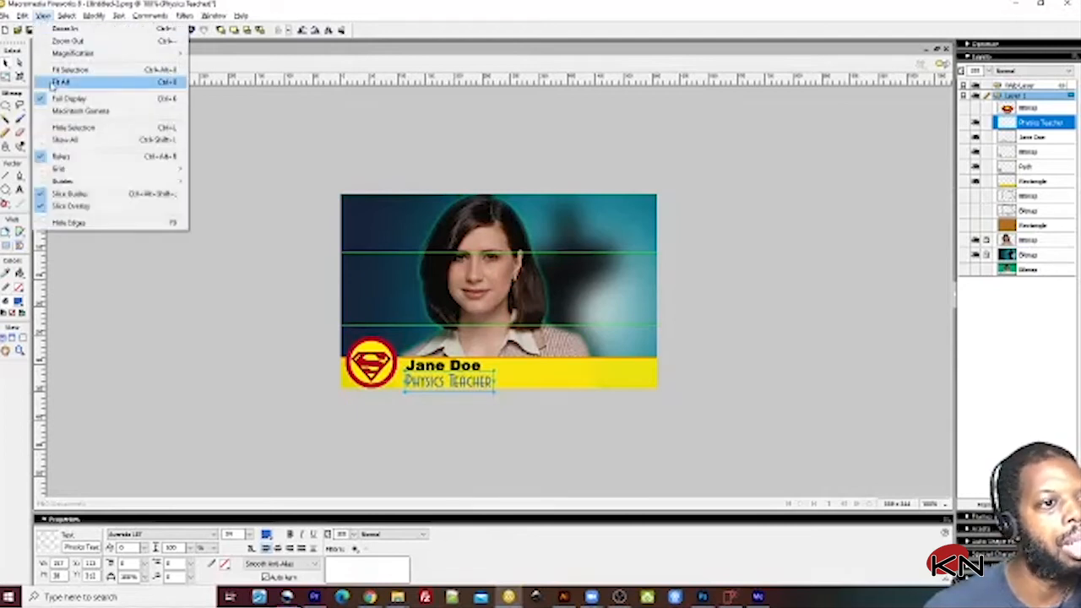
pyautogui.click(44, 158)
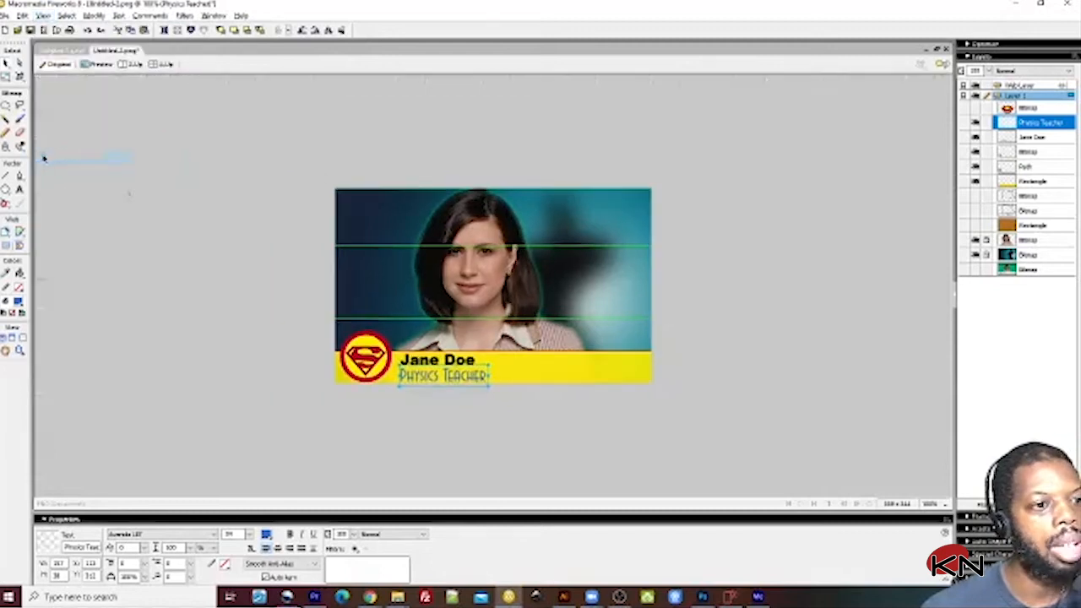
pyautogui.click(43, 16)
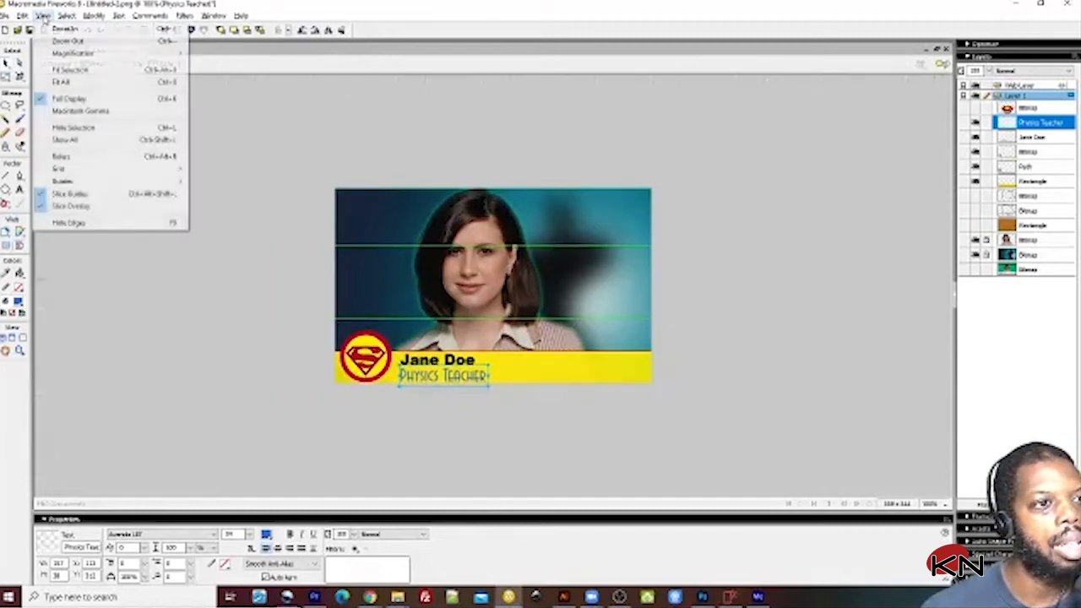
pyautogui.click(59, 157)
# Step: Add a vertical guide at the name text's starting edge and shift the Physics Teacher text left to line up with it
pyautogui.moveTo(51, 309); pyautogui.dragTo(407, 307)
pyautogui.click(930, 503)
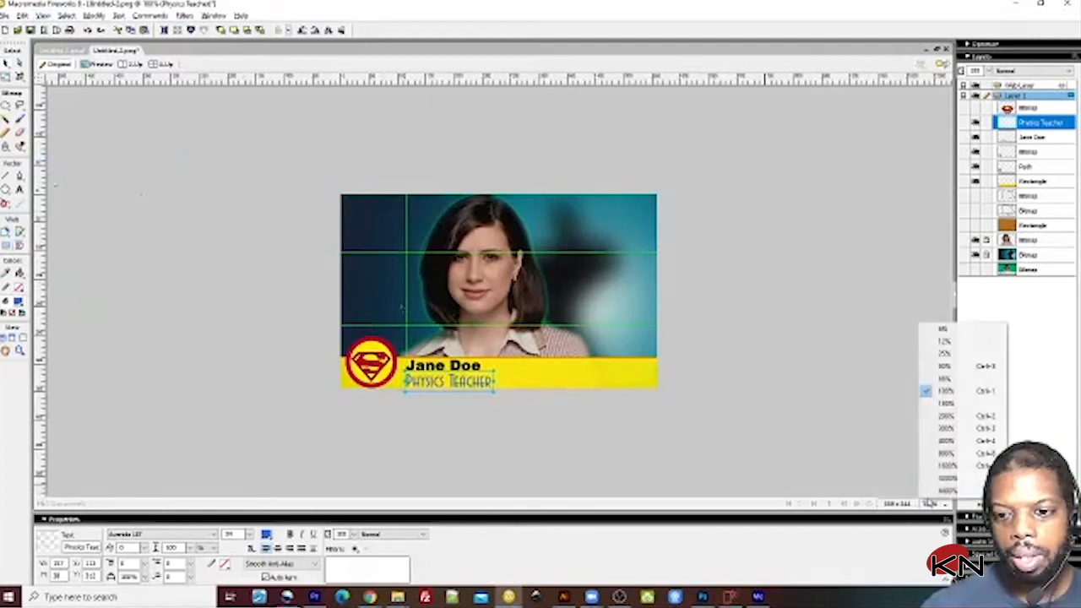
pyautogui.click(944, 440)
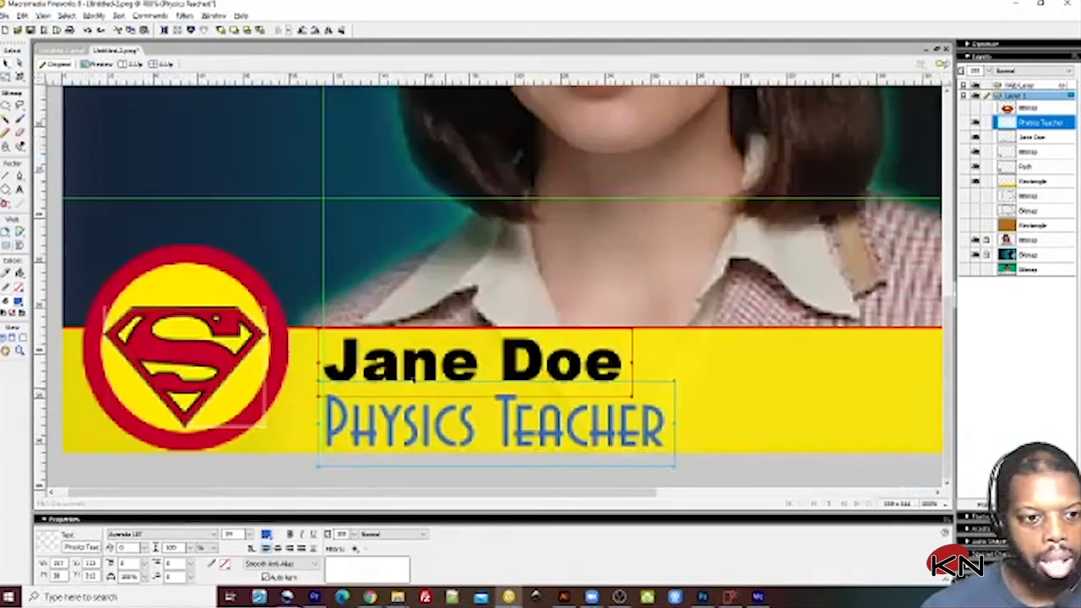
pyautogui.moveTo(340, 426); pyautogui.dragTo(336, 429)
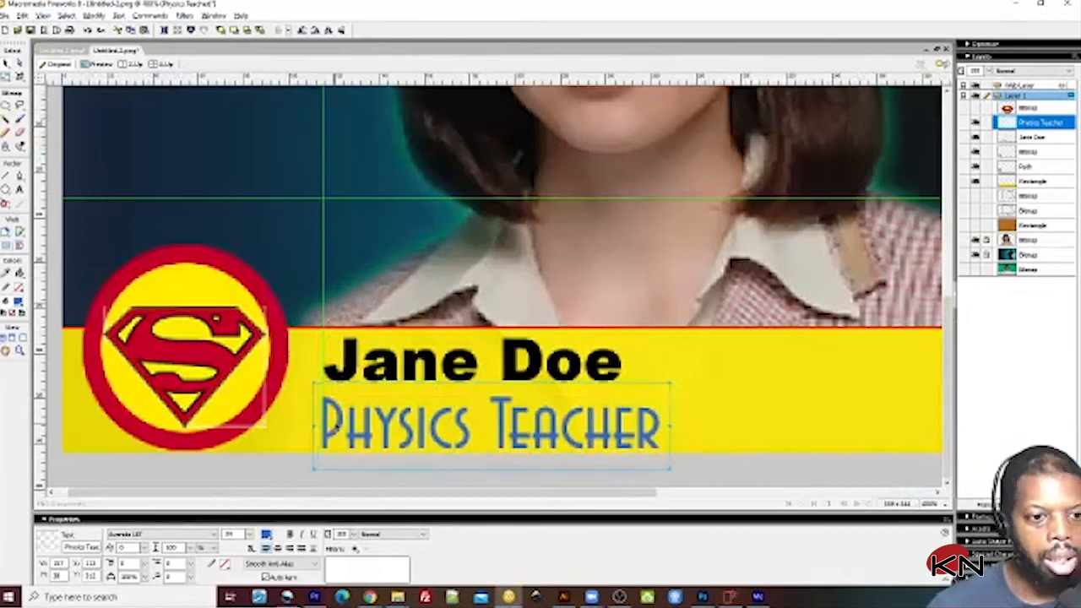
pyautogui.press('Right')
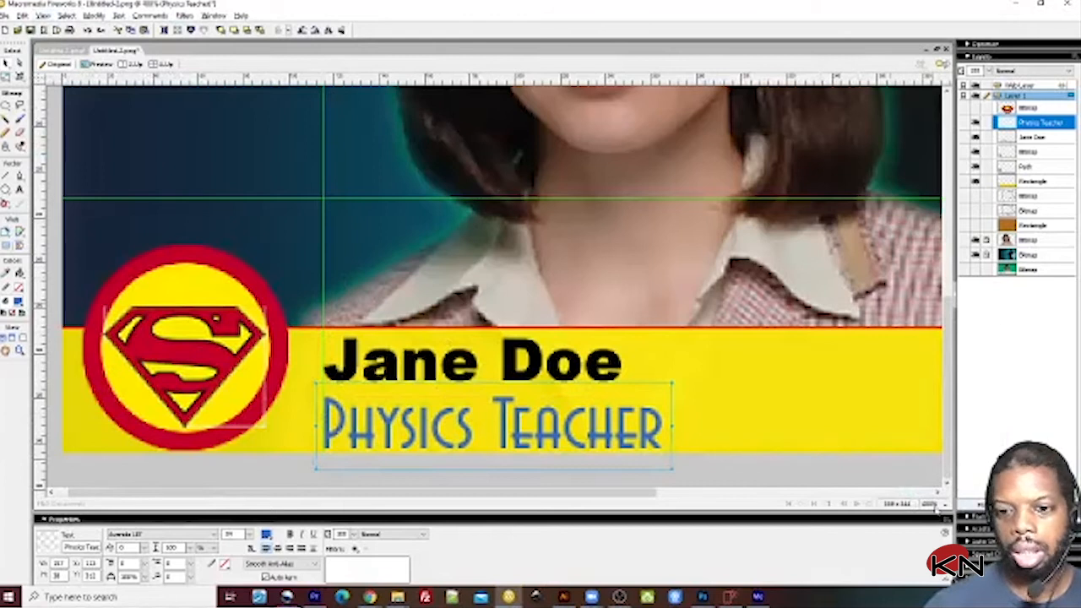
pyautogui.click(932, 504)
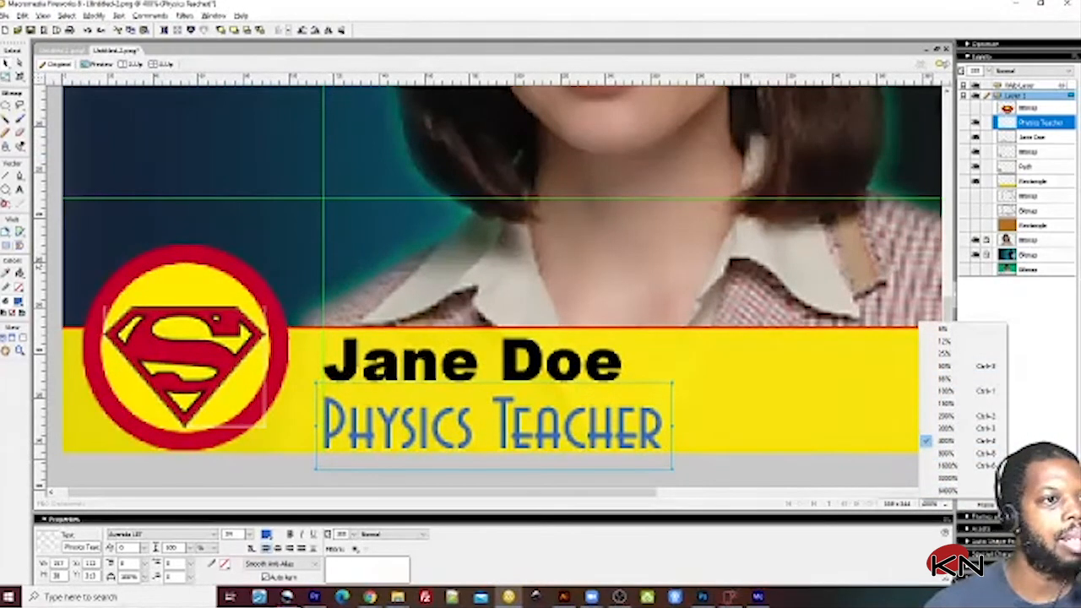
pyautogui.click(109, 372)
# Step: Hide the small Superman emblem bitmap inside the circle and show the large emblem bitmap instead
pyautogui.click(155, 354)
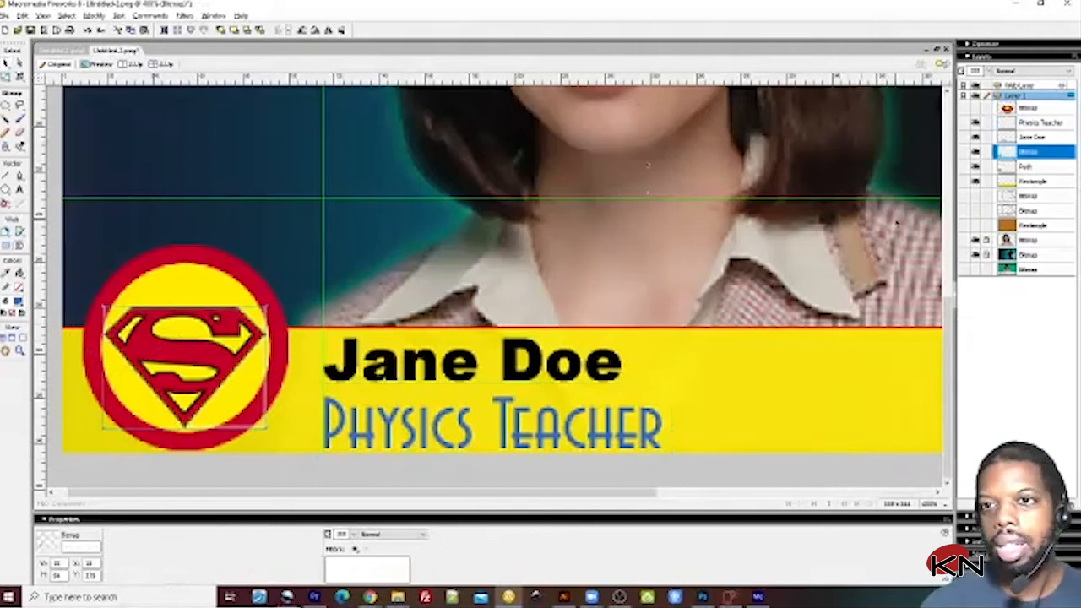
pyautogui.click(985, 152)
pyautogui.click(986, 153)
pyautogui.click(976, 152)
pyautogui.click(975, 108)
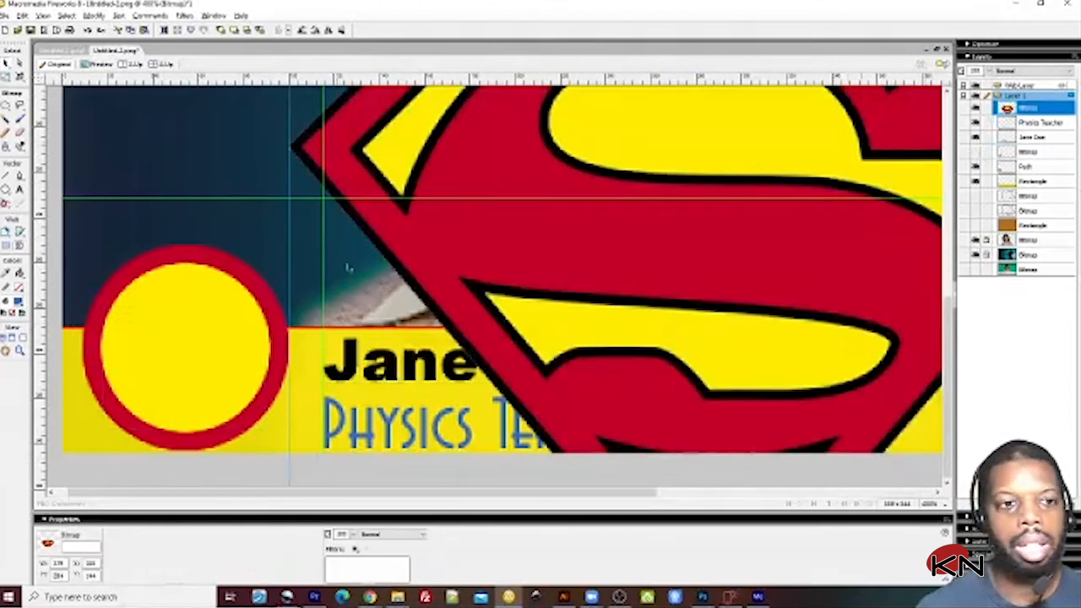
# Step: Scale the large Superman emblem down to roughly a third of its size and move it over the circle
pyautogui.moveTo(515, 157); pyautogui.dragTo(299, 287)
pyautogui.click(7, 78)
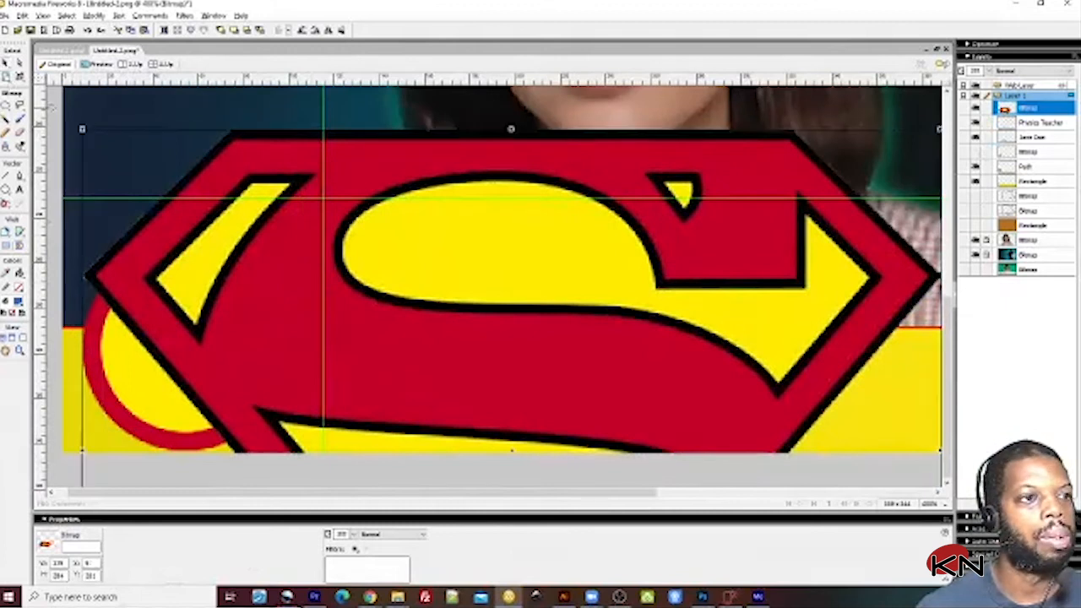
pyautogui.moveTo(84, 131); pyautogui.dragTo(479, 404)
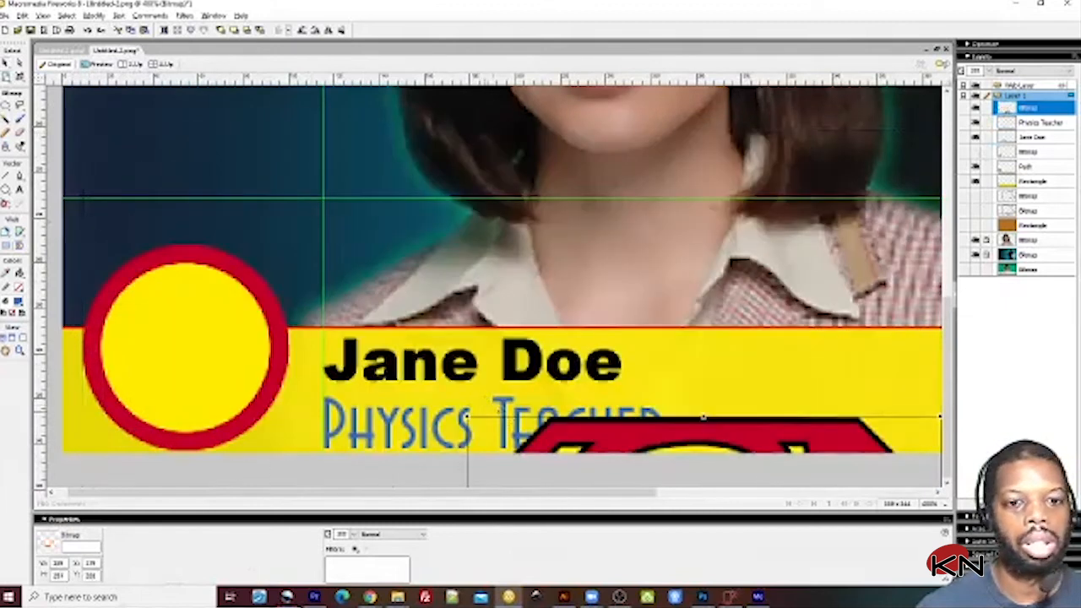
pyautogui.moveTo(560, 436); pyautogui.dragTo(228, 174)
pyautogui.moveTo(136, 156); pyautogui.dragTo(304, 281)
pyautogui.moveTo(438, 371); pyautogui.dragTo(233, 302)
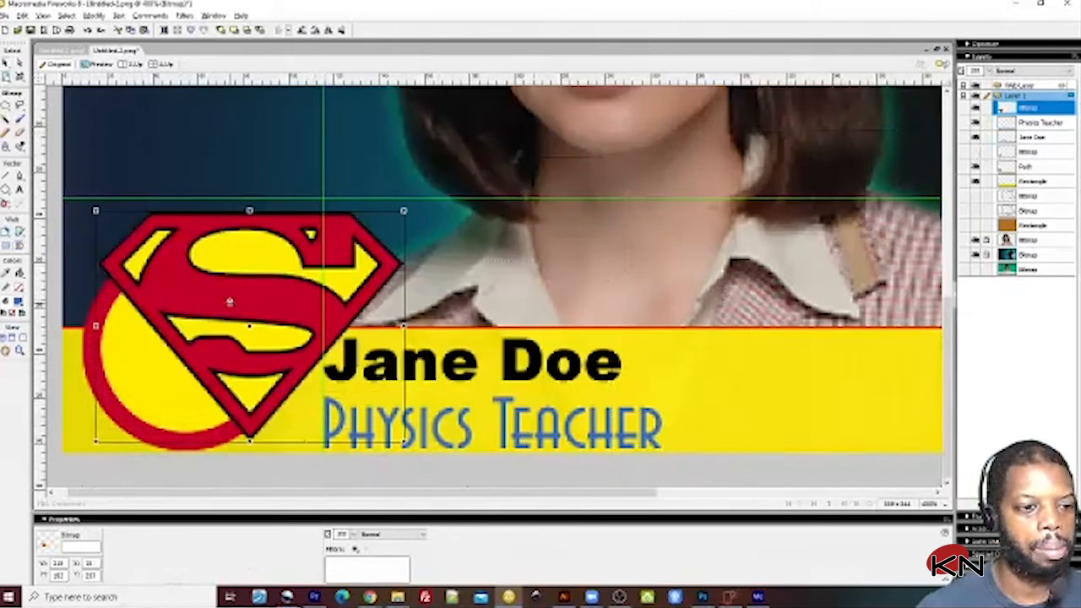
# Step: Shrink the Superman emblem to fit inside the yellow circle, centre it there, and deselect it
pyautogui.moveTo(328, 296); pyautogui.dragTo(270, 313)
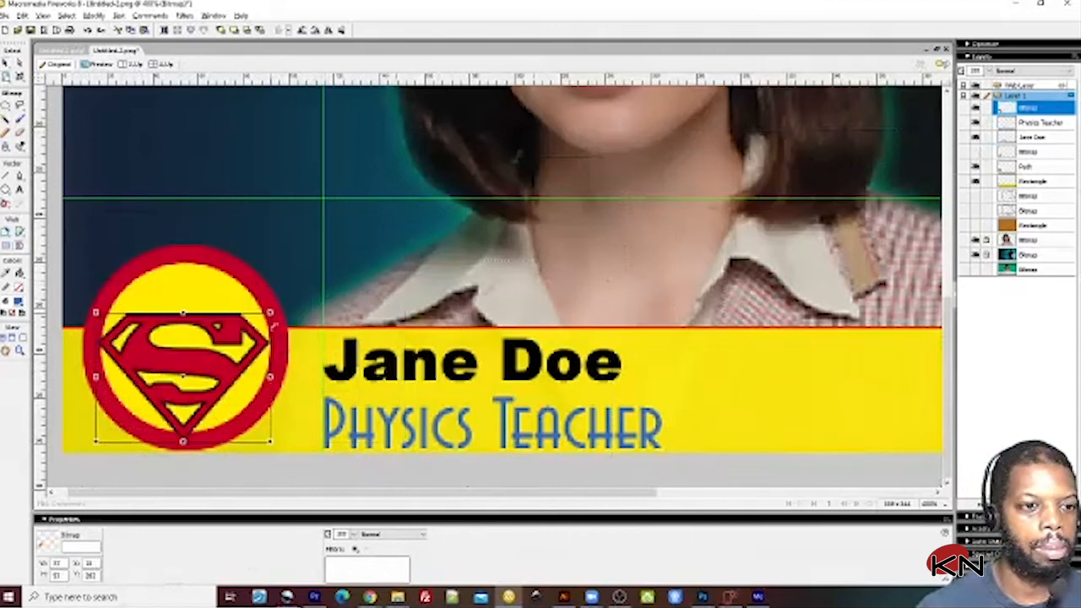
pyautogui.moveTo(196, 377); pyautogui.dragTo(201, 350)
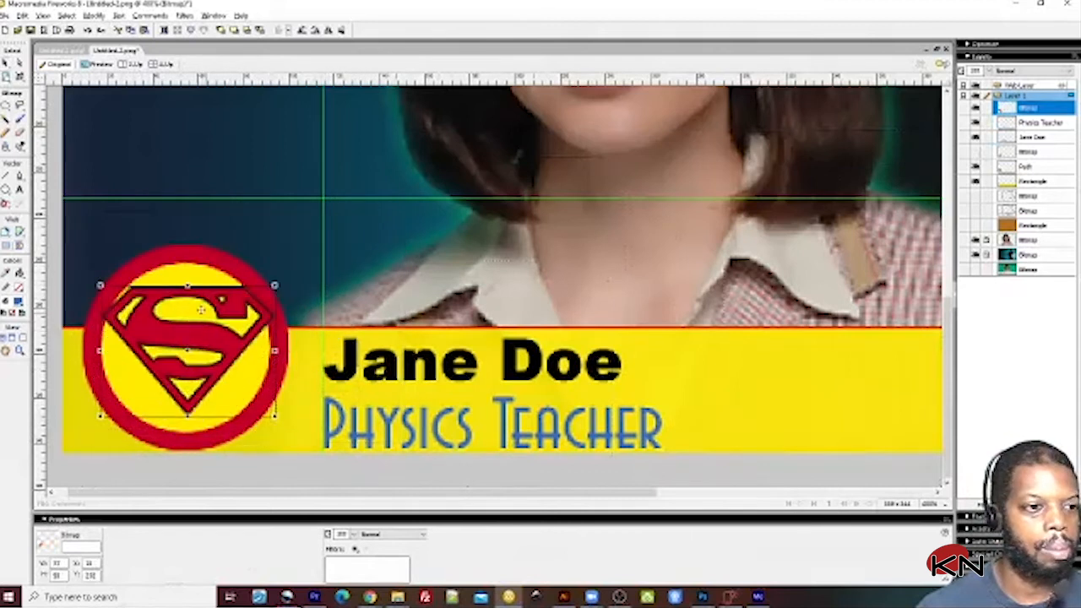
pyautogui.moveTo(100, 286); pyautogui.dragTo(123, 302)
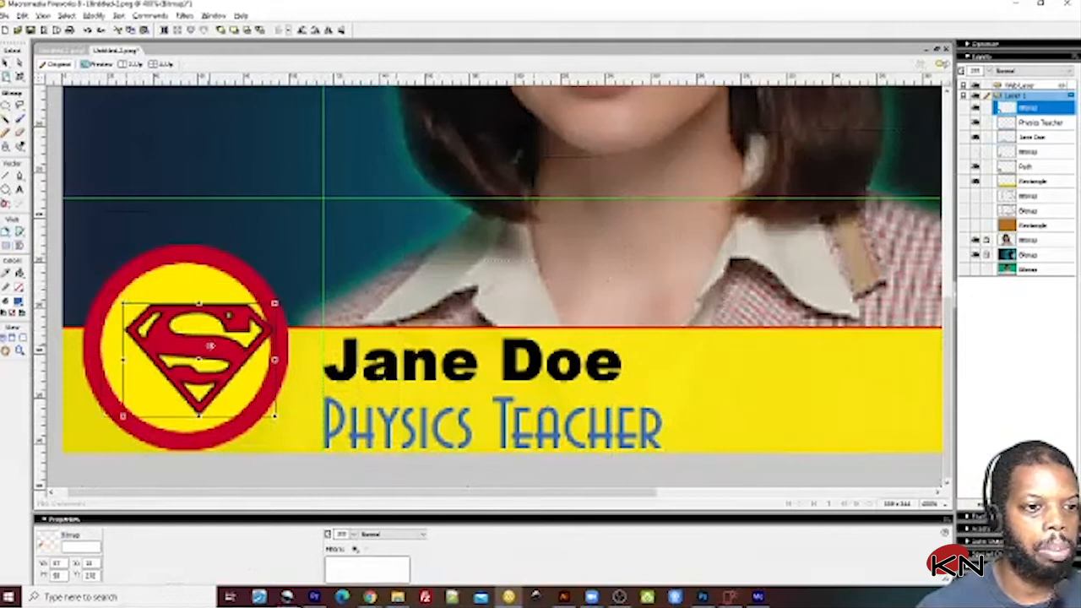
pyautogui.moveTo(211, 344); pyautogui.dragTo(198, 345)
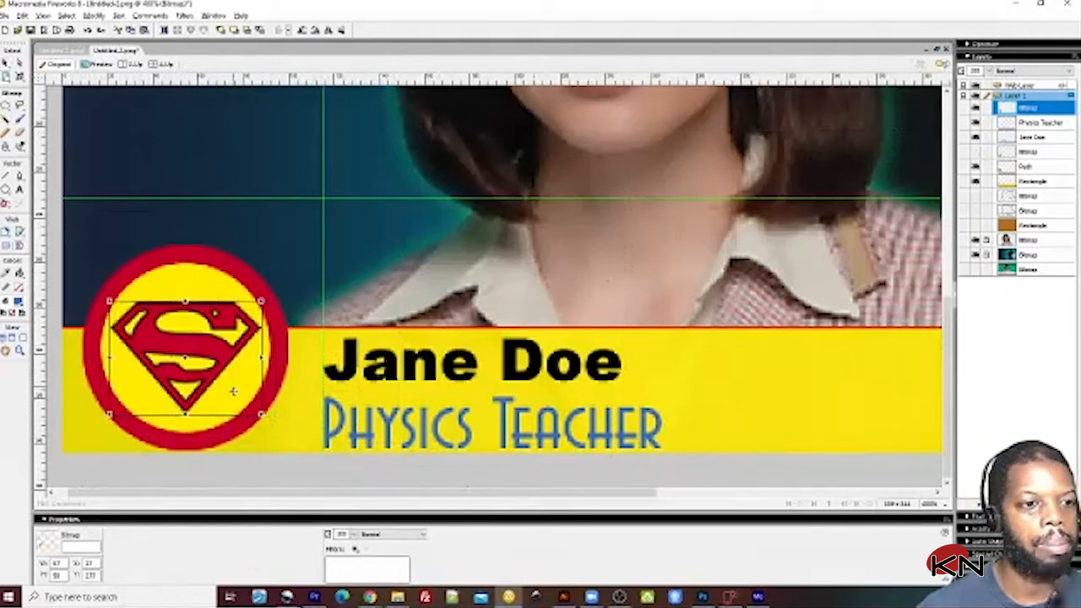
pyautogui.click(7, 63)
pyautogui.click(147, 157)
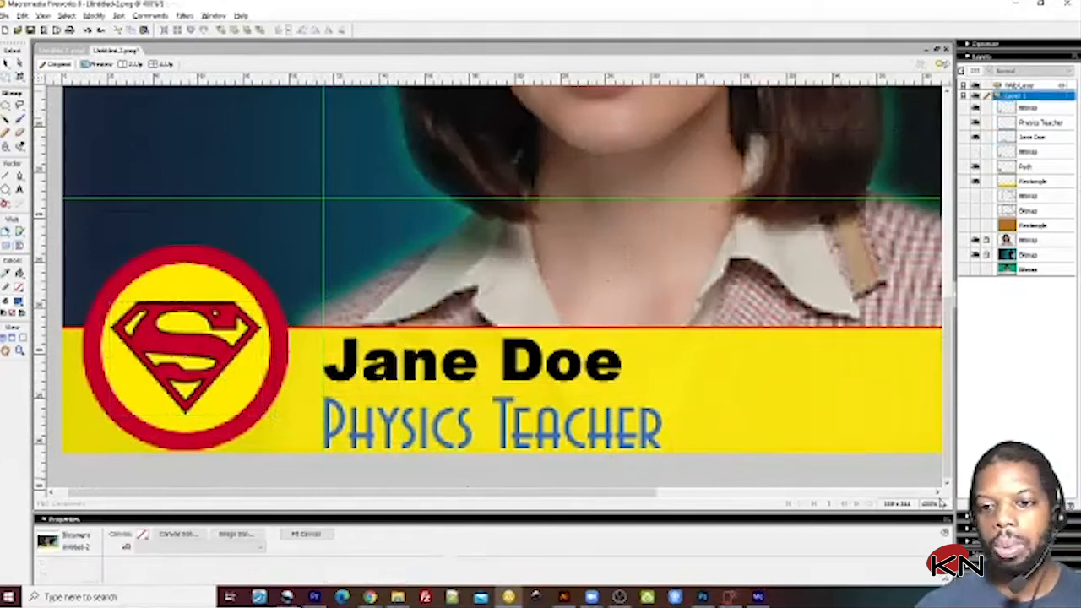
# Step: Change the font of the Physics Teacher text to Arial and check the design at 100% zoom
pyautogui.click(452, 428)
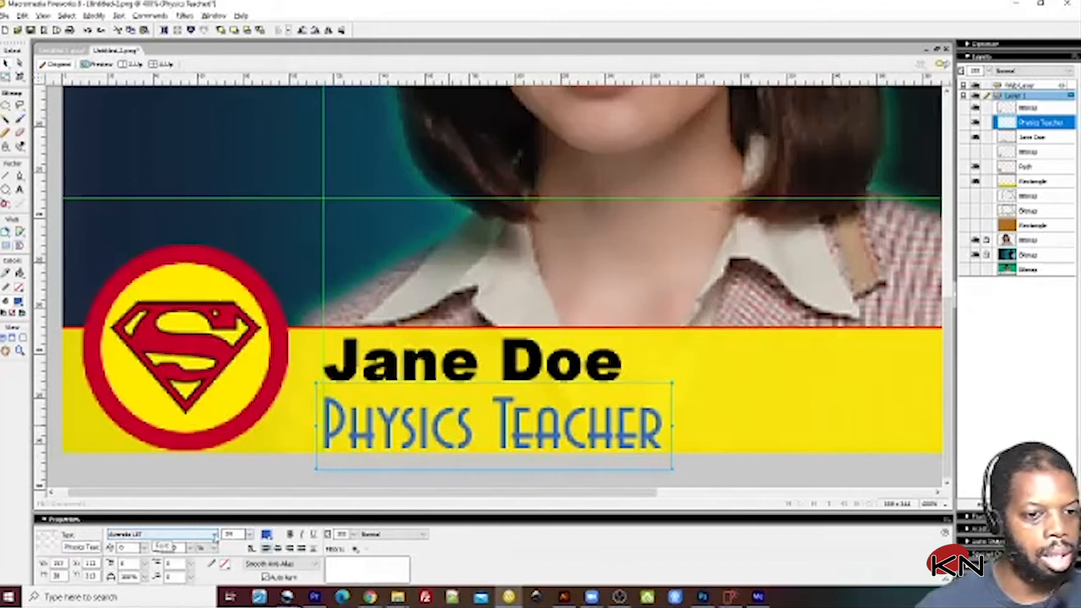
pyautogui.click(215, 534)
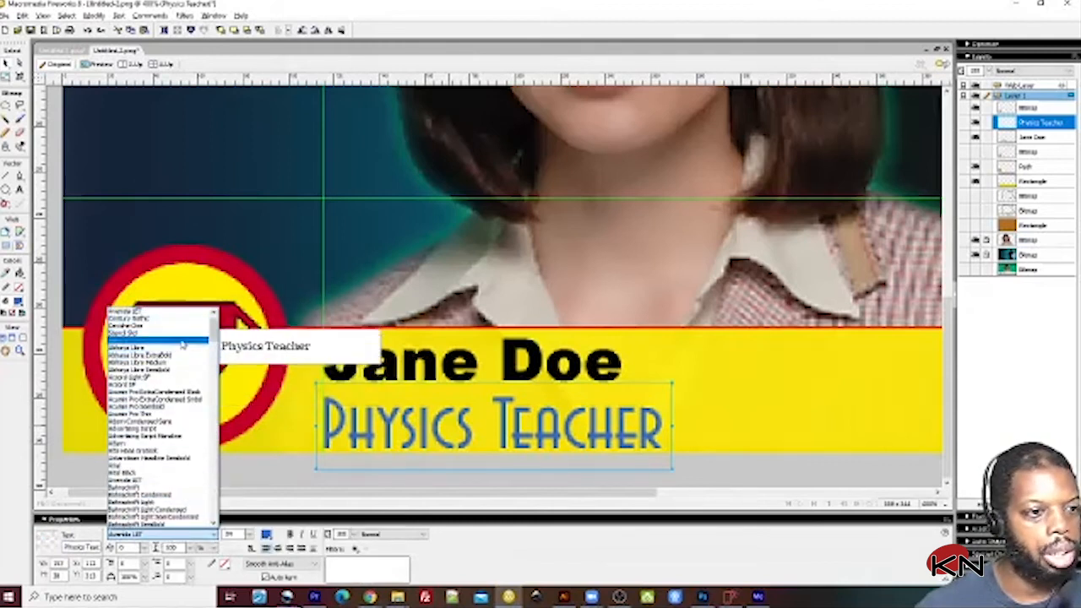
pyautogui.click(189, 467)
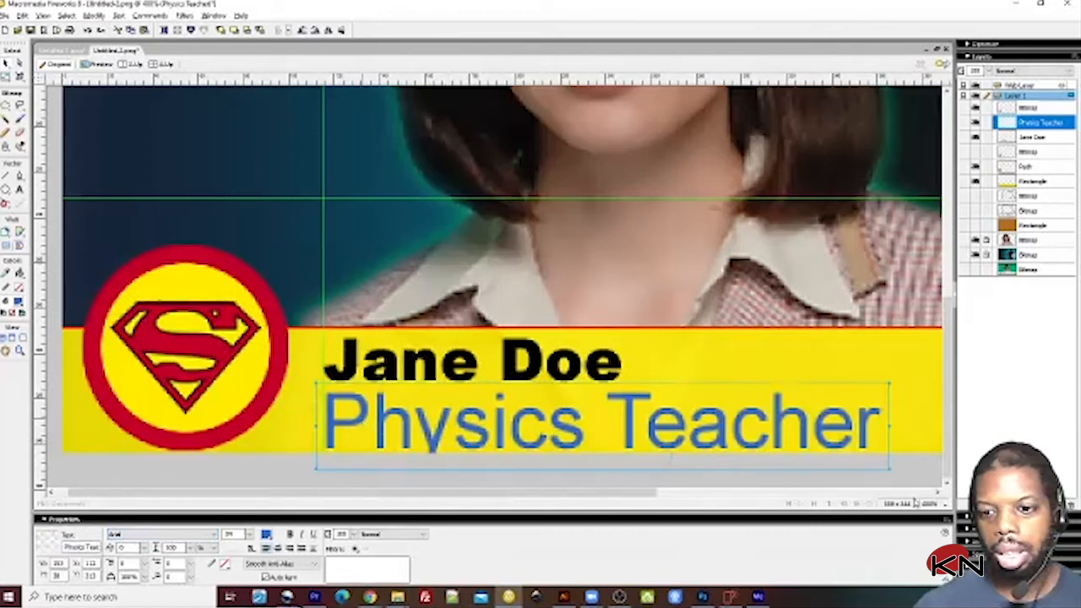
pyautogui.click(929, 503)
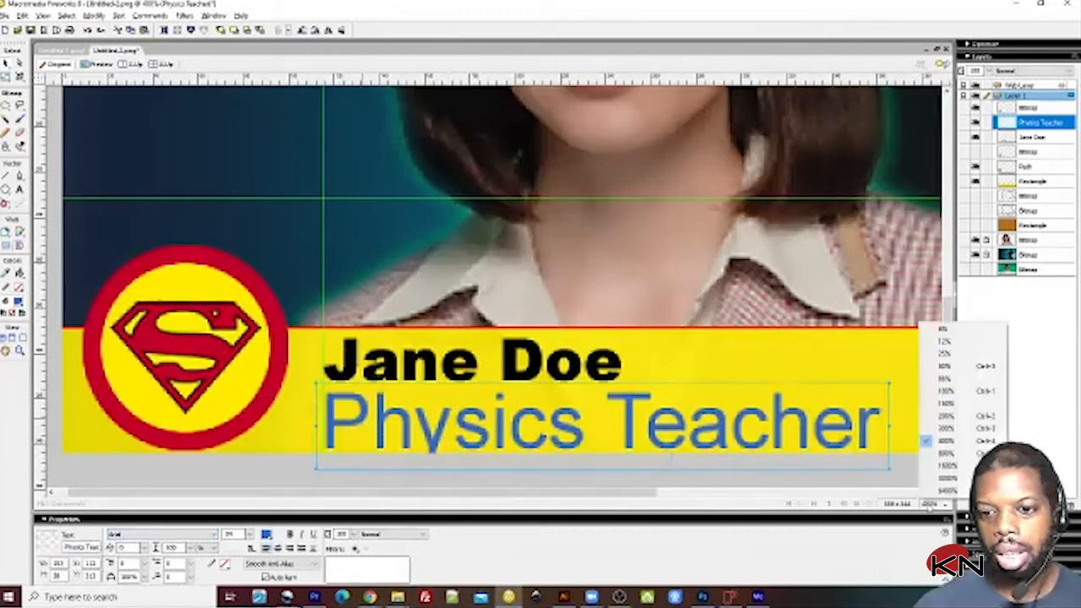
pyautogui.click(950, 391)
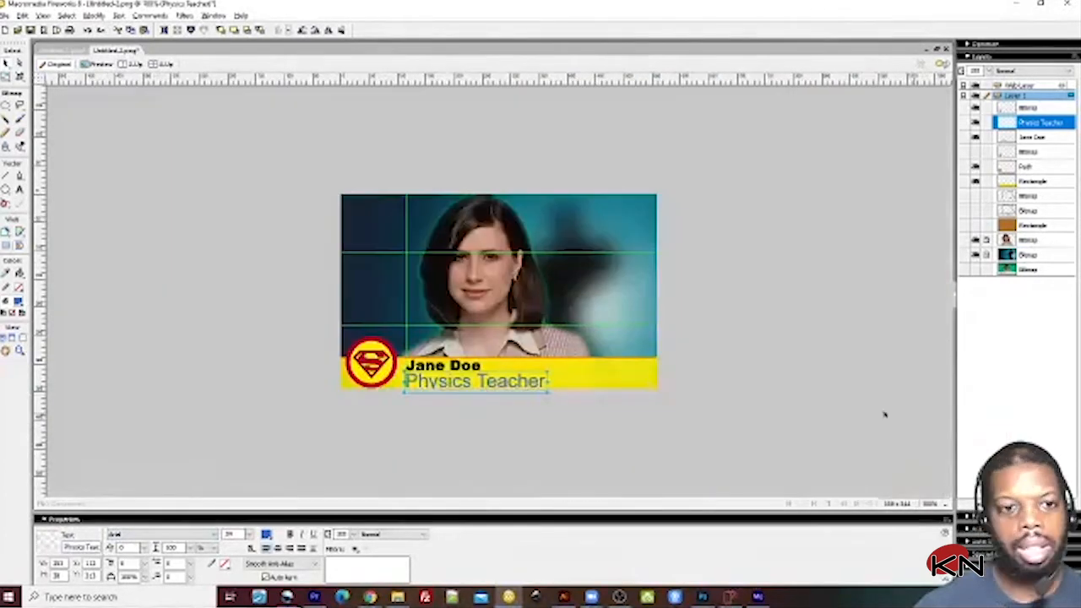
pyautogui.click(280, 289)
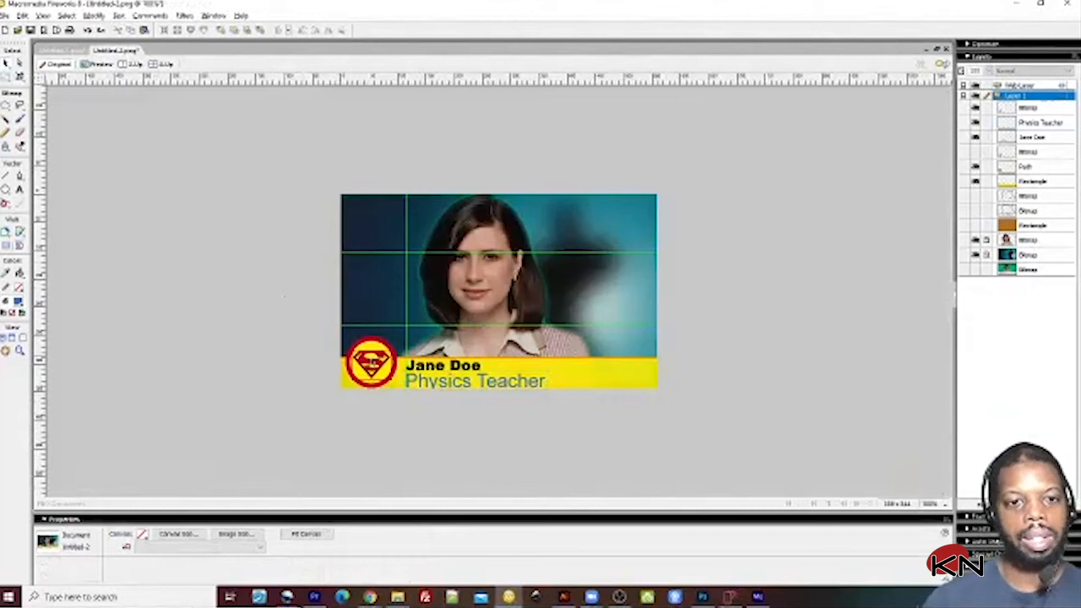
# Step: Nudge the Physics Teacher text up slightly so it fits within the yellow bar
pyautogui.click(470, 386)
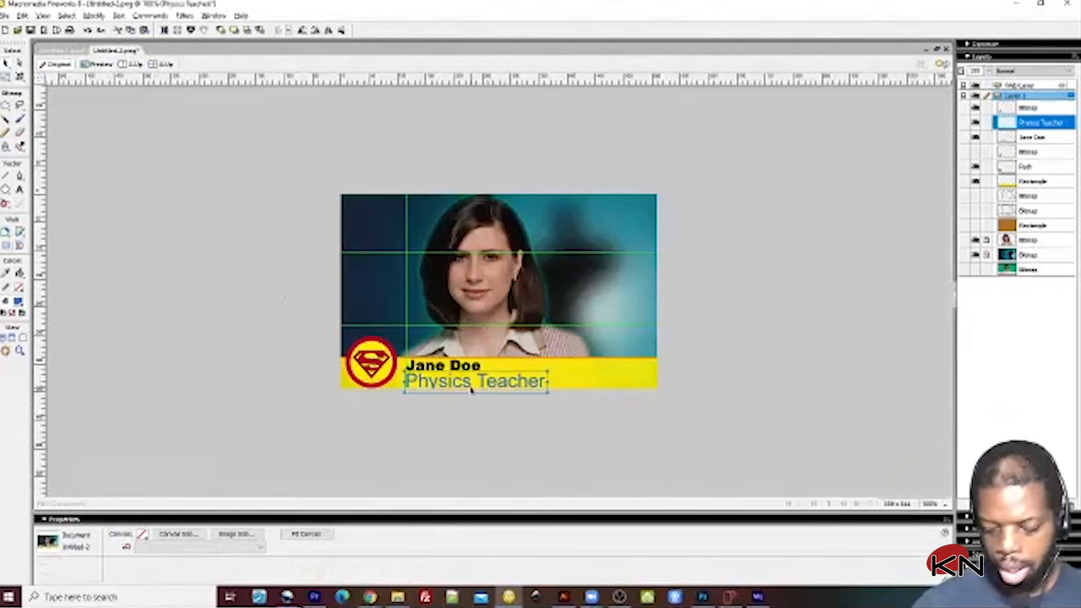
pyautogui.press('Up')
pyautogui.press('Up')
pyautogui.press('Up')
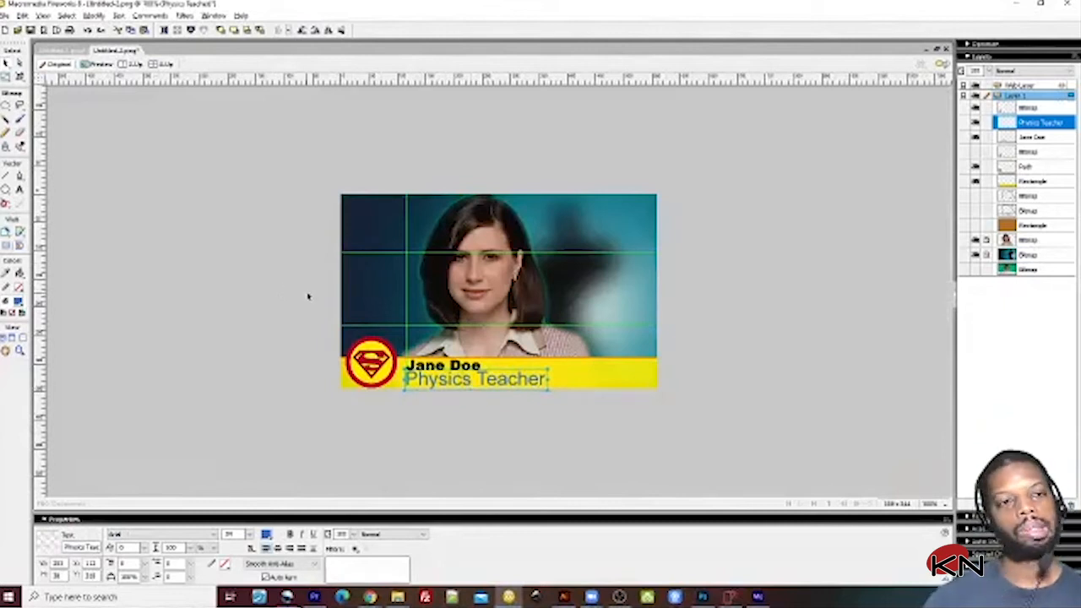
# Step: Convert the yellow bar, circle, emblem and both text lines together into a graphic symbol named "lower third"
pyautogui.moveTo(307, 302); pyautogui.dragTo(748, 425)
pyautogui.rightClick(564, 382)
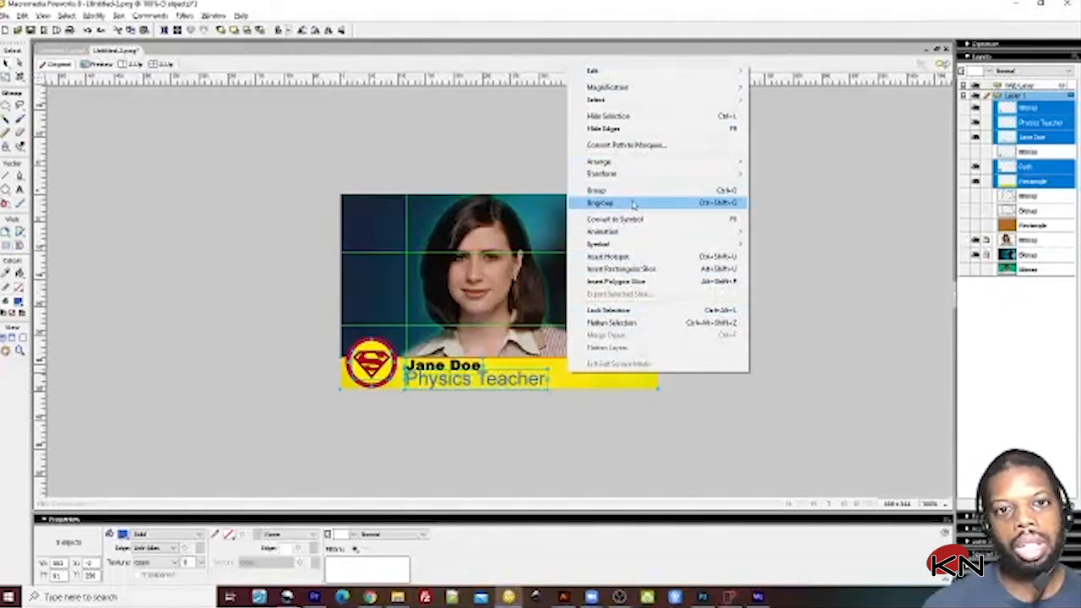
pyautogui.click(739, 222)
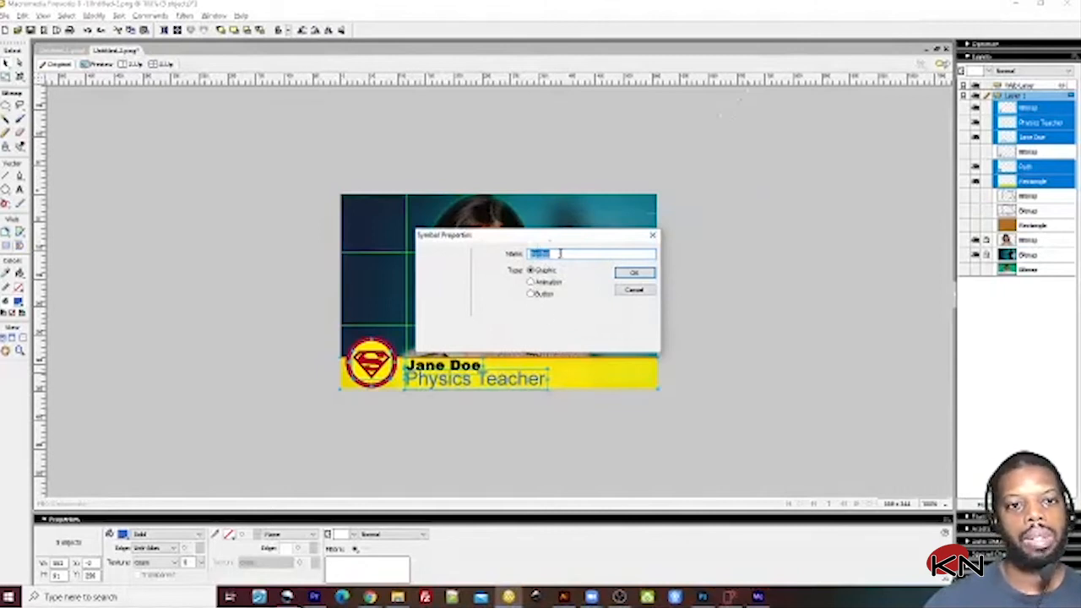
pyautogui.write('S')
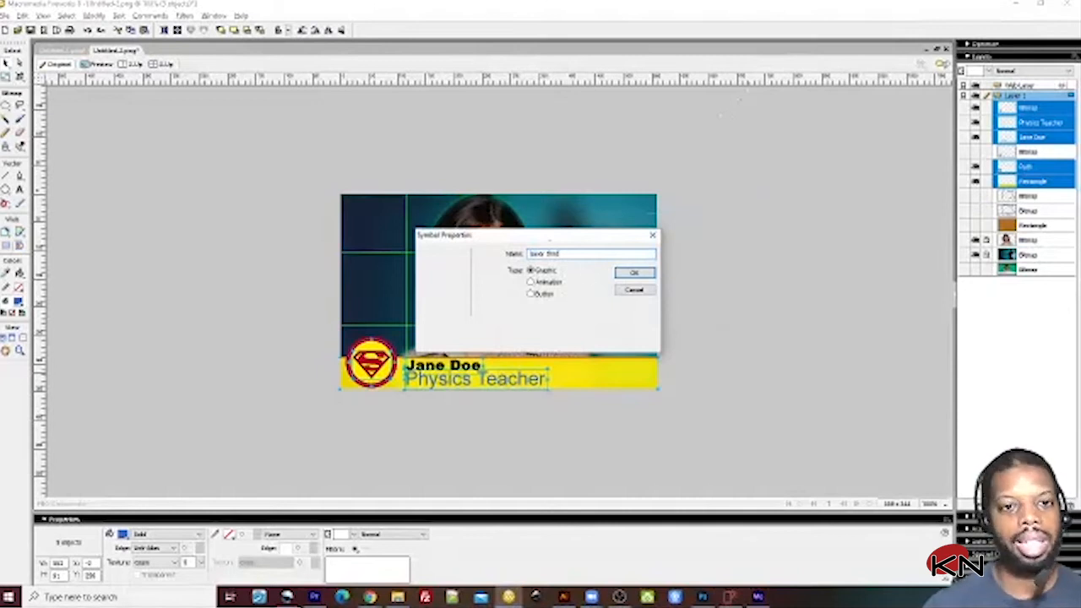
pyautogui.click(637, 276)
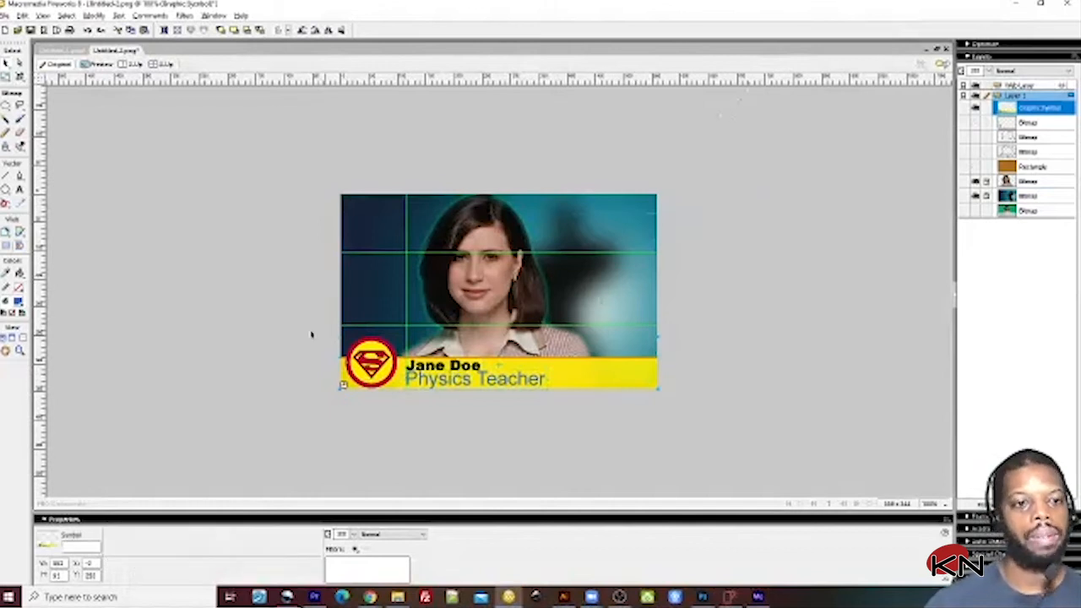
# Step: Try moving the lower third symbol around the canvas and undo the moves
pyautogui.moveTo(343, 385)
pyautogui.mouseDown()
pyautogui.moveTo(450, 329)
pyautogui.moveTo(384, 317)
pyautogui.moveTo(343, 384)
pyautogui.mouseUp()
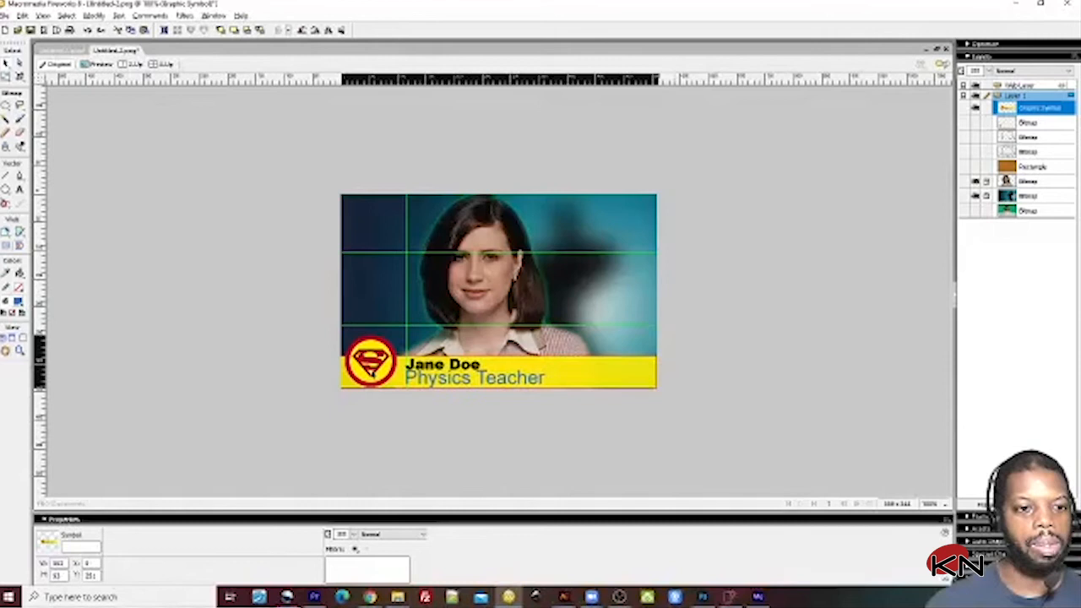
pyautogui.hotkey('ctrl', 'z')
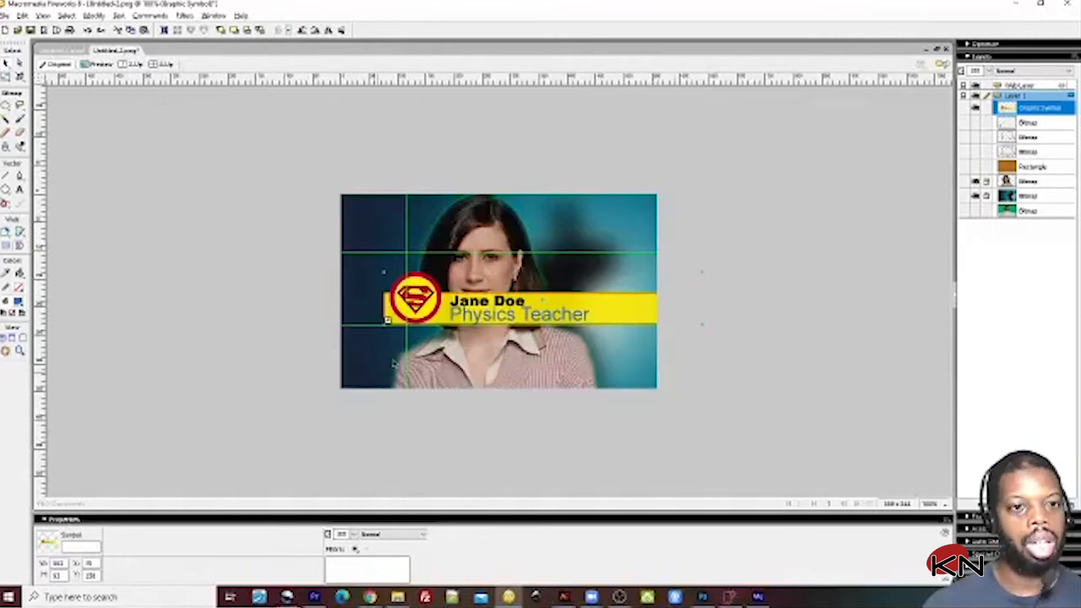
pyautogui.hotkey('ctrl', 'z')
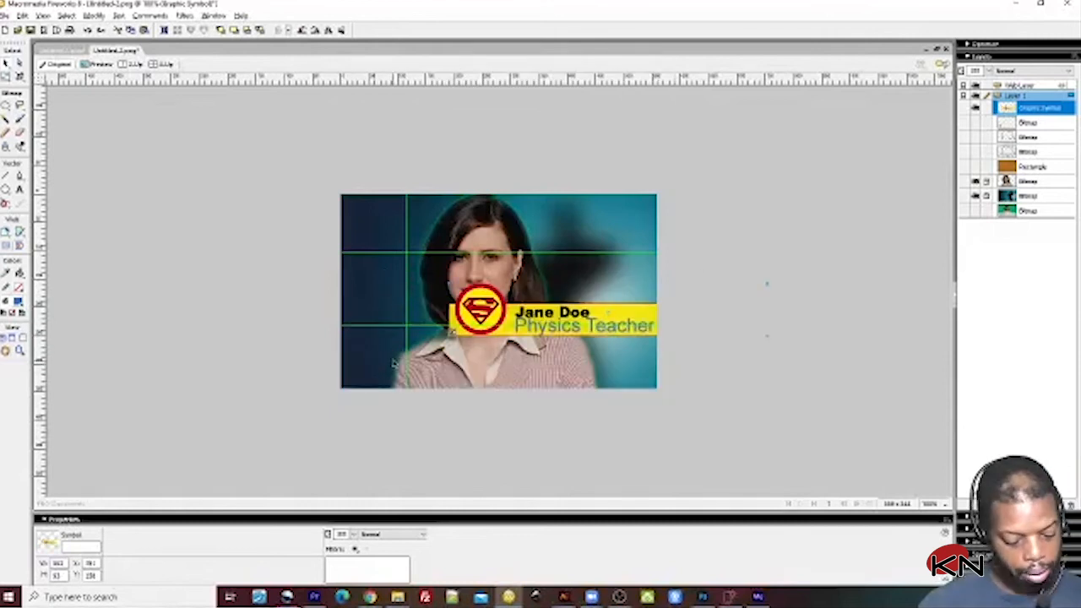
pyautogui.hotkey('ctrl', 'y')
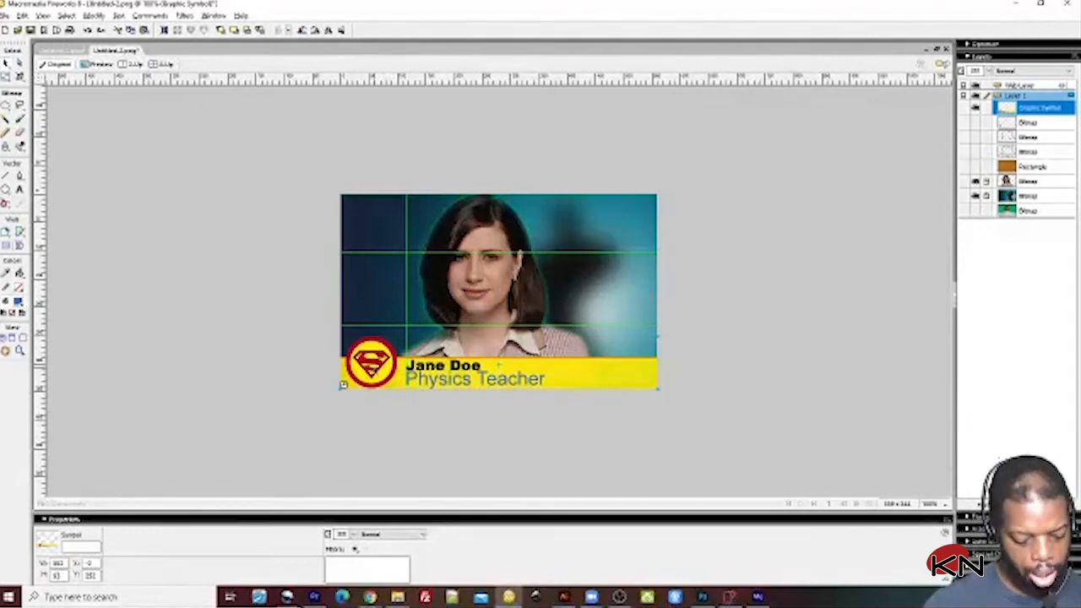
# Step: Paste a second instance of the lower third symbol and place it above the first, aligned with the canvas's left edge
pyautogui.hotkey('ctrl', 'v')
pyautogui.moveTo(497, 365); pyautogui.dragTo(500, 280)
pyautogui.moveTo(379, 285); pyautogui.dragTo(376, 285)
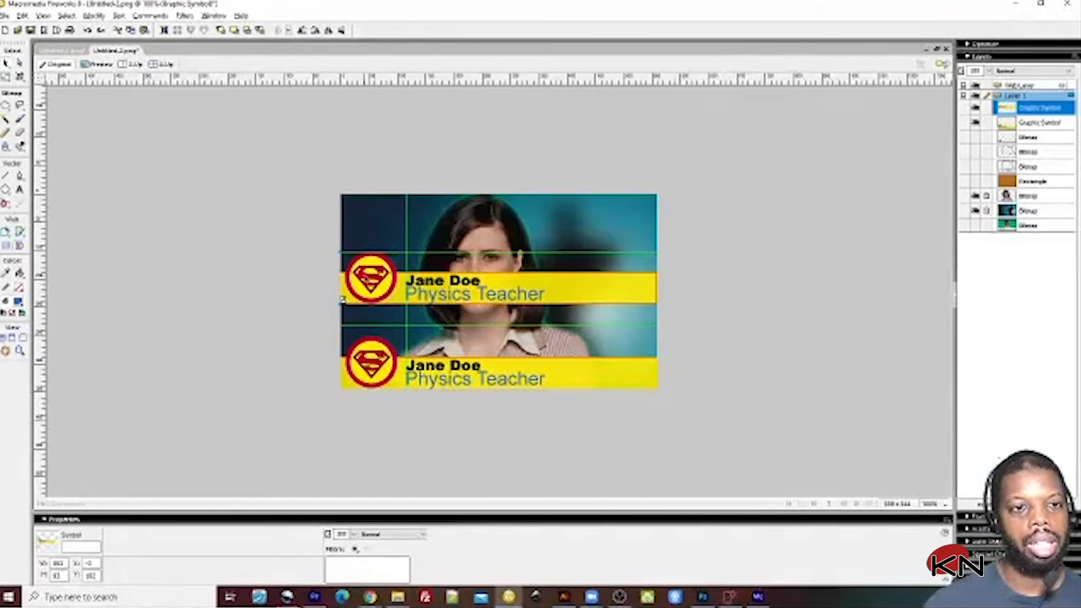
# Step: Open the lower third symbol for editing and compare its document with the other open documents
pyautogui.doubleClick(363, 289)
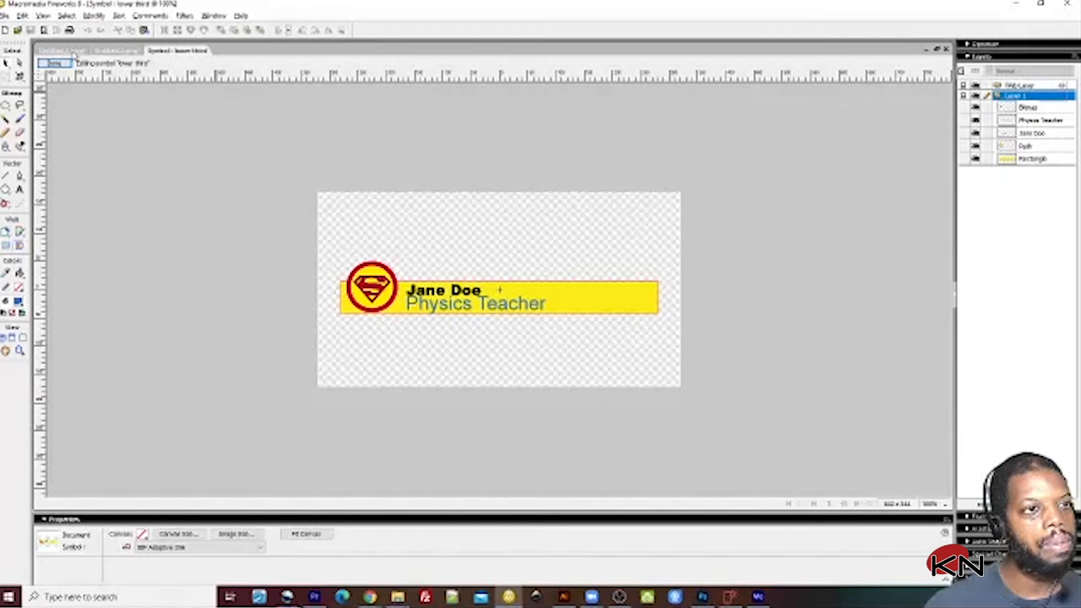
pyautogui.click(60, 53)
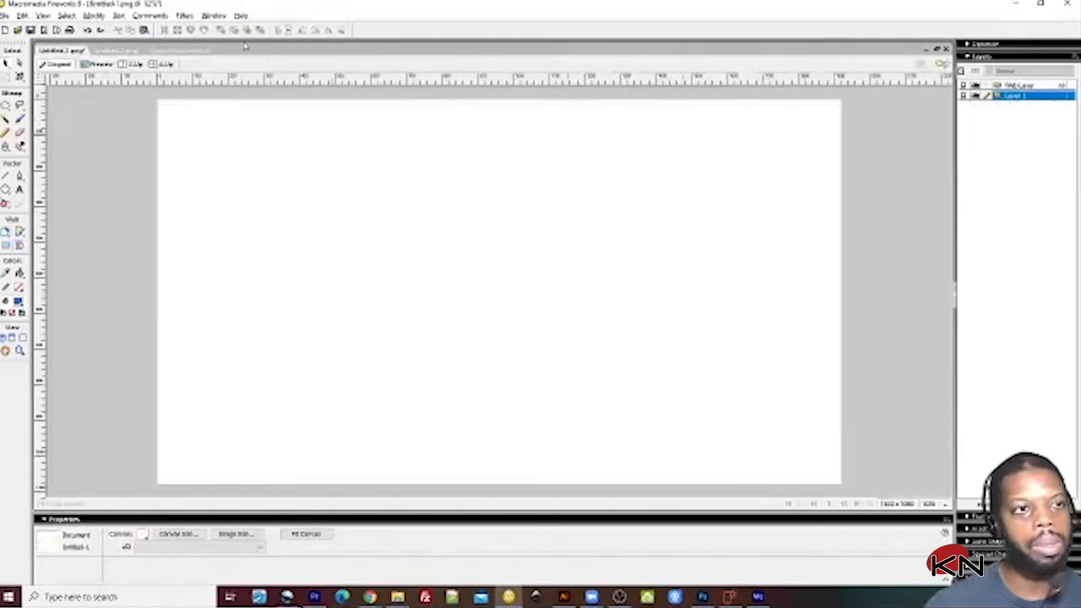
pyautogui.click(126, 52)
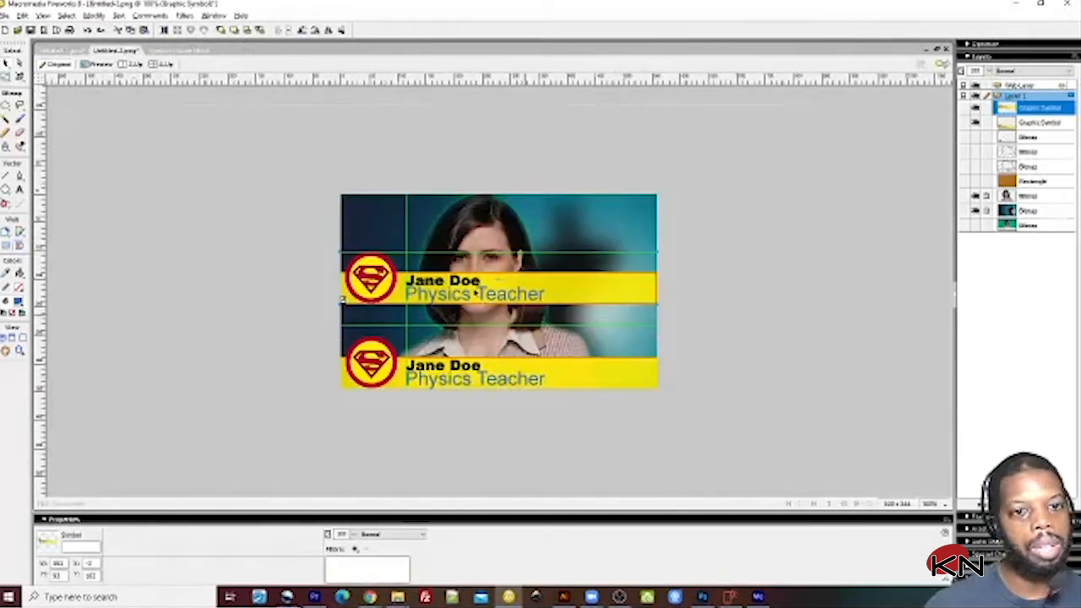
pyautogui.click(179, 50)
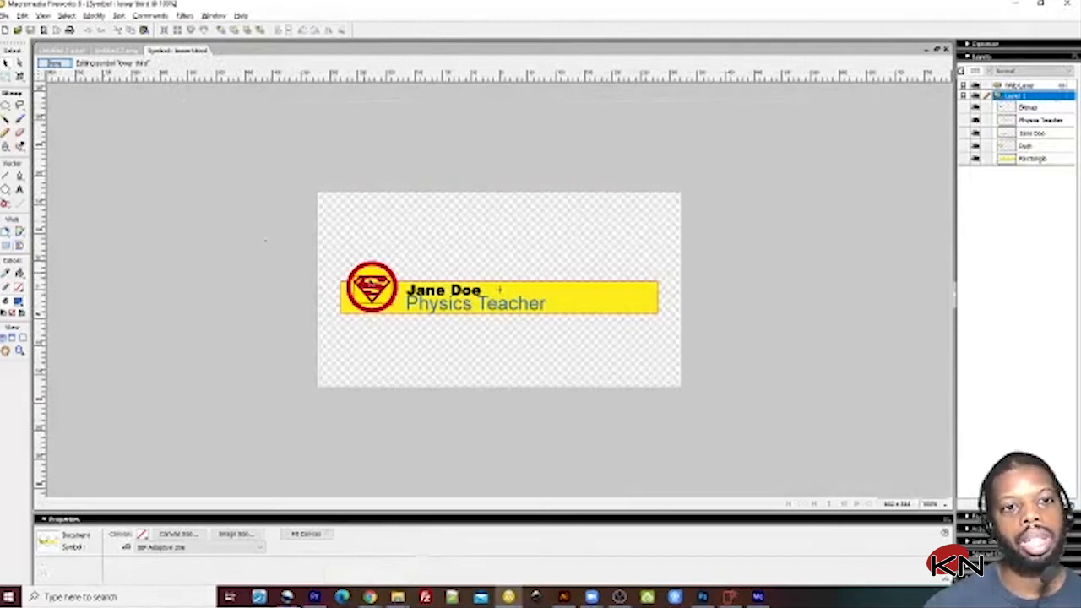
# Step: Open the font size of the Physics Teacher text for editing inside the lower third symbol
pyautogui.click(544, 305)
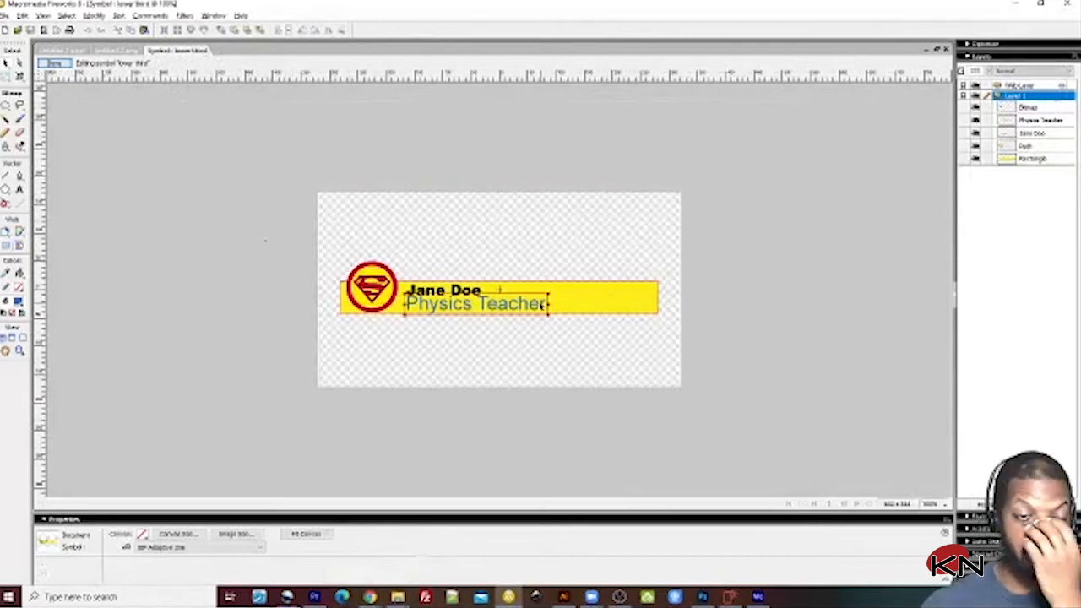
pyautogui.click(499, 310)
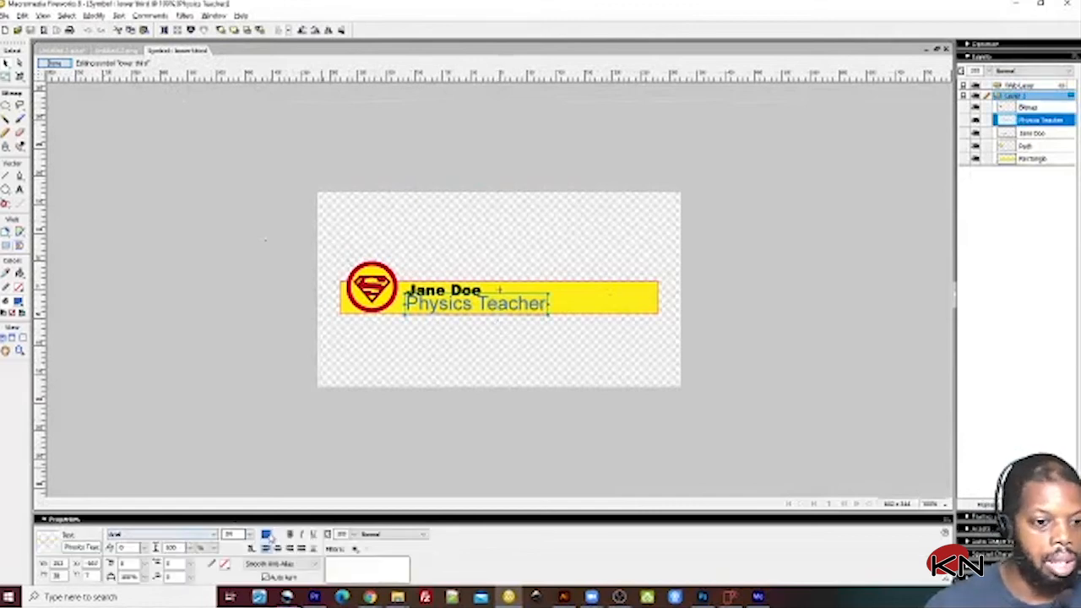
pyautogui.click(266, 535)
pyautogui.click(267, 533)
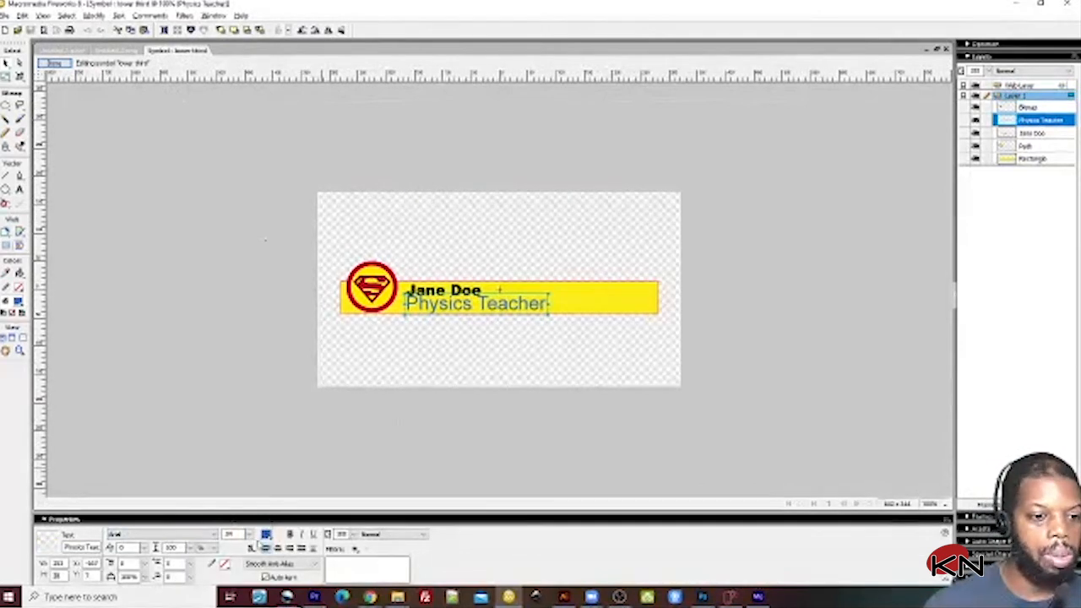
pyautogui.moveTo(239, 535); pyautogui.dragTo(152, 530)
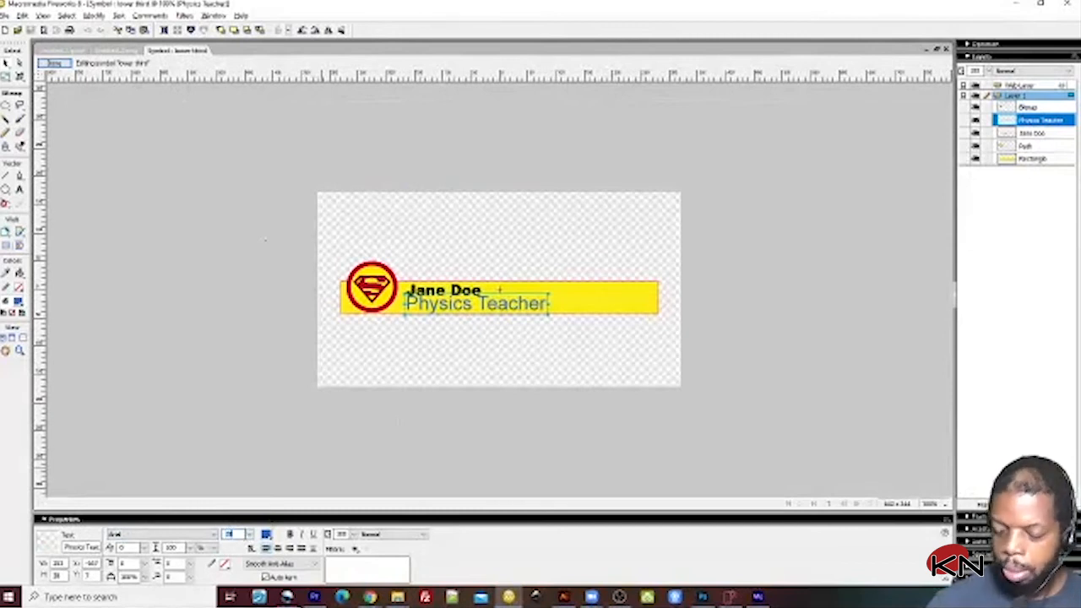
# Step: Reduce the font size of the "Physics Teacher" text and recolour it light blue
pyautogui.press('Return')
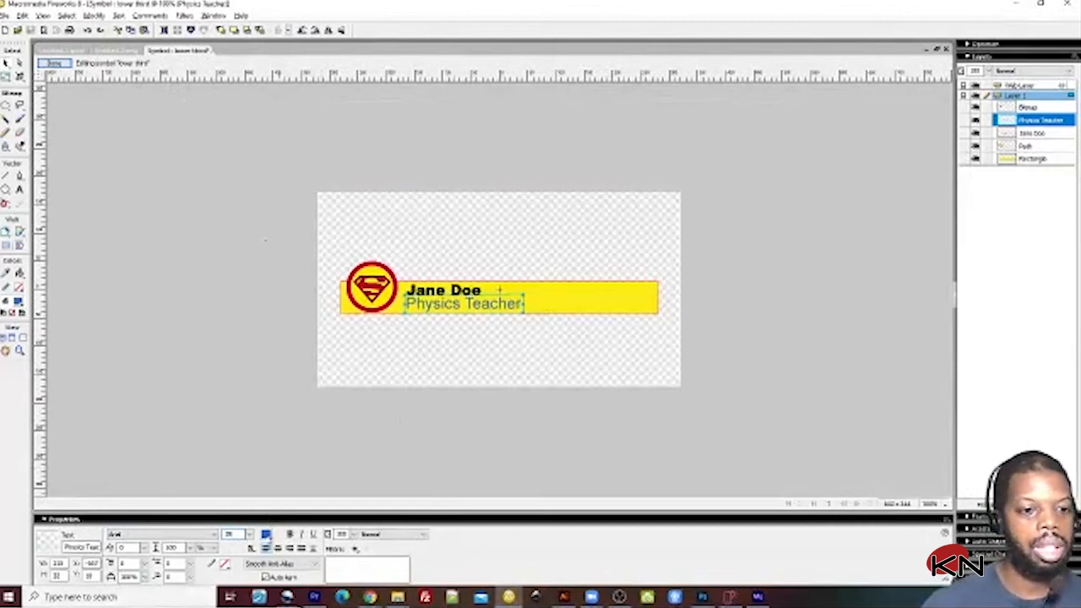
pyautogui.click(267, 534)
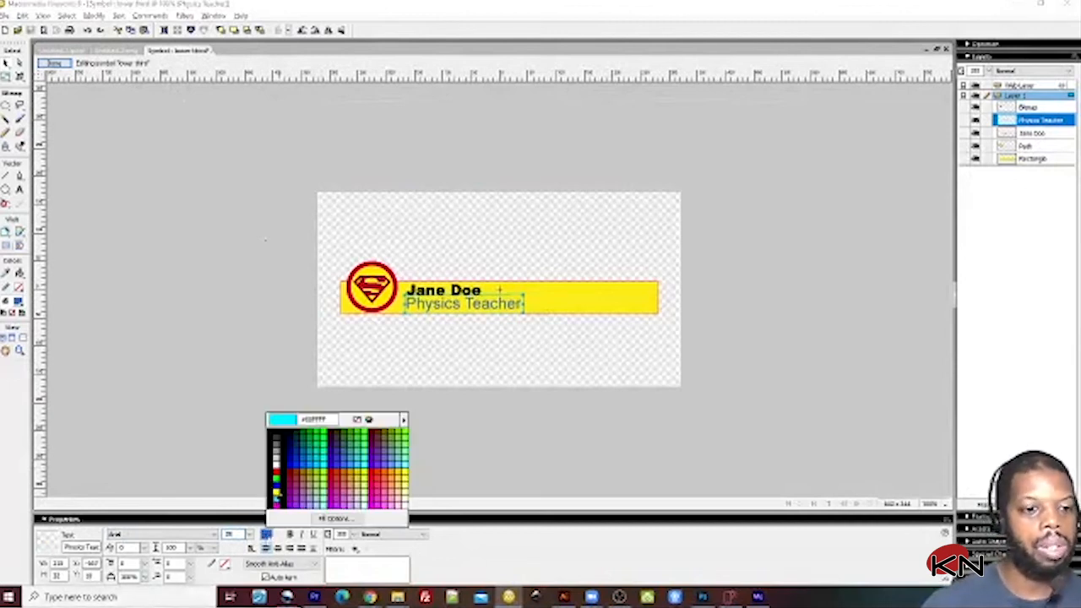
pyautogui.click(360, 464)
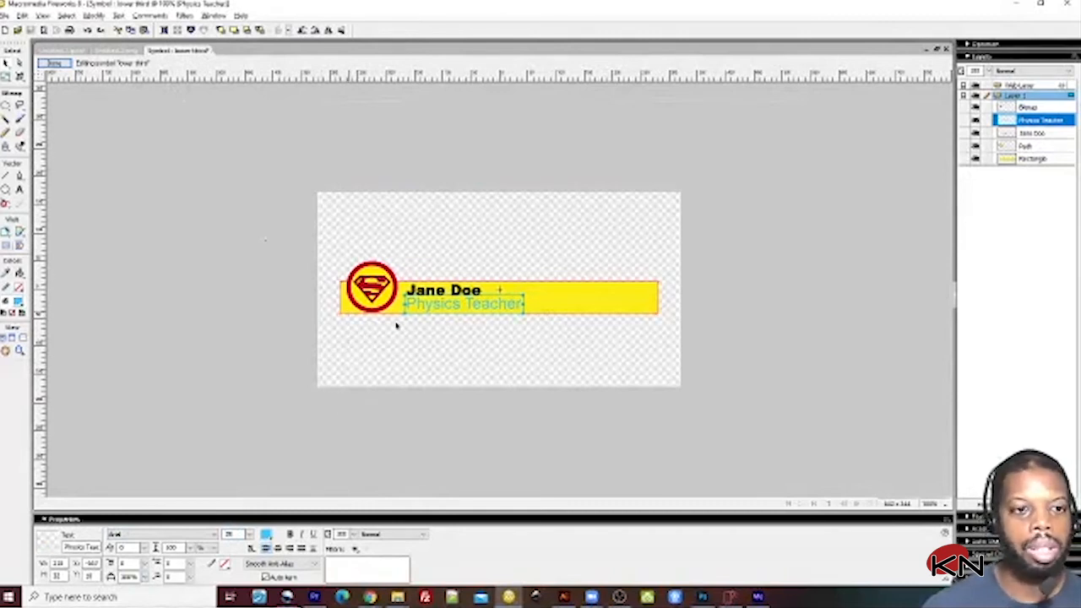
# Step: Remove the red stroke from the yellow rectangle and return from symbol editing to the Untitled-2.png document
pyautogui.click(544, 314)
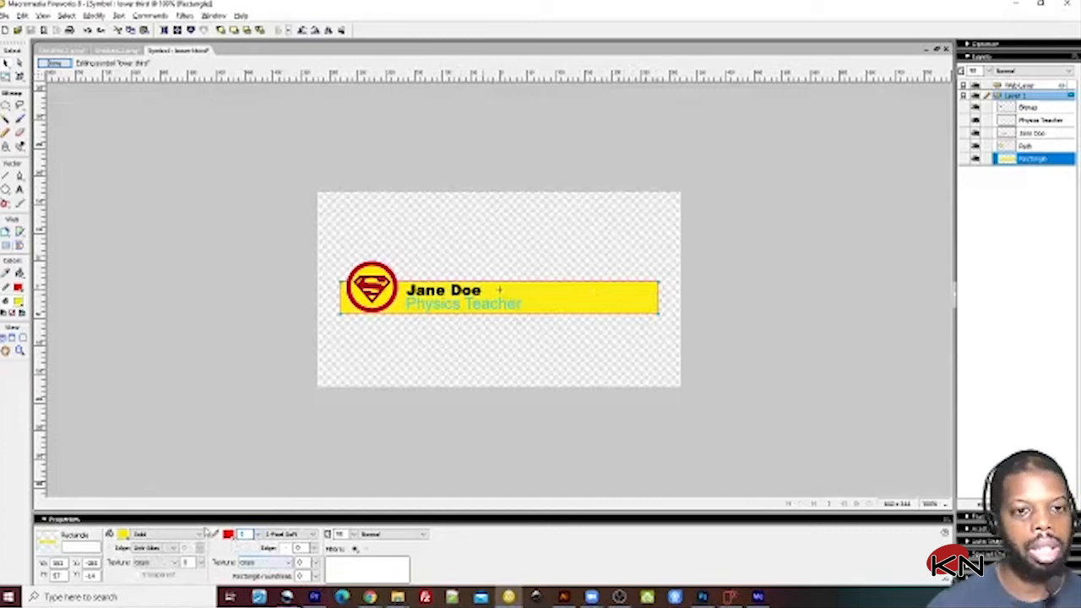
pyautogui.click(228, 537)
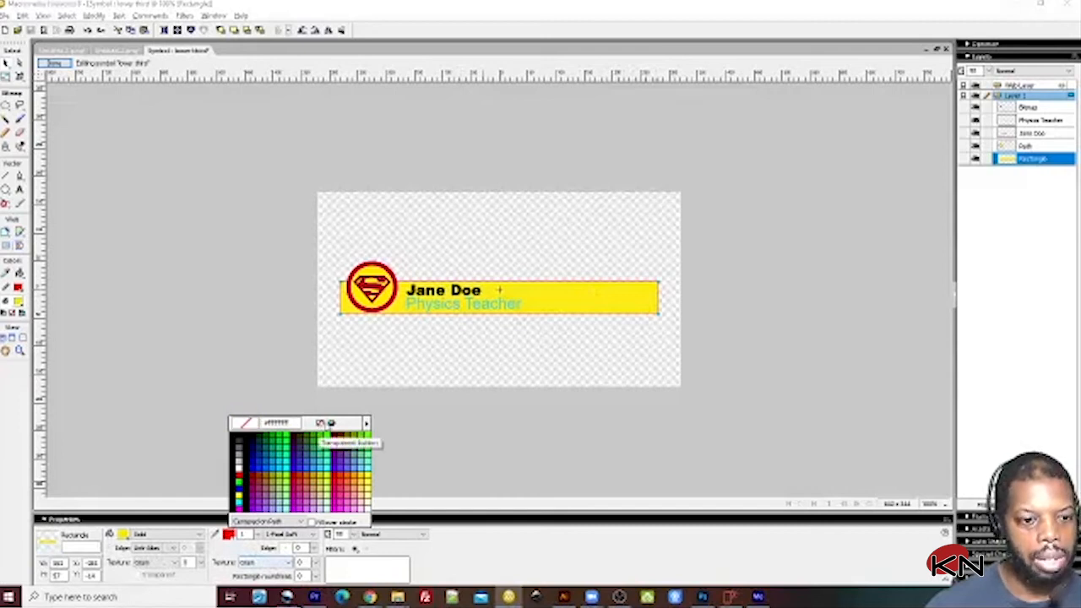
pyautogui.click(319, 423)
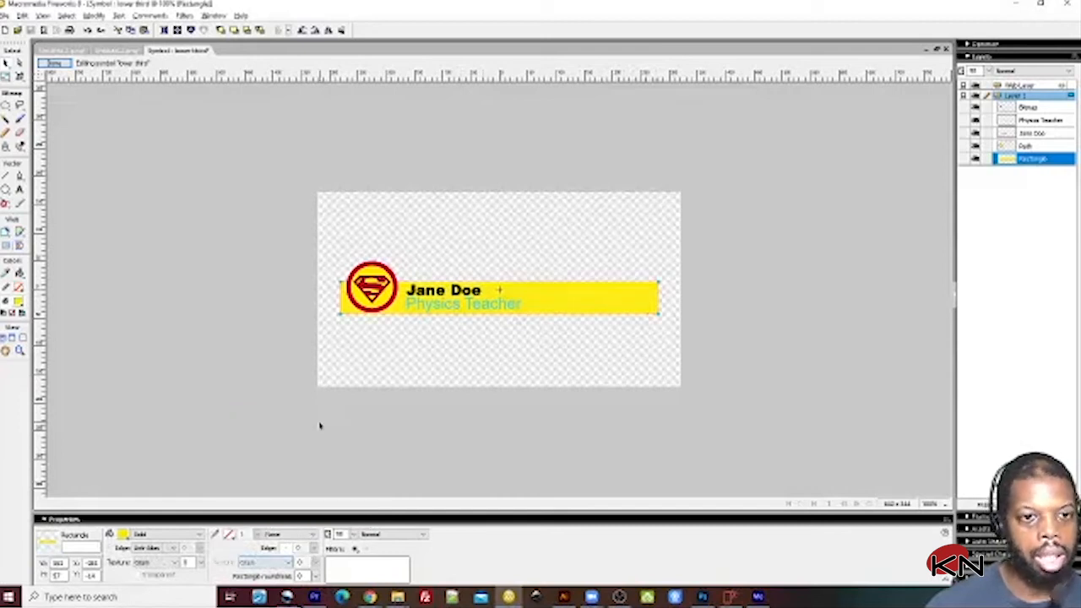
pyautogui.click(311, 371)
pyautogui.click(54, 64)
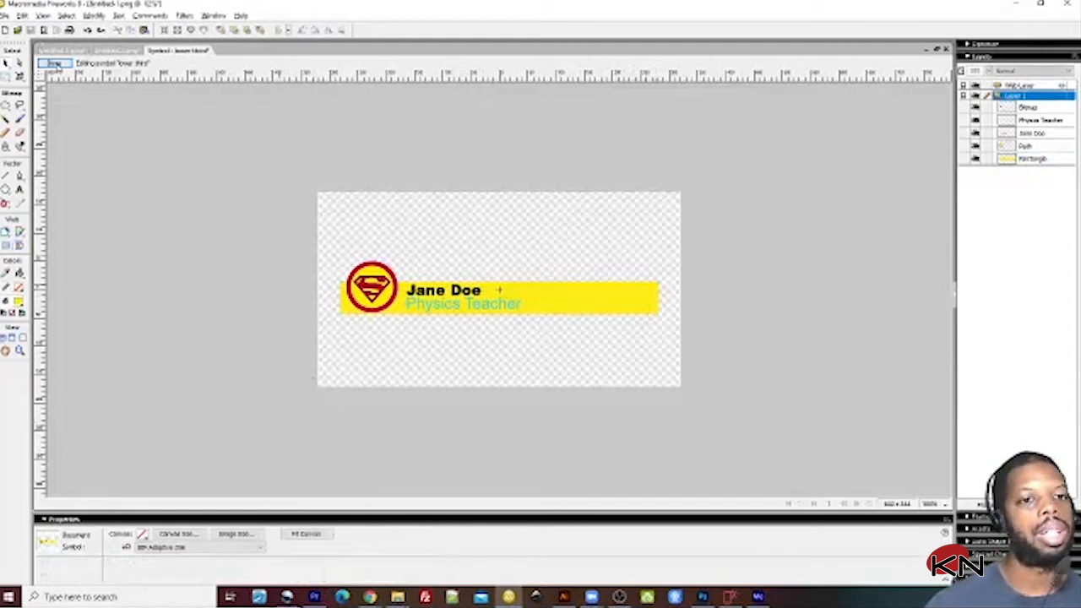
pyautogui.click(110, 51)
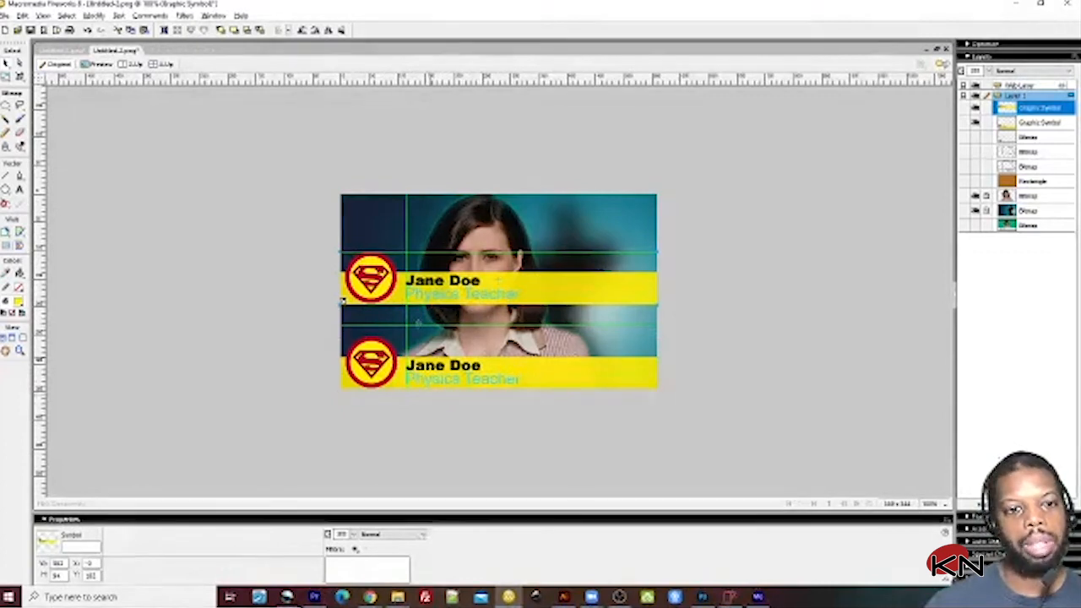
# Step: Open the lower third symbol for editing and replace the full name on its upper text line
pyautogui.doubleClick(428, 289)
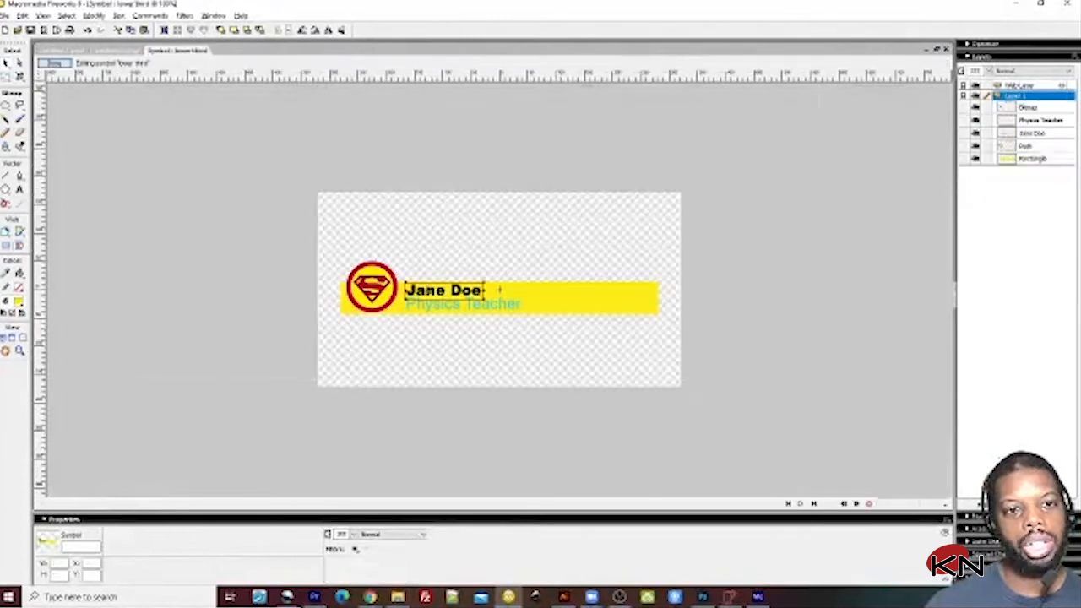
pyautogui.click(438, 291)
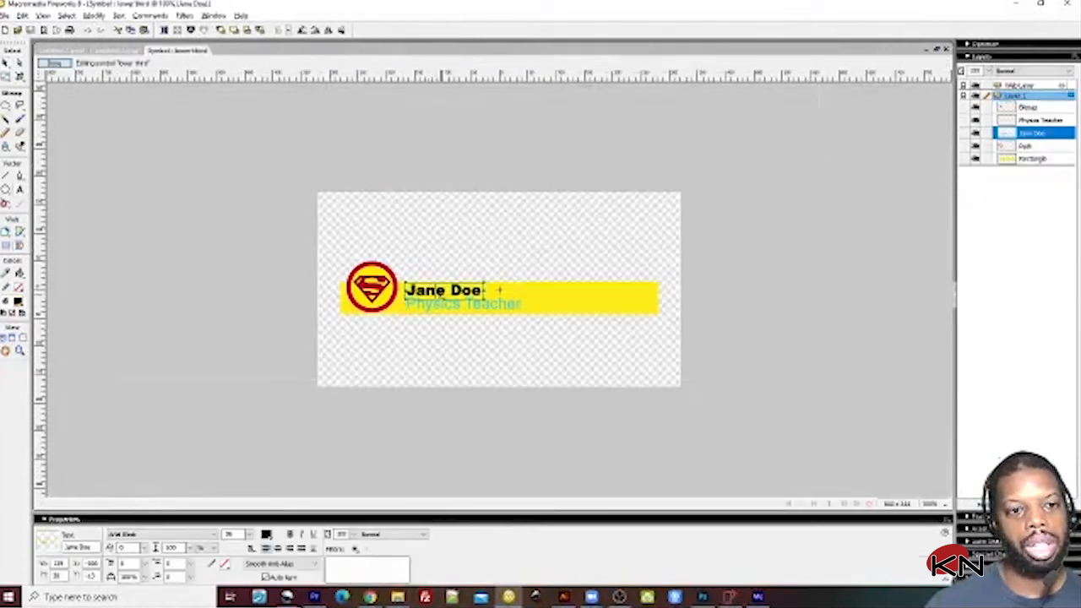
pyautogui.doubleClick(431, 303)
pyautogui.click(421, 300)
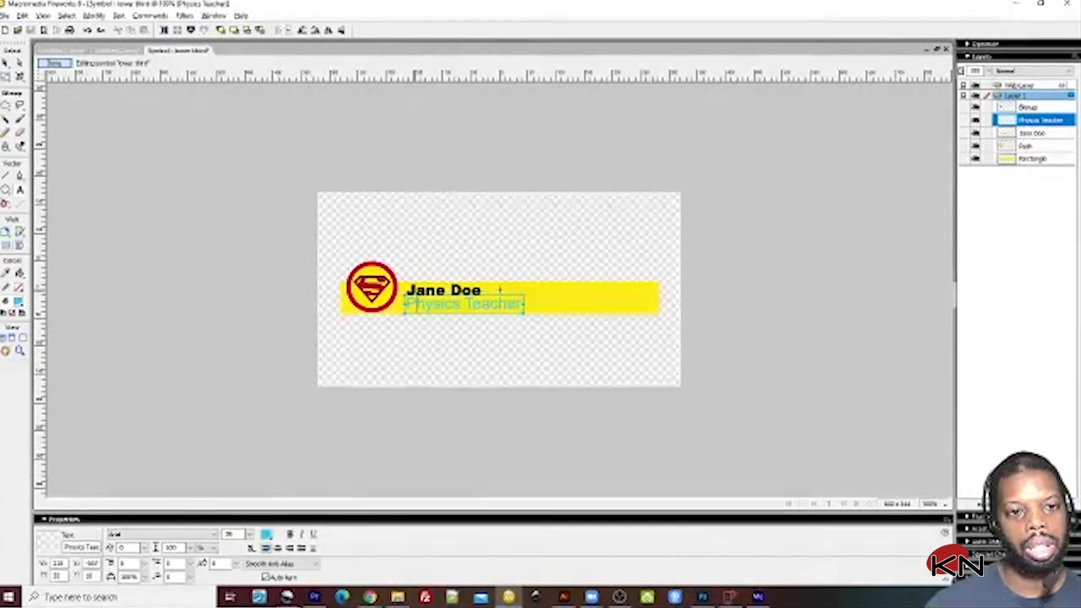
pyautogui.click(499, 290)
pyautogui.moveTo(416, 291); pyautogui.dragTo(674, 262)
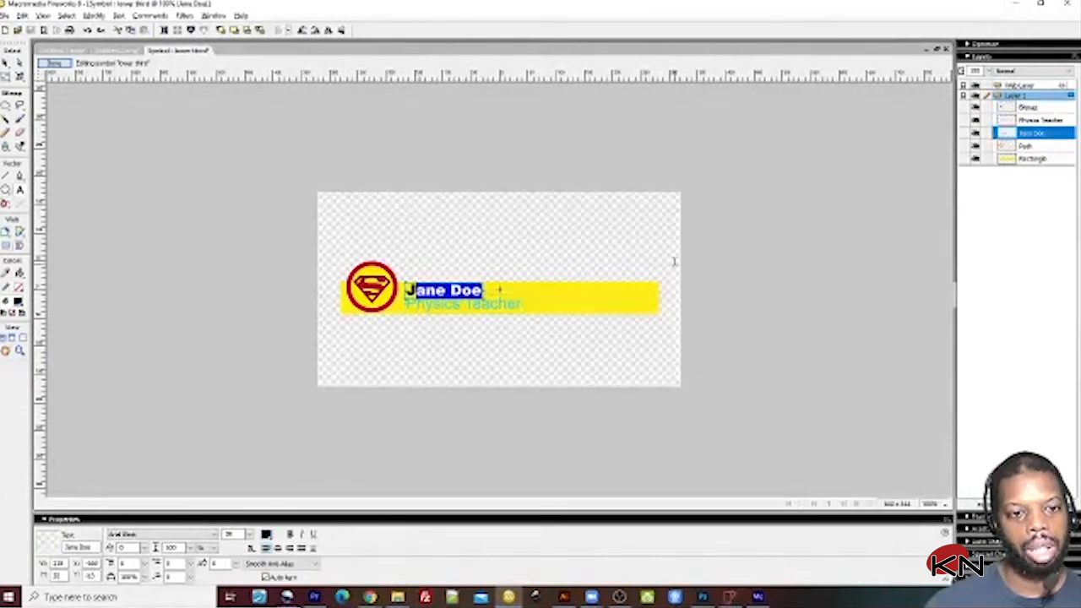
pyautogui.write('ohn')
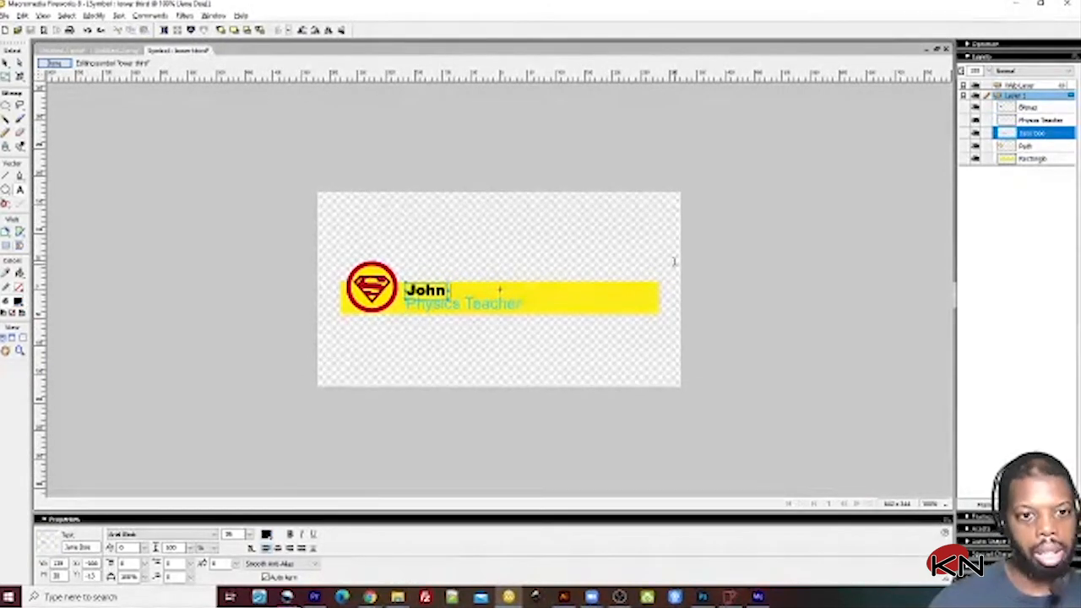
pyautogui.write(' Doe')
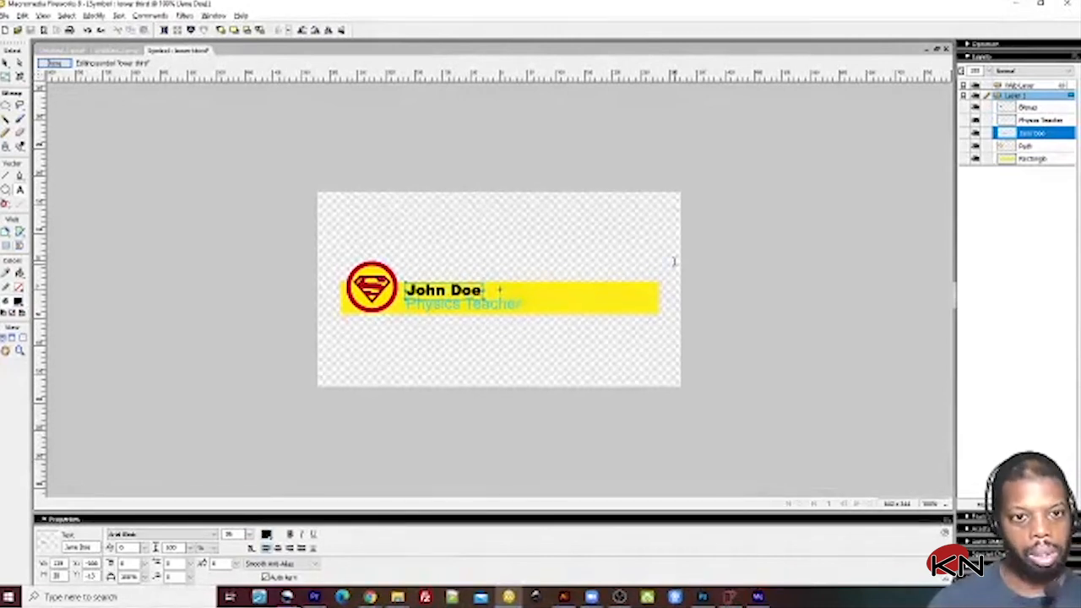
# Step: Change the job title in the symbol to "Mathematics Teacher" and return to the main document
pyautogui.doubleClick(446, 306)
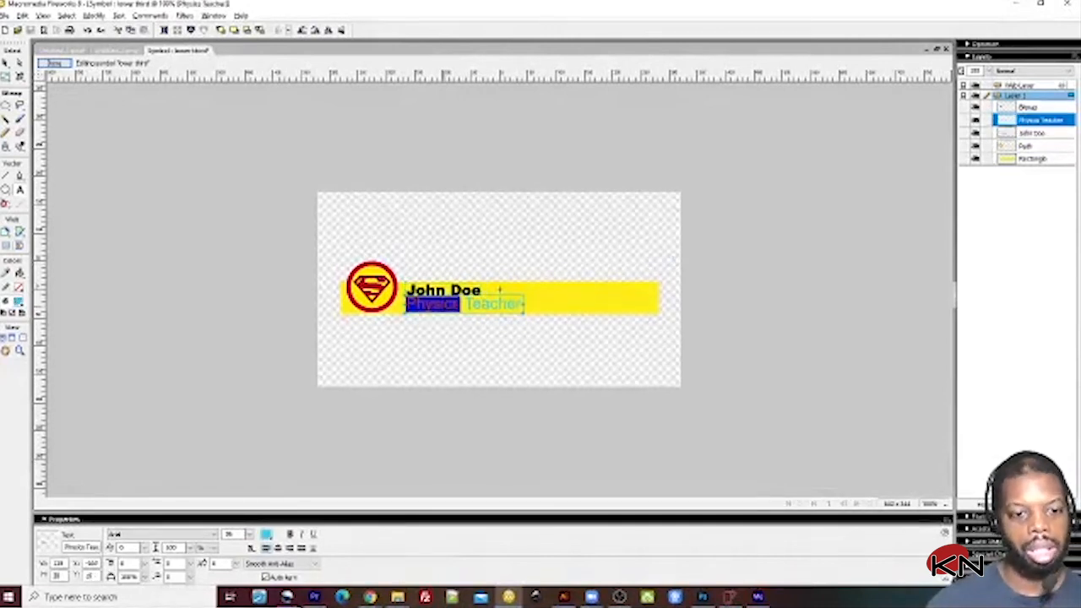
pyautogui.write('Mathemat')
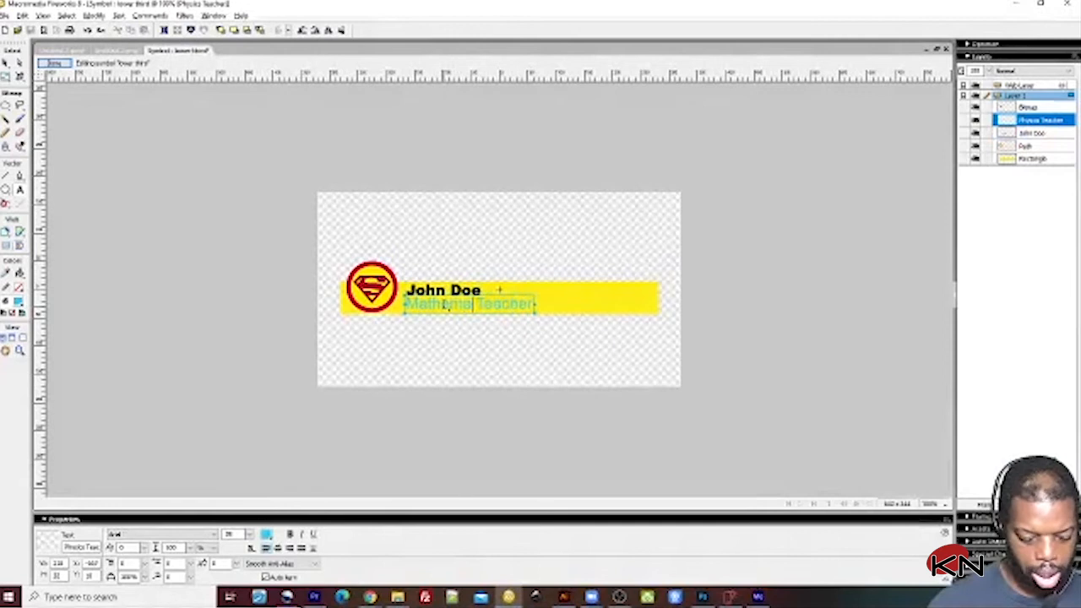
pyautogui.write('ics')
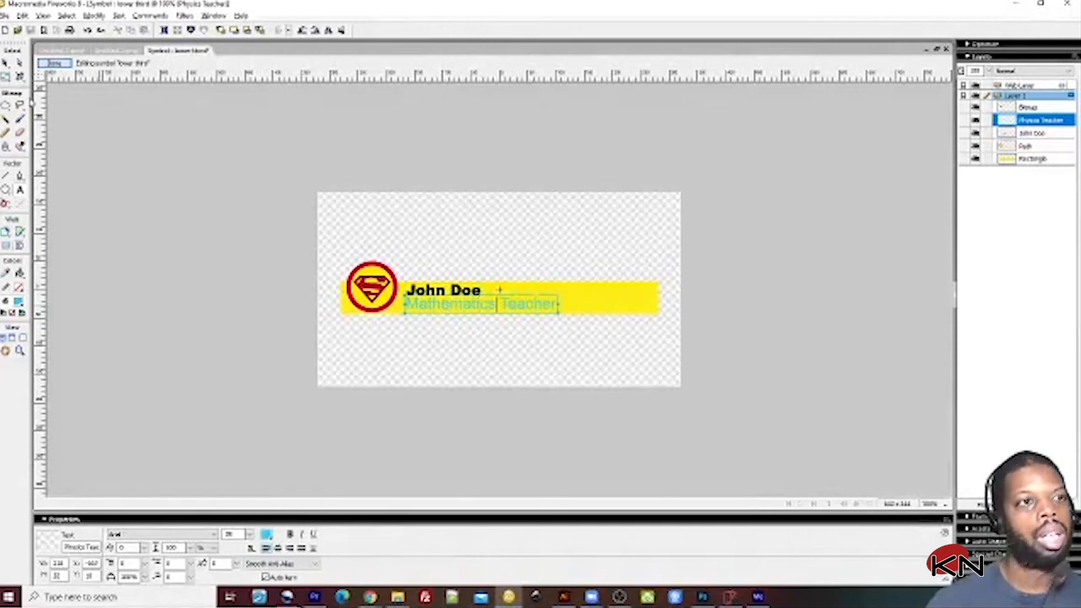
pyautogui.click(53, 64)
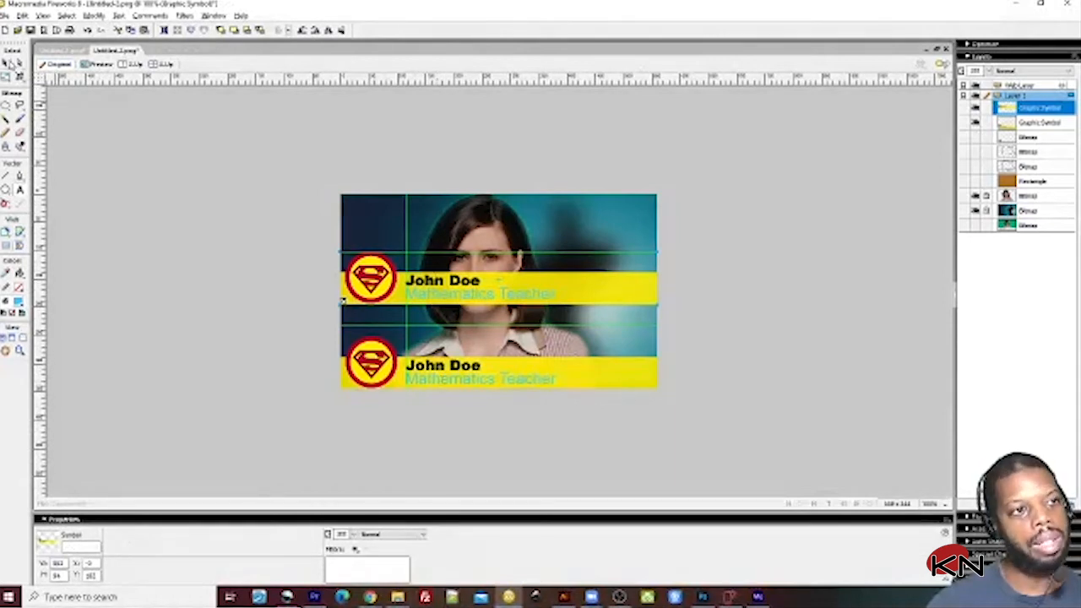
pyautogui.click(233, 206)
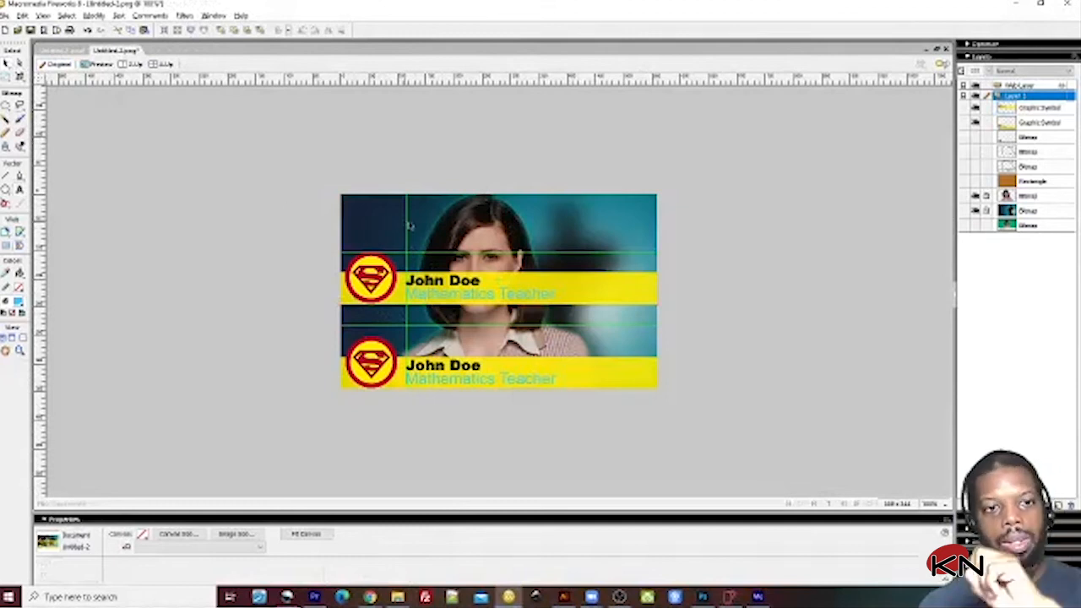
# Step: Show the hidden Superman logo bitmap and move it to the dark upper-left area of the photo
pyautogui.click(375, 275)
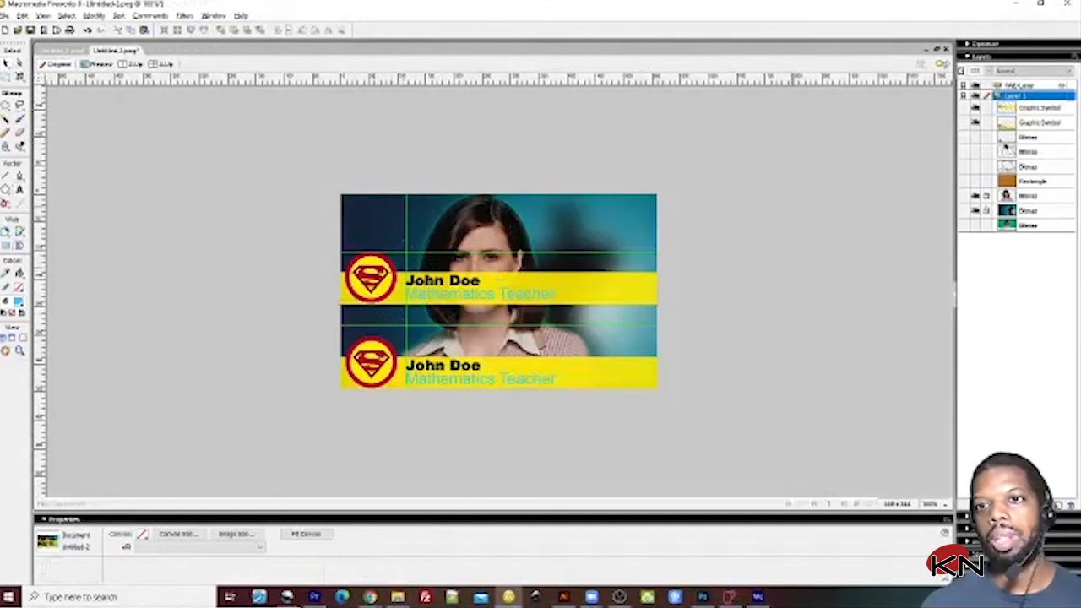
pyautogui.click(1008, 139)
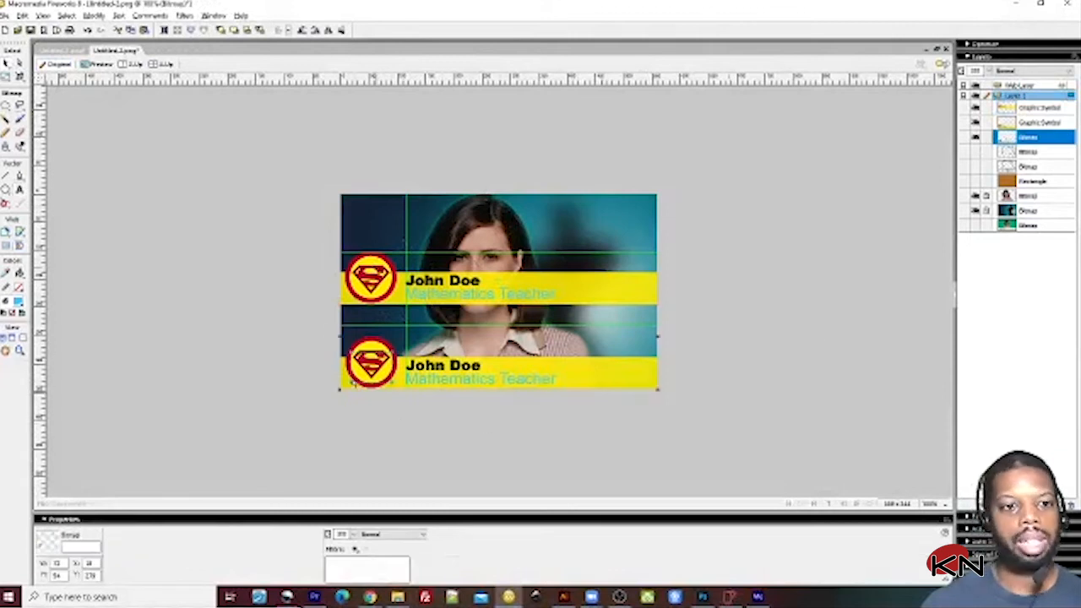
pyautogui.moveTo(376, 352); pyautogui.dragTo(370, 226)
pyautogui.rightClick(362, 218)
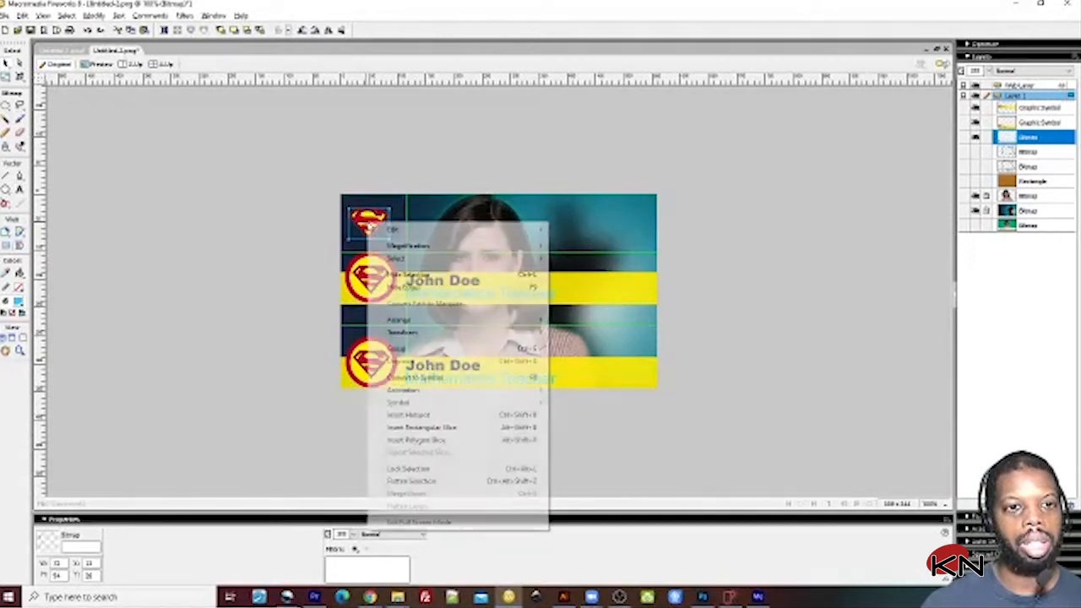
pyautogui.press('Escape')
pyautogui.moveTo(369, 221)
pyautogui.mouseDown()
pyautogui.moveTo(422, 233)
pyautogui.moveTo(370, 233)
pyautogui.moveTo(380, 224)
pyautogui.mouseUp()
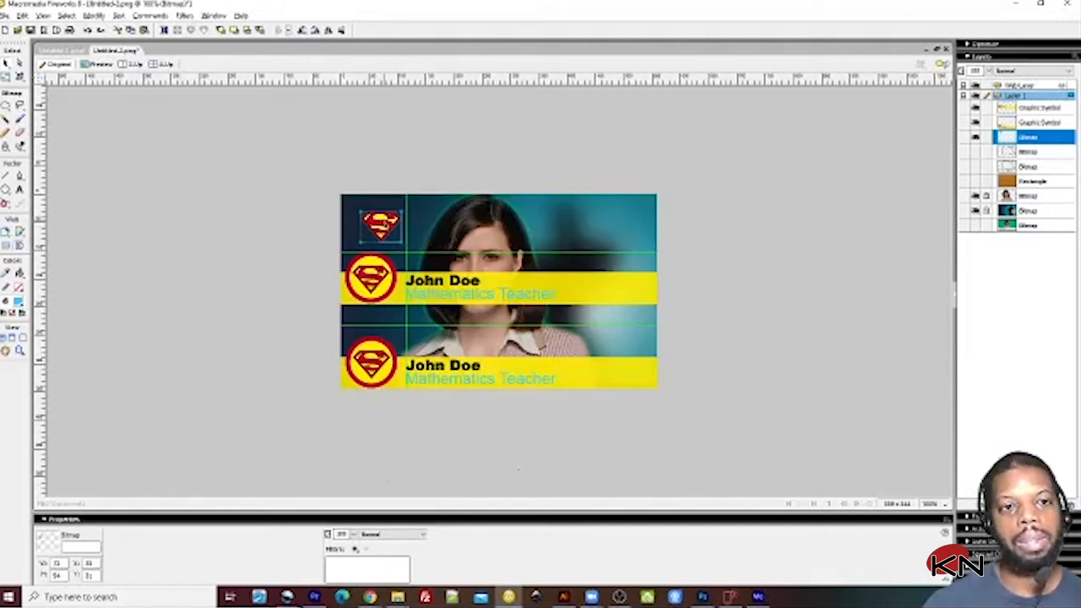
# Step: Duplicate the Superman logo into six evenly spaced copies along the photo's upper edge
pyautogui.moveTo(381, 225)
pyautogui.mouseDown()
pyautogui.moveTo(359, 211)
pyautogui.moveTo(448, 211)
pyautogui.mouseUp()
pyautogui.hotkey('ctrl', 'v')
pyautogui.hotkey('ctrl', 'v')
pyautogui.moveTo(358, 181); pyautogui.dragTo(464, 223)
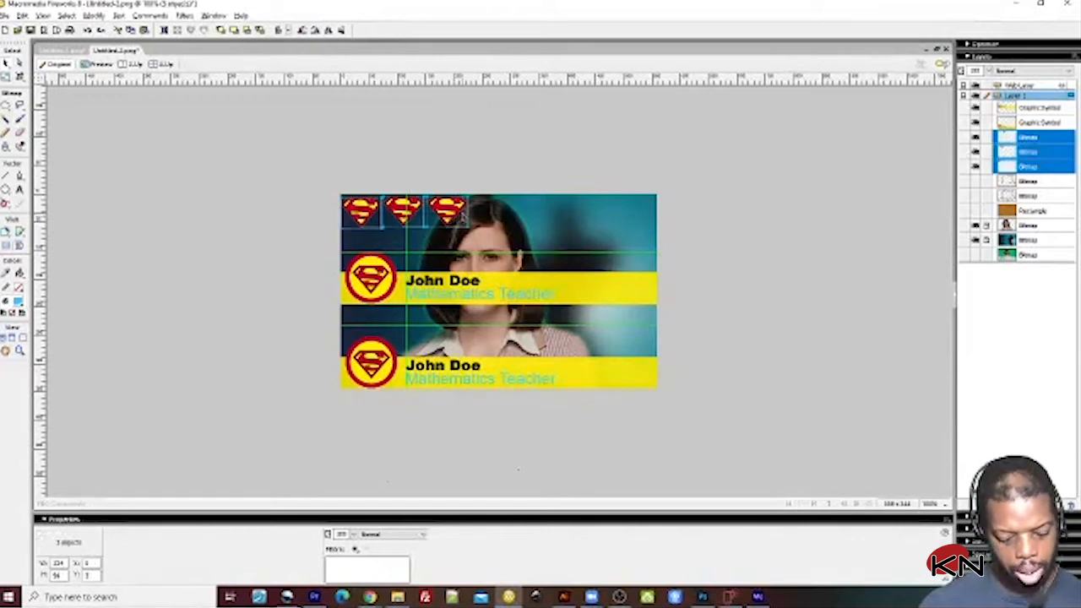
pyautogui.hotkey('ctrl', 'v')
pyautogui.moveTo(360, 213); pyautogui.dragTo(491, 215)
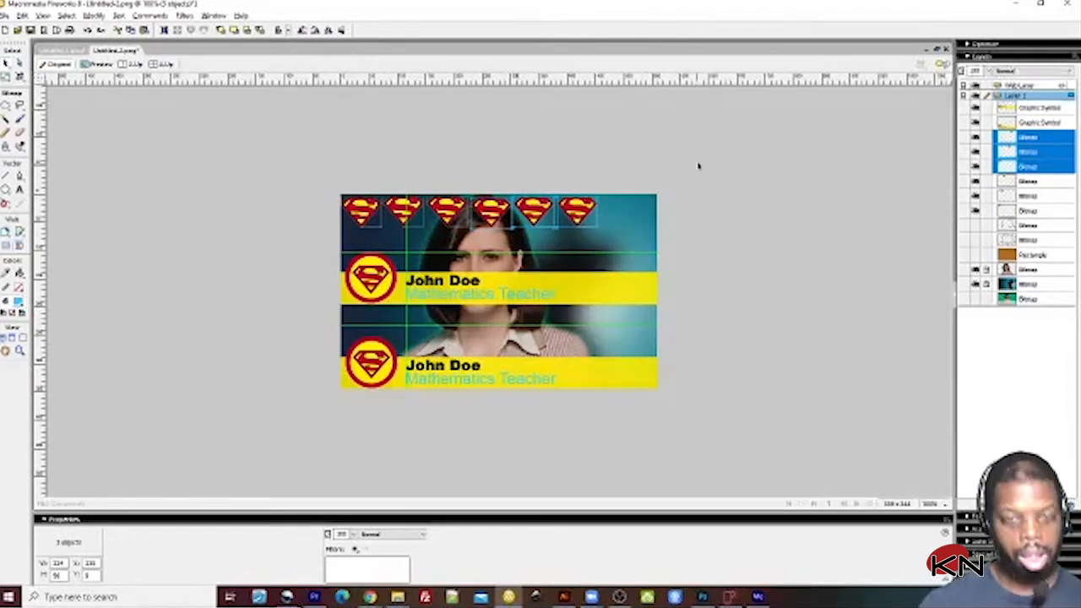
# Step: Add a seventh logo copy at the right end of the upper row
pyautogui.click(653, 157)
pyautogui.click(566, 223)
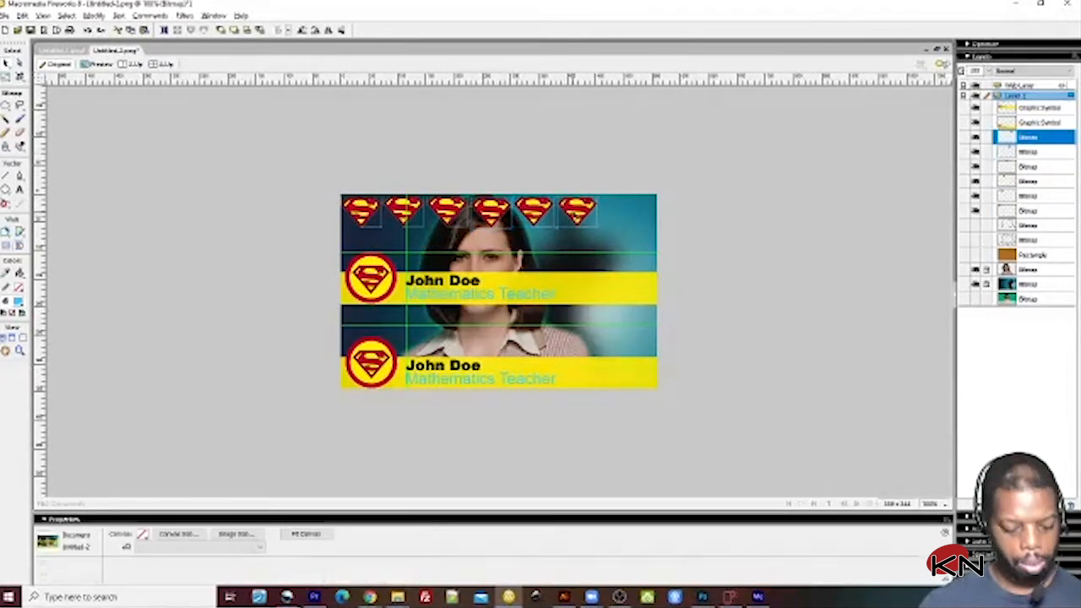
pyautogui.hotkey('ctrl', 'v')
pyautogui.moveTo(585, 211); pyautogui.dragTo(630, 213)
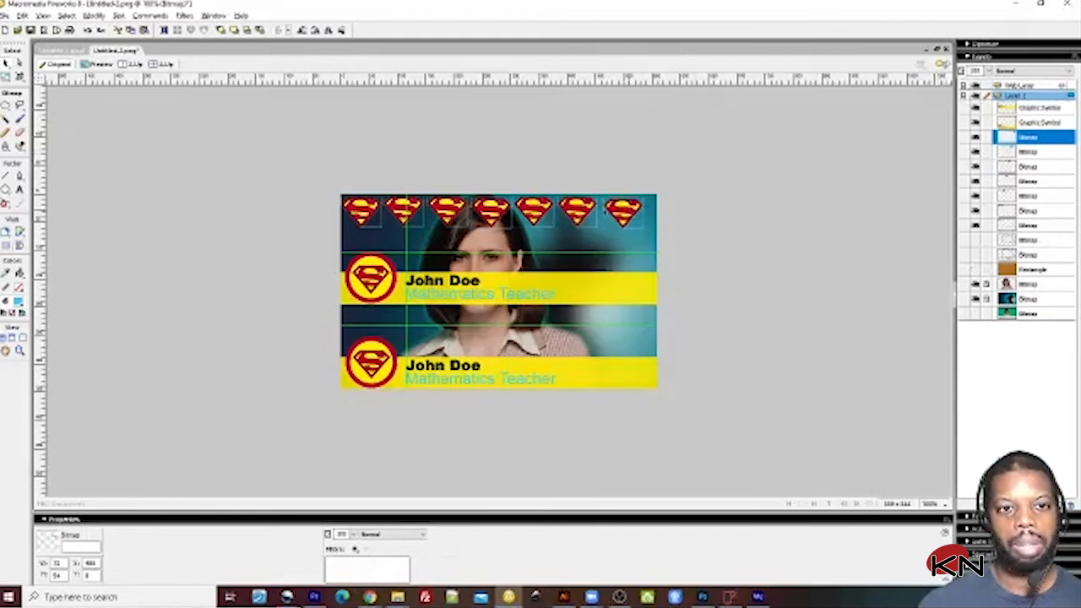
# Step: Duplicate the row of seven logos and place the copy directly below the first row
pyautogui.moveTo(364, 172); pyautogui.dragTo(650, 230)
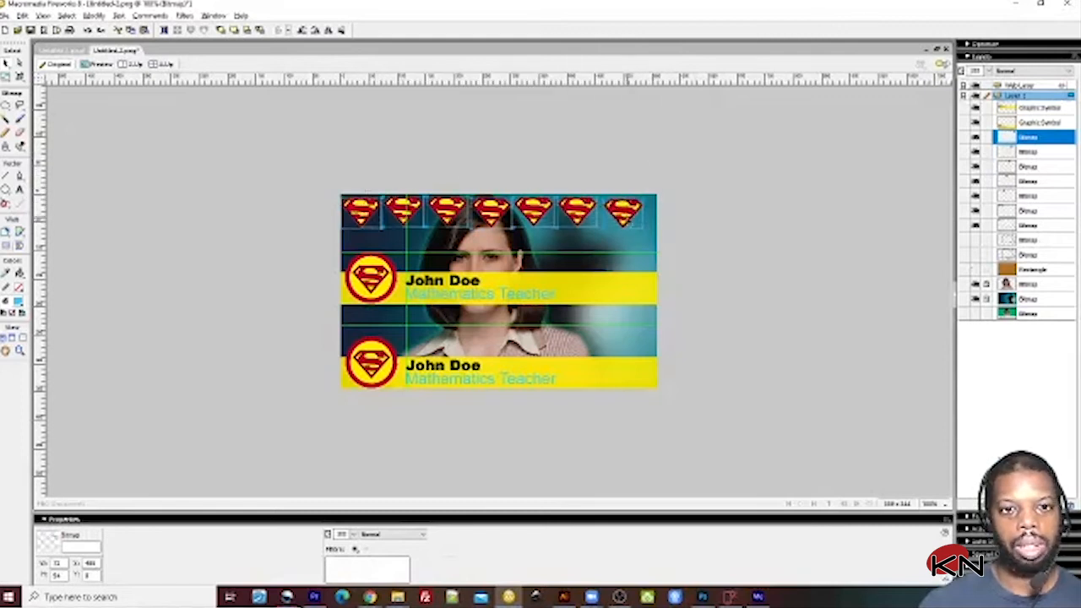
pyautogui.hotkey('ctrl', 'c')
pyautogui.hotkey('ctrl', 'v')
pyautogui.moveTo(459, 205); pyautogui.dragTo(462, 243)
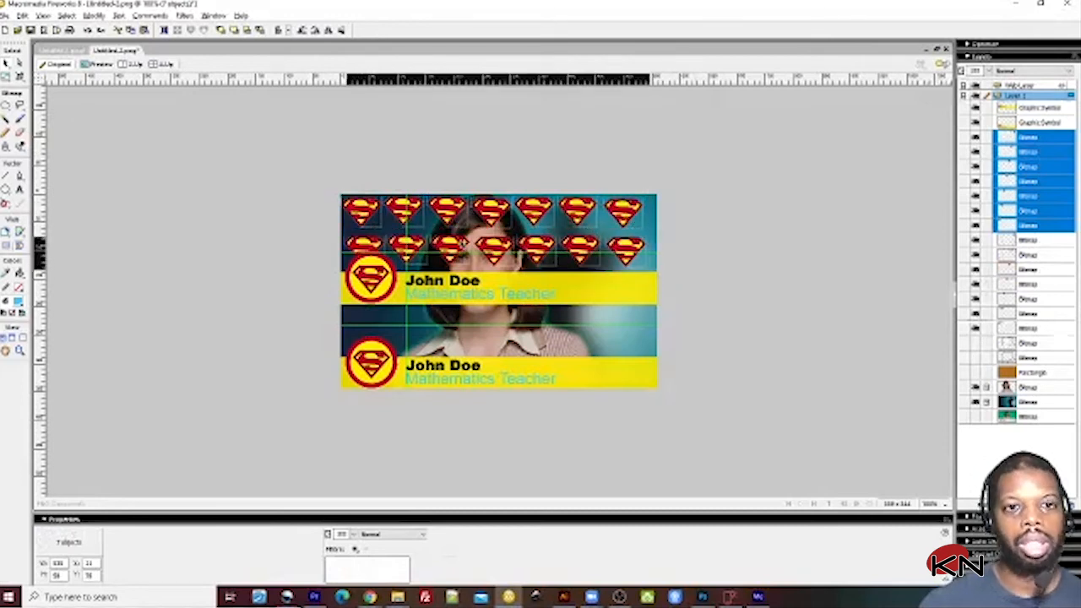
# Step: Lock the two lower third graphic symbols in the layer stack
pyautogui.moveTo(382, 171); pyautogui.dragTo(602, 203)
pyautogui.click(620, 292)
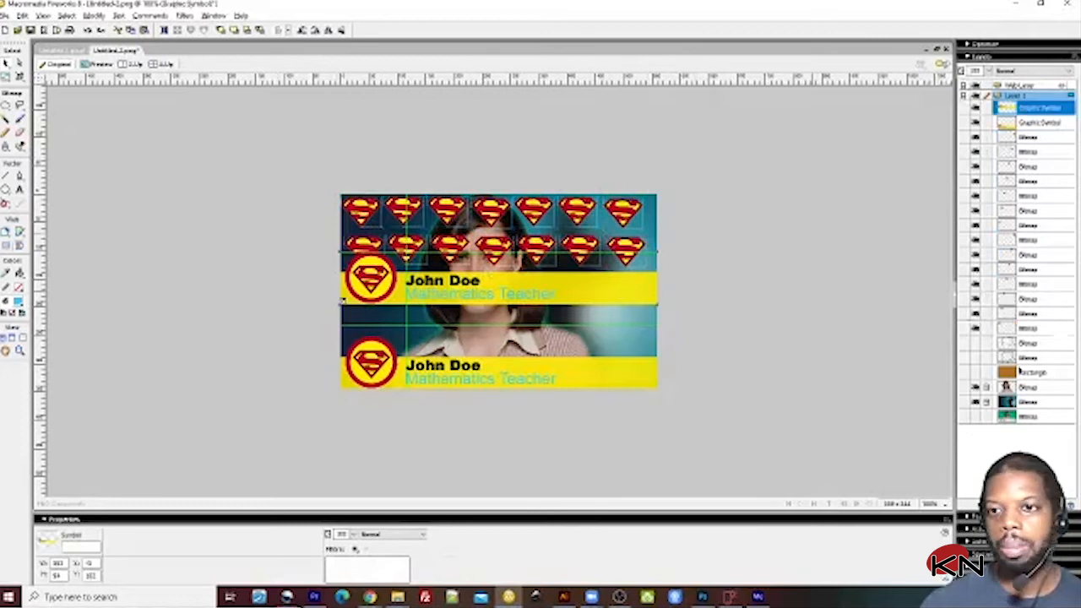
pyautogui.click(987, 108)
pyautogui.click(987, 123)
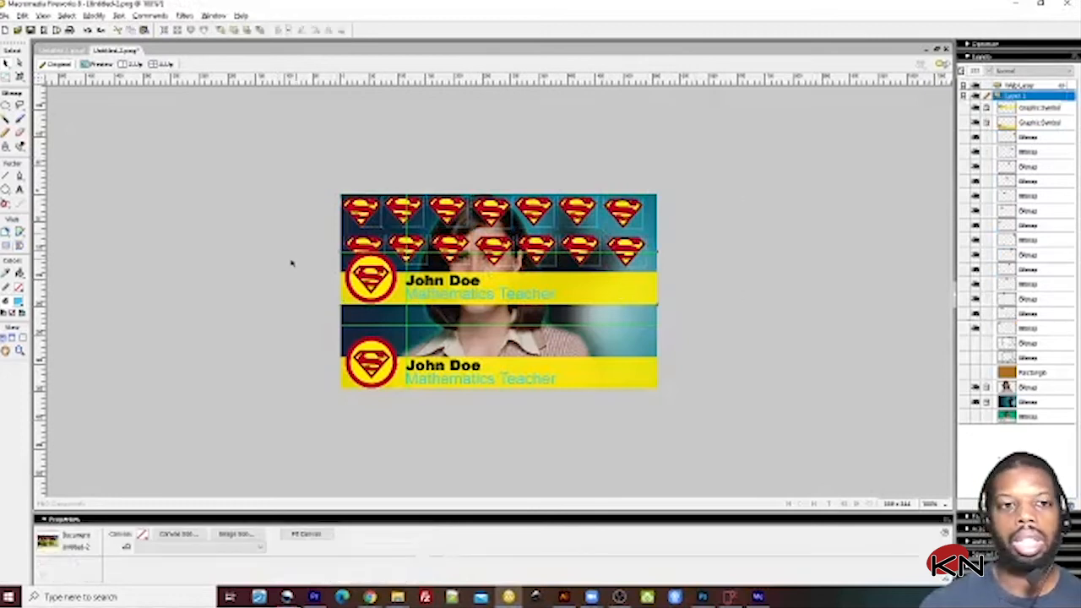
# Step: Duplicate both rows of logos and place the copies over the lower half of the photo
pyautogui.moveTo(315, 164); pyautogui.dragTo(696, 276)
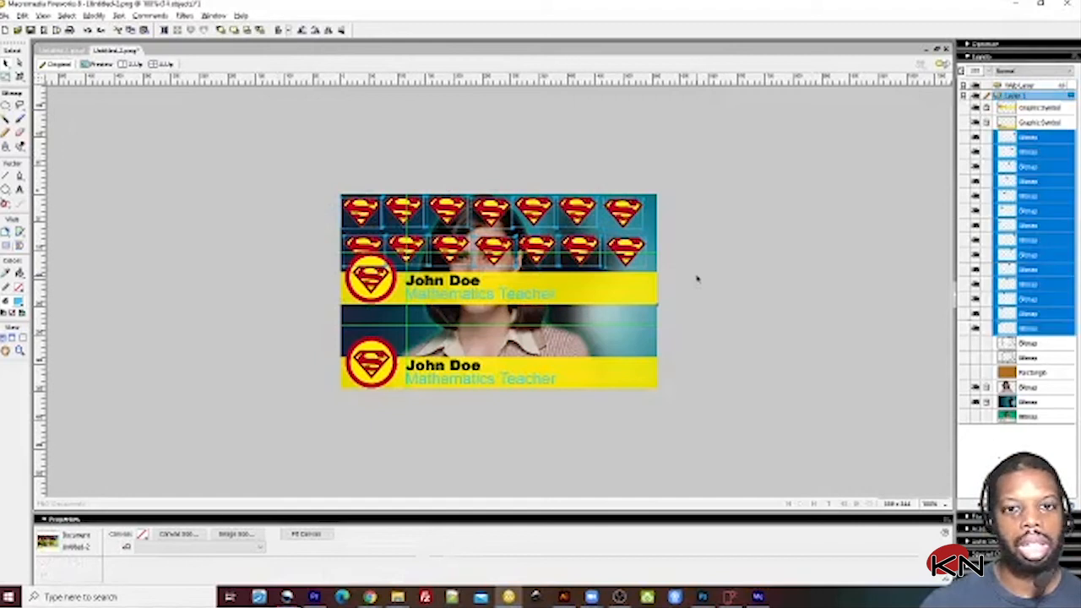
pyautogui.hotkey('ctrl', 'c')
pyautogui.hotkey('ctrl', 'v')
pyautogui.moveTo(354, 212); pyautogui.dragTo(348, 316)
pyautogui.moveTo(340, 157); pyautogui.dragTo(700, 382)
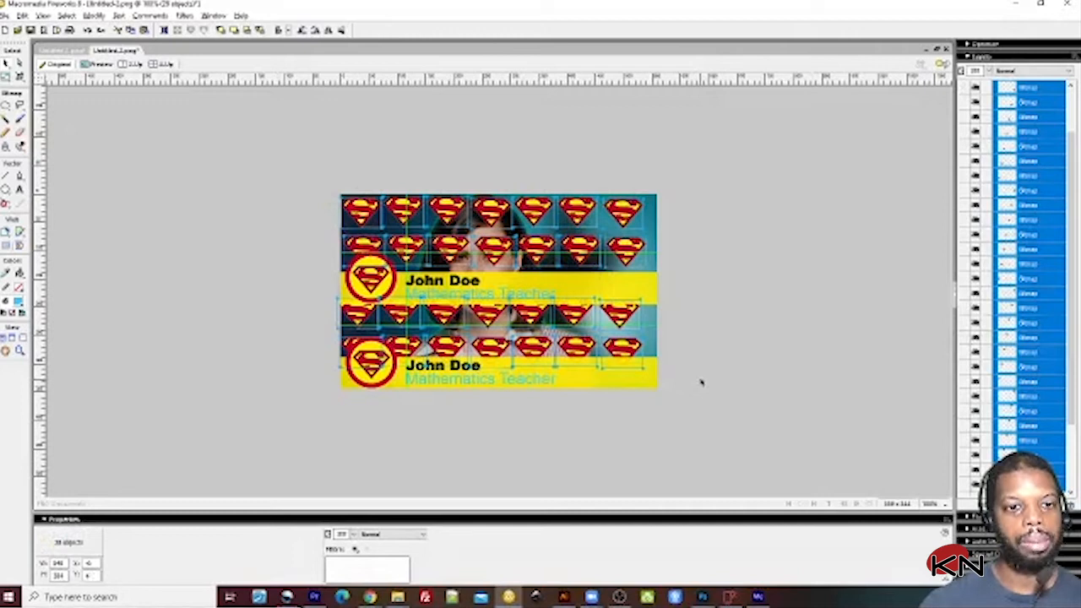
pyautogui.click(309, 174)
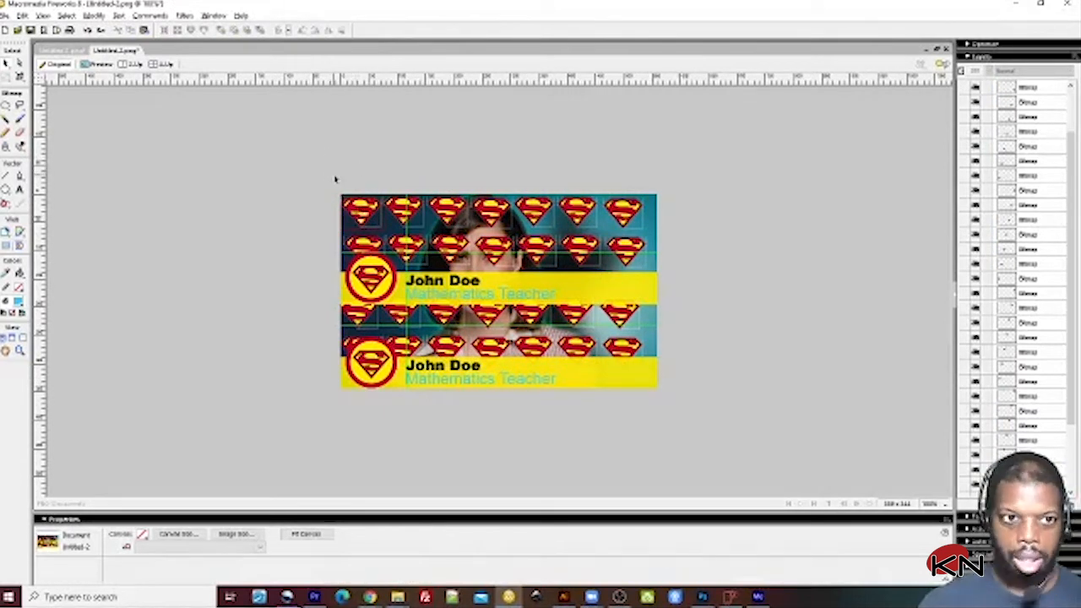
pyautogui.click(348, 202)
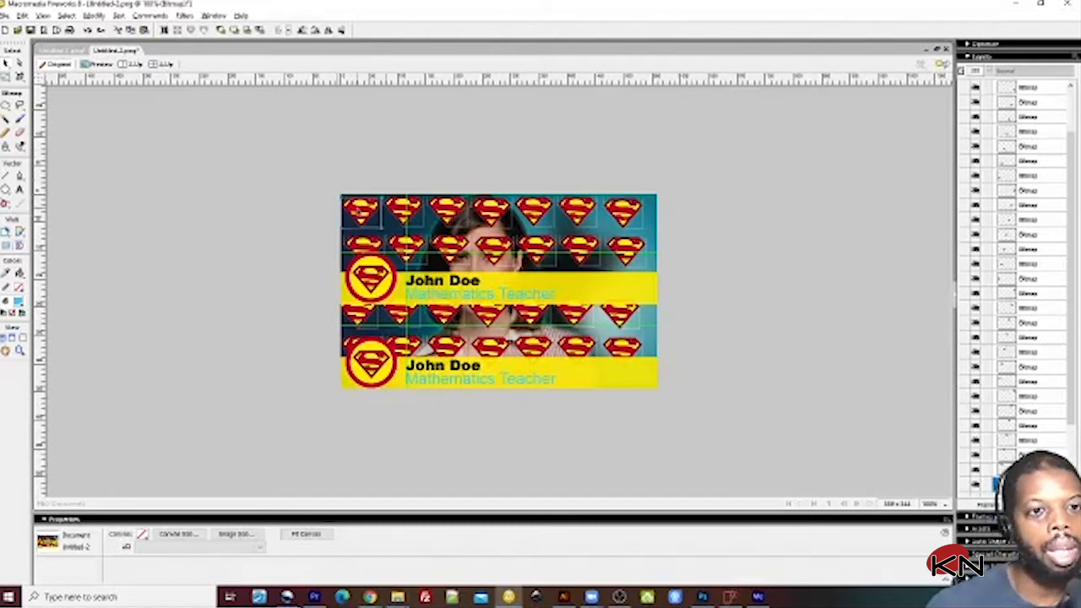
# Step: Convert the first logo bitmap in the top row to a graphic symbol named "s logo"
pyautogui.rightClick(350, 206)
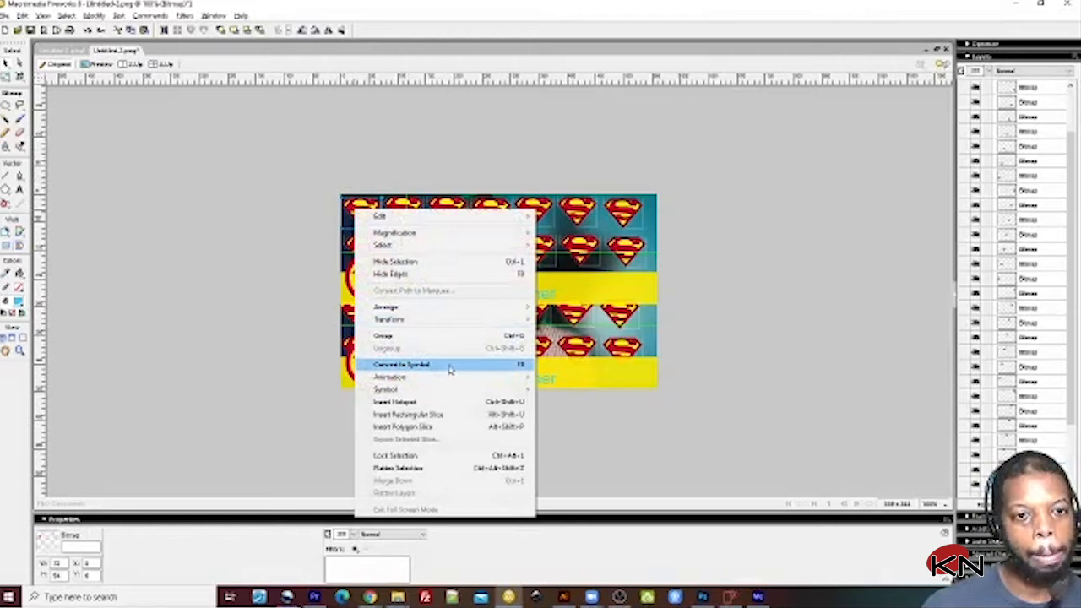
pyautogui.click(454, 365)
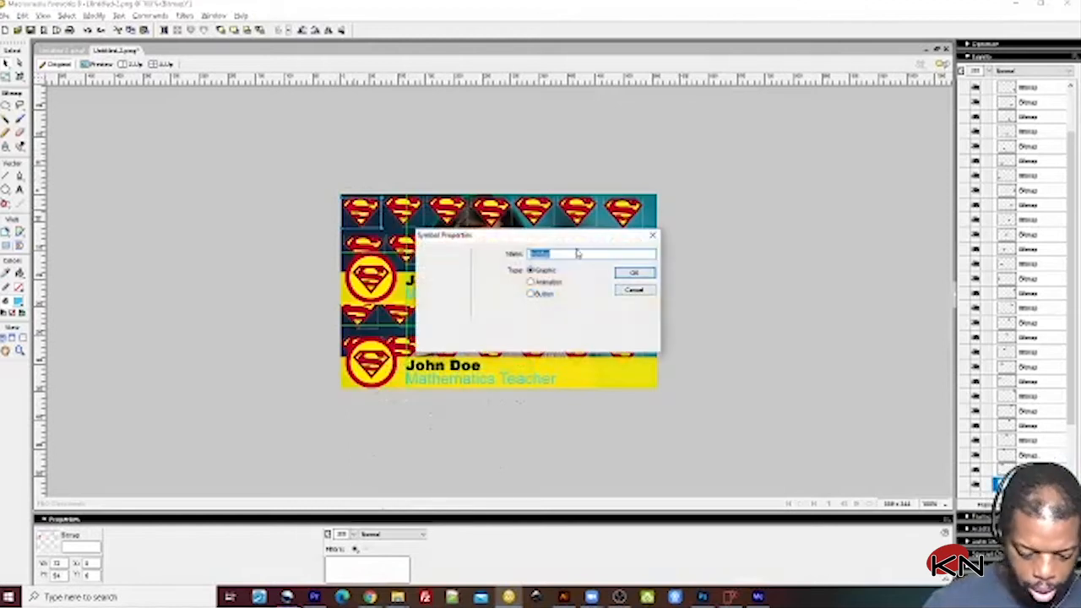
pyautogui.write('LOgo')
pyautogui.press('Return')
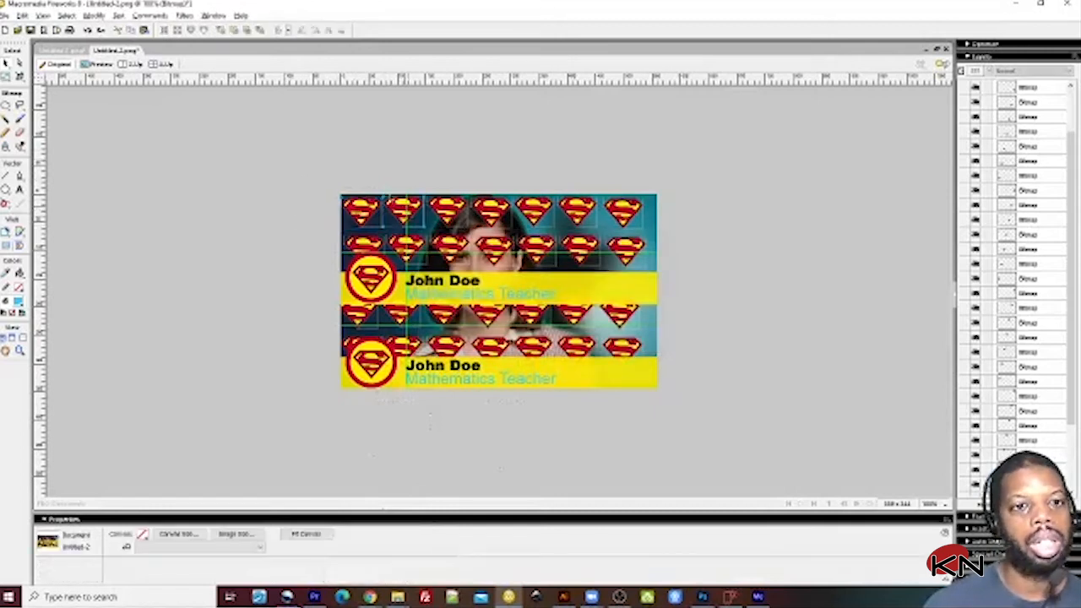
# Step: Delete all remaining bitmap logo copies, keeping only the logo symbol in the photo's upper corner
pyautogui.moveTo(410, 155); pyautogui.dragTo(711, 353)
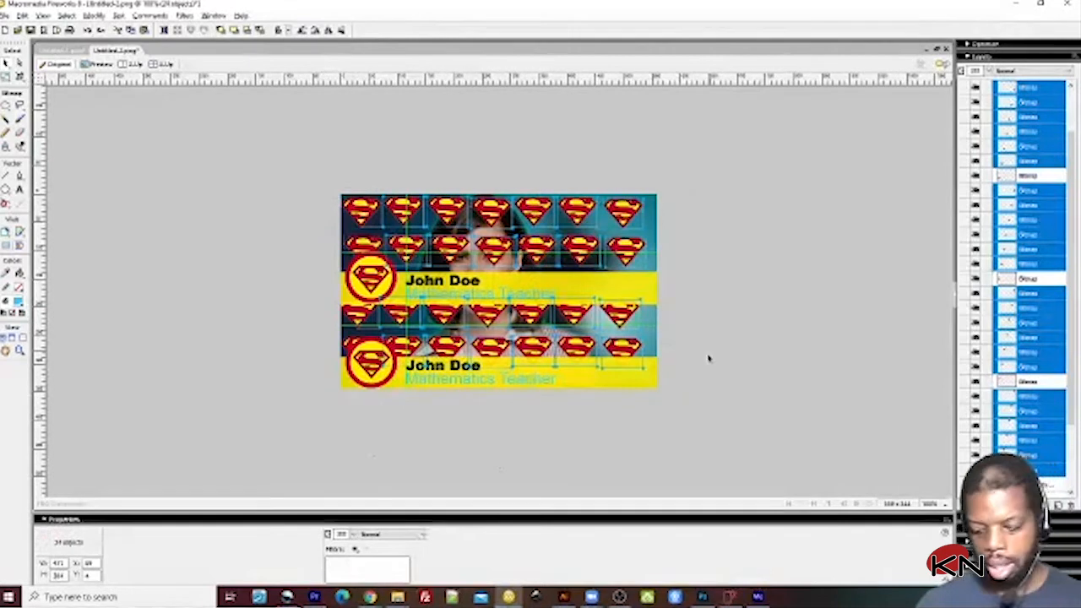
pyautogui.press('Delete')
pyautogui.moveTo(320, 237); pyautogui.dragTo(438, 353)
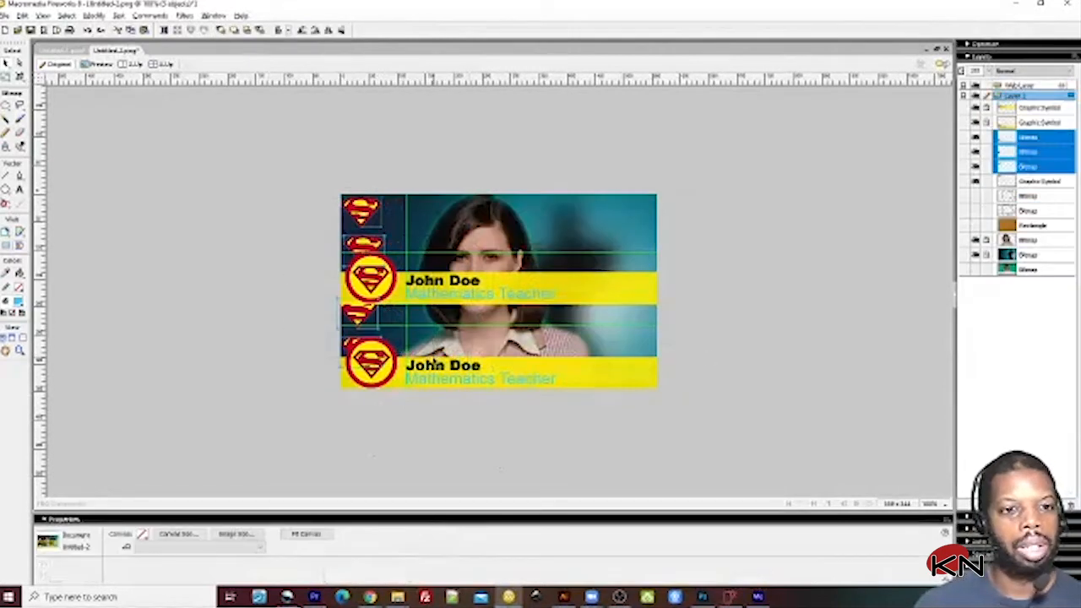
pyautogui.press('Delete')
# Step: Duplicate the logo symbol into two rows of seven instances across the upper half of the photo
pyautogui.click(1038, 136)
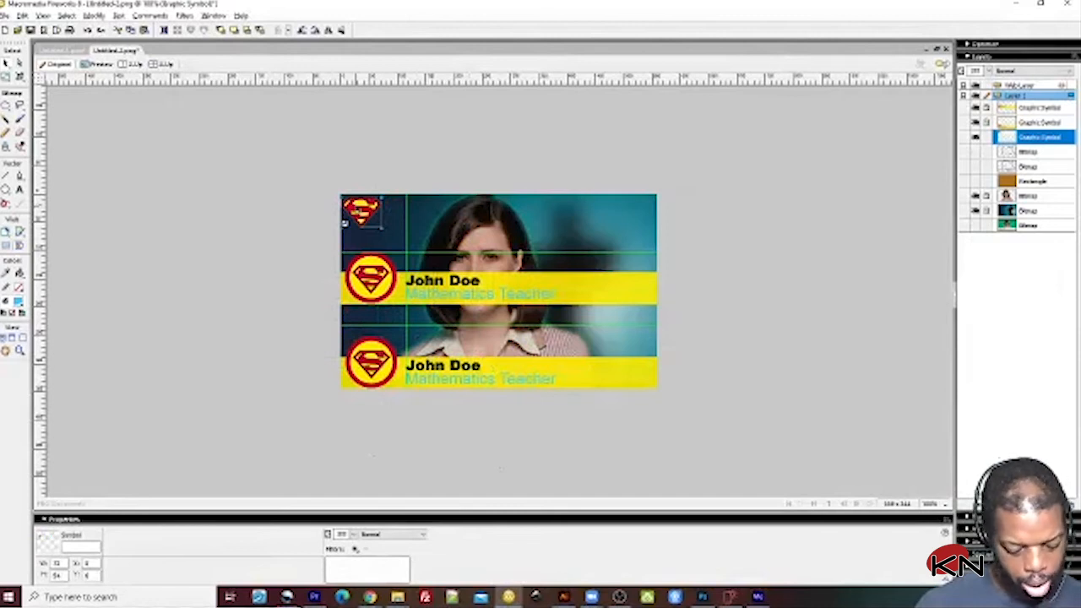
pyautogui.hotkey('ctrl', 'v')
pyautogui.moveTo(359, 211); pyautogui.dragTo(355, 251)
pyautogui.moveTo(328, 194); pyautogui.dragTo(418, 264)
pyautogui.moveTo(368, 179); pyautogui.dragTo(407, 262)
pyautogui.moveTo(411, 218); pyautogui.dragTo(508, 218)
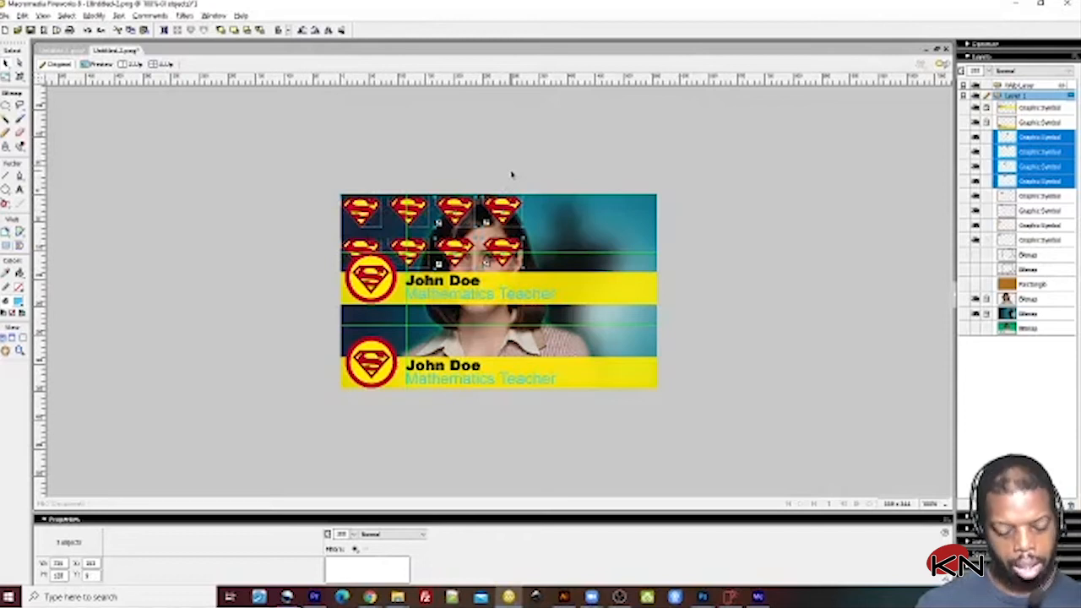
pyautogui.hotkey('ctrl', 'v')
pyautogui.moveTo(368, 216); pyautogui.dragTo(553, 223)
# Step: Duplicate both rows of logo symbols and place the copies over the lower half of the photo
pyautogui.moveTo(602, 149); pyautogui.dragTo(343, 269)
pyautogui.hotkey('ctrl', 'c')
pyautogui.hotkey('ctrl', 'v')
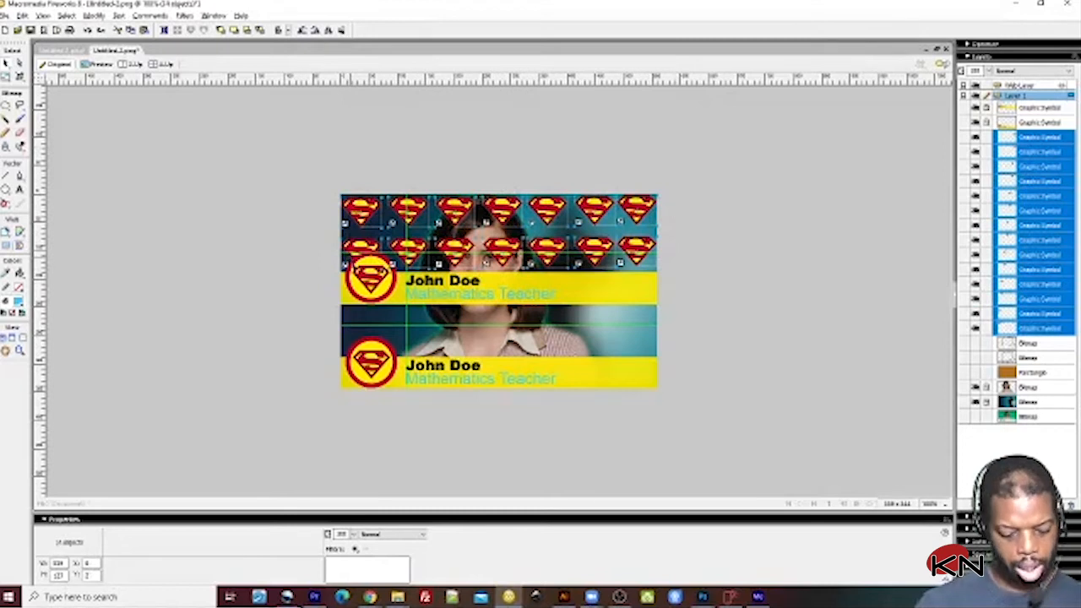
pyautogui.moveTo(393, 211)
pyautogui.mouseDown()
pyautogui.moveTo(388, 355)
pyautogui.moveTo(396, 313)
pyautogui.mouseUp()
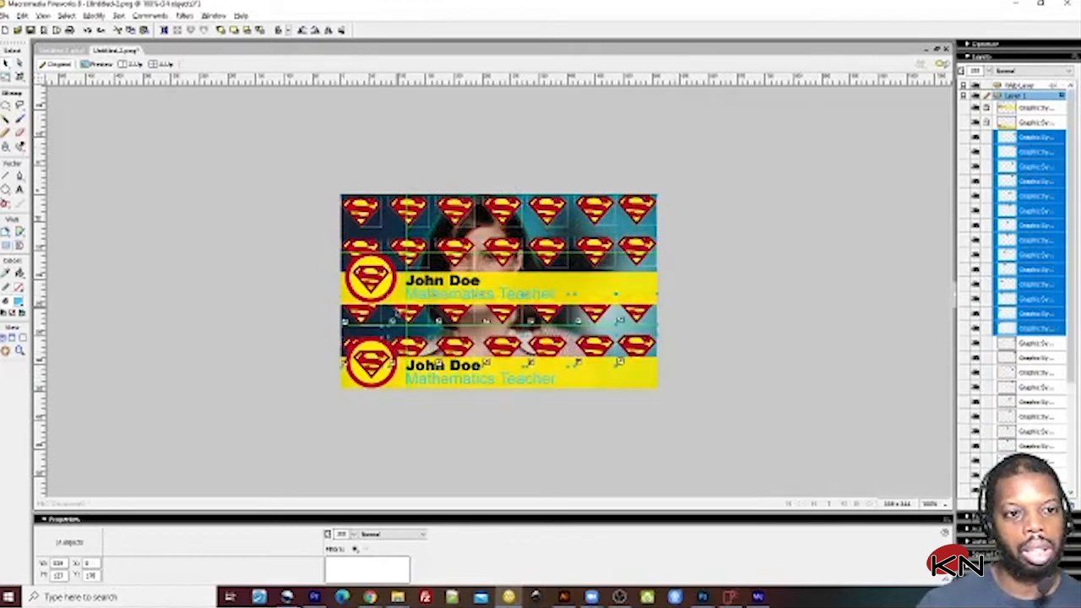
# Step: Group all 28 logo symbol instances and lower the group's opacity to about 22 percent
pyautogui.moveTo(330, 176); pyautogui.dragTo(678, 371)
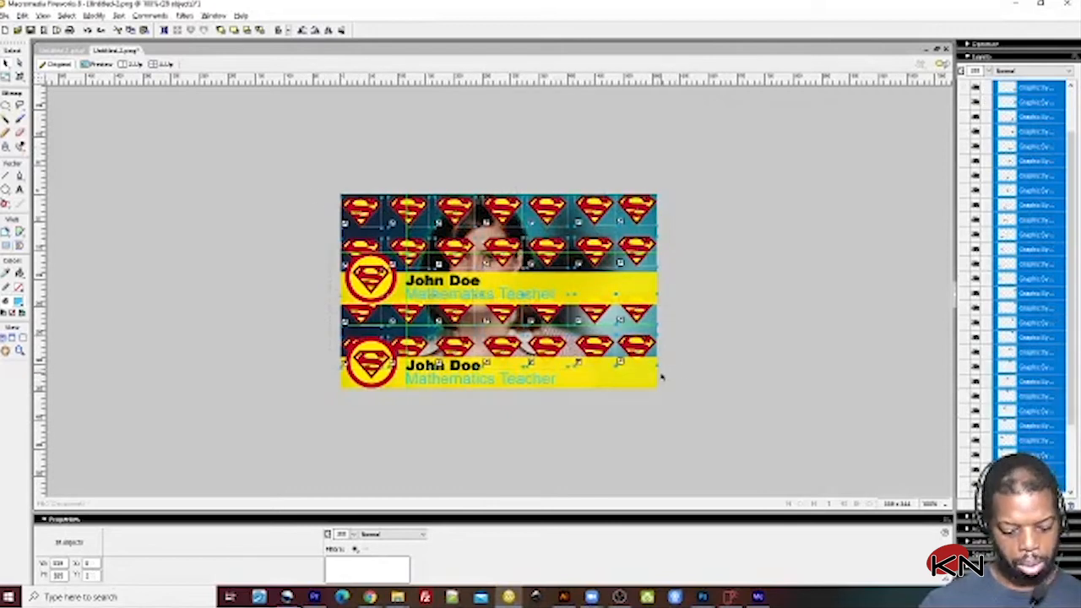
pyautogui.hotkey('ctrl', 'g')
pyautogui.moveTo(551, 224); pyautogui.dragTo(504, 215)
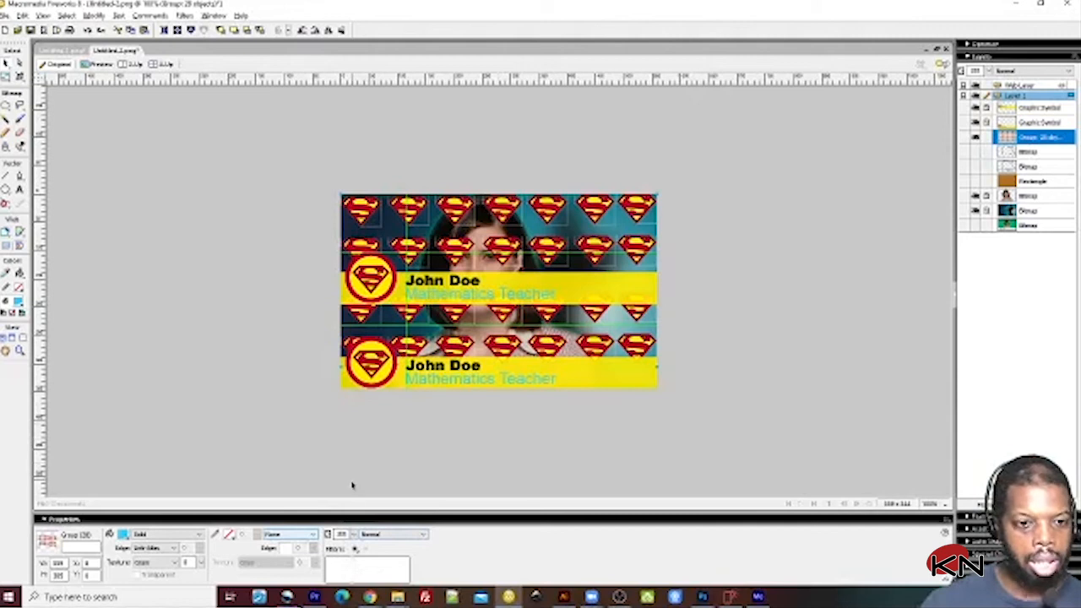
pyautogui.moveTo(353, 510); pyautogui.dragTo(354, 550)
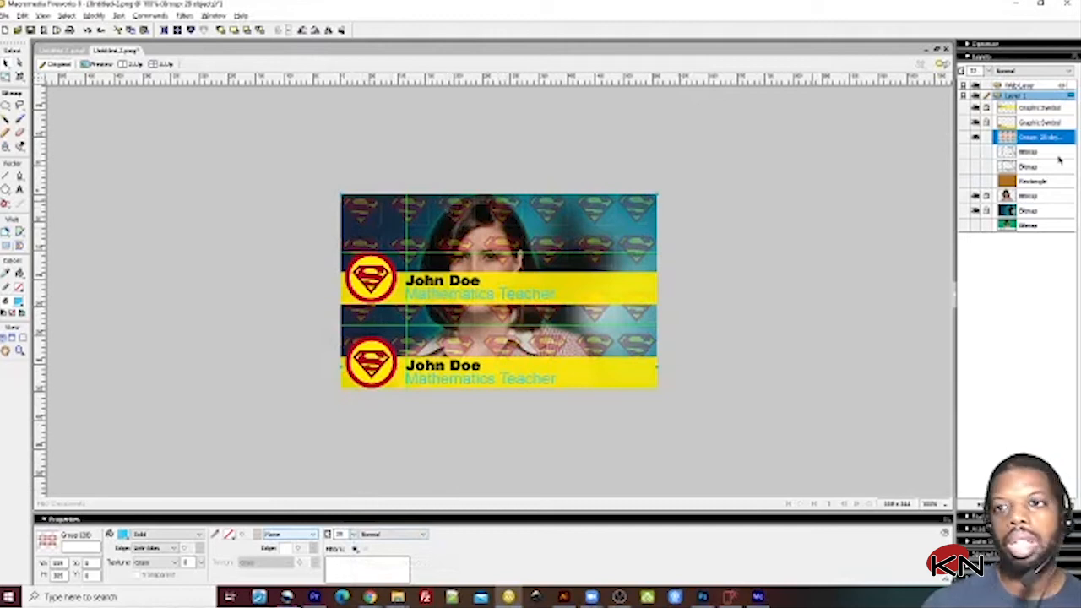
# Step: Move the logo group in the layer stack between the woman's cutout and the blue background bitmap
pyautogui.moveTo(1009, 137); pyautogui.dragTo(1010, 204)
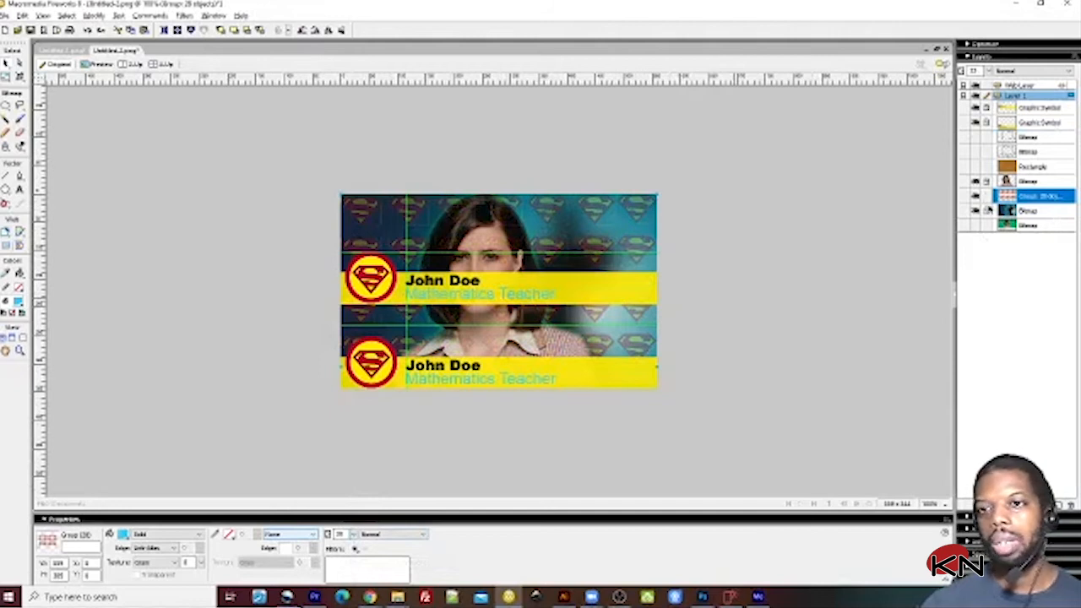
pyautogui.click(1026, 210)
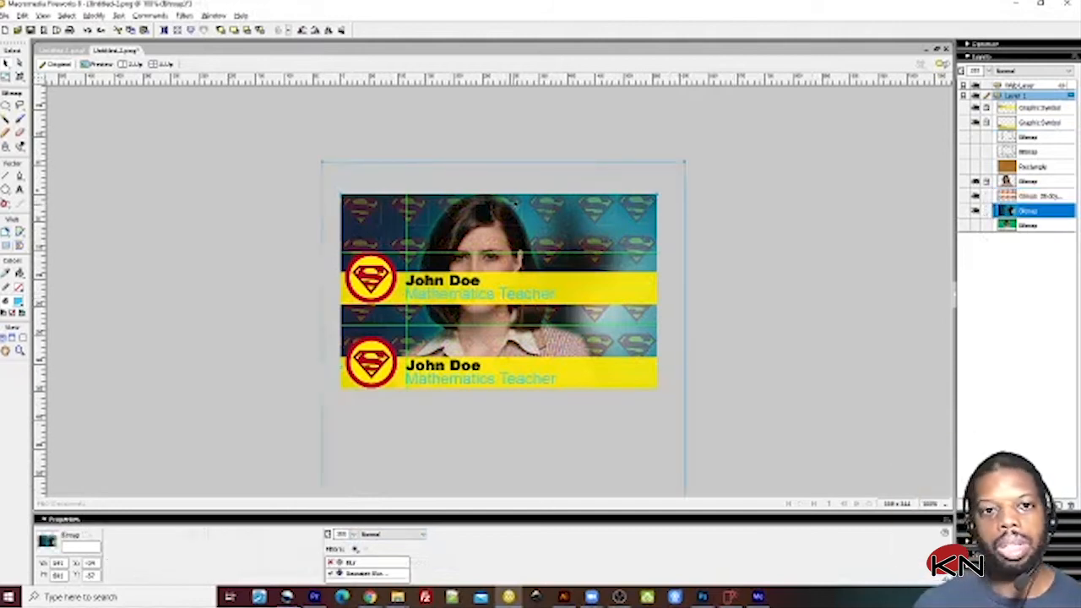
pyautogui.hotkey('ctrl', 'd')
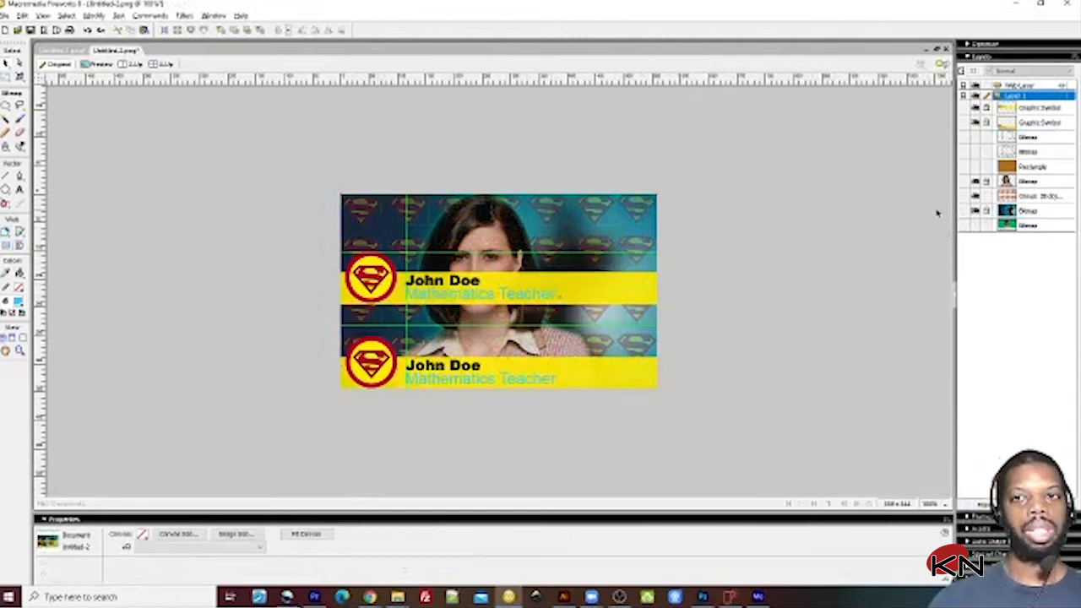
# Step: Hide the lower third symbol that covers the woman's face, keeping the one along the photo's bottom edge visible
pyautogui.click(976, 124)
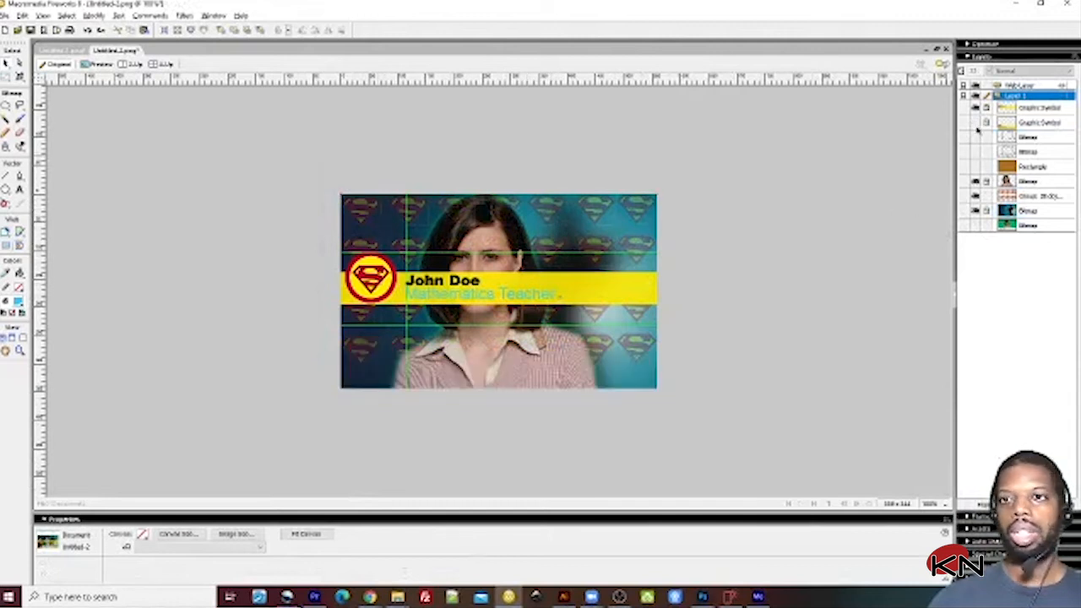
pyautogui.click(976, 125)
pyautogui.click(976, 109)
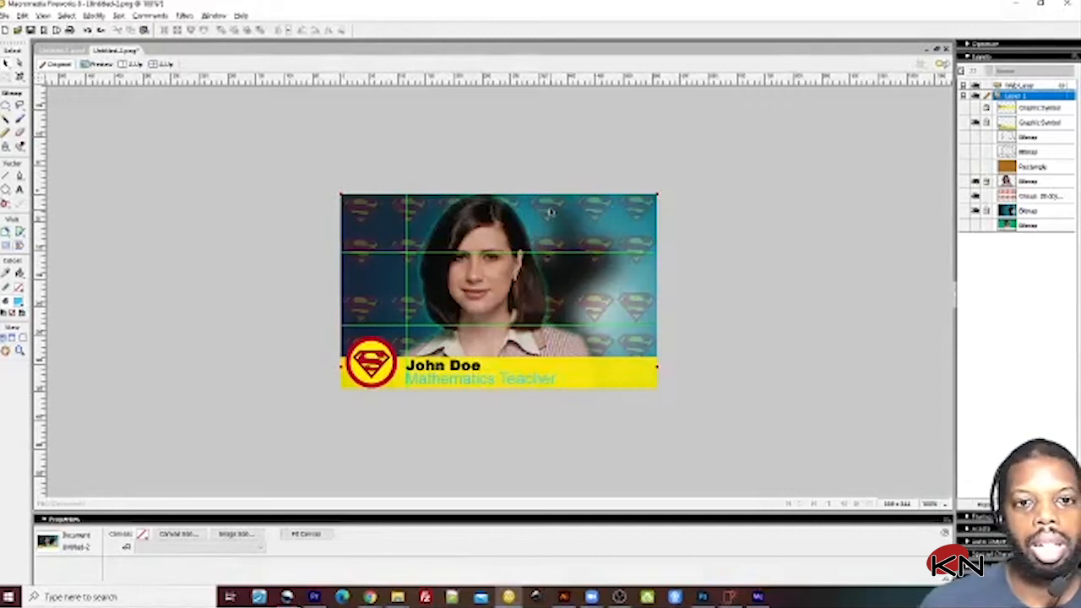
# Step: Ungroup the background logo group into its separate symbol instances
pyautogui.click(550, 212)
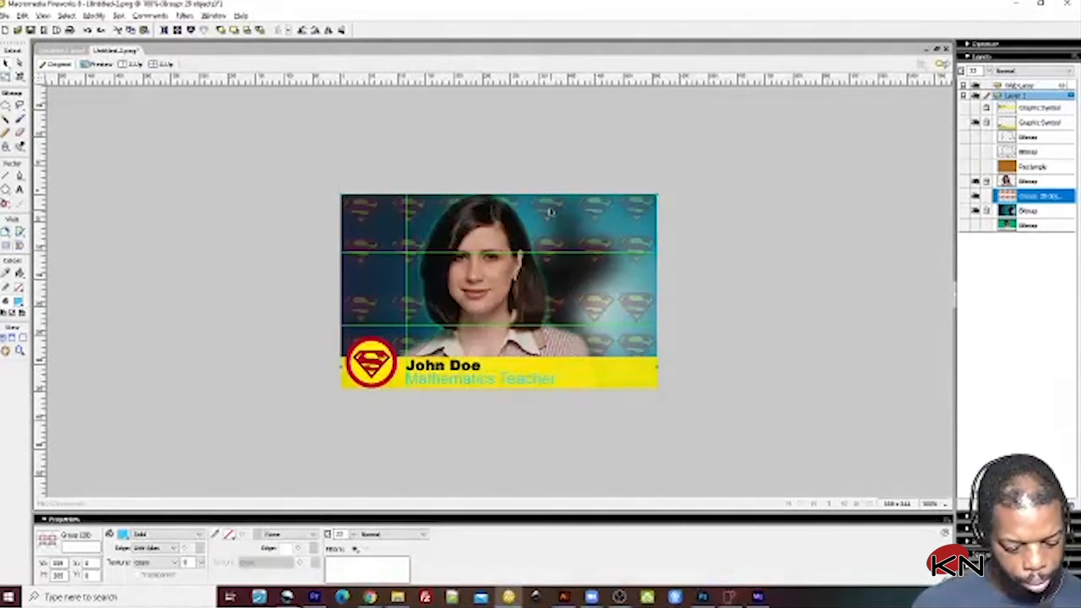
pyautogui.hotkey('ctrl', 'shift', 'g')
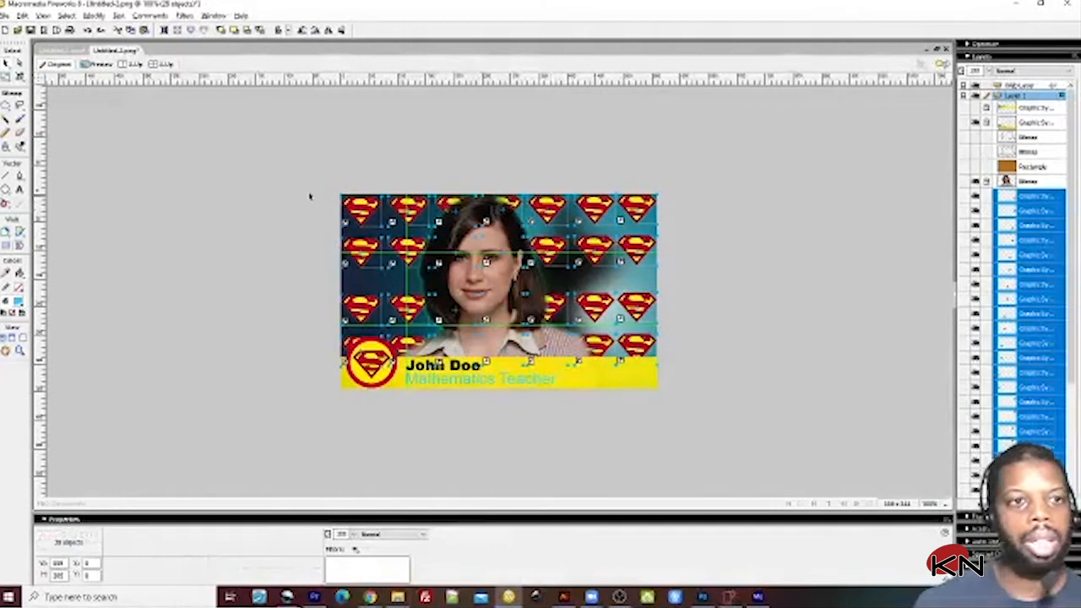
pyautogui.click(222, 173)
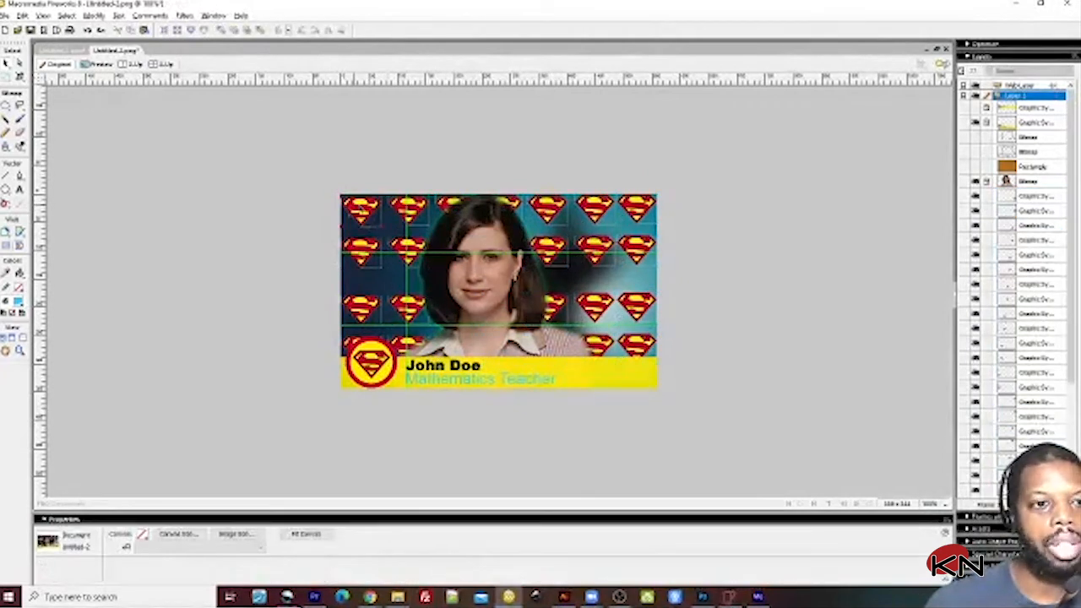
# Step: Open the first logo instance's source symbol to inspect its contents, and return to the lower third document
pyautogui.click(347, 218)
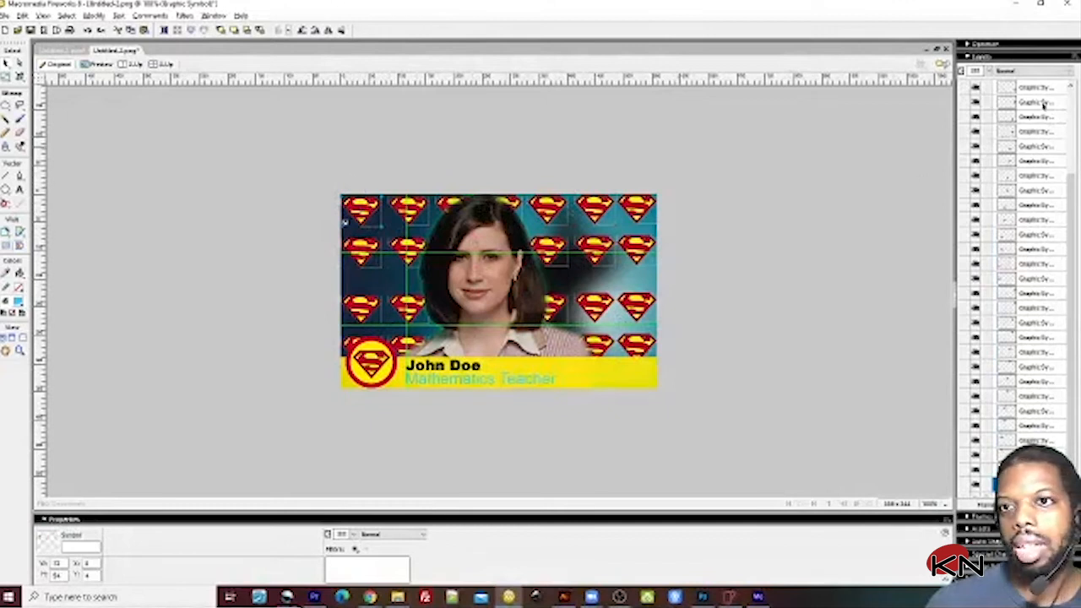
pyautogui.moveTo(1071, 324); pyautogui.dragTo(1077, 387)
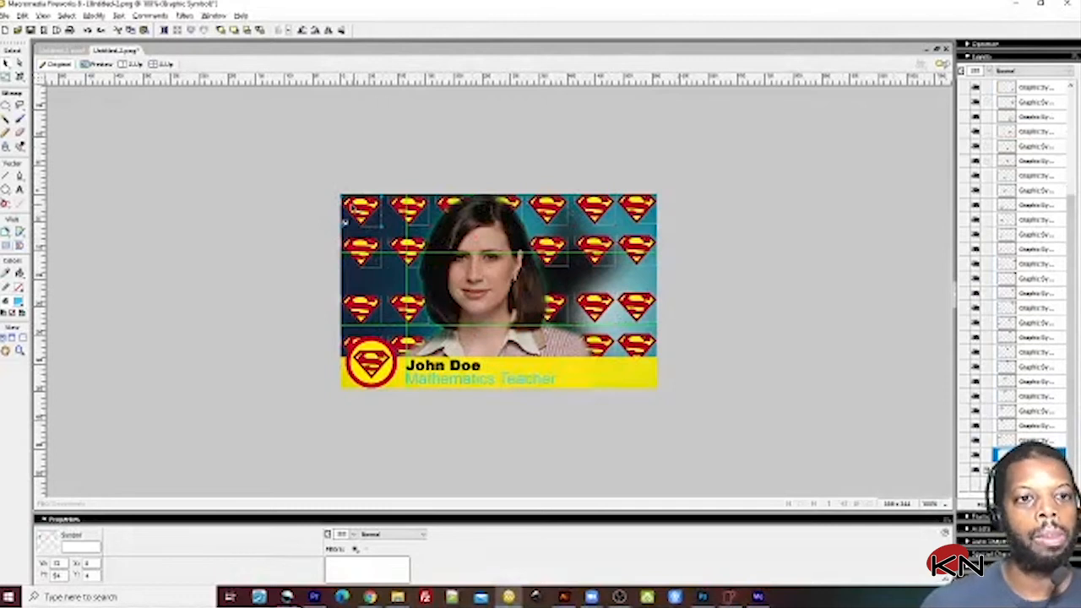
pyautogui.doubleClick(352, 207)
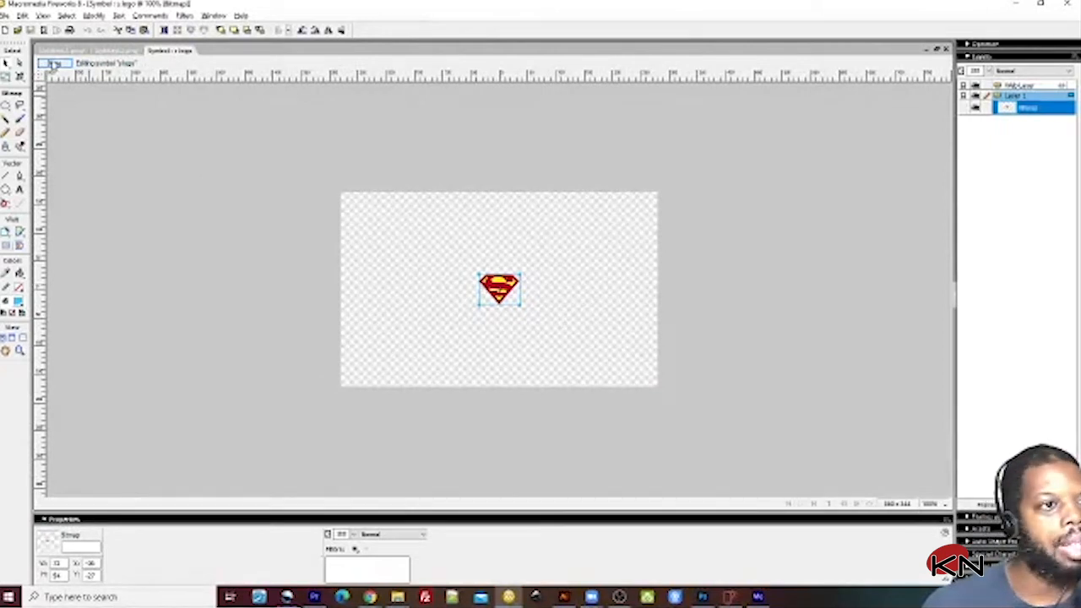
pyautogui.click(103, 52)
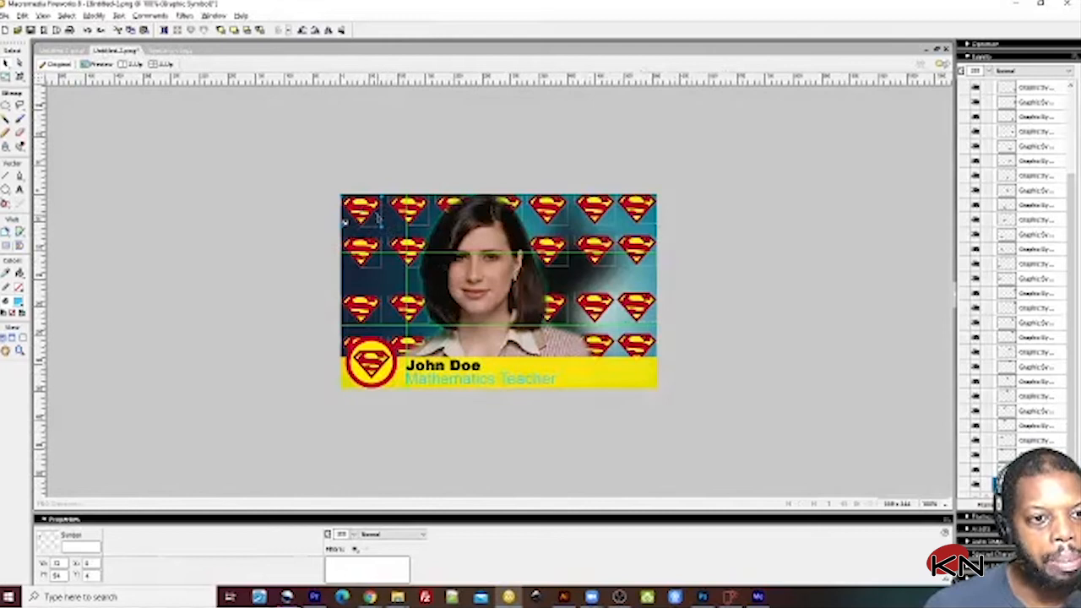
pyautogui.click(305, 225)
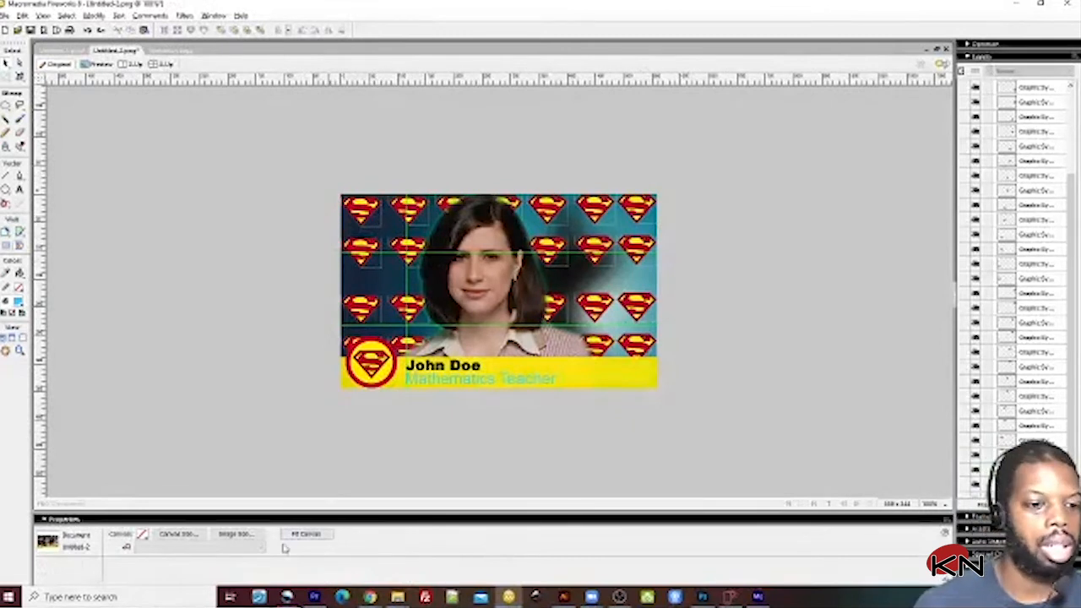
# Step: Switch to Chrome and open the purple Instagram logo's page from the PNGWing logo search results
pyautogui.click(375, 601)
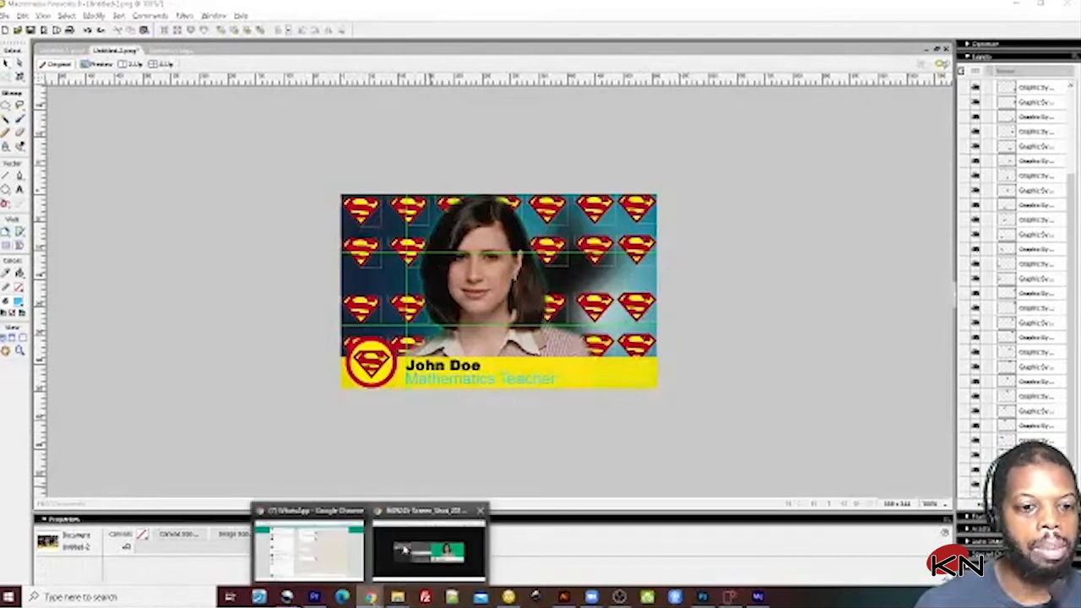
pyautogui.click(406, 550)
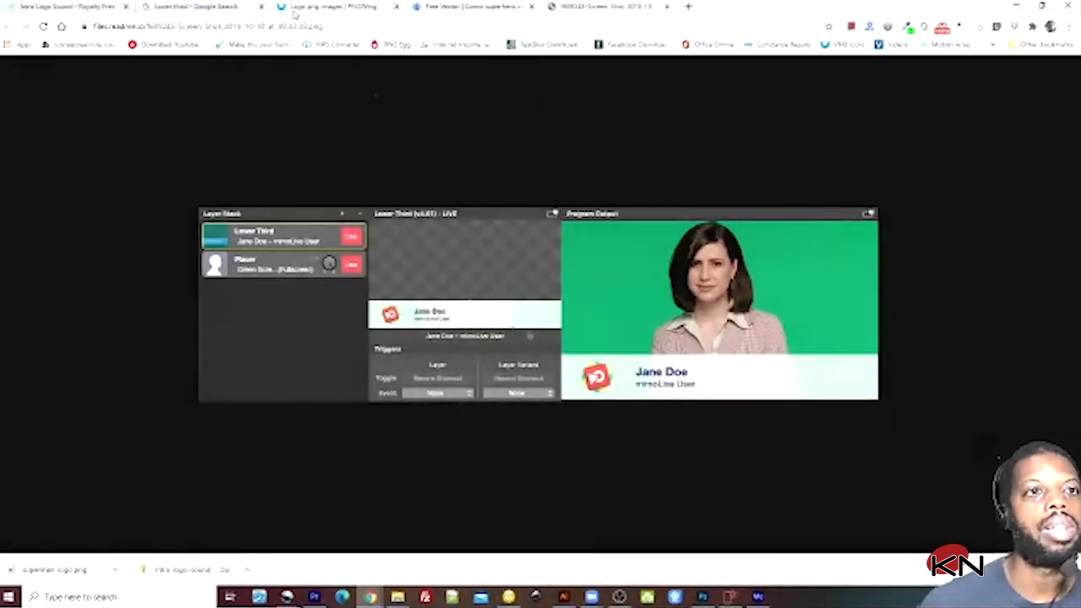
pyautogui.click(335, 8)
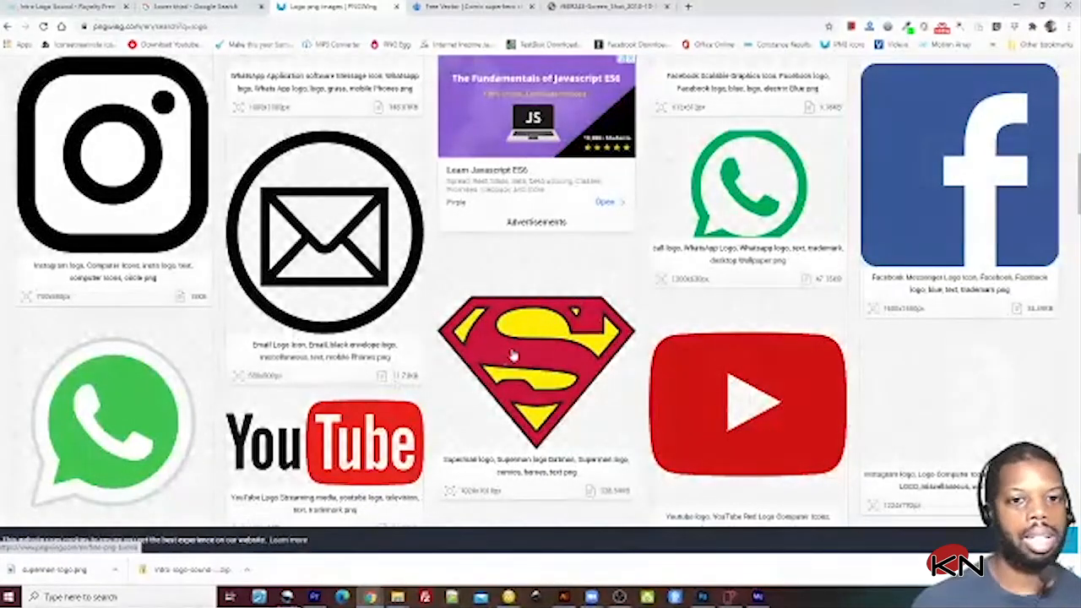
pyautogui.scroll(3, 482, 288)
pyautogui.scroll(5, 482, 288)
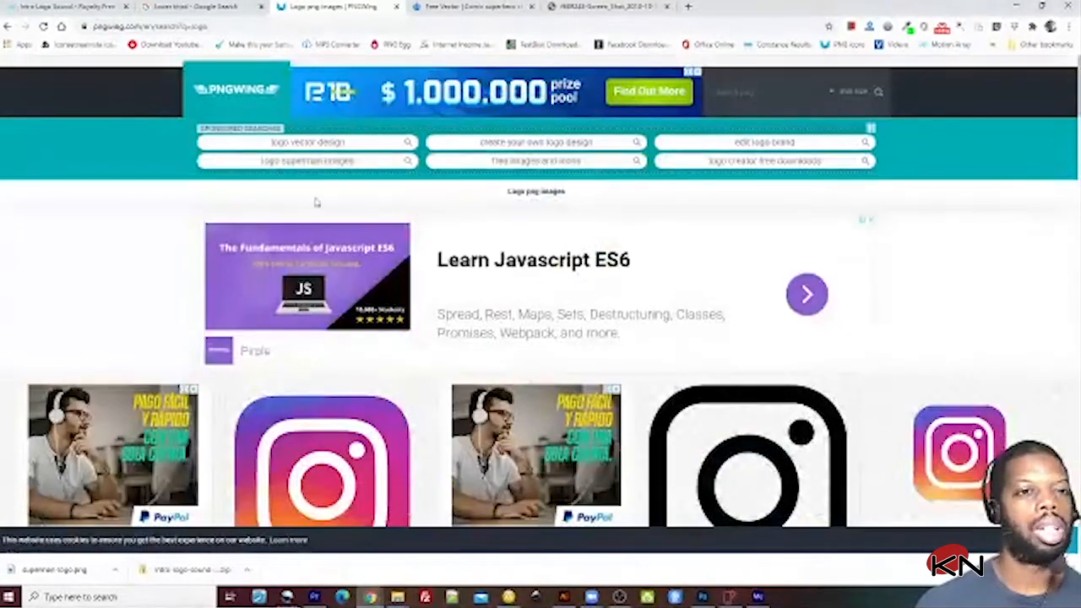
pyautogui.scroll(-3, 356, 417)
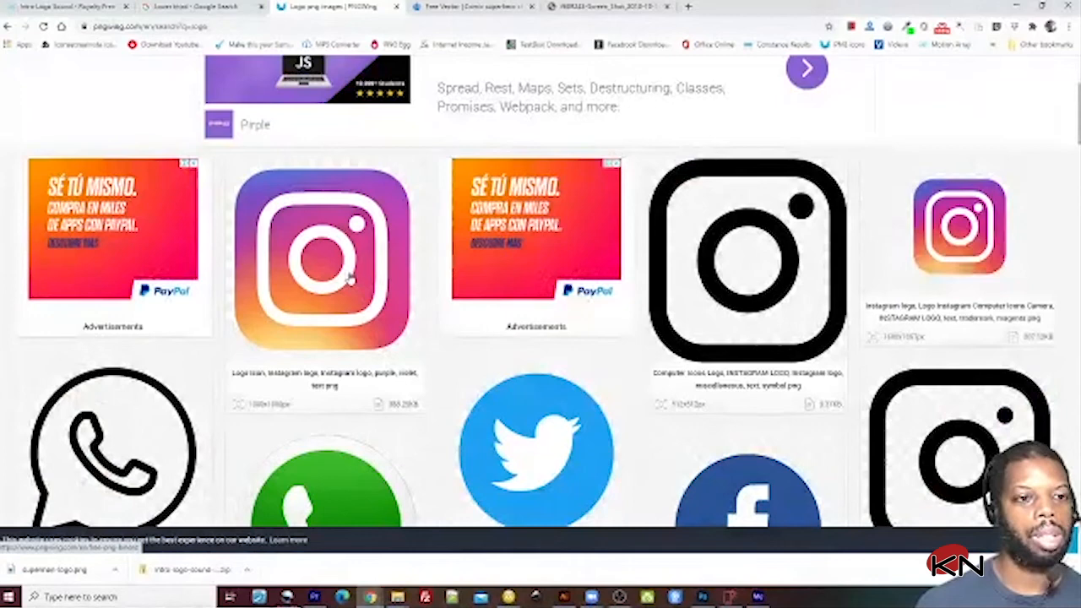
pyautogui.click(338, 349)
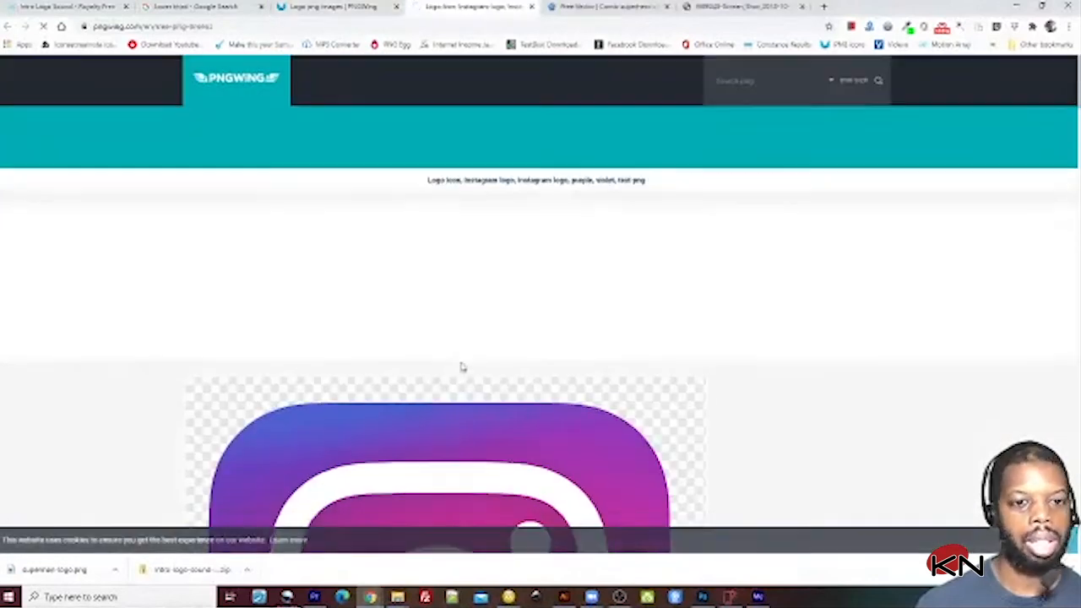
# Step: Download the purple Instagram logo PNG and save it as instagram-logo in the Training Stock folder
pyautogui.scroll(-5, 463, 365)
pyautogui.scroll(-3, 462, 365)
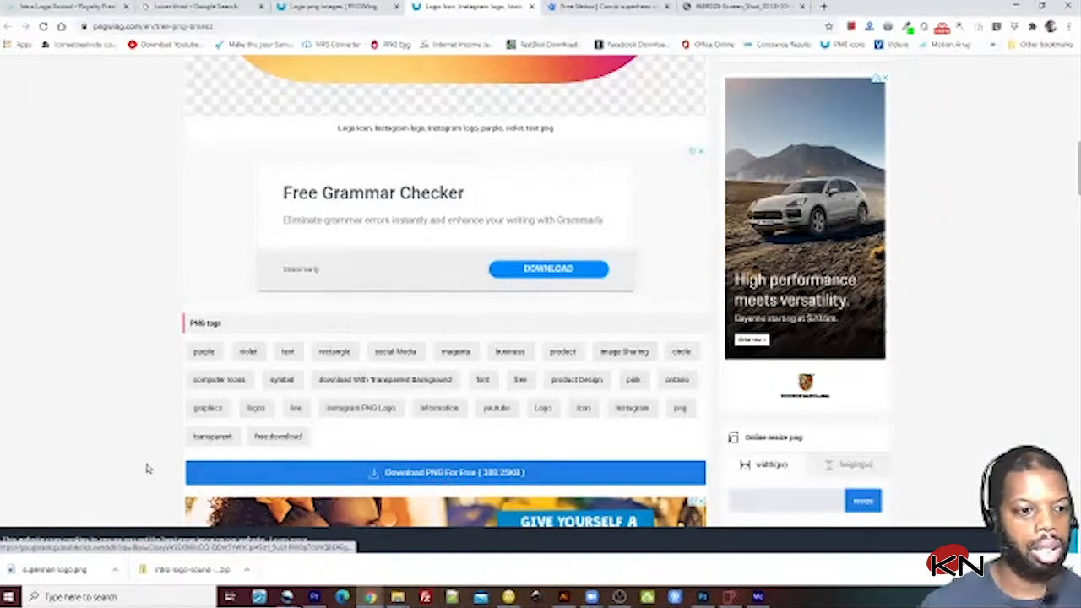
pyautogui.click(452, 475)
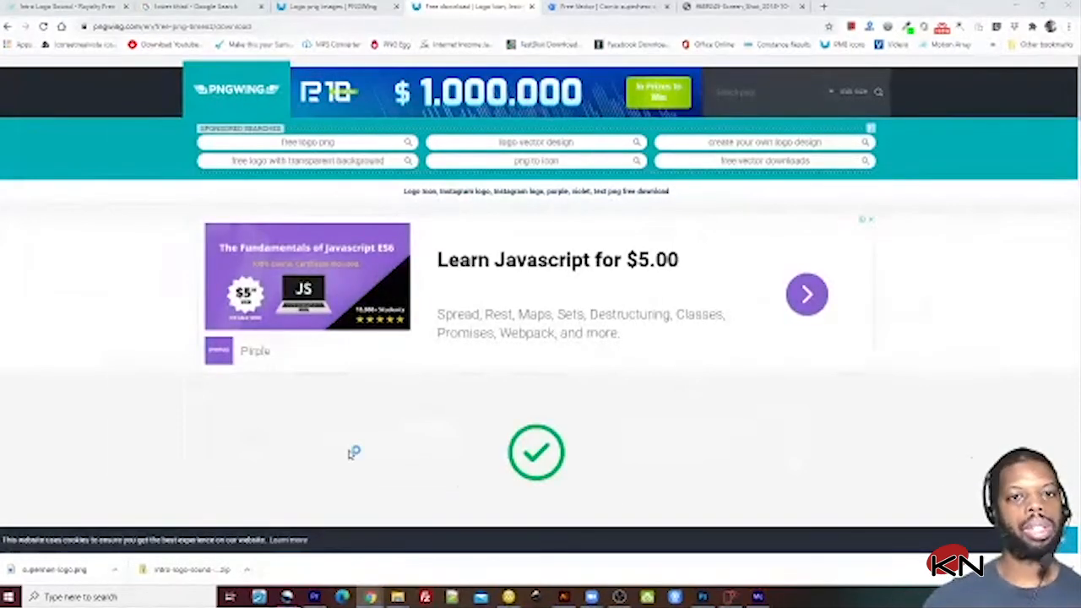
pyautogui.hotkey('alt', 'Tab')
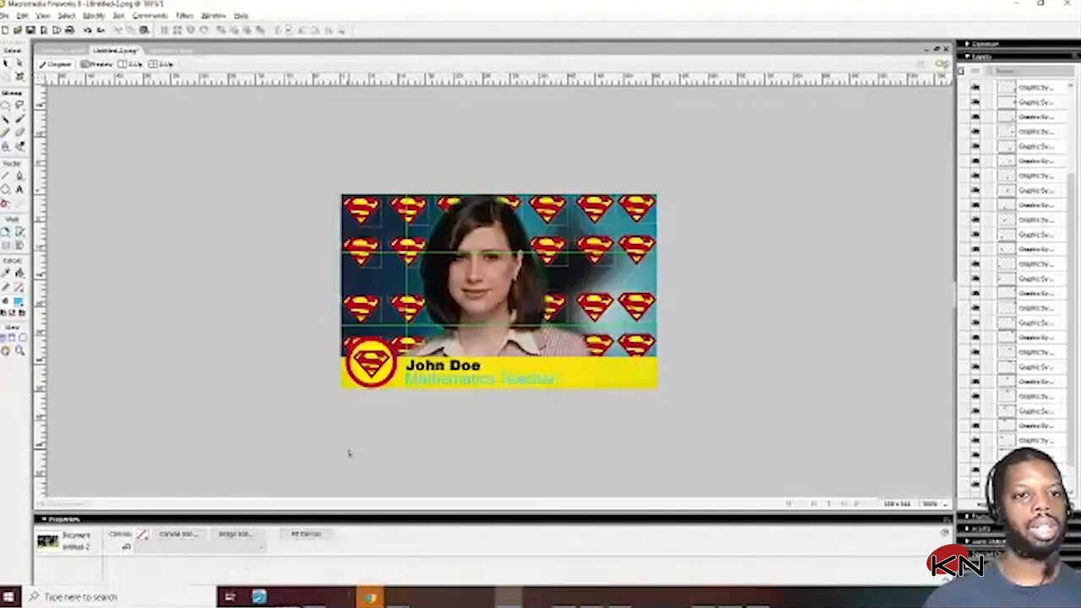
pyautogui.hotkey('ctrl', 's')
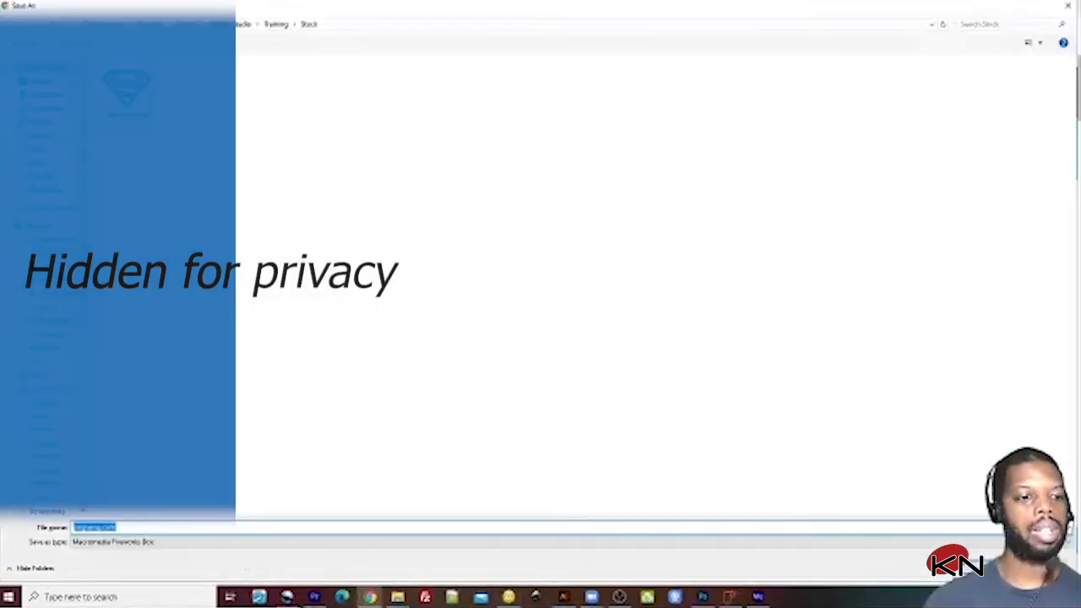
pyautogui.click(103, 529)
pyautogui.moveTo(134, 527); pyautogui.dragTo(9, 518)
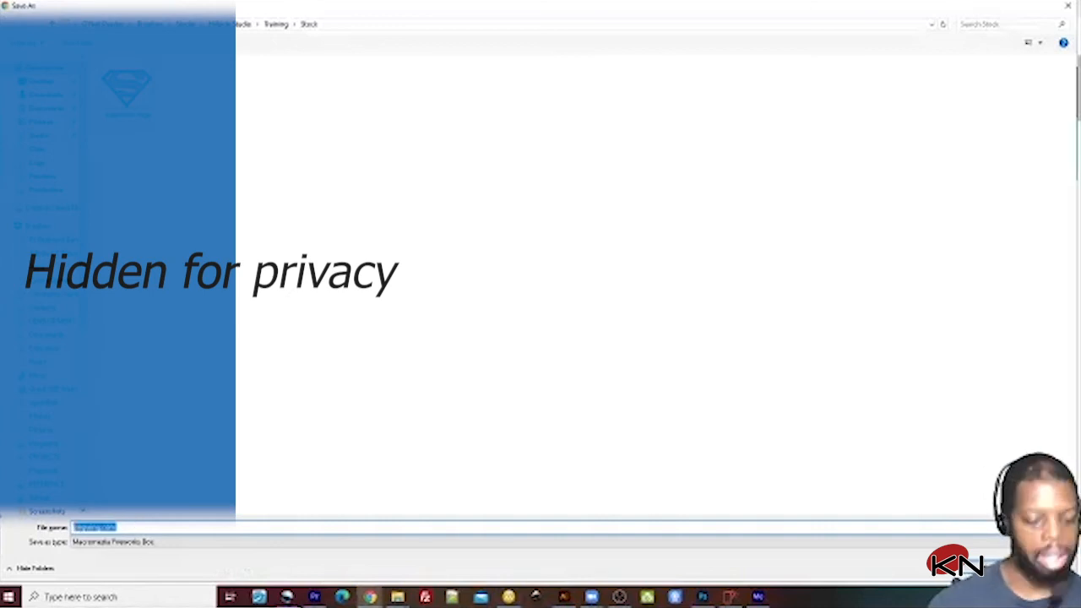
pyautogui.press('BackSpace')
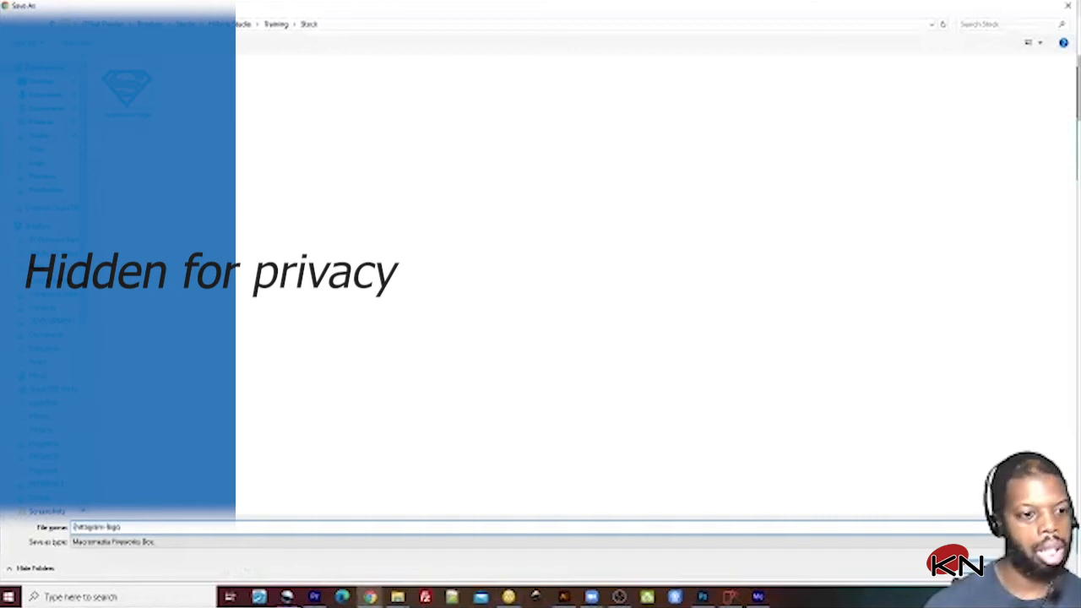
pyautogui.press('Return')
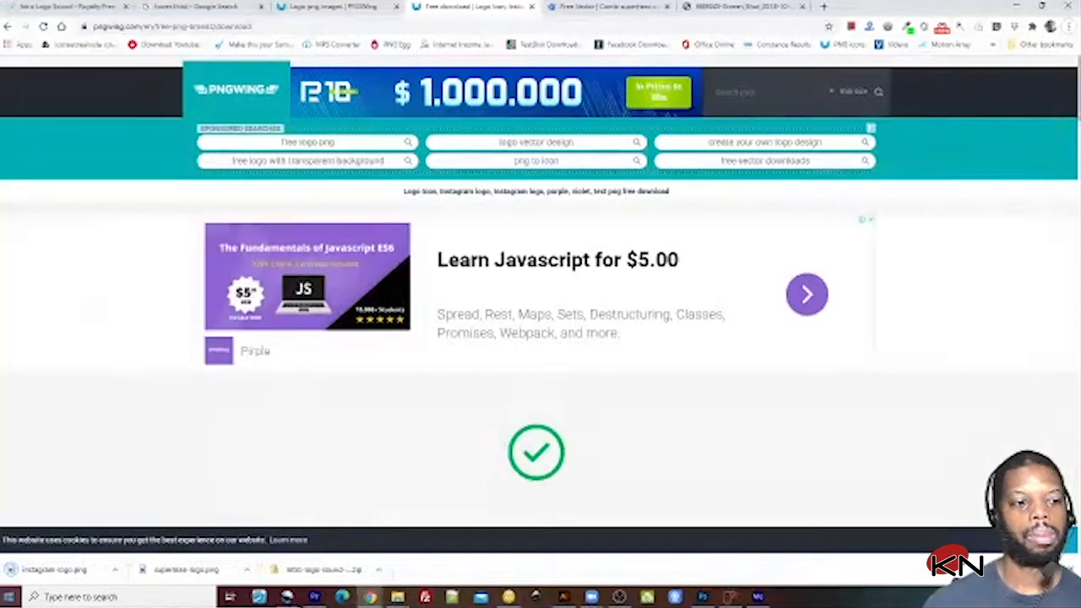
# Step: Show the downloaded instagram-logo file in its folder, and switch back to Fireworks to view the logo symbol
pyautogui.click(112, 574)
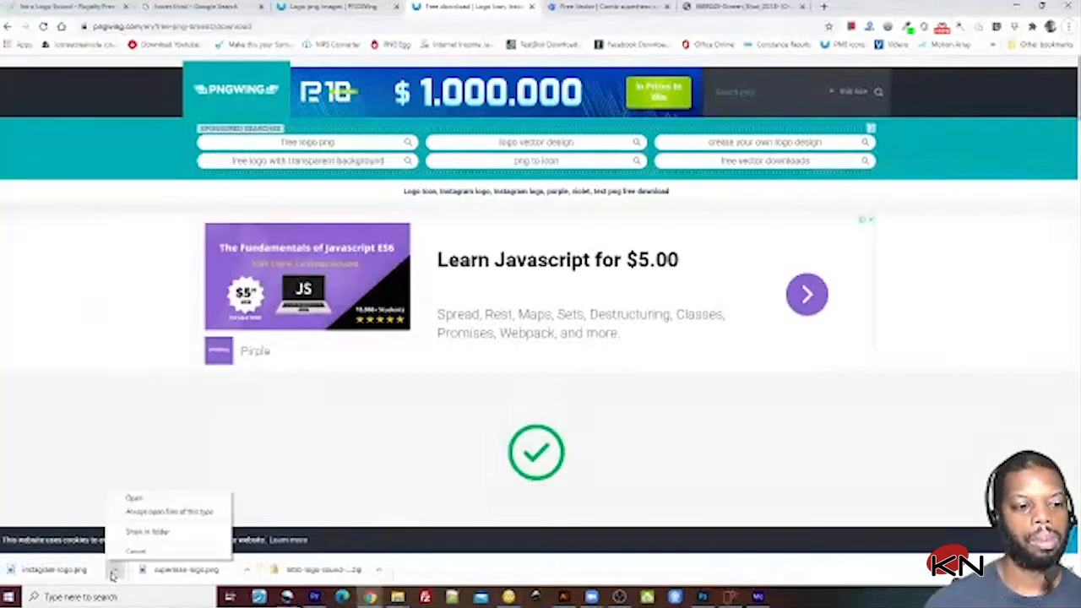
pyautogui.click(148, 534)
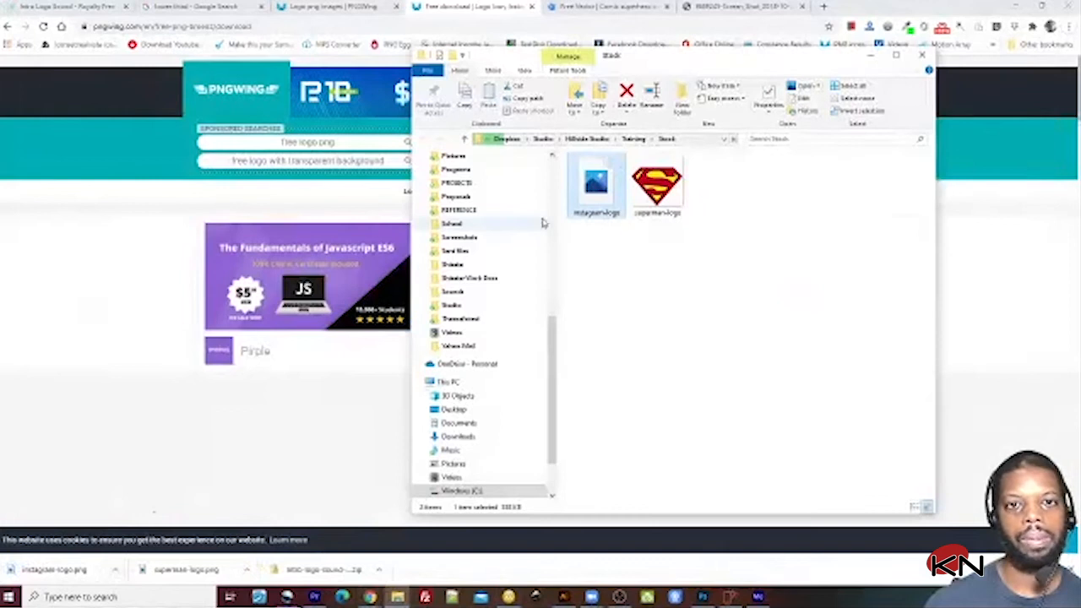
pyautogui.moveTo(601, 196); pyautogui.dragTo(661, 326)
pyautogui.click(237, 307)
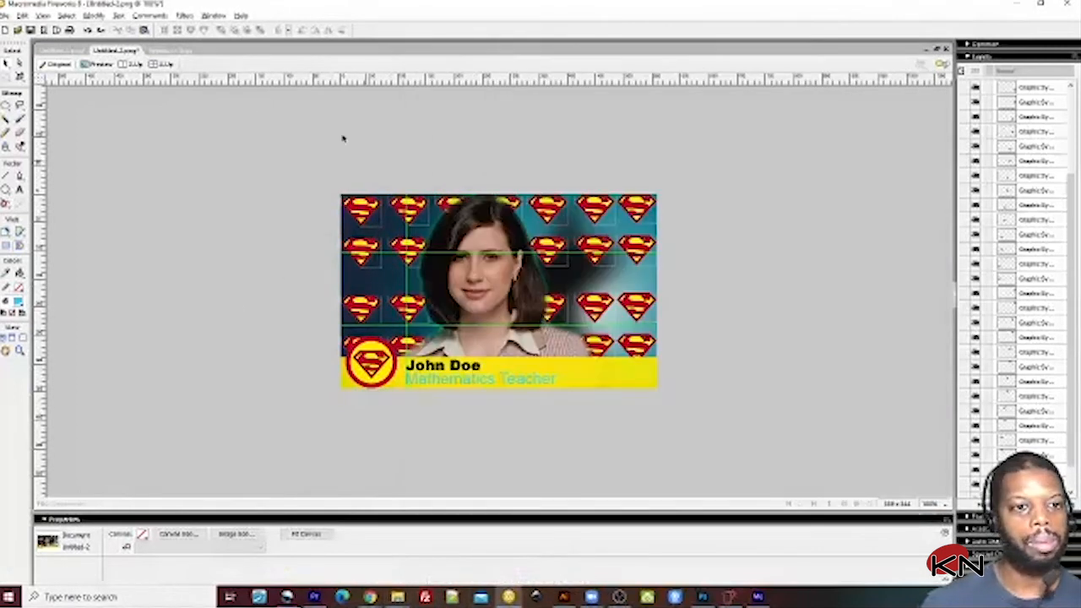
pyautogui.click(165, 51)
pyautogui.click(511, 297)
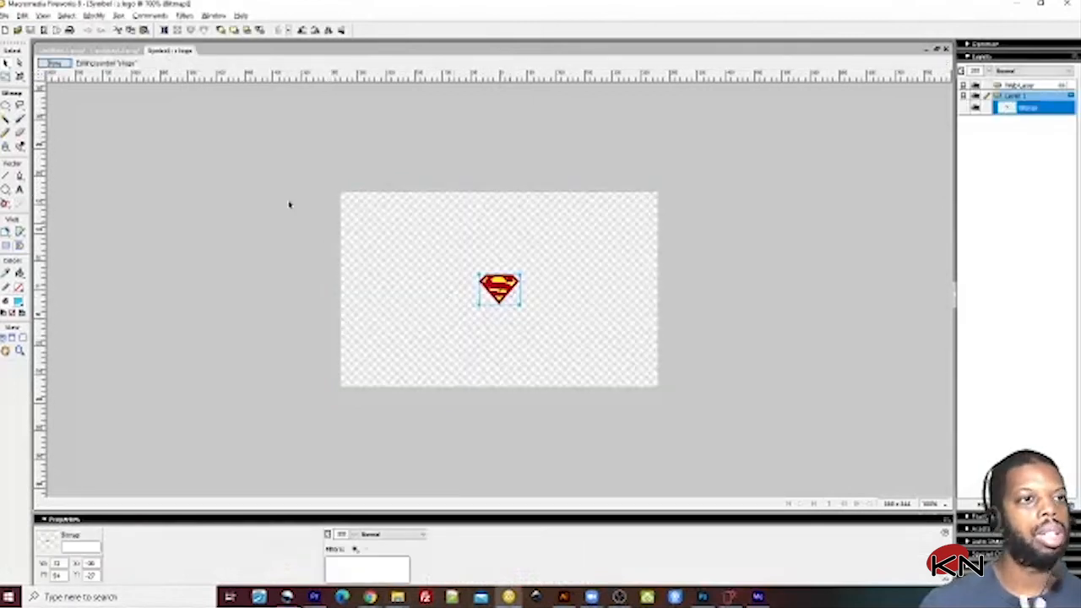
# Step: Unlock the visible lower third symbol in the main document and open its source to copy the logo bitmap inside the circle
pyautogui.click(123, 52)
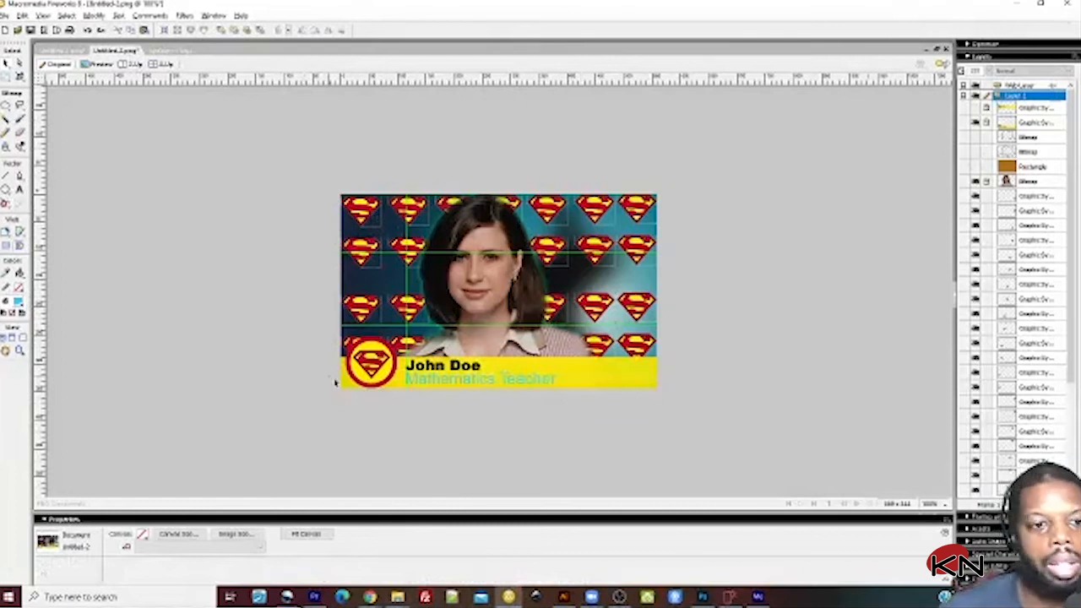
pyautogui.click(424, 385)
pyautogui.hotkey('ctrl', 'd')
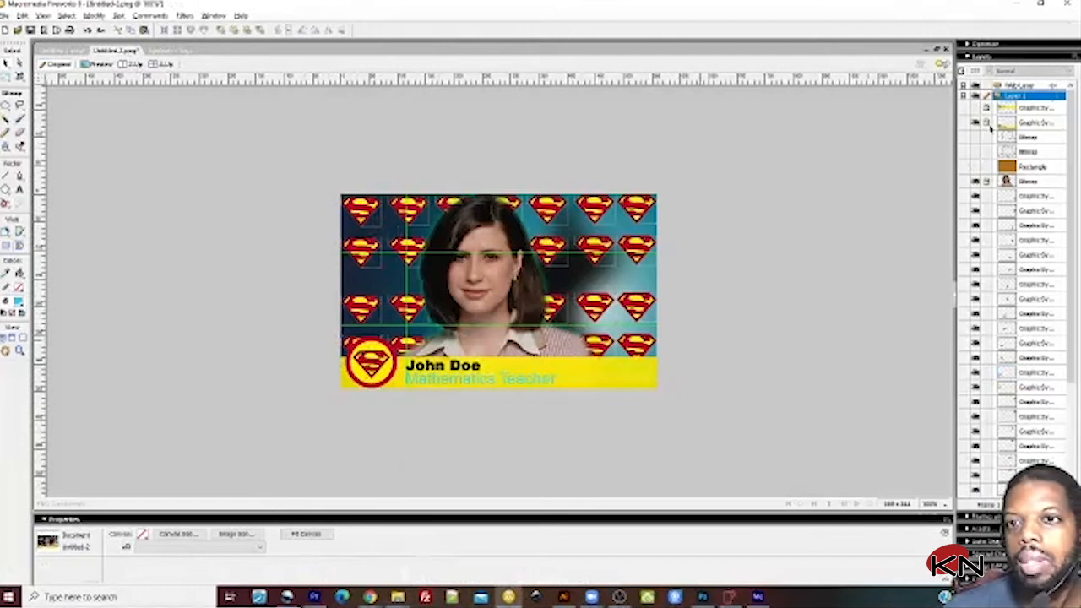
pyautogui.click(988, 124)
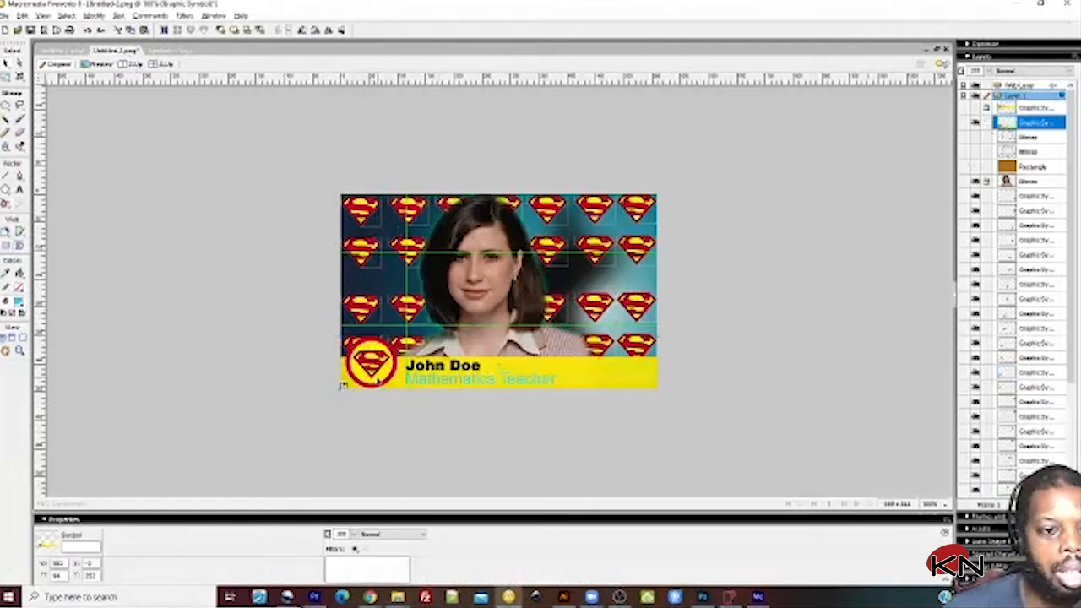
pyautogui.doubleClick(378, 379)
pyautogui.click(378, 297)
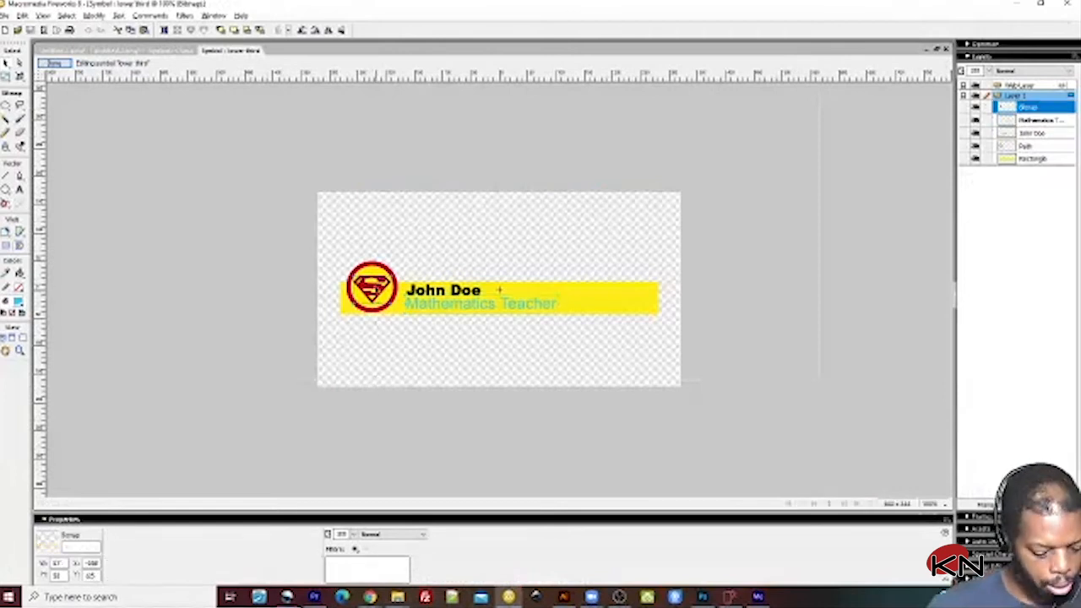
# Step: Paste the lower third's logo bitmap into the background logo symbol and compare it with the original logo bitmap
pyautogui.click(175, 53)
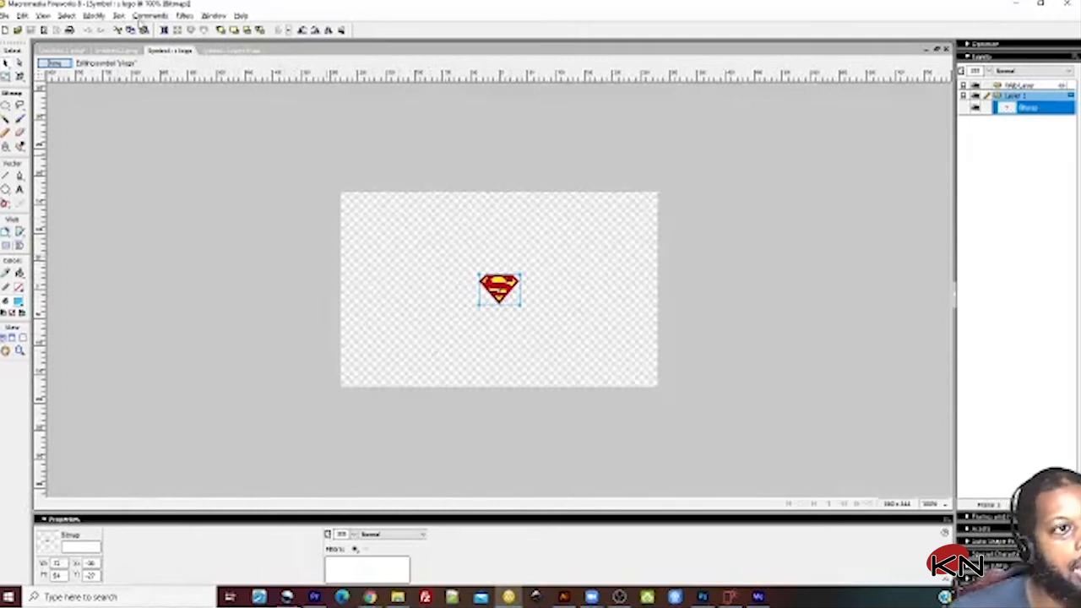
pyautogui.click(145, 30)
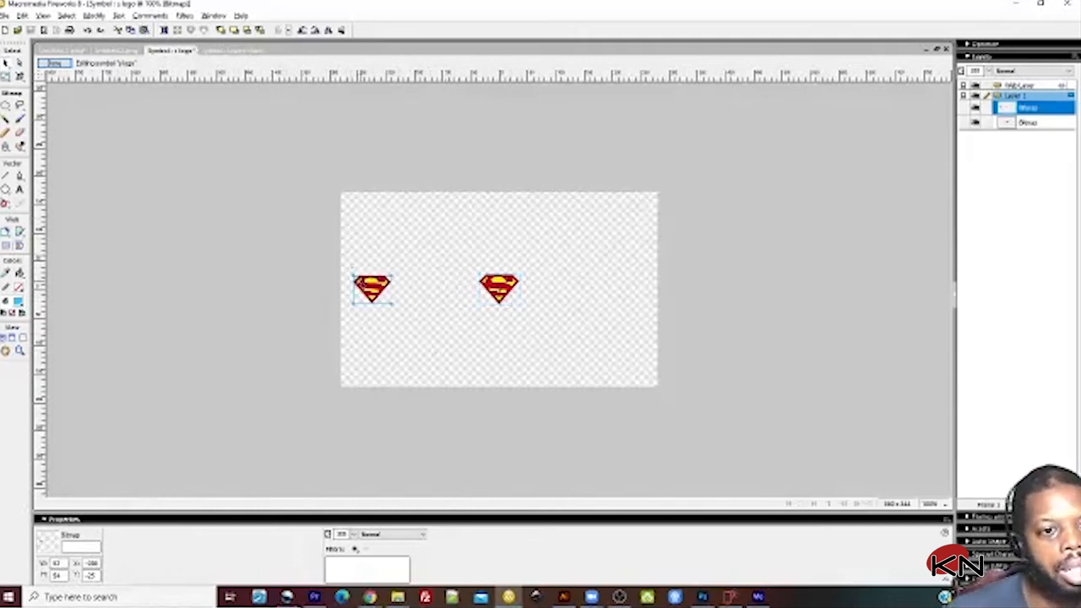
pyautogui.click(498, 290)
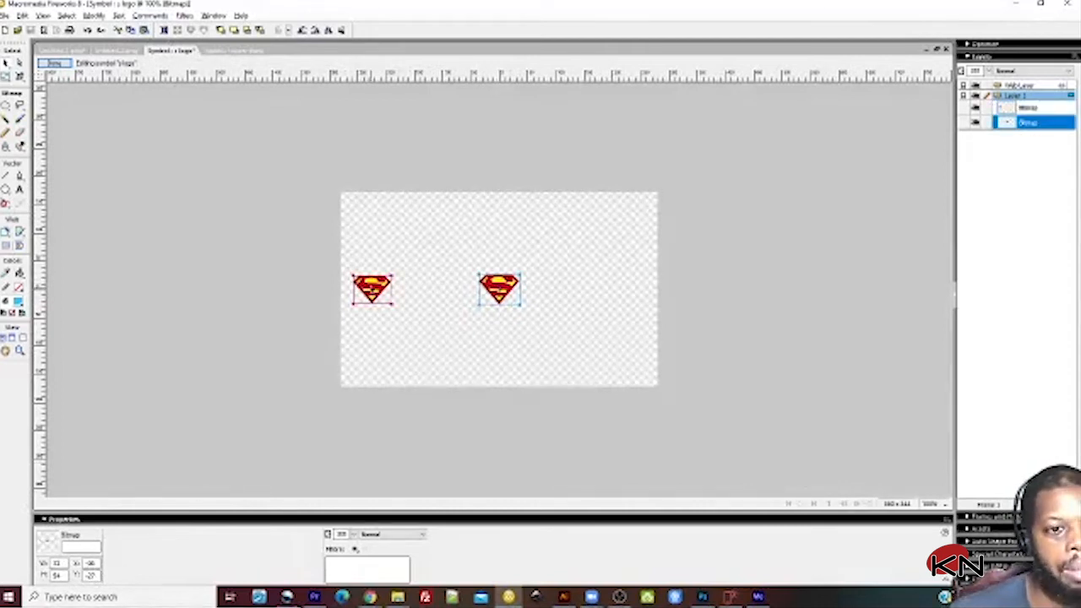
pyautogui.click(372, 288)
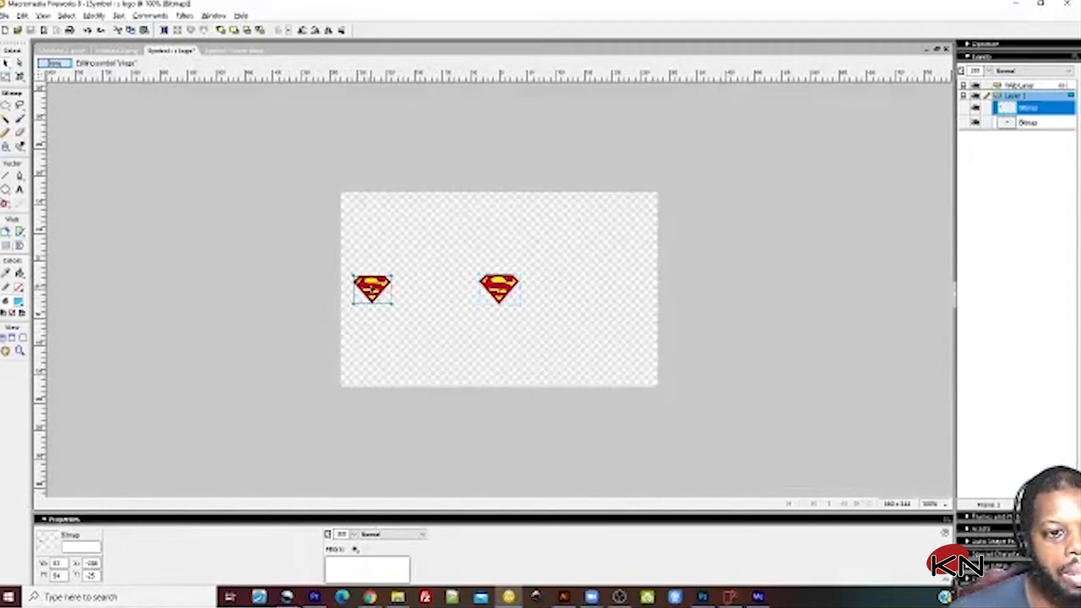
# Step: Align the pasted logo over the original by setting its position to X -36 and Y -27
pyautogui.doubleClick(91, 562)
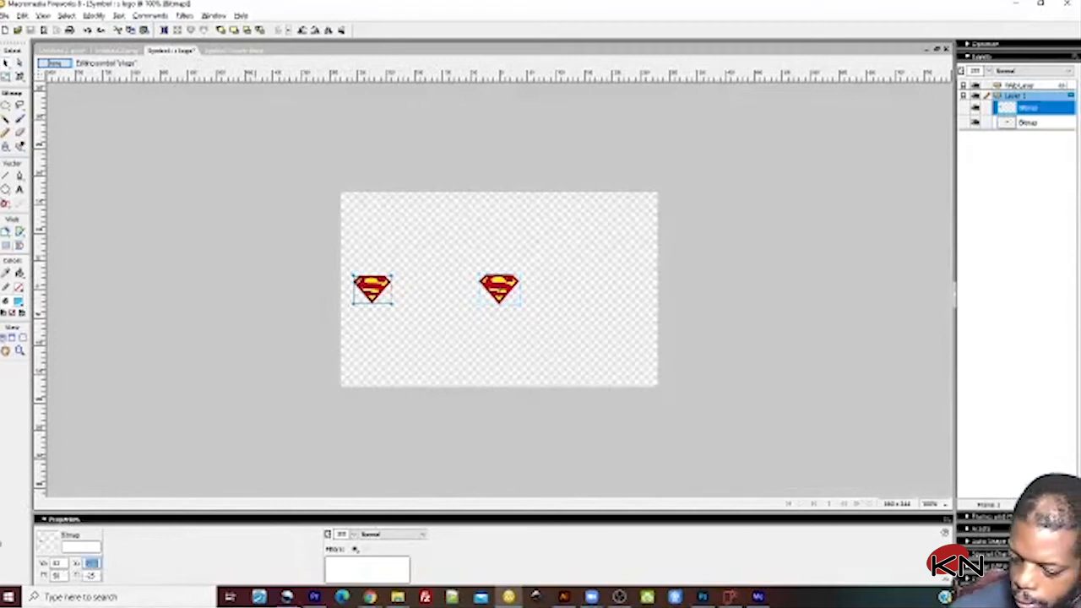
pyautogui.write('156')
pyautogui.press('Return')
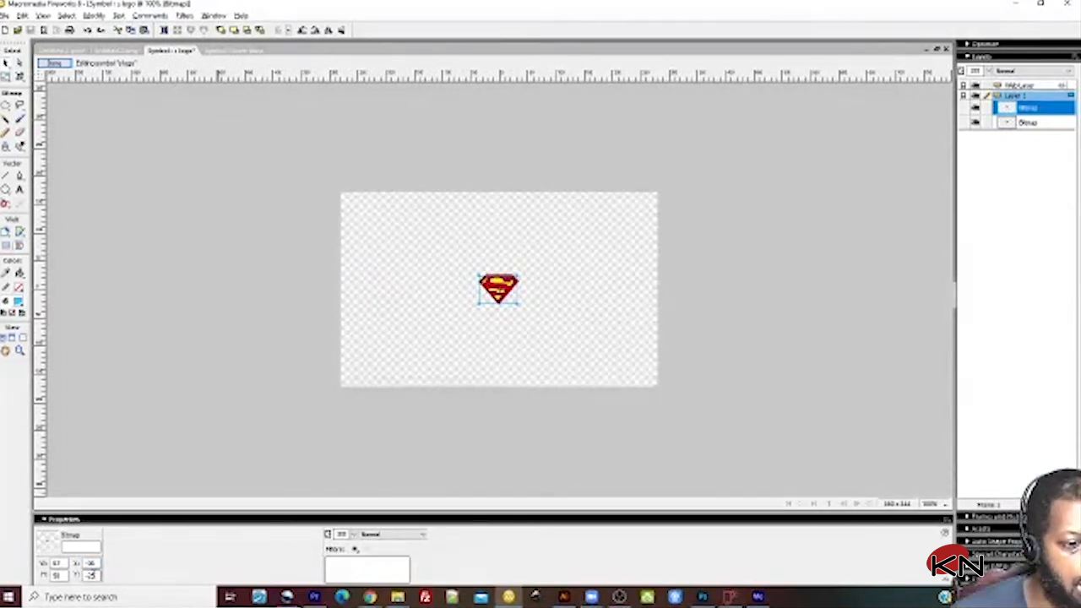
pyautogui.moveTo(92, 575); pyautogui.dragTo(134, 587)
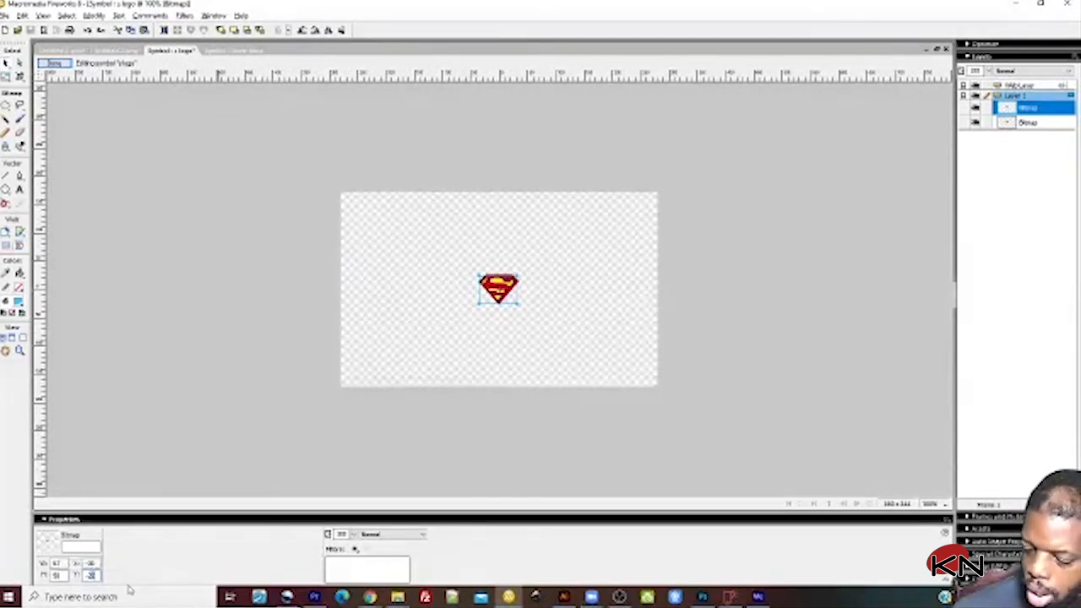
pyautogui.press('Return')
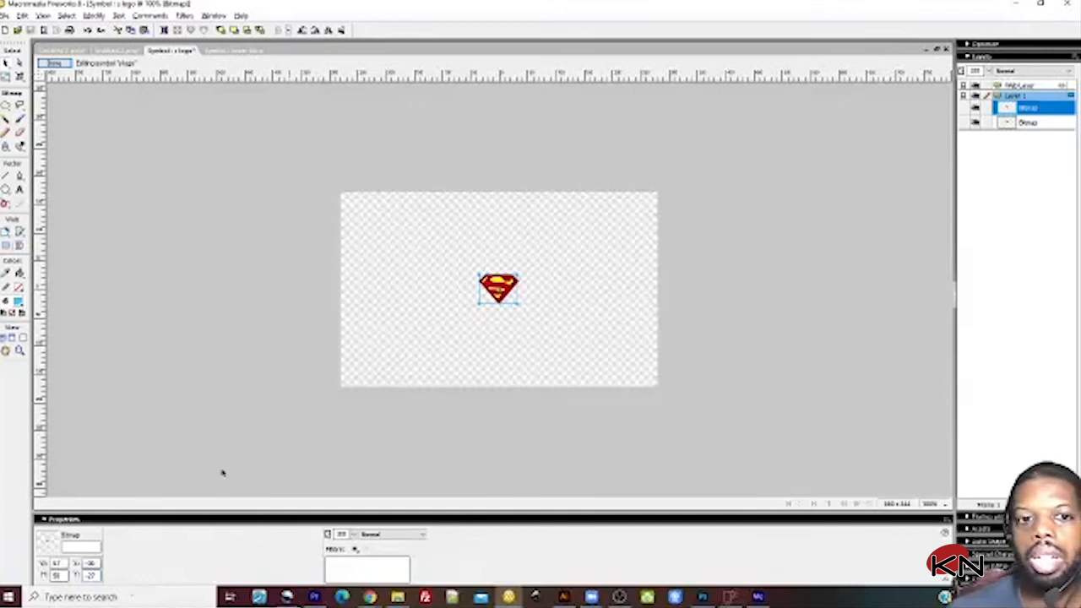
# Step: Hide the original logo bitmap in the symbol and finish editing to return to the lower third document
pyautogui.click(976, 122)
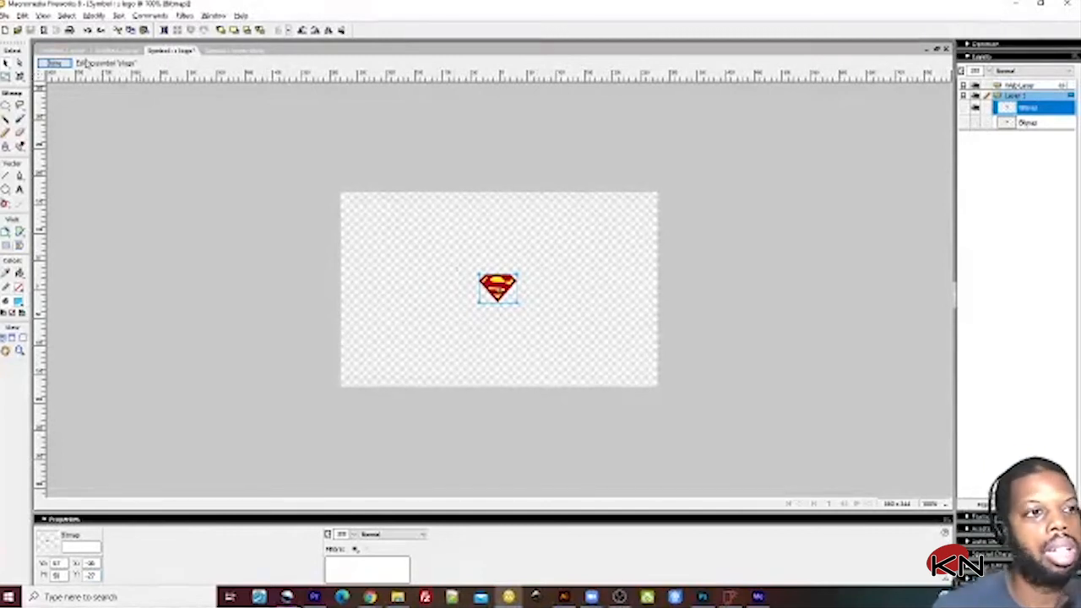
pyautogui.click(53, 63)
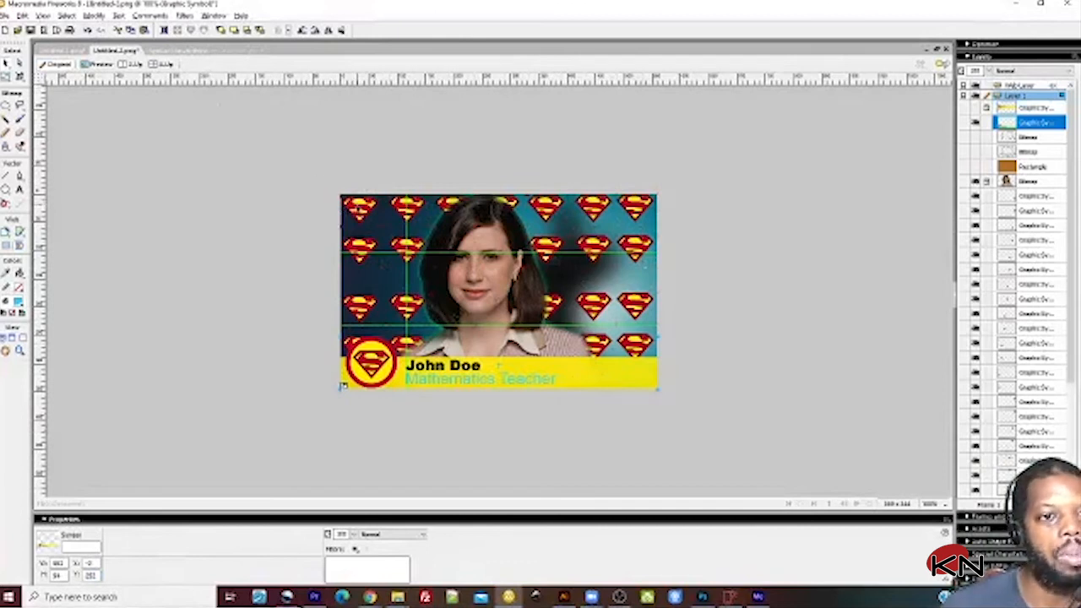
# Step: Reopen the first background logo's symbol and place guides along the logo's left and top edges
pyautogui.doubleClick(358, 208)
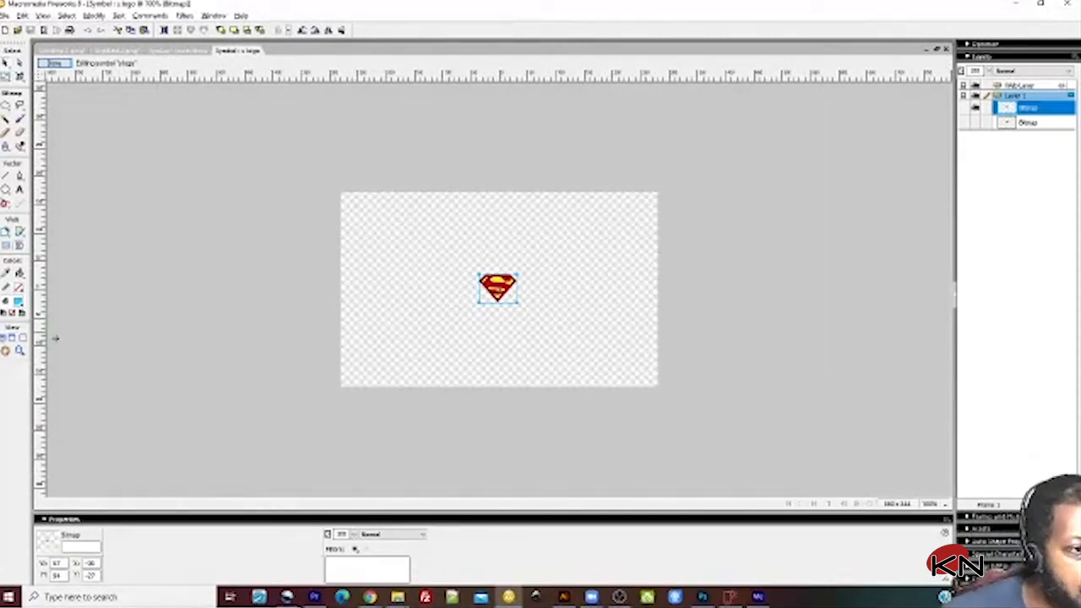
pyautogui.moveTo(444, 348); pyautogui.dragTo(481, 346)
pyautogui.moveTo(445, 79); pyautogui.dragTo(602, 274)
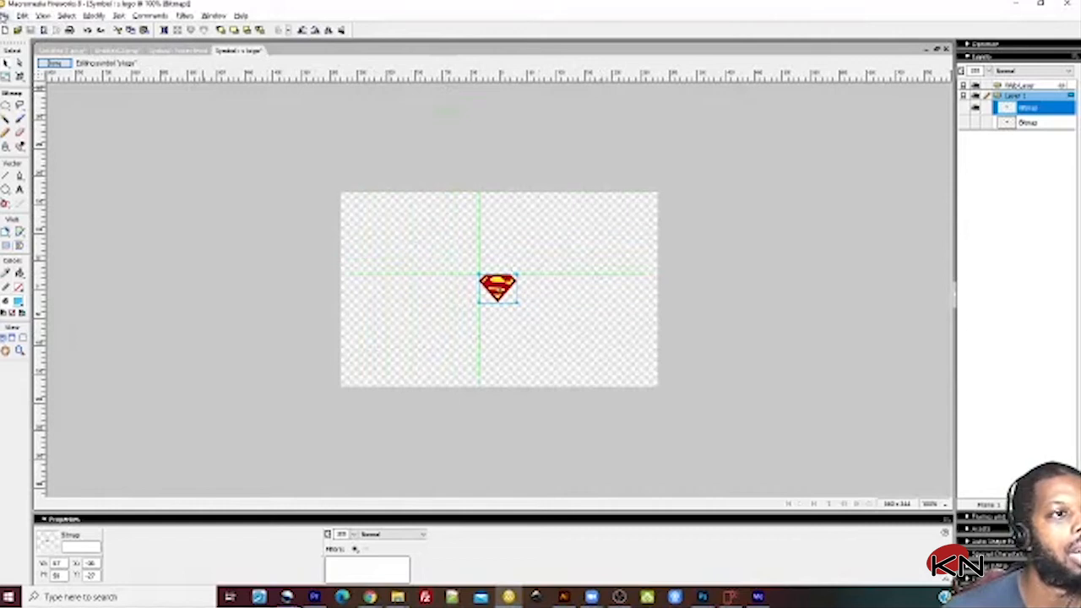
# Step: Start importing an image into the logo symbol and browse to the Dropbox folder
pyautogui.click(5, 16)
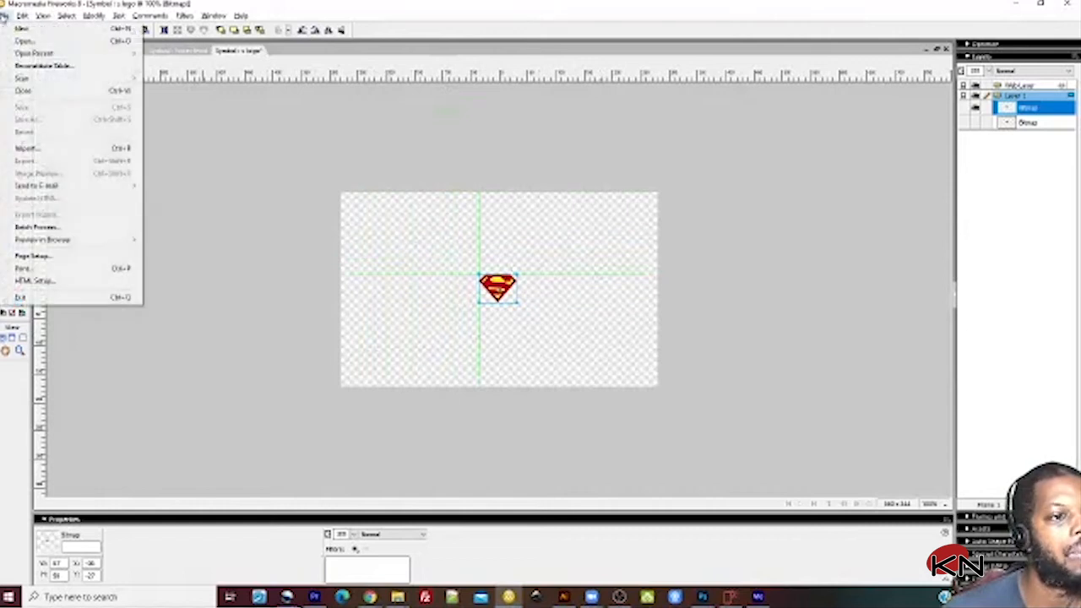
pyautogui.click(60, 147)
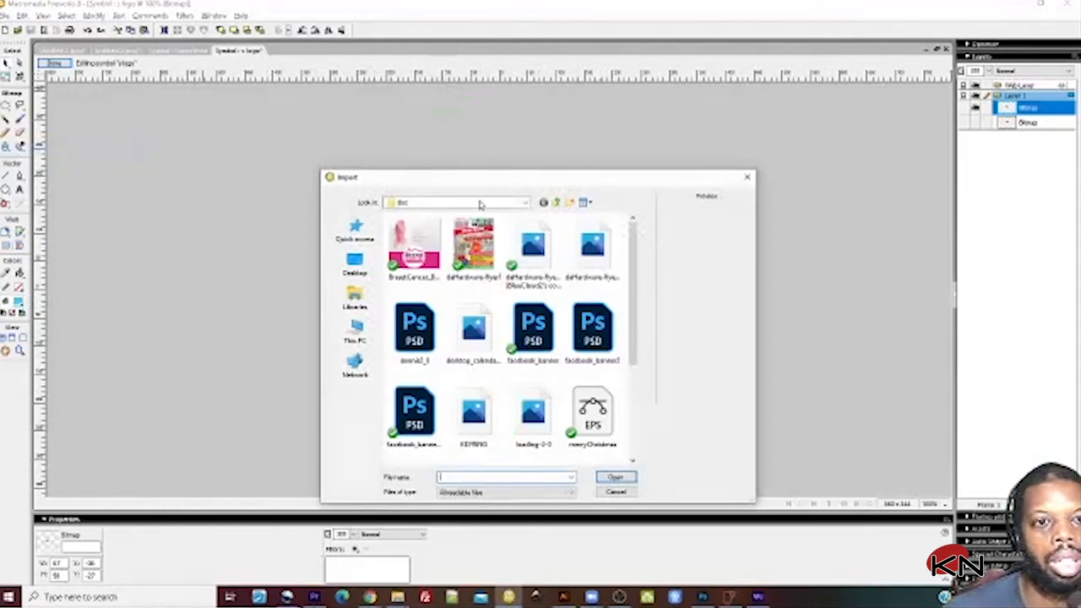
pyautogui.moveTo(491, 179); pyautogui.dragTo(445, 116)
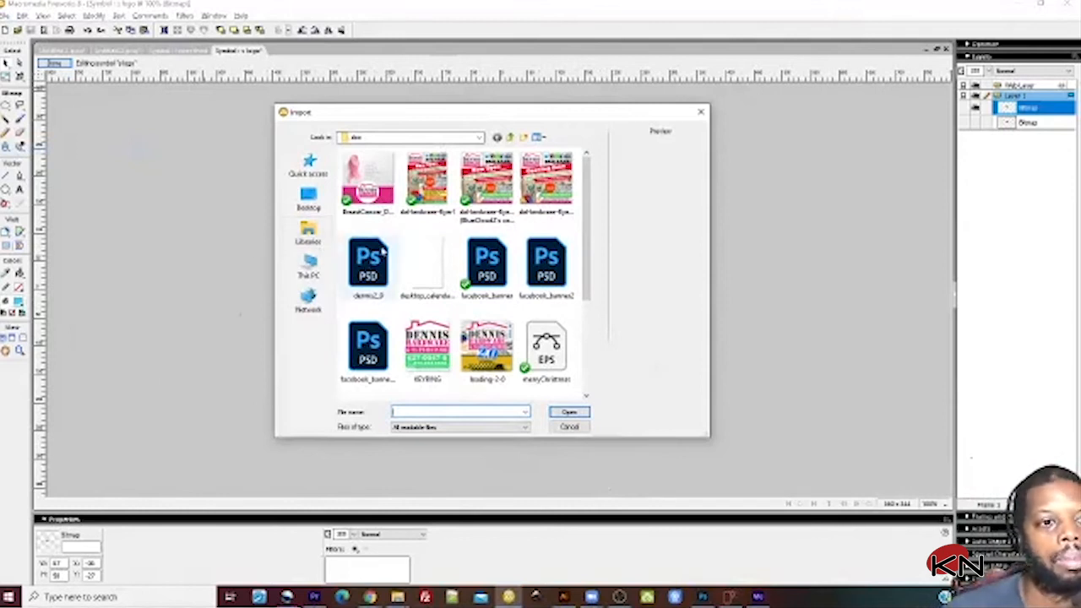
pyautogui.click(479, 139)
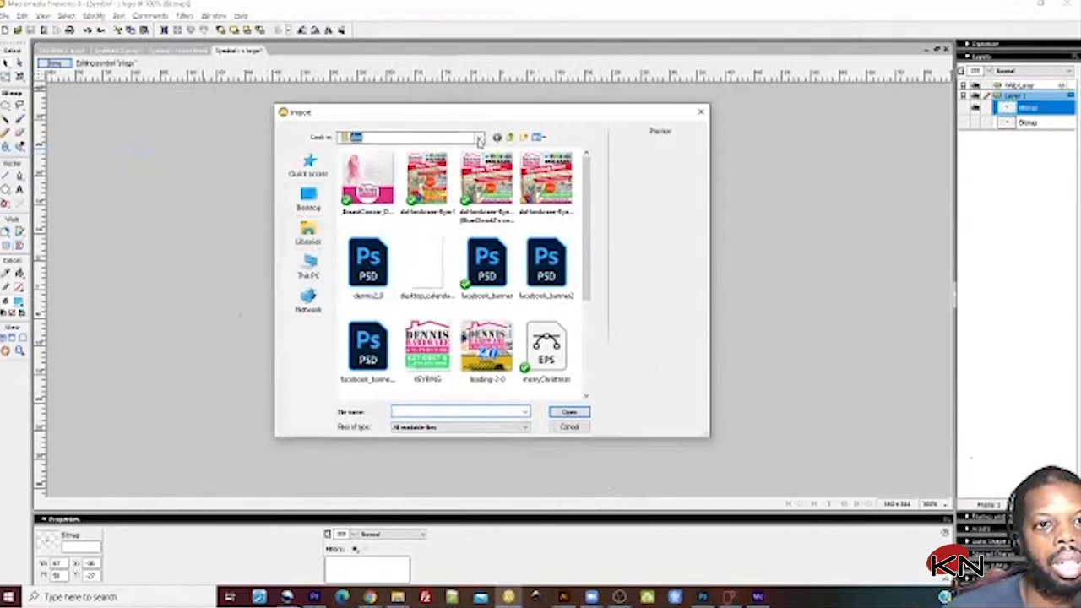
pyautogui.click(479, 139)
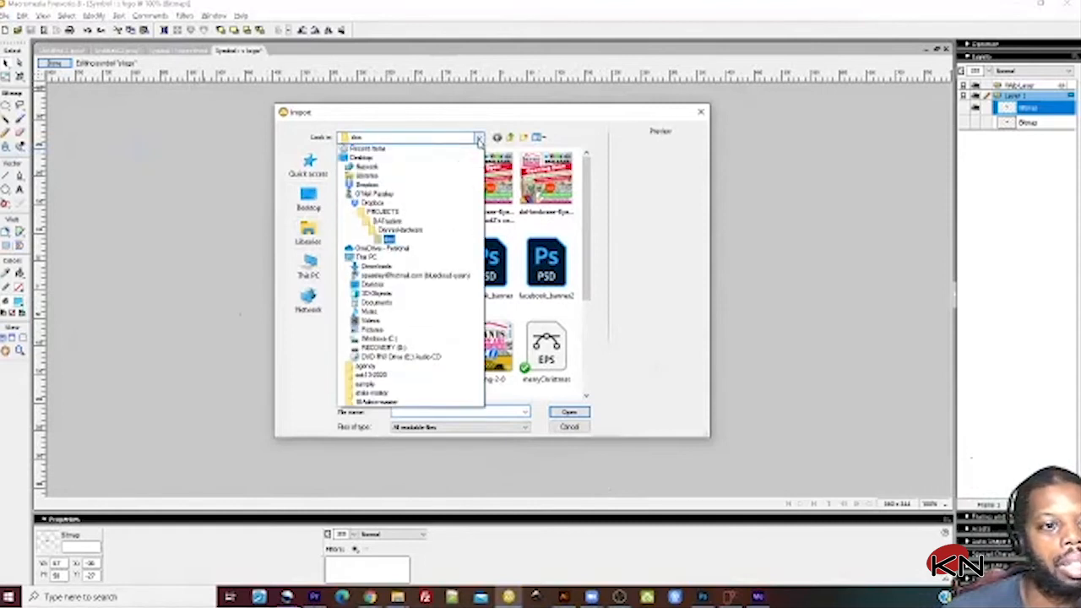
pyautogui.click(412, 188)
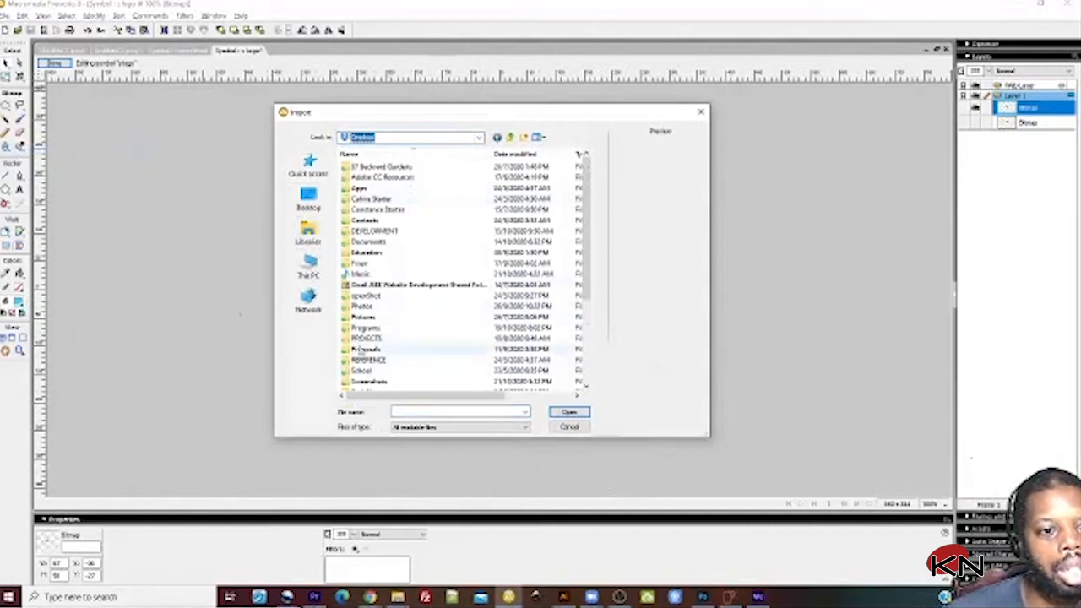
# Step: Load the Instagram logo image for import from Studio > Hillside Studio > Training > Stock
pyautogui.scroll(-2, 396, 367)
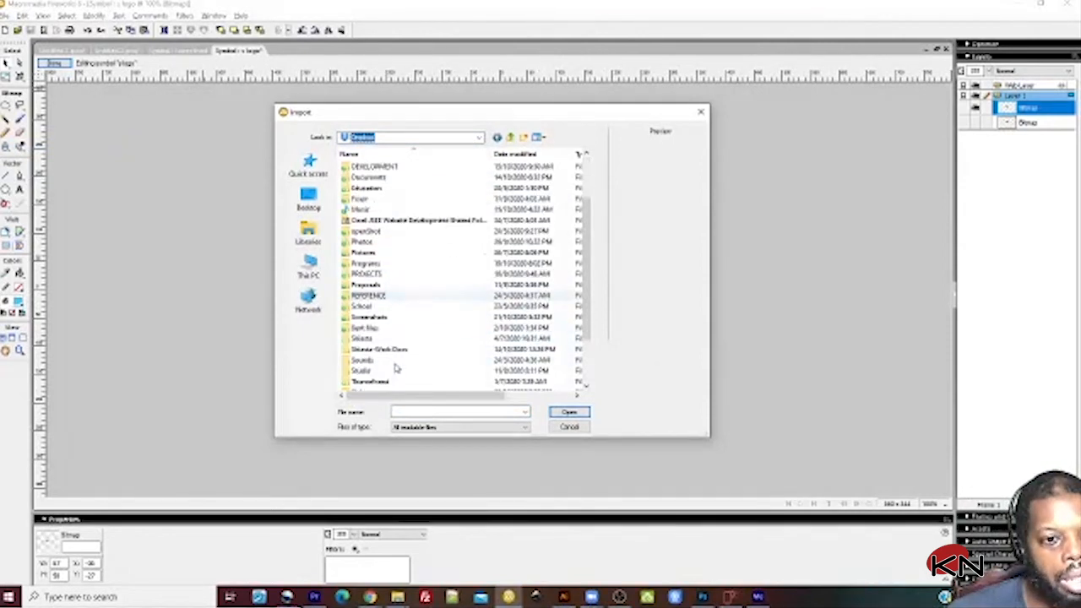
pyautogui.doubleClick(368, 372)
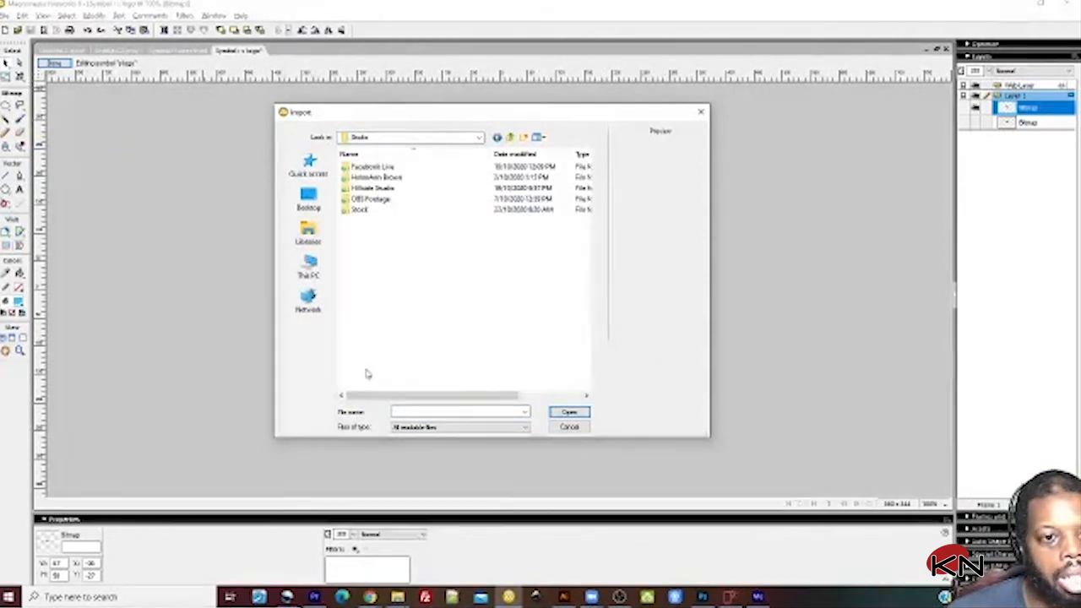
pyautogui.doubleClick(372, 188)
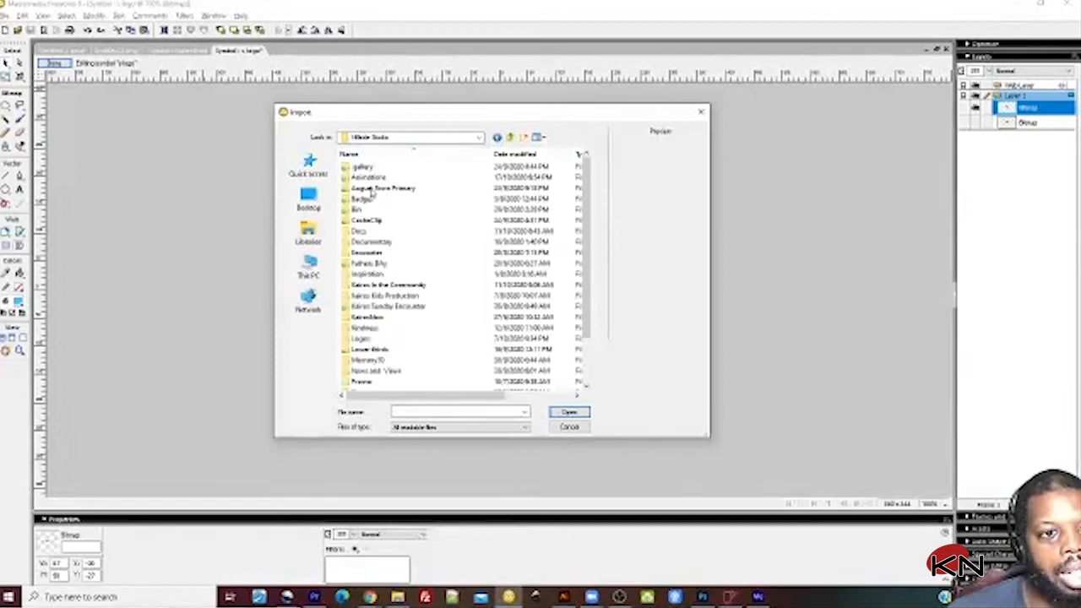
pyautogui.scroll(-2, 381, 367)
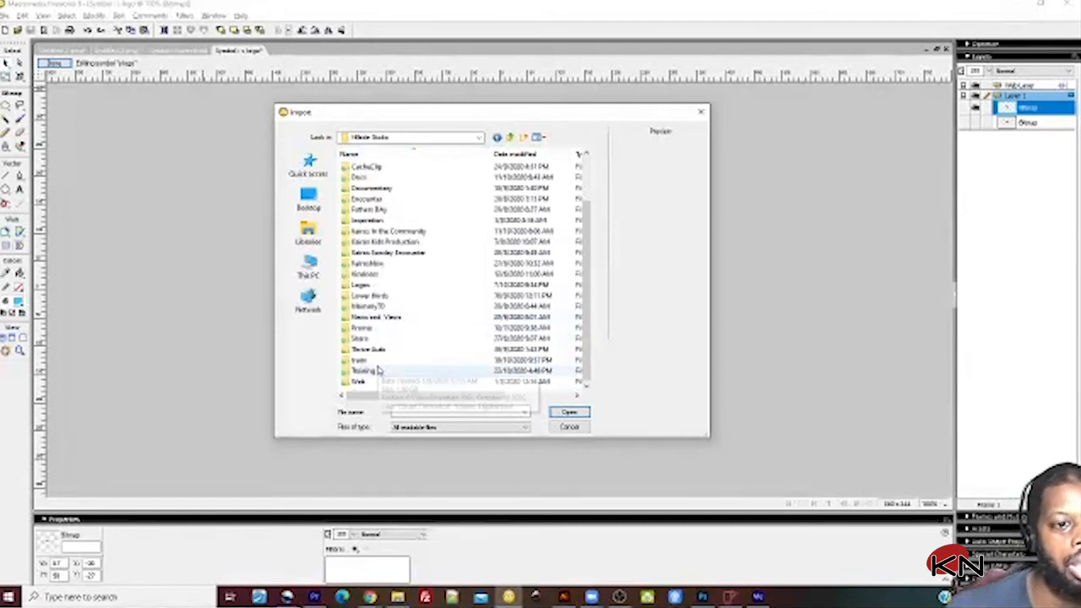
pyautogui.doubleClick(380, 369)
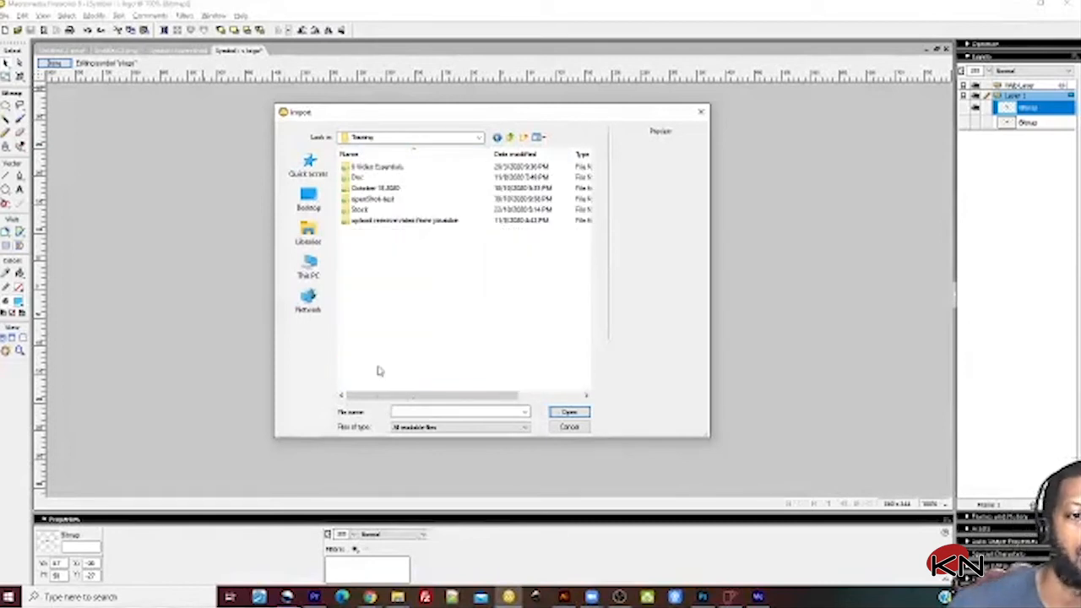
pyautogui.doubleClick(375, 211)
pyautogui.doubleClick(426, 182)
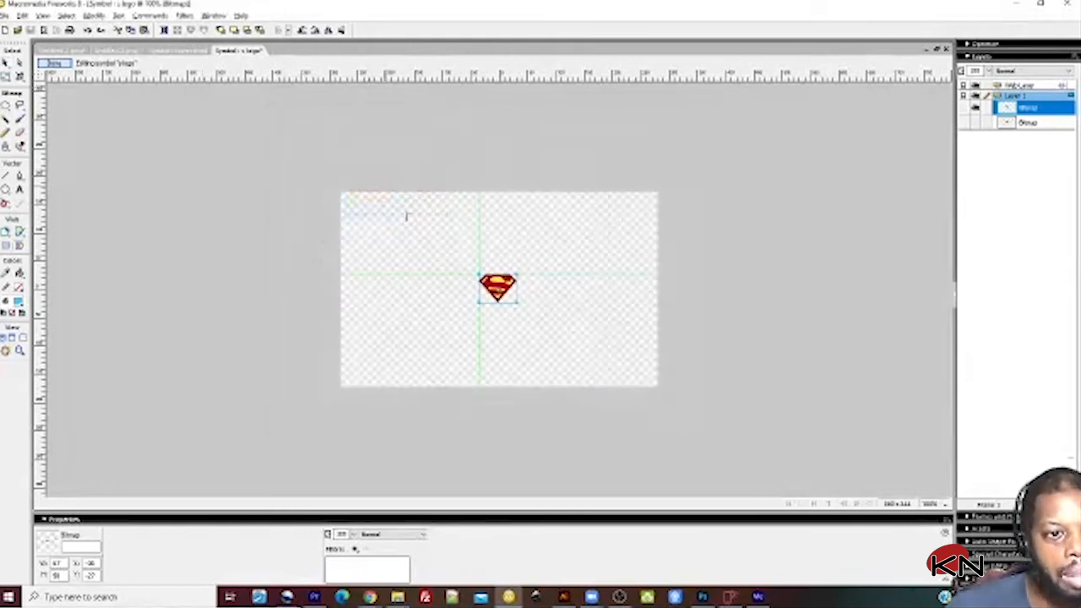
# Step: Place the Instagram logo over the Superman logo from the guide intersection, hide the old bitmap and check the repeated background in Untitled-2
pyautogui.click(941, 503)
pyautogui.click(962, 430)
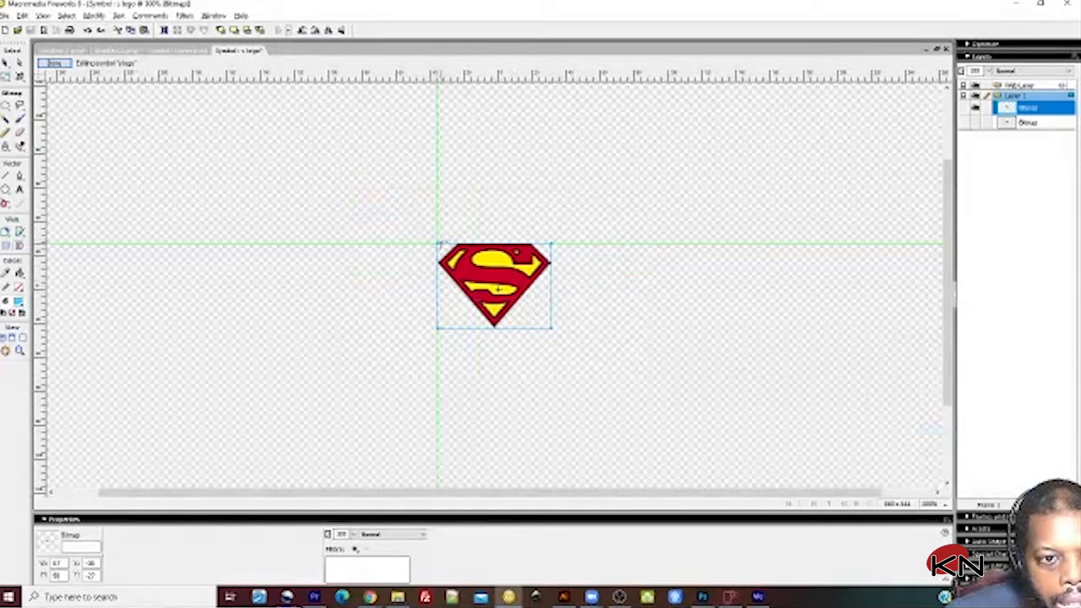
pyautogui.moveTo(437, 245); pyautogui.dragTo(551, 355)
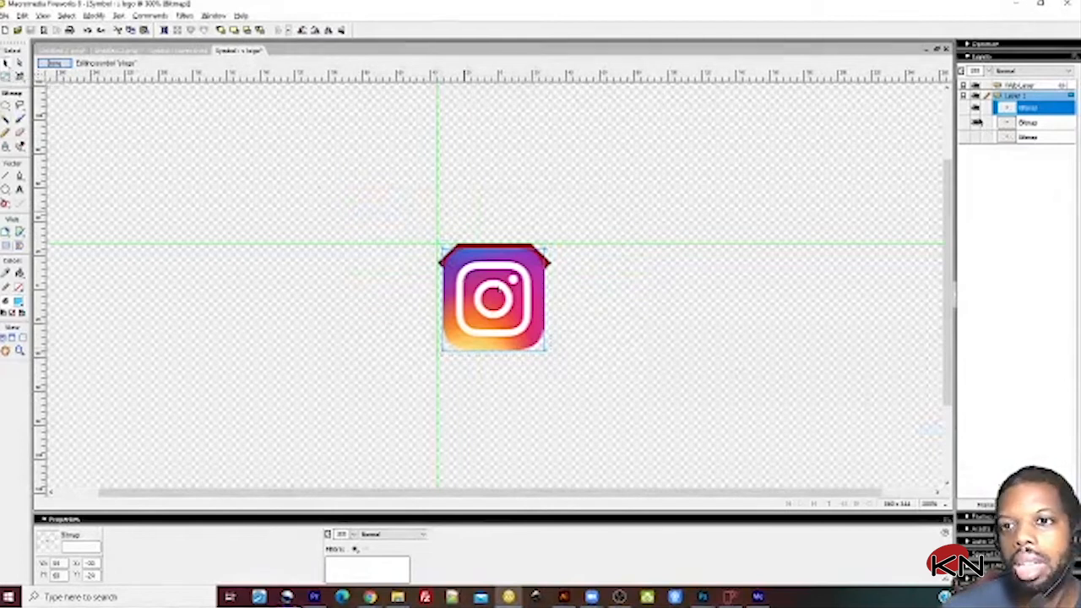
pyautogui.click(122, 51)
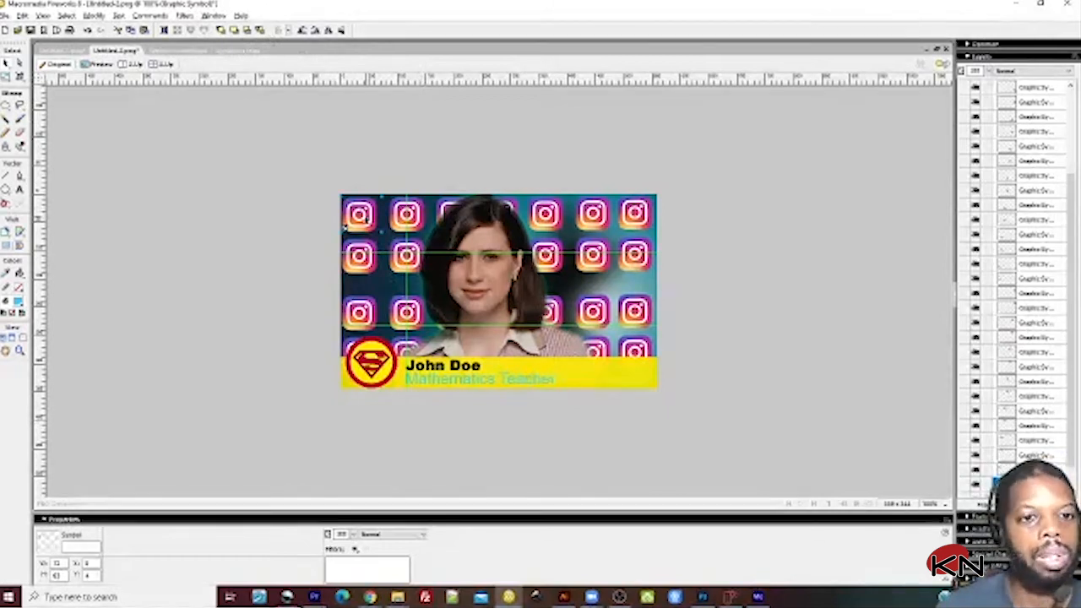
pyautogui.click(248, 53)
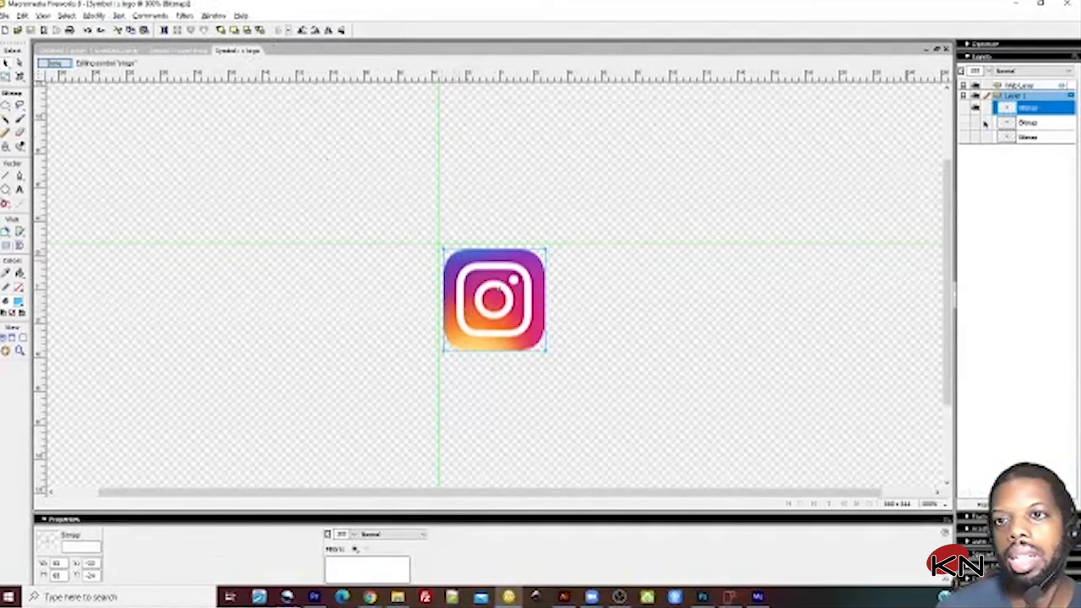
# Step: Delete the two old Superman bitmaps from the symbol, leaving only the Instagram logo
pyautogui.click(1018, 124)
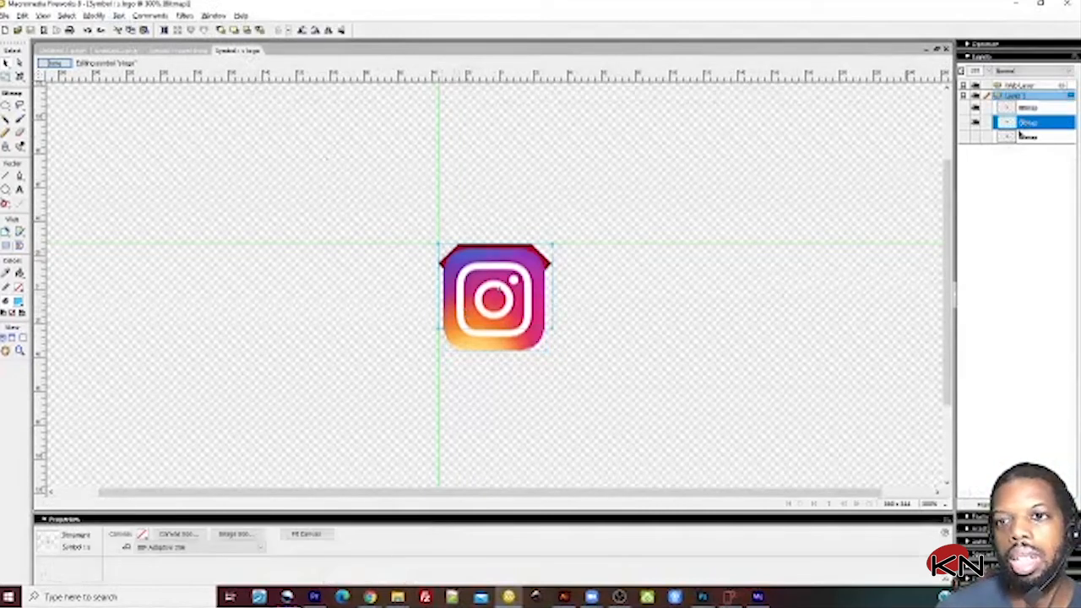
pyautogui.press('Delete')
pyautogui.hotkey('ctrl', 'z')
pyautogui.press('Delete')
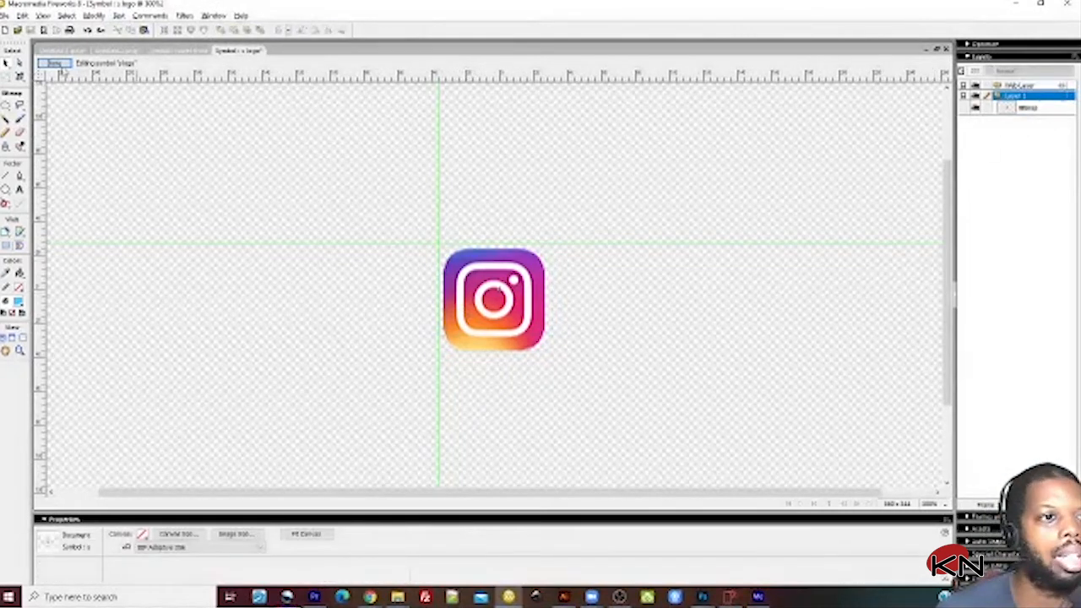
# Step: Finish editing the logo symbol and the lower third symbol, returning to the Untitled-2 document
pyautogui.click(55, 64)
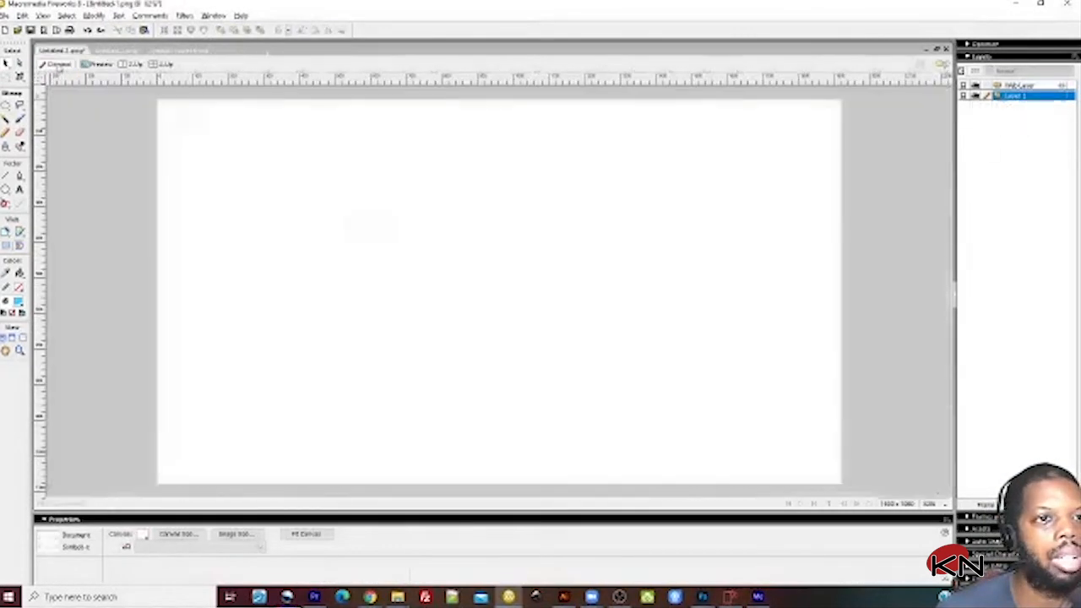
pyautogui.click(179, 50)
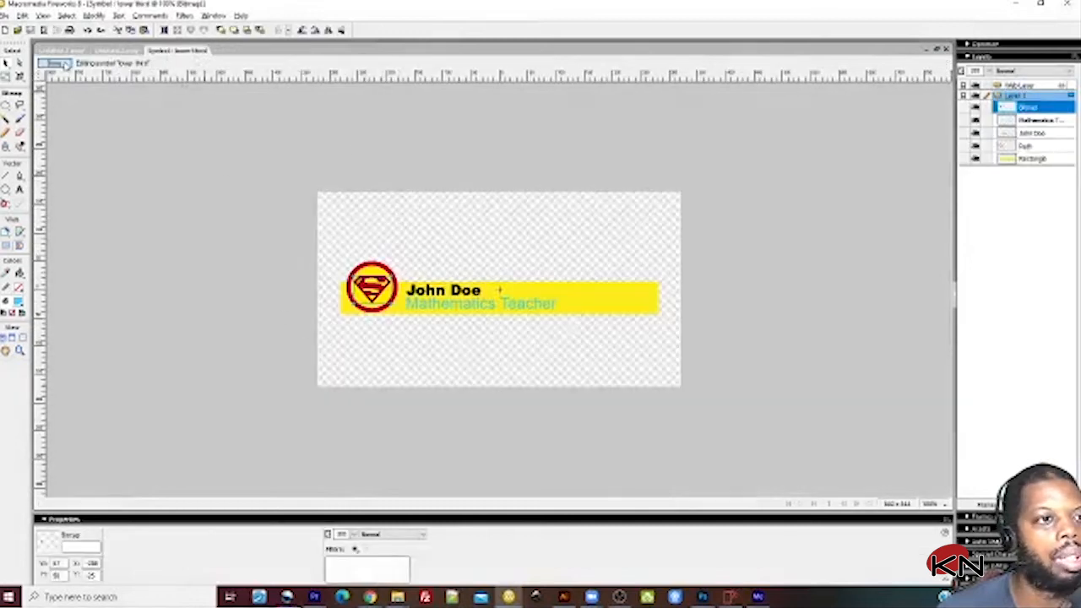
pyautogui.click(57, 64)
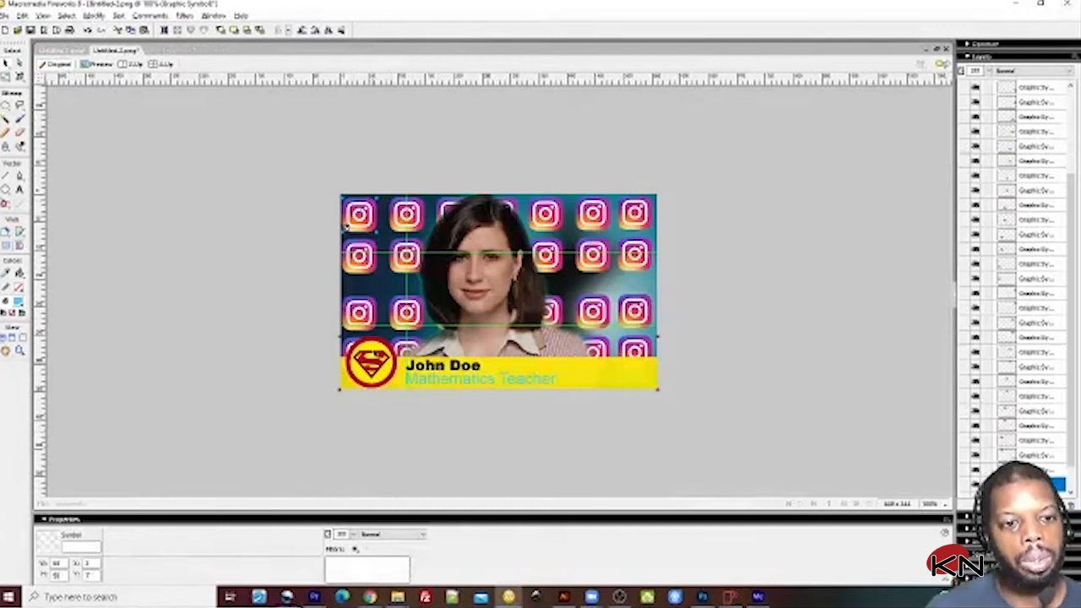
# Step: Lock the lower third symbol, then select all the background Instagram logos and group them
pyautogui.click(376, 365)
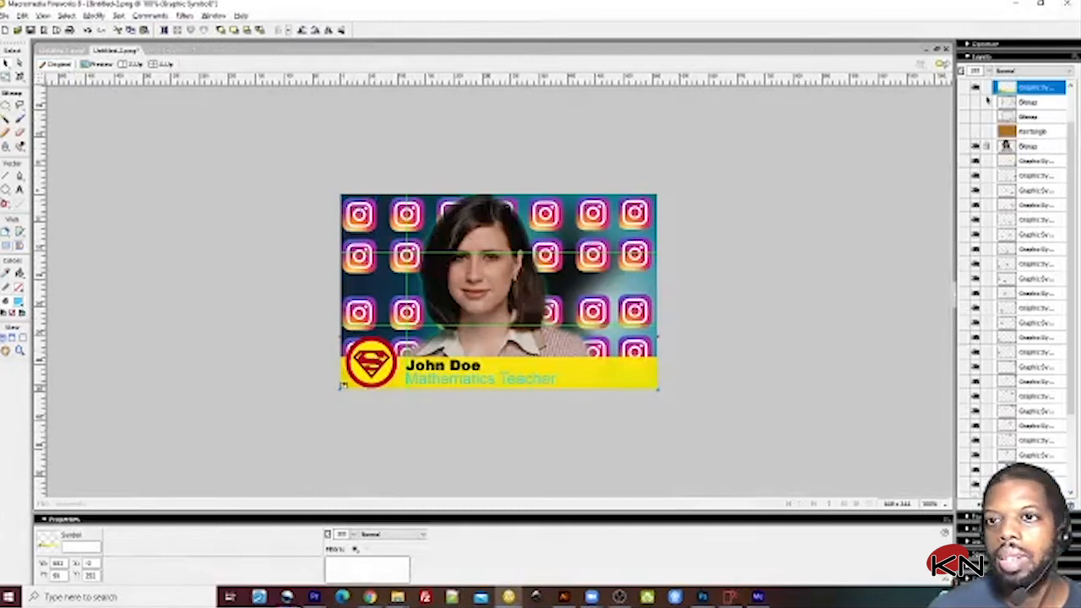
pyautogui.moveTo(309, 203); pyautogui.dragTo(709, 389)
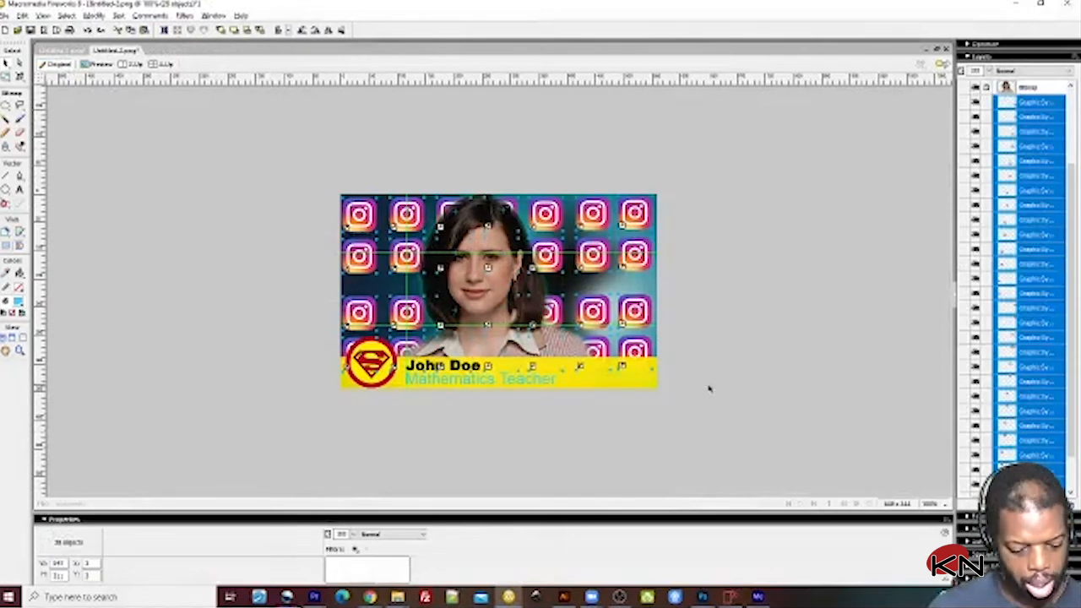
pyautogui.hotkey('ctrl', 'g')
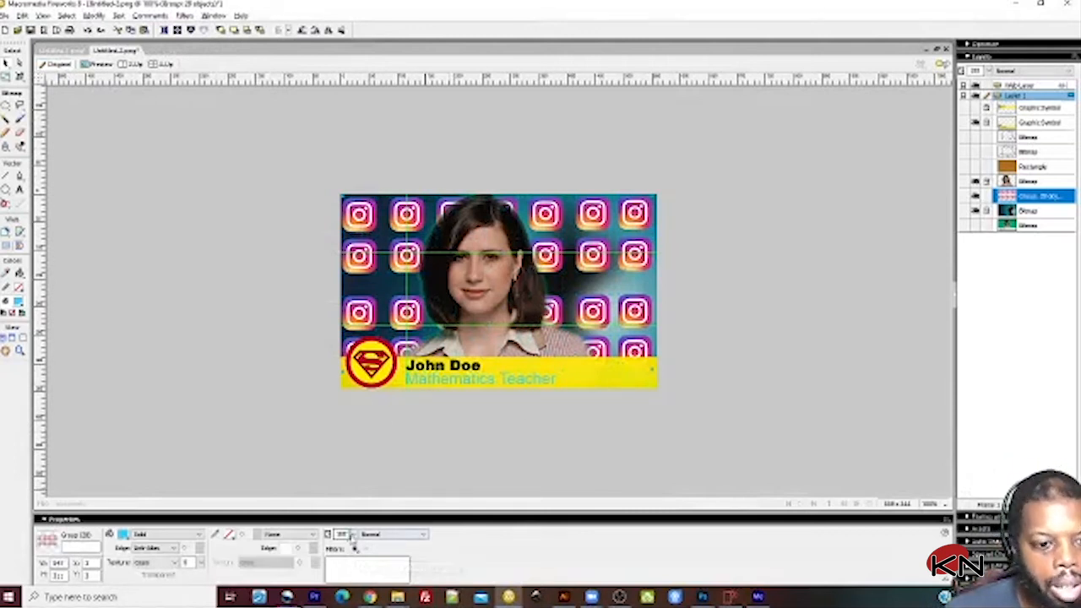
# Step: Set the opacity of the background logo group to 20 and deselect it
pyautogui.click(342, 533)
pyautogui.write('20')
pyautogui.press('Return')
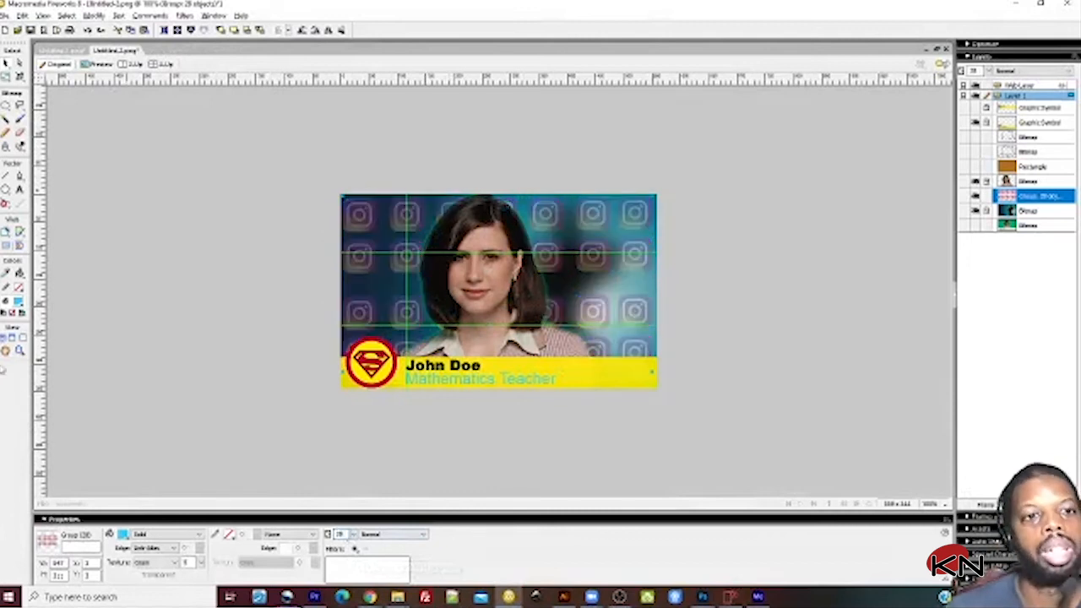
pyautogui.click(209, 205)
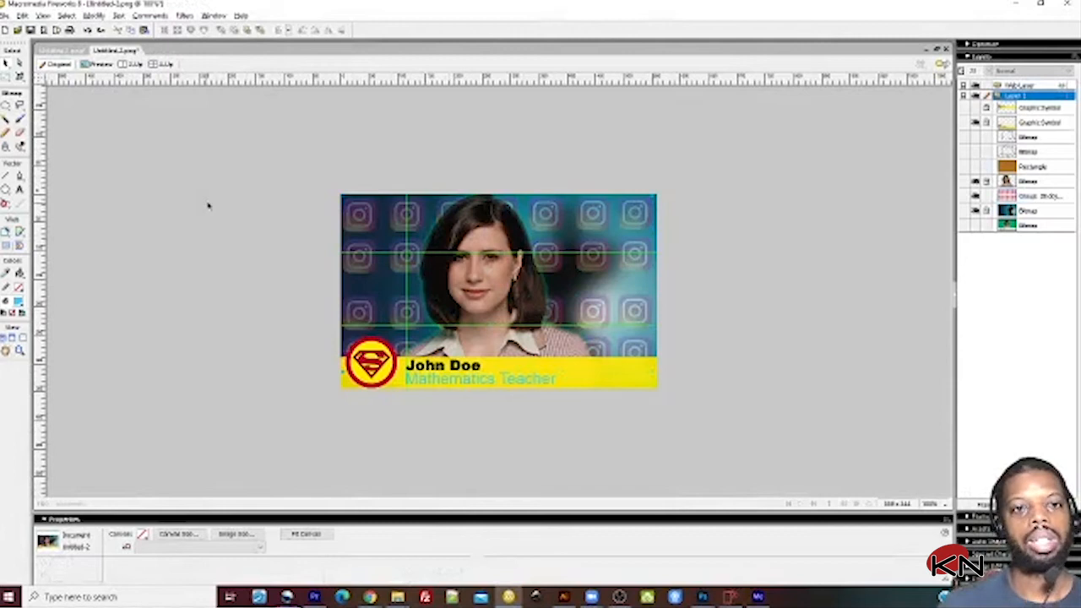
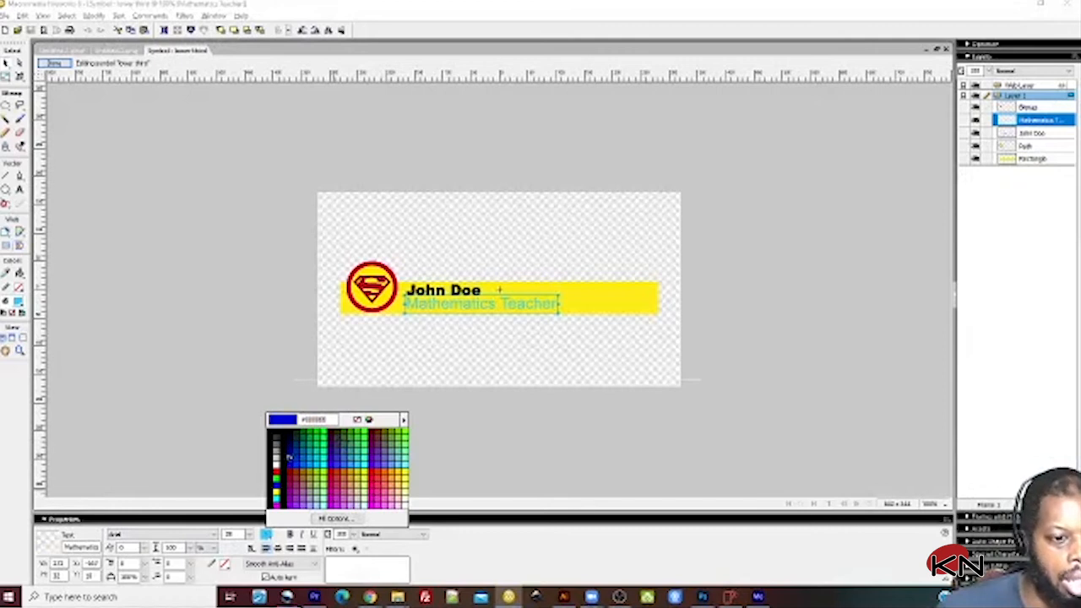
# Step: Recolor the "Mathematics Teacher" text dark red in the lower third symbol and finish editing the symbol
pyautogui.click(289, 471)
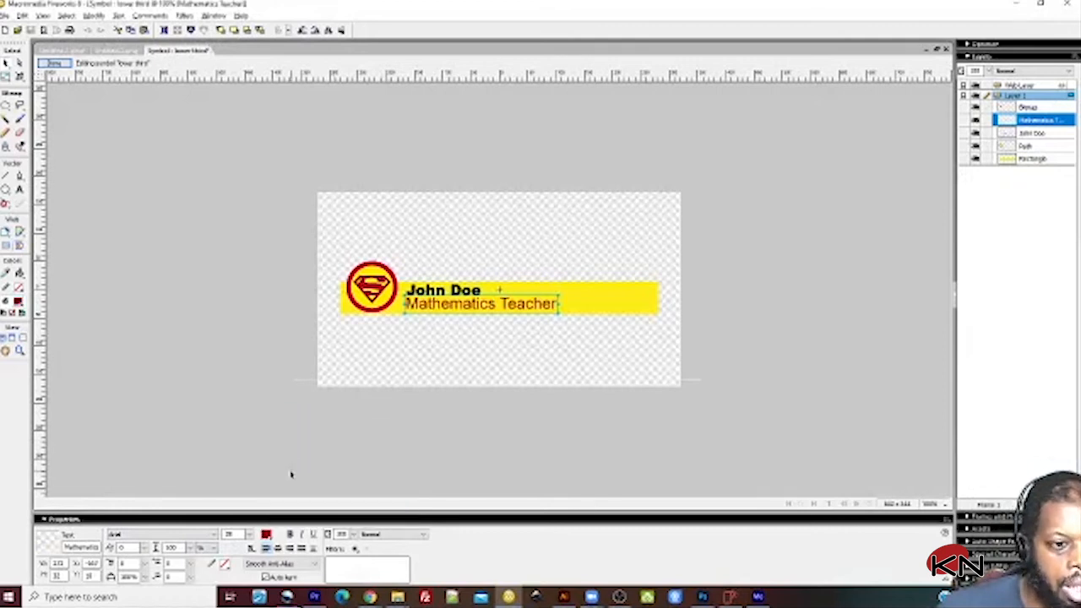
pyautogui.click(499, 290)
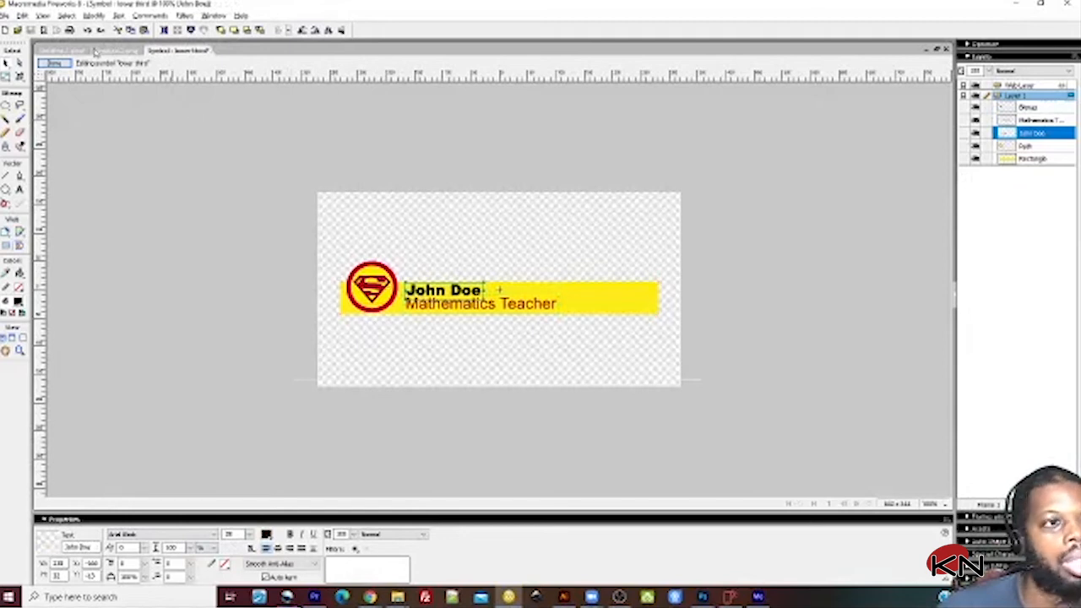
pyautogui.click(60, 64)
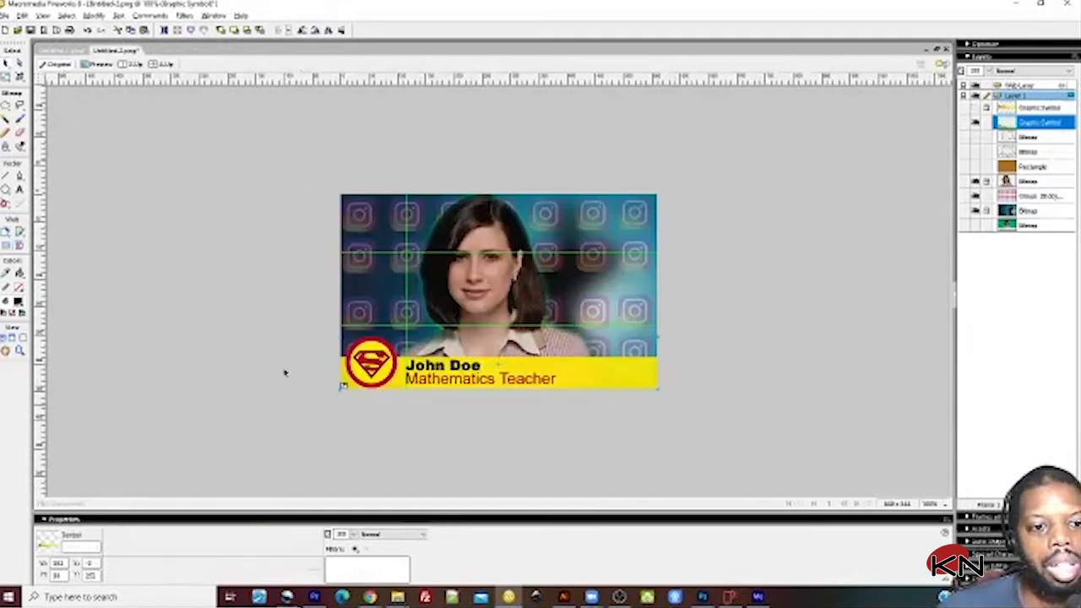
# Step: Copy the lower third symbol from the Untitled-2 document and paste it into the blank Untitled-1 document
pyautogui.click(285, 359)
pyautogui.click(379, 379)
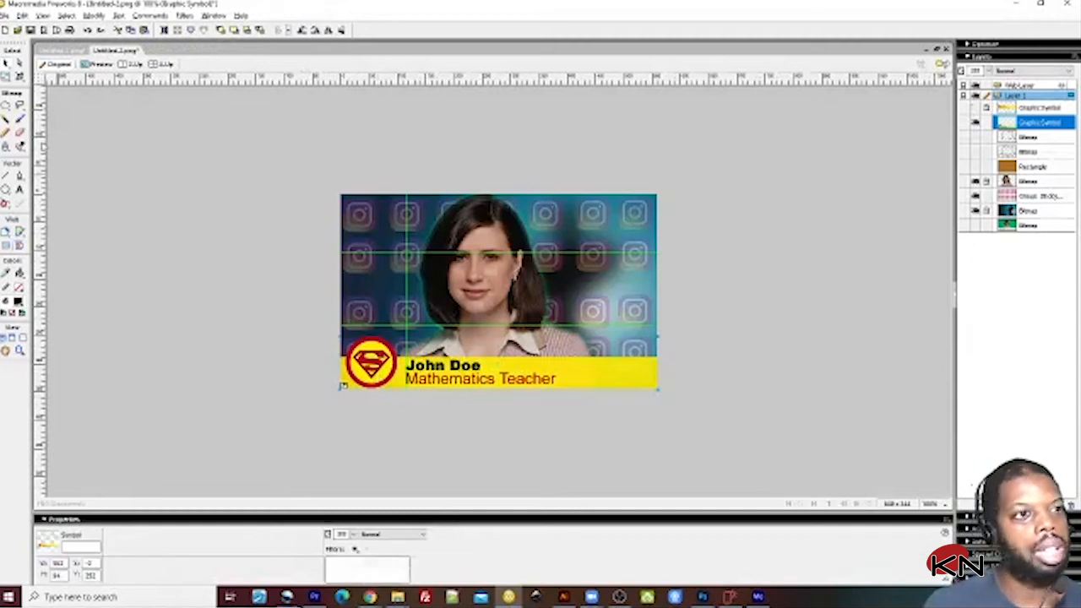
pyautogui.click(66, 51)
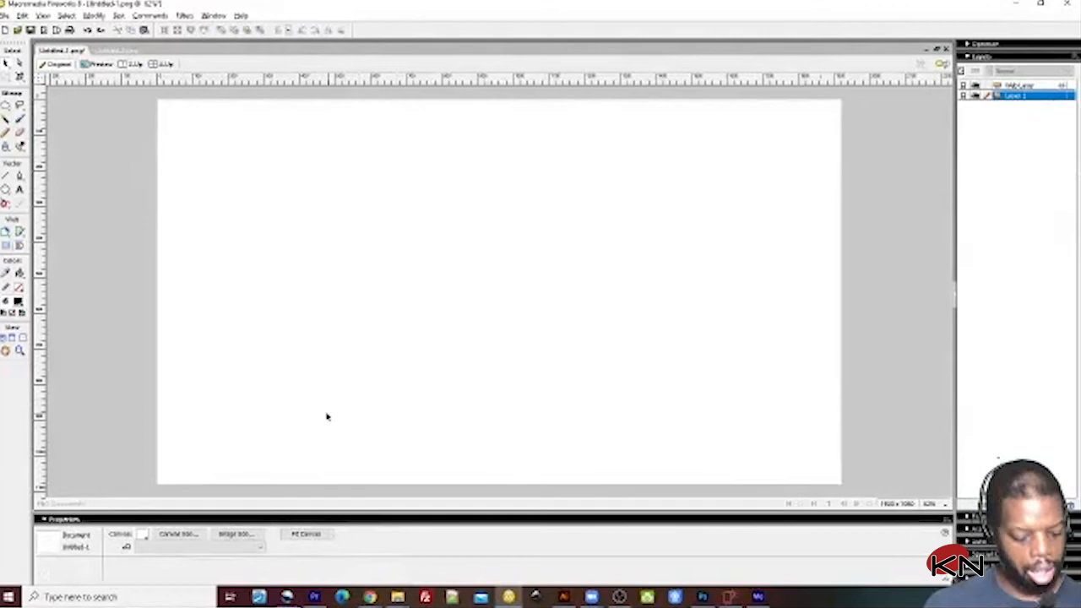
pyautogui.hotkey('ctrl', 'v')
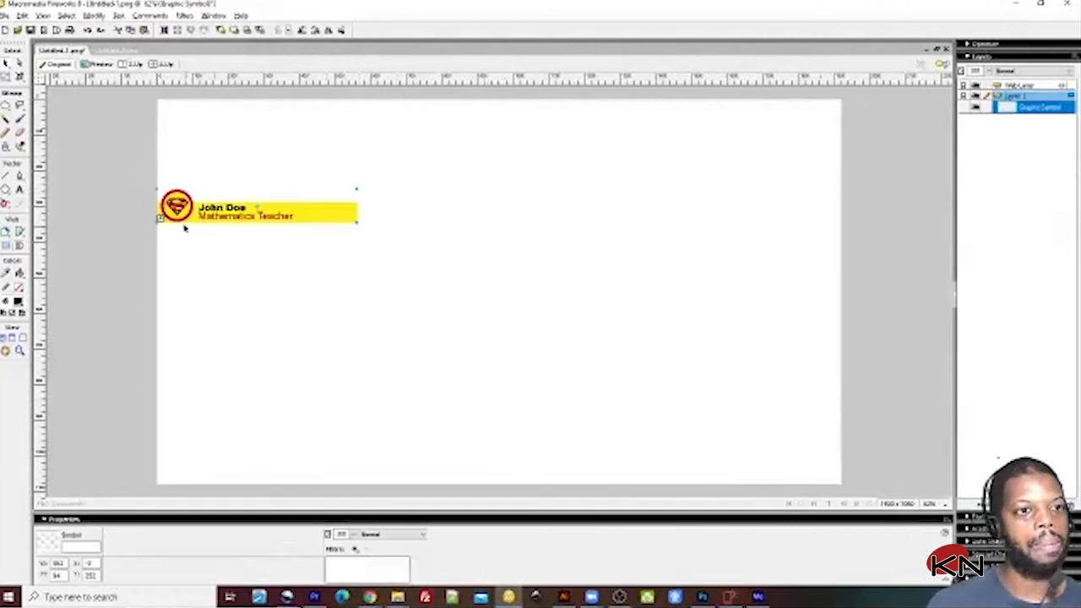
# Step: Move the lower third symbol to the canvas's lower edge and scale it to about 1850 px wide, nearly spanning the canvas
pyautogui.moveTo(257, 206); pyautogui.dragTo(273, 454)
pyautogui.moveTo(198, 454); pyautogui.dragTo(198, 454)
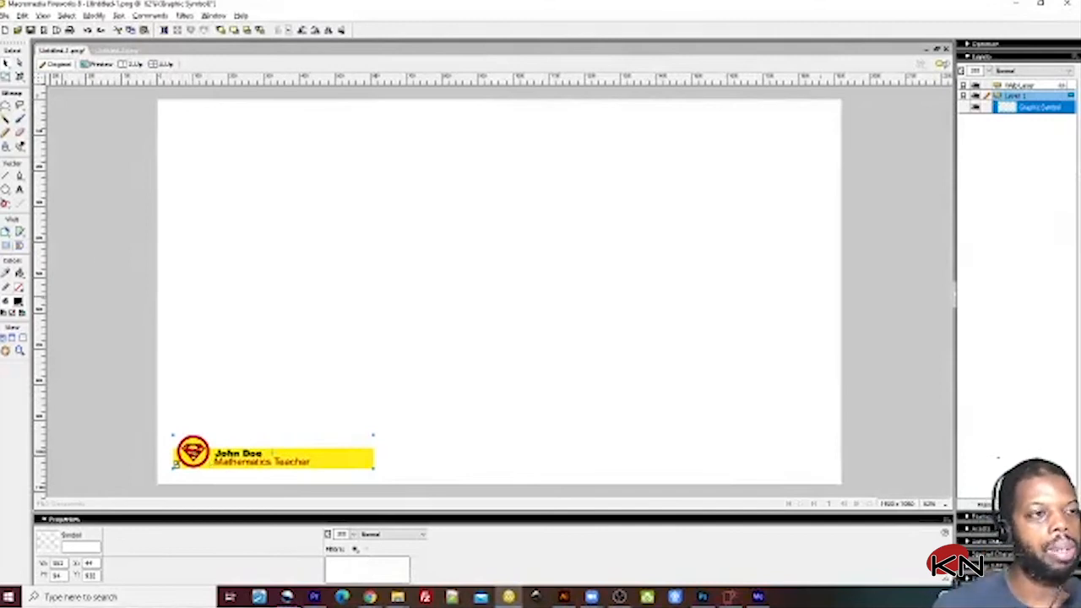
pyautogui.click(8, 76)
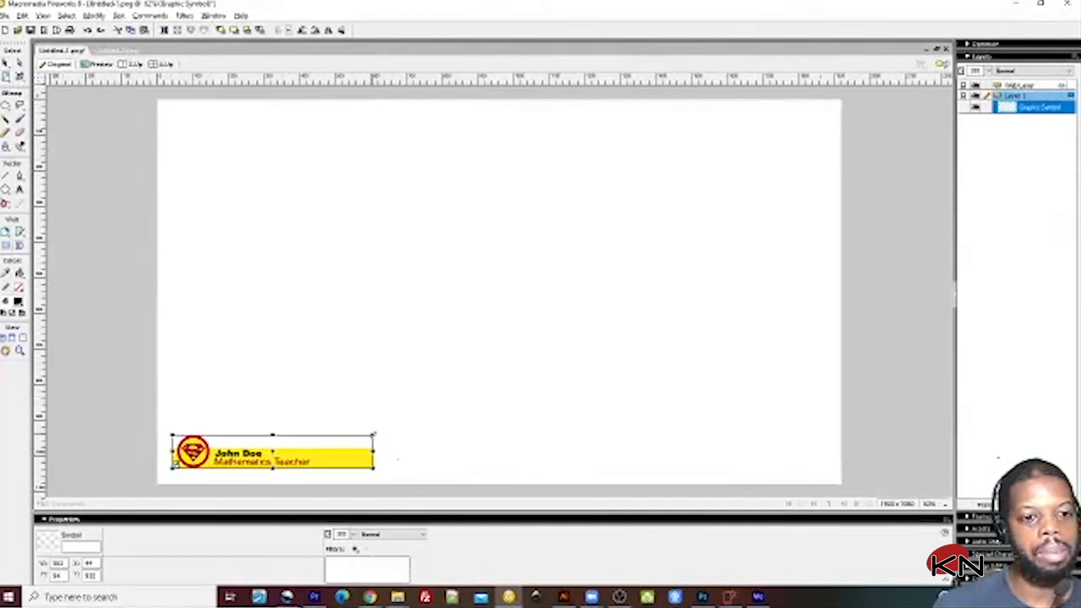
pyautogui.moveTo(374, 434); pyautogui.dragTo(832, 344)
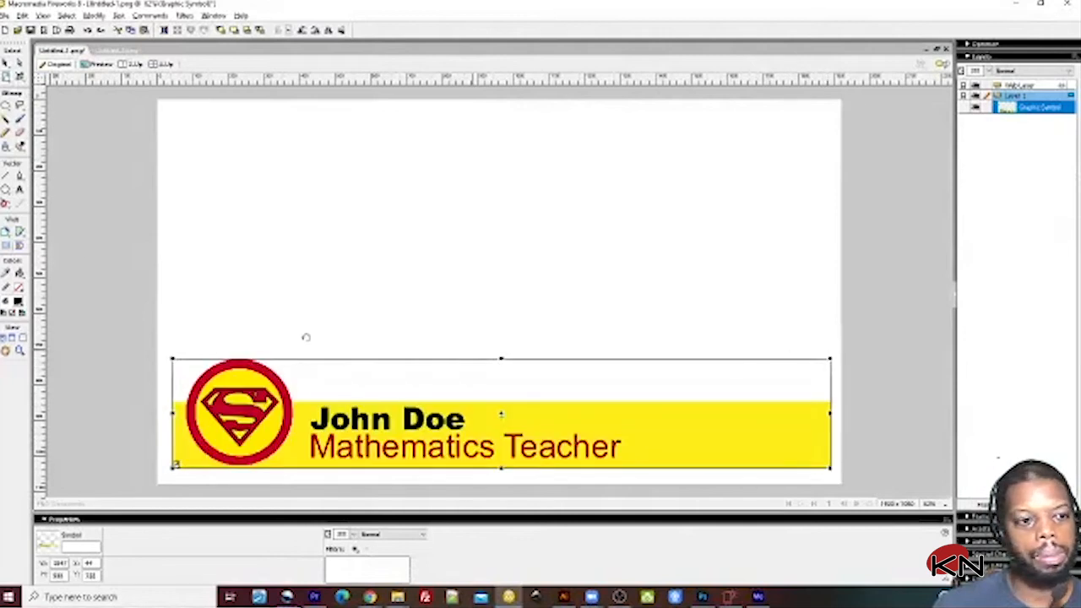
pyautogui.click(6, 65)
pyautogui.click(221, 290)
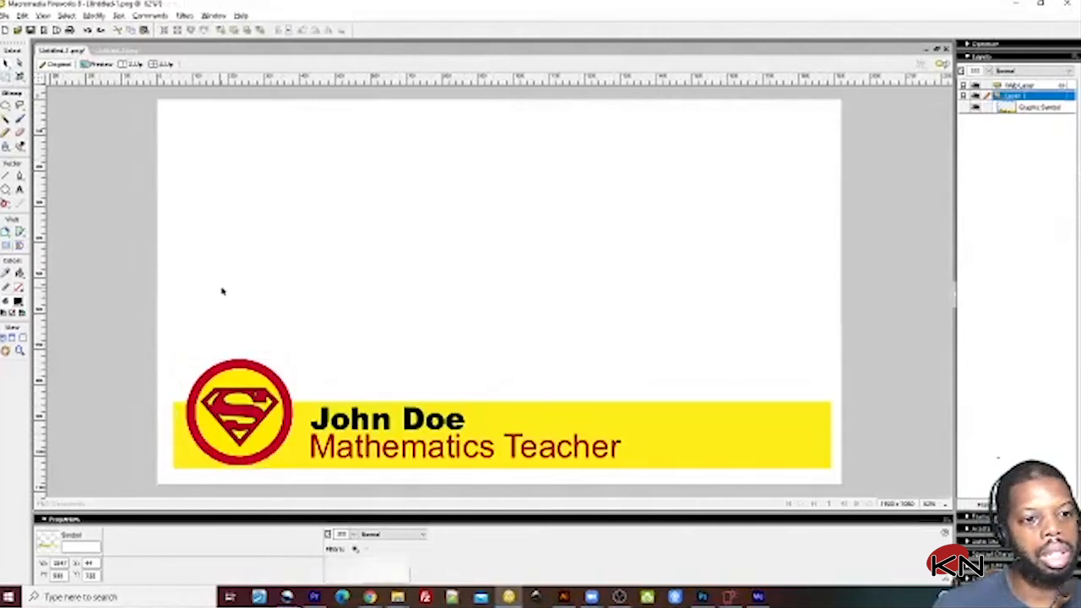
pyautogui.moveTo(224, 415); pyautogui.dragTo(228, 413)
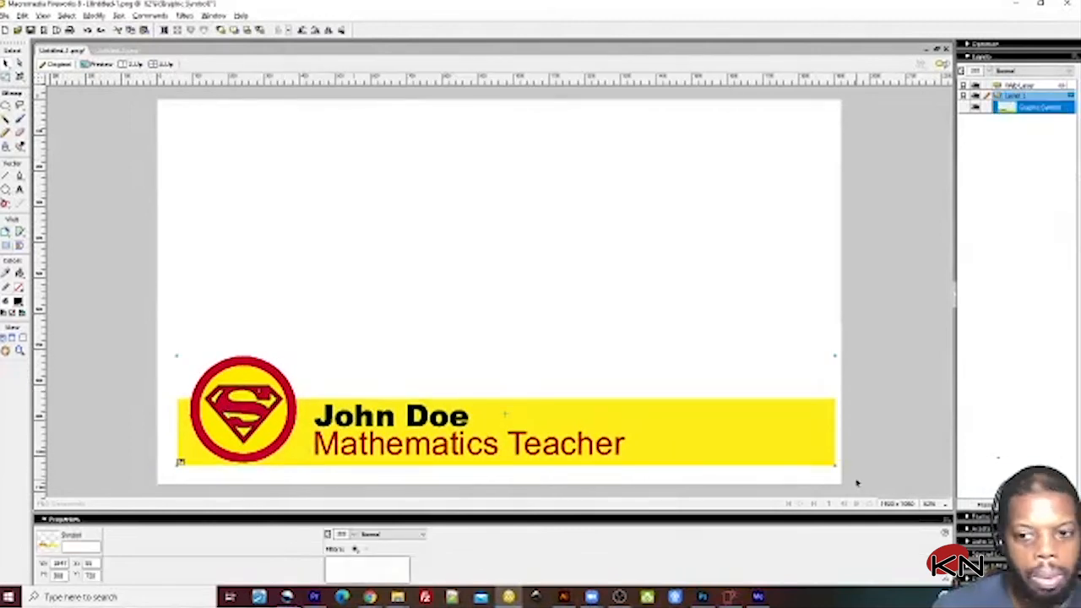
# Step: Examine the edge quality of the enlarged lower third's logo and text, and compare it with the original in Untitled-2
pyautogui.click(937, 505)
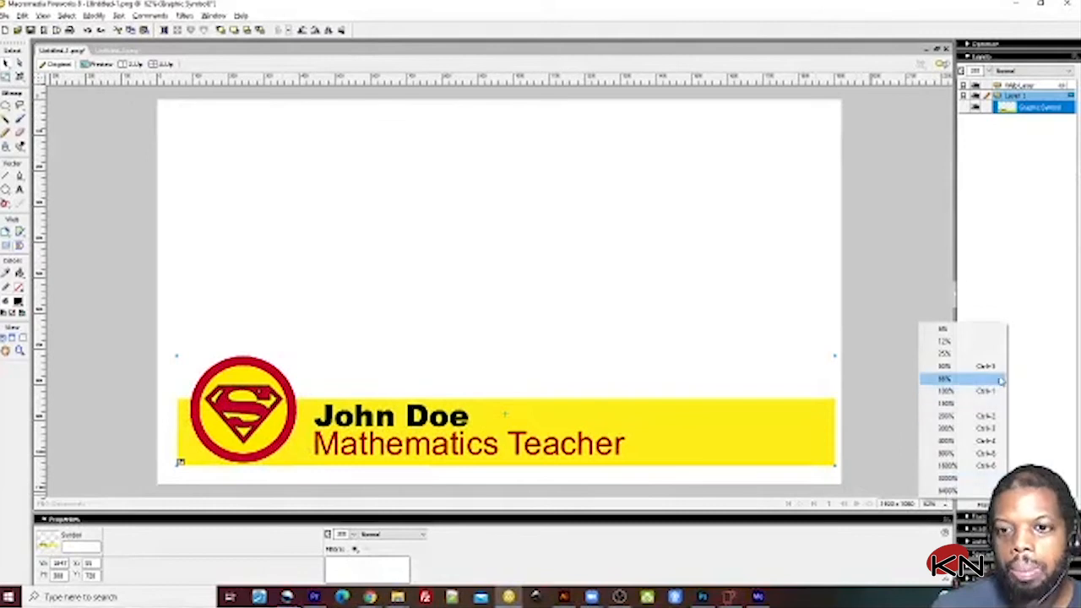
pyautogui.click(986, 407)
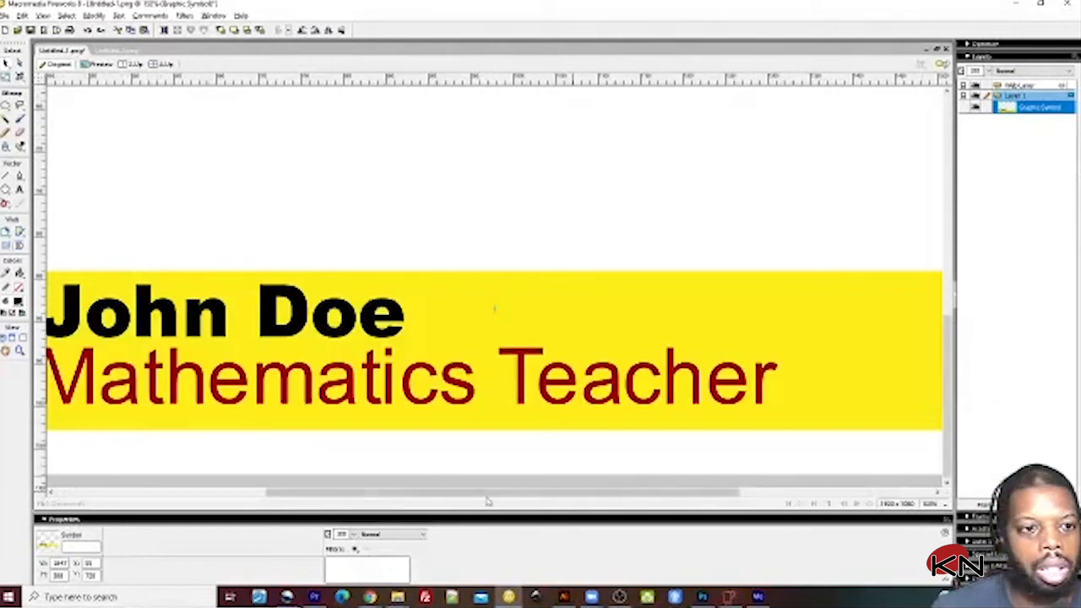
pyautogui.moveTo(361, 494); pyautogui.dragTo(228, 494)
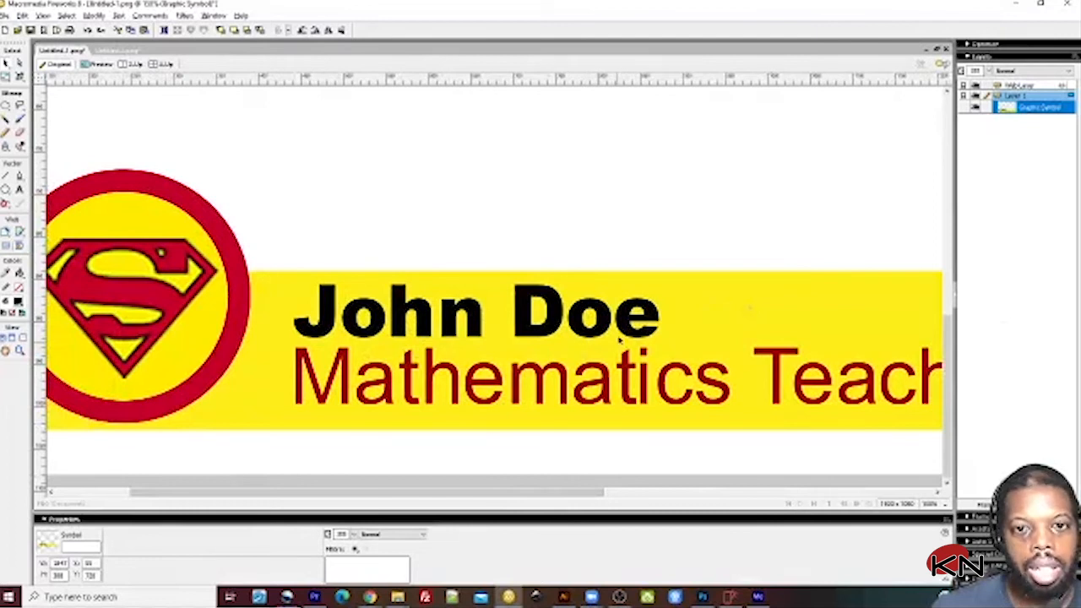
pyautogui.moveTo(313, 494); pyautogui.dragTo(234, 493)
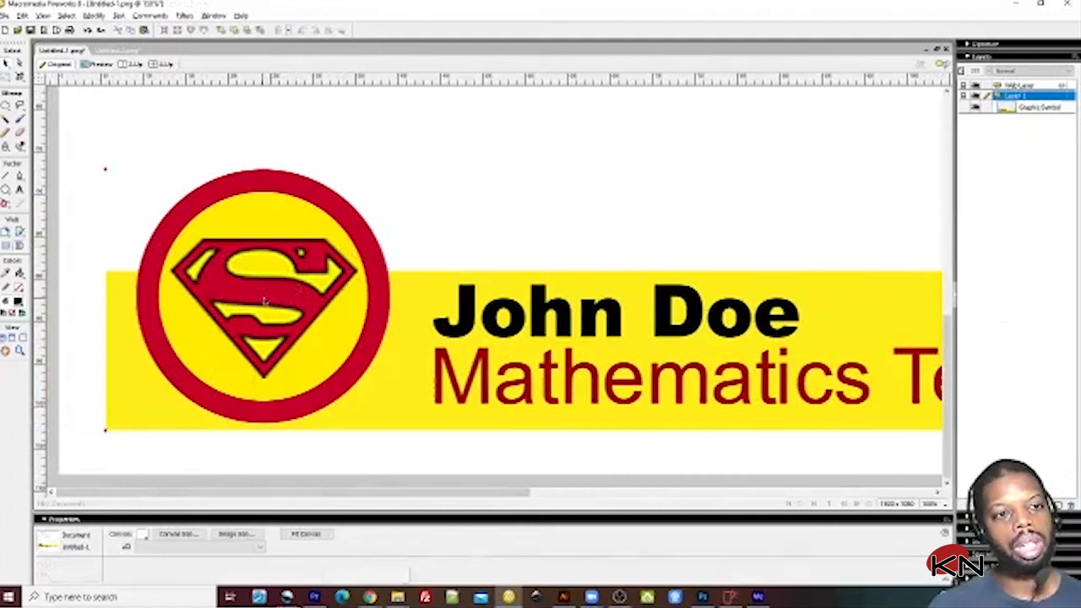
pyautogui.moveTo(540, 353)
pyautogui.mouseDown()
pyautogui.moveTo(639, 352)
pyautogui.moveTo(566, 369)
pyautogui.moveTo(543, 344)
pyautogui.moveTo(529, 346)
pyautogui.moveTo(632, 344)
pyautogui.moveTo(596, 288)
pyautogui.moveTo(535, 353)
pyautogui.mouseUp()
pyautogui.moveTo(348, 286)
pyautogui.mouseDown()
pyautogui.moveTo(421, 310)
pyautogui.moveTo(364, 287)
pyautogui.mouseUp()
pyautogui.click(120, 54)
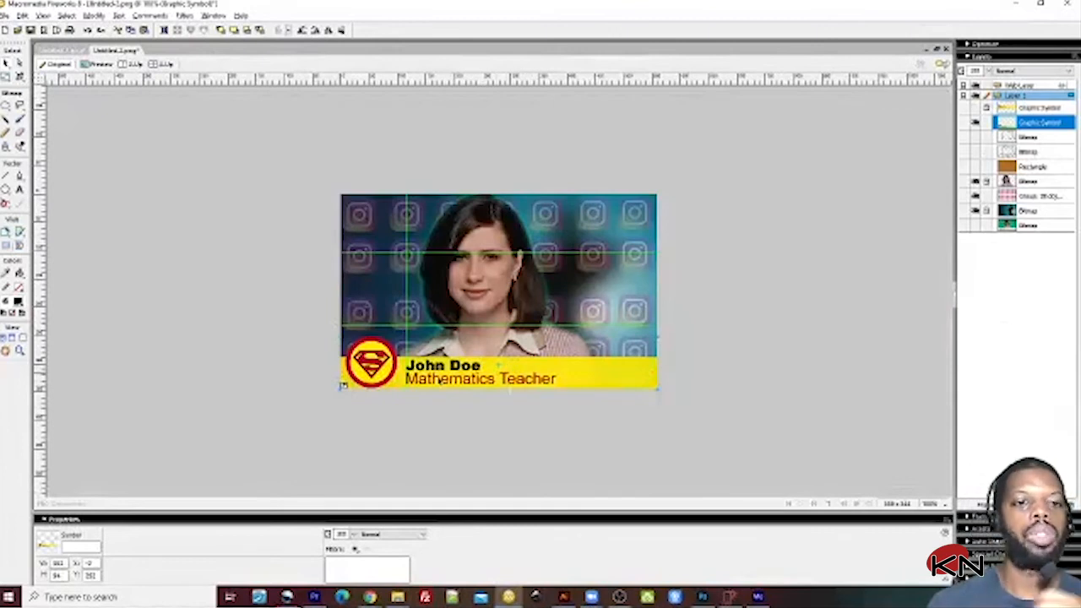
pyautogui.click(52, 52)
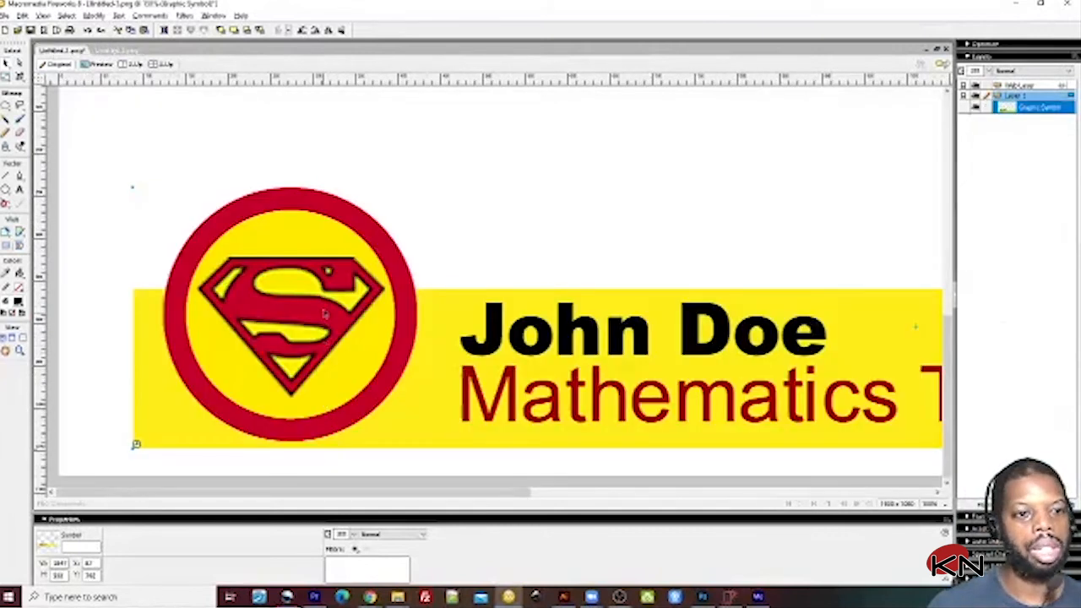
# Step: Open the lower third symbol for editing and import superman-logo at a small size over its existing logo
pyautogui.doubleClick(324, 313)
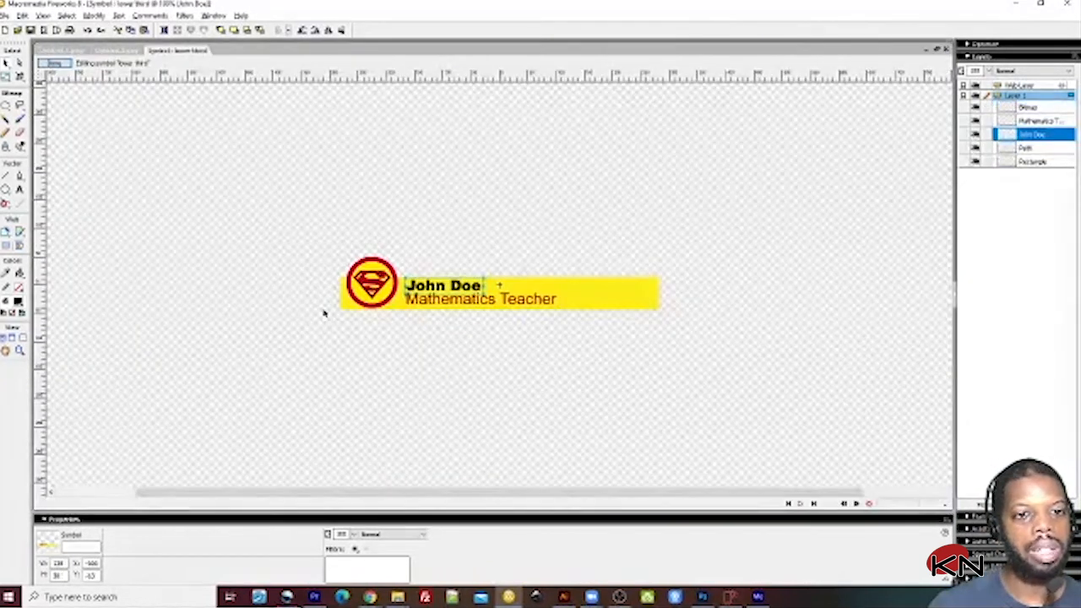
pyautogui.click(383, 331)
pyautogui.click(374, 293)
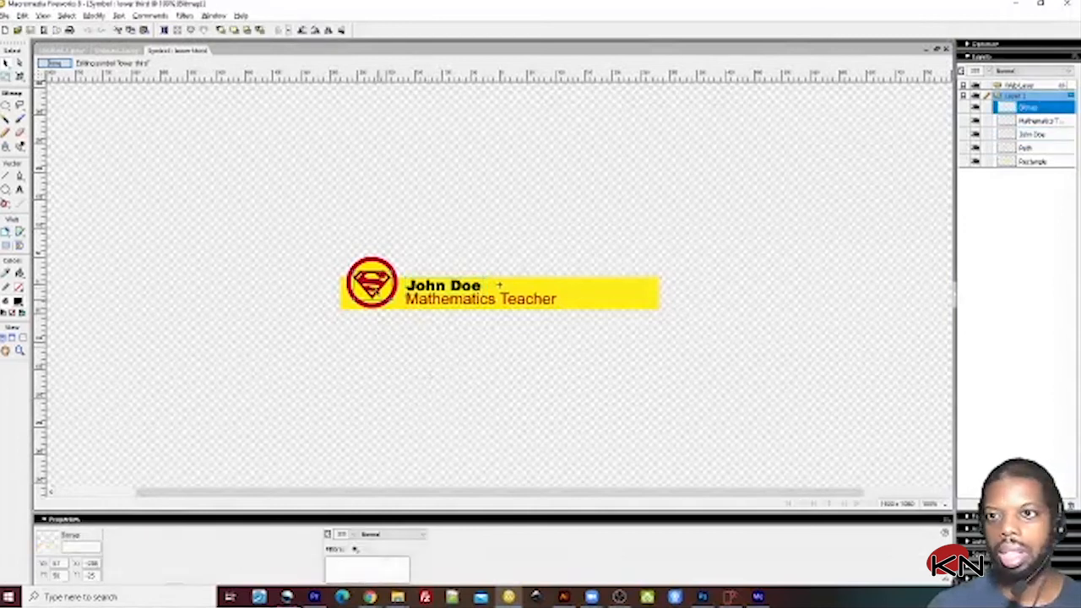
pyautogui.click(5, 16)
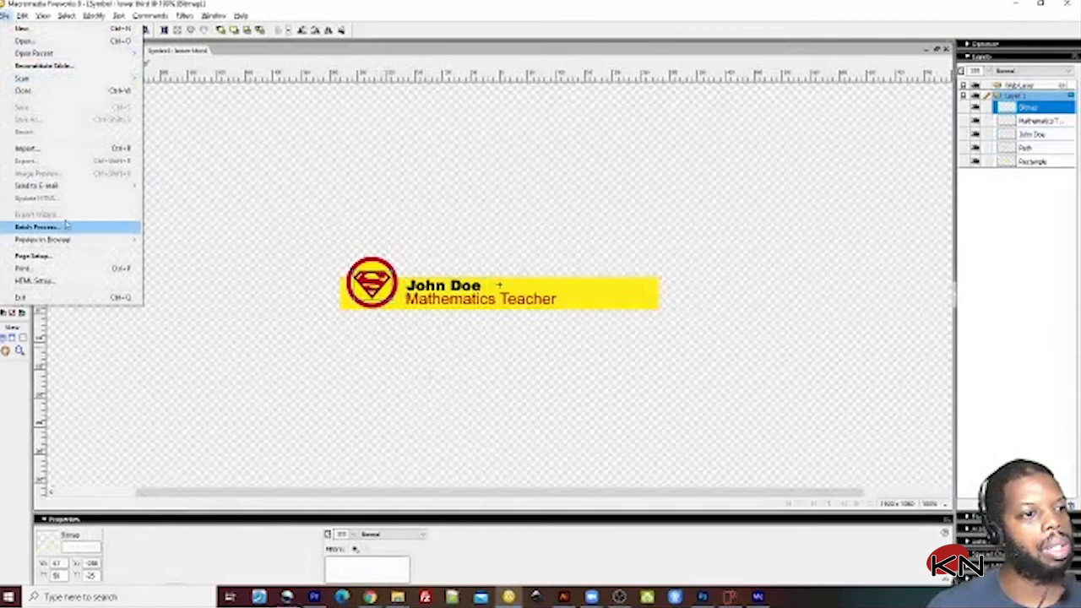
pyautogui.click(44, 150)
pyautogui.click(440, 192)
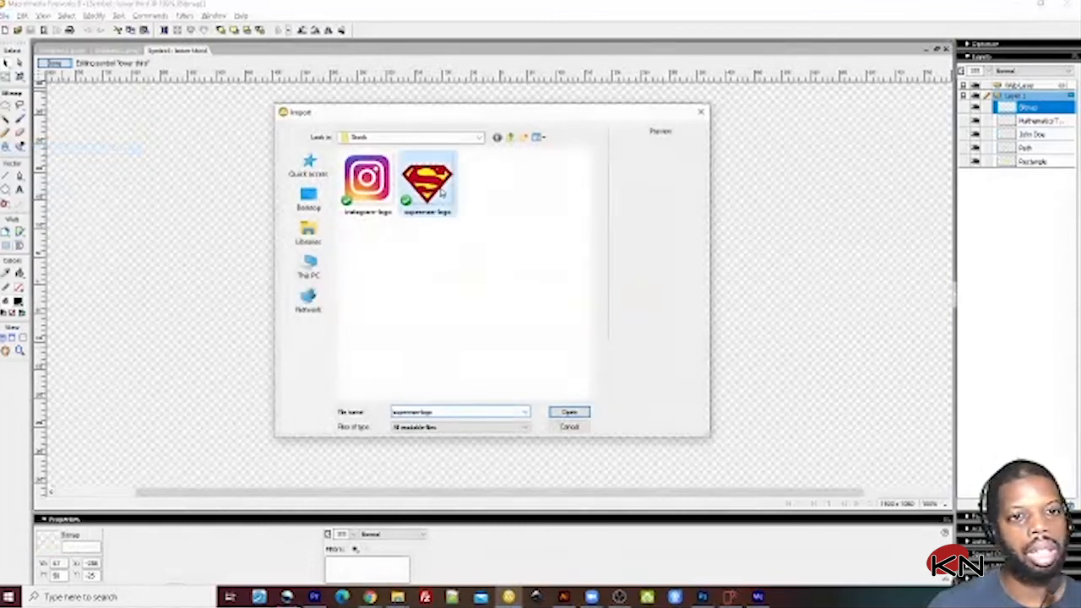
pyautogui.click(569, 412)
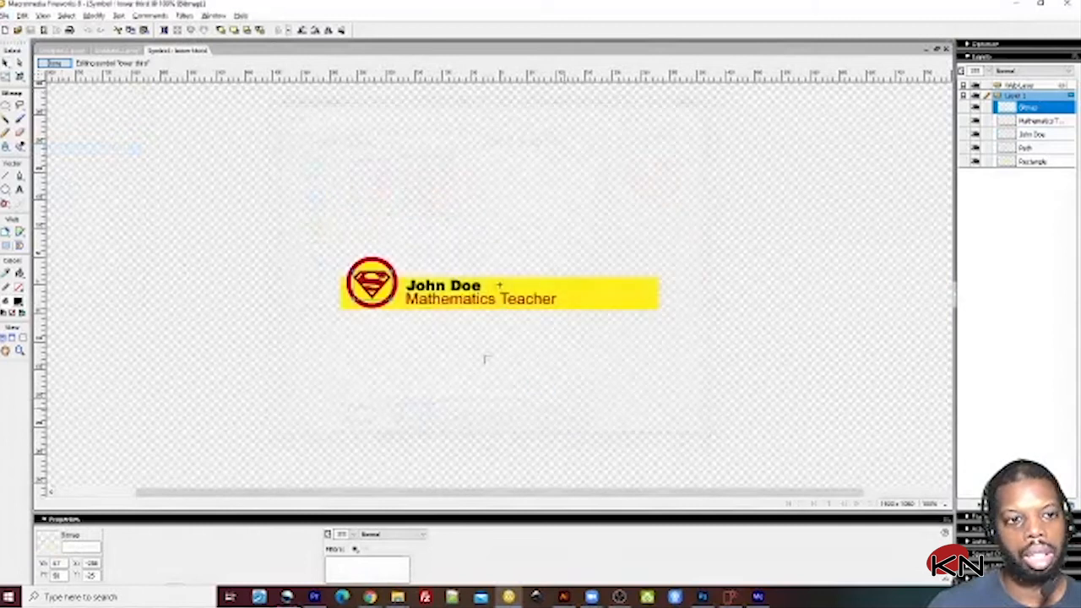
pyautogui.moveTo(354, 271); pyautogui.dragTo(390, 309)
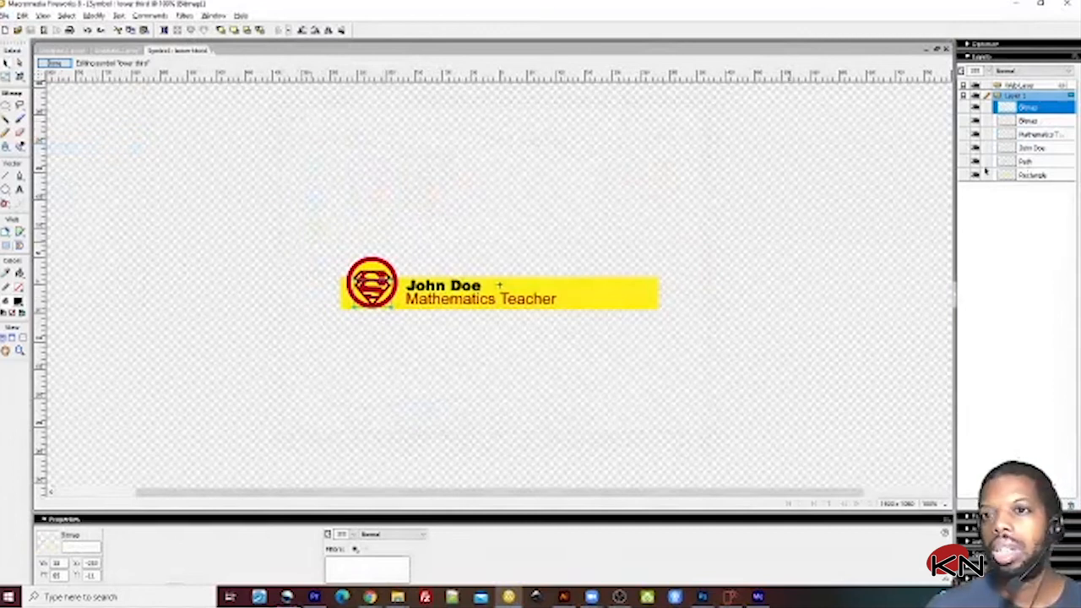
# Step: Delete the old logo bitmap, center the imported logo inside the circle, and finish editing the symbol
pyautogui.click(1027, 121)
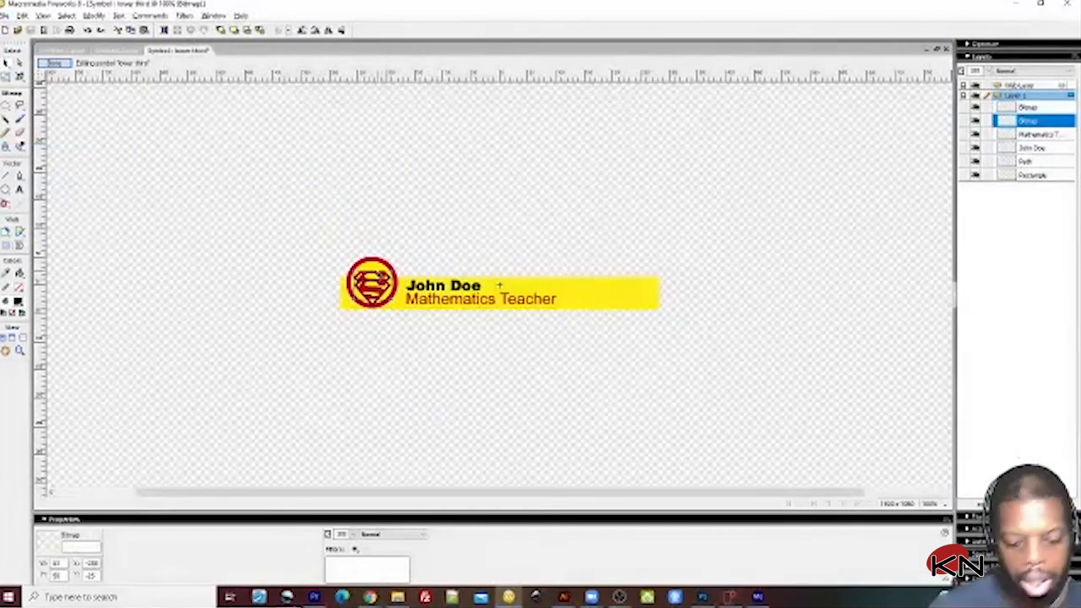
pyautogui.press('Delete')
pyautogui.moveTo(372, 293); pyautogui.dragTo(372, 284)
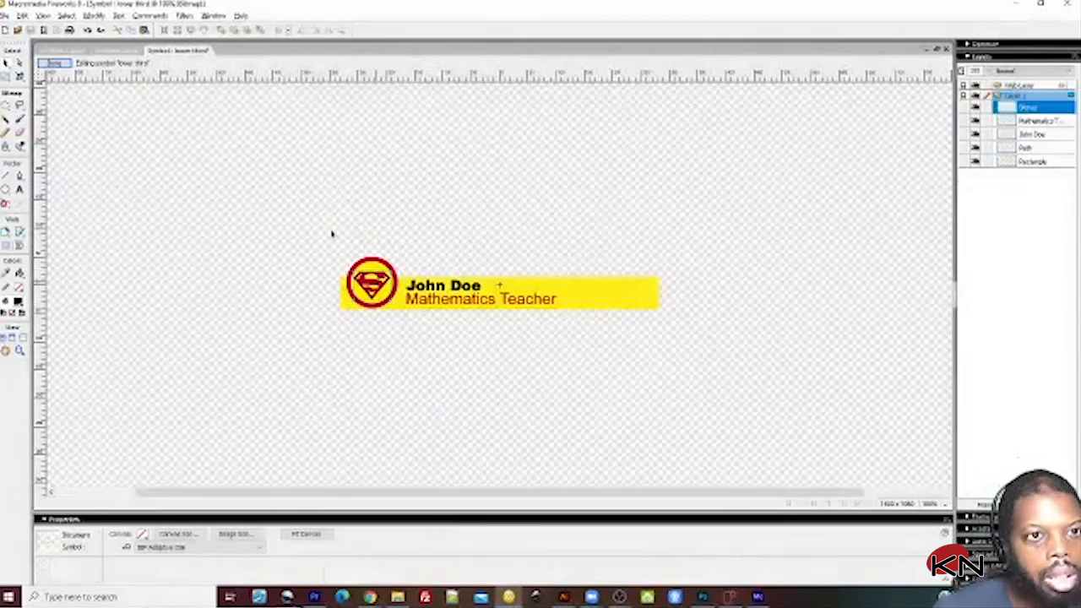
pyautogui.click(68, 65)
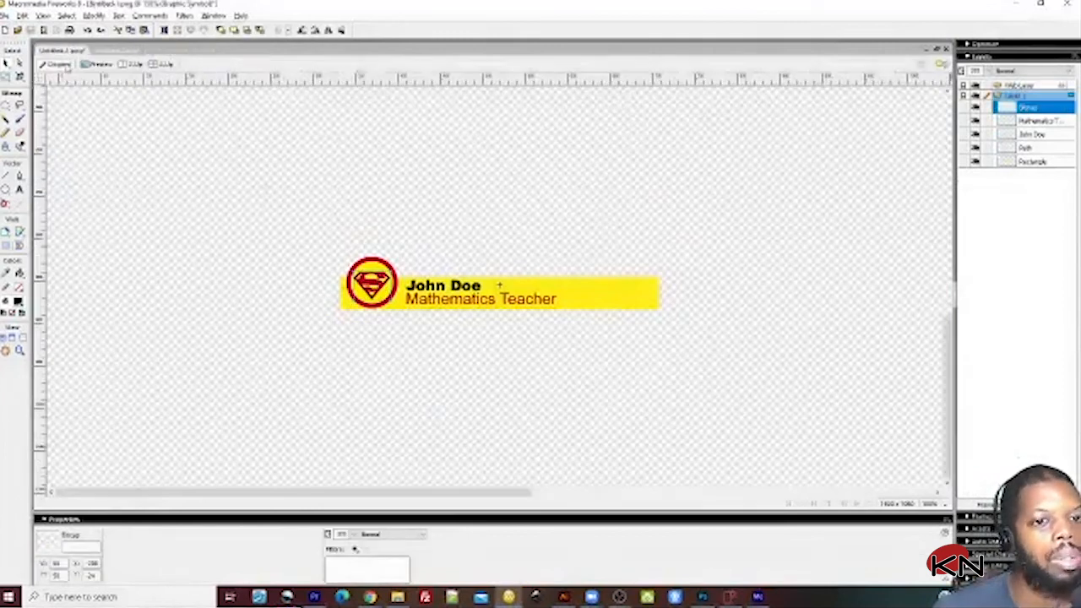
pyautogui.click(102, 259)
pyautogui.click(298, 315)
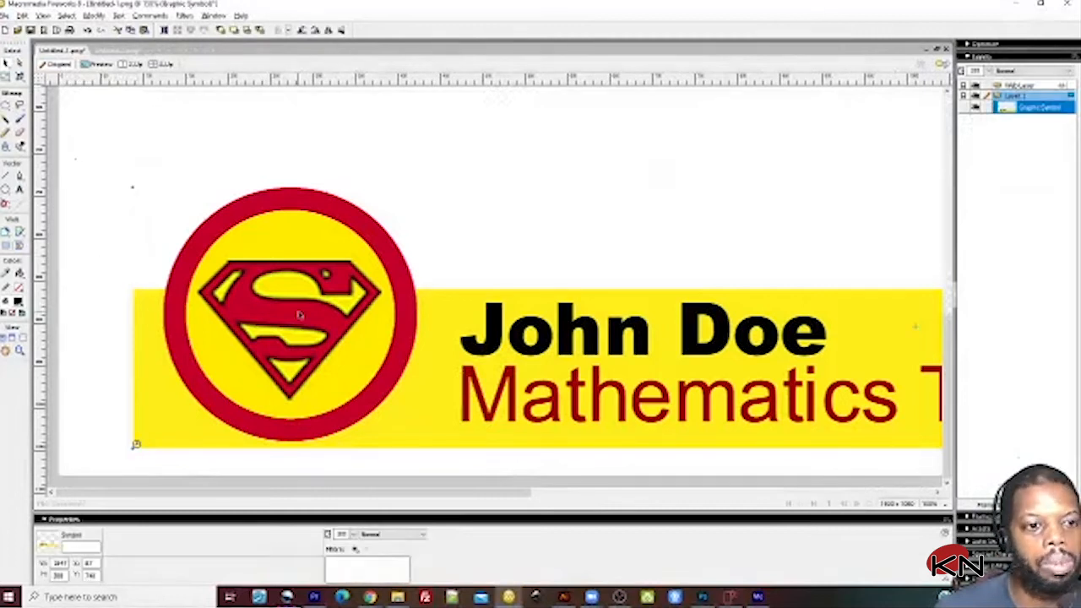
# Step: Import superman-logo directly into the Untitled-1 document at a large size over the lower third
pyautogui.click(6, 16)
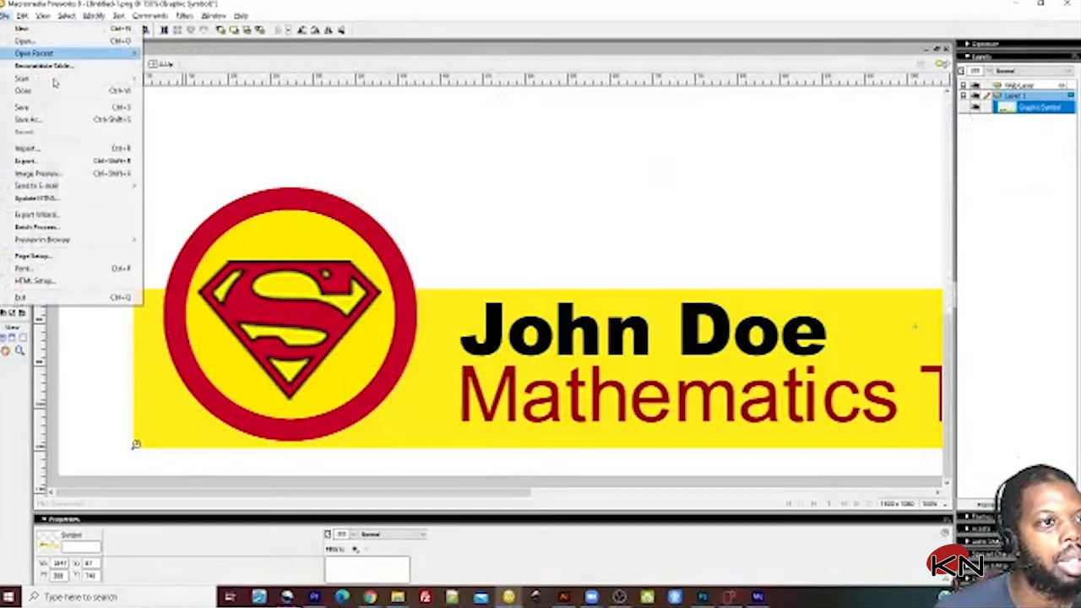
pyautogui.click(465, 193)
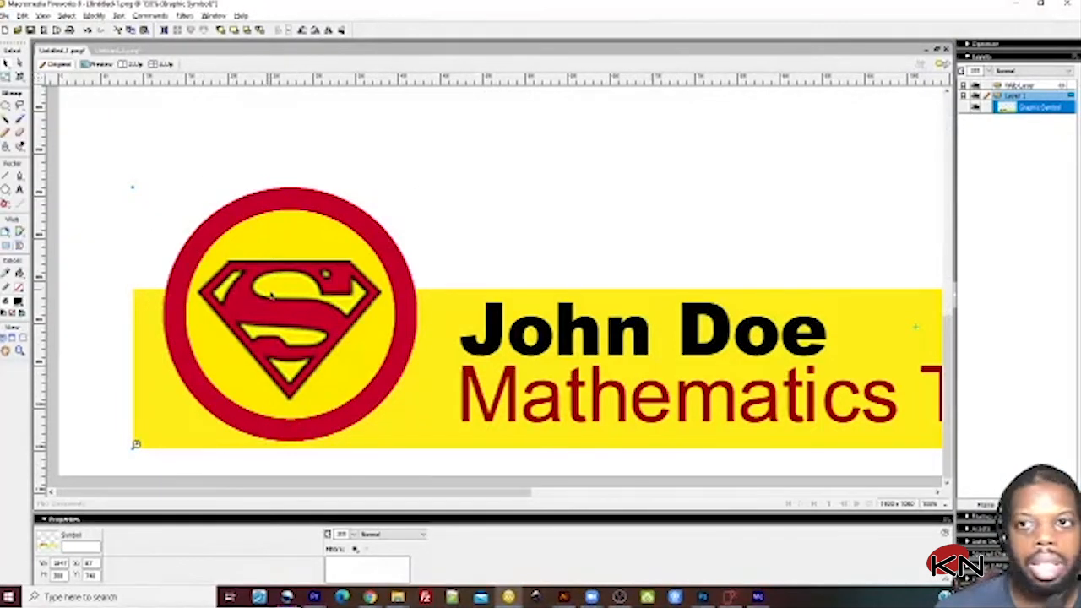
pyautogui.click(6, 15)
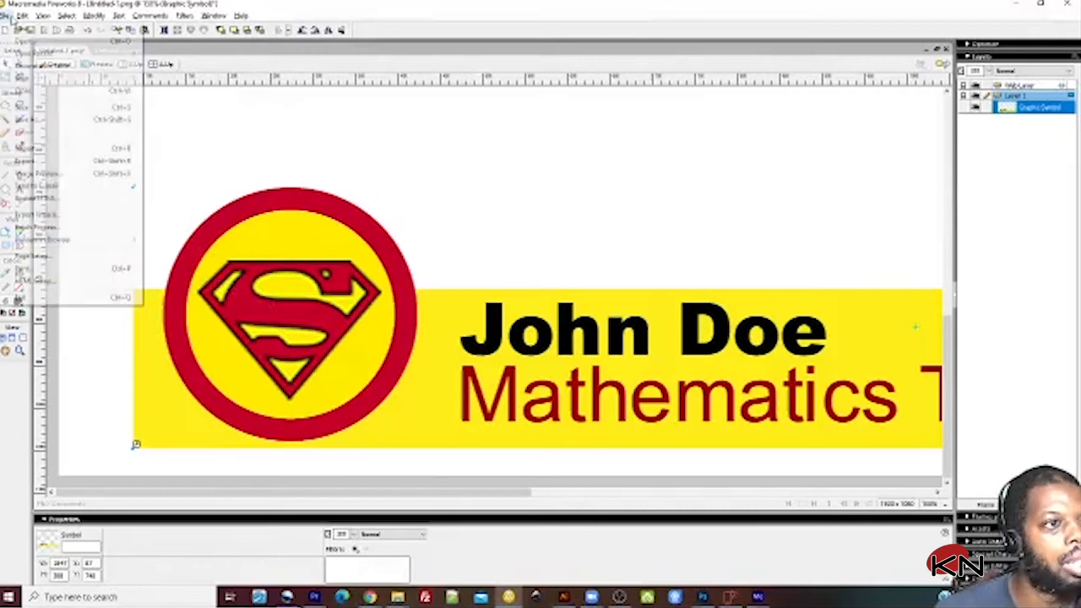
pyautogui.click(59, 149)
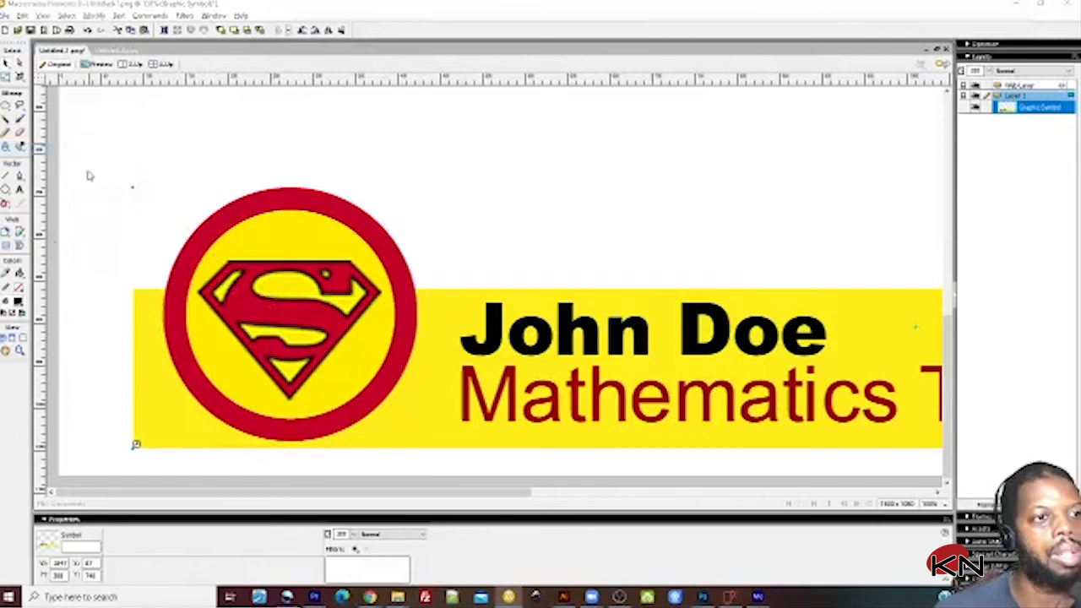
pyautogui.doubleClick(422, 198)
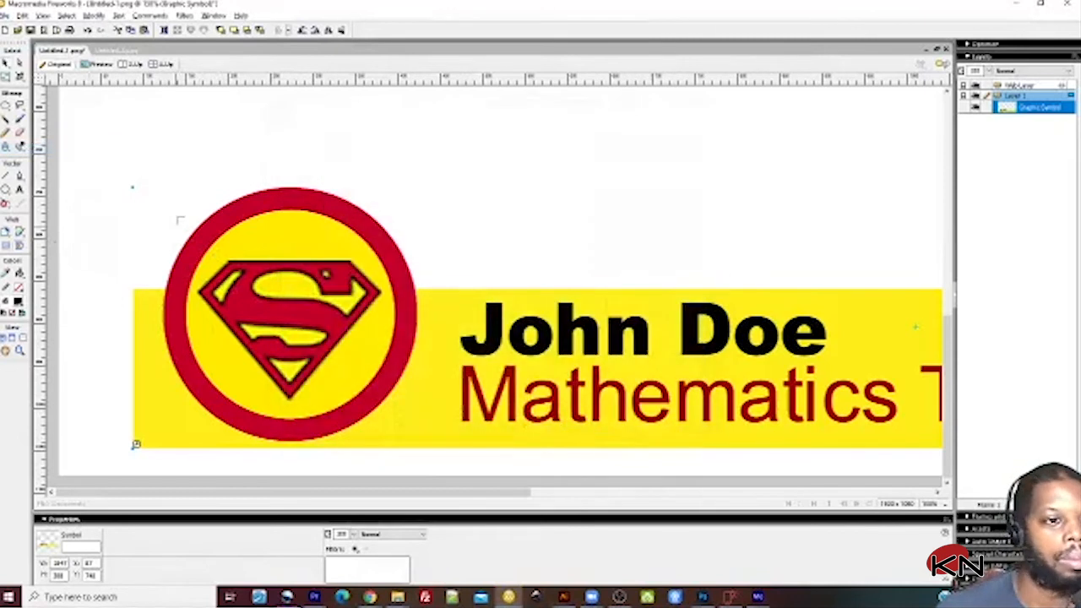
pyautogui.click(179, 419)
pyautogui.moveTo(386, 437); pyautogui.dragTo(376, 169)
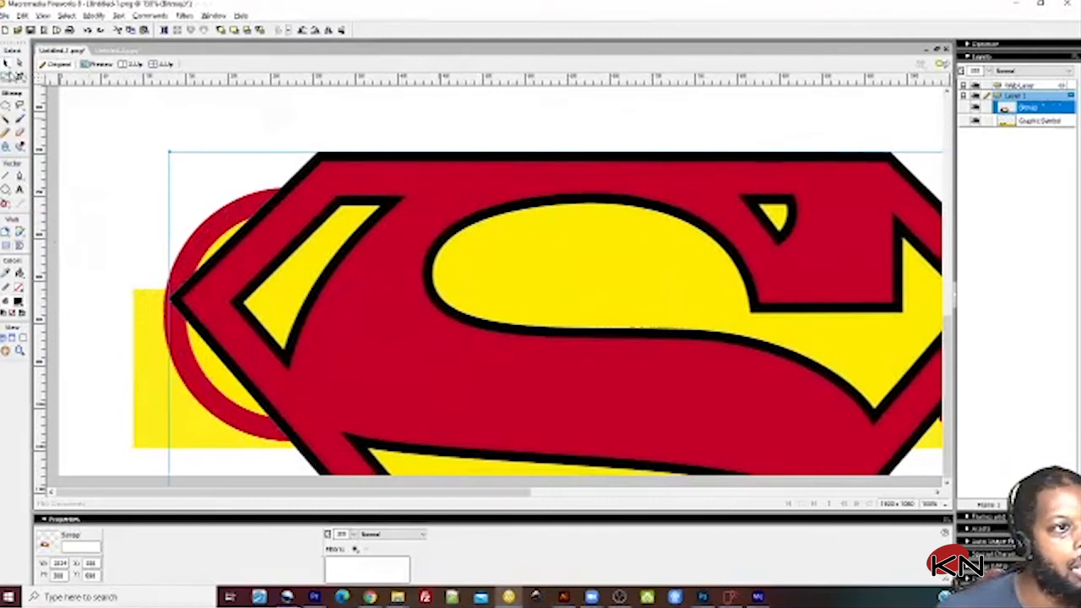
# Step: Scale the directly imported Superman logo down to fit inside the lower third's circle as a comparison, and remove it
pyautogui.click(7, 76)
pyautogui.moveTo(170, 152); pyautogui.dragTo(357, 327)
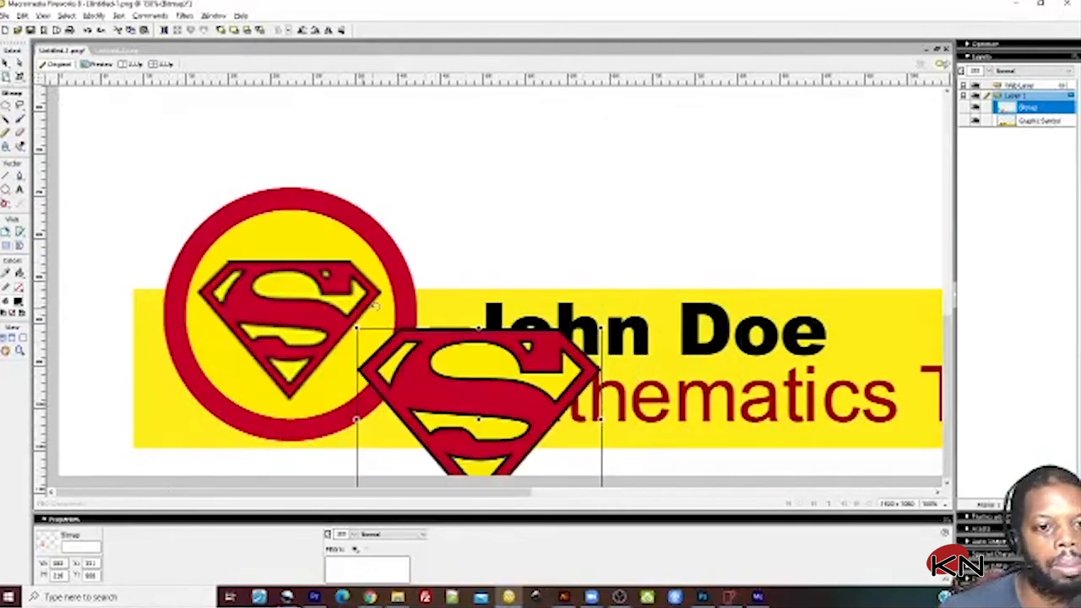
pyautogui.moveTo(262, 195); pyautogui.dragTo(231, 163)
pyautogui.moveTo(266, 199); pyautogui.dragTo(253, 287)
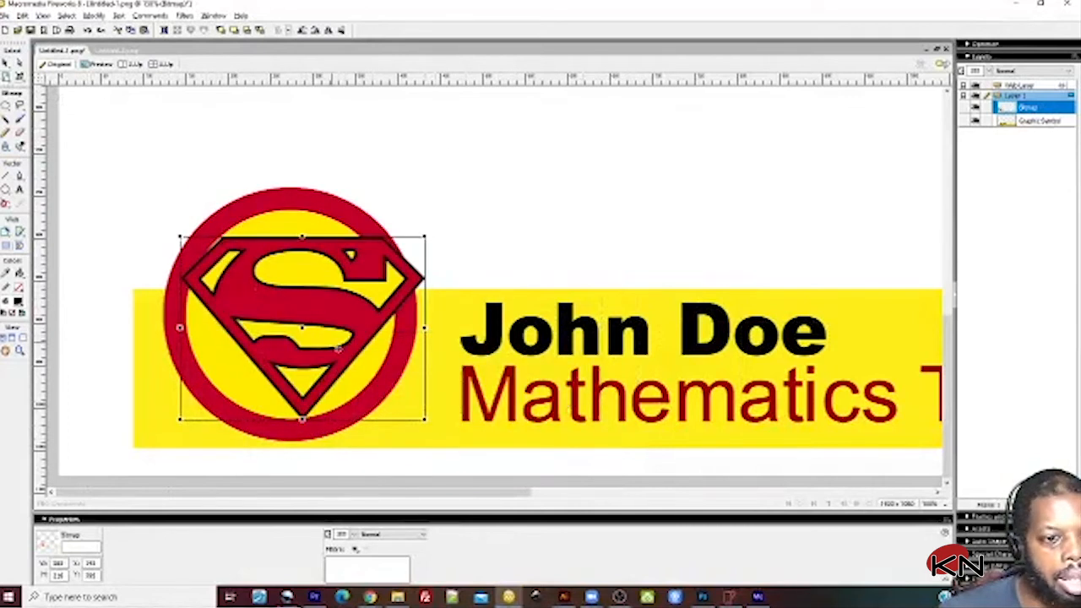
pyautogui.moveTo(419, 241); pyautogui.dragTo(392, 260)
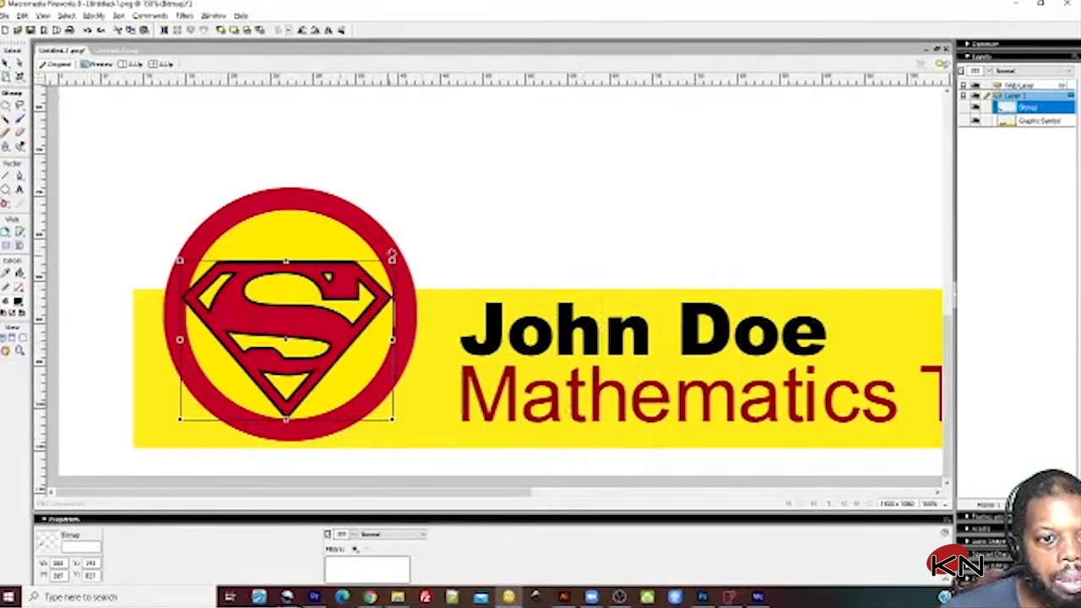
pyautogui.moveTo(179, 420); pyautogui.dragTo(193, 405)
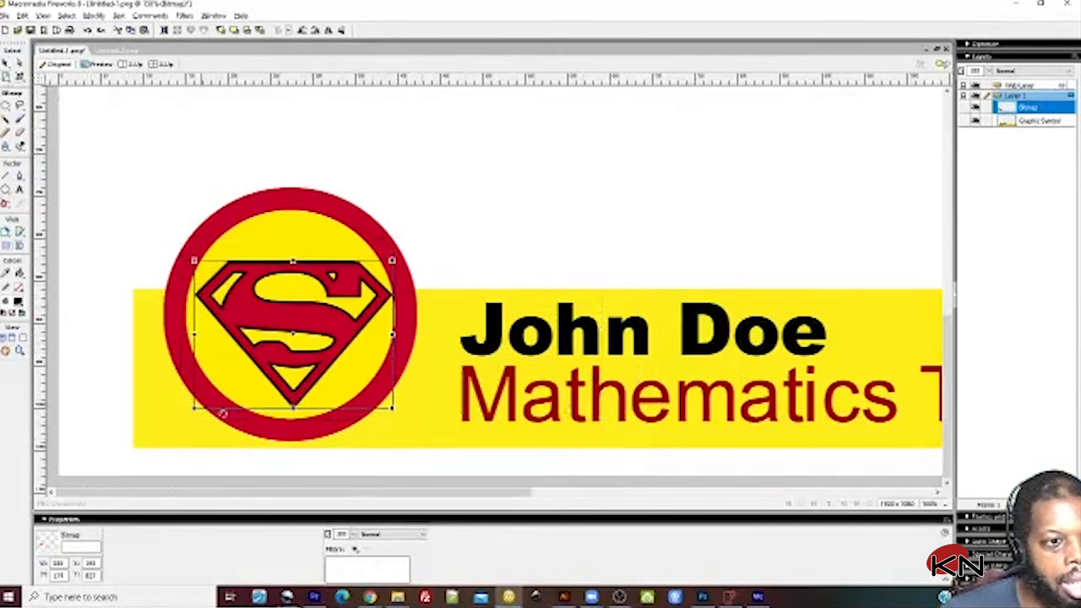
pyautogui.moveTo(278, 312); pyautogui.dragTo(276, 314)
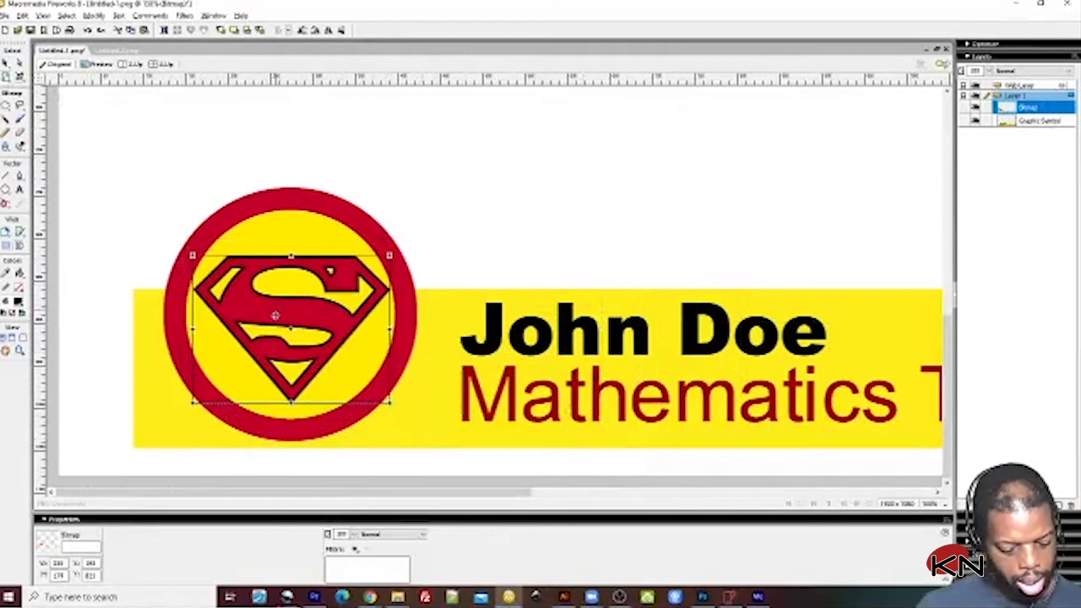
pyautogui.hotkey('ctrl', 'd')
# Step: Replace the surname in the lower third symbol's name text with "t" and compare the symbol in both open documents
pyautogui.doubleClick(276, 318)
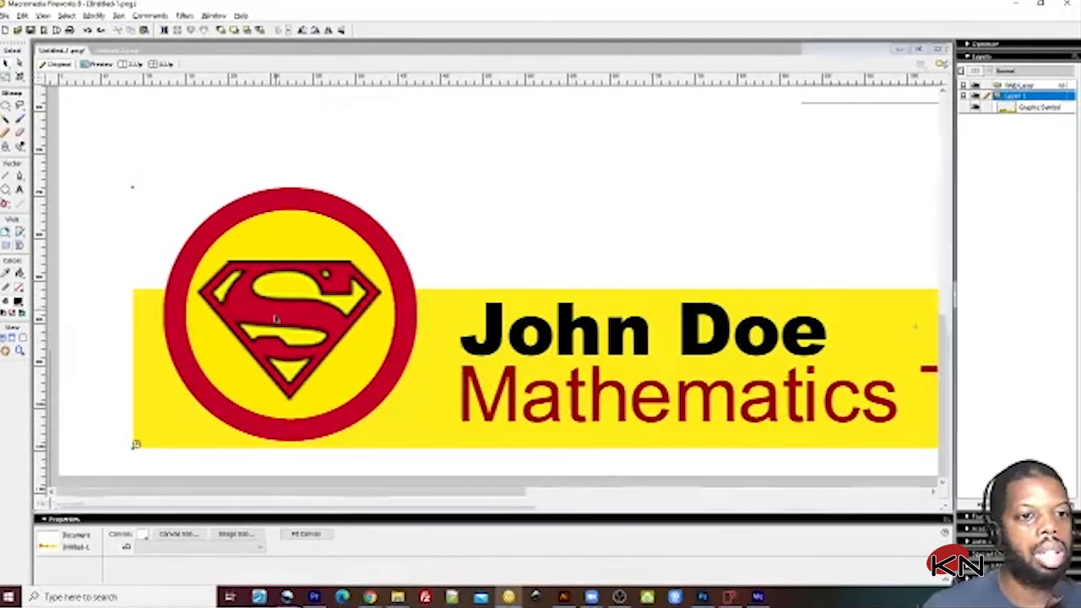
pyautogui.click(403, 199)
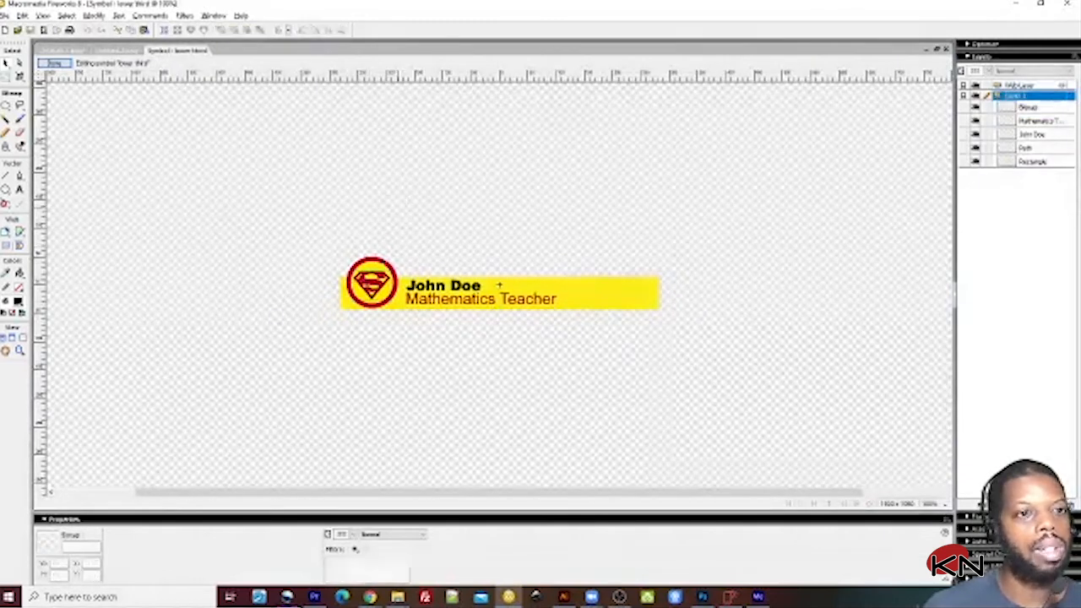
pyautogui.click(378, 281)
pyautogui.click(443, 289)
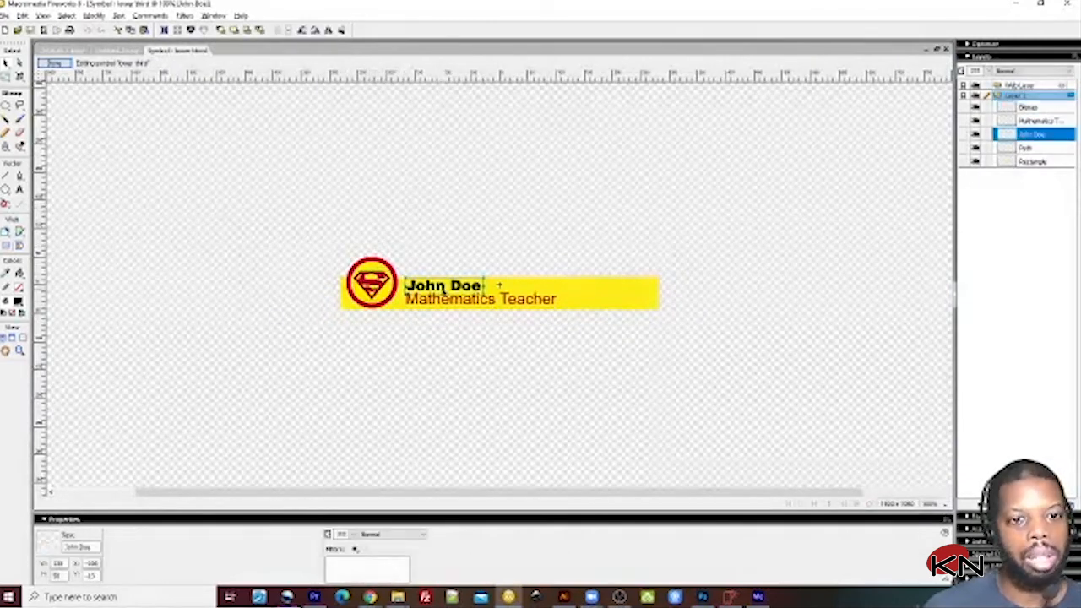
pyautogui.doubleClick(443, 291)
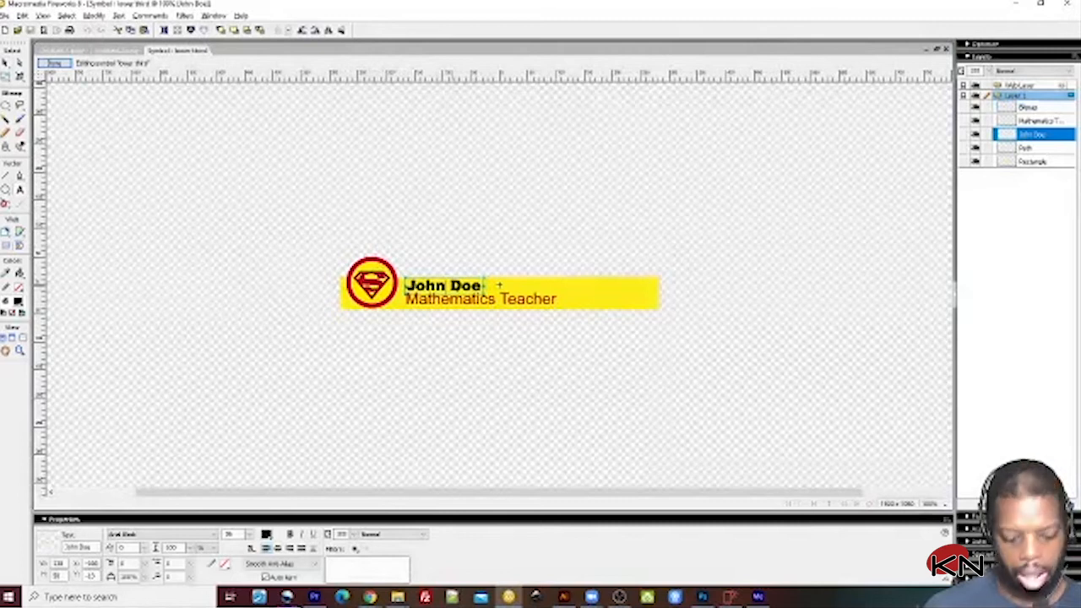
pyautogui.doubleClick(446, 287)
pyautogui.write('t')
pyautogui.click(44, 63)
pyautogui.click(128, 53)
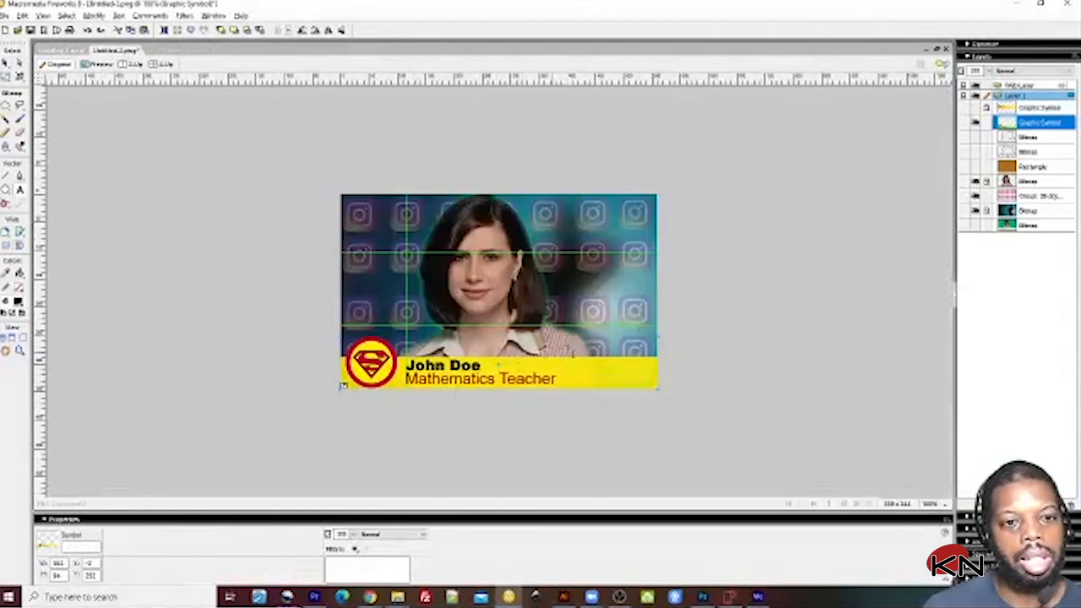
pyautogui.click(63, 51)
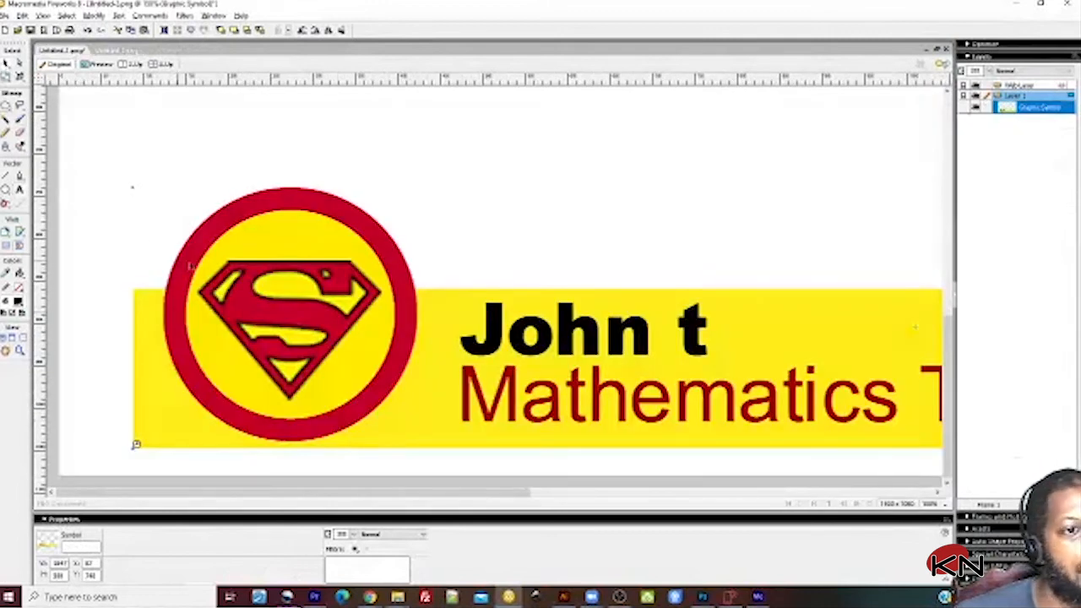
# Step: Open the lower third symbol for editing and replace its logo bitmap with the larger Superman logo, scaled down to the circle
pyautogui.doubleClick(227, 267)
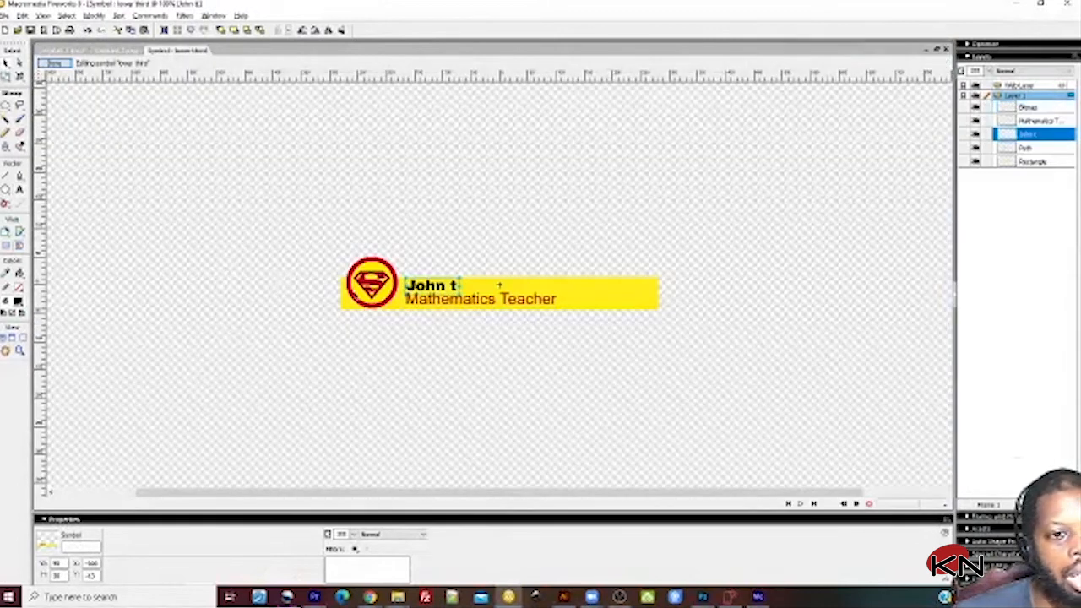
pyautogui.click(374, 284)
pyautogui.press('Delete')
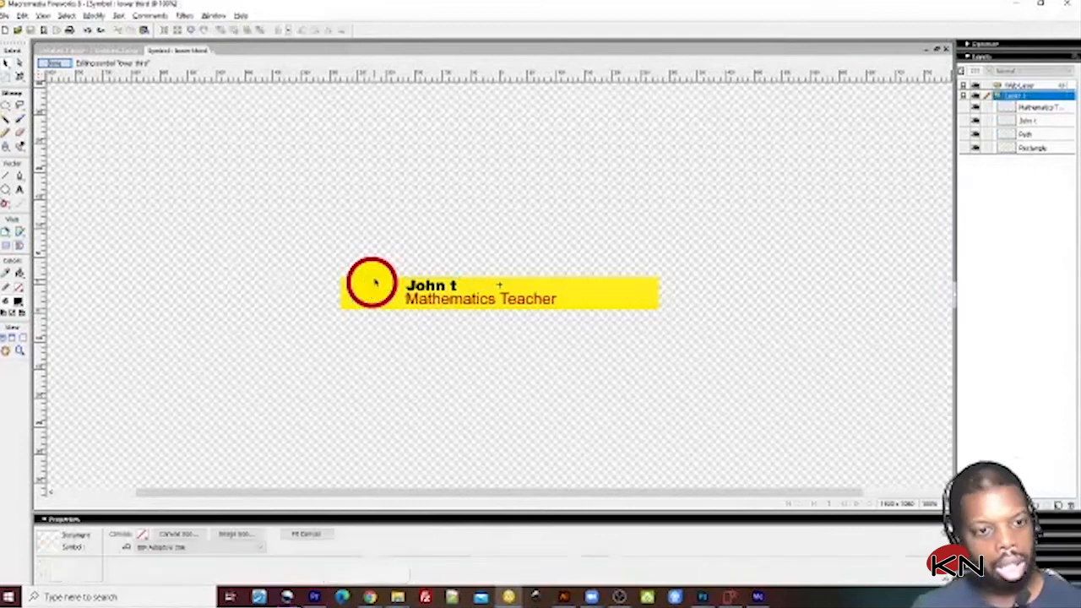
pyautogui.hotkey('ctrl', 'z')
pyautogui.moveTo(451, 264); pyautogui.dragTo(336, 277)
pyautogui.click(6, 76)
pyautogui.moveTo(307, 345); pyautogui.dragTo(347, 316)
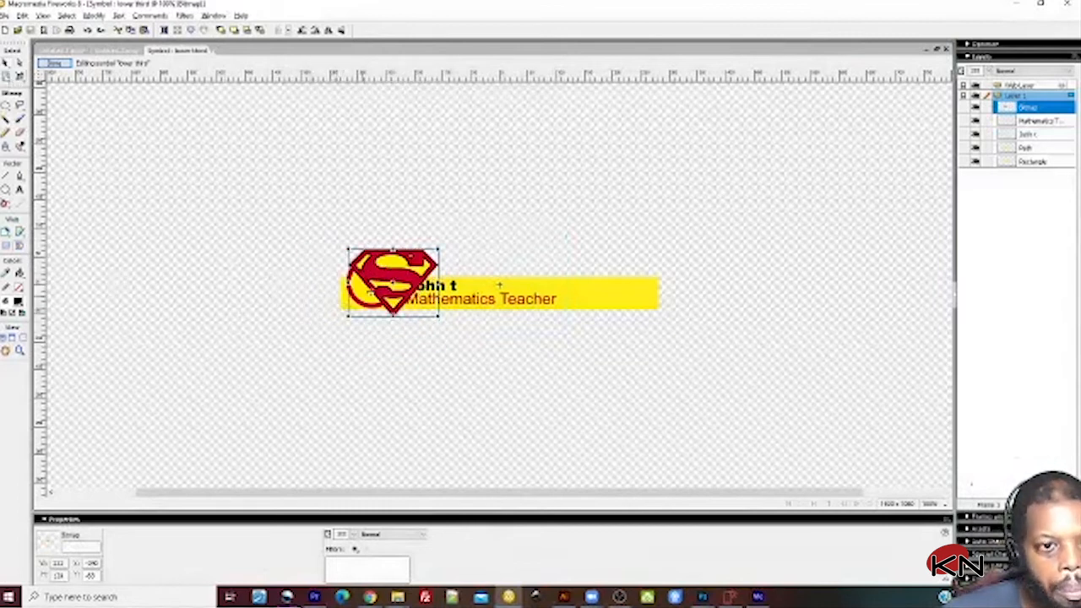
pyautogui.moveTo(439, 250); pyautogui.dragTo(385, 288)
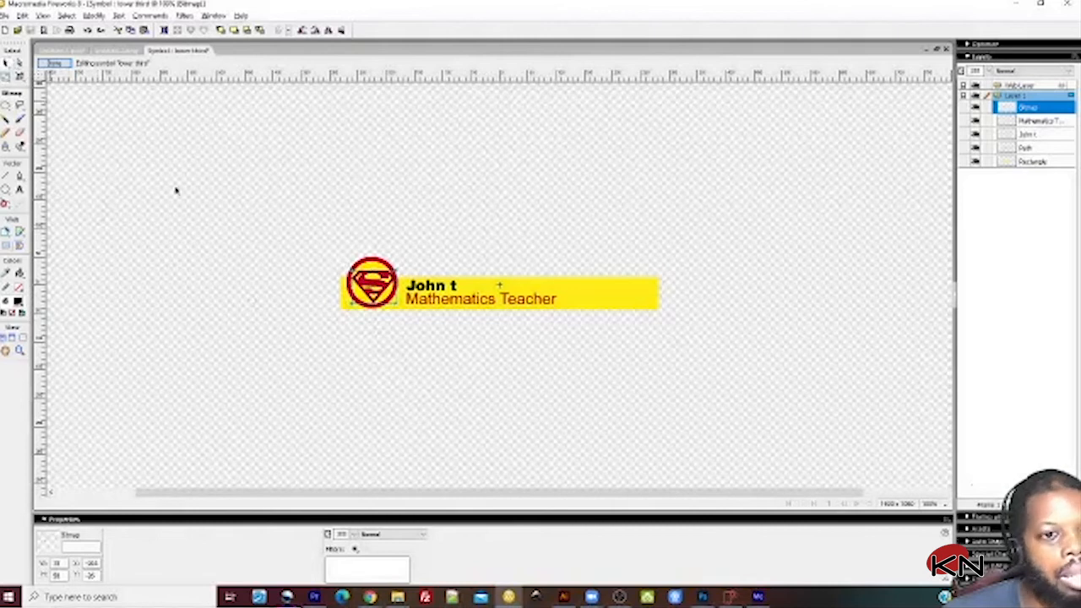
# Step: Replace the name text in the lower third symbol with the teacher's new full name and finish editing the symbol
pyautogui.click(446, 287)
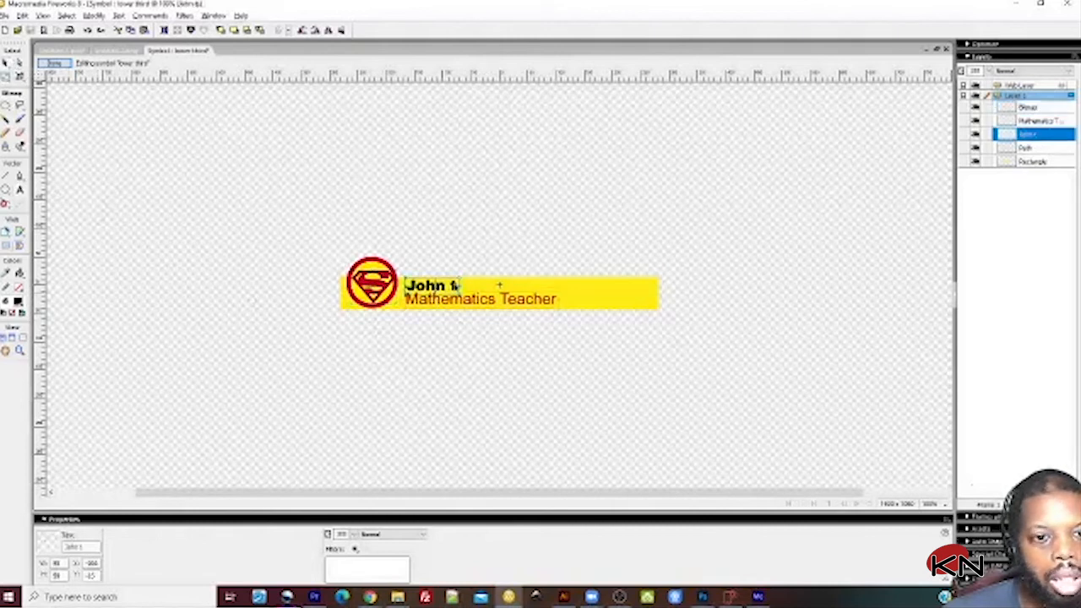
pyautogui.doubleClick(453, 286)
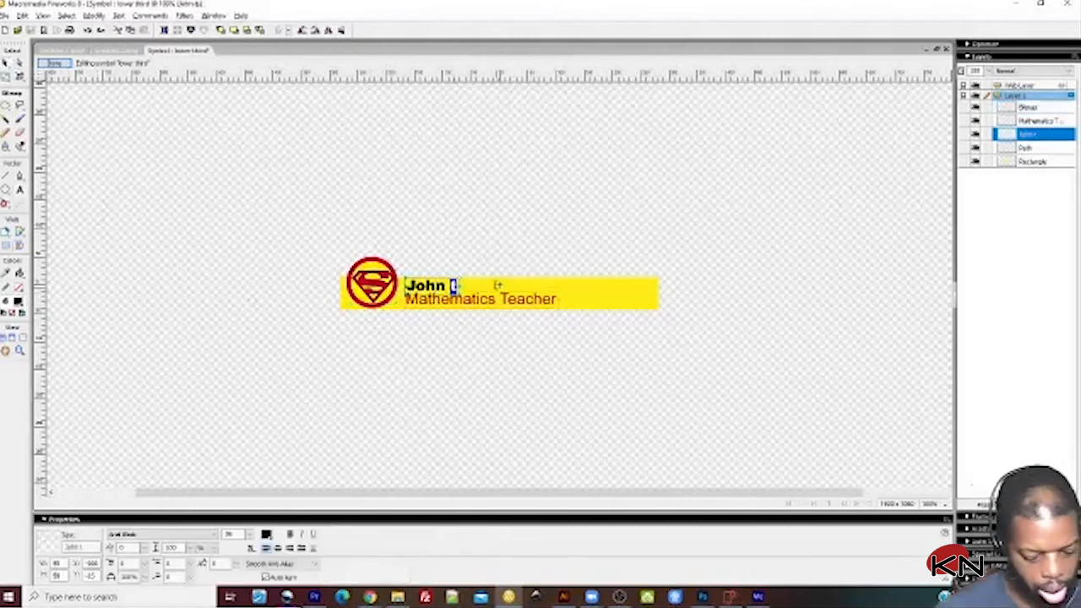
pyautogui.press('BackSpace')
pyautogui.press('BackSpace')
pyautogui.press('BackSpace')
pyautogui.press('BackSpace')
pyautogui.press('BackSpace')
pyautogui.write('a')
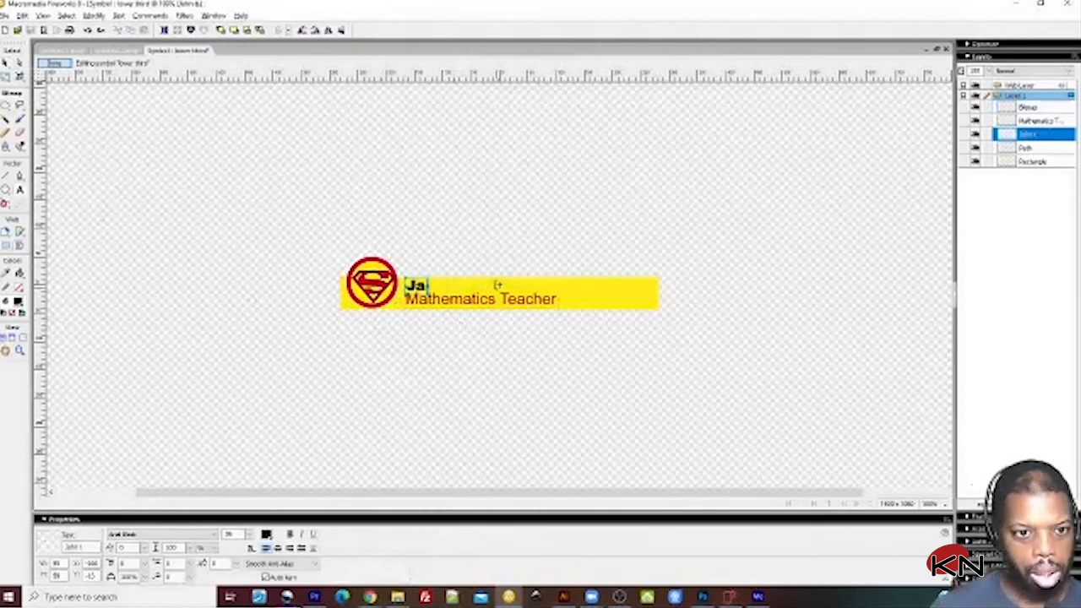
pyautogui.write('ne Dow')
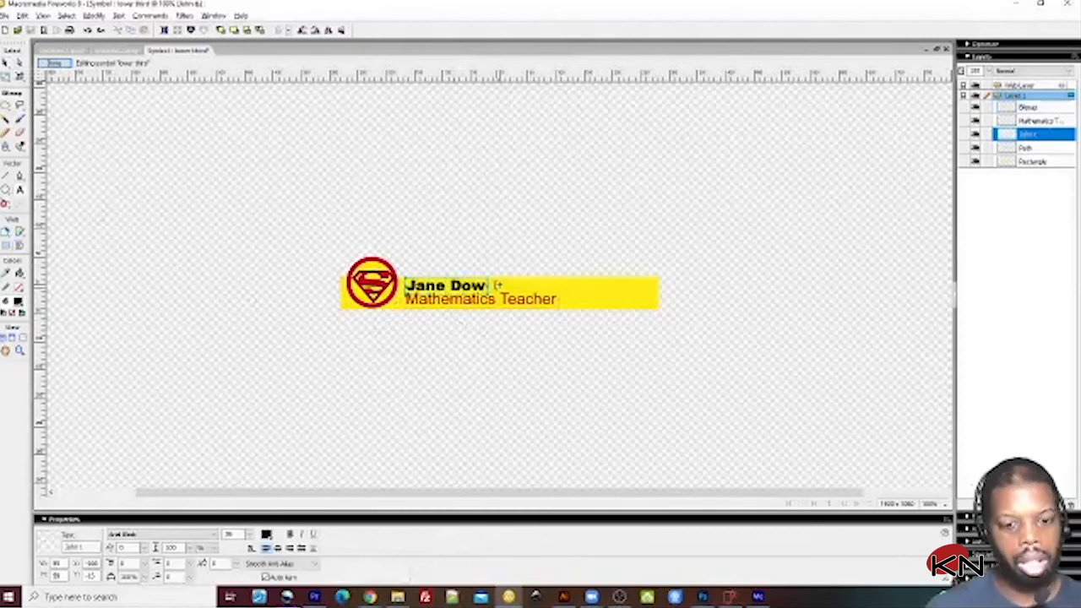
pyautogui.press('BackSpace')
pyautogui.write('e')
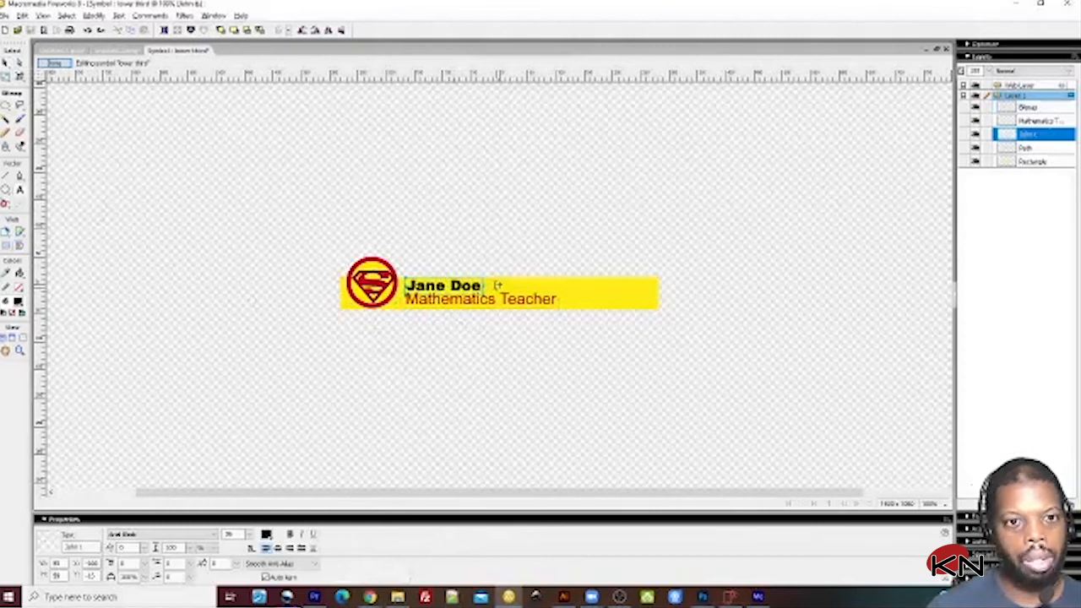
pyautogui.click(53, 64)
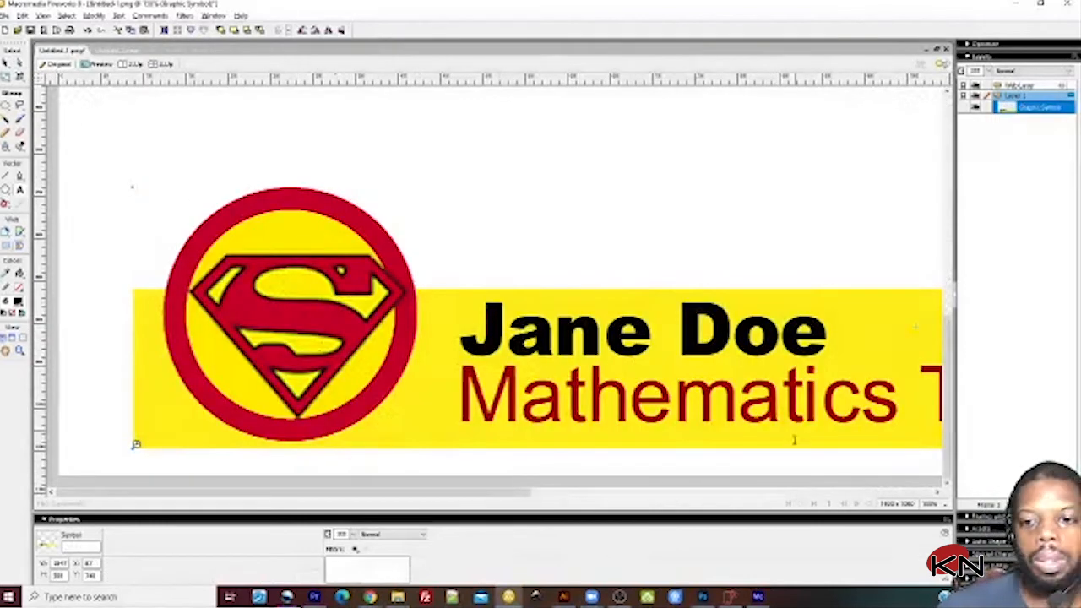
# Step: Scale the lower third symbol up from its upper-left corner until it reaches the left edge of the canvas
pyautogui.click(930, 504)
pyautogui.click(992, 391)
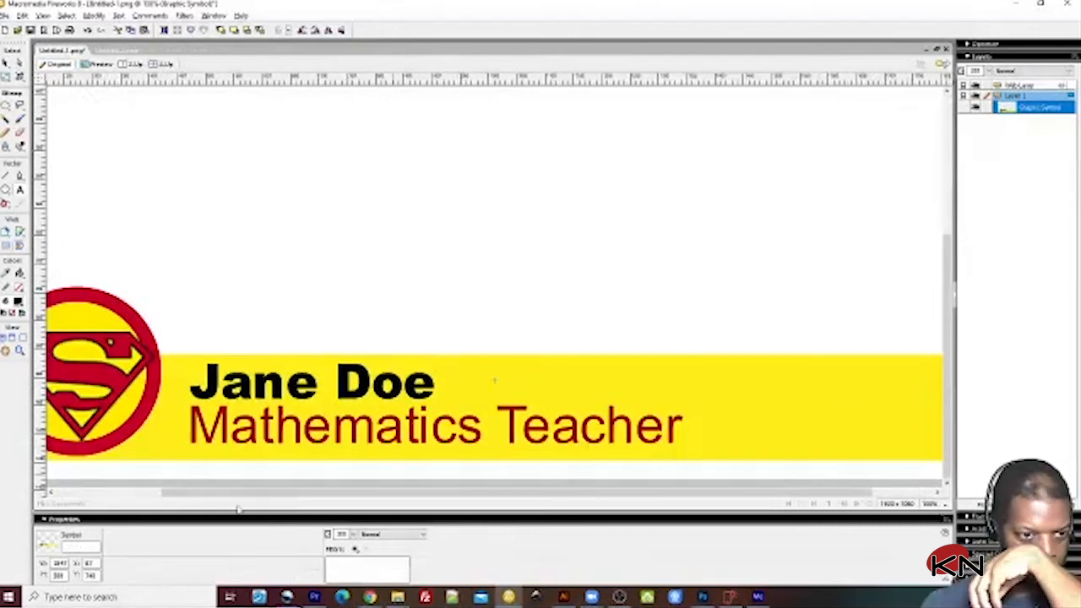
pyautogui.moveTo(239, 493); pyautogui.dragTo(104, 453)
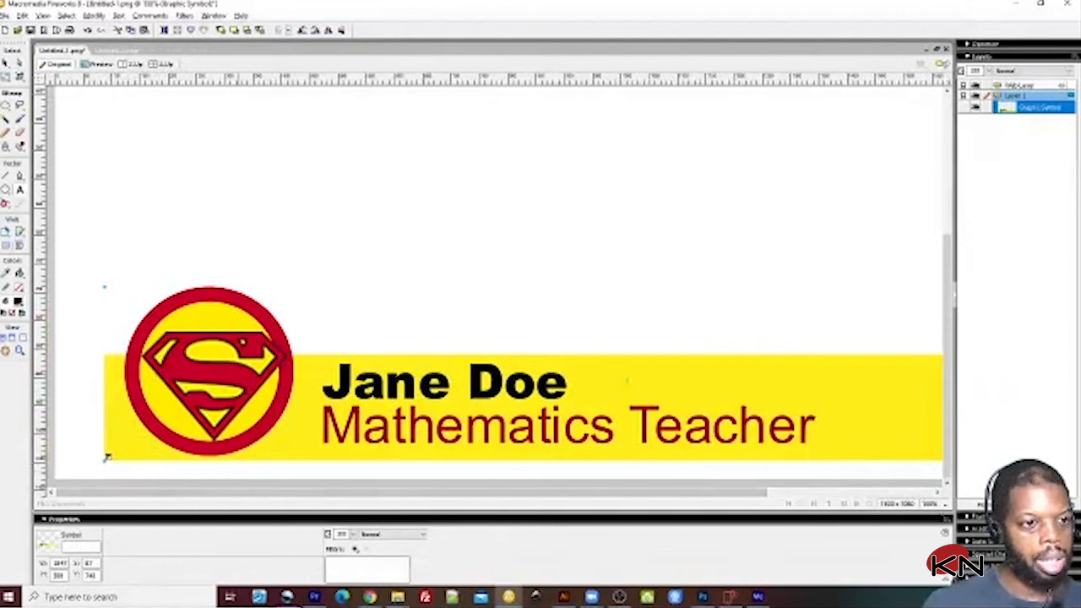
pyautogui.click(931, 504)
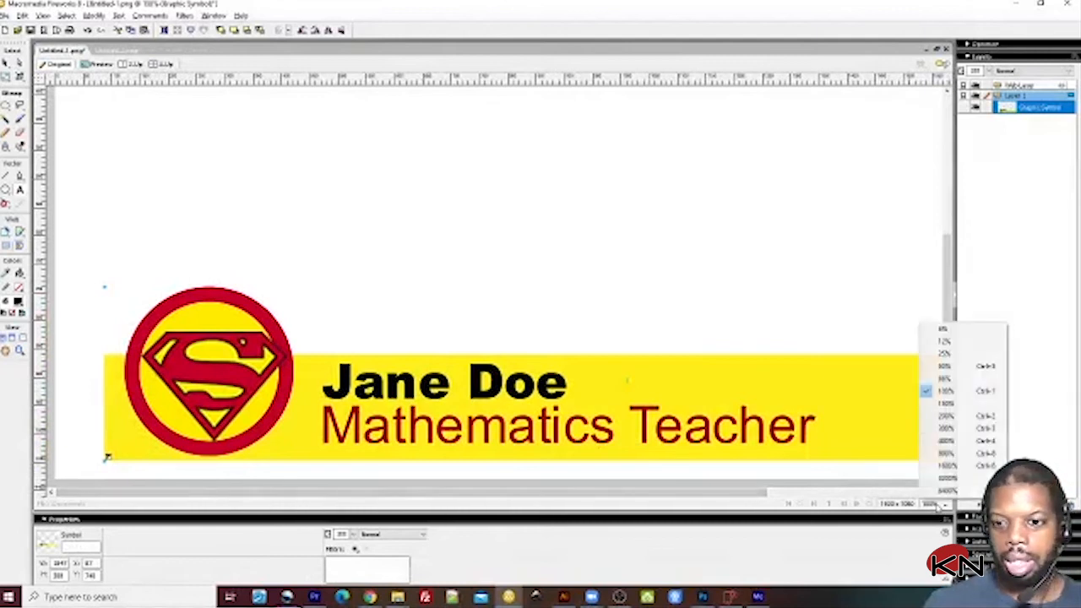
pyautogui.click(969, 380)
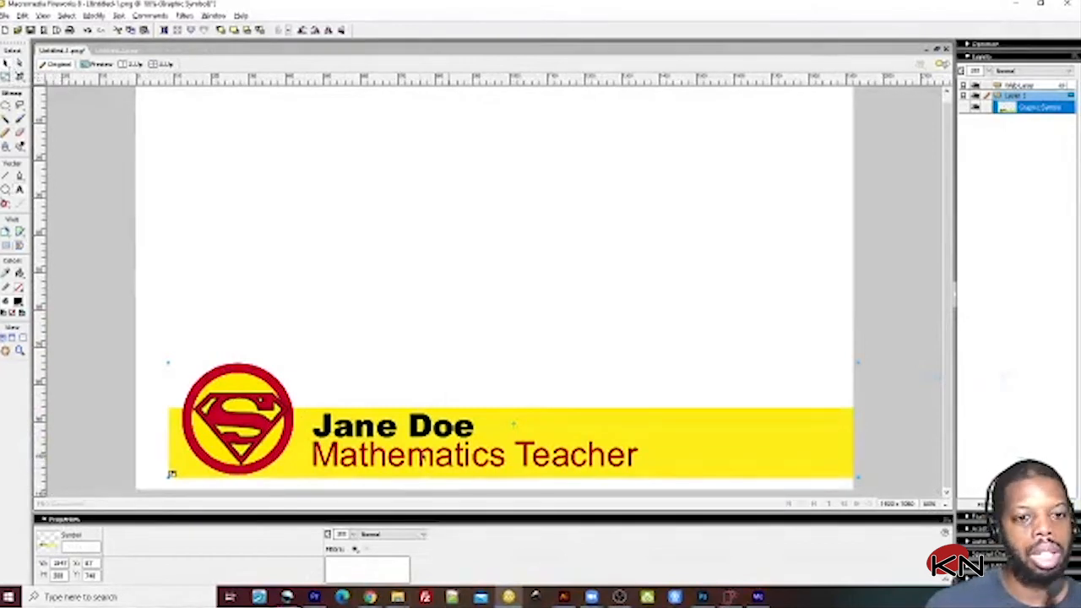
pyautogui.click(6, 77)
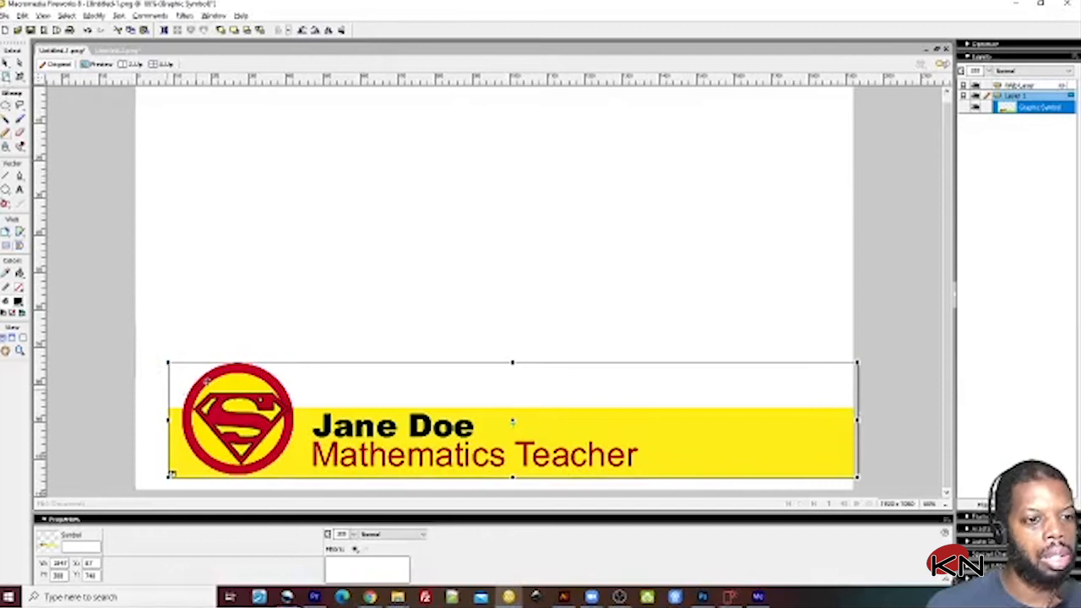
pyautogui.moveTo(169, 362); pyautogui.dragTo(139, 350)
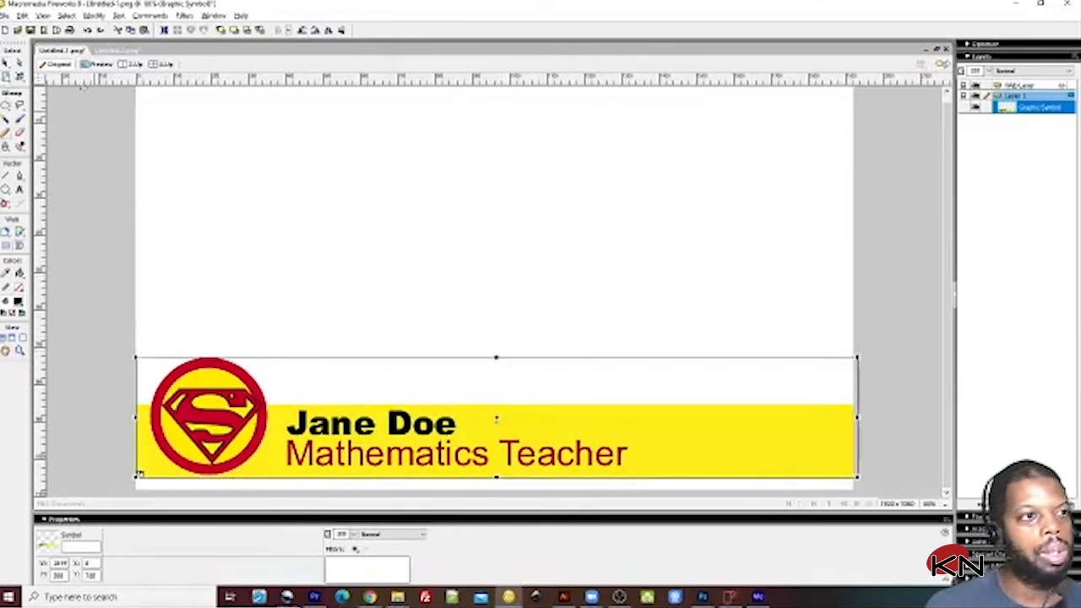
# Step: Move the lower third symbol down so it sits flush with the bottom edge of the canvas, and deselect it
pyautogui.click(7, 64)
pyautogui.click(107, 181)
pyautogui.moveTo(359, 428); pyautogui.dragTo(357, 438)
pyautogui.click(113, 234)
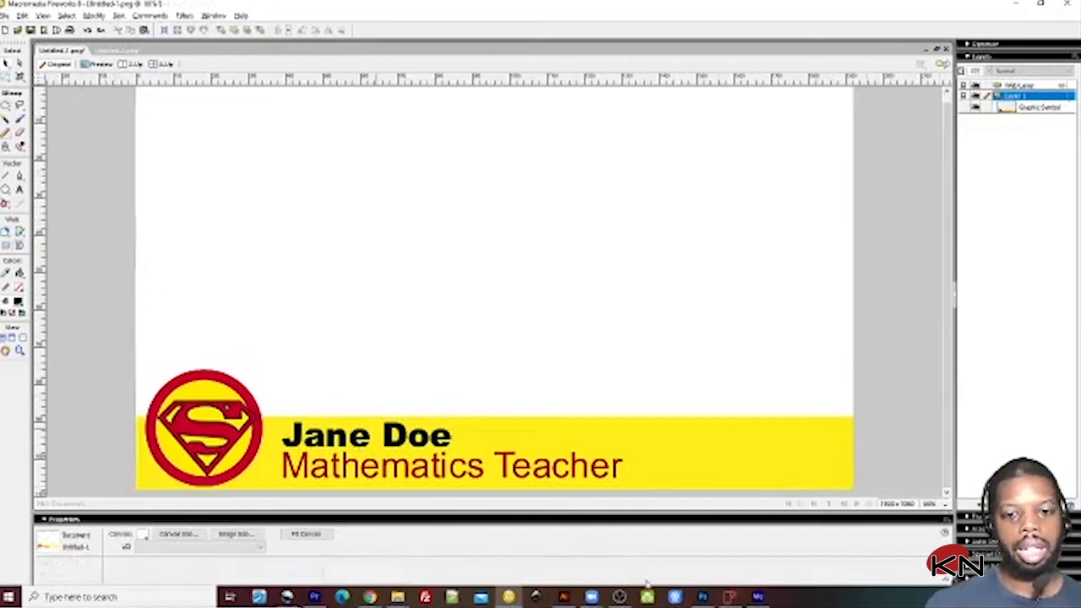
# Step: Switch to OpenShot Video Editor, look over the video clips on the timeline tracks, and return to Fireworks
pyautogui.click(287, 597)
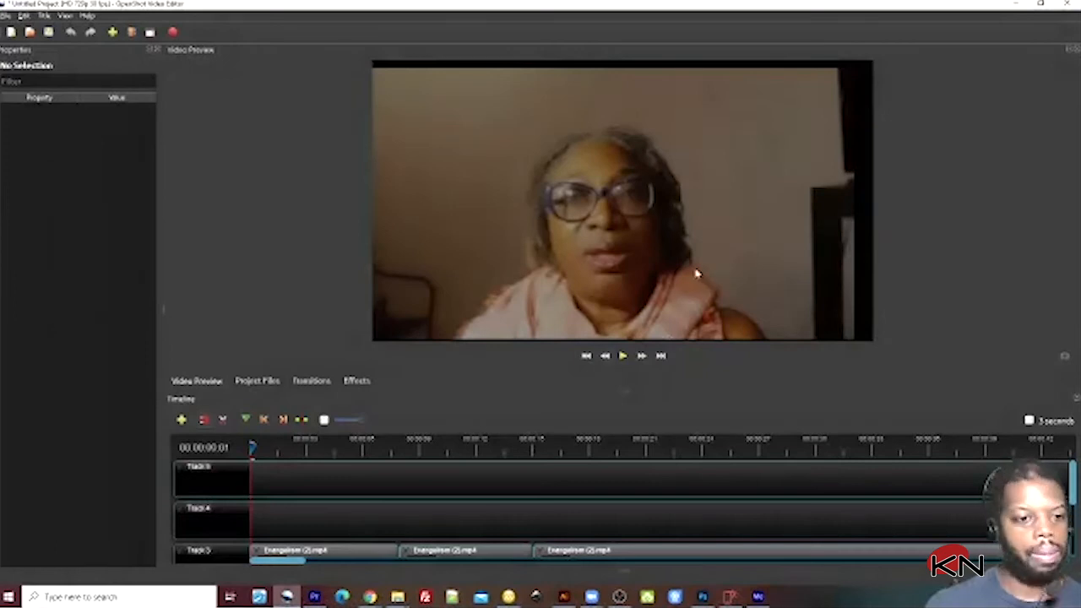
pyautogui.scroll(-2, 371, 482)
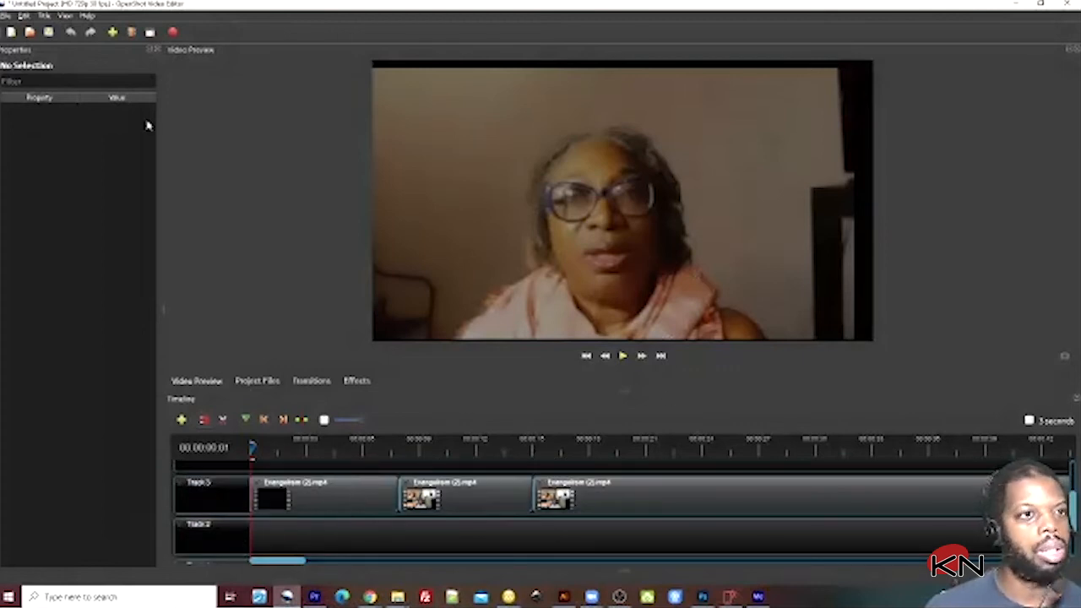
pyautogui.hotkey('alt', 'Tab')
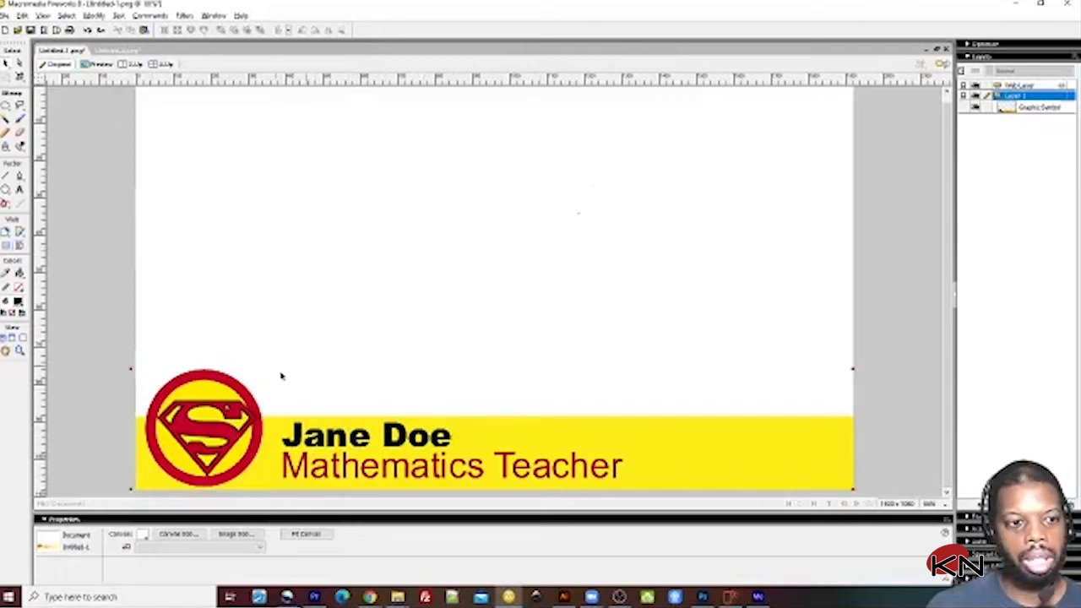
# Step: Set the Untitled-1 document's canvas color to transparent and inspect the lower third against it
pyautogui.click(142, 538)
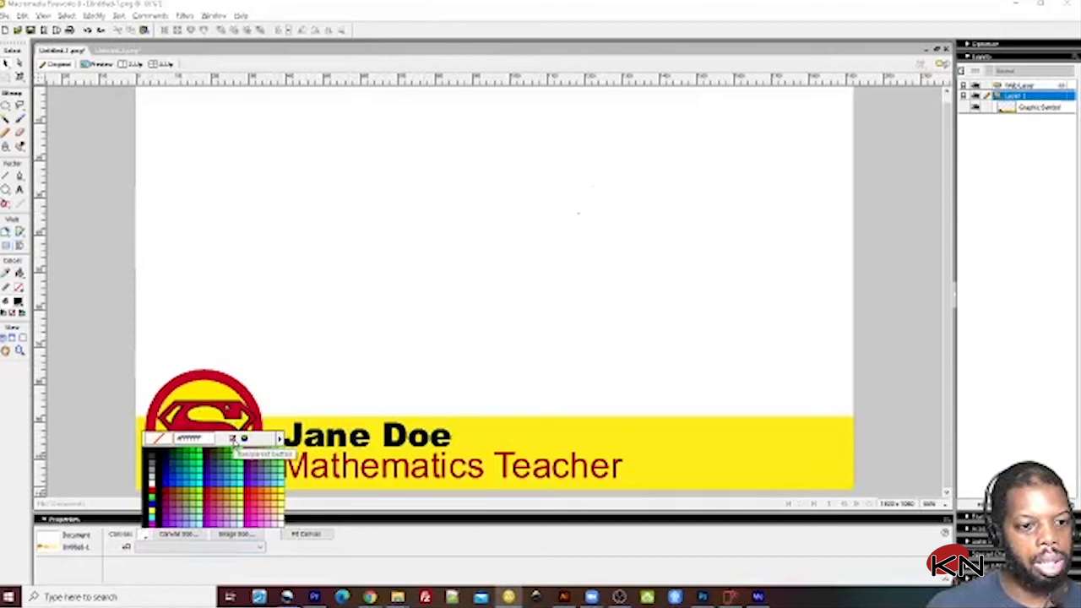
pyautogui.click(234, 440)
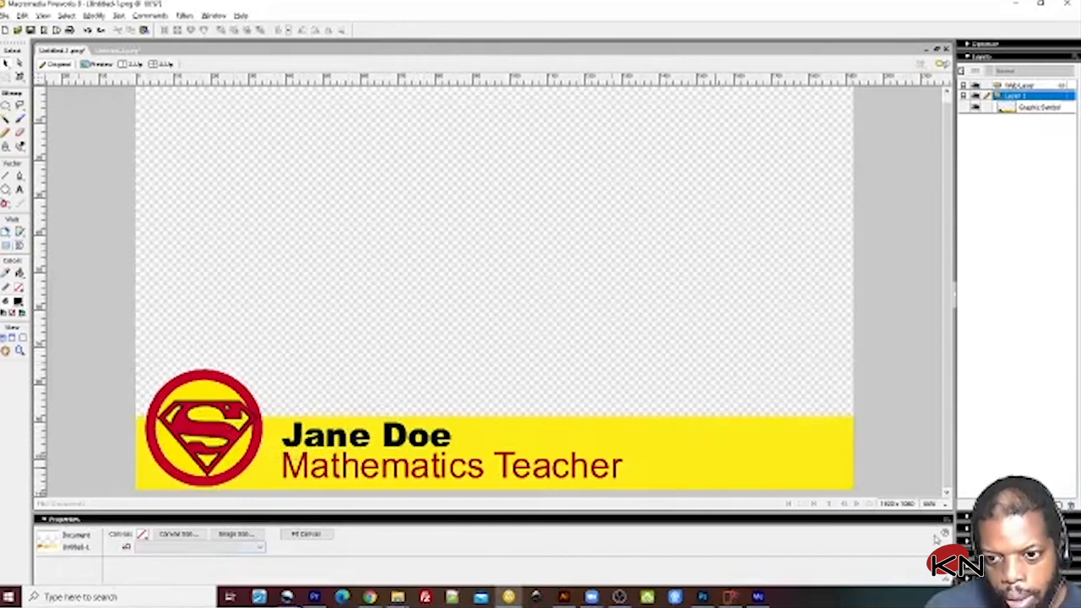
pyautogui.click(929, 503)
pyautogui.click(933, 390)
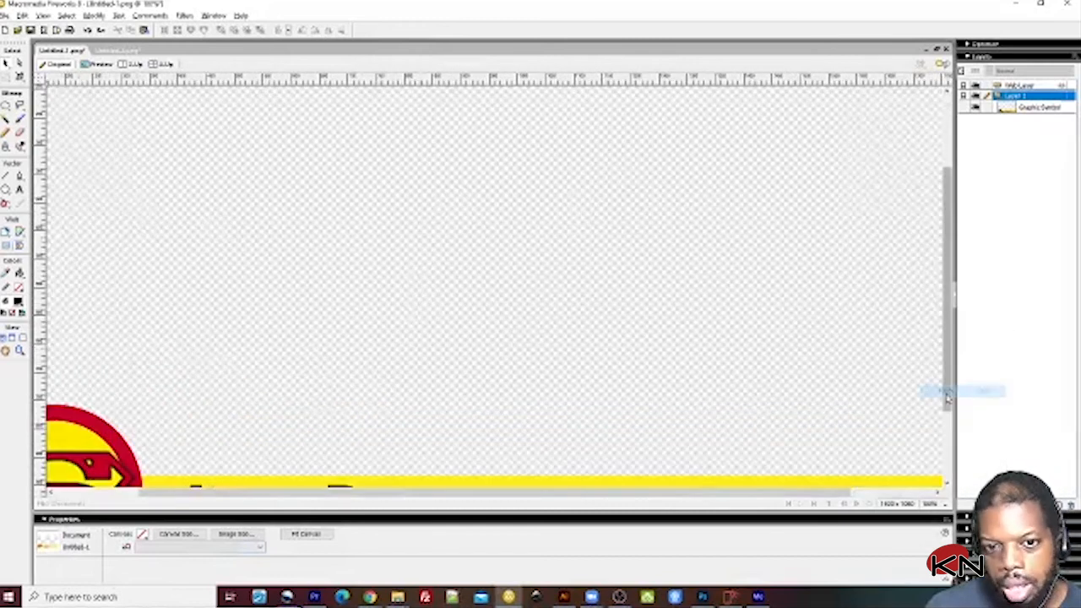
pyautogui.scroll(-3, 929, 439)
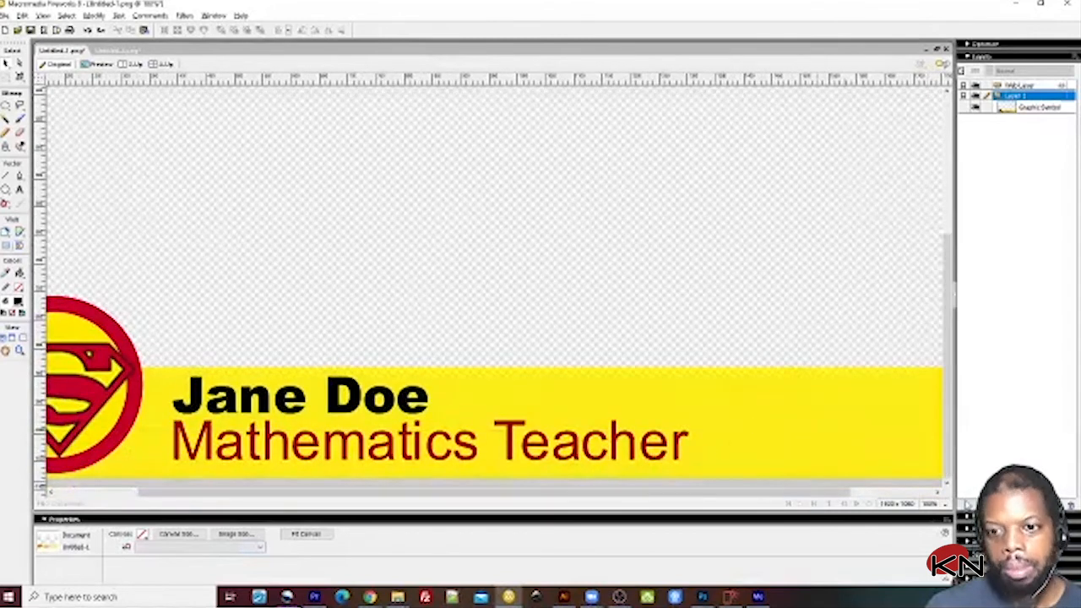
pyautogui.click(929, 503)
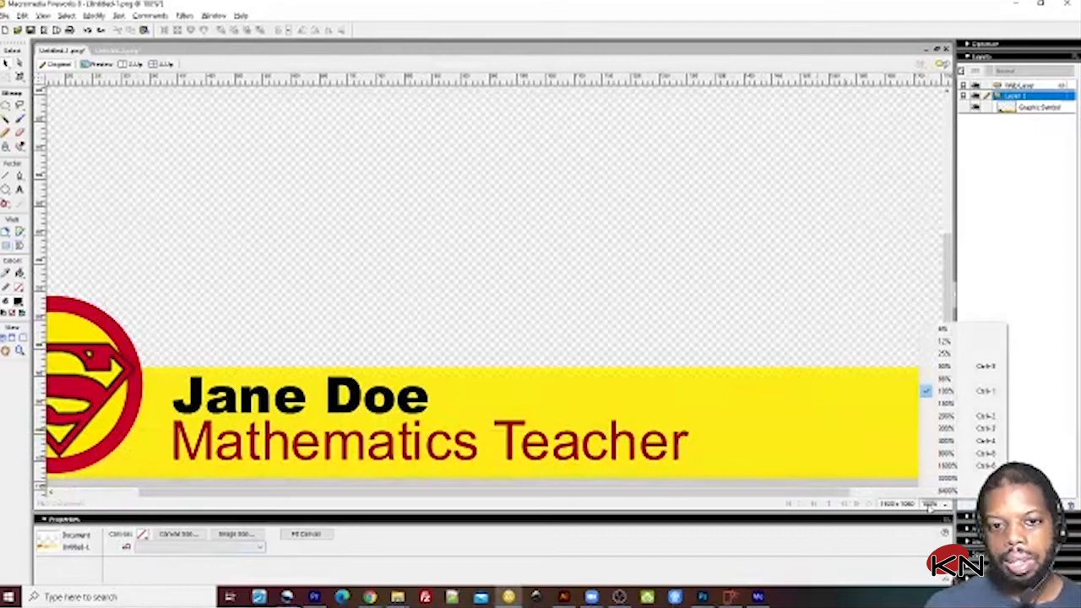
pyautogui.click(955, 384)
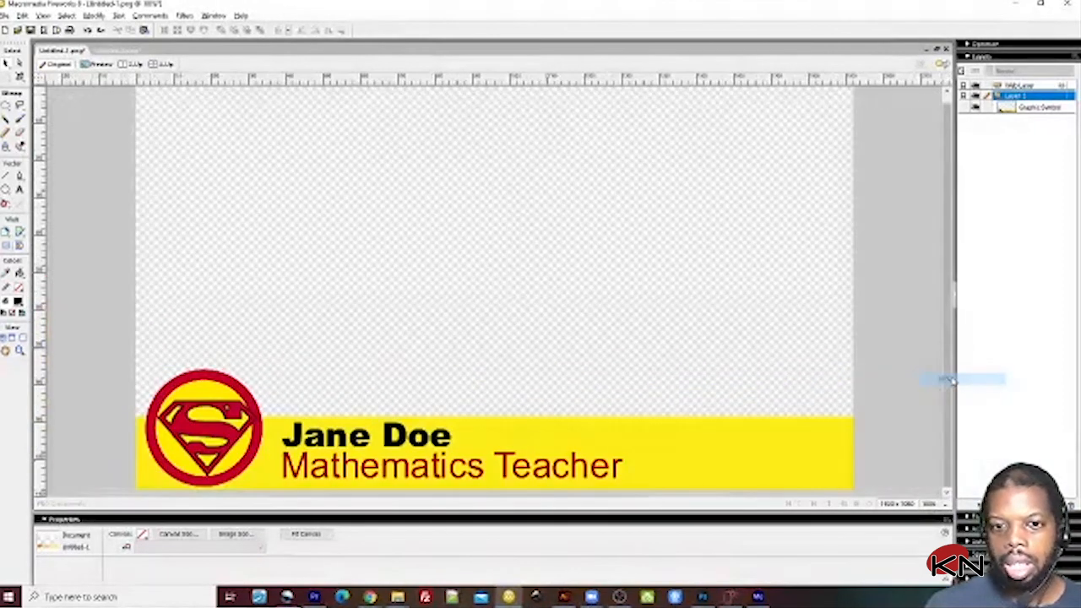
# Step: Open the lower third symbol for editing, slightly reduce the yellow rectangle's opacity, and finish editing the symbol
pyautogui.doubleClick(755, 473)
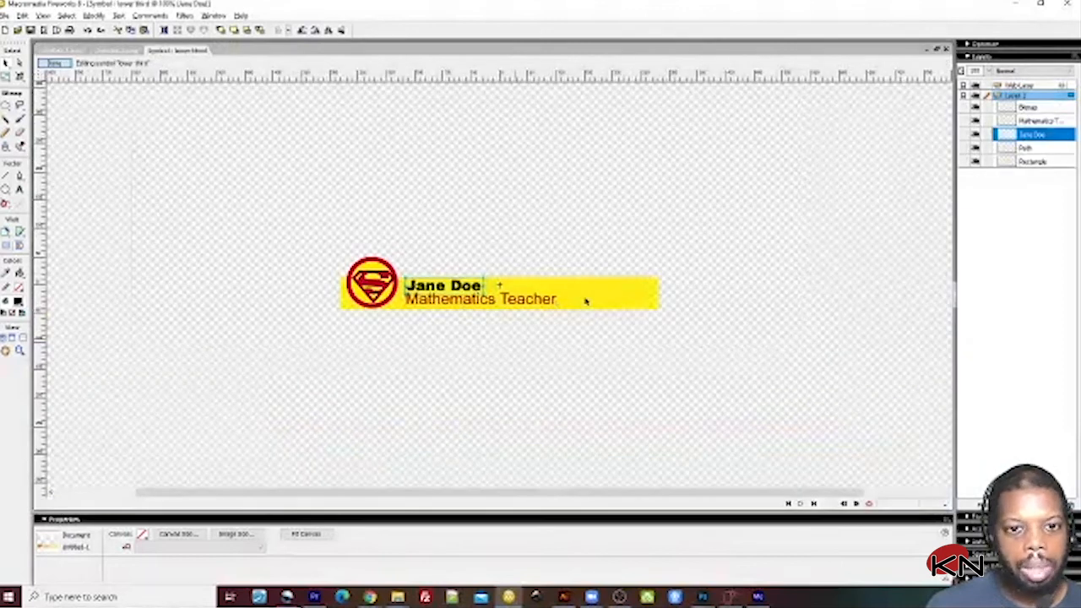
pyautogui.click(627, 292)
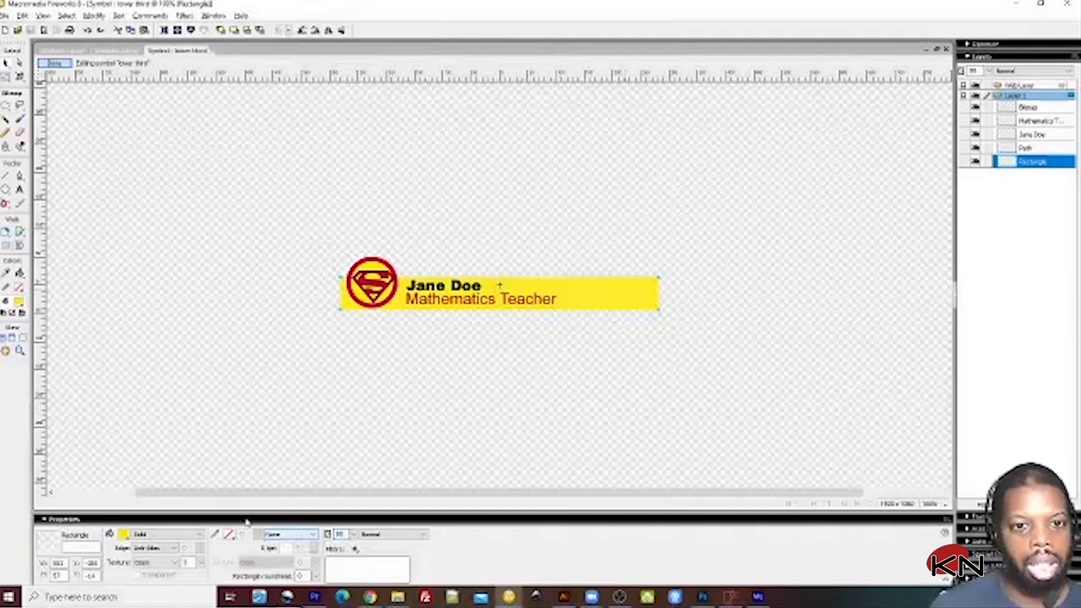
pyautogui.click(229, 309)
pyautogui.click(54, 64)
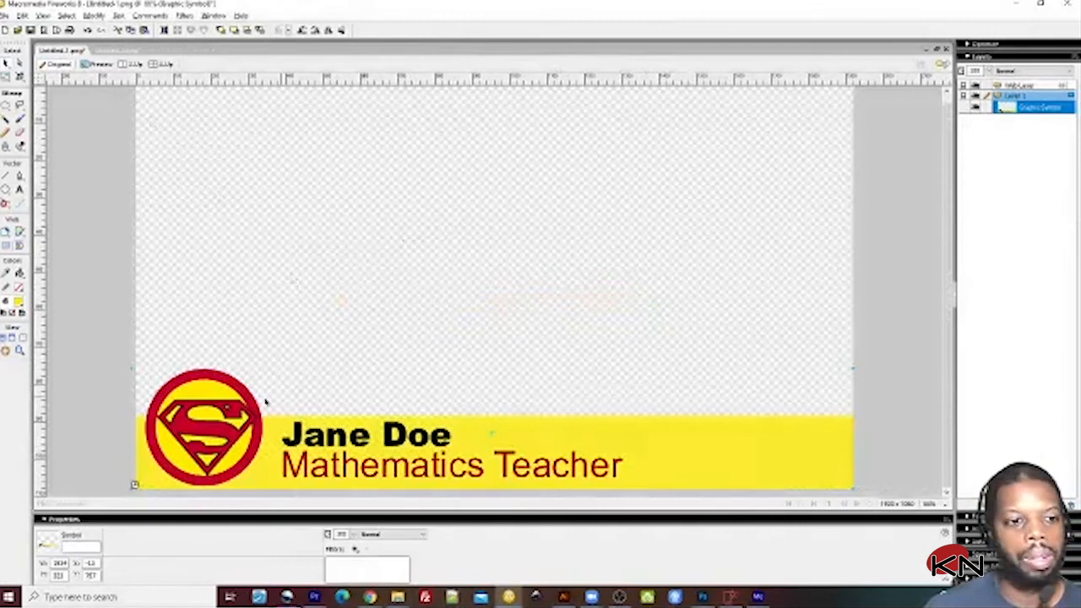
# Step: Copy the green-screen photo bitmap from the Untitled-2 document, keep it hidden there, and return to Untitled-1
pyautogui.click(113, 52)
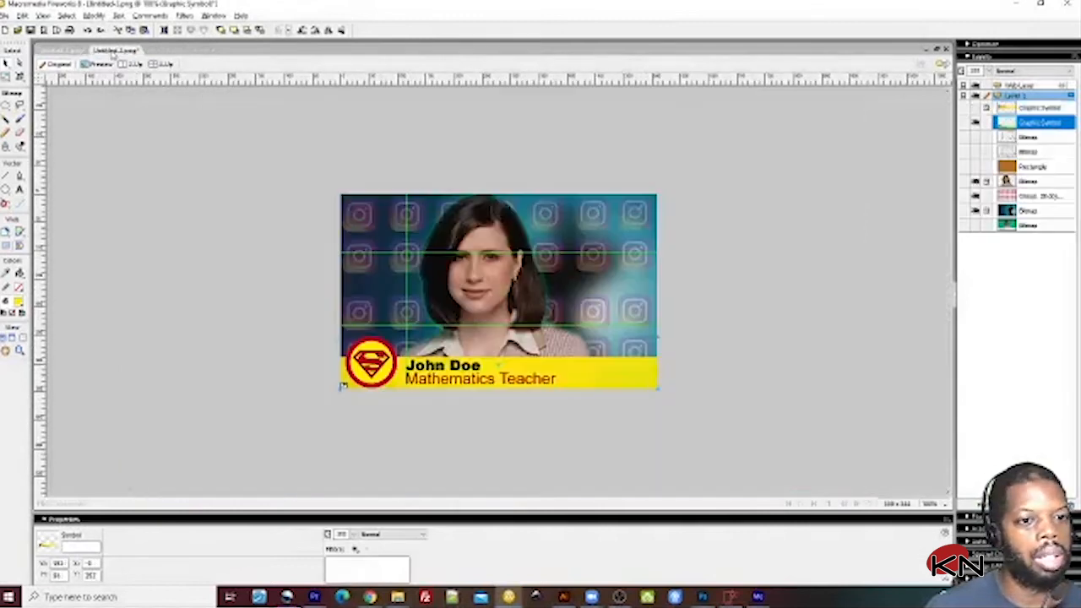
pyautogui.click(490, 285)
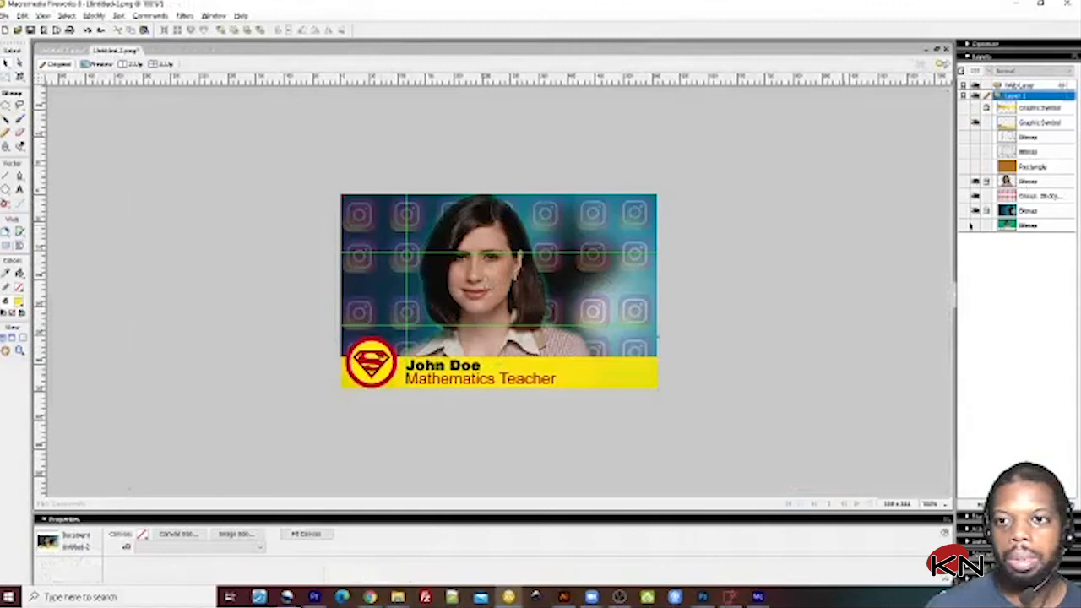
pyautogui.click(1010, 225)
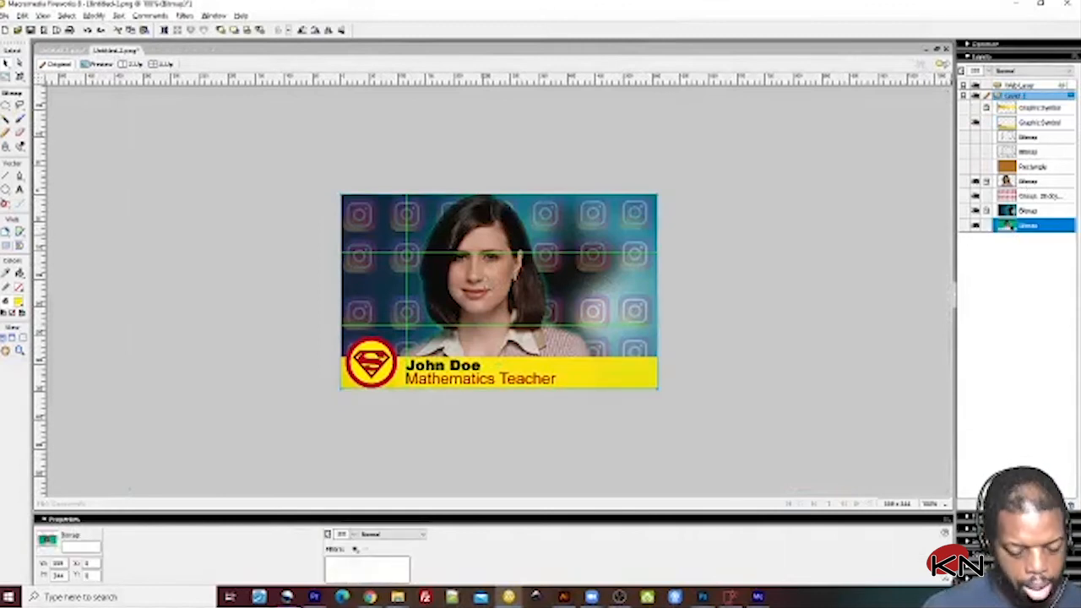
pyautogui.click(976, 226)
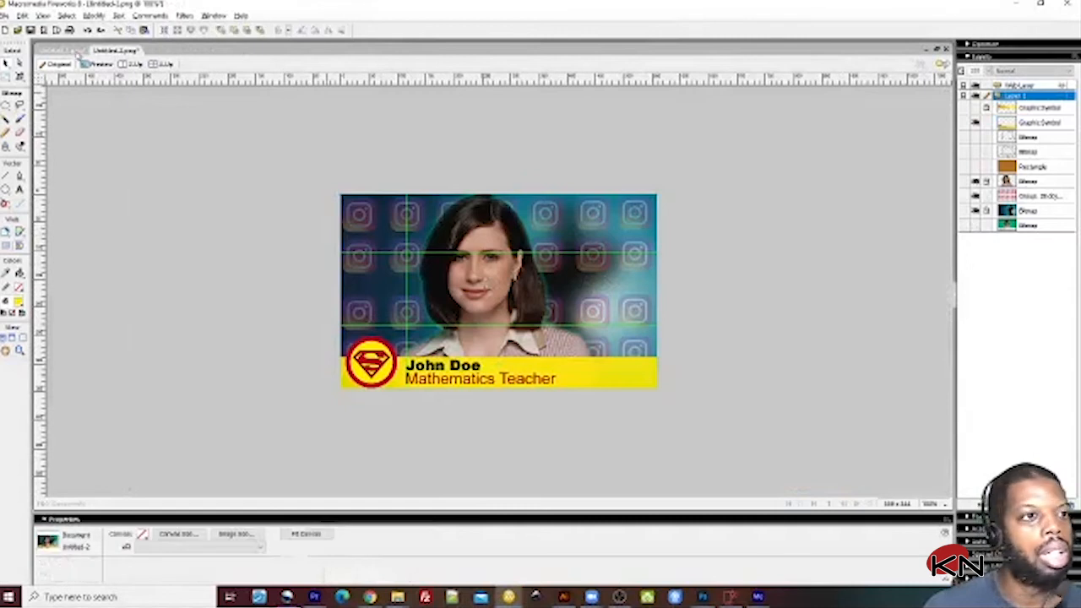
pyautogui.click(76, 53)
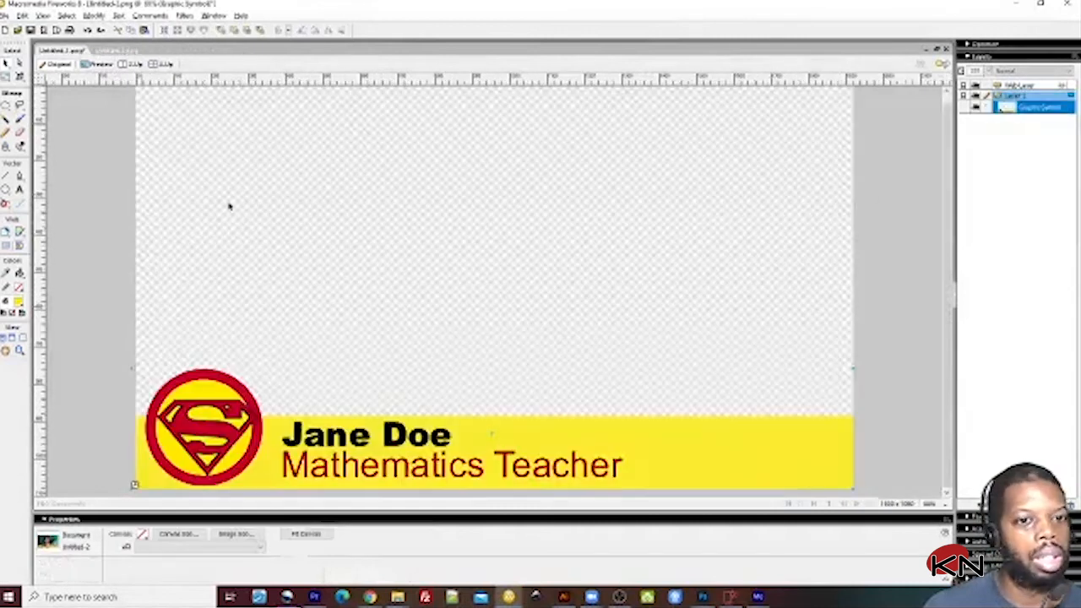
# Step: View the whole Untitled-1 canvas at 50%, deselect the lower third, and compare it with the video preview in OpenShot
pyautogui.click(937, 503)
pyautogui.click(967, 388)
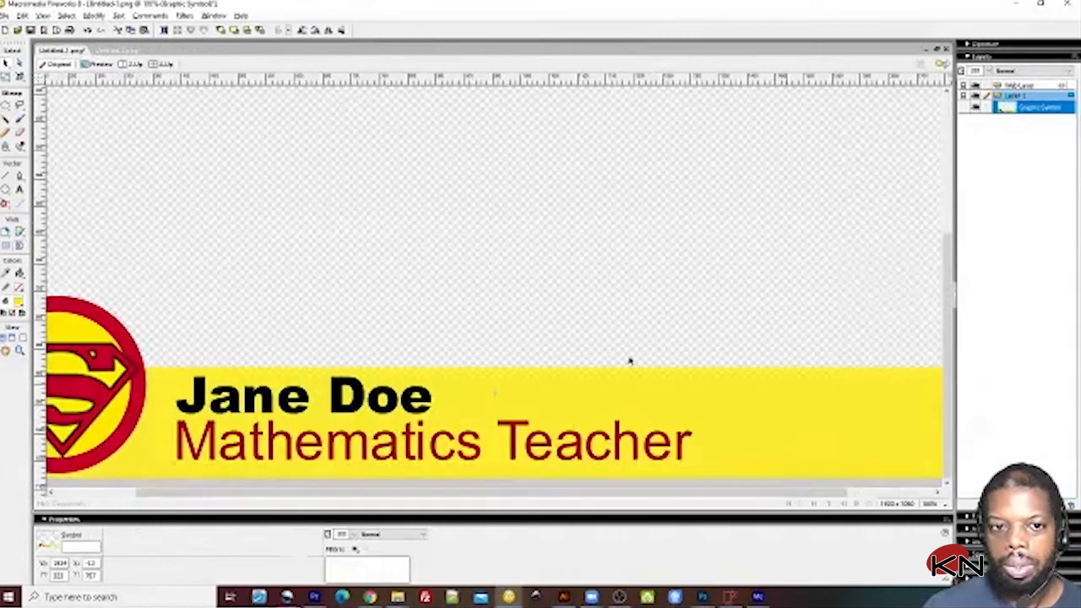
pyautogui.click(939, 504)
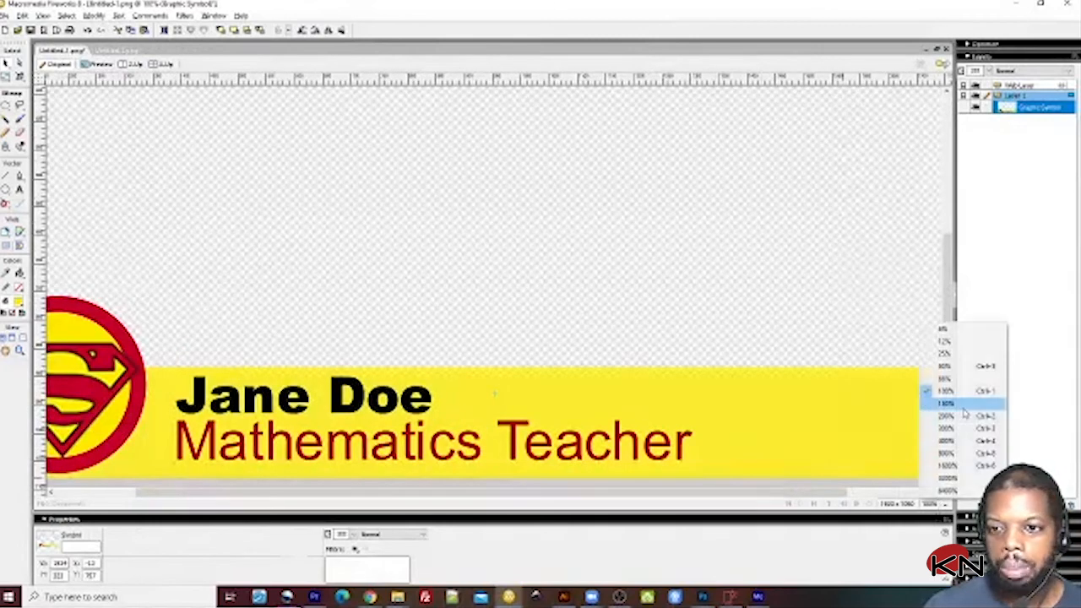
pyautogui.click(962, 368)
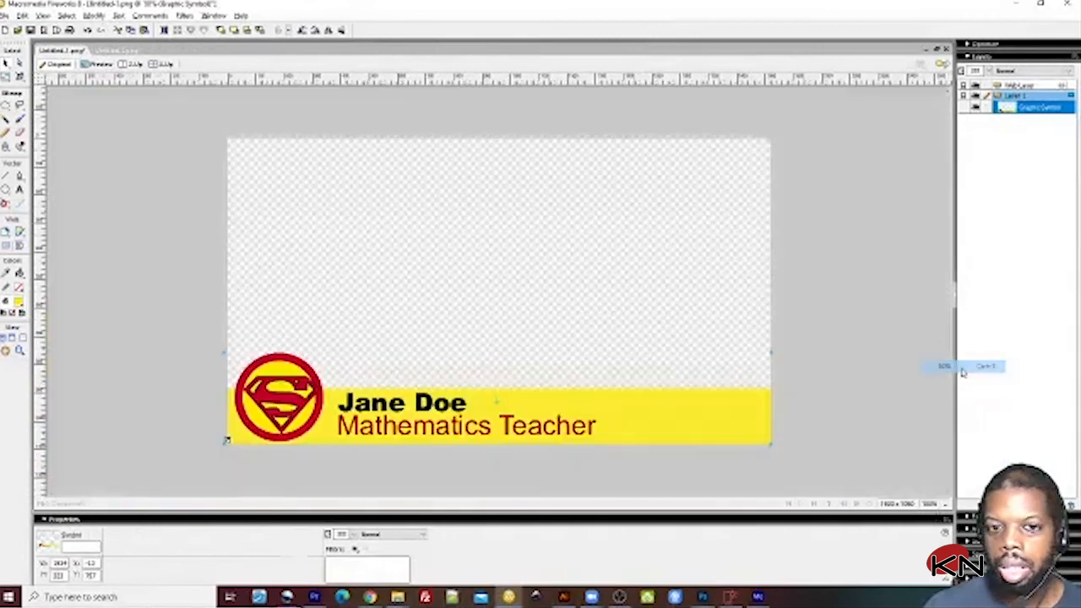
pyautogui.click(836, 365)
pyautogui.click(288, 598)
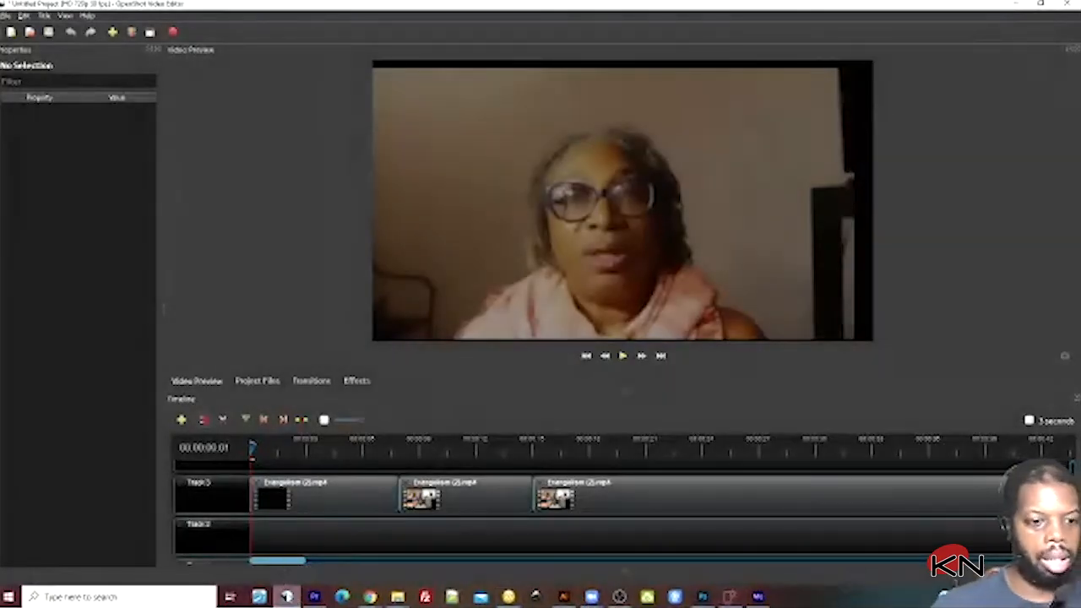
pyautogui.click(288, 597)
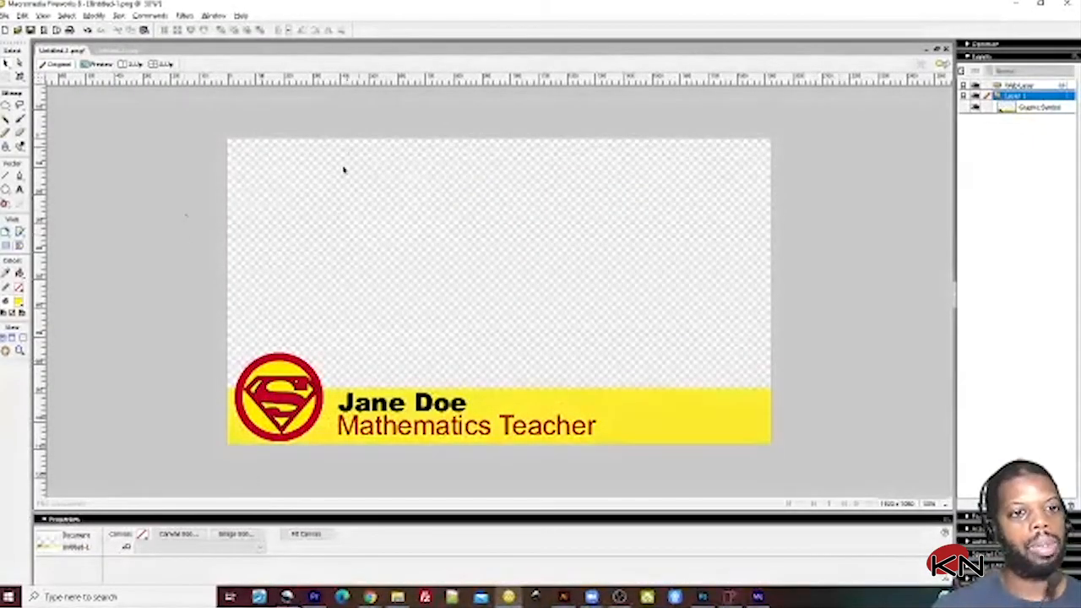
# Step: Paste the green-screen photo into Untitled-1 and scale it proportionally to the full width of the canvas
pyautogui.click(144, 30)
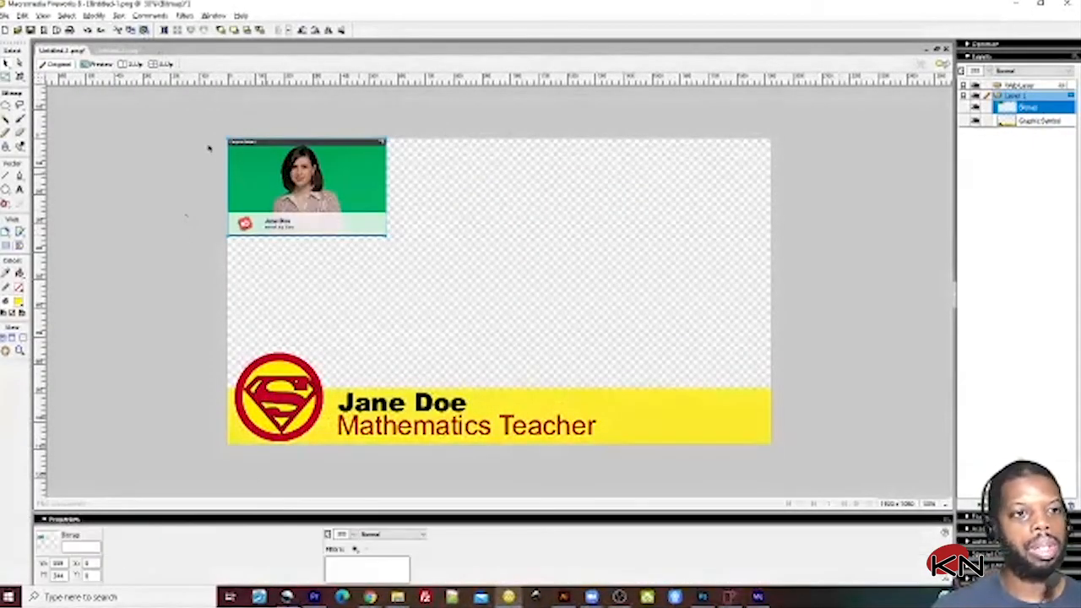
pyautogui.click(6, 76)
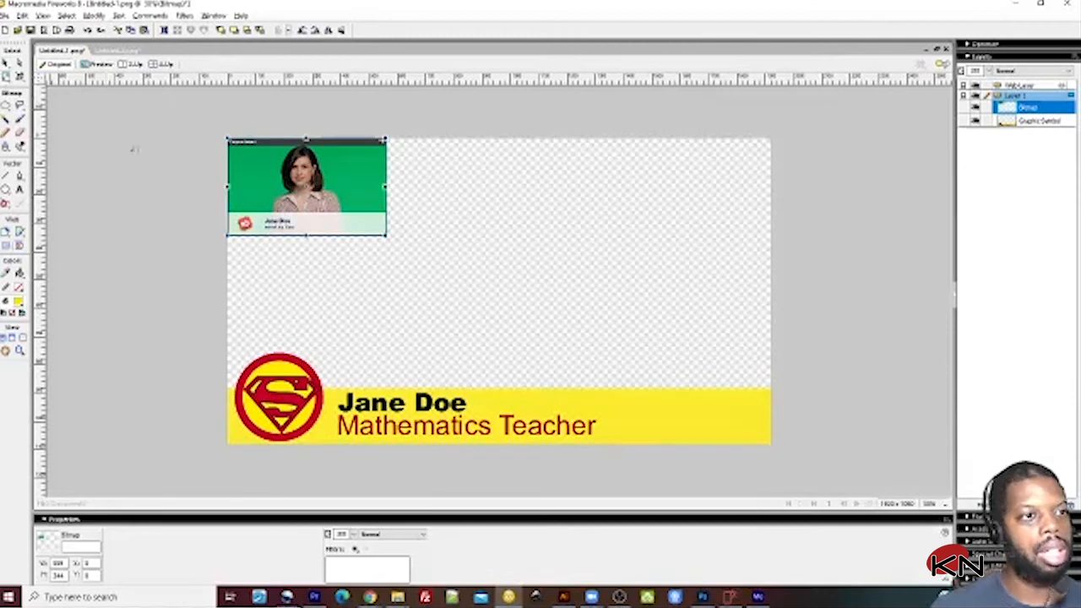
pyautogui.moveTo(386, 235); pyautogui.dragTo(792, 440)
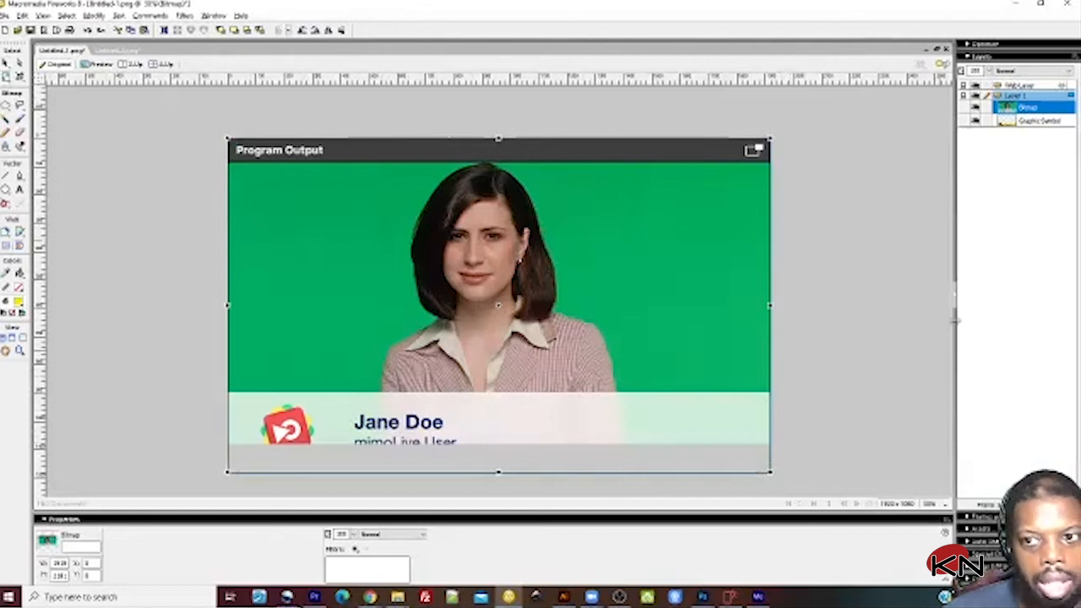
# Step: Place the green-screen photo beneath the lower third symbol in the stacking order and shift it down on the canvas
pyautogui.moveTo(1014, 106); pyautogui.dragTo(1015, 127)
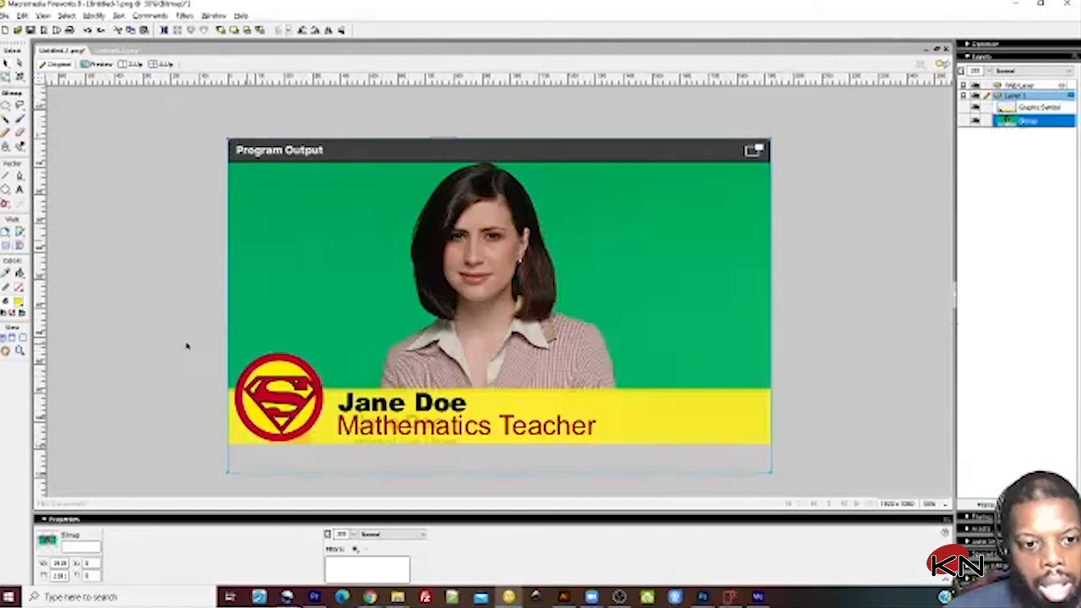
pyautogui.click(121, 309)
pyautogui.moveTo(425, 257); pyautogui.dragTo(426, 311)
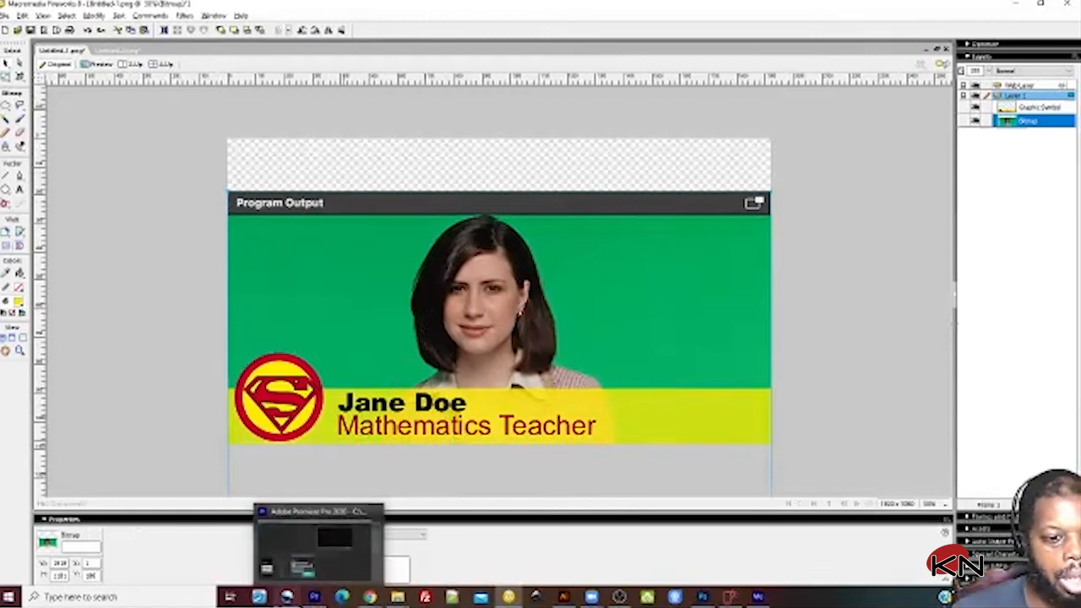
pyautogui.moveTo(396, 599)
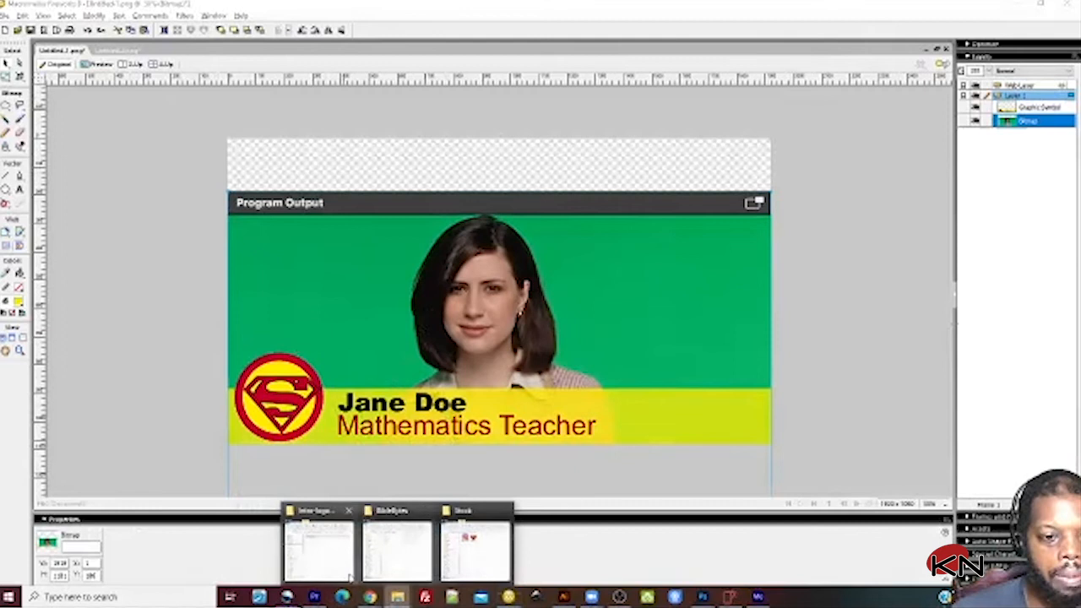
pyautogui.click(414, 541)
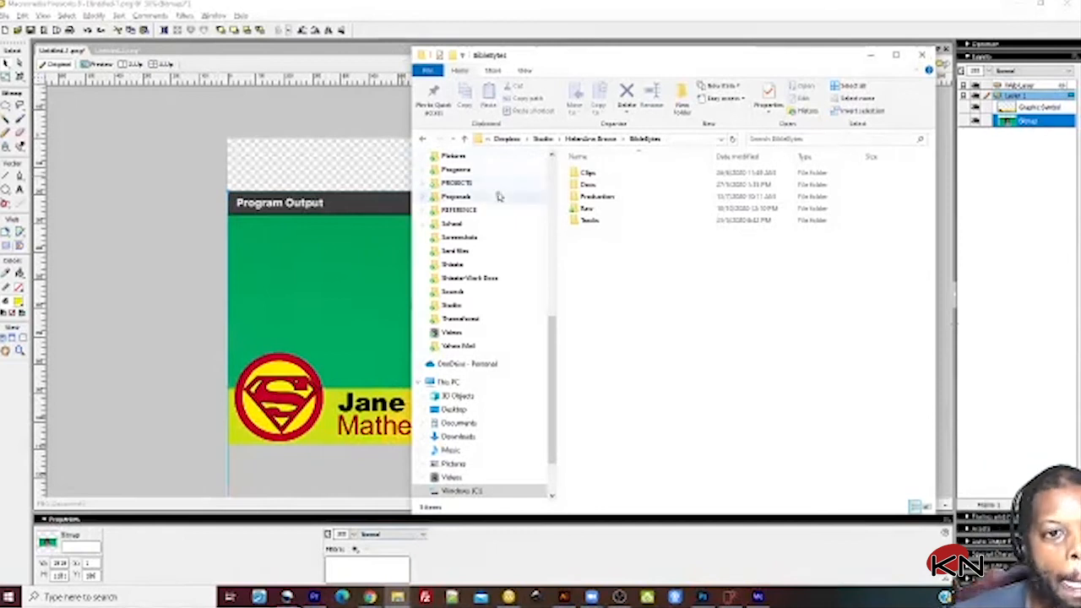
pyautogui.click(174, 253)
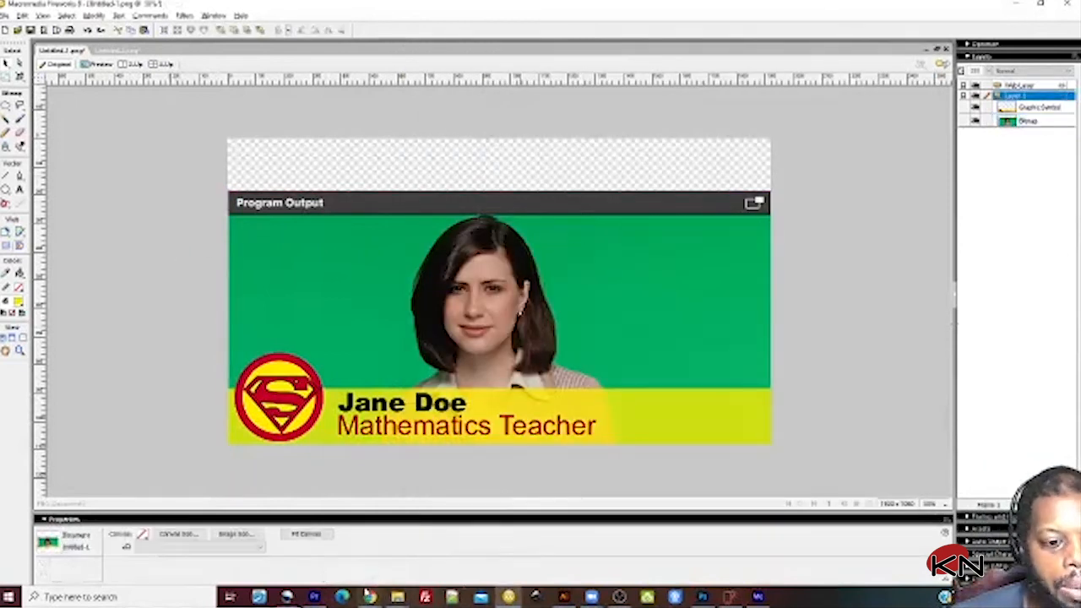
pyautogui.moveTo(369, 595)
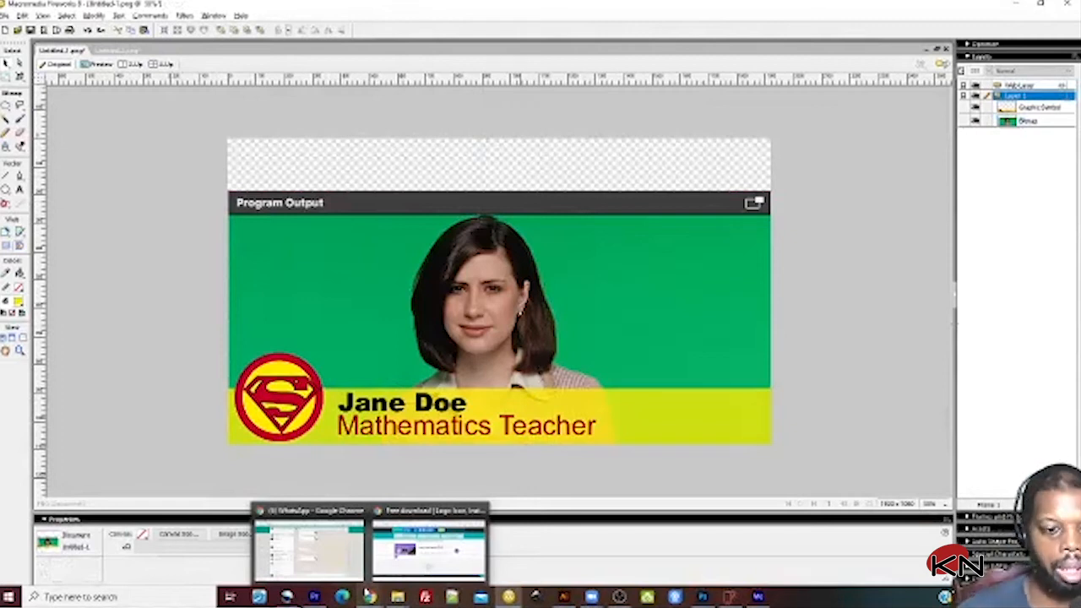
# Step: Switch to OpenShot, move the playhead to 00:00:04:22, and save that frame as the PNG image "sample frame-evangelism 2" in the openShot-test folder
pyautogui.click(287, 596)
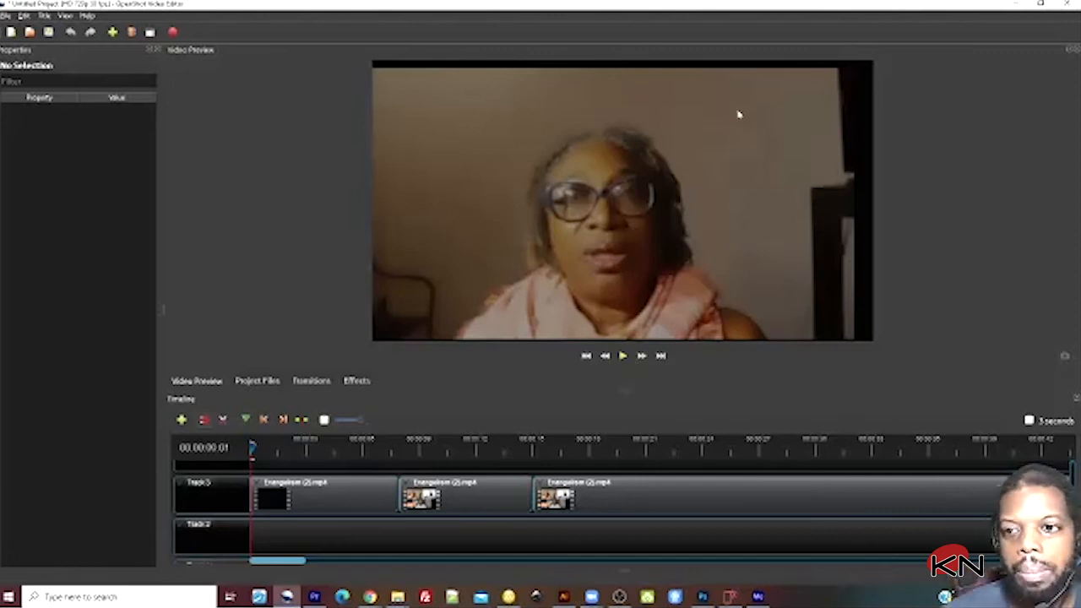
pyautogui.moveTo(251, 448); pyautogui.dragTo(338, 450)
pyautogui.click(323, 452)
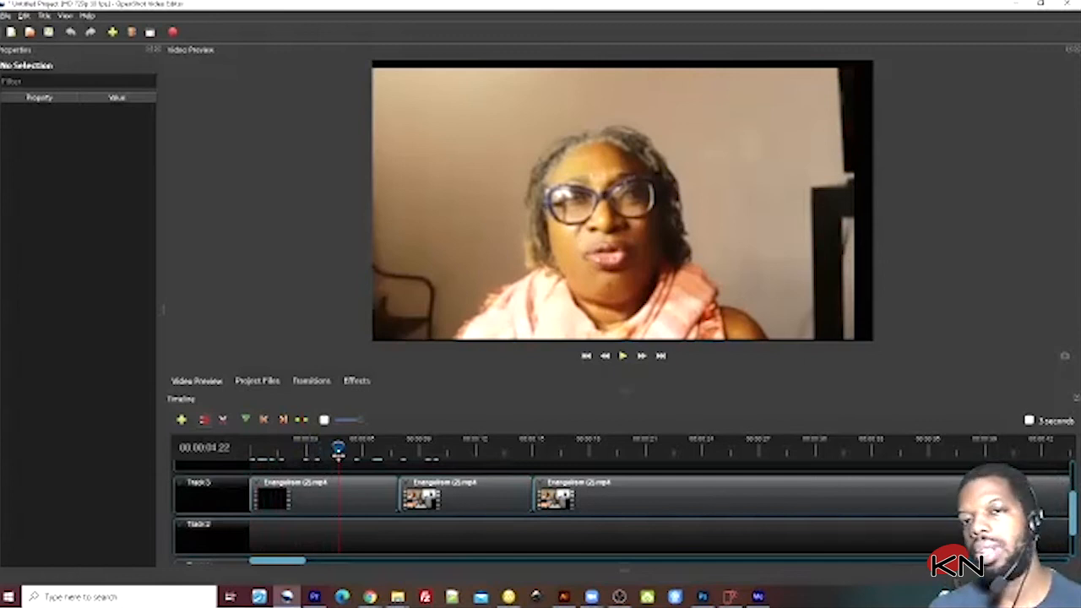
pyautogui.click(1064, 358)
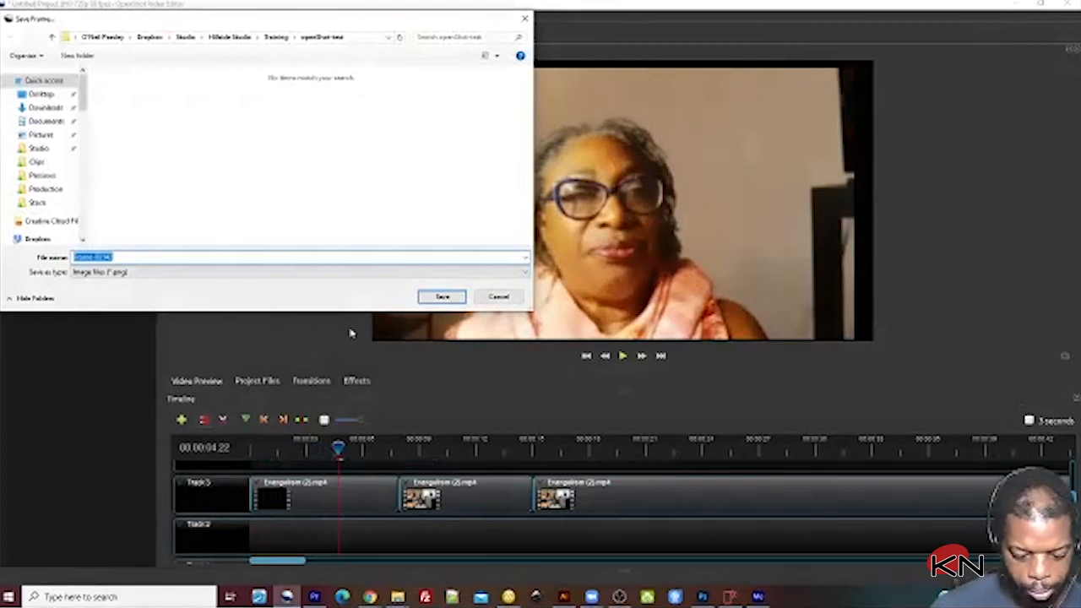
pyautogui.write('Gen')
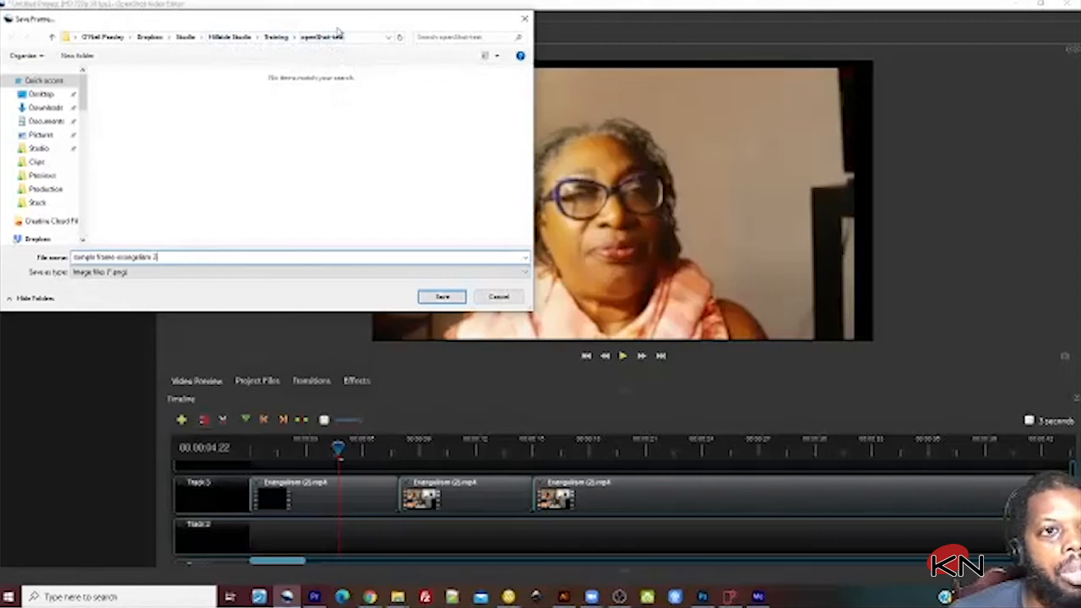
pyautogui.click(448, 298)
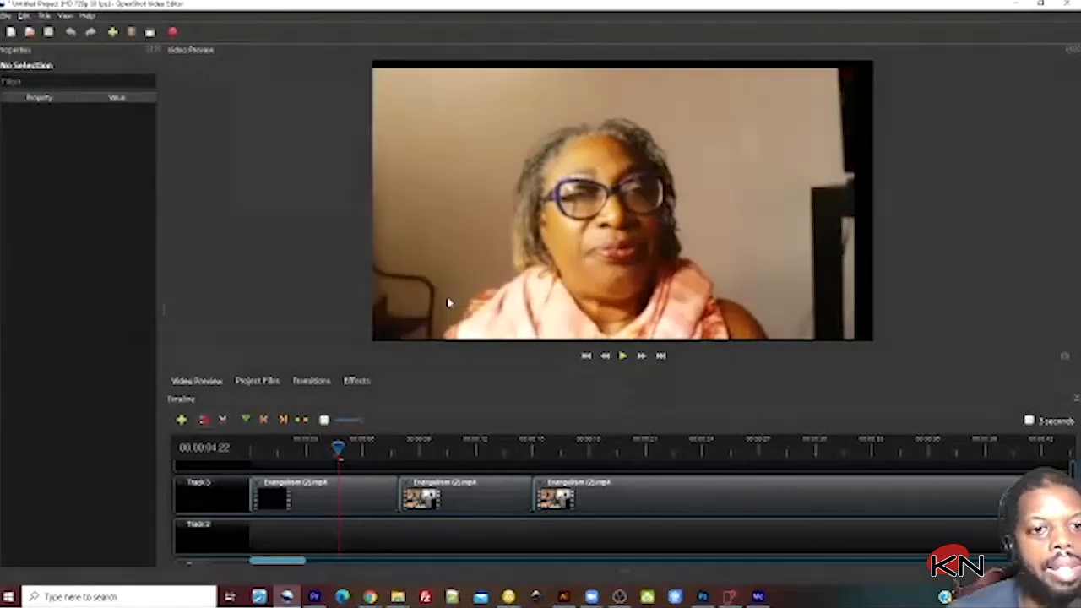
# Step: Switch to Fireworks, import the saved video frame from the openShot-test folder into Untitled-1, and place it in the upper part of the canvas
pyautogui.click(509, 597)
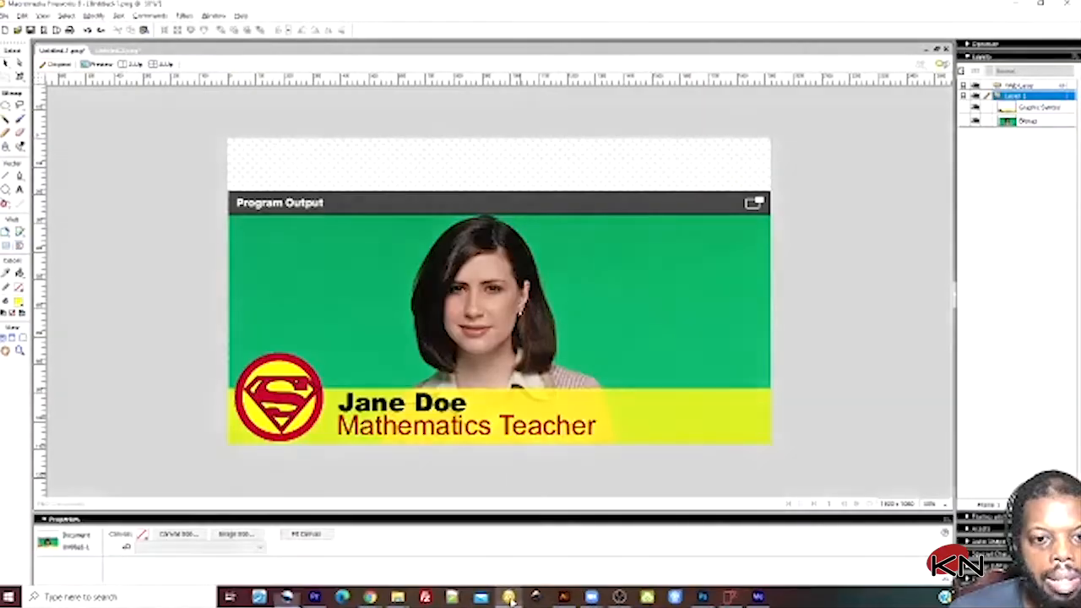
pyautogui.click(5, 16)
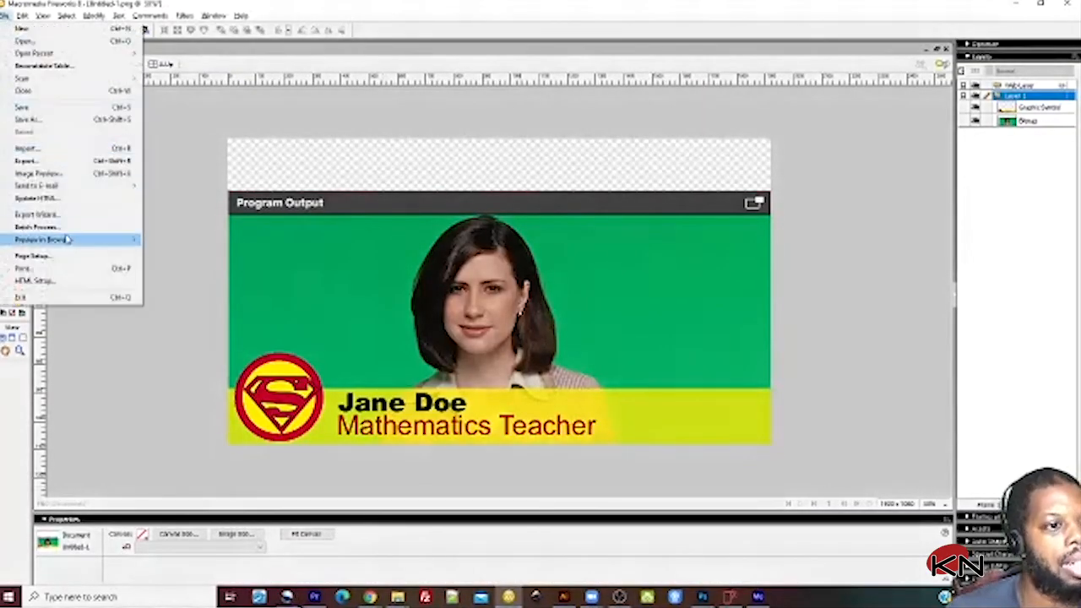
pyautogui.click(39, 150)
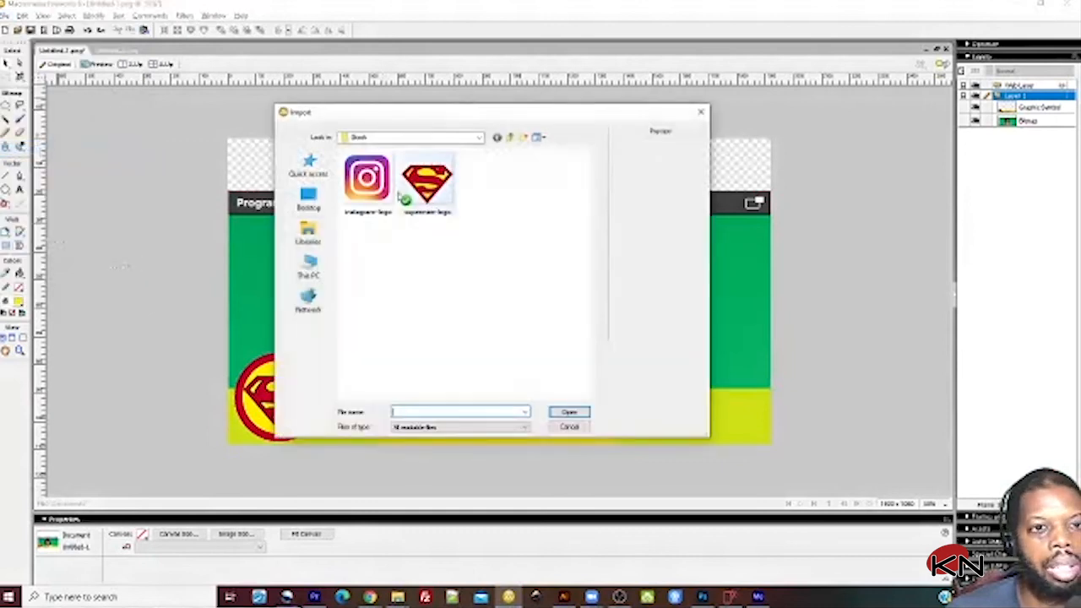
pyautogui.click(509, 137)
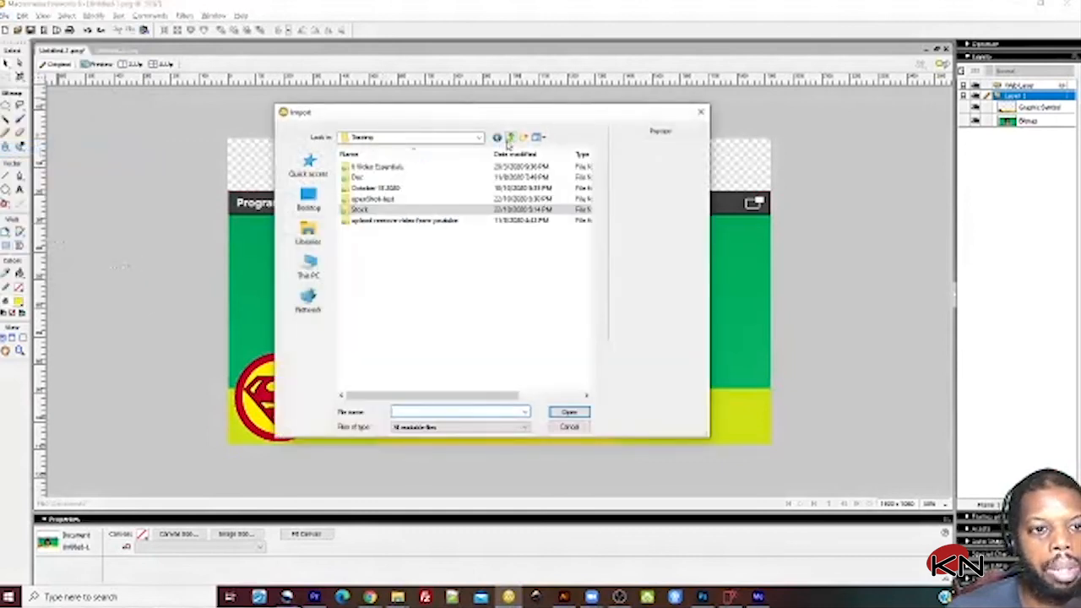
pyautogui.click(374, 201)
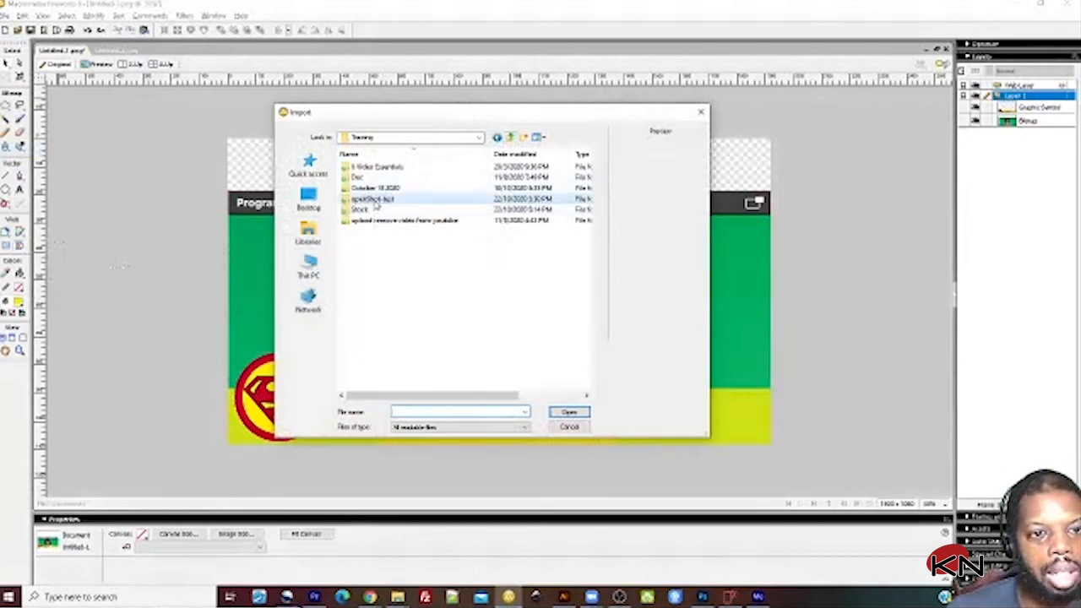
pyautogui.doubleClick(374, 201)
pyautogui.doubleClick(371, 191)
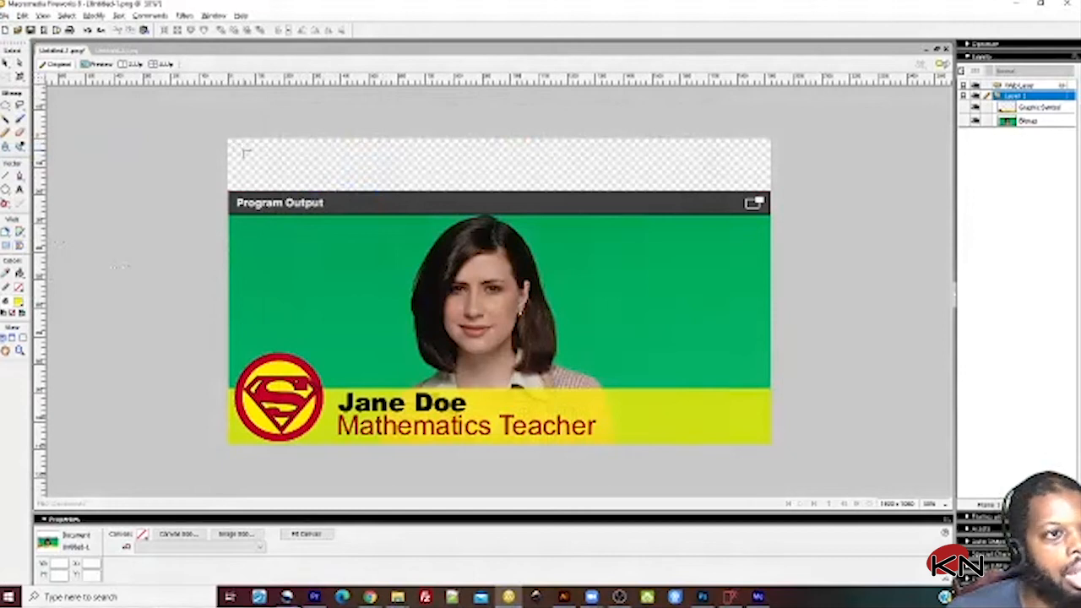
pyautogui.click(244, 153)
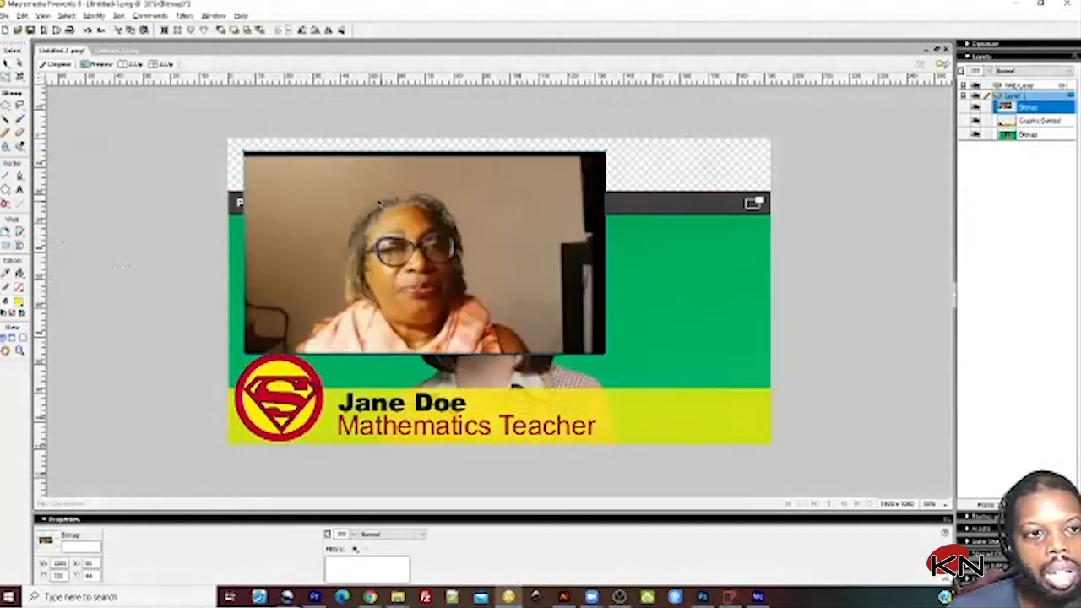
pyautogui.moveTo(381, 204); pyautogui.dragTo(393, 194)
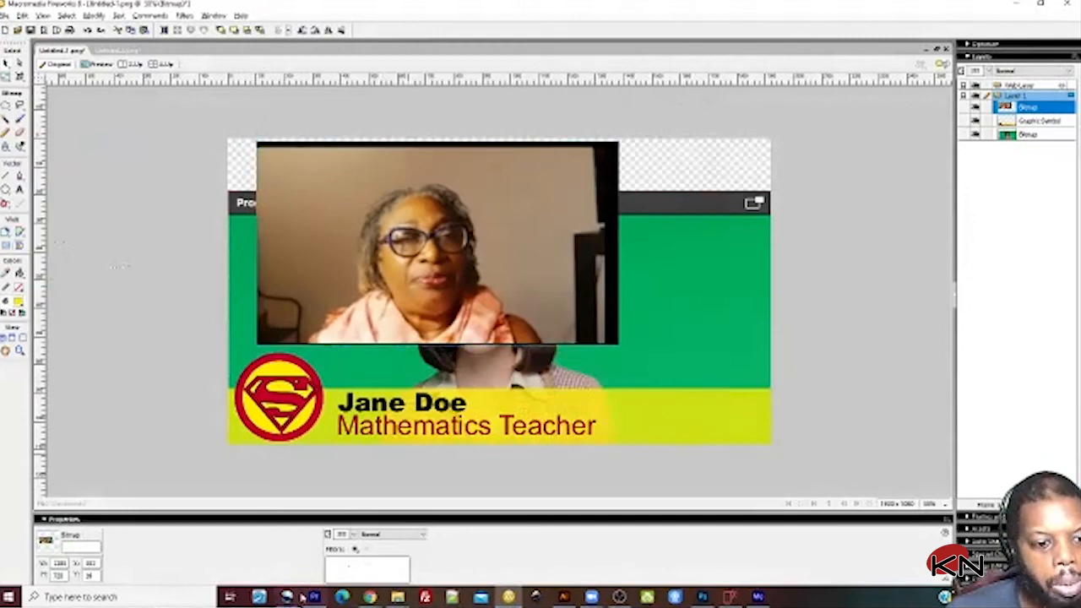
# Step: Switch between Fireworks and OpenShot to compare the imported frame with the video and check the project's resolution
pyautogui.click(299, 596)
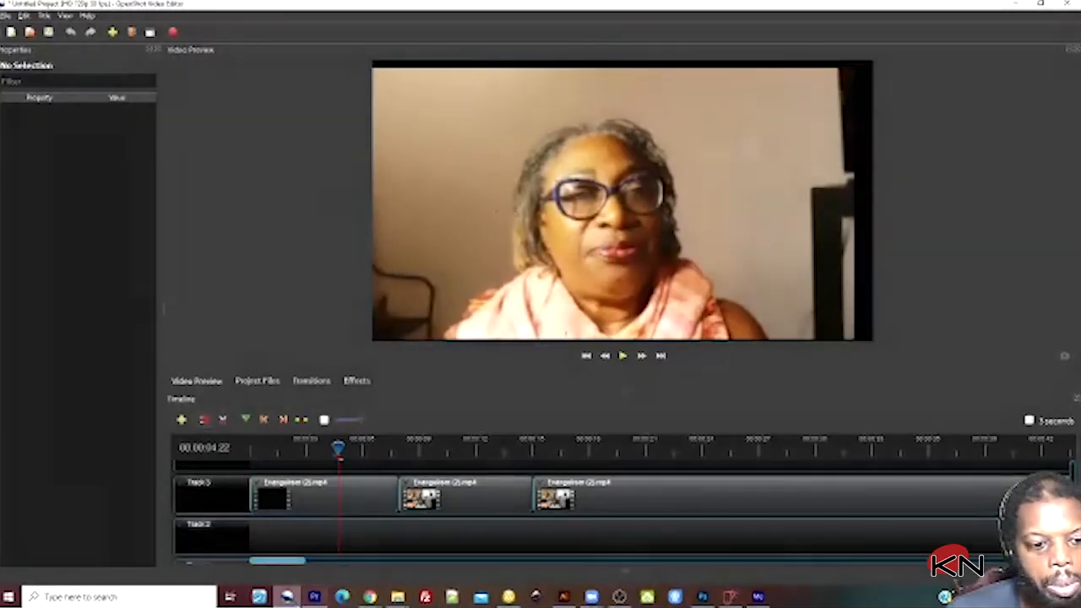
pyautogui.click(293, 597)
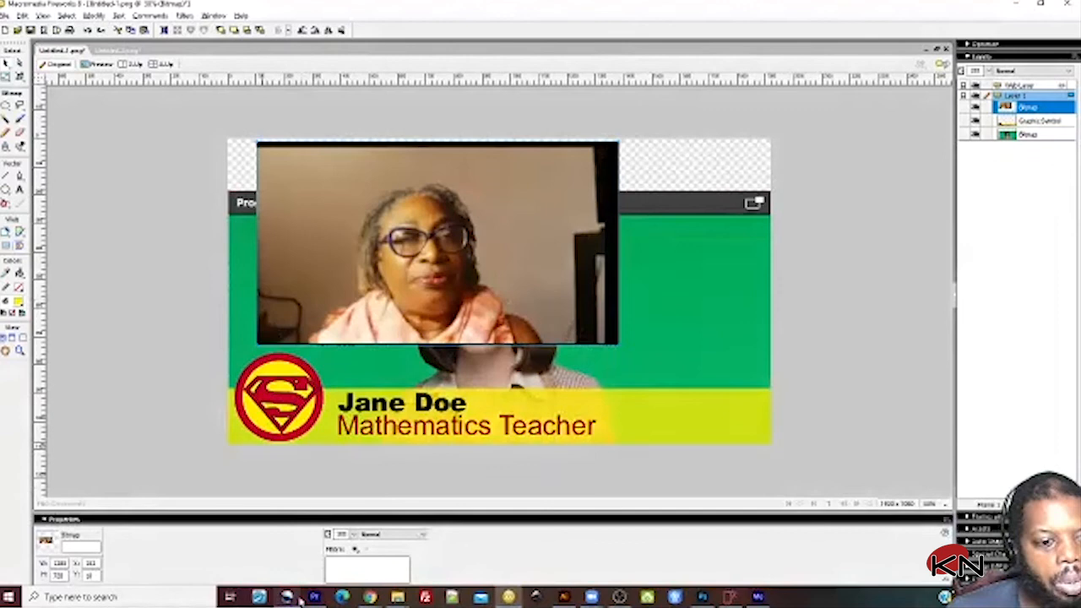
pyautogui.click(287, 596)
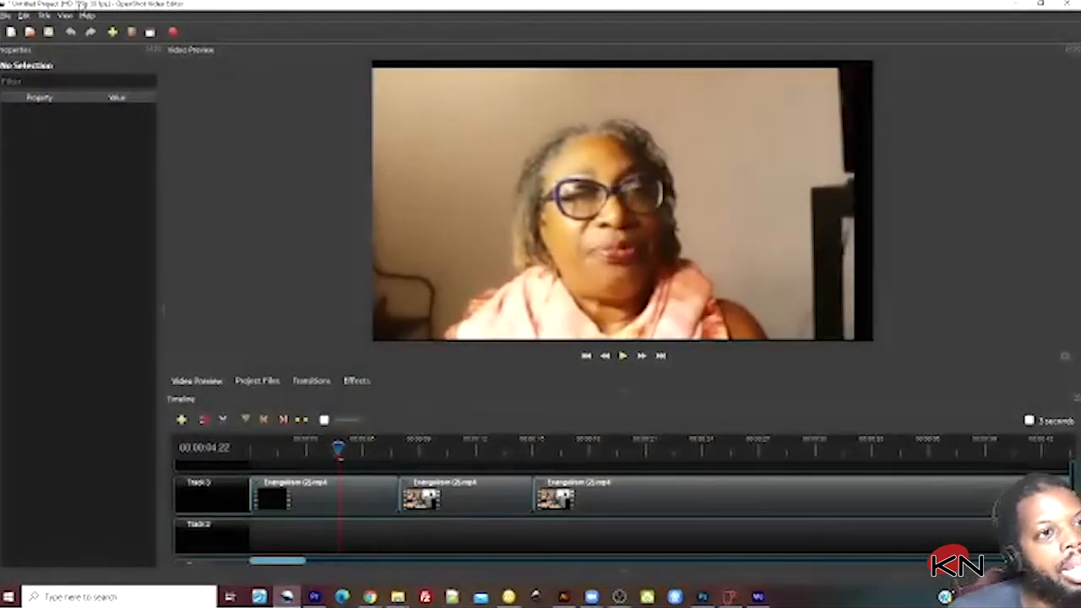
# Step: Switch to Fireworks, check the imported video frame's width and height, and set its position to X 0 and Y 0
pyautogui.click(287, 596)
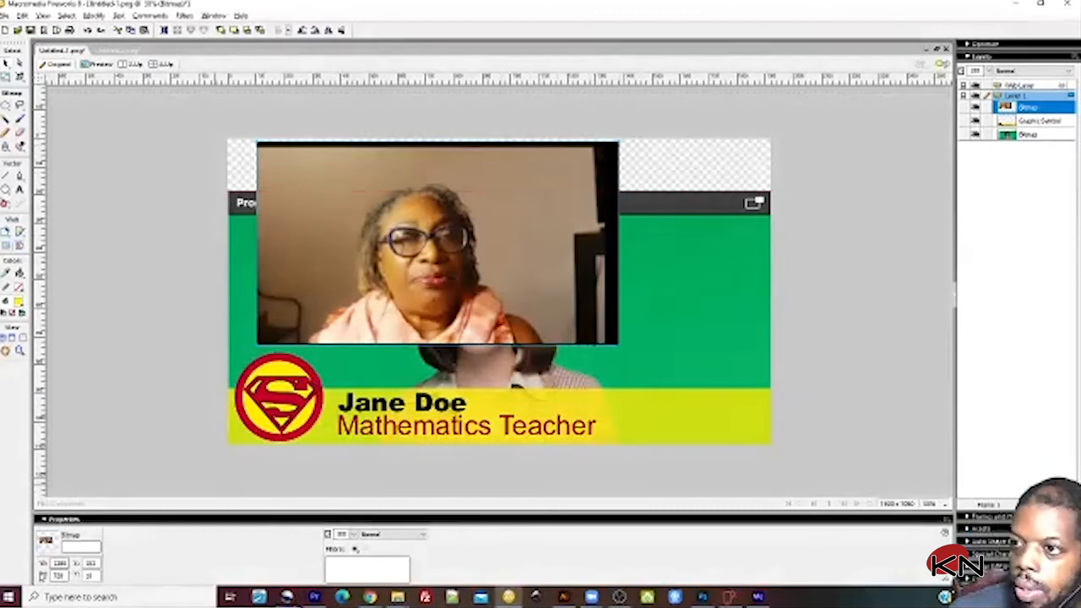
pyautogui.doubleClick(58, 575)
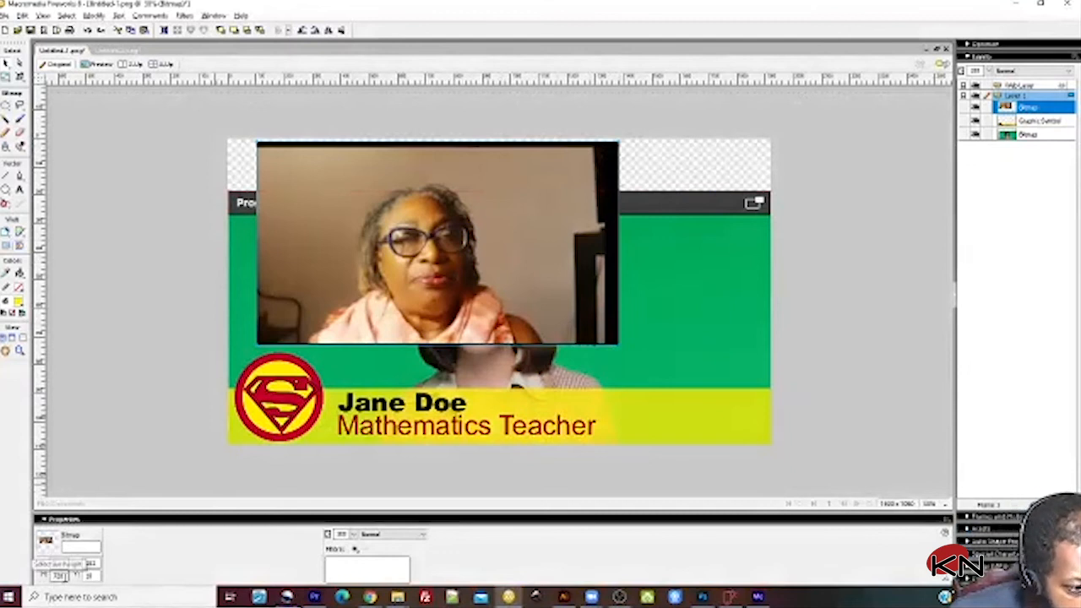
pyautogui.click(59, 562)
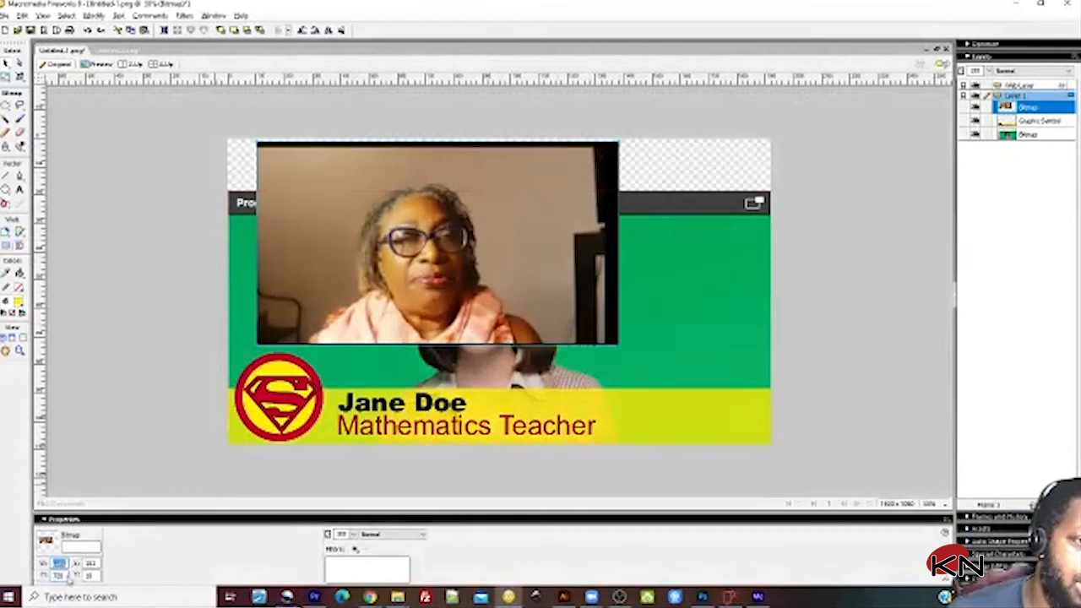
pyautogui.click(59, 575)
pyautogui.moveTo(321, 209); pyautogui.dragTo(323, 236)
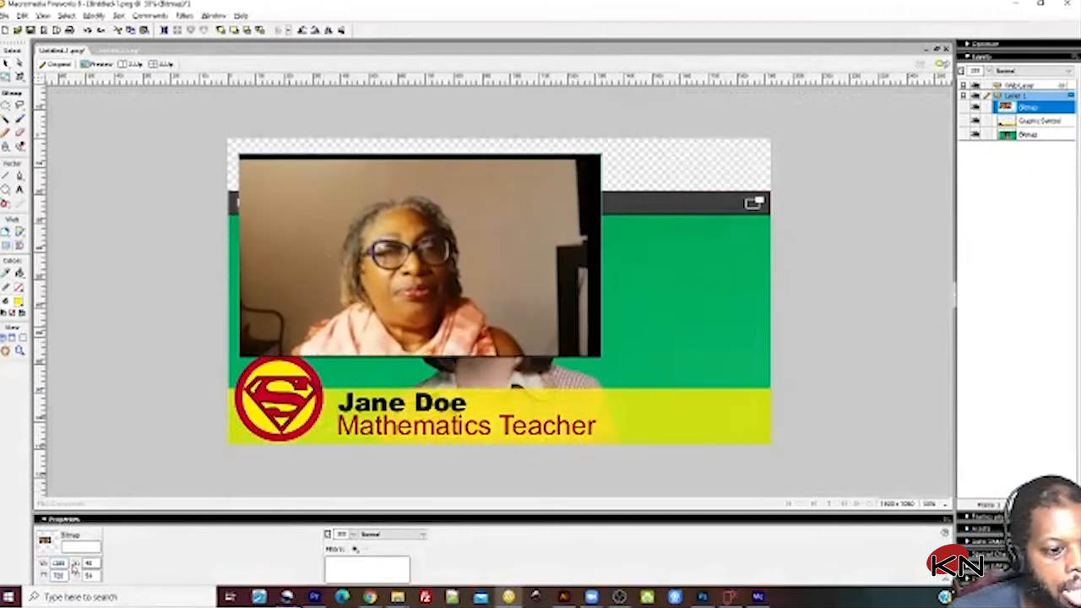
pyautogui.click(89, 563)
pyautogui.write('0')
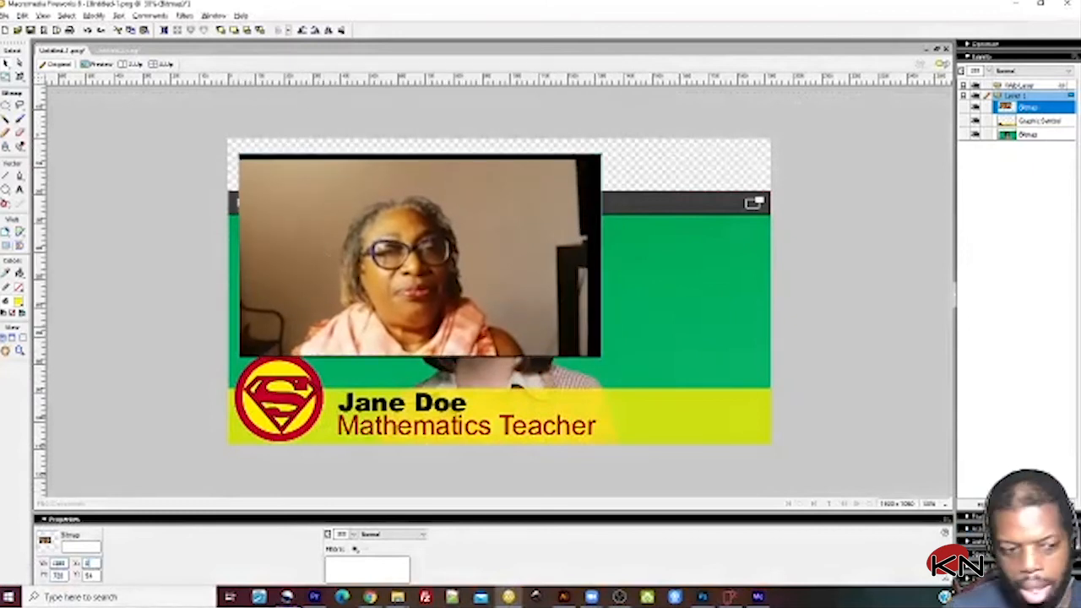
pyautogui.moveTo(97, 578); pyautogui.dragTo(84, 576)
pyautogui.write('0')
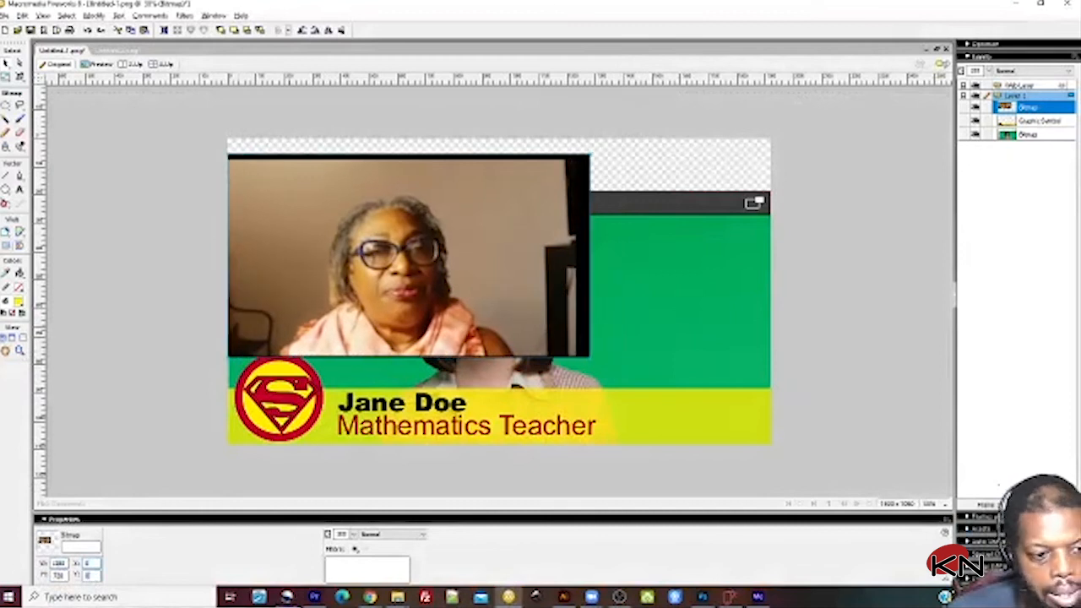
pyautogui.click(88, 562)
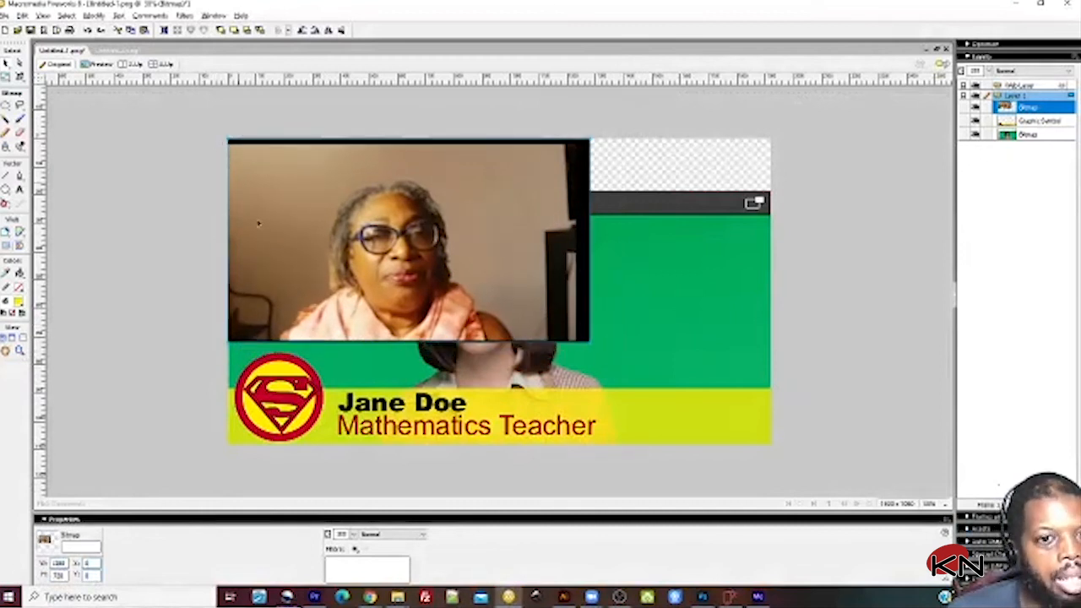
# Step: Scale the video frame to fill the 1920 x 1080 canvas and place it beneath the lower third symbol in the stacking order
pyautogui.click(6, 76)
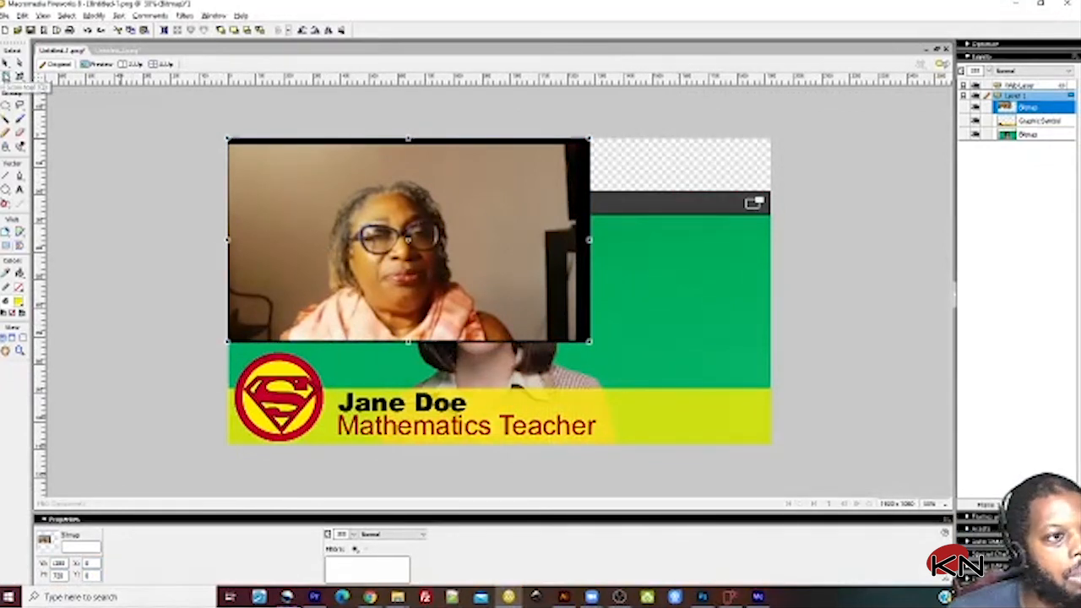
pyautogui.moveTo(589, 342); pyautogui.dragTo(766, 451)
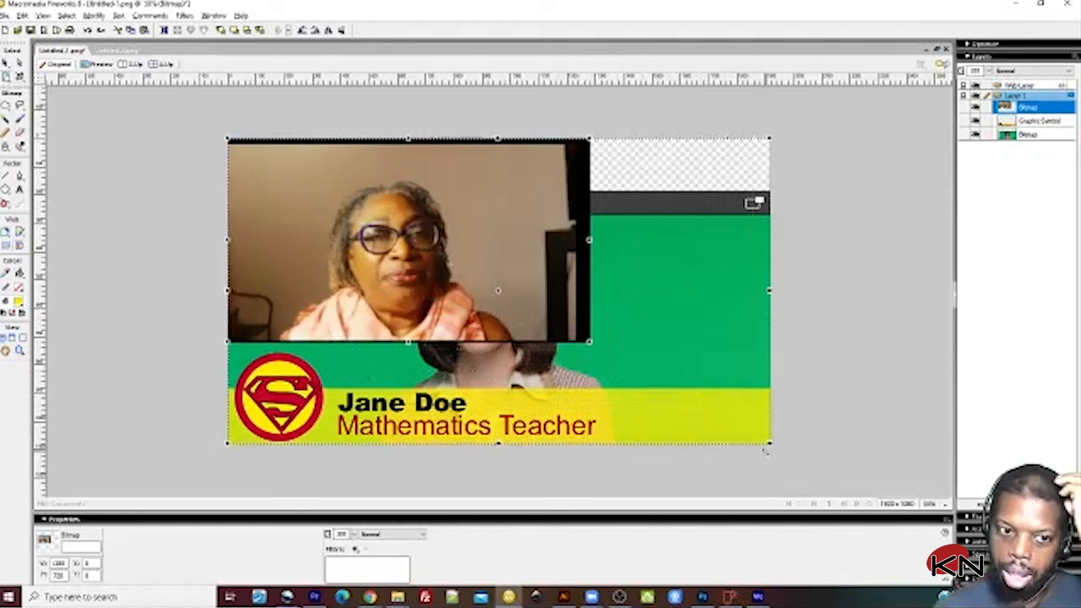
pyautogui.moveTo(765, 451); pyautogui.dragTo(768, 450)
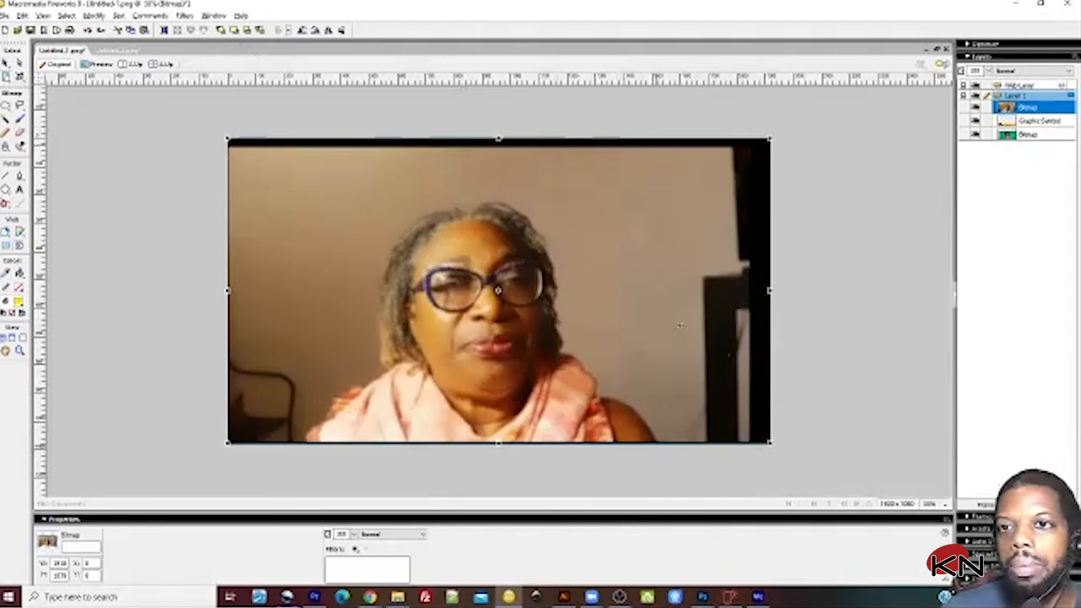
pyautogui.moveTo(1007, 108); pyautogui.dragTo(1007, 128)
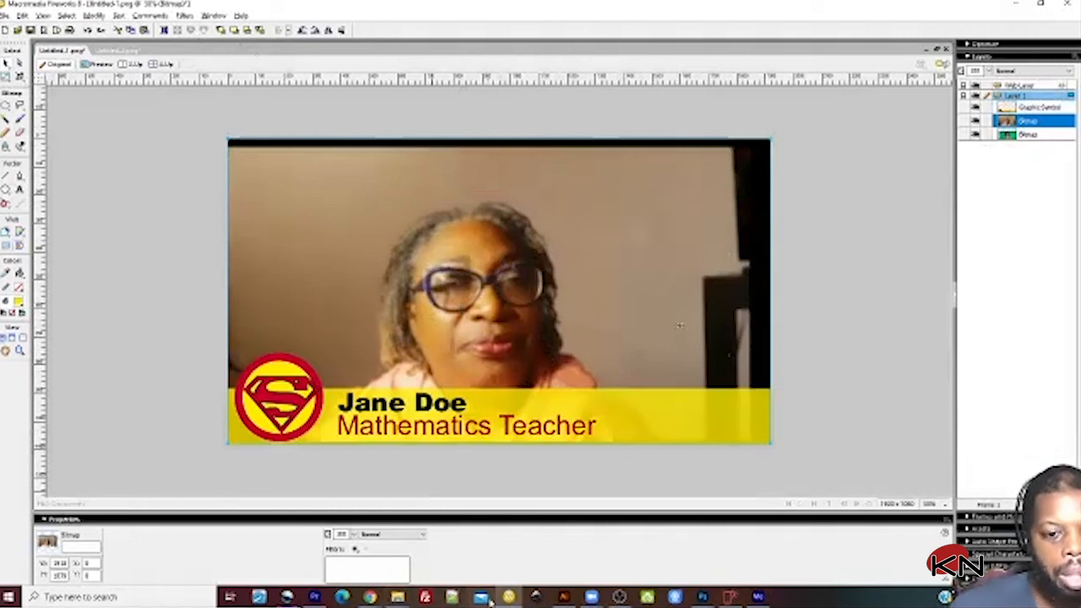
# Step: Raise the video frame until its lower edge meets the top of the yellow bar, and hide the green-screen photo
pyautogui.click(287, 597)
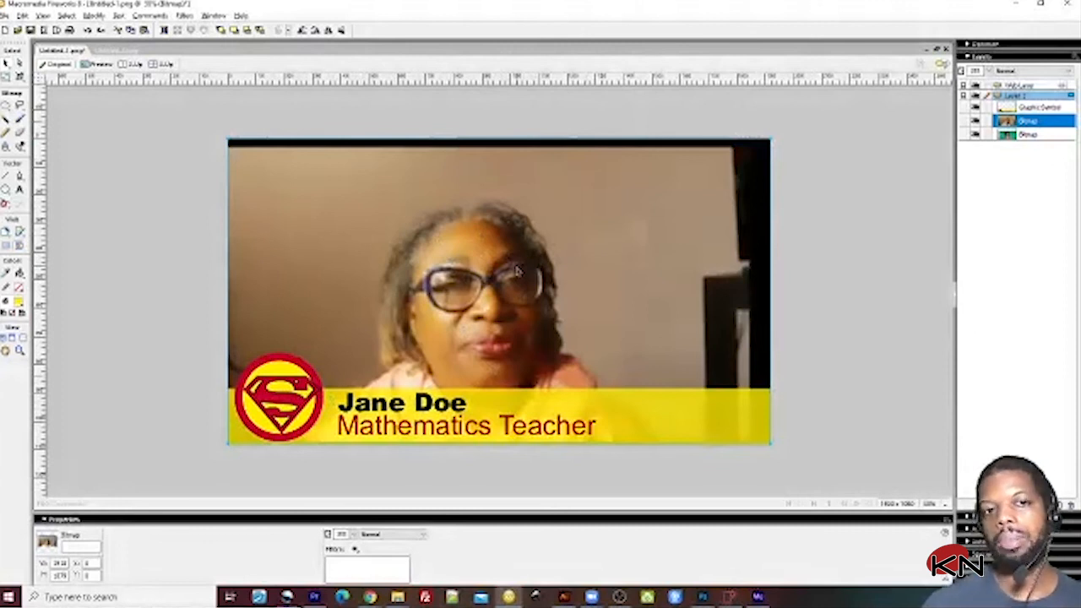
pyautogui.moveTo(518, 270); pyautogui.dragTo(518, 221)
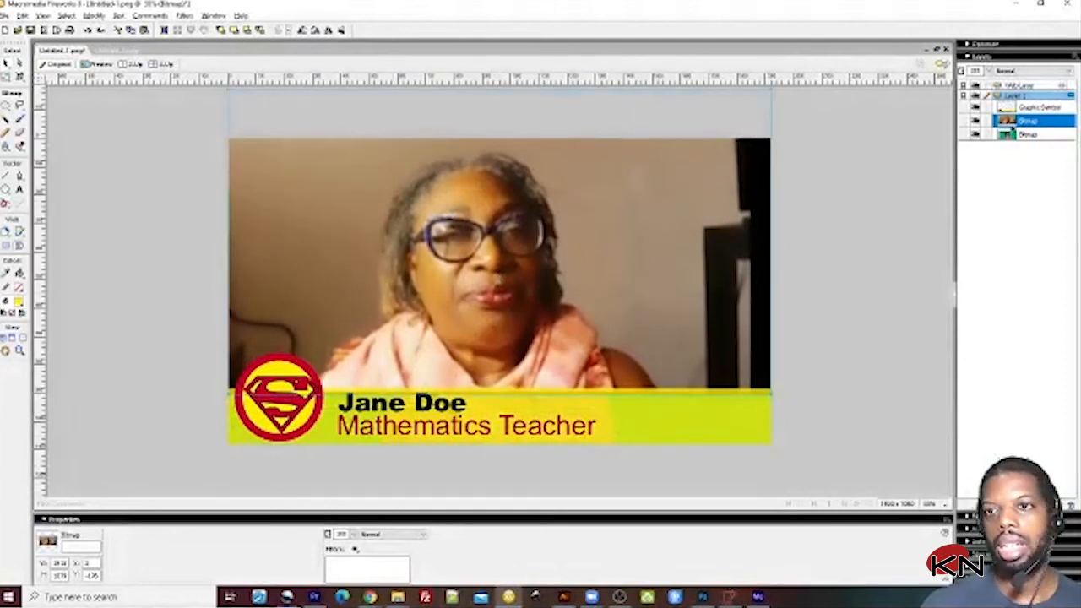
pyautogui.click(975, 137)
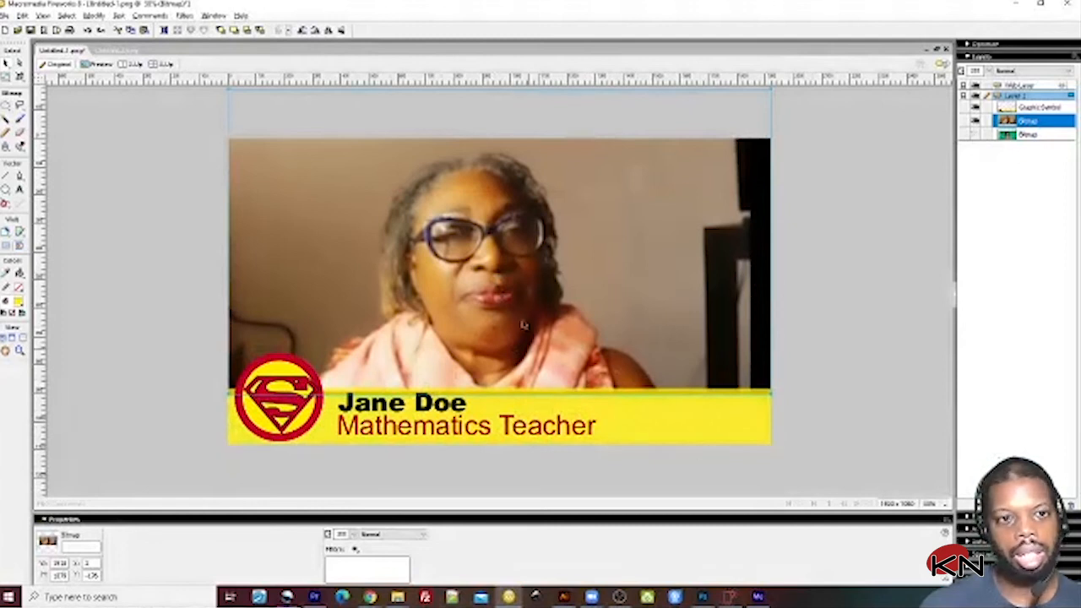
pyautogui.moveTo(502, 299); pyautogui.dragTo(503, 297)
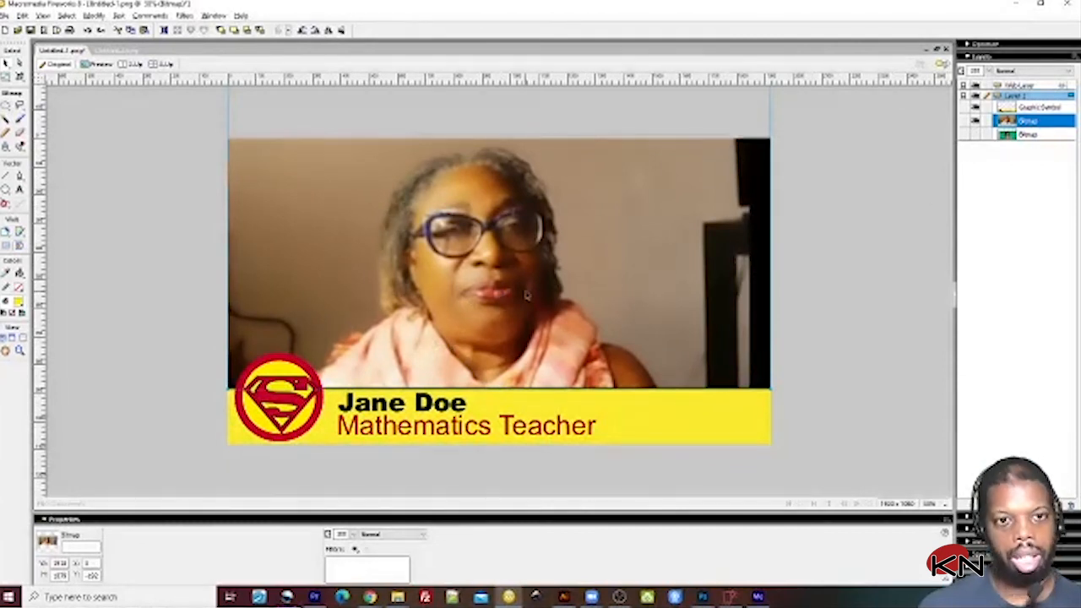
# Step: Paste a copy of the video frame, set its Y position to 0, and hide the copy to show the raised frame
pyautogui.hotkey('ctrl', 'v')
pyautogui.moveTo(487, 224); pyautogui.dragTo(487, 270)
pyautogui.moveTo(98, 575); pyautogui.dragTo(17, 582)
pyautogui.write('0')
pyautogui.press('Return')
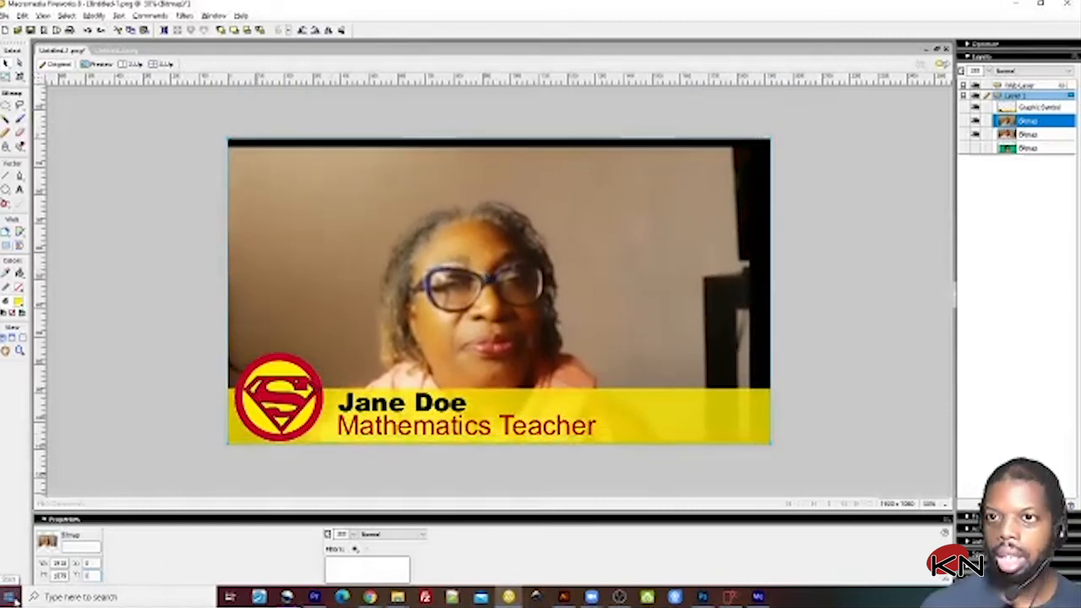
pyautogui.click(977, 134)
pyautogui.click(976, 121)
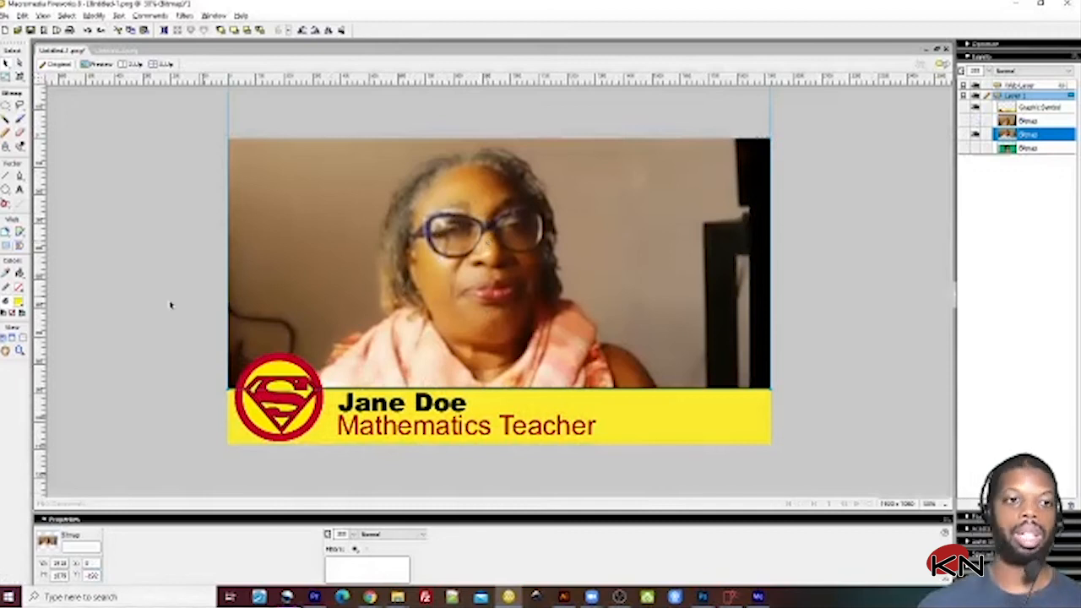
# Step: Show only the frame copy at Y 0 without the lower third, and compare it with the video preview in OpenShot
pyautogui.click(163, 248)
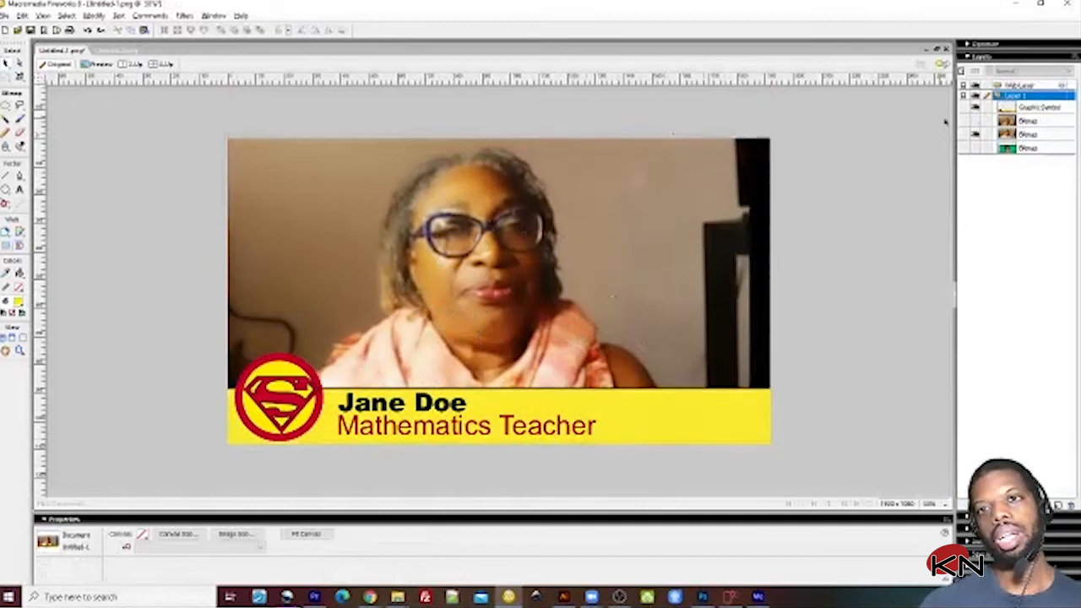
pyautogui.click(977, 123)
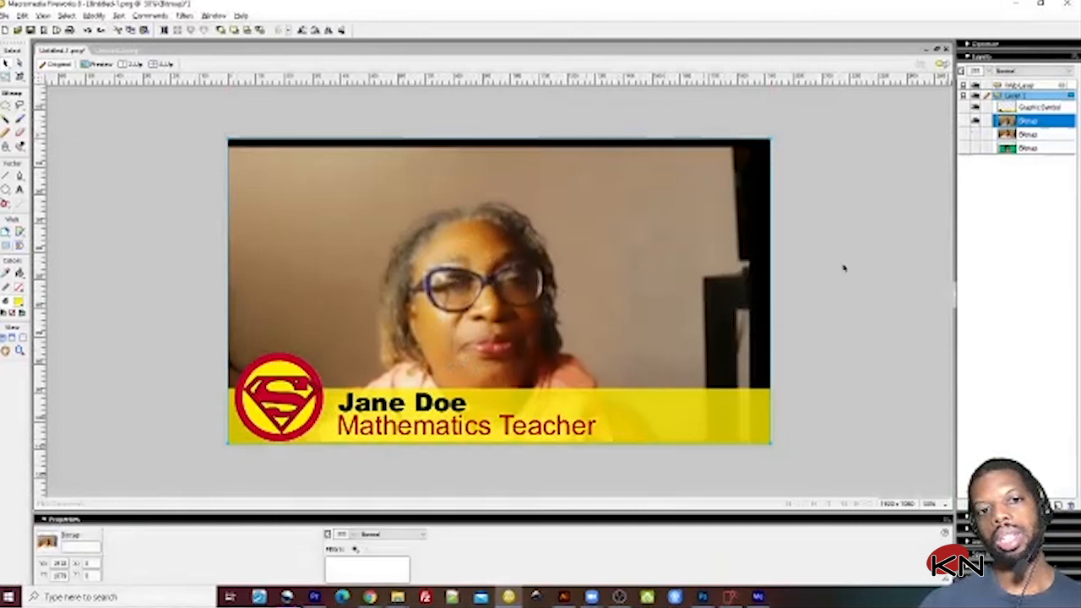
pyautogui.click(977, 108)
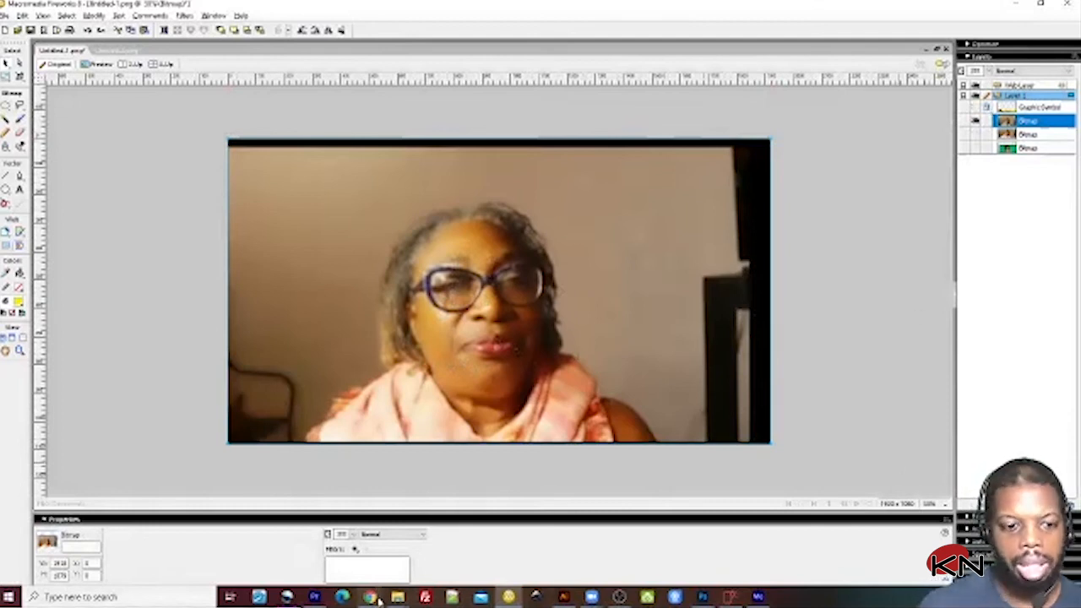
pyautogui.moveTo(376, 596)
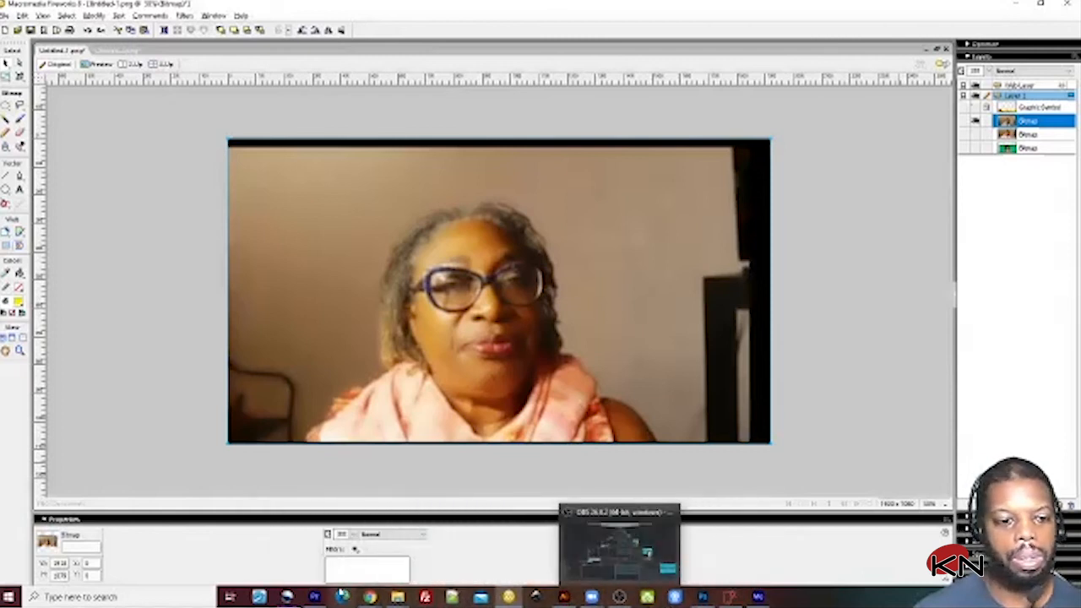
pyautogui.click(287, 597)
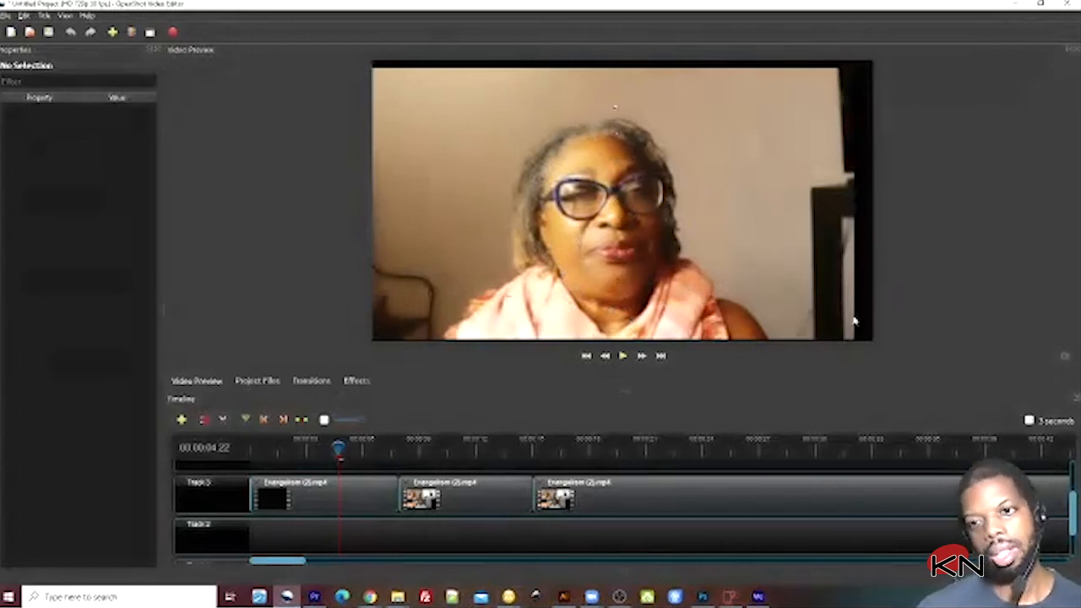
pyautogui.hotkey('alt', 'Tab')
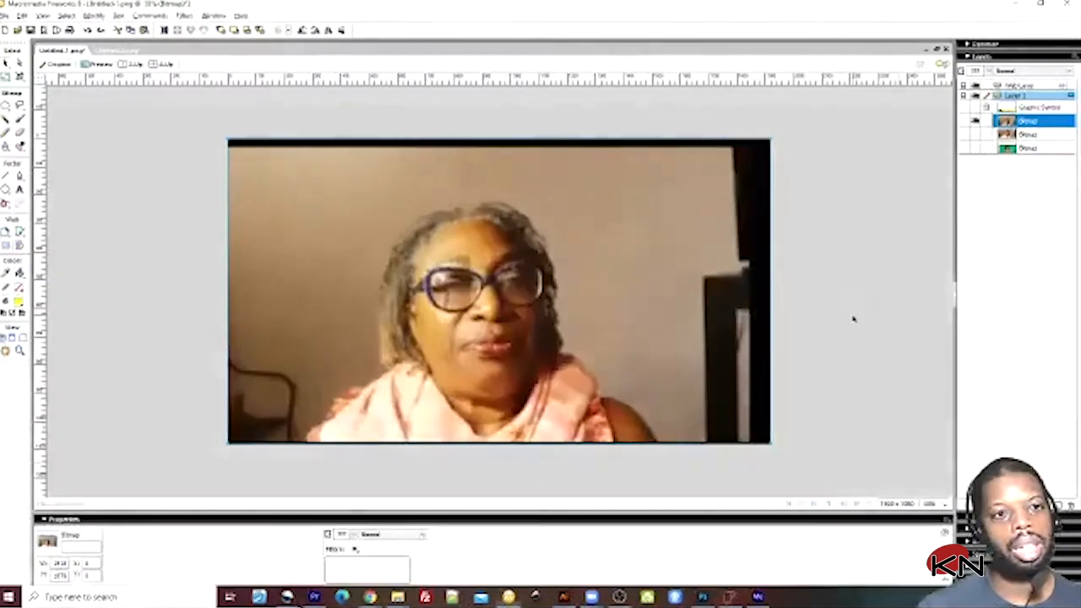
pyautogui.hotkey('alt', 'Tab')
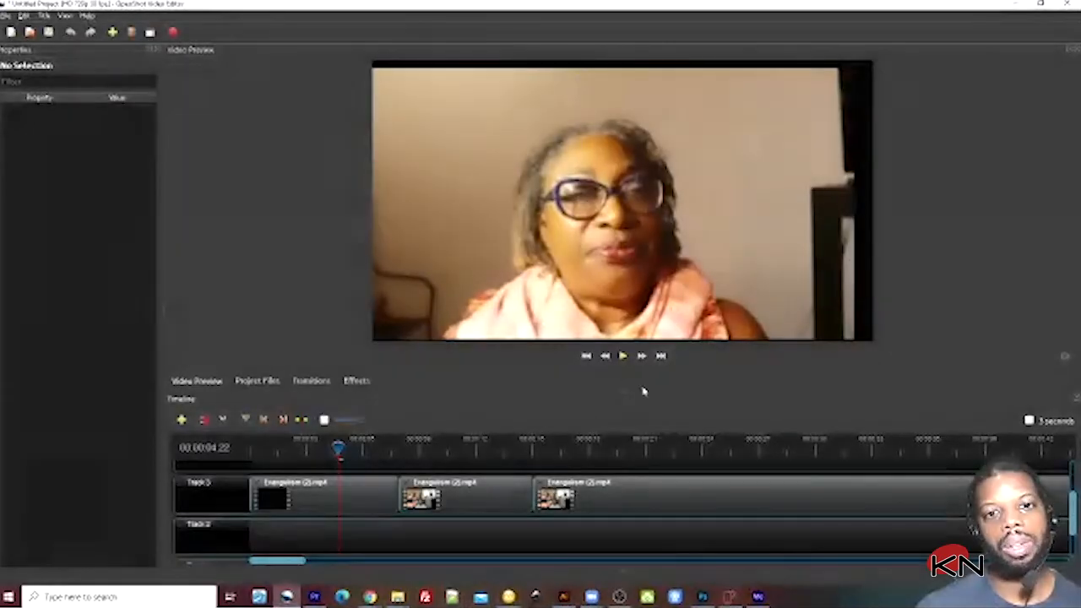
pyautogui.hotkey('alt', 'Tab')
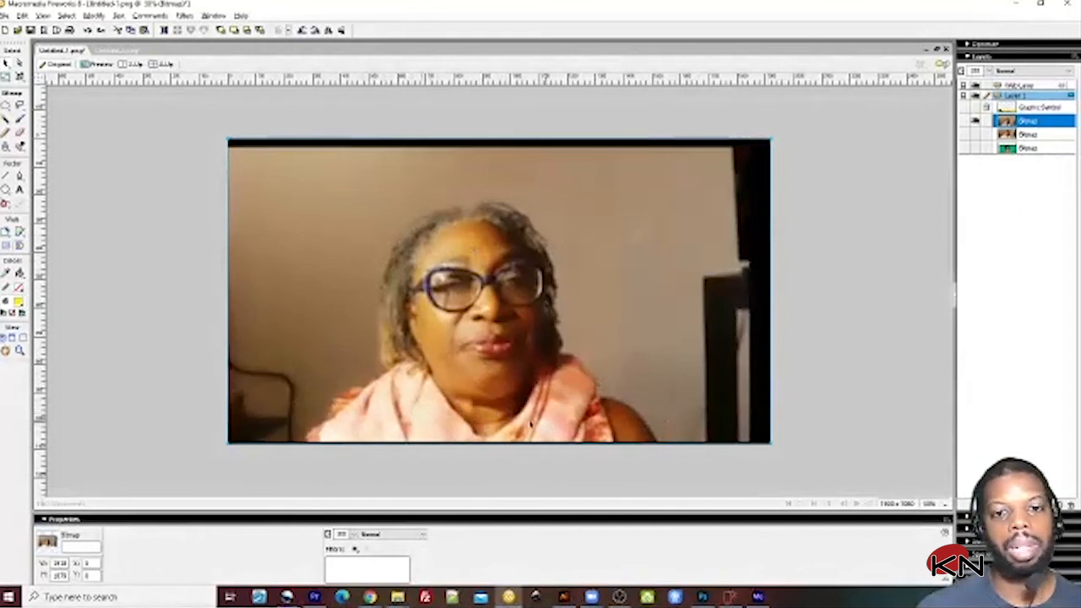
# Step: Show and unlock the lower third symbol in Fireworks, and raise the upper frame copy to the top edge of the yellow bar
pyautogui.click(976, 108)
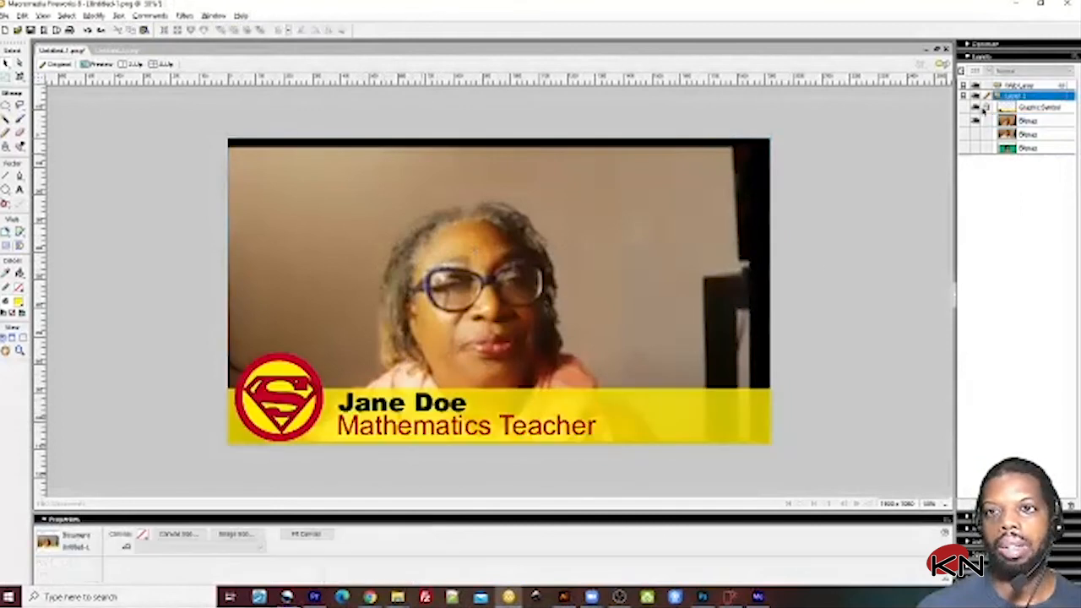
pyautogui.click(987, 109)
pyautogui.click(571, 290)
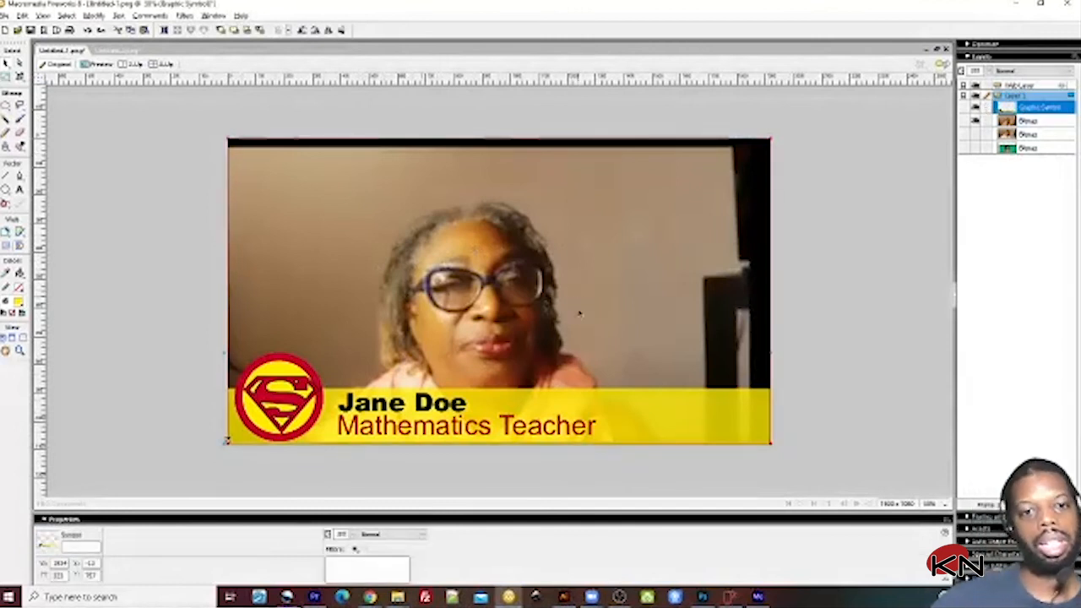
pyautogui.click(474, 331)
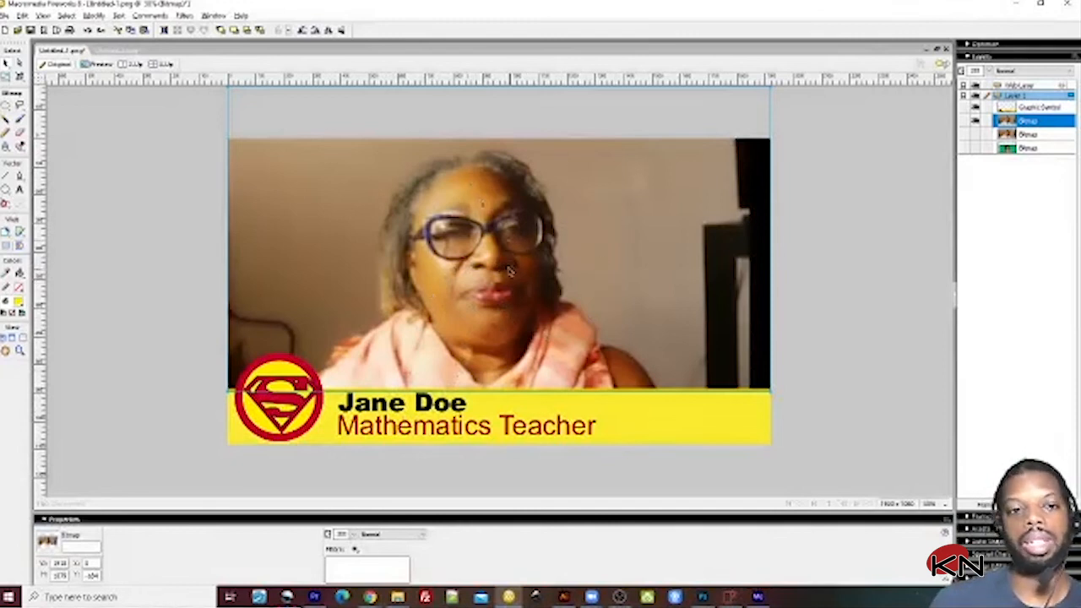
# Step: Hide the upper frame copy and toggle the other raised frame to check the lower third with and without it
pyautogui.click(978, 136)
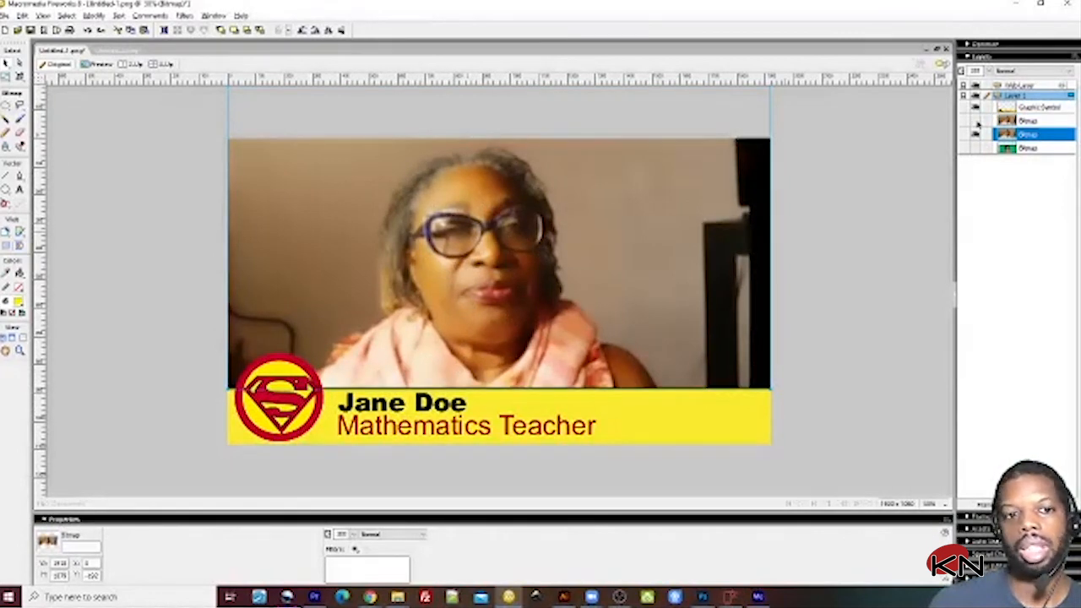
pyautogui.click(979, 135)
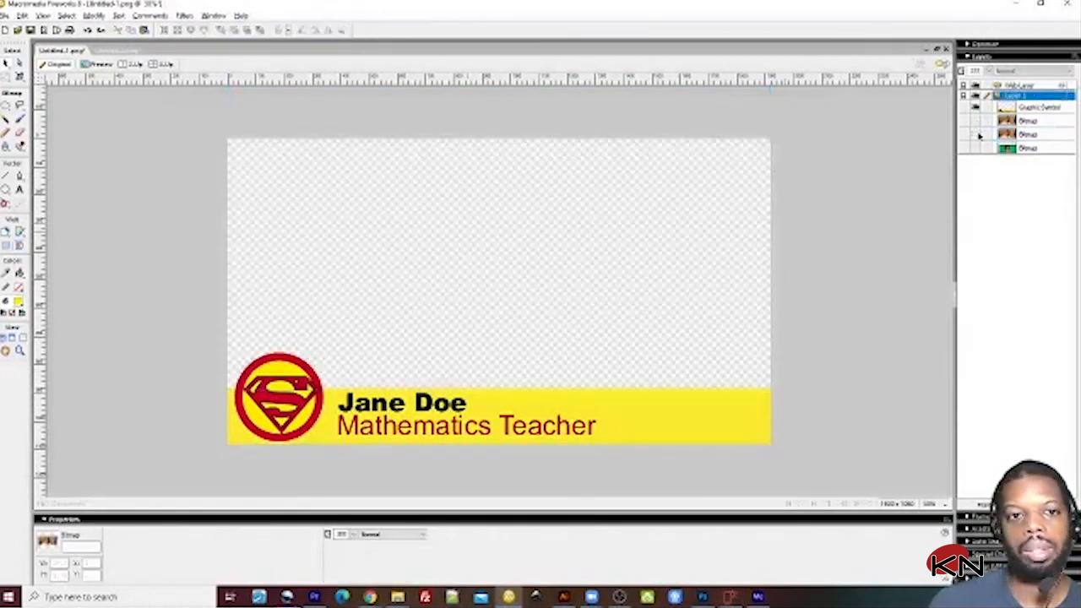
pyautogui.click(979, 135)
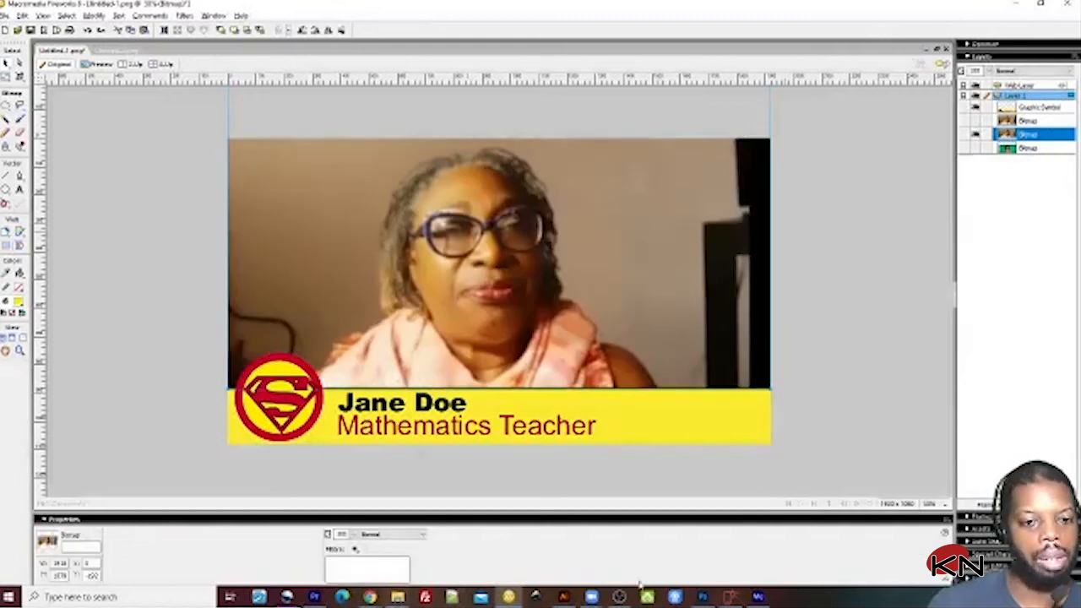
# Step: In OpenShot, select the first clip on the timeline and set its Location X to -0.52 and Location Y to -0.71
pyautogui.click(287, 597)
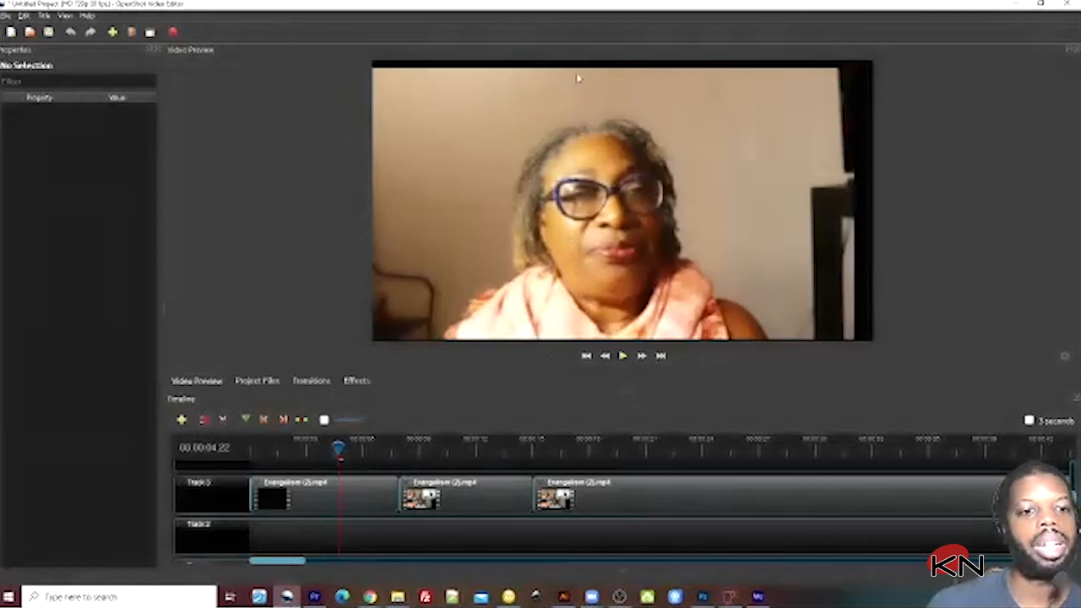
pyautogui.click(359, 493)
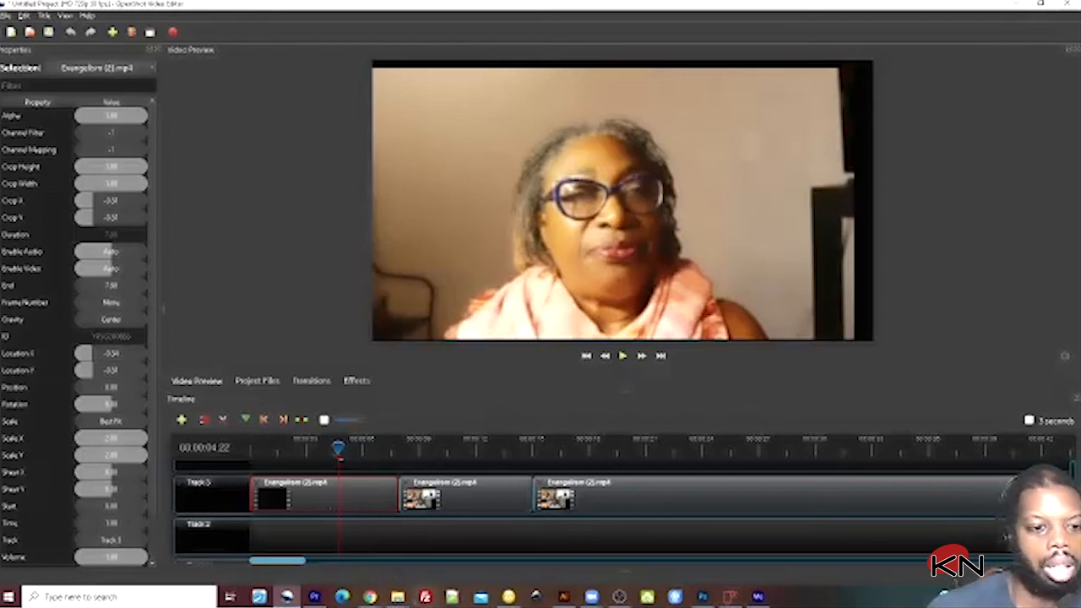
pyautogui.moveTo(520, 597)
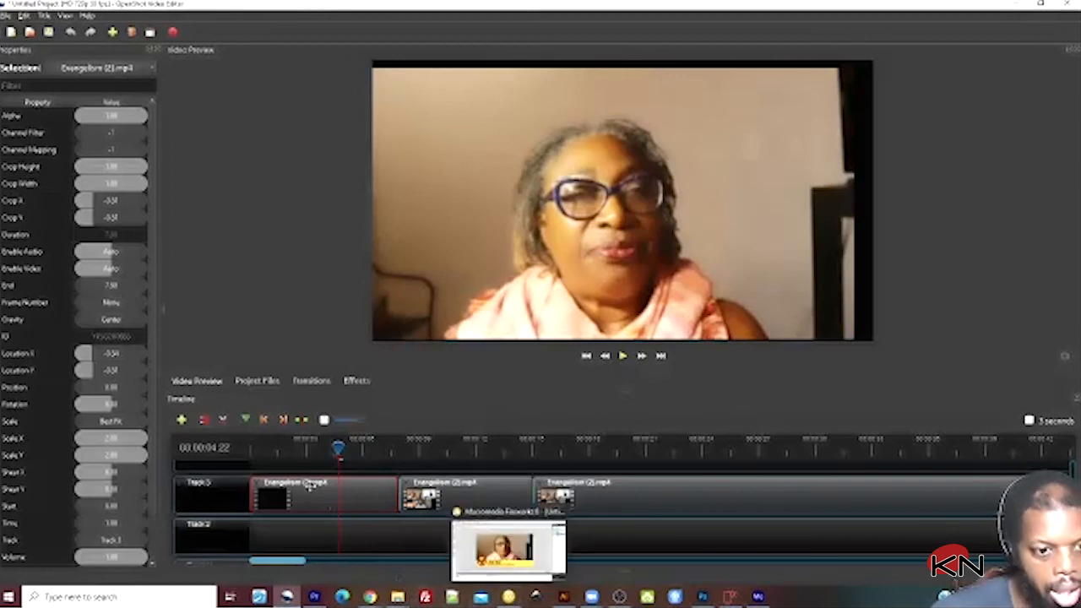
pyautogui.moveTo(463, 595)
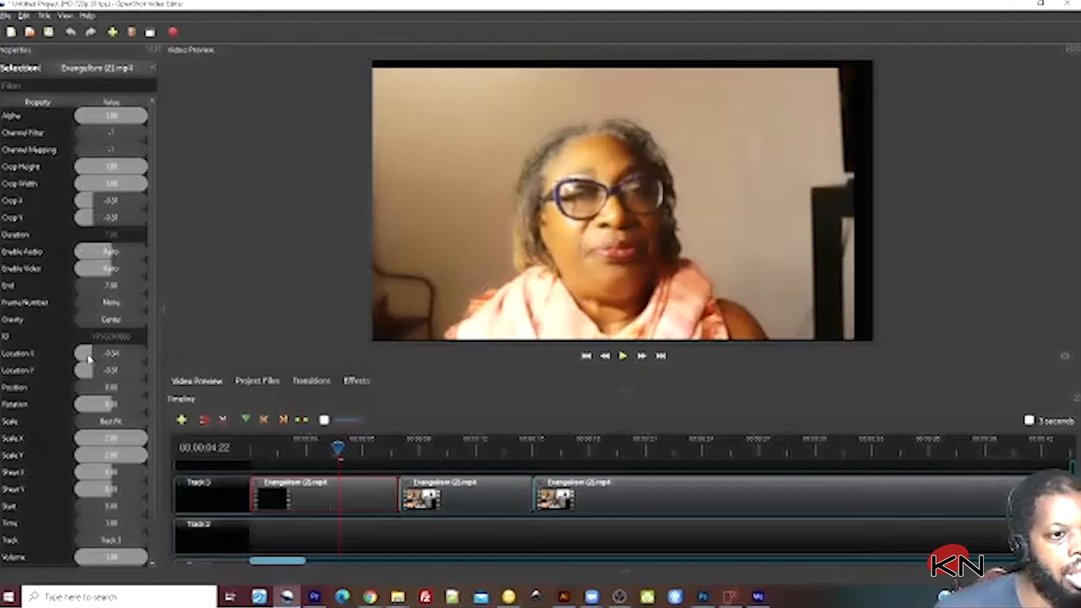
pyautogui.moveTo(91, 359)
pyautogui.mouseDown()
pyautogui.moveTo(104, 360)
pyautogui.moveTo(91, 359)
pyautogui.moveTo(98, 374)
pyautogui.moveTo(87, 374)
pyautogui.mouseUp()
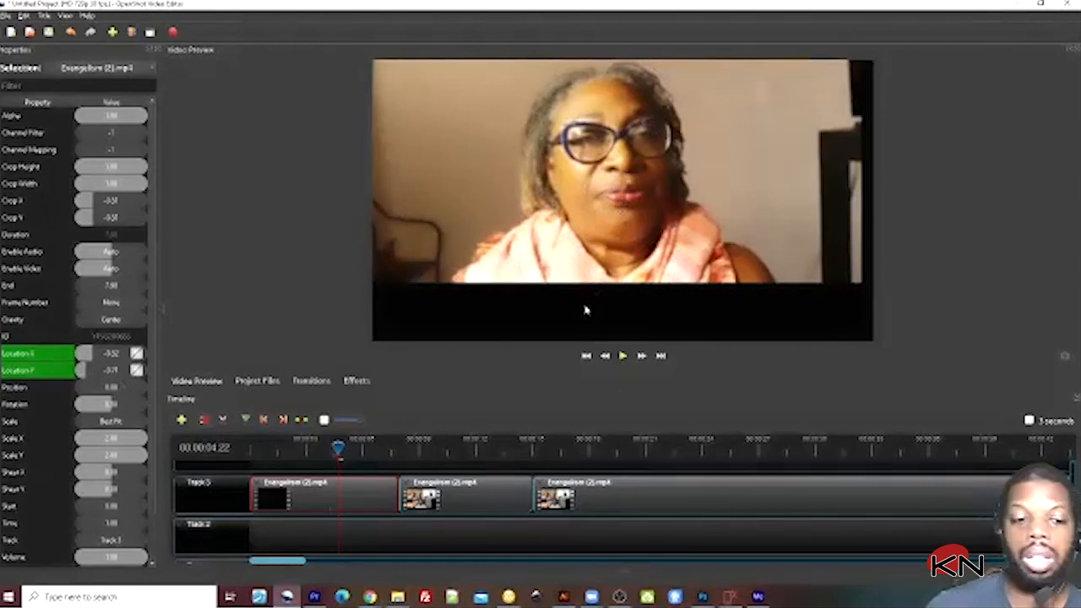
pyautogui.moveTo(619, 596)
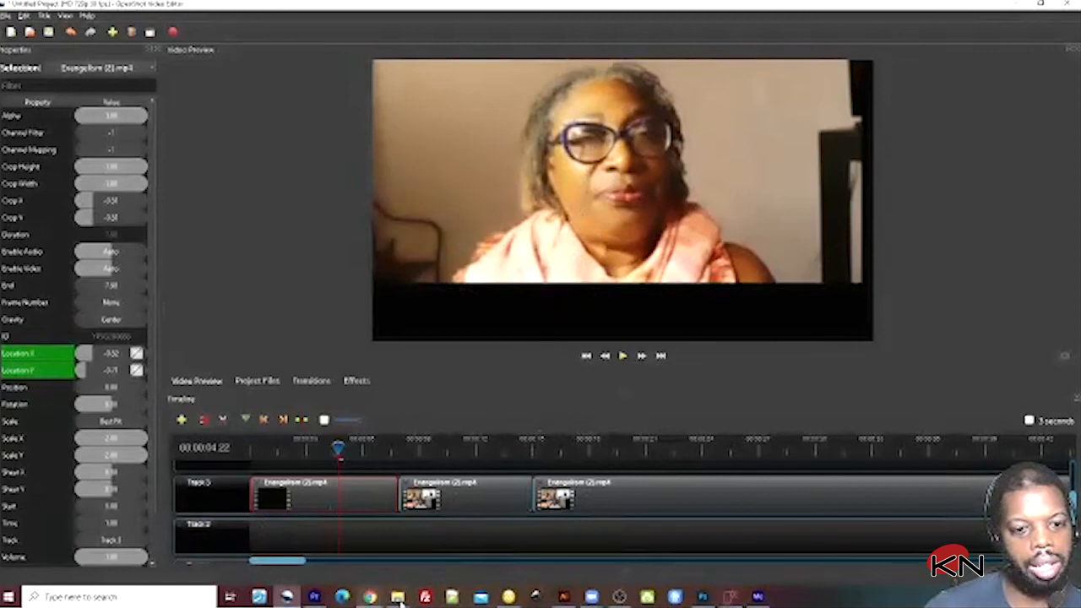
# Step: Switch back to Fireworks and nudge the visible raised video frame slightly behind the lower third
pyautogui.click(508, 596)
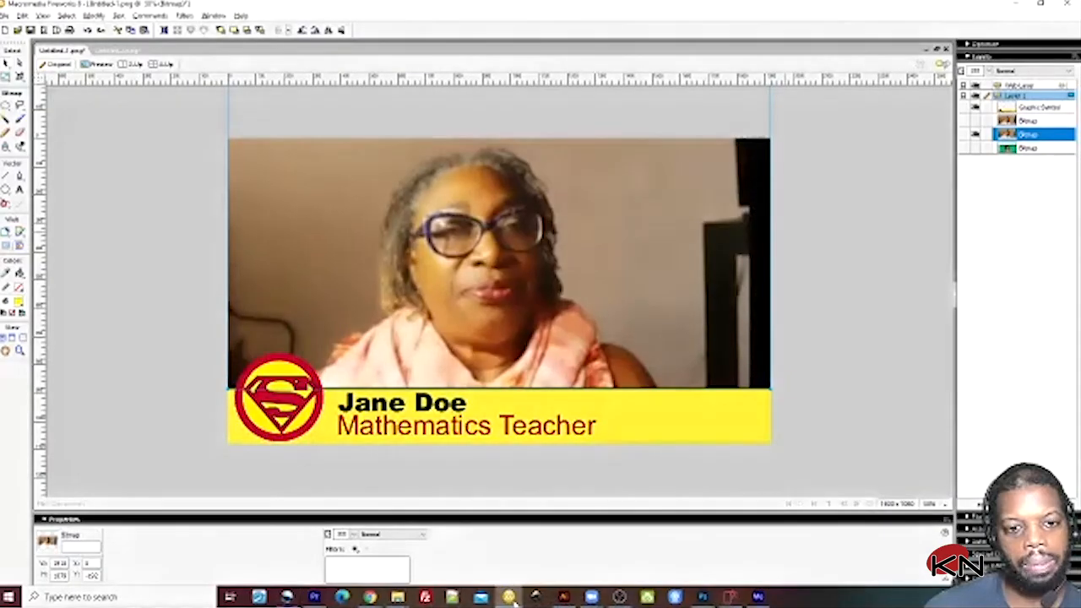
pyautogui.click(176, 387)
pyautogui.moveTo(464, 281)
pyautogui.mouseDown()
pyautogui.moveTo(470, 297)
pyautogui.moveTo(466, 281)
pyautogui.mouseUp()
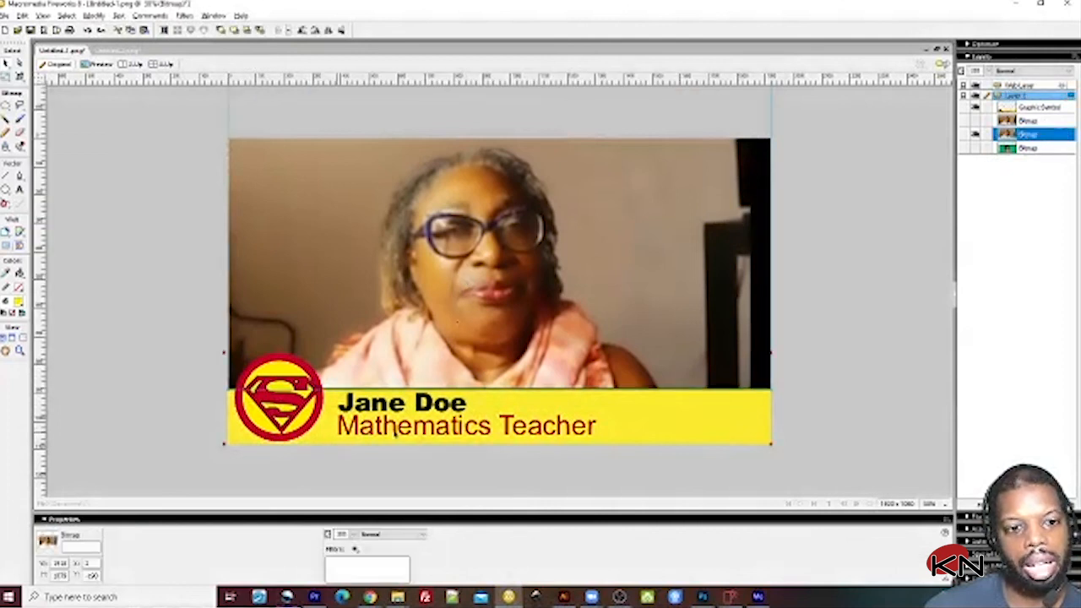
# Step: Open the lower third symbol, try a reduced opacity on its yellow rectangle, and check the result over the video frame
pyautogui.click(708, 423)
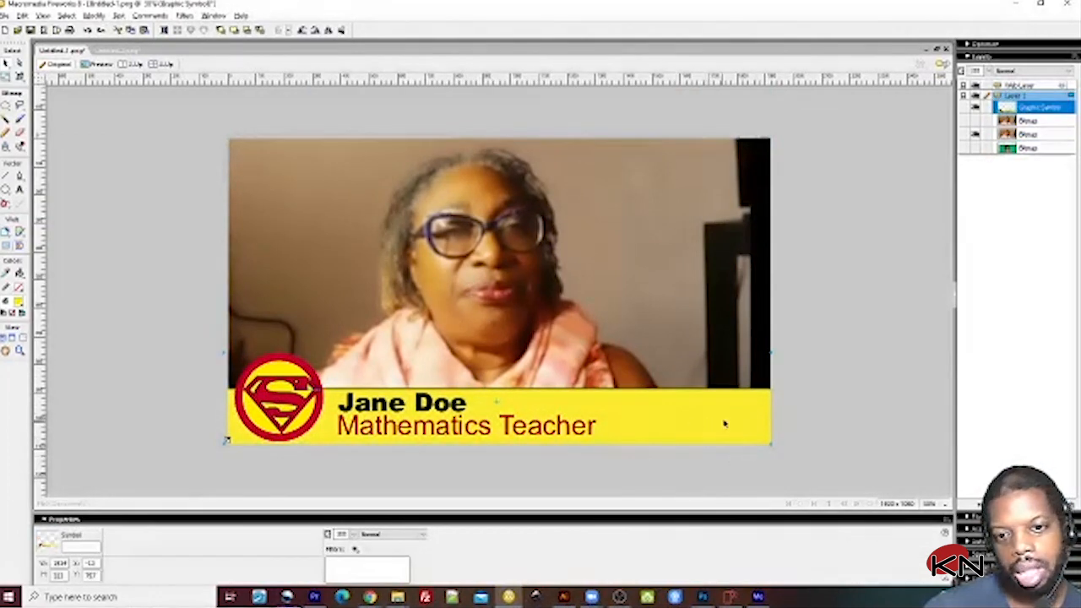
pyautogui.doubleClick(675, 439)
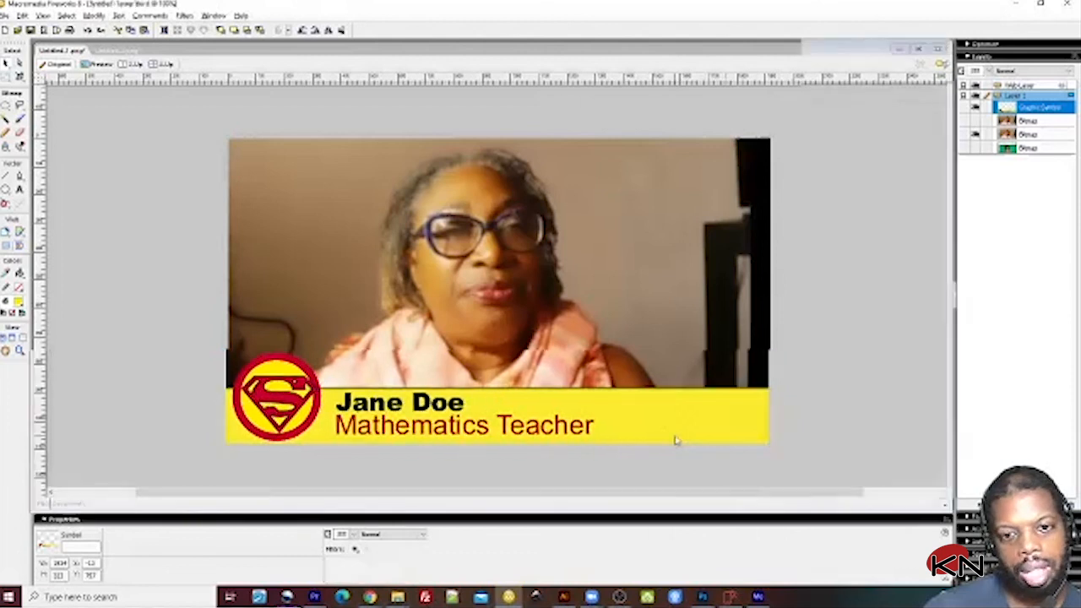
pyautogui.click(615, 304)
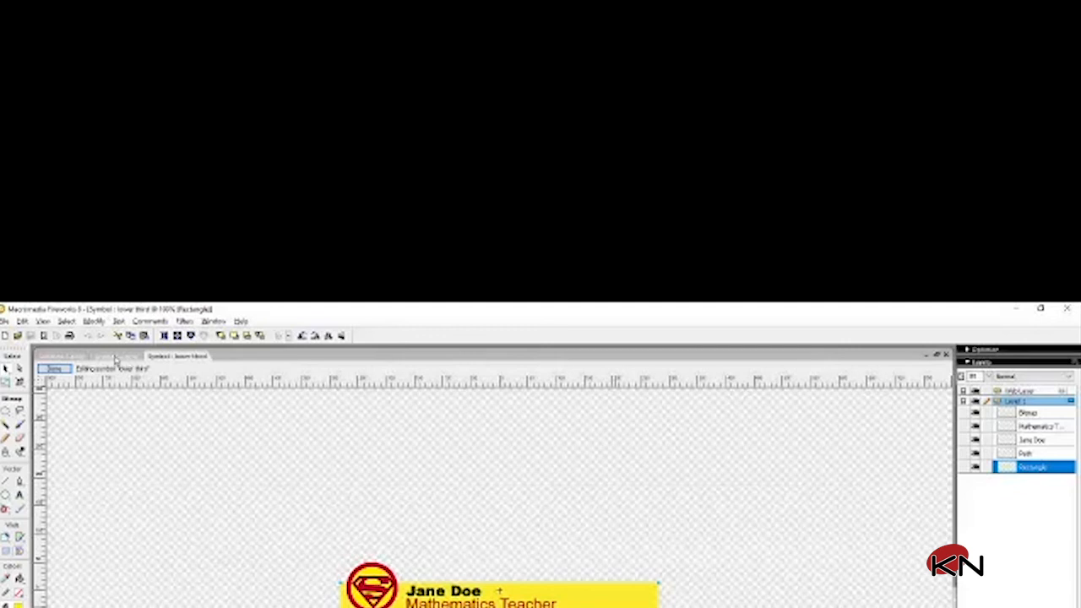
pyautogui.click(115, 357)
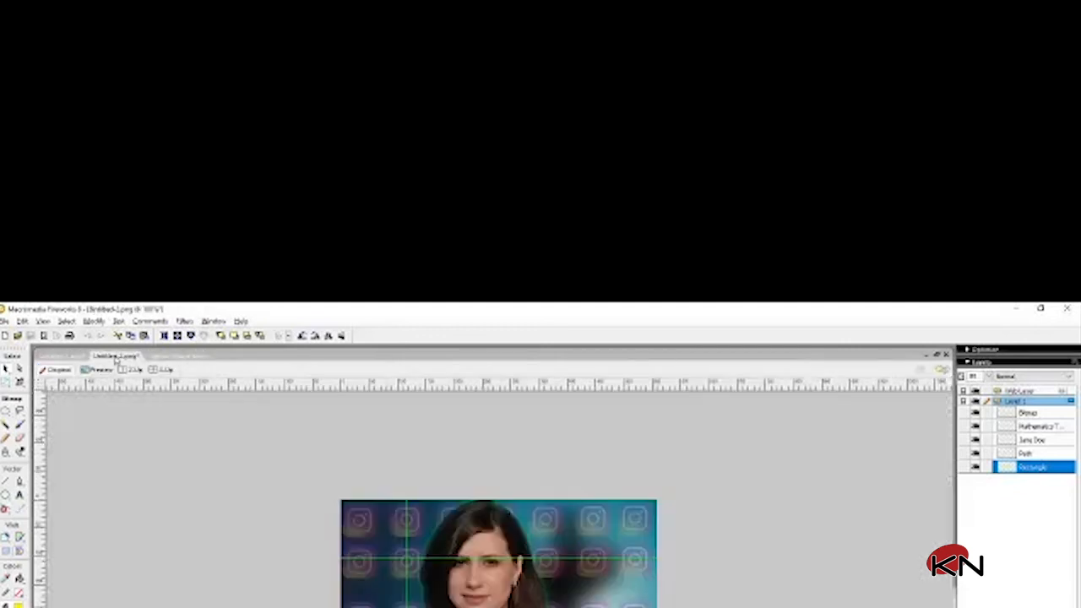
pyautogui.click(56, 358)
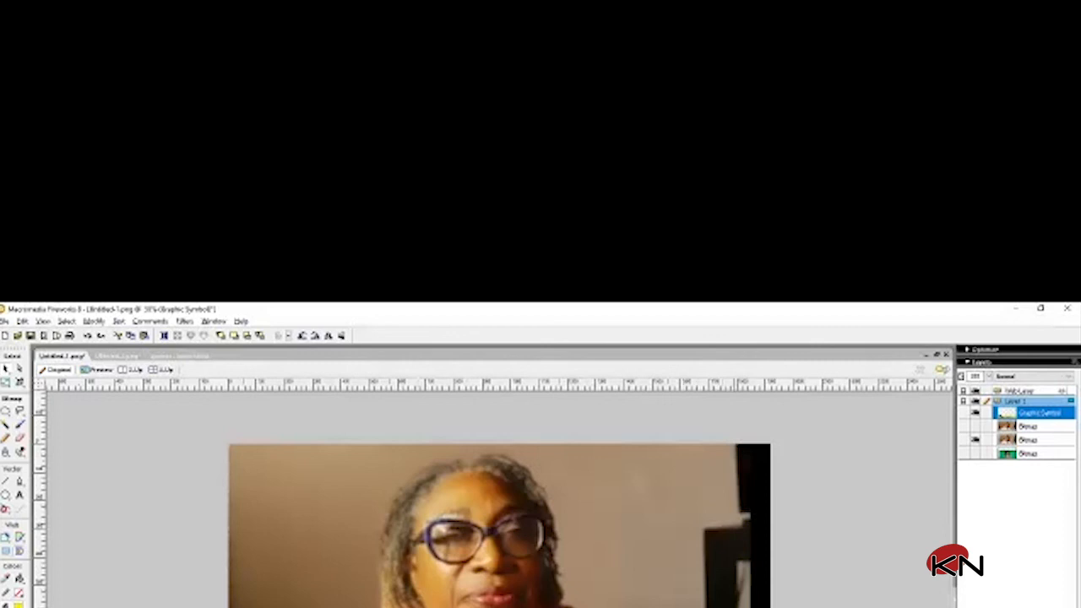
pyautogui.click(804, 601)
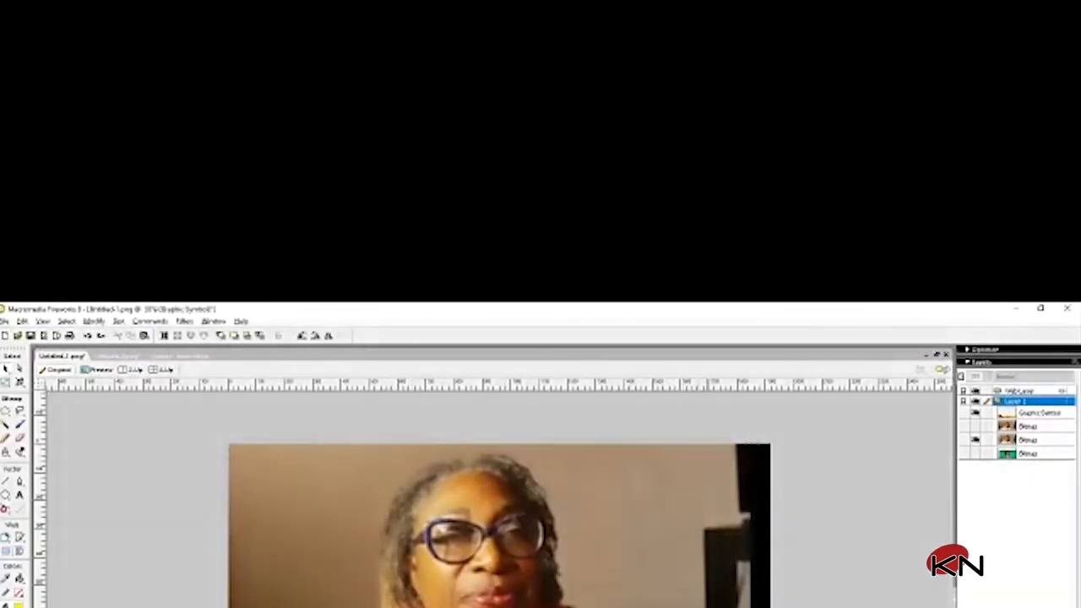
pyautogui.click(1039, 413)
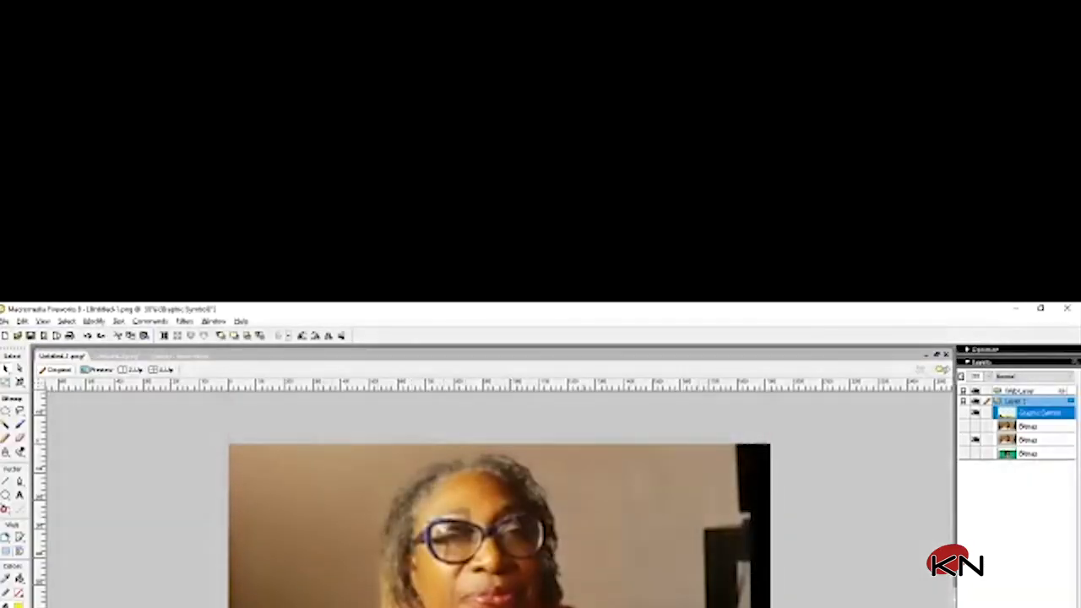
# Step: Undo the opacity change on the yellow rectangle in the lower third symbol, and return to the Untitled-1 document
pyautogui.click(180, 358)
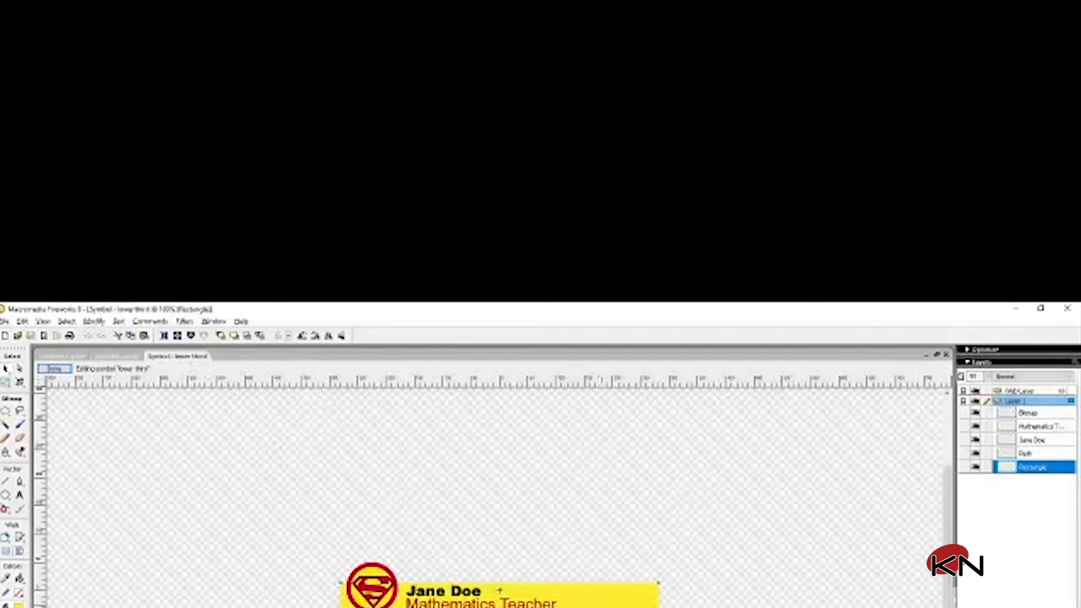
pyautogui.hotkey('ctrl', 'z')
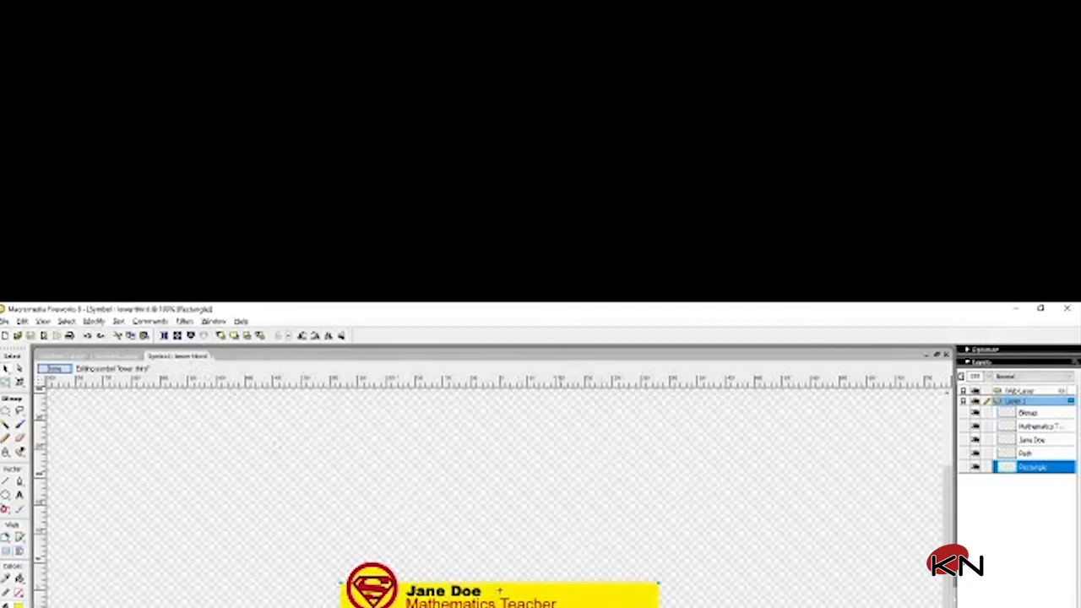
pyautogui.click(112, 358)
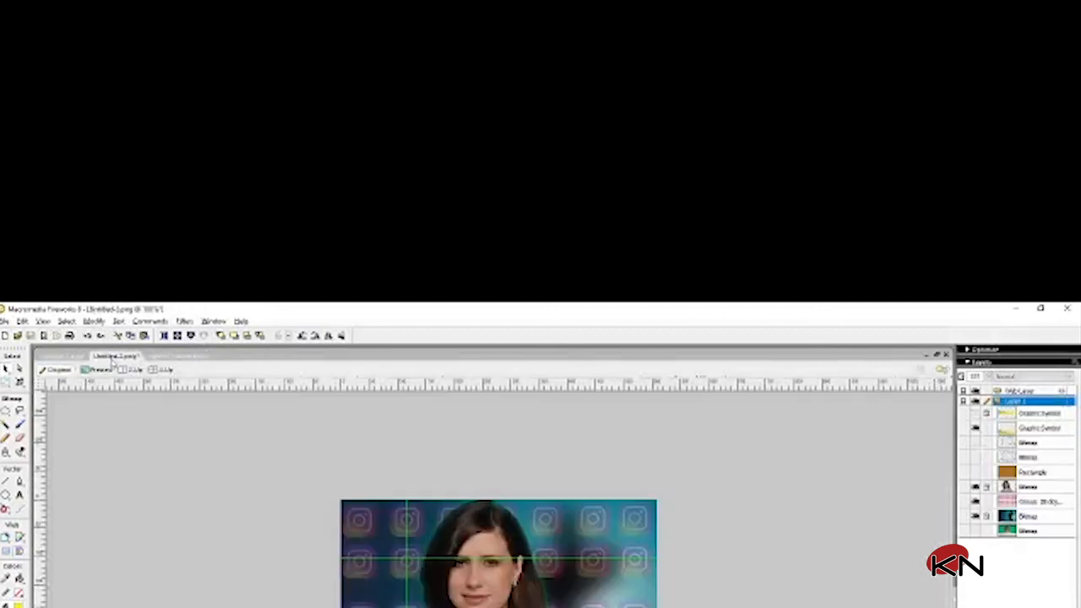
pyautogui.click(75, 358)
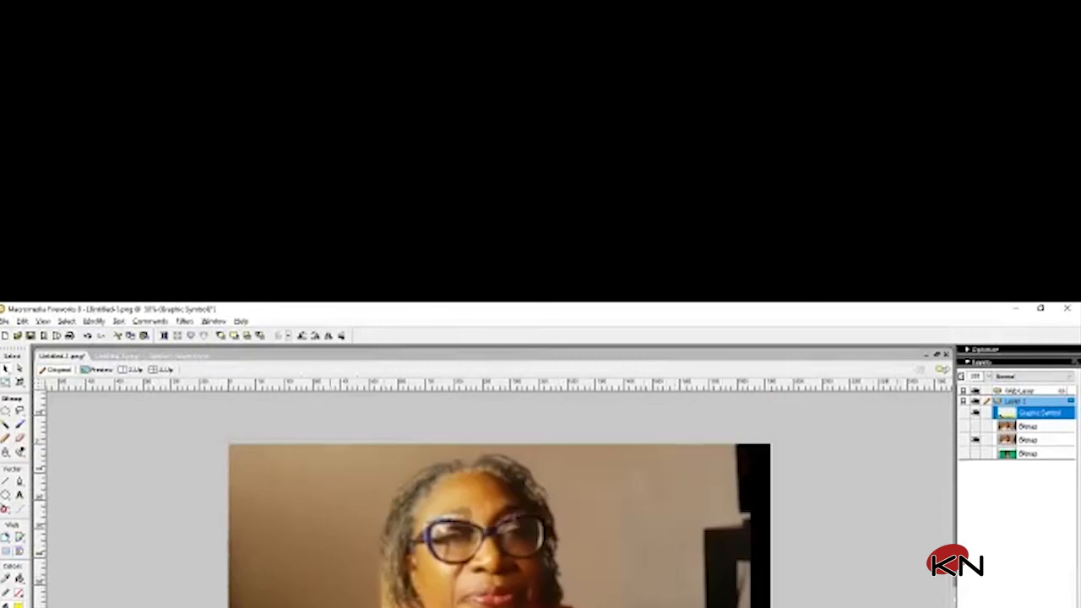
# Step: Realign the raised video frame with the canvas's left edge and hide it, leaving only the lower third showing
pyautogui.click(287, 590)
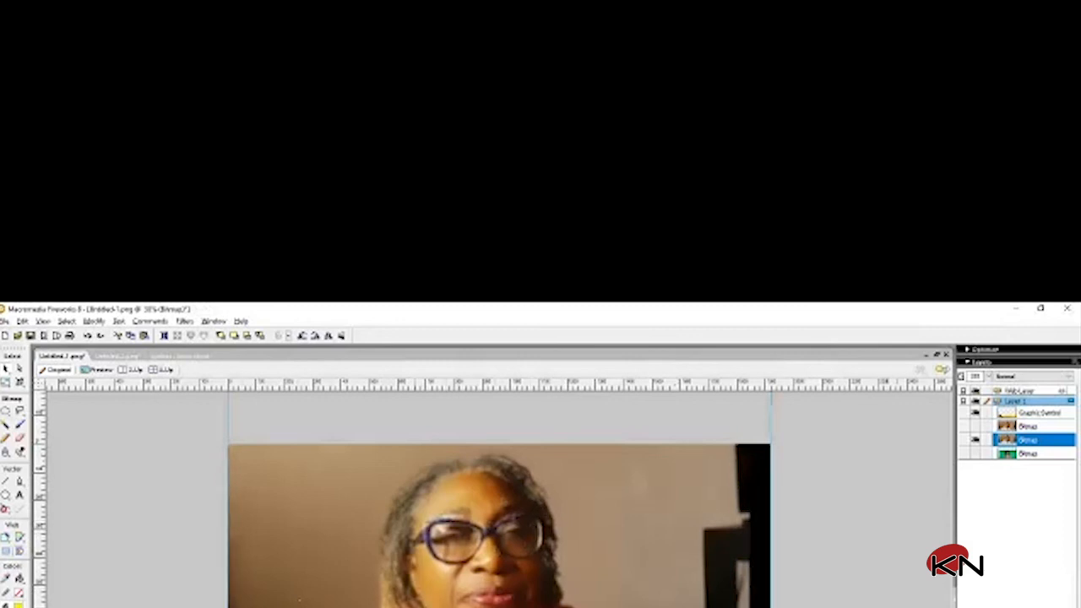
pyautogui.click(119, 581)
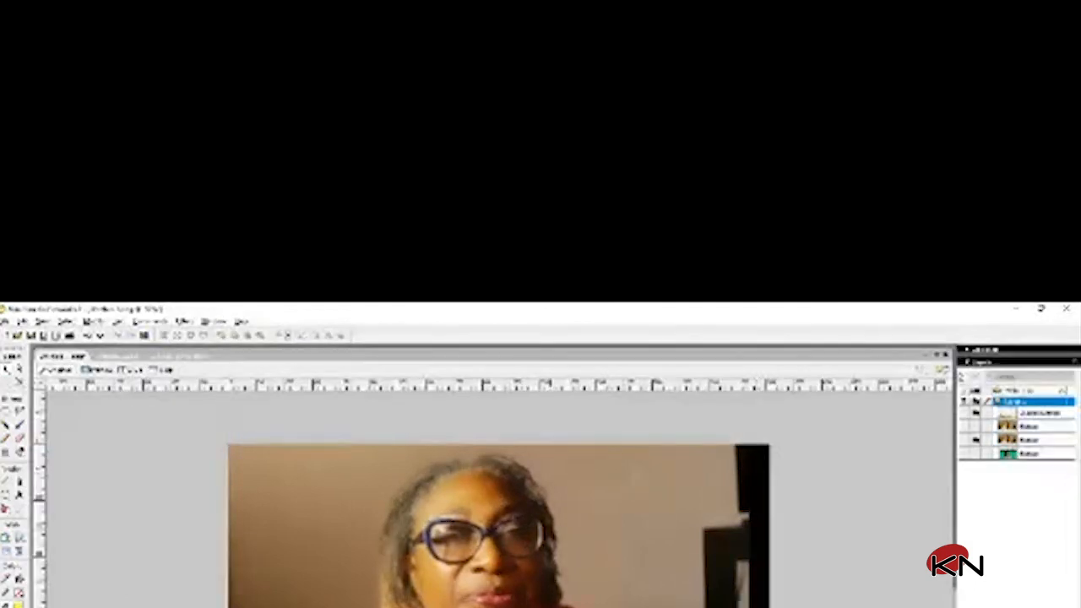
pyautogui.click(1030, 440)
pyautogui.click(976, 441)
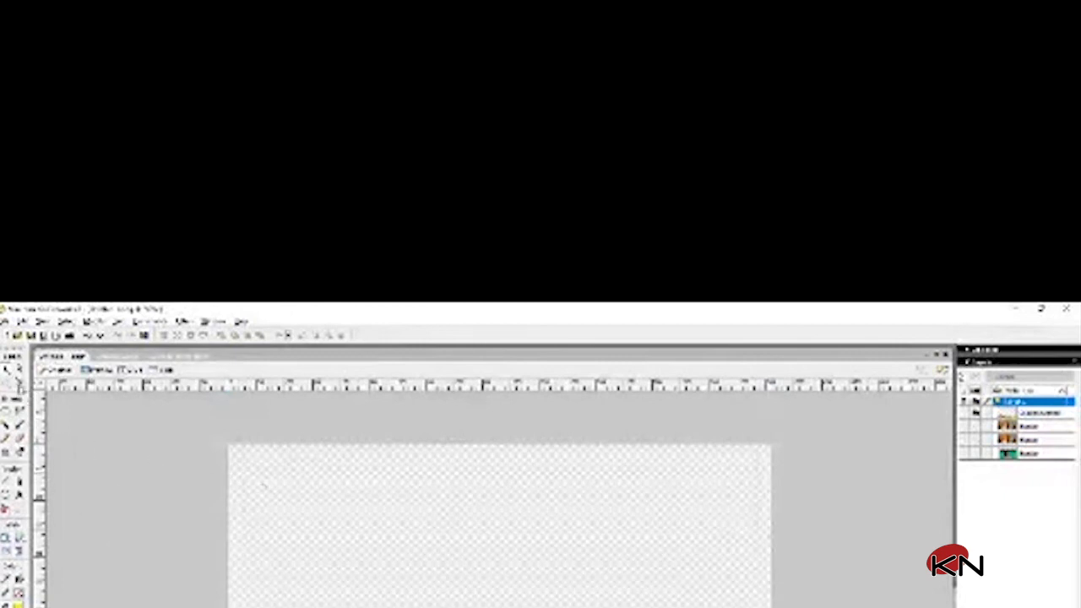
# Step: Mark the whole canvas with the Export Area tool and open its image preview for exporting
pyautogui.click(20, 382)
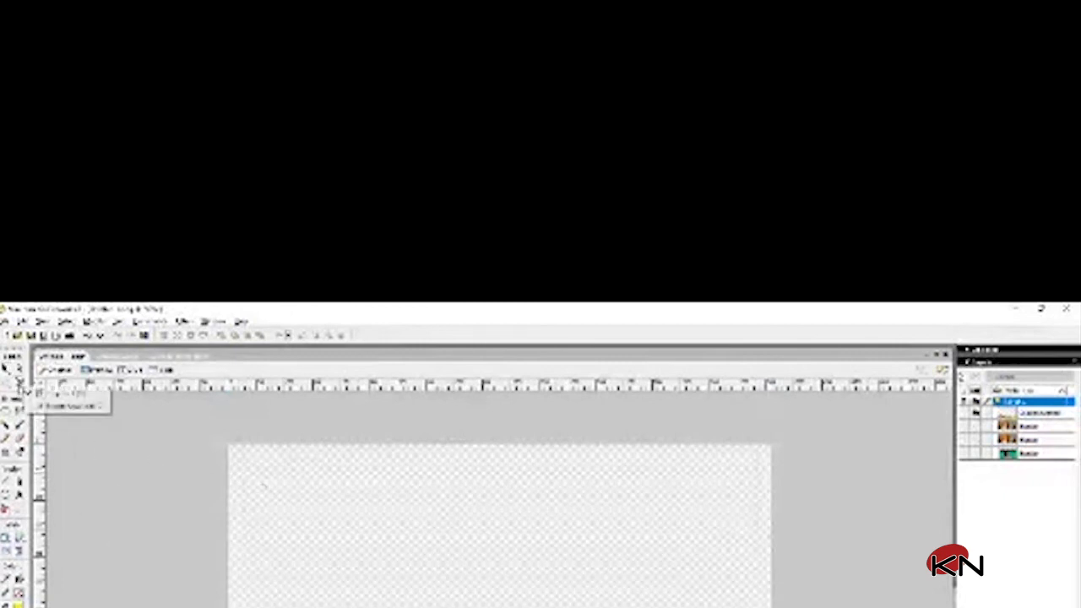
pyautogui.click(65, 408)
pyautogui.moveTo(228, 443); pyautogui.dragTo(770, 607)
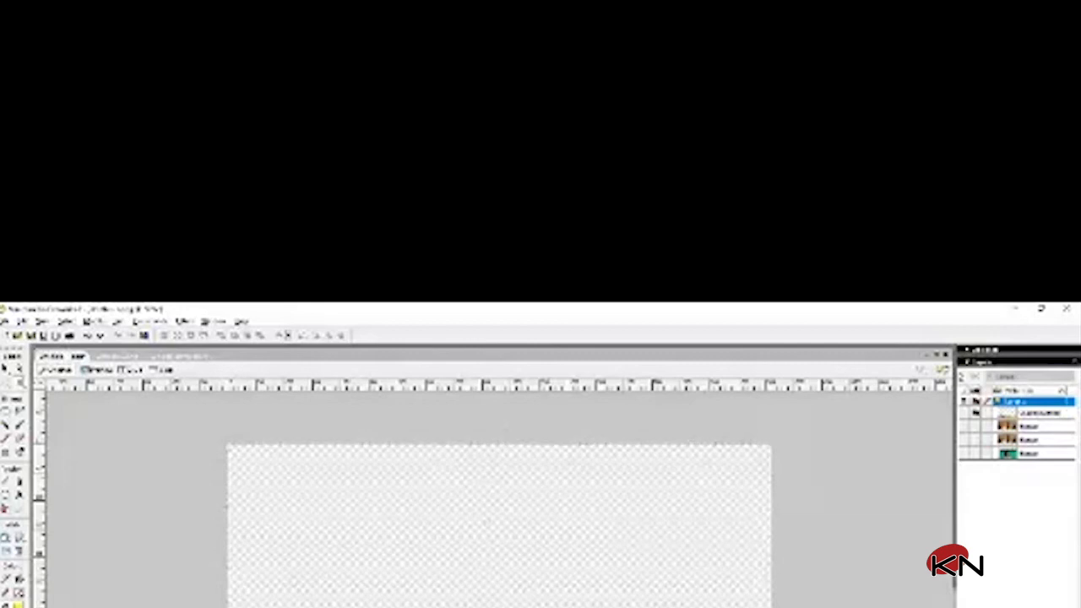
pyautogui.hotkey('ctrl', 'shift', 'x')
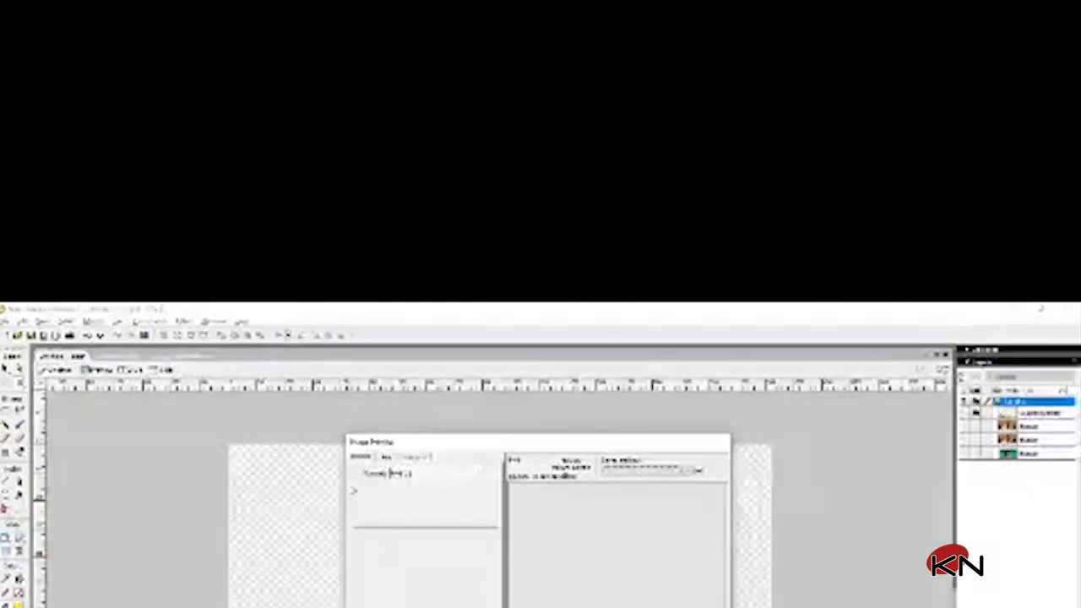
# Step: Preview the logo area of the lower third as JPEG, and set the export format to PNG 32
pyautogui.click(410, 474)
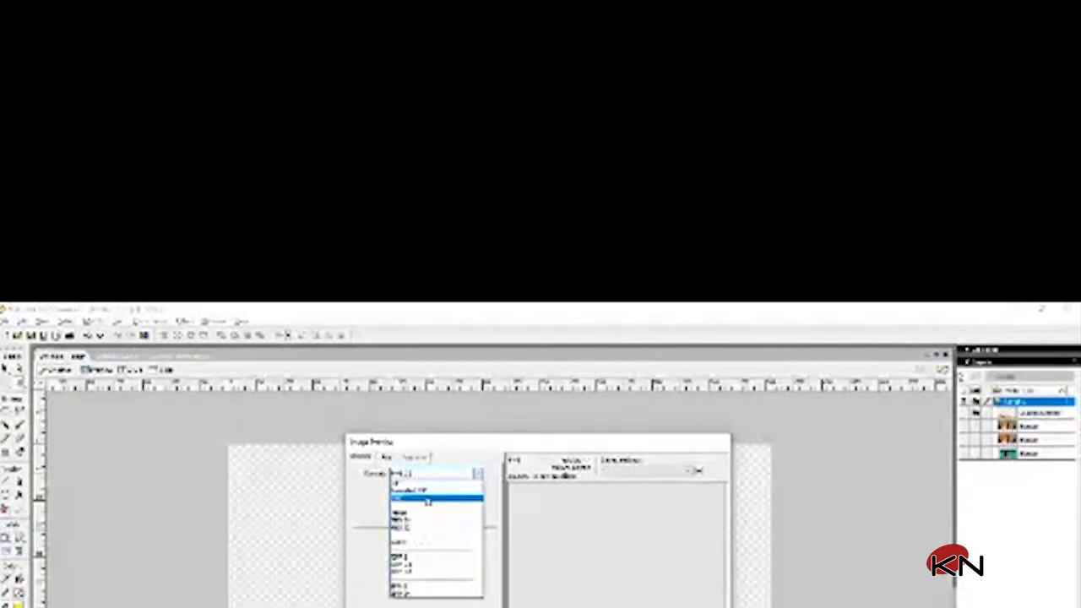
pyautogui.click(429, 494)
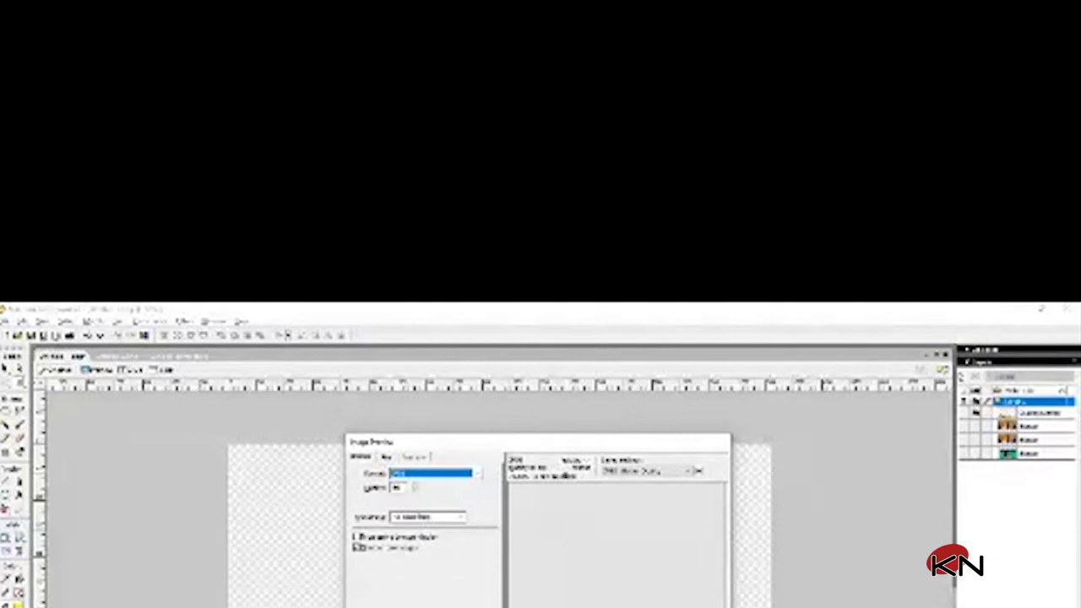
pyautogui.moveTo(616, 604); pyautogui.dragTo(628, 585)
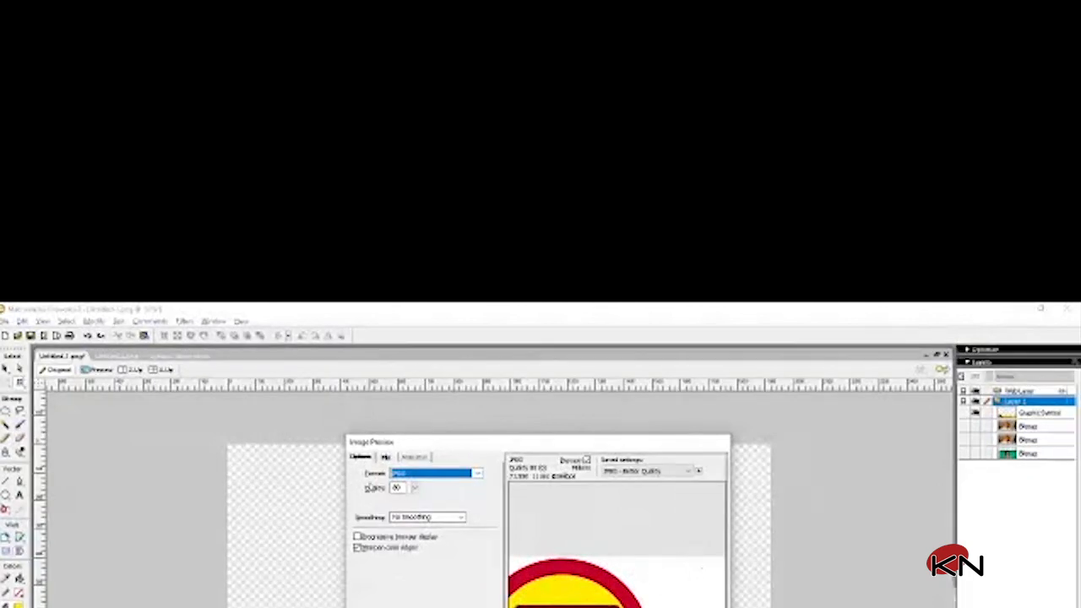
pyautogui.click(424, 473)
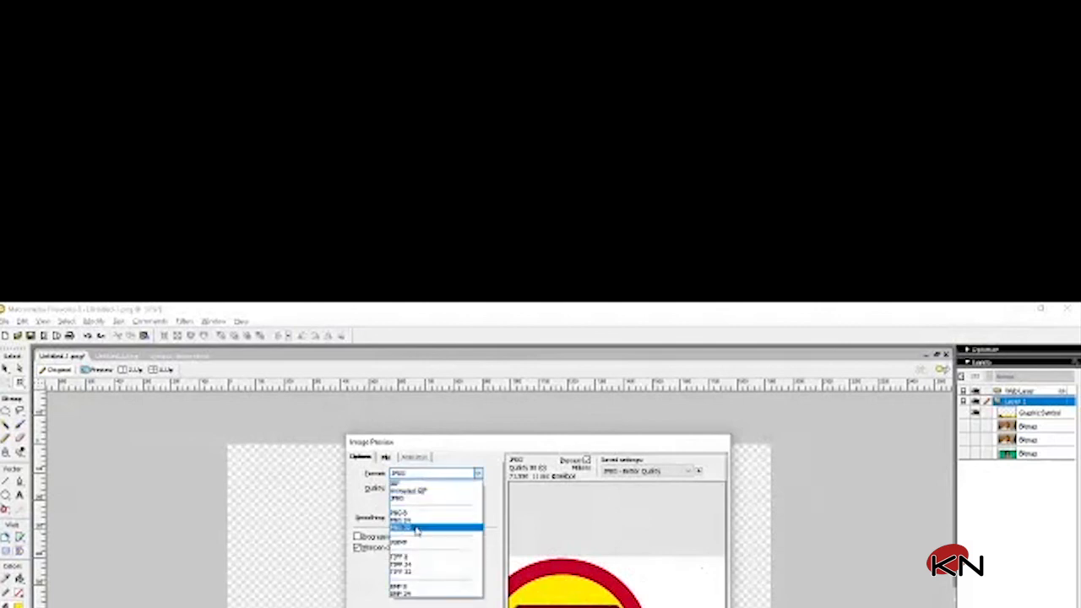
pyautogui.click(416, 530)
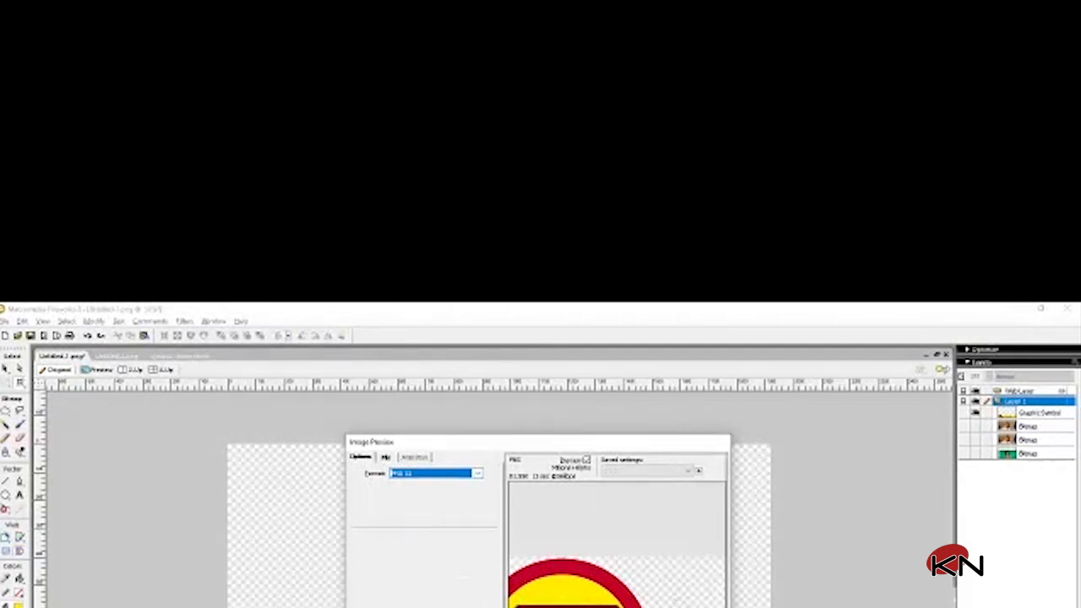
# Step: Start exporting the lower third and choose the openShot-test folder in Dropbox, Studio, Hillside Studio, Training as the destination
pyautogui.click(582, 607)
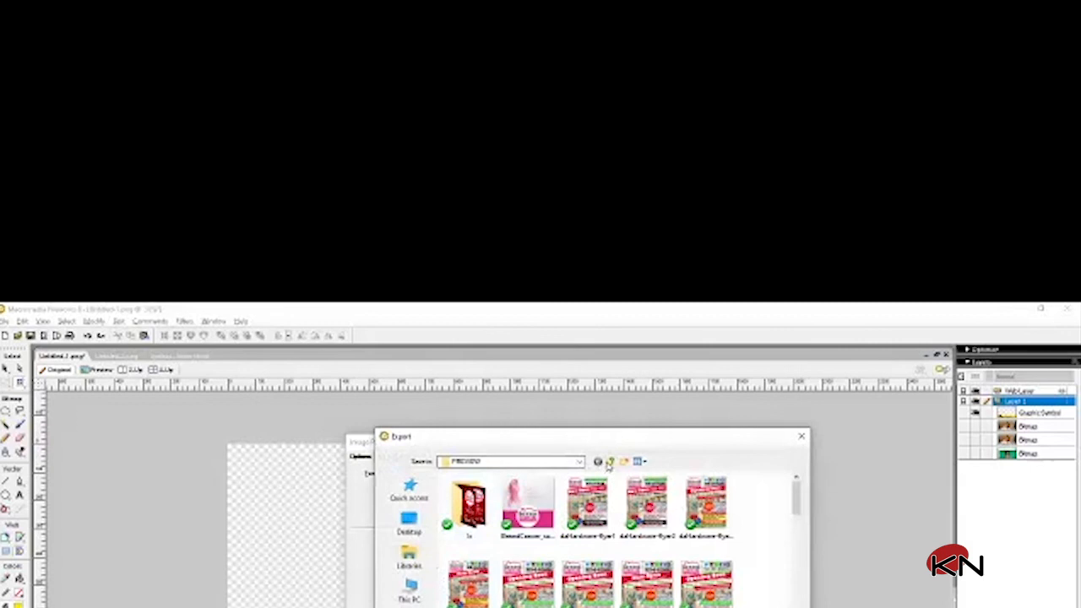
pyautogui.click(610, 461)
pyautogui.click(609, 461)
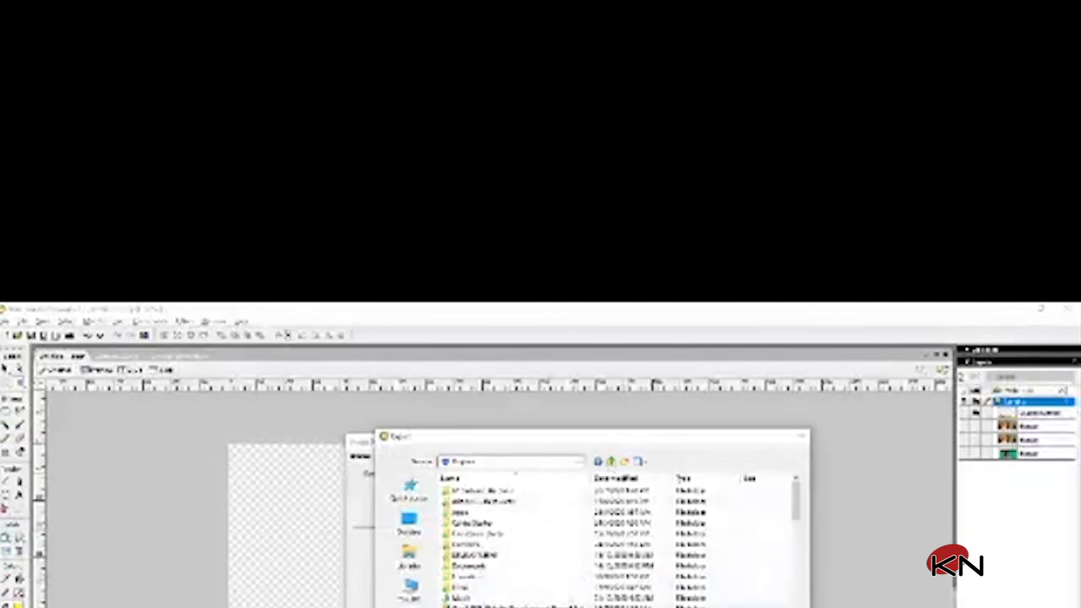
pyautogui.click(610, 463)
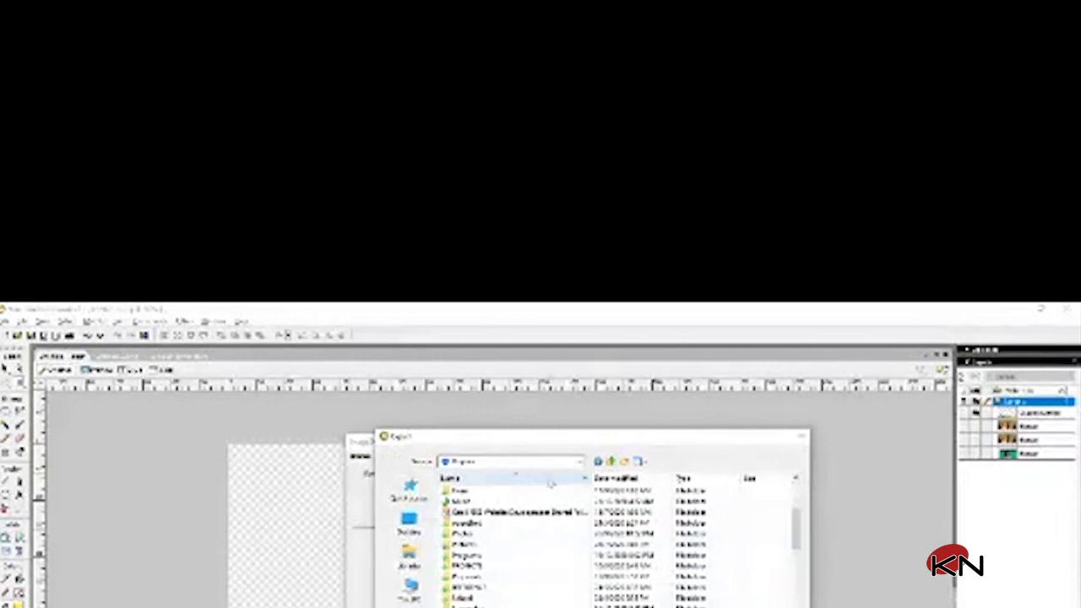
pyautogui.scroll(-3, 506, 558)
pyautogui.doubleClick(479, 567)
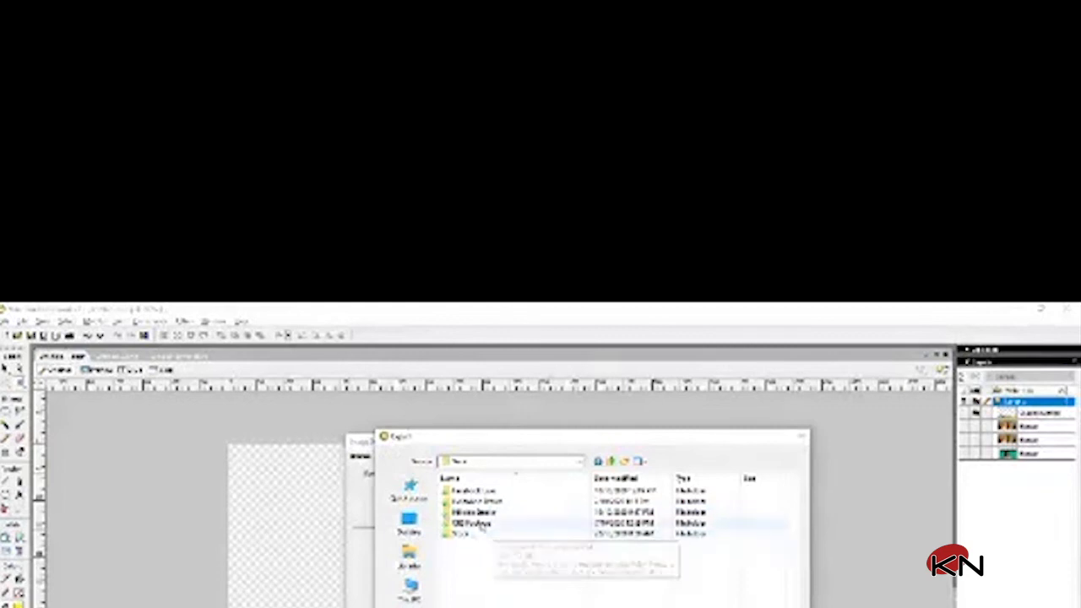
pyautogui.doubleClick(483, 513)
pyautogui.scroll(-4, 512, 579)
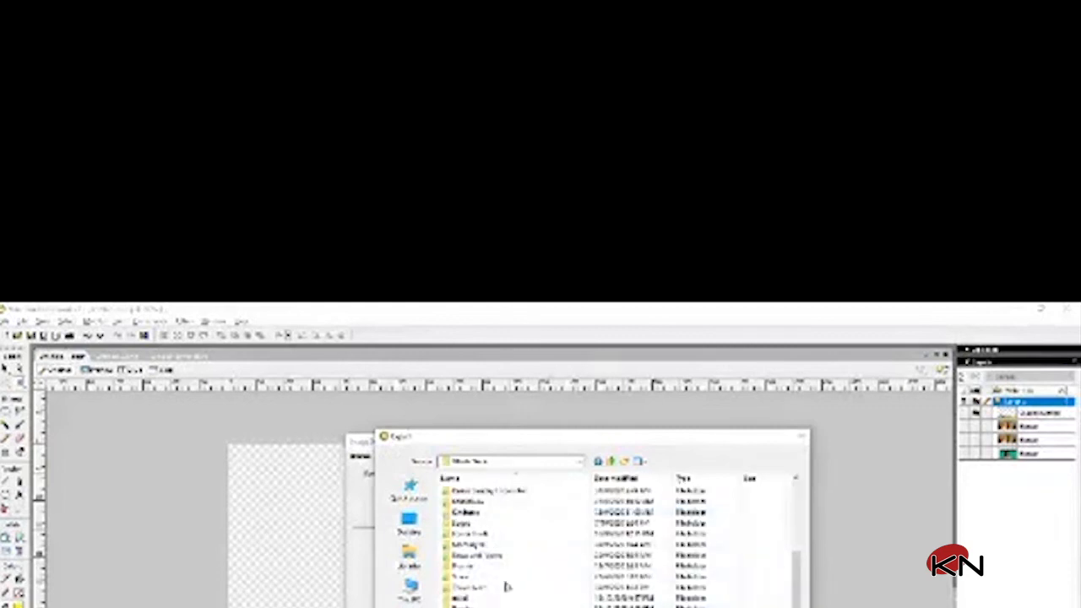
pyautogui.doubleClick(512, 604)
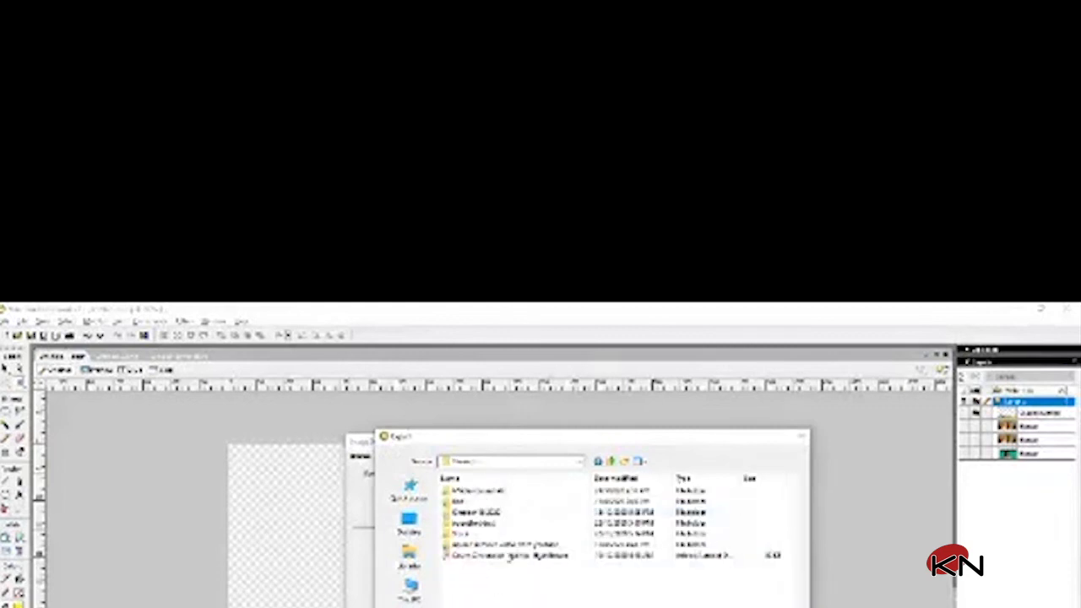
pyautogui.doubleClick(477, 524)
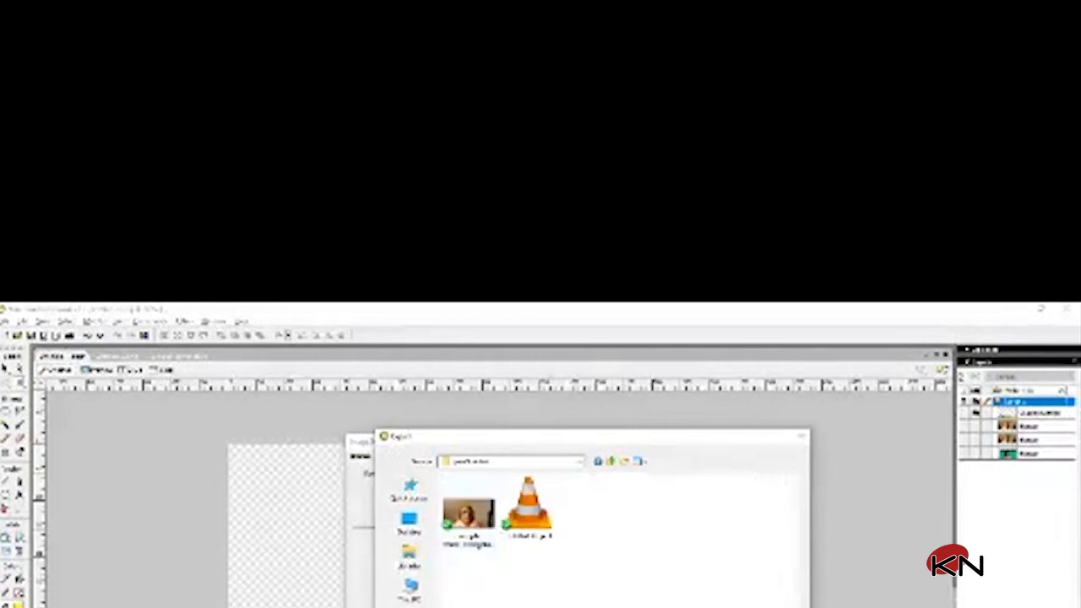
# Step: Name the exported image lower thirds-sample1 and complete the images-only export
pyautogui.write('lower')
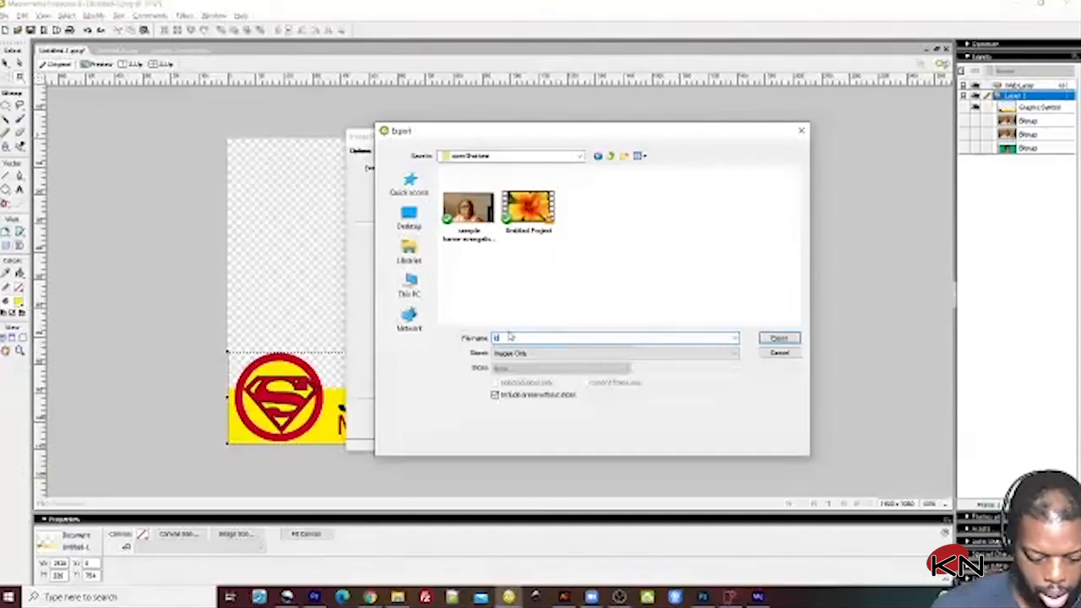
pyautogui.write('thirdsample1')
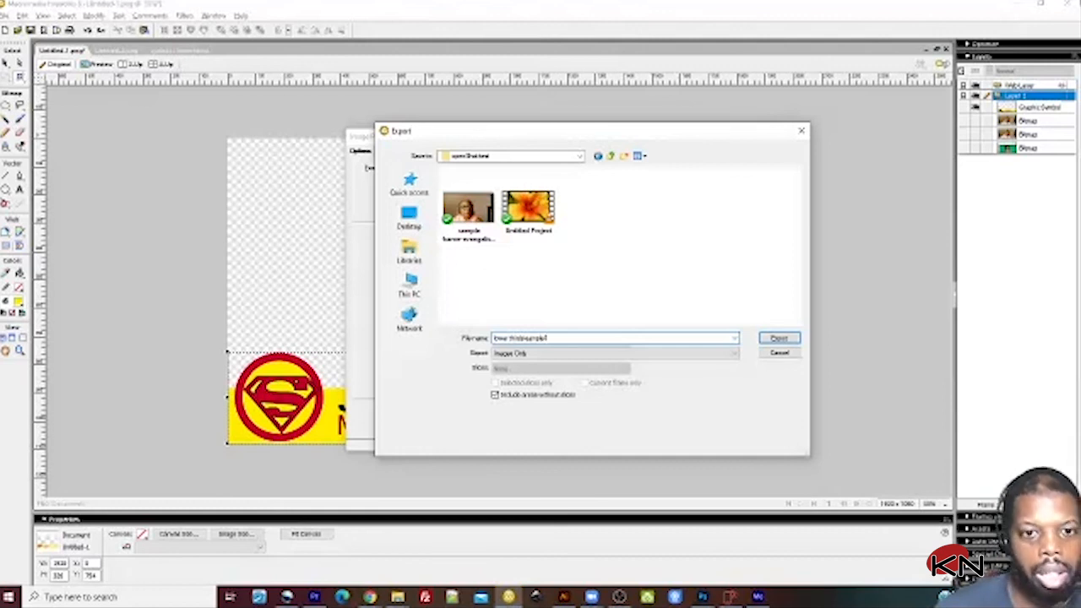
pyautogui.click(778, 338)
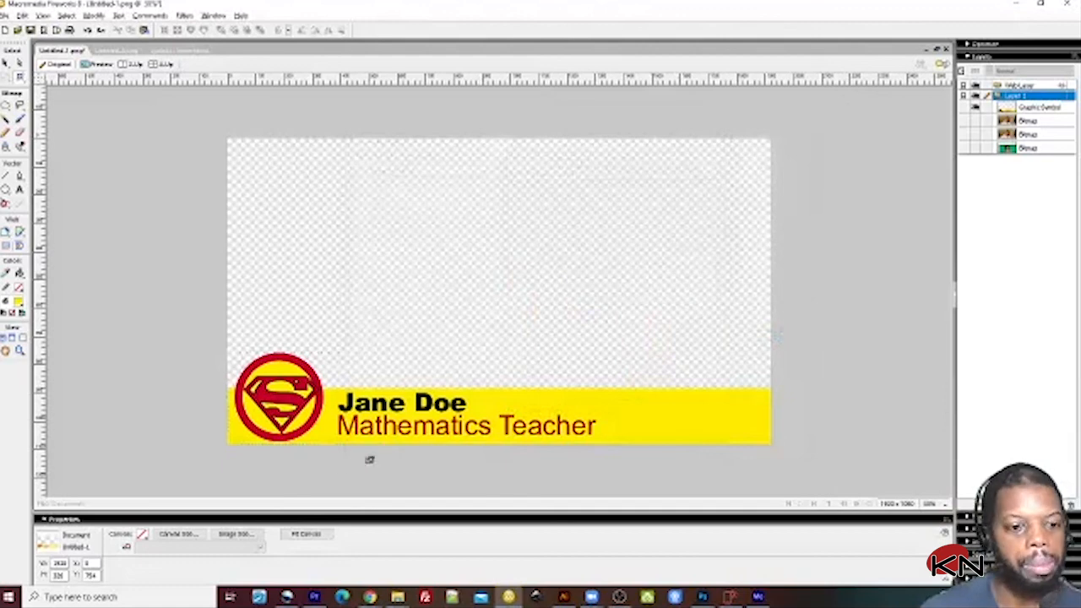
# Step: Switch to OpenShot and import the lower thirds-sample1 image from the Training folder's openShot-test subfolder in Dropbox
pyautogui.click(287, 597)
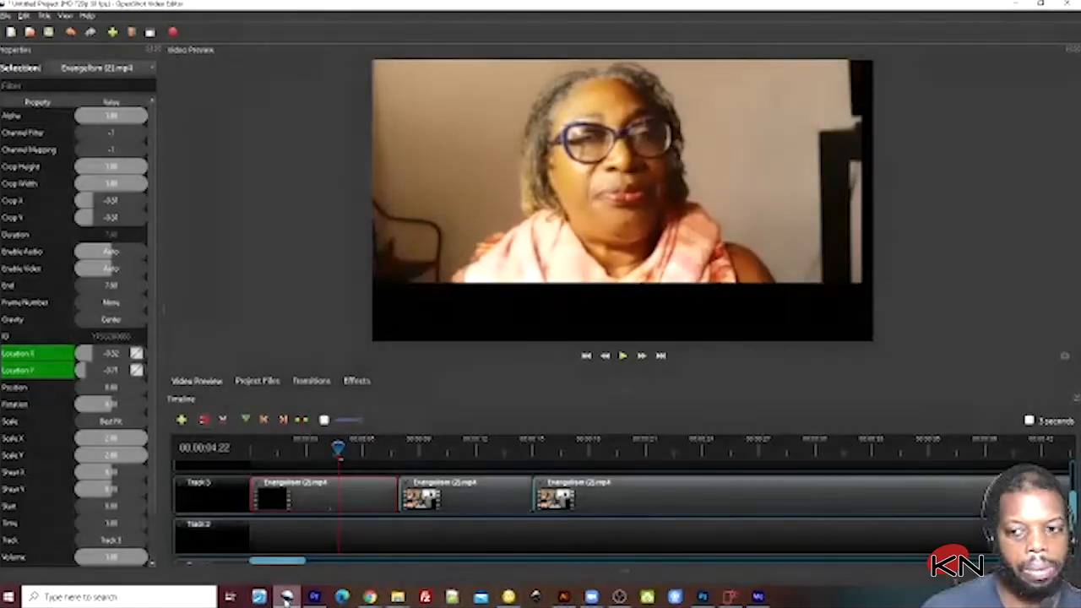
pyautogui.click(7, 16)
pyautogui.click(70, 99)
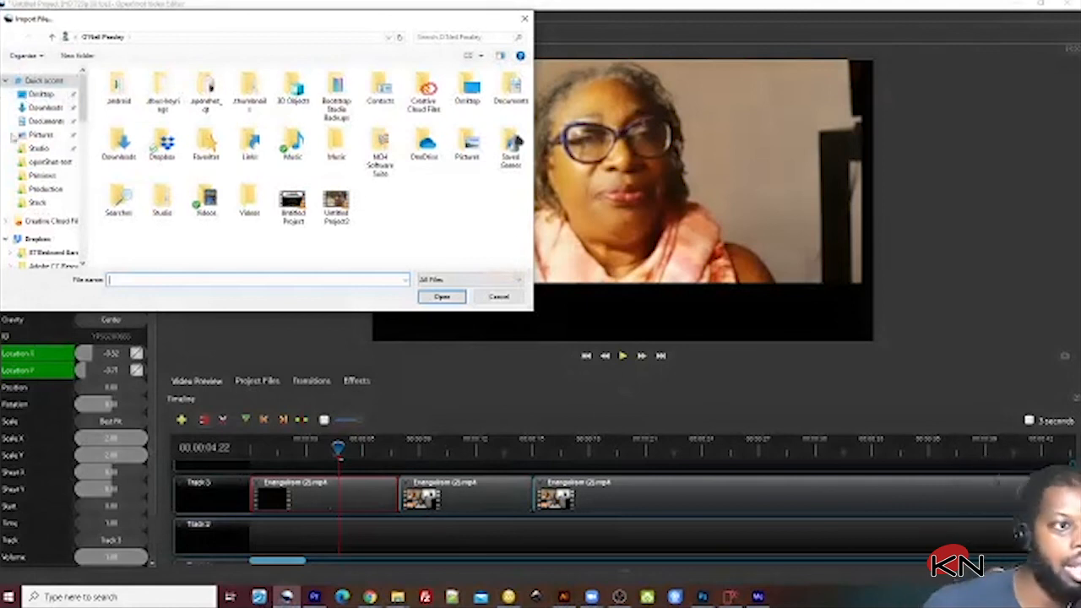
pyautogui.doubleClick(166, 145)
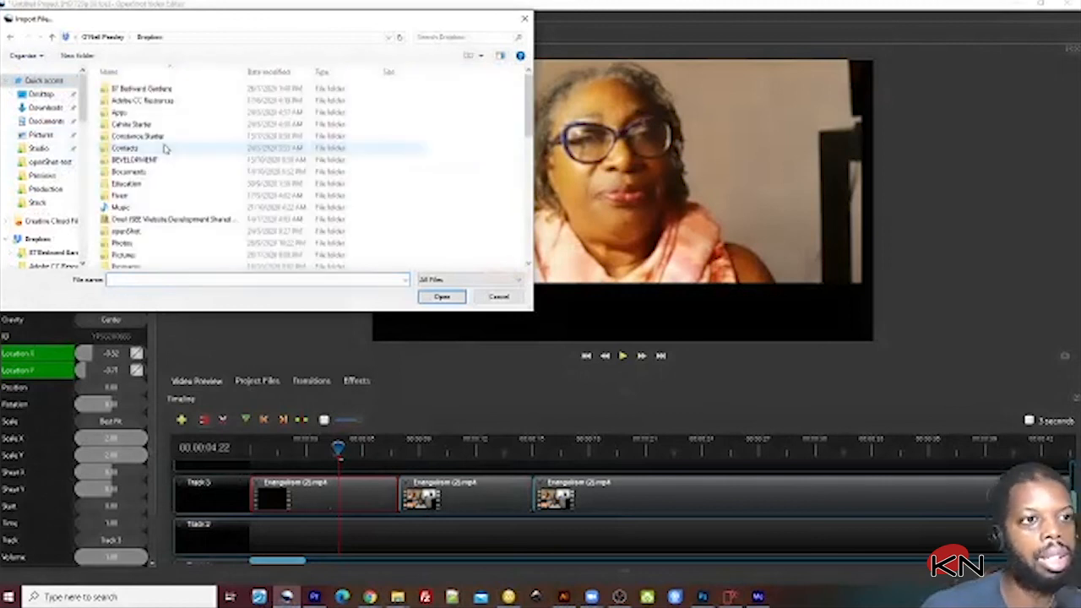
pyautogui.scroll(-2, 145, 228)
pyautogui.scroll(-4, 145, 215)
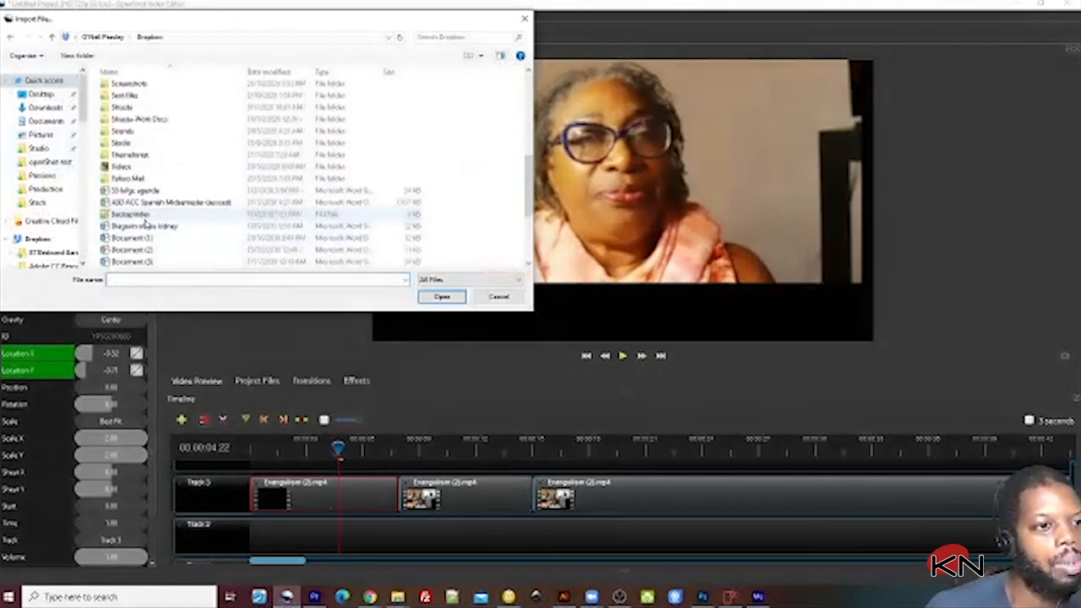
pyautogui.doubleClick(129, 145)
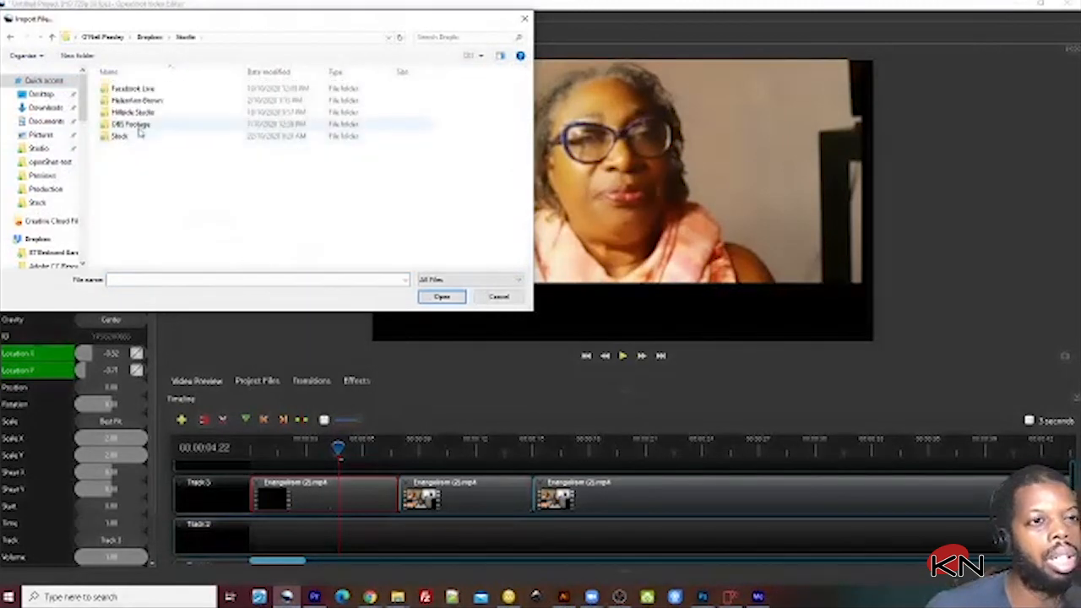
pyautogui.doubleClick(138, 114)
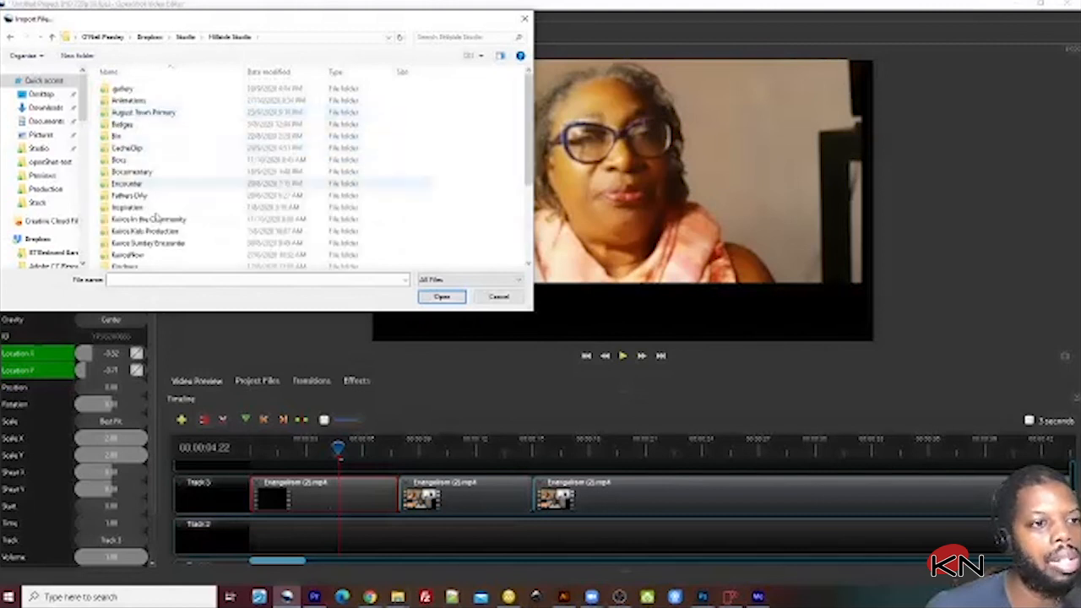
pyautogui.scroll(-3, 150, 165)
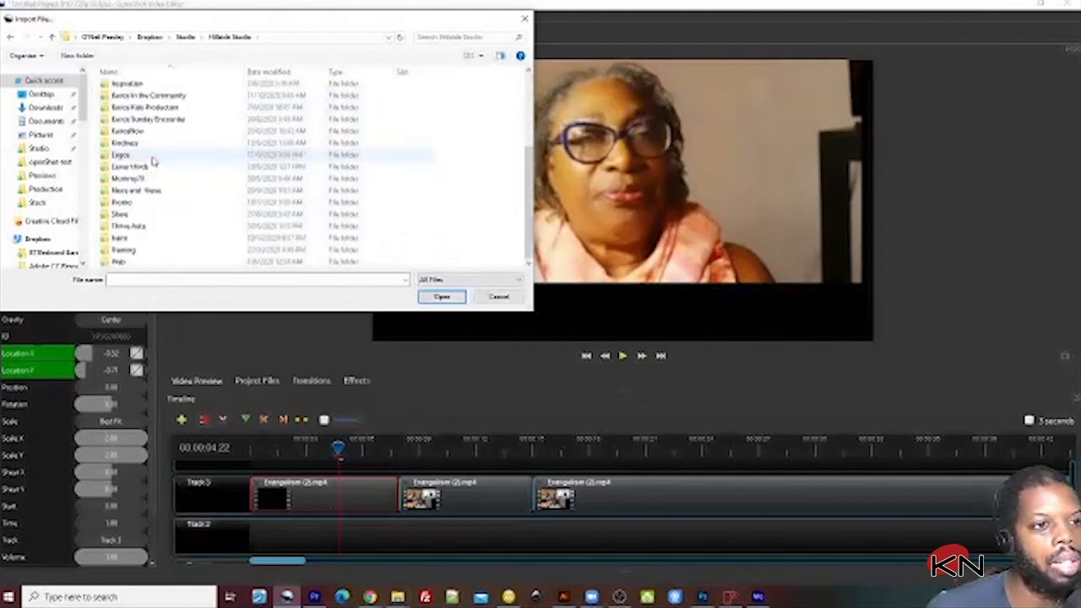
pyautogui.doubleClick(147, 251)
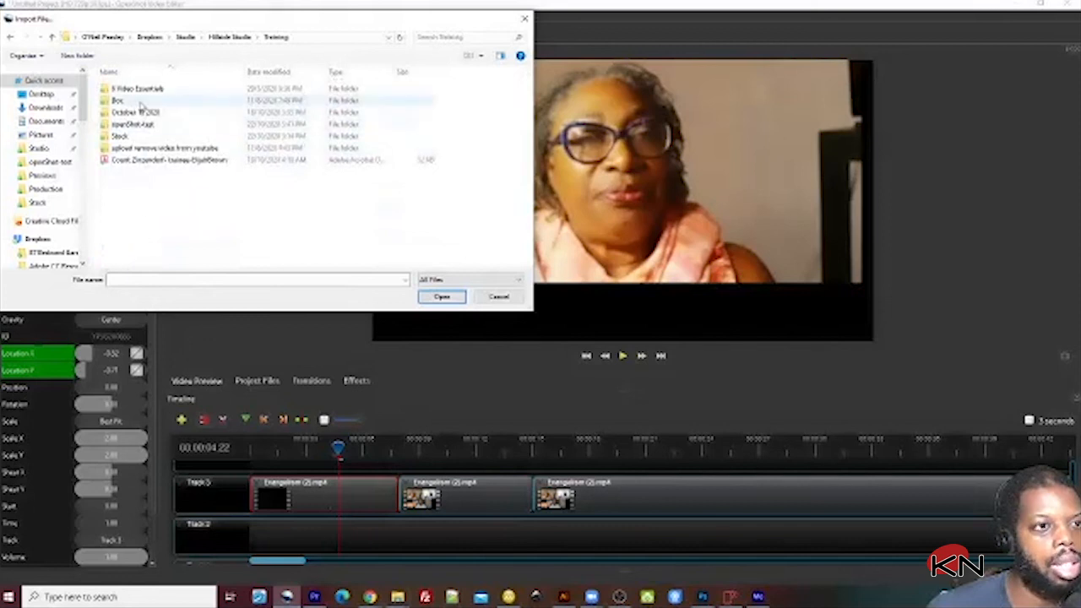
pyautogui.doubleClick(140, 124)
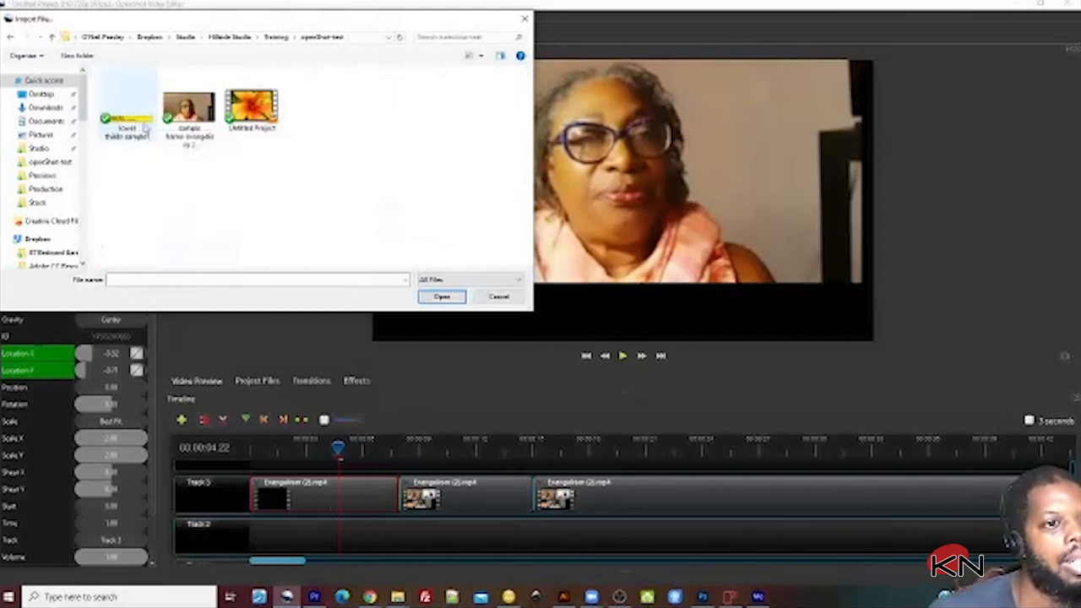
pyautogui.doubleClick(145, 127)
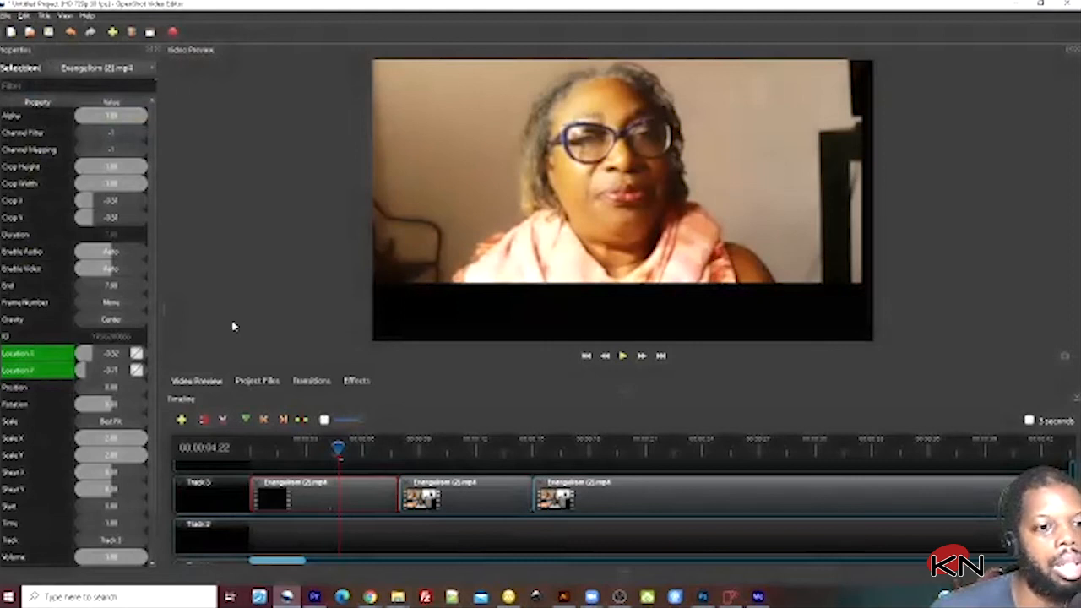
# Step: Place the lower third image at the start of Track 2 and view it in the video preview
pyautogui.click(256, 381)
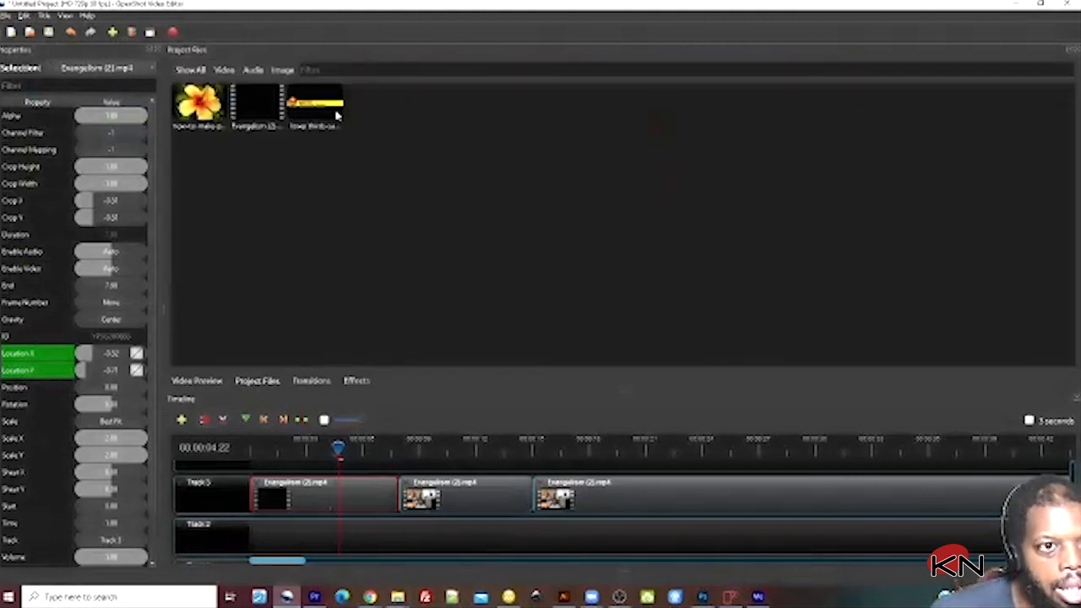
pyautogui.moveTo(322, 108); pyautogui.dragTo(255, 540)
pyautogui.click(496, 542)
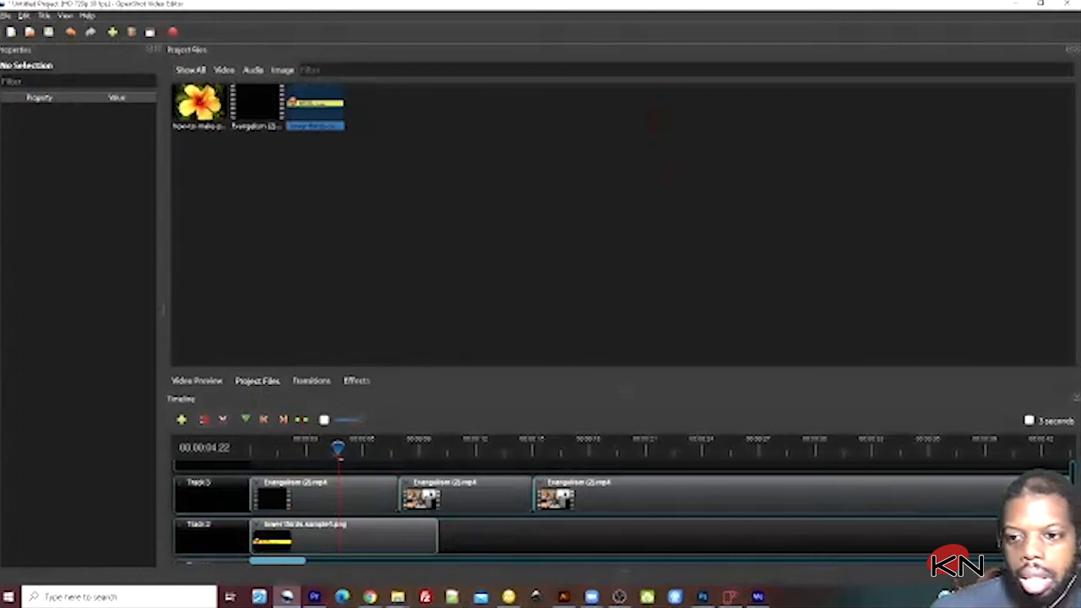
pyautogui.scroll(1, 625, 515)
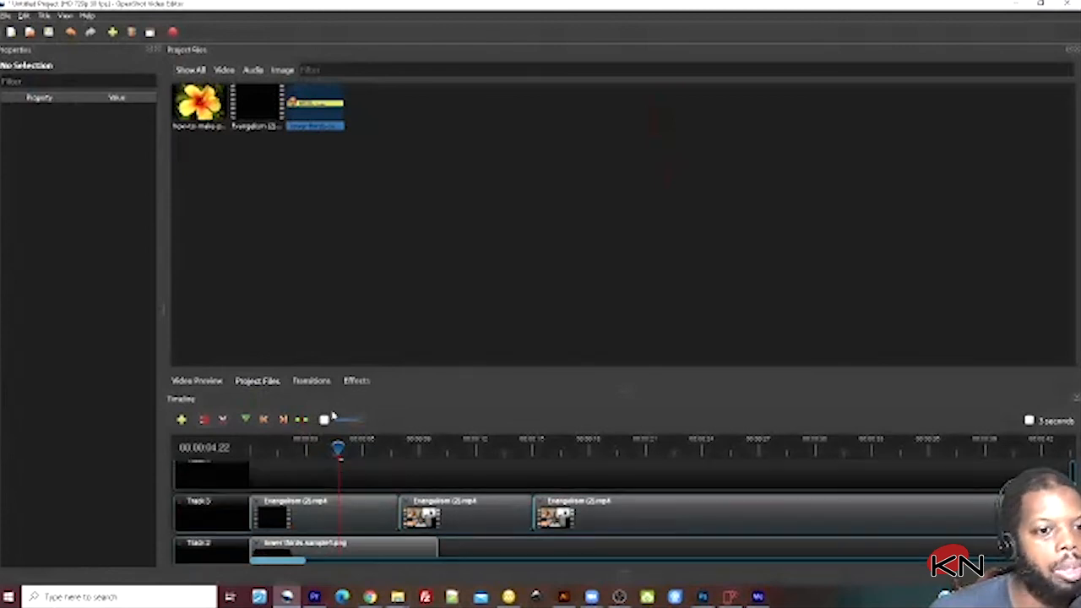
pyautogui.click(212, 382)
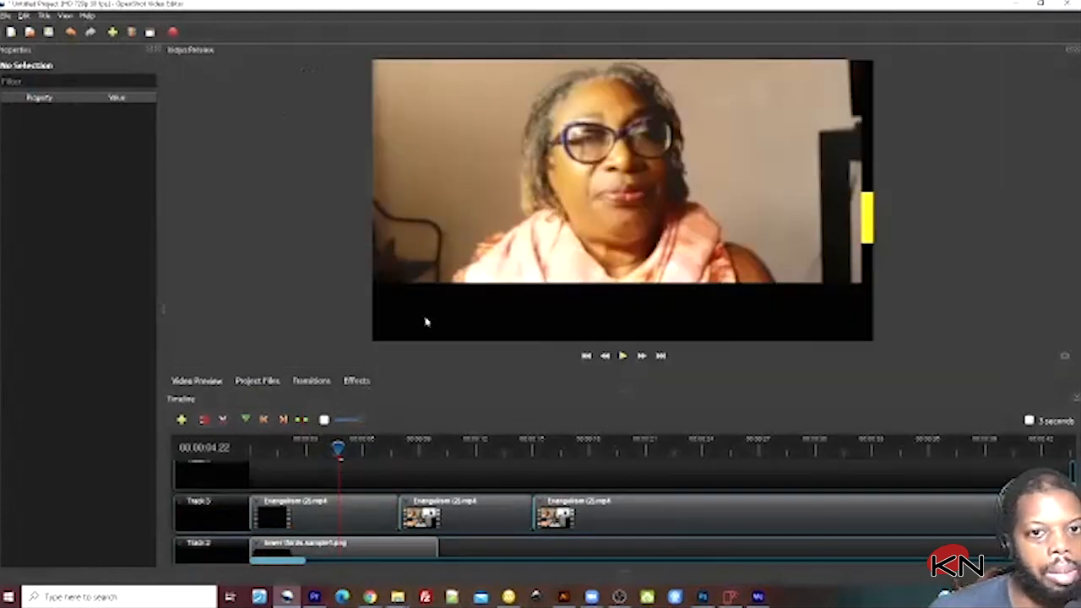
# Step: In Fireworks, show the raised video frame beneath the lower third to compare the layer order, and return to OpenShot
pyautogui.moveTo(1073, 510)
pyautogui.mouseDown()
pyautogui.moveTo(1074, 537)
pyautogui.moveTo(1076, 491)
pyautogui.mouseUp()
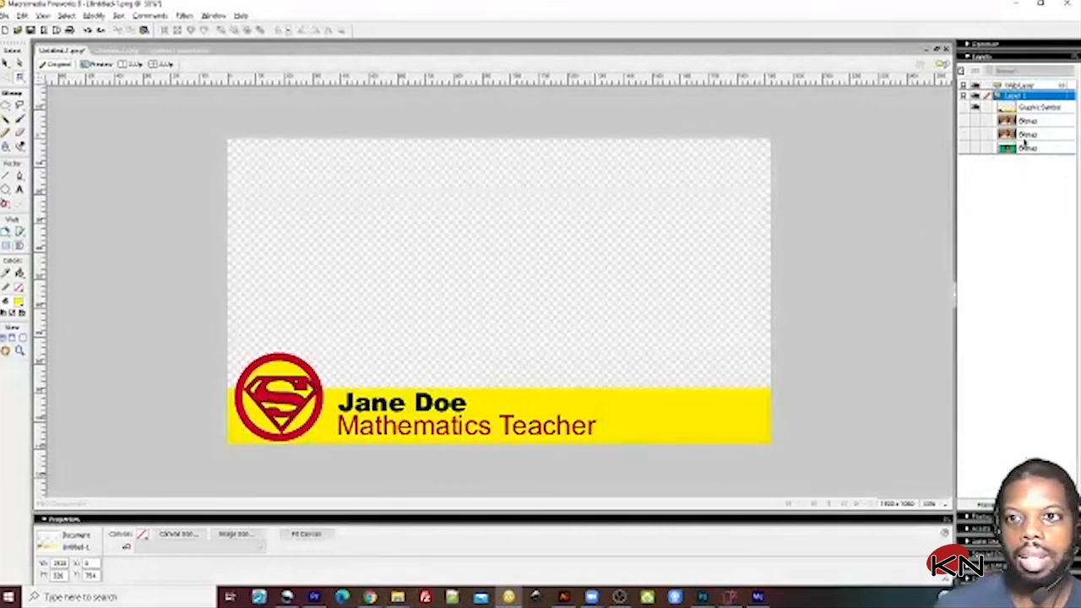
pyautogui.moveTo(1012, 124); pyautogui.dragTo(1014, 156)
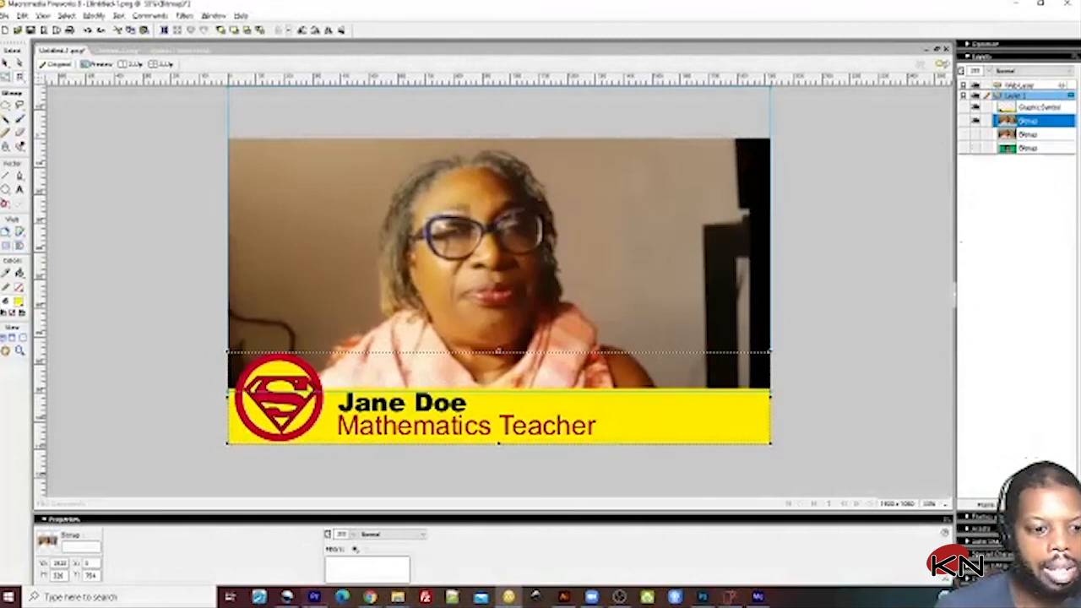
pyautogui.click(287, 596)
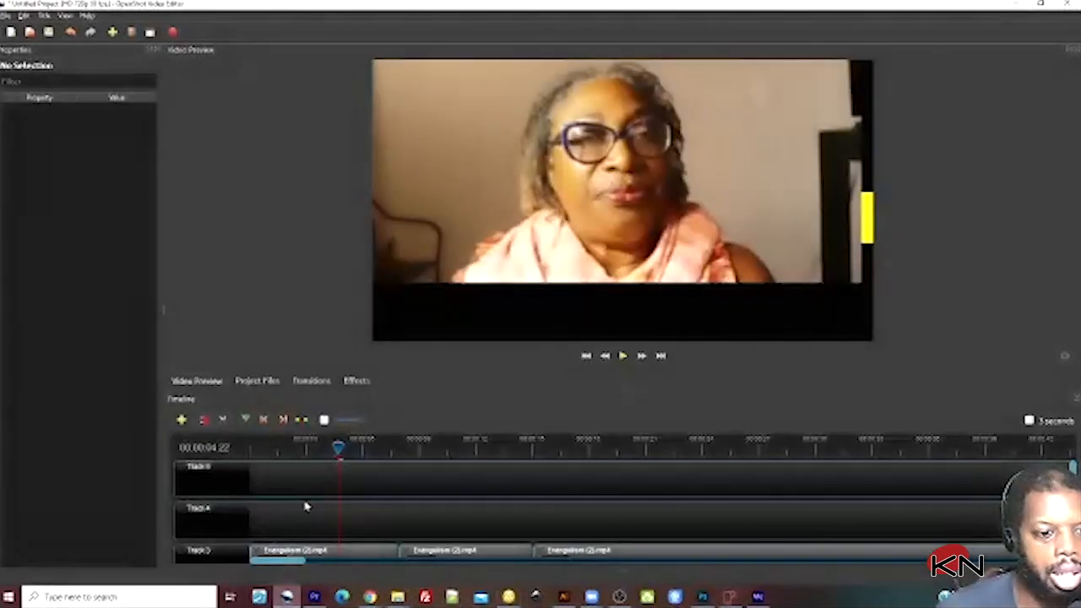
# Step: Enlarge the timeline area and move the lower third clip from Track 2 to the start of Track 4, above the video clips
pyautogui.moveTo(626, 391); pyautogui.dragTo(628, 347)
pyautogui.moveTo(1070, 451); pyautogui.dragTo(1062, 488)
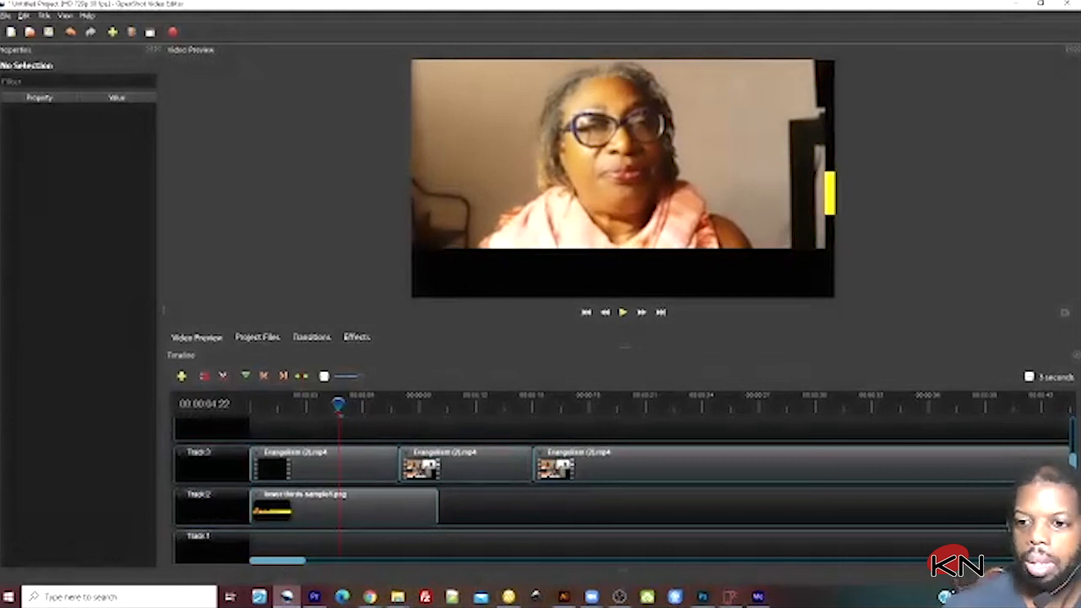
pyautogui.scroll(2, 314, 547)
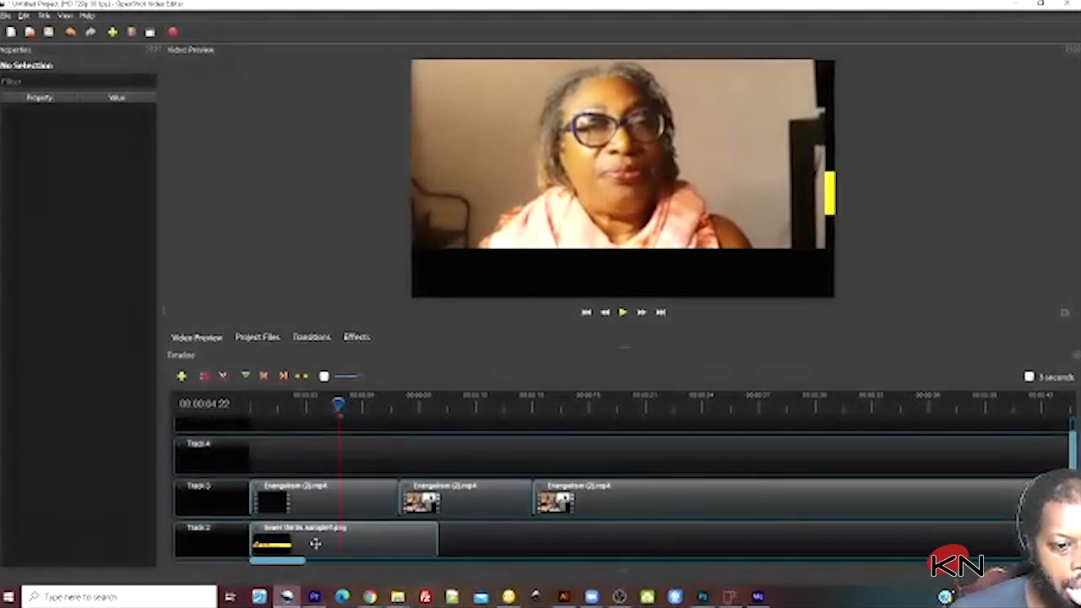
pyautogui.moveTo(315, 547); pyautogui.dragTo(317, 458)
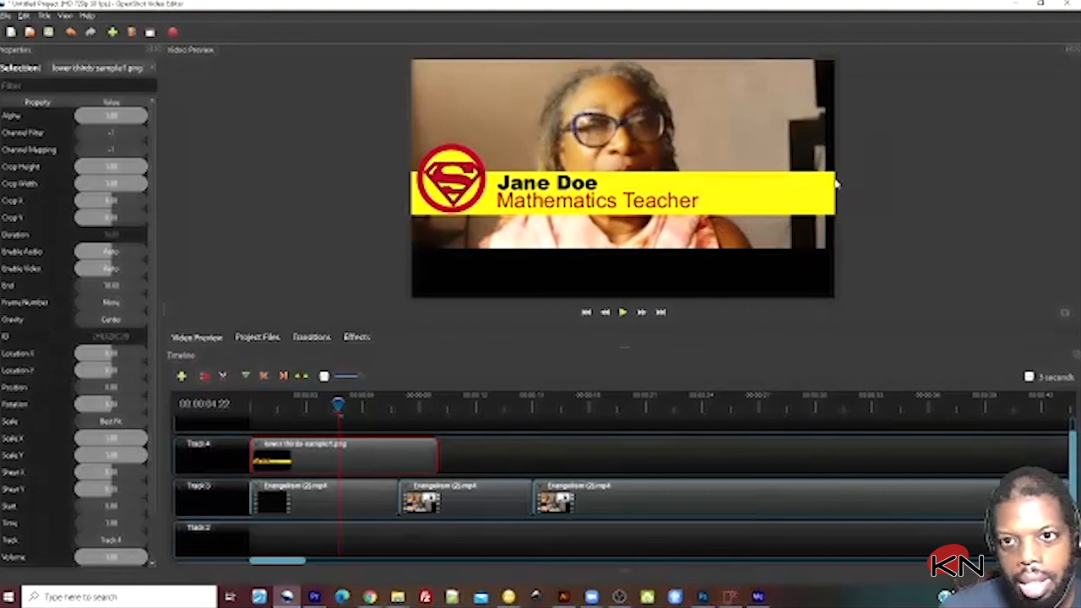
# Step: Compare the lower third's placement in Fireworks, return to OpenShot, and raise the lower third clip's Location Y to about 0.34
pyautogui.click(508, 596)
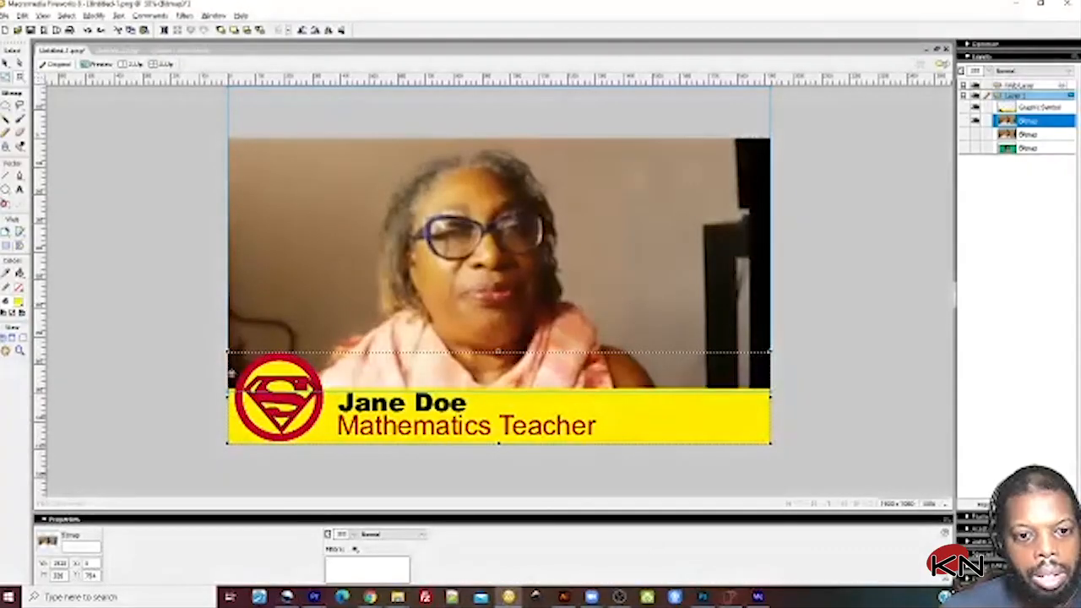
pyautogui.click(504, 596)
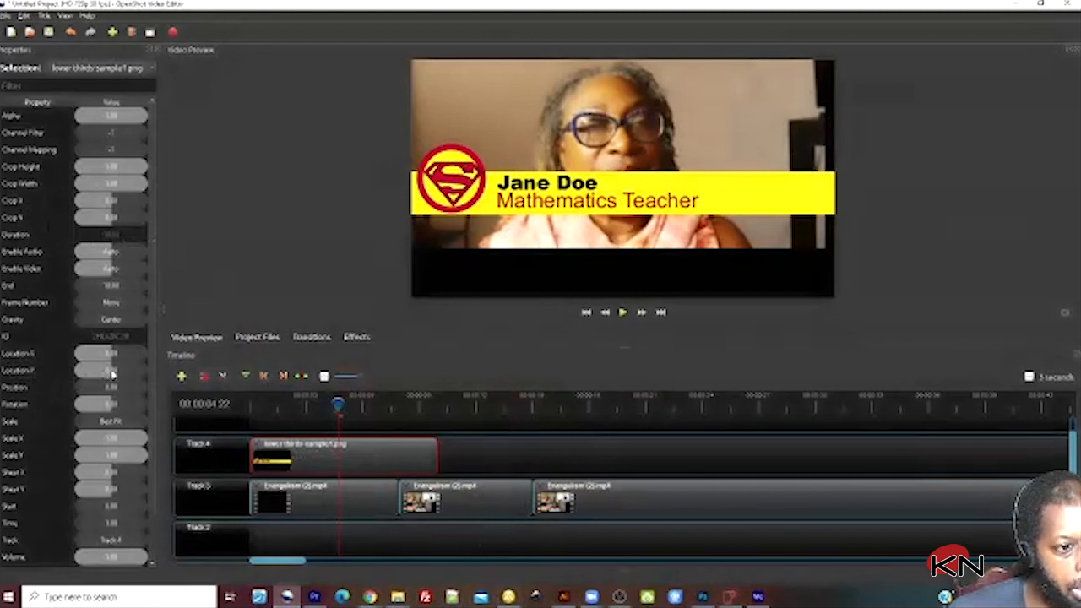
pyautogui.moveTo(110, 374); pyautogui.dragTo(127, 374)
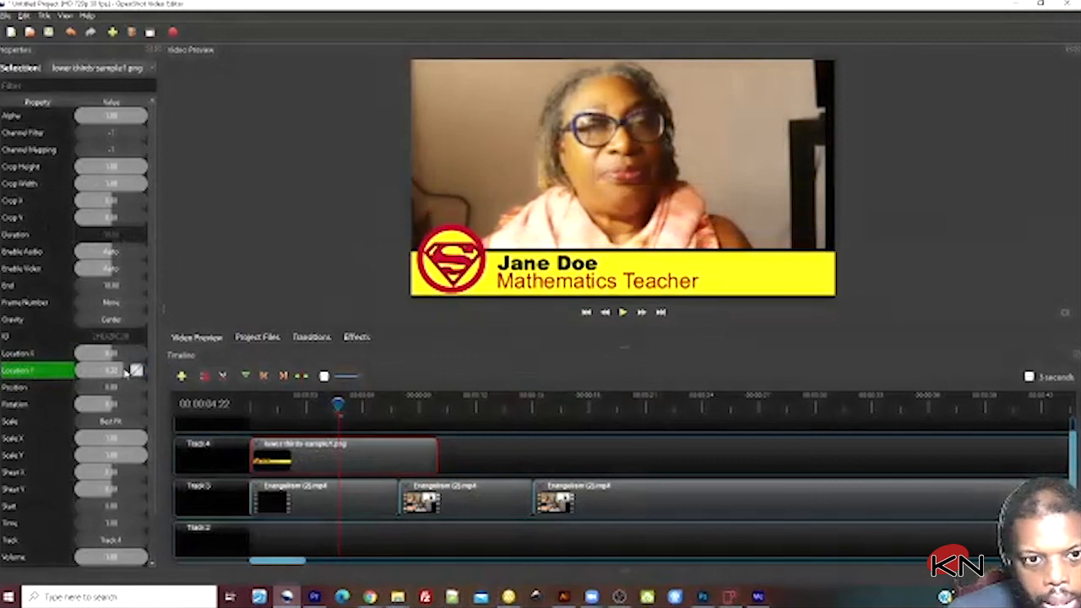
pyautogui.moveTo(126, 372); pyautogui.dragTo(125, 372)
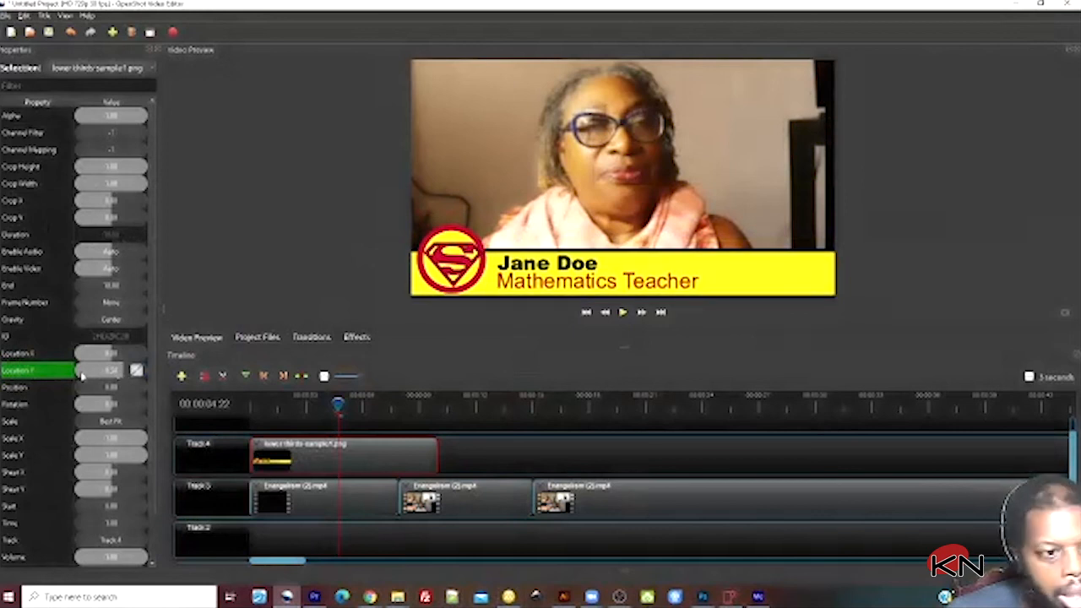
# Step: Try Location Y values of 0.4 and 0.36 on the lower third clip
pyautogui.doubleClick(111, 376)
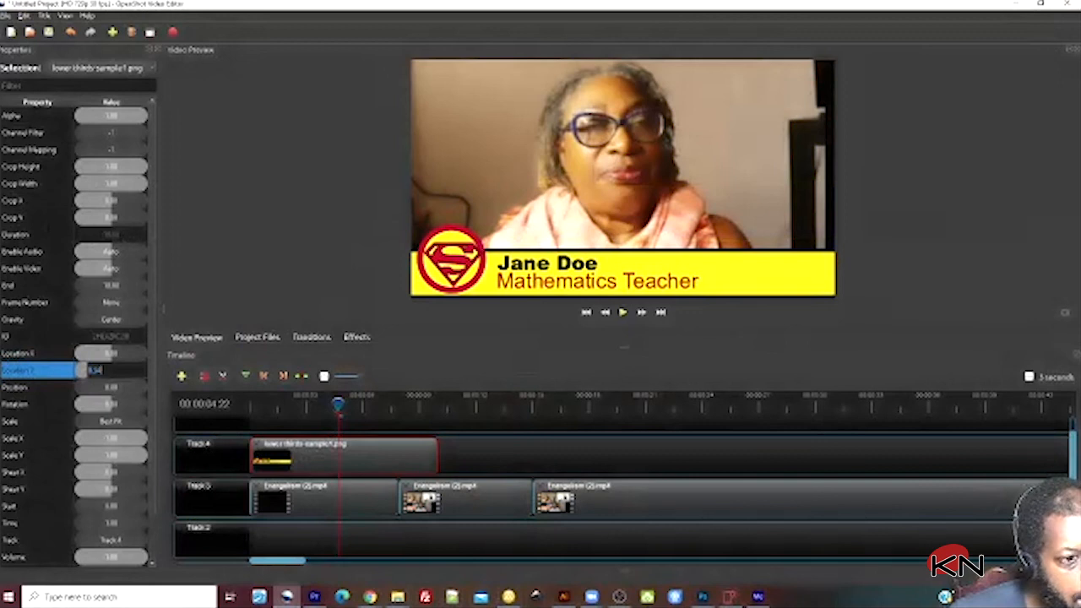
pyautogui.moveTo(103, 371); pyautogui.dragTo(91, 370)
pyautogui.write('4')
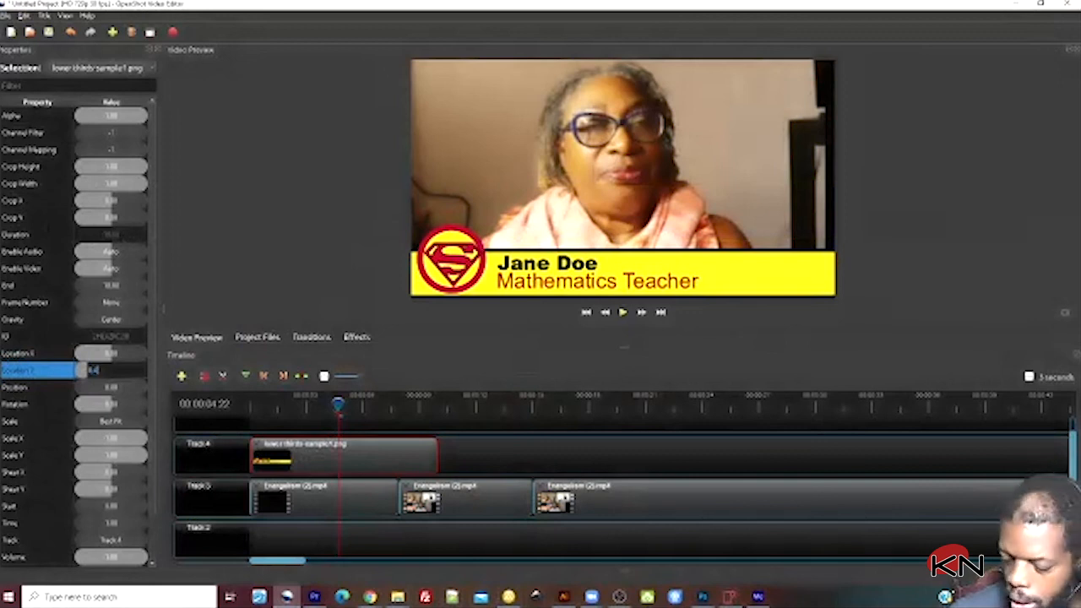
pyautogui.press('Return')
pyautogui.doubleClick(114, 374)
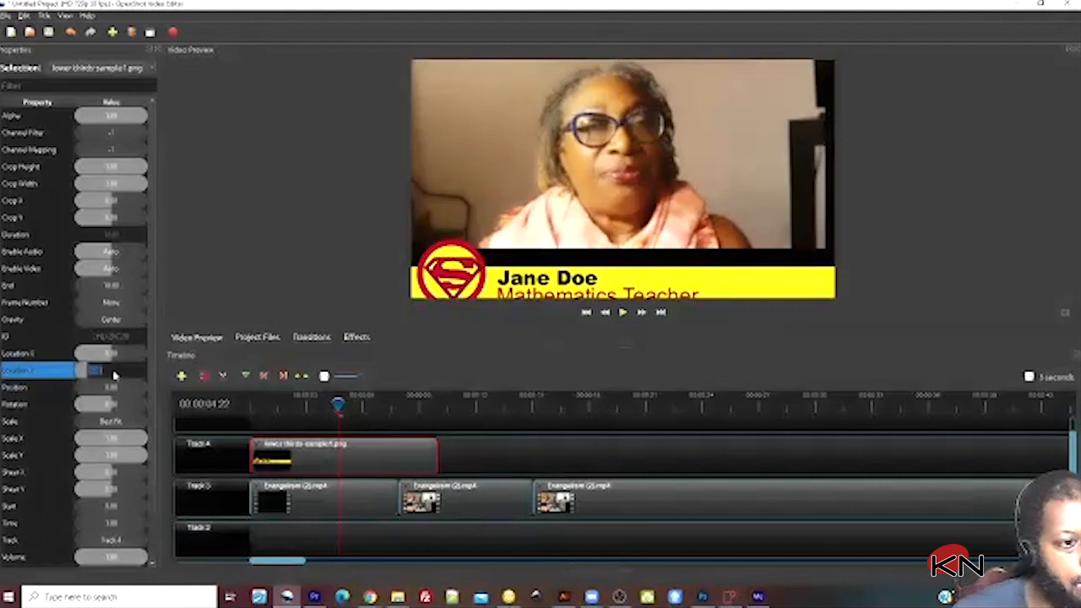
pyautogui.write('0.')
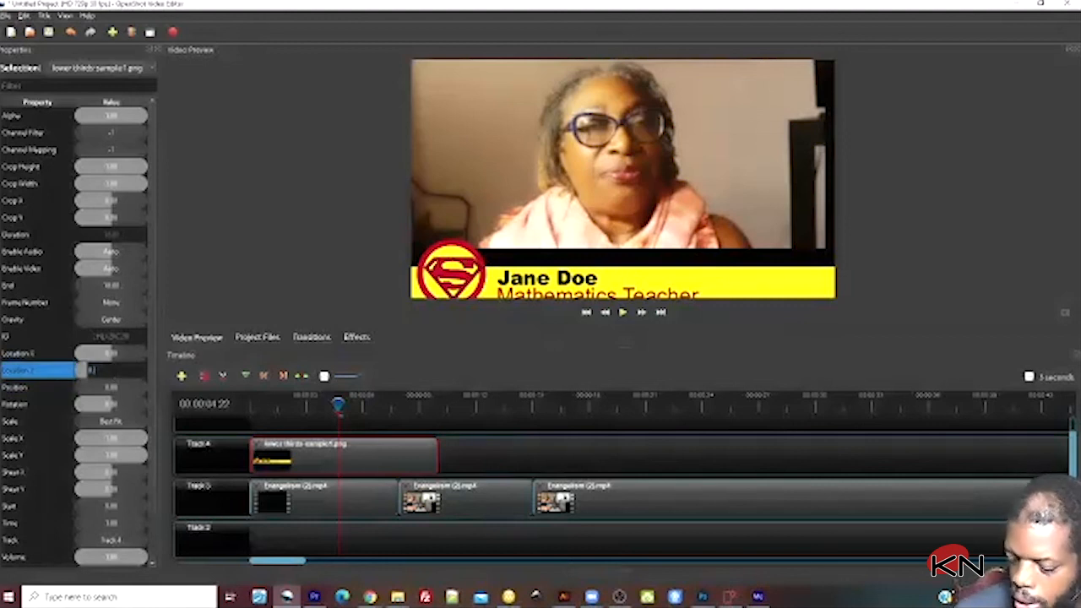
pyautogui.write('36')
pyautogui.press('Return')
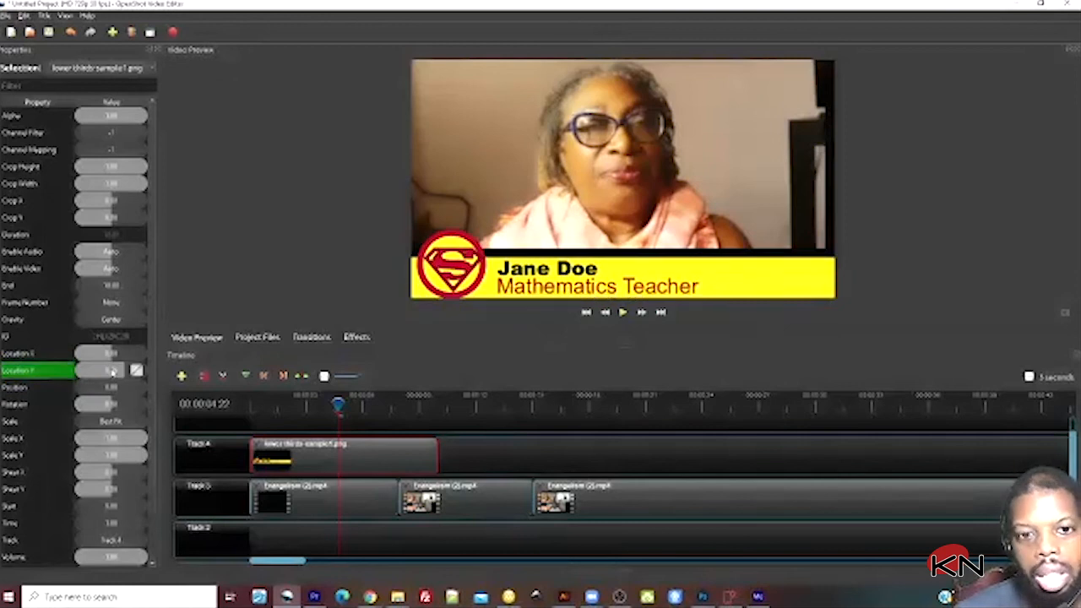
# Step: Set the lower third clip's Location Y to 0.35 so it sits at the frame's lower edge
pyautogui.doubleClick(114, 374)
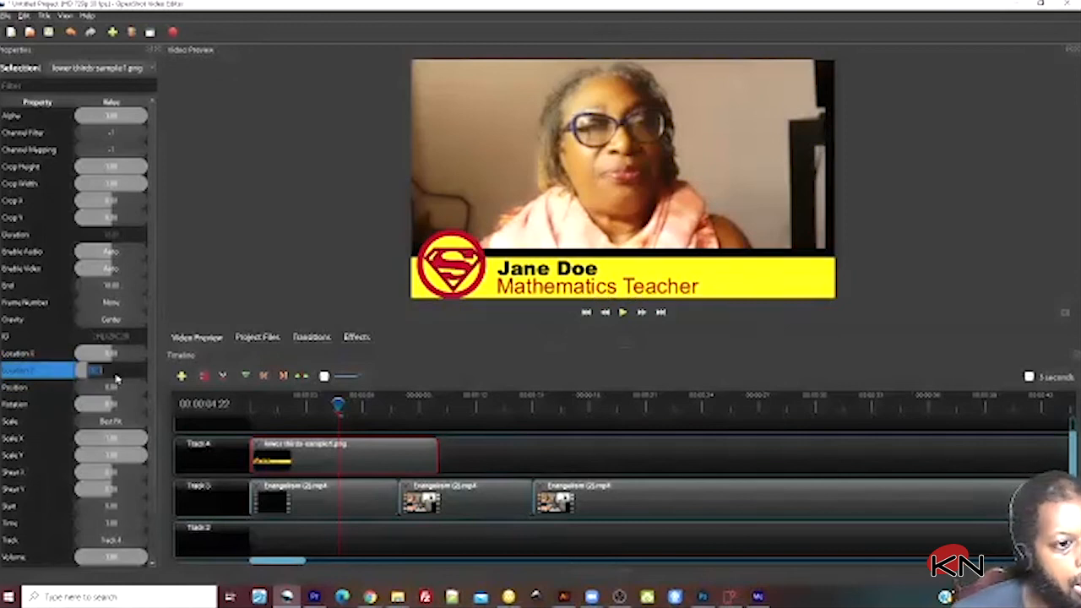
pyautogui.moveTo(96, 371); pyautogui.dragTo(155, 378)
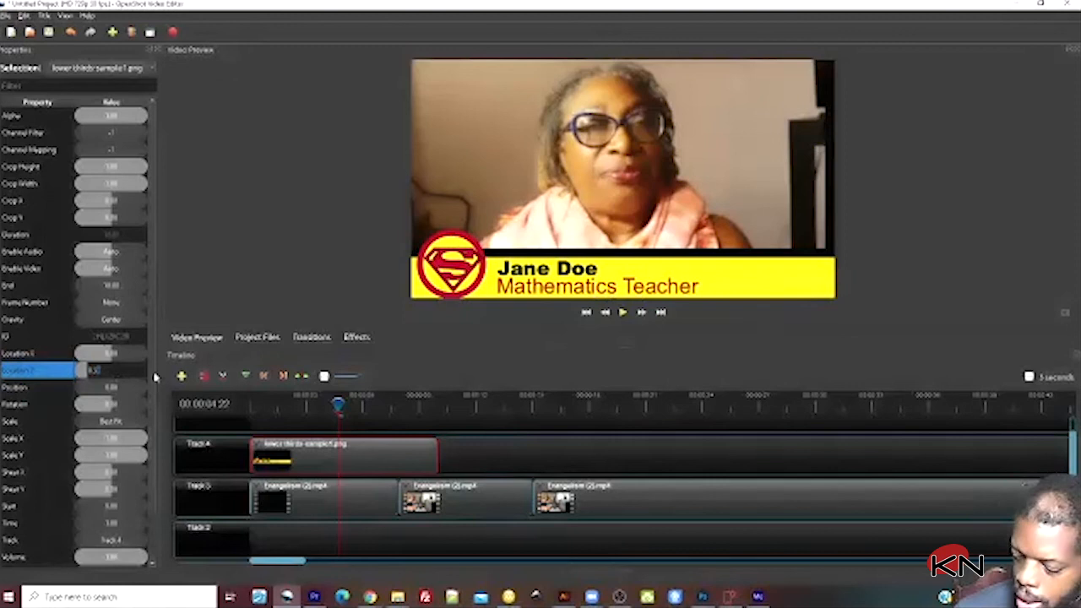
pyautogui.write('5')
pyautogui.press('Return')
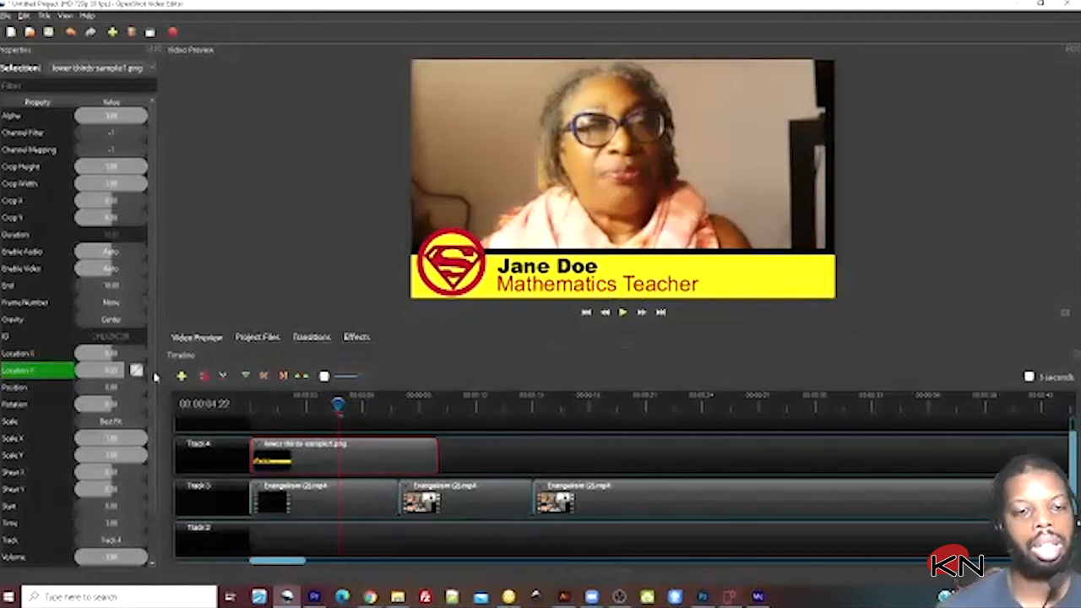
# Step: Set the Location Y of the first Evangelism (2).mp4 clip on Track 3 to -0.68 to close the gap above the lower third
pyautogui.click(312, 500)
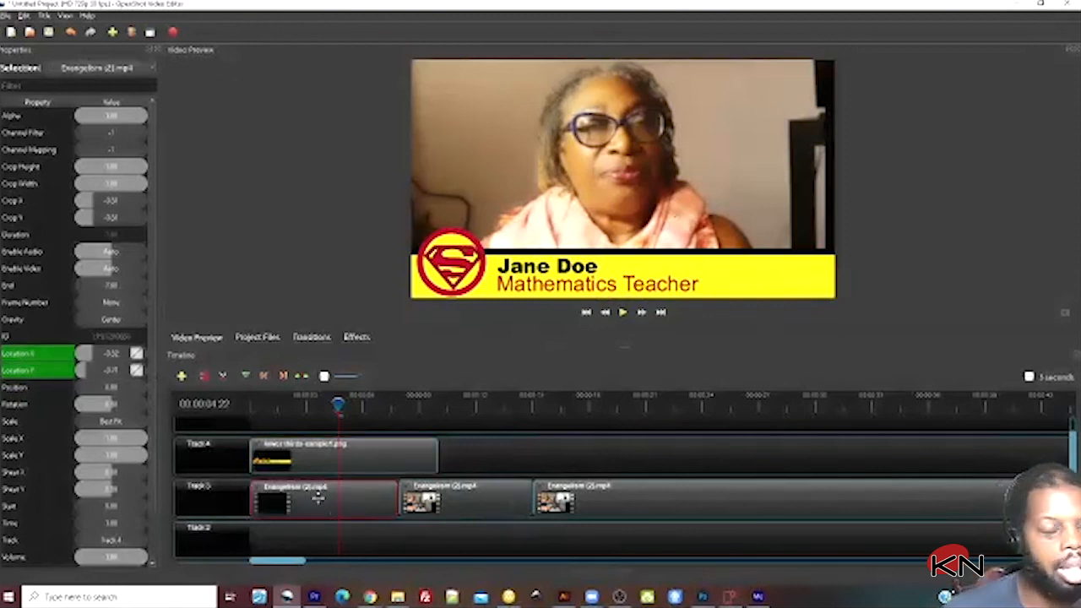
pyautogui.click(113, 372)
pyautogui.doubleClick(110, 372)
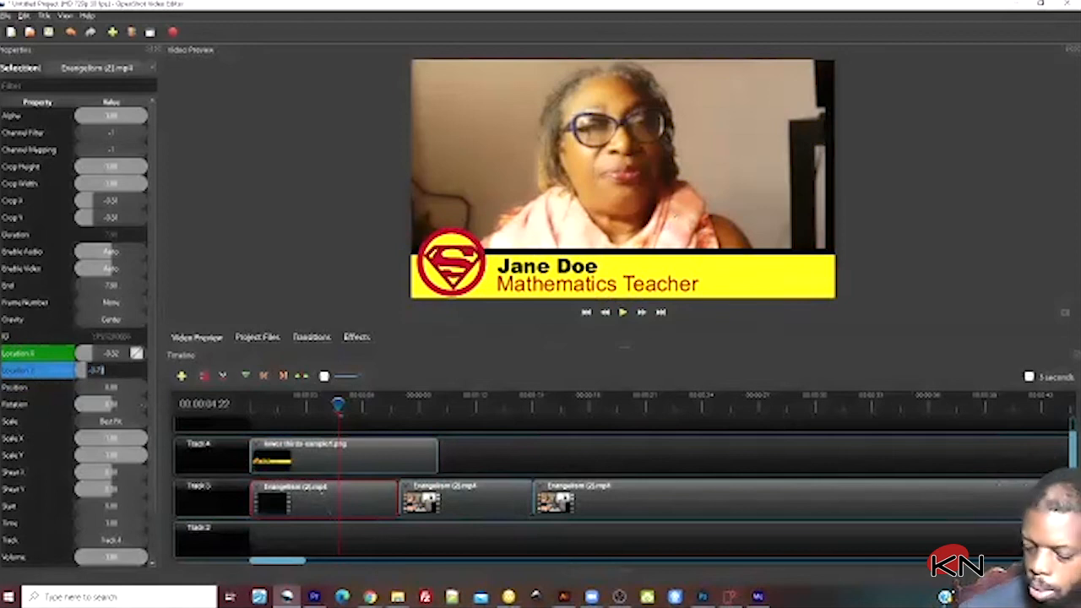
pyautogui.press('Return')
pyautogui.doubleClick(104, 373)
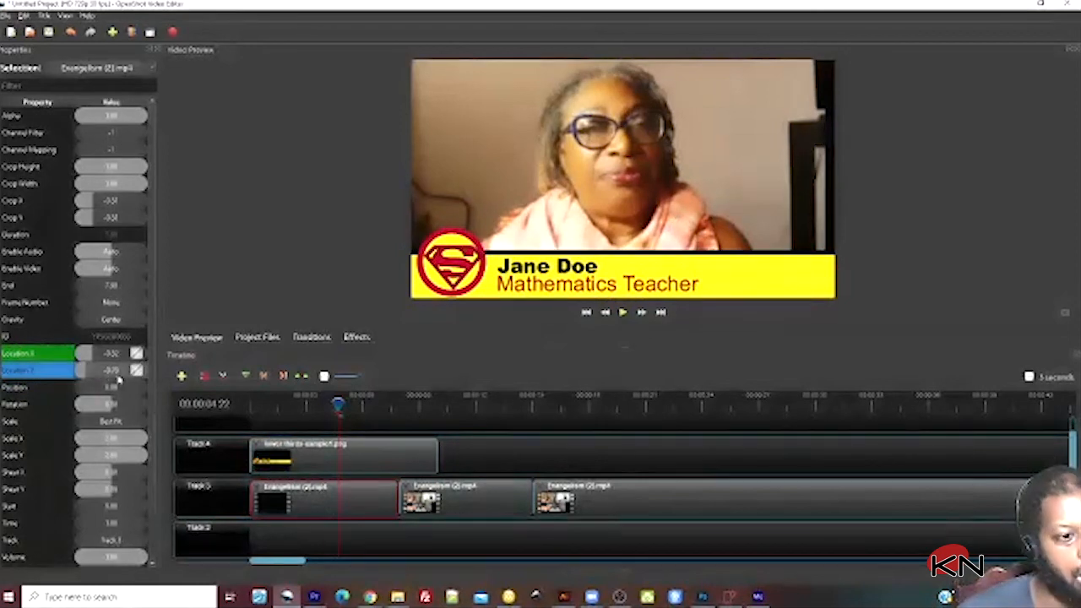
pyautogui.moveTo(96, 370); pyautogui.dragTo(103, 371)
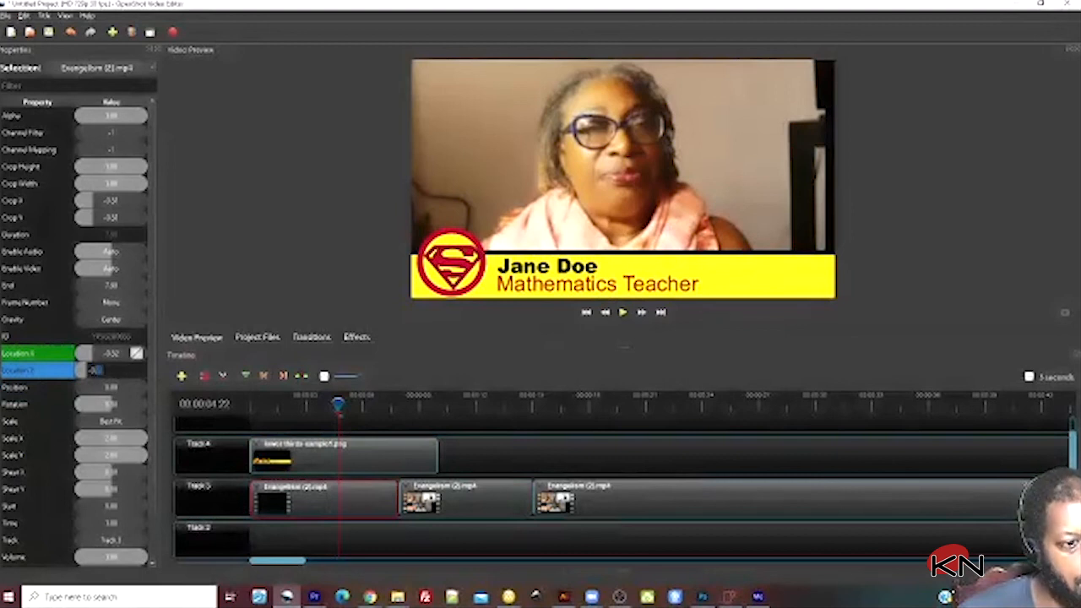
pyautogui.press('BackSpace')
pyautogui.write('68')
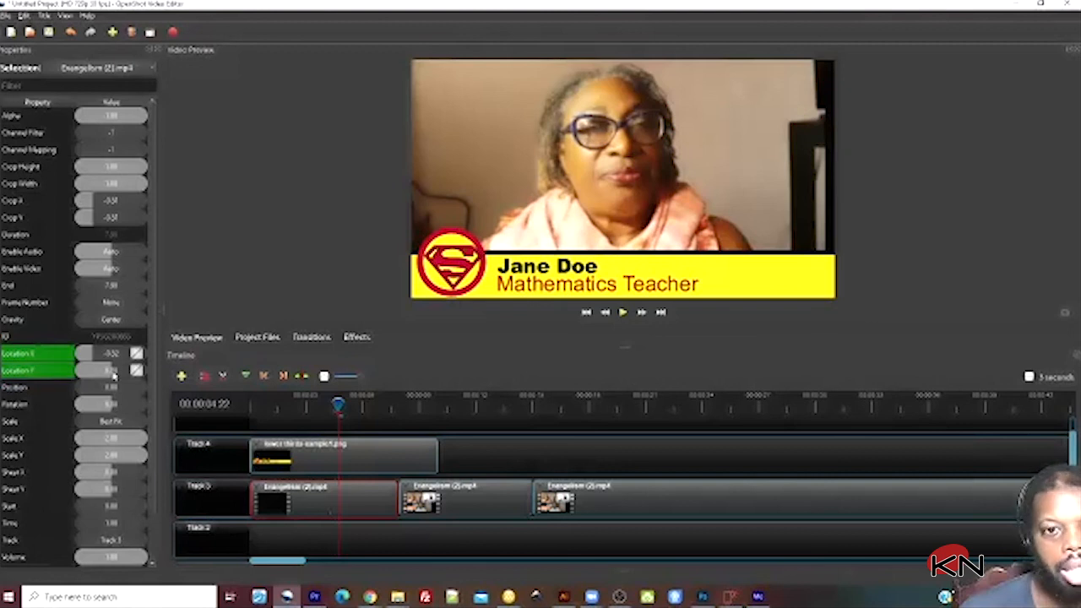
pyautogui.press('Return')
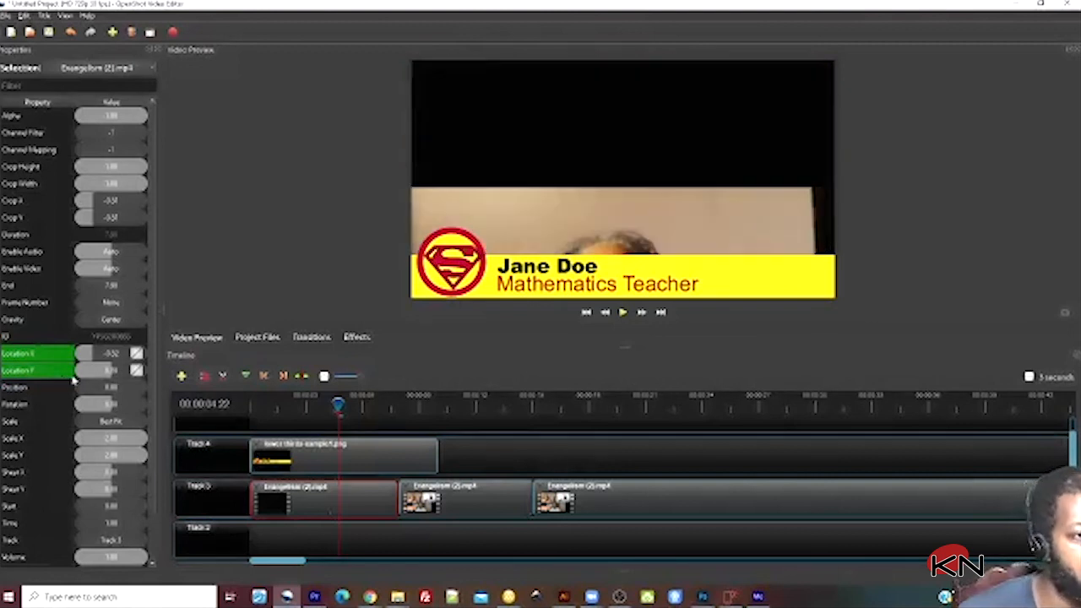
pyautogui.doubleClick(106, 370)
pyautogui.write('-.38')
pyautogui.press('Return')
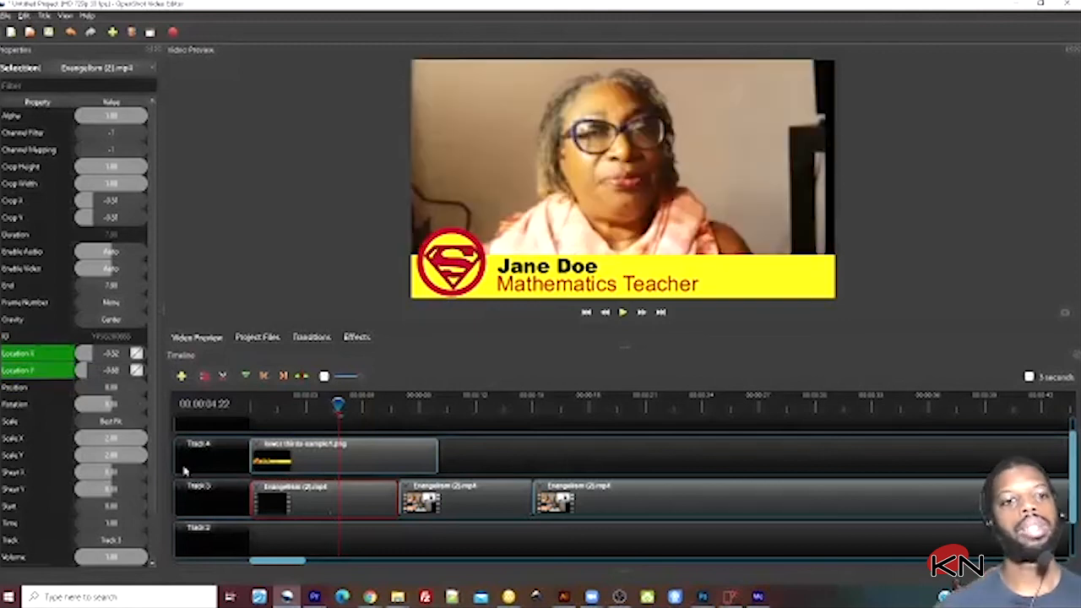
# Step: Scrub the playhead back and forth through the first video clip to check the lower third's position over time, with the lower third clip selected
pyautogui.moveTo(337, 406); pyautogui.dragTo(266, 404)
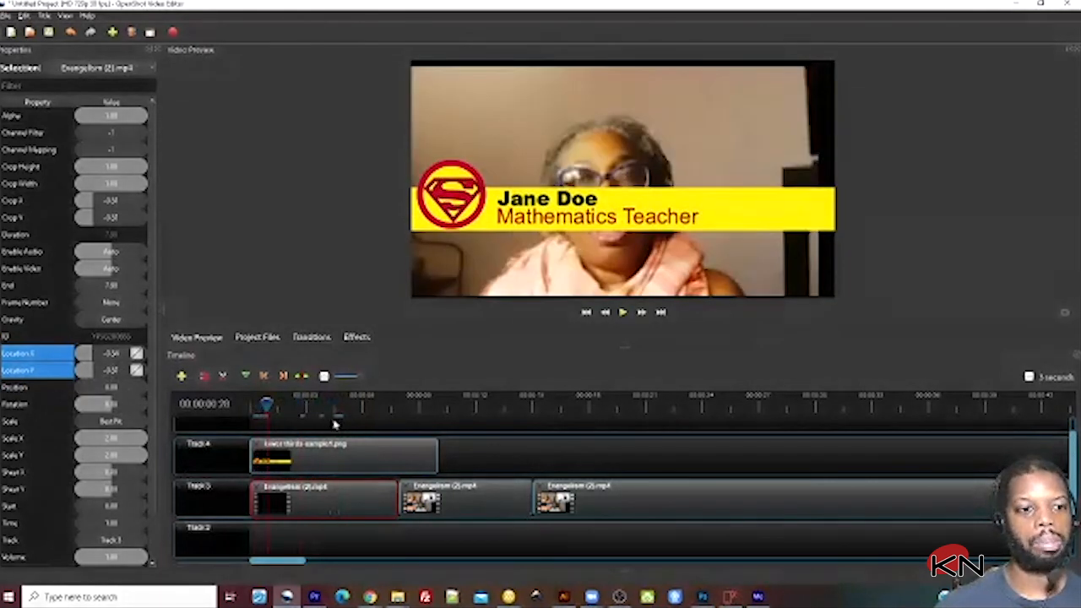
pyautogui.click(365, 406)
pyautogui.moveTo(378, 406); pyautogui.dragTo(332, 407)
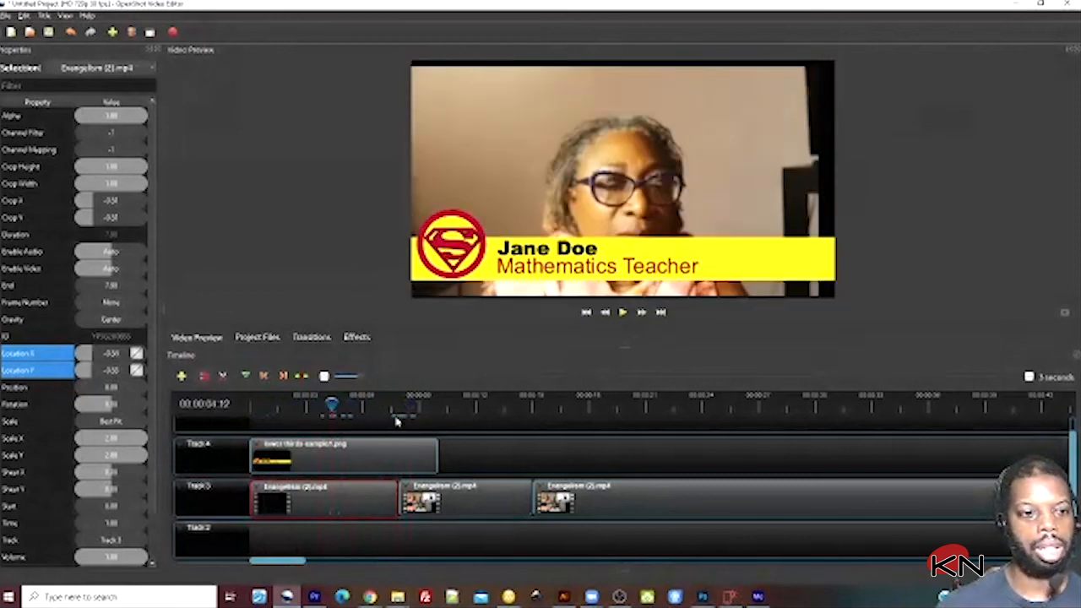
pyautogui.click(308, 443)
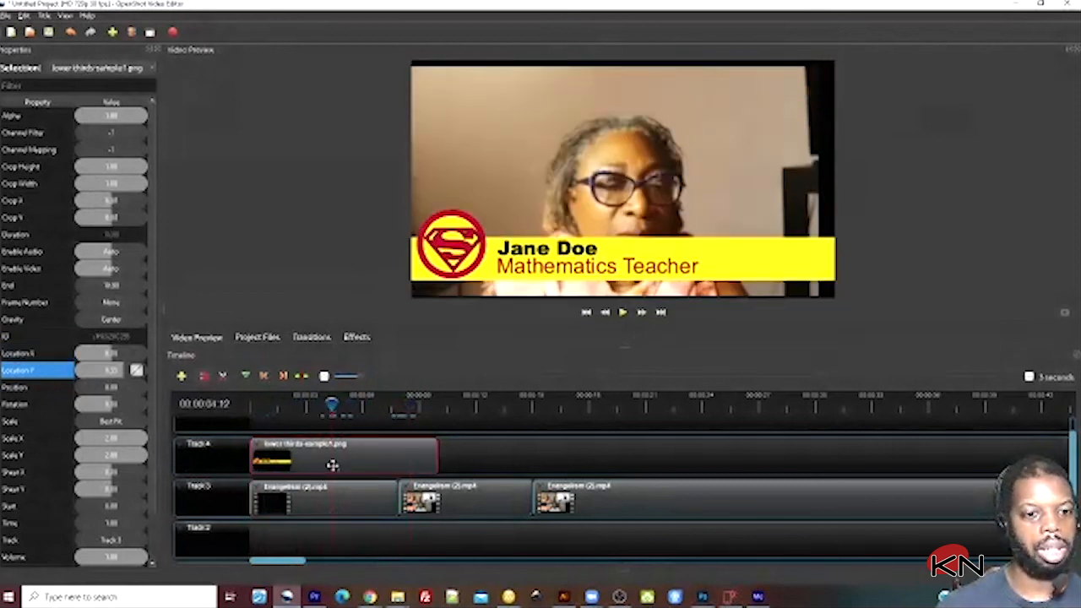
pyautogui.moveTo(330, 406); pyautogui.dragTo(387, 408)
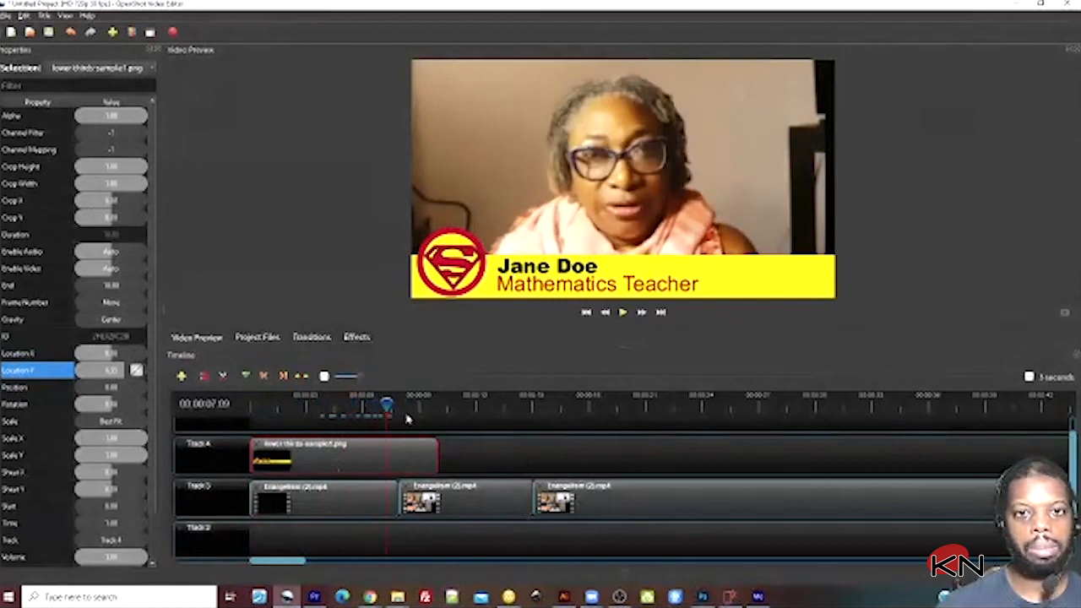